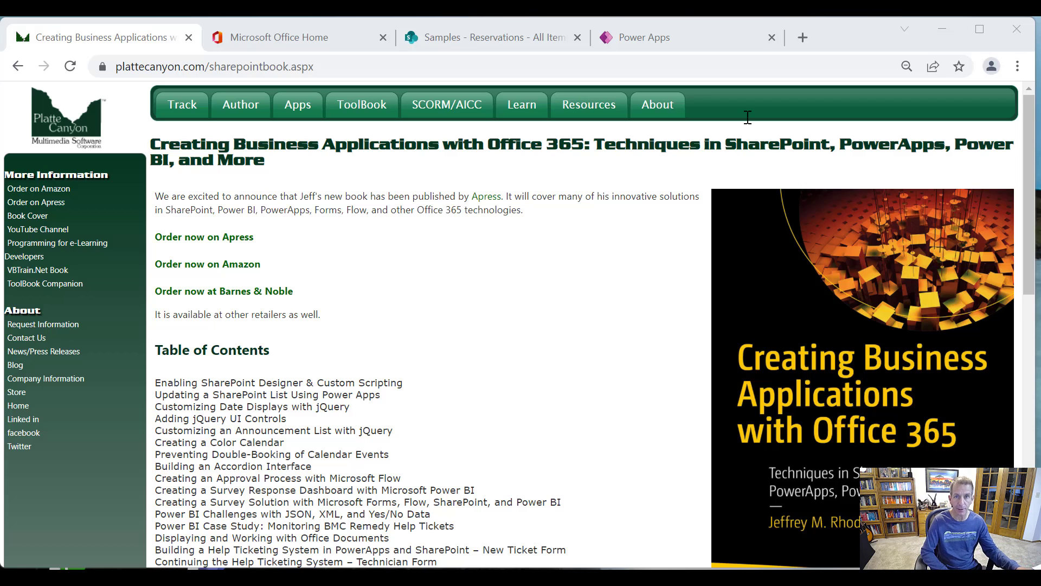
Switch to the SharePoint Reservations list and examine its columns from the appointment date across to Participant.
click(483, 40)
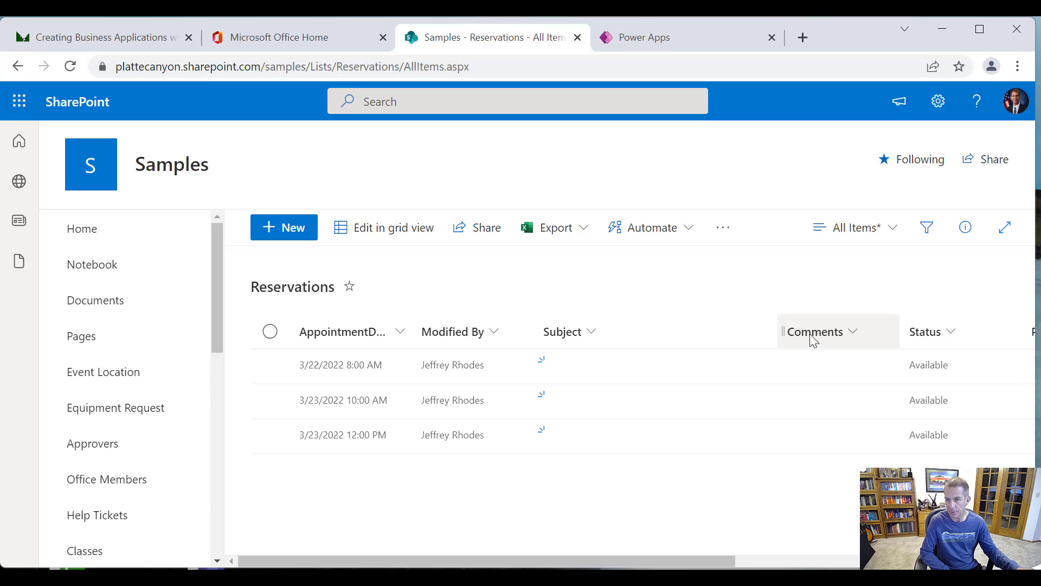
drag(740, 562, 811, 564)
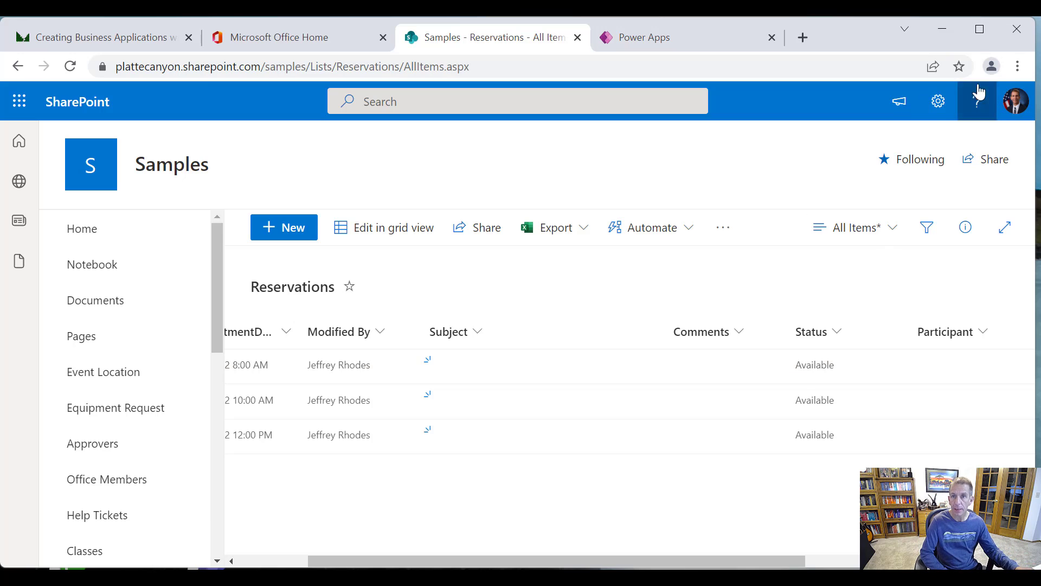
Switch to Power Apps and create a blank canvas app named Reservations in Tablet format.
click(657, 41)
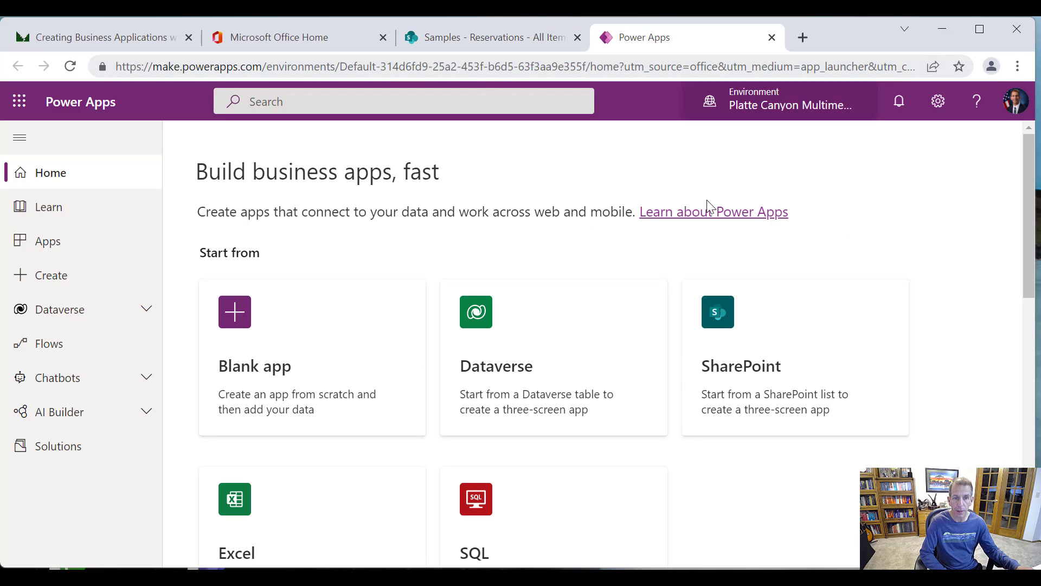
drag(1026, 262, 1007, 371)
scroll(1007, 371, up, 1)
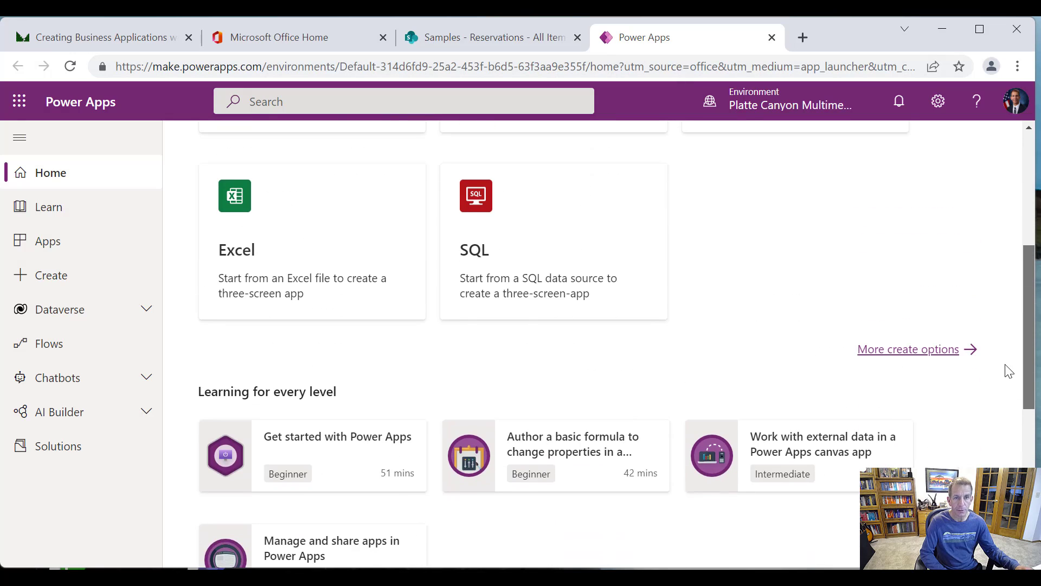
scroll(1009, 402, down, 3)
scroll(1008, 388, up, 5)
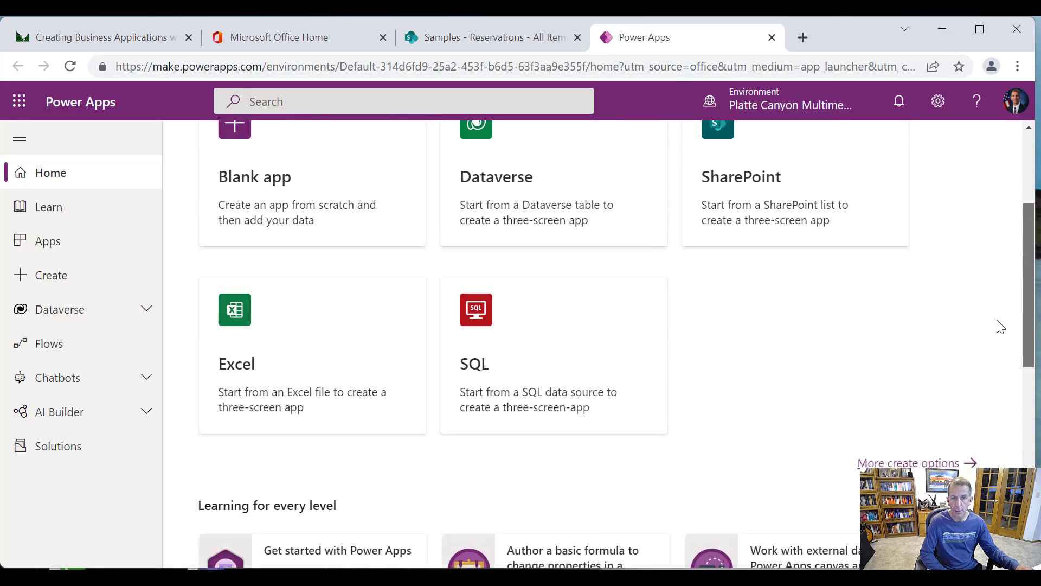
click(258, 170)
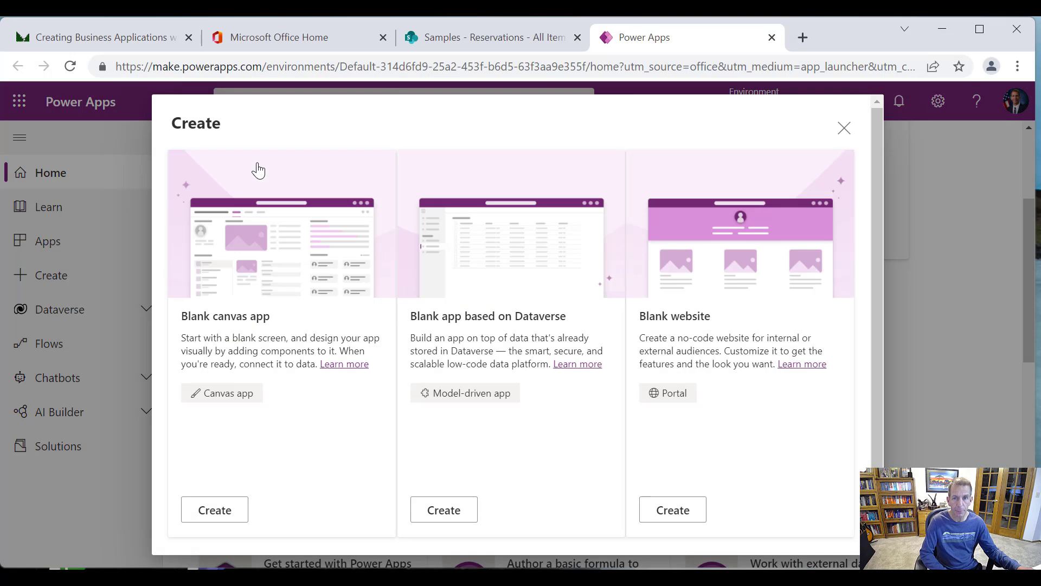
click(223, 521)
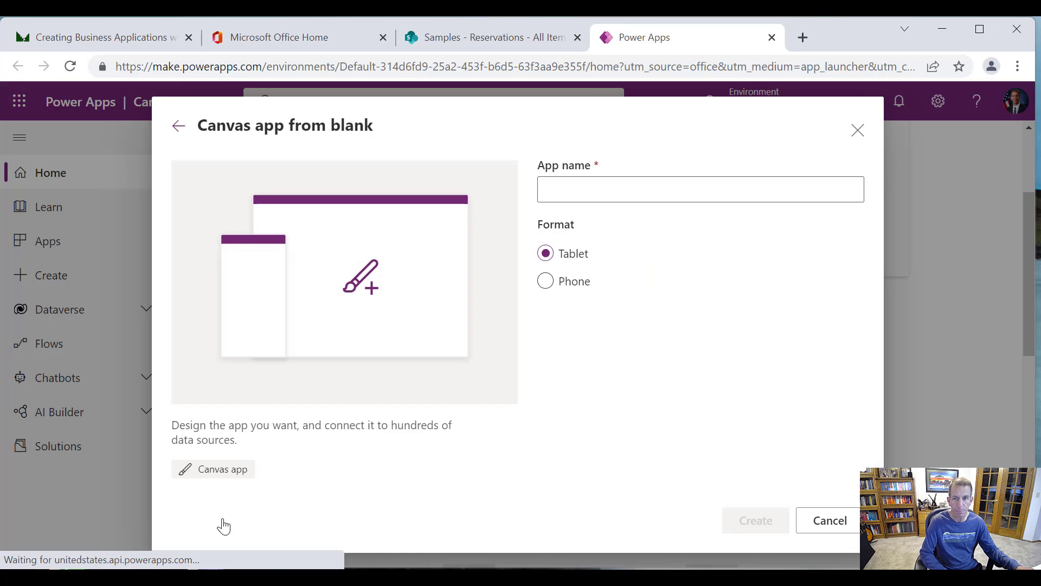
click(608, 189)
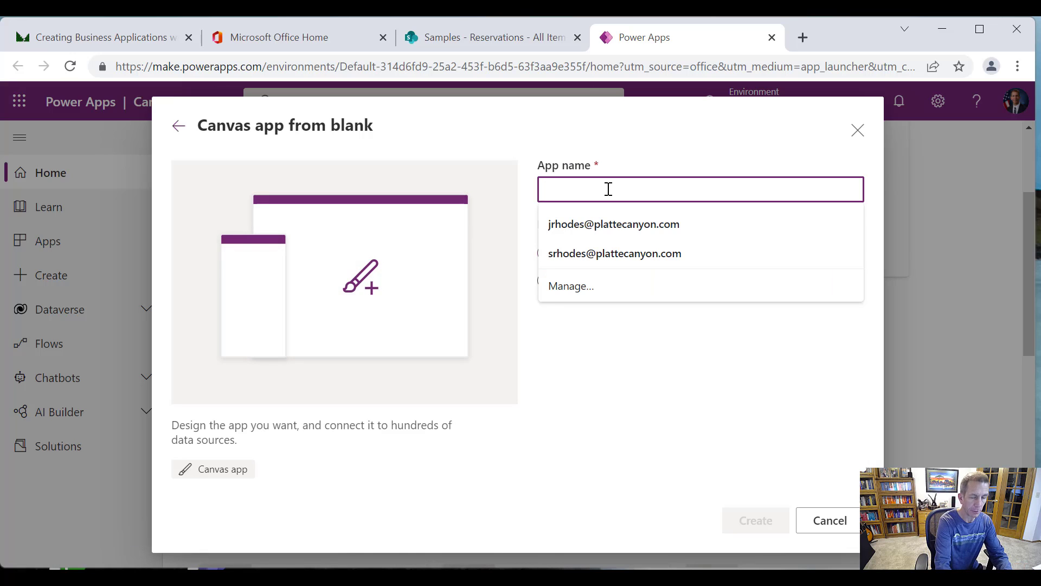
text(Reservations)
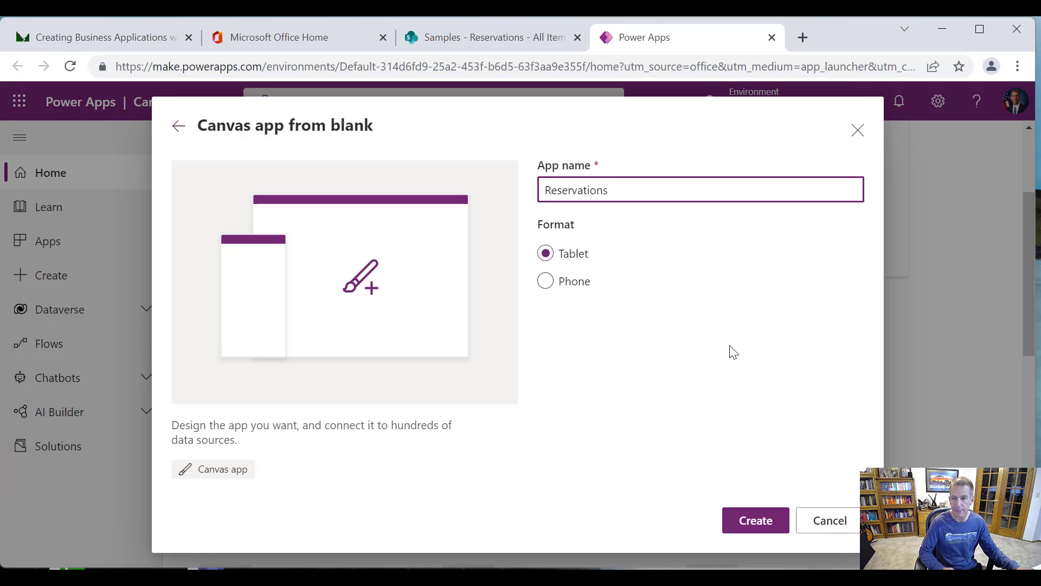
click(748, 521)
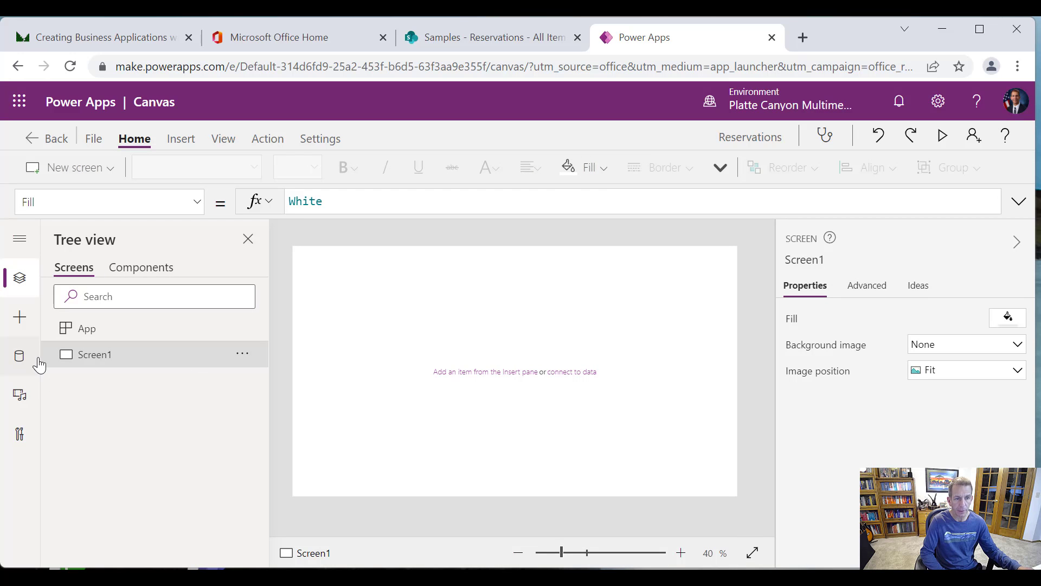
Connect the app to the Reservations list on the Samples site using an existing SharePoint connection.
click(19, 356)
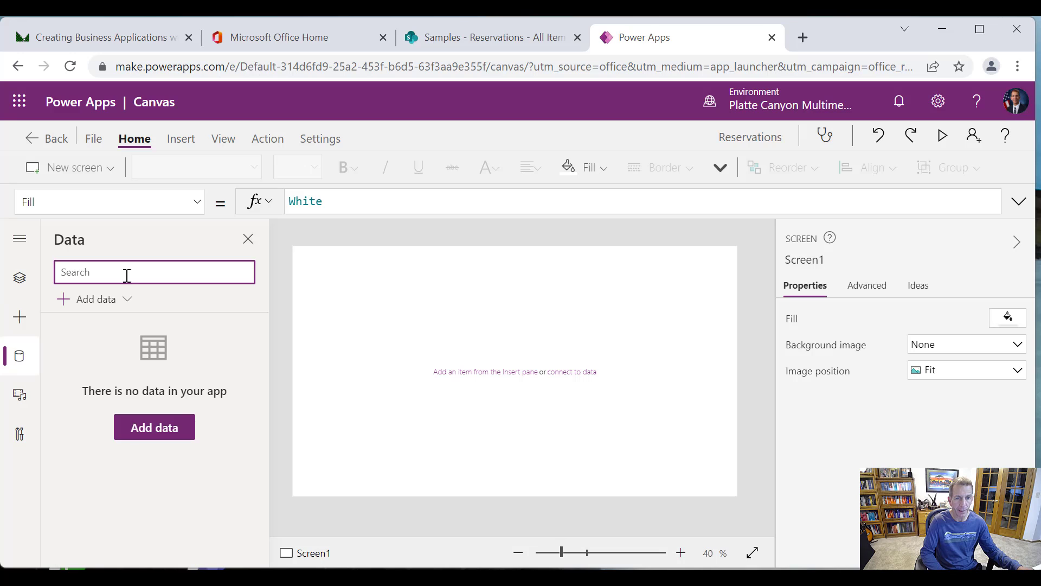
click(130, 302)
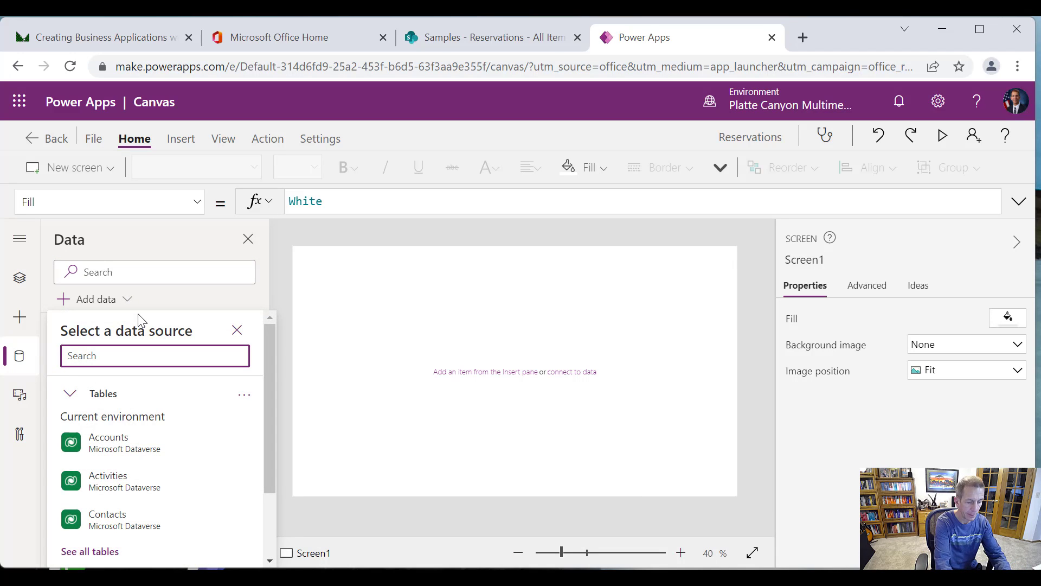
text(ShareP)
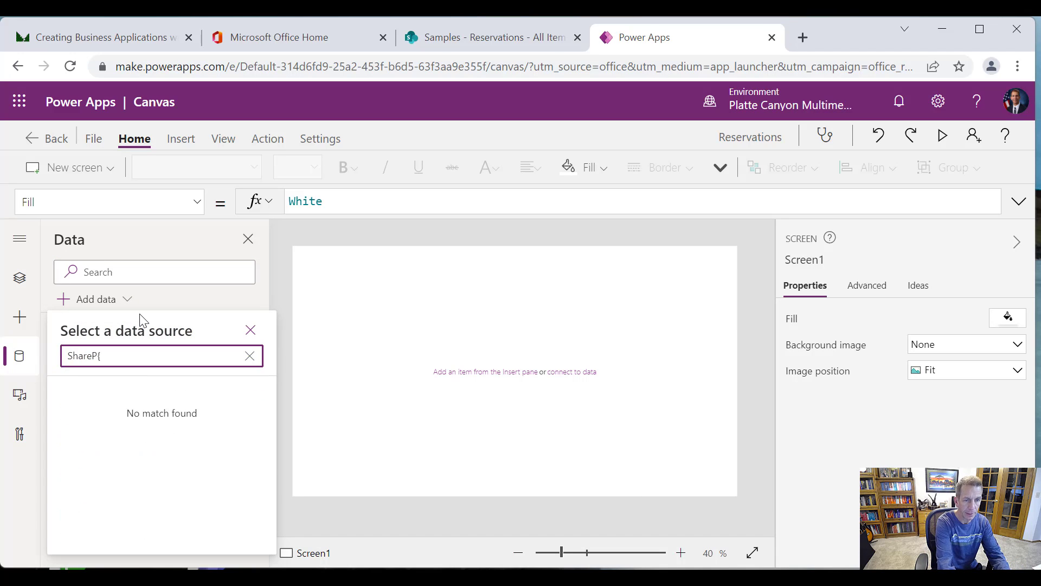
text(oin)
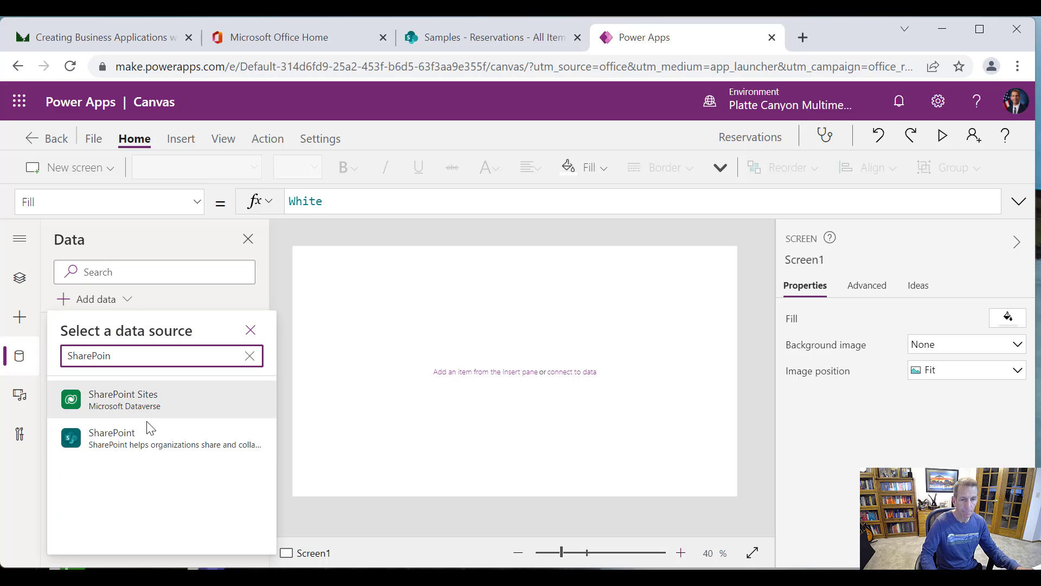
click(166, 432)
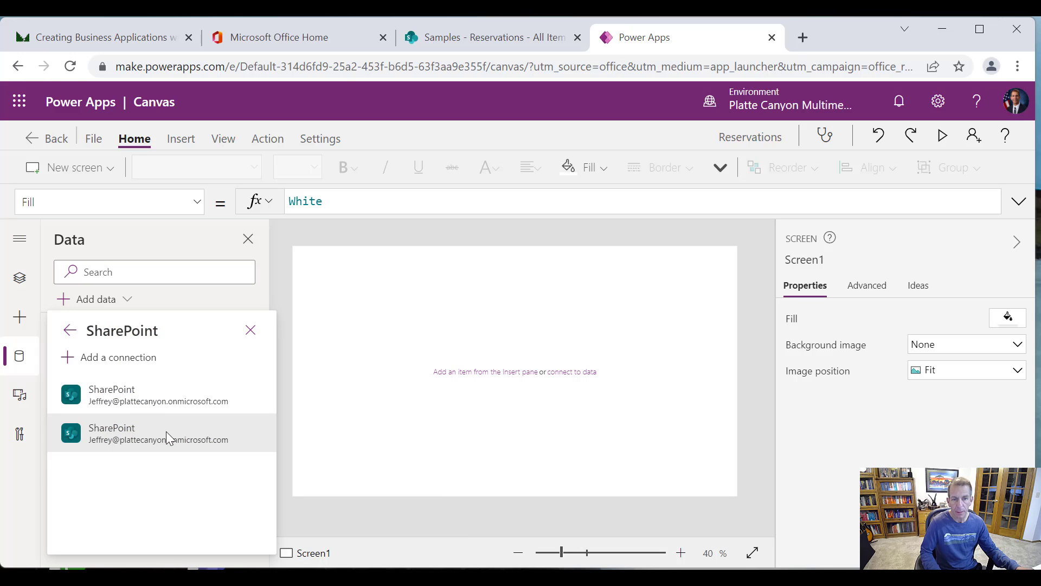
click(152, 398)
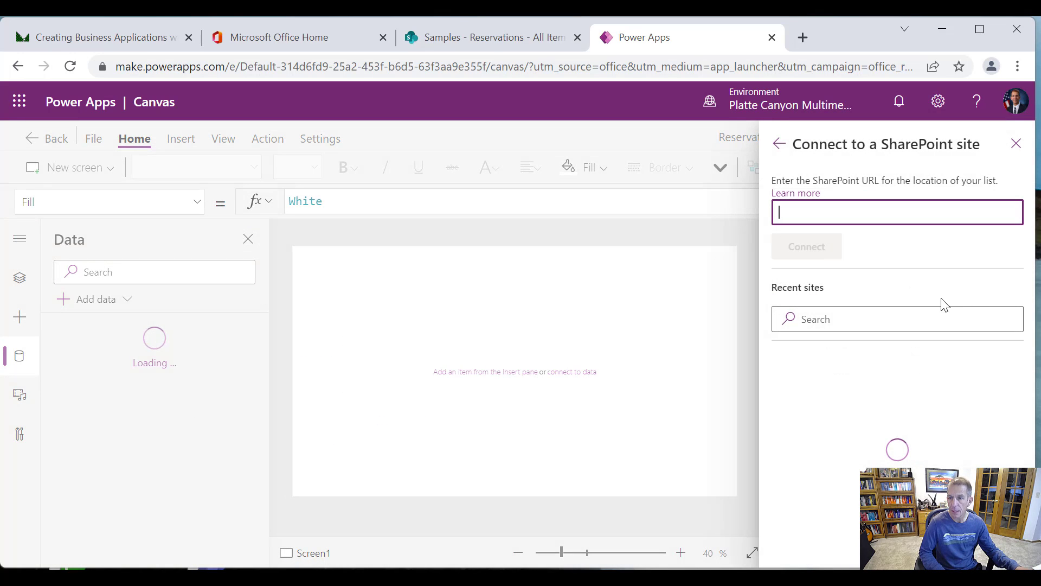
click(948, 389)
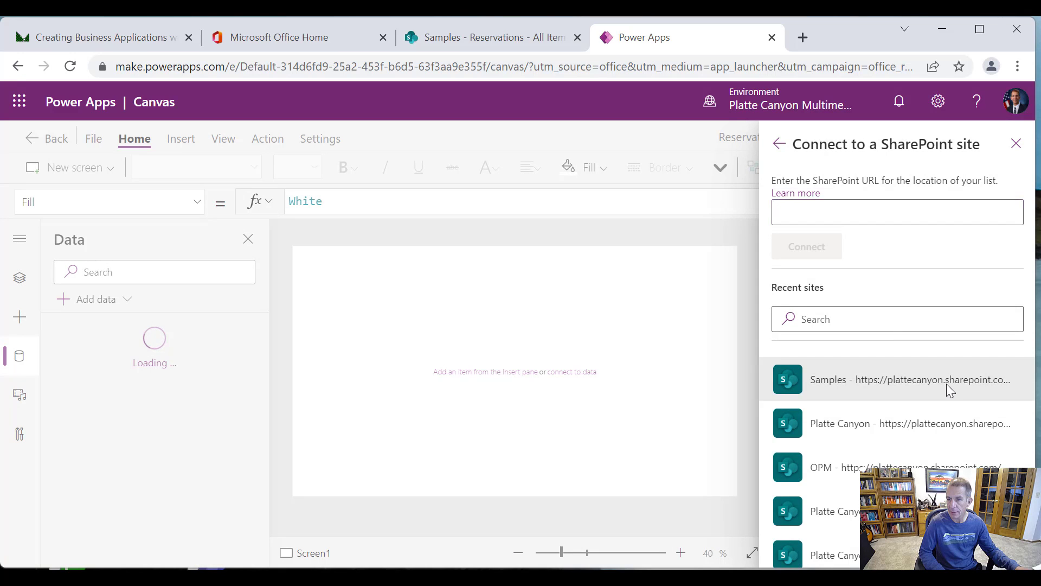
scroll(921, 422, down, 9)
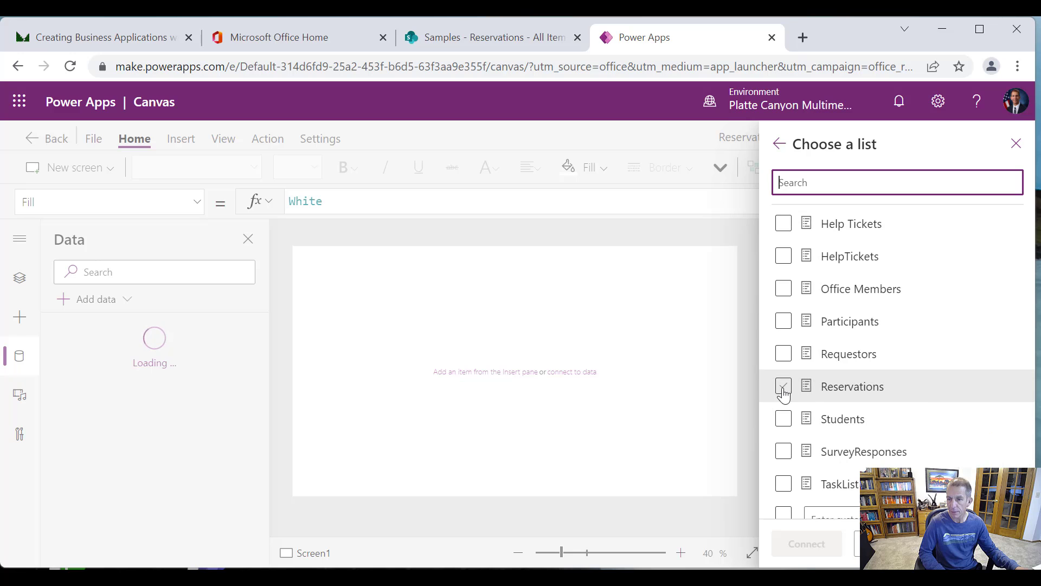
click(783, 386)
click(823, 544)
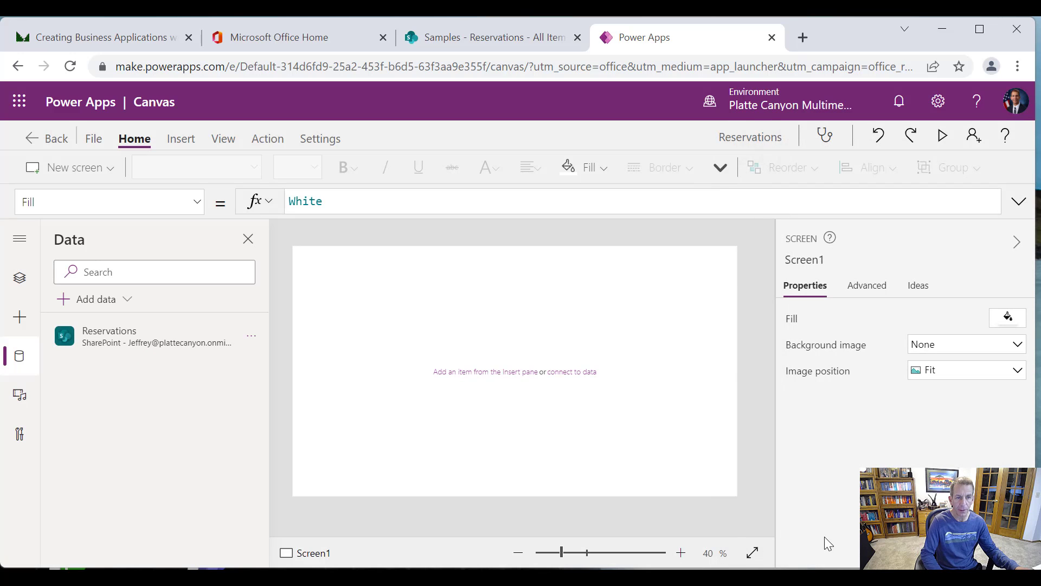
Rename the app's first screen, Screen1, as Home.
click(20, 278)
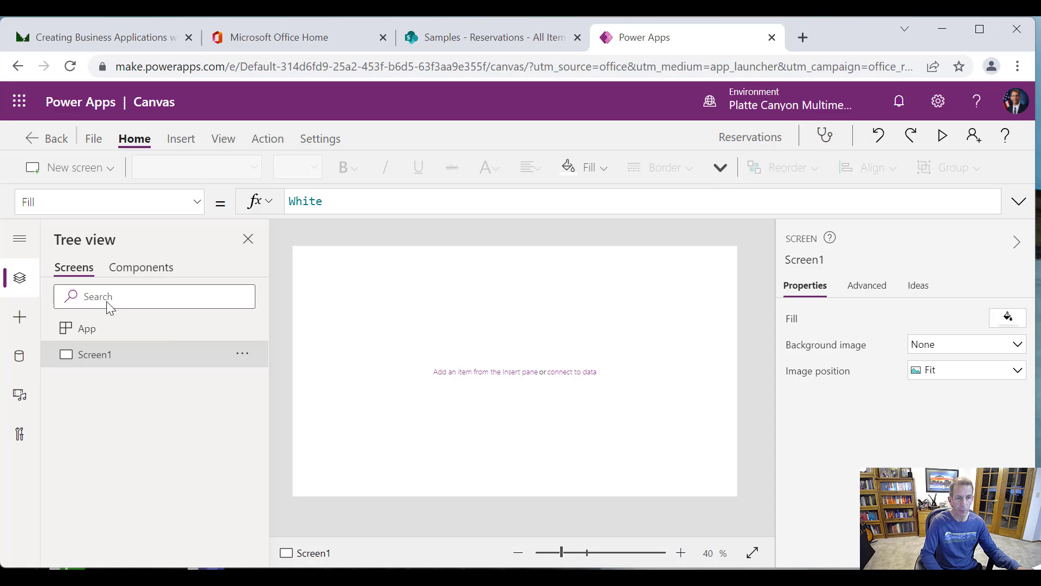
click(242, 355)
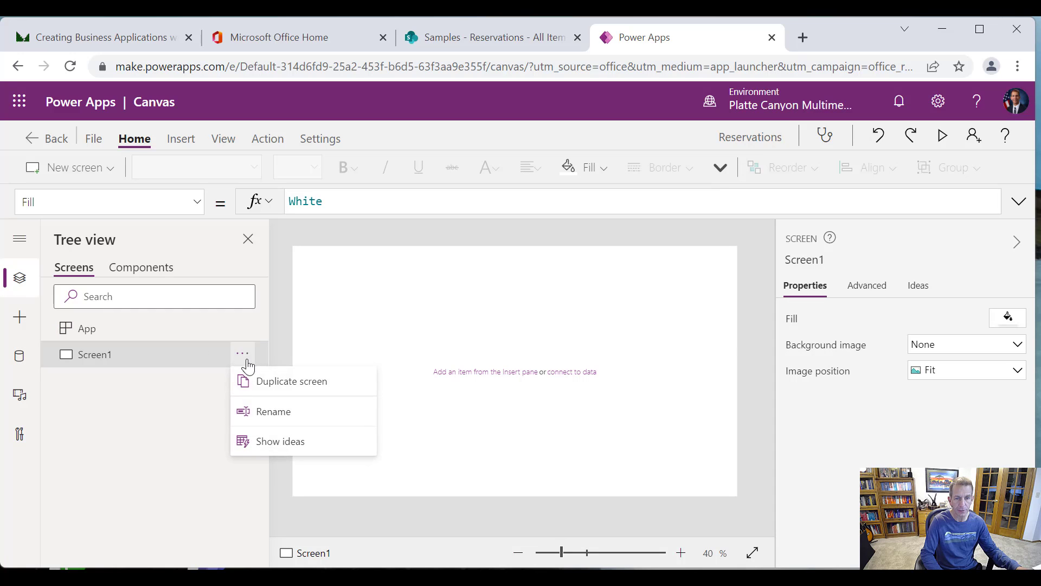
click(282, 409)
text(Ho)
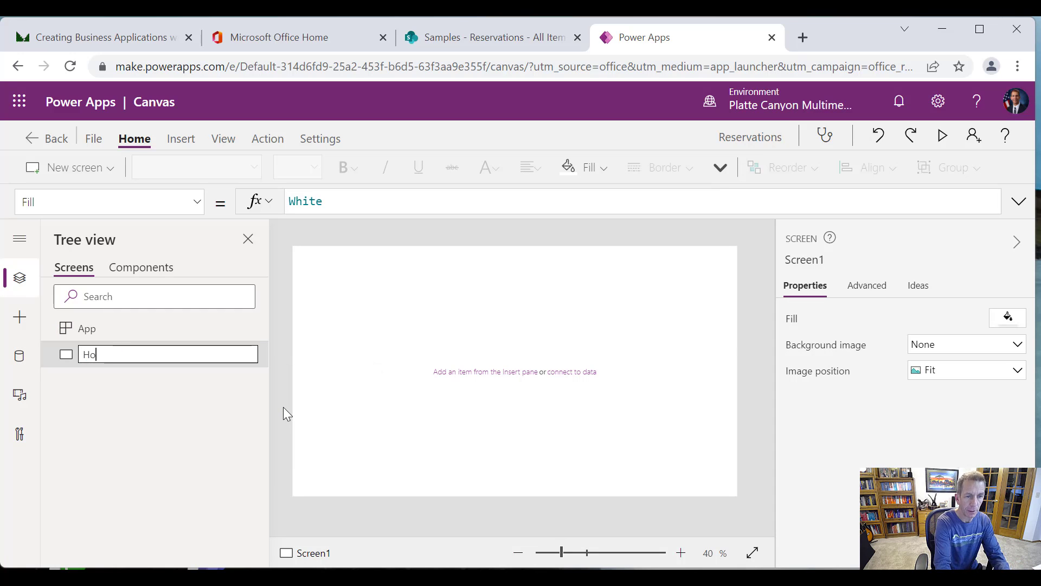
text(me)
key(Return)
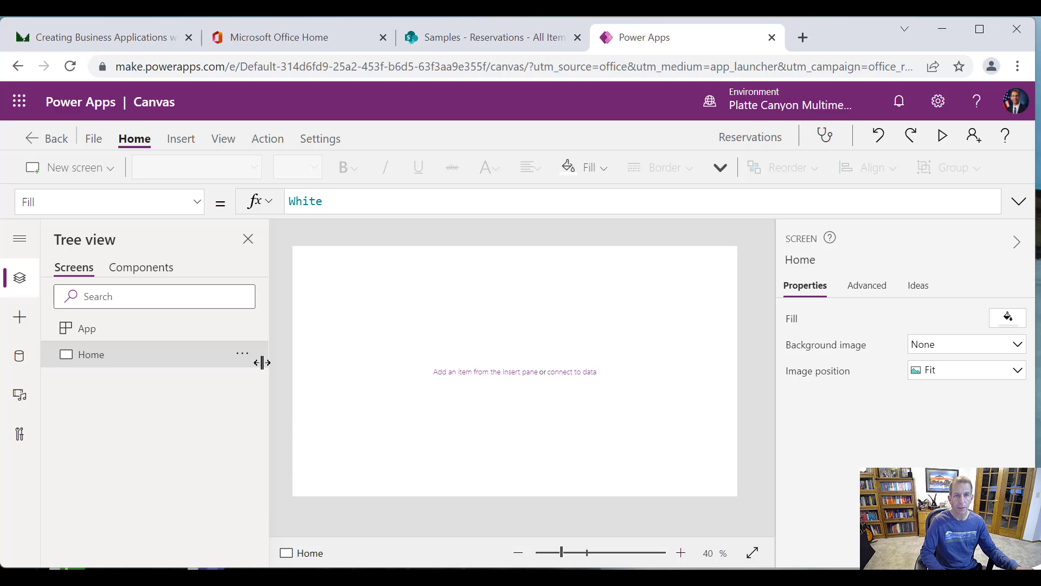
Insert a second blank screen and rename it ModifyAppointment.
click(172, 142)
click(109, 172)
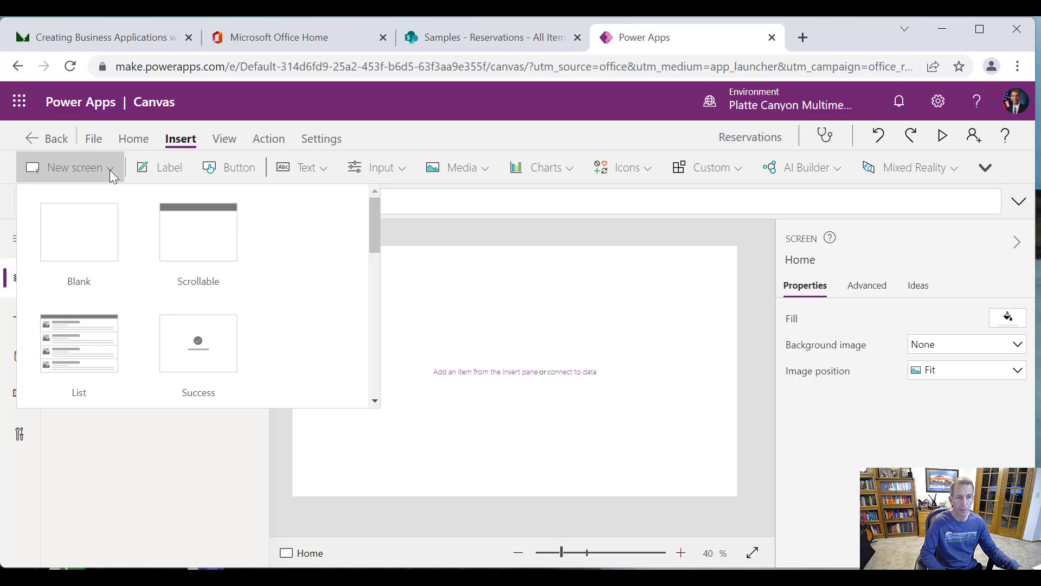
click(72, 242)
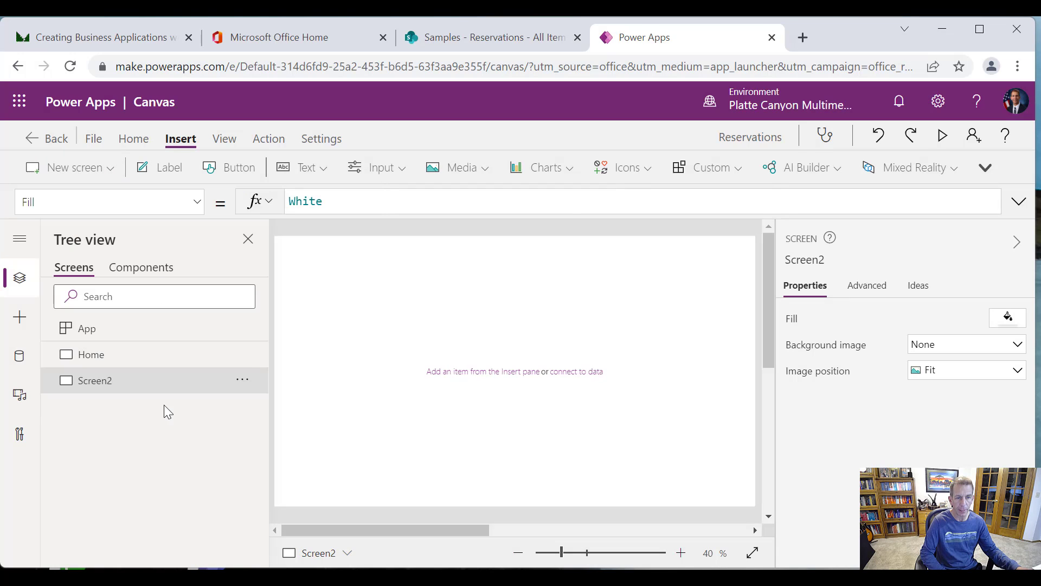
click(243, 381)
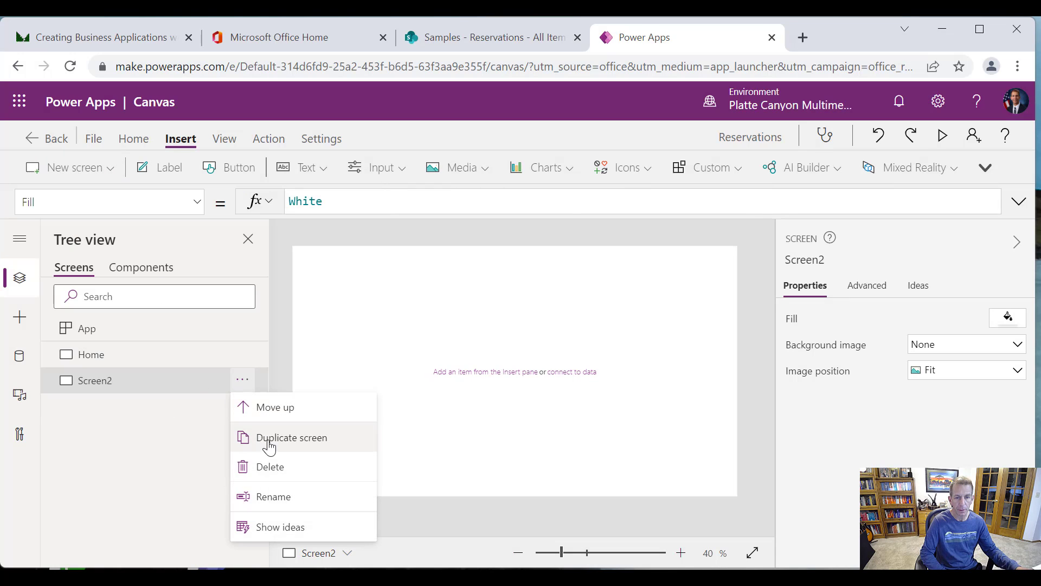
click(276, 496)
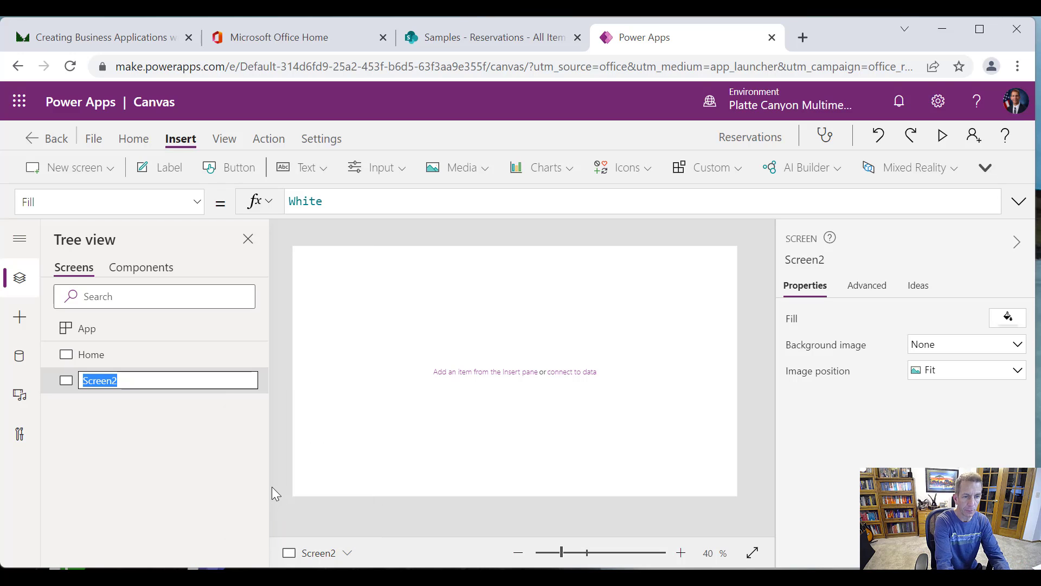
text(R)
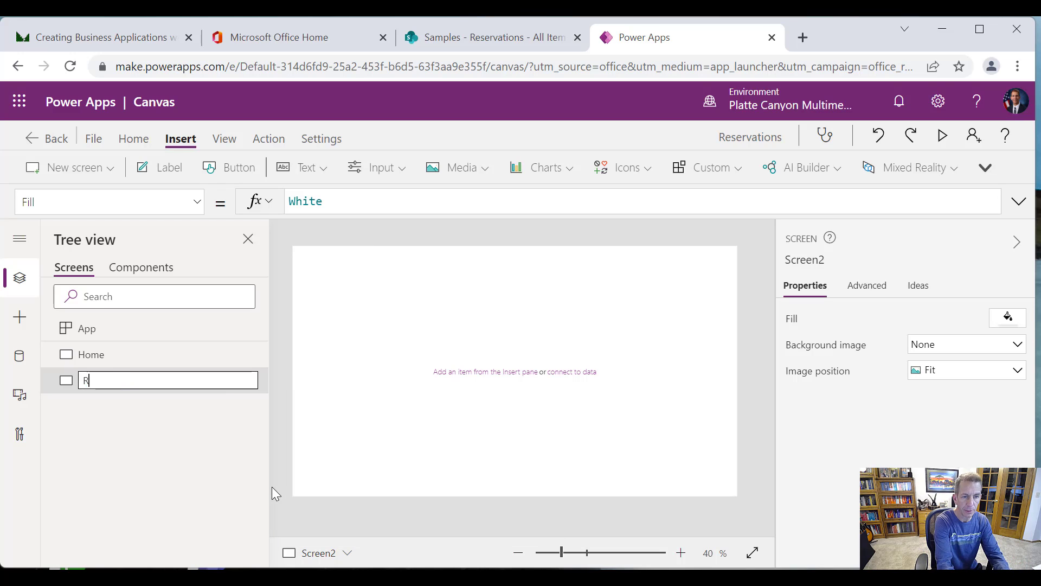
key(BackSpace)
text(Modify)
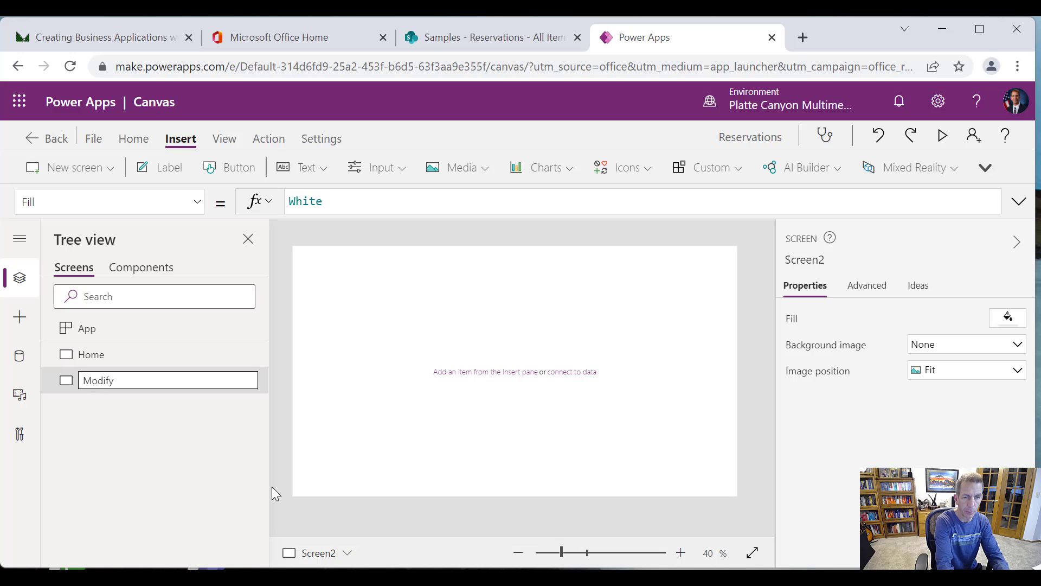
text(Appointment)
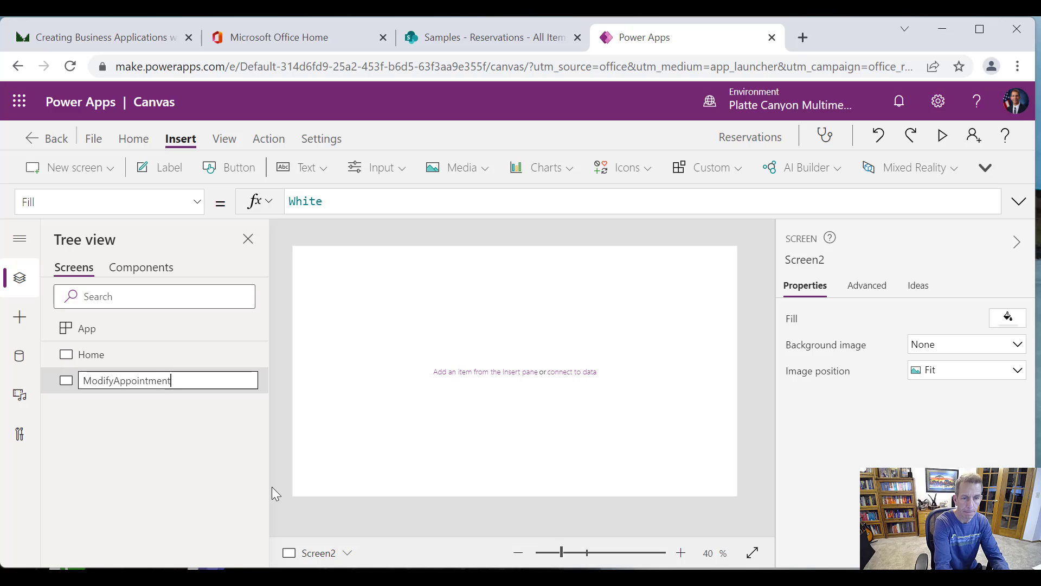
key(Return)
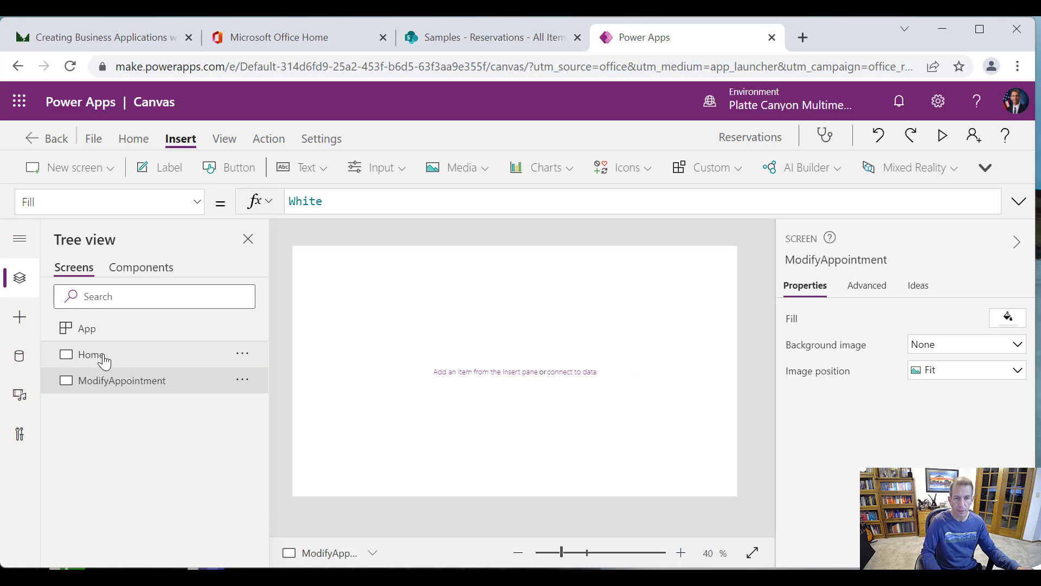
Insert a button on the Home screen and place it near the upper-right corner, at about X 1166, Y 12.
click(105, 361)
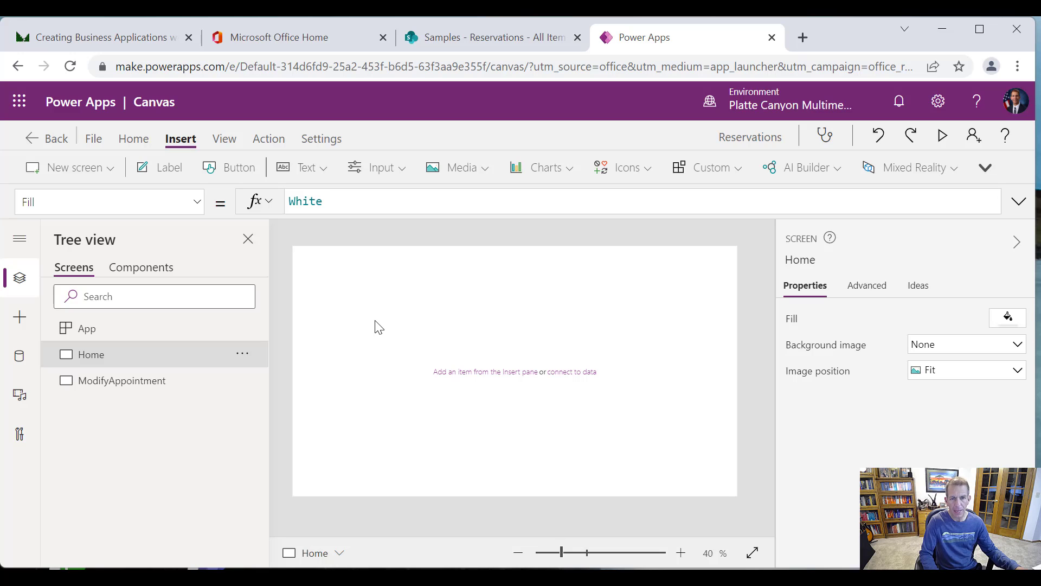
click(248, 172)
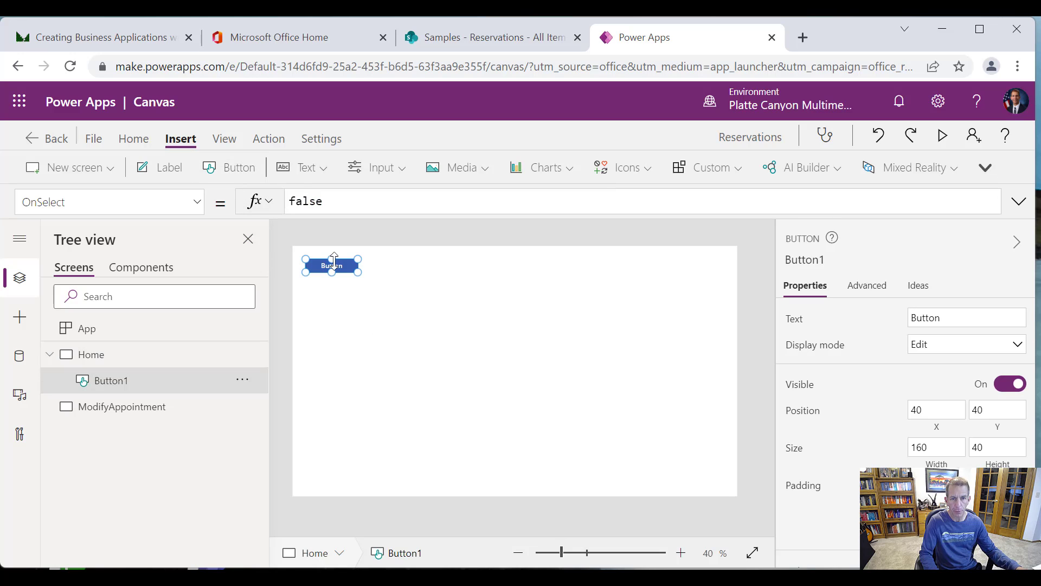
drag(342, 267, 710, 259)
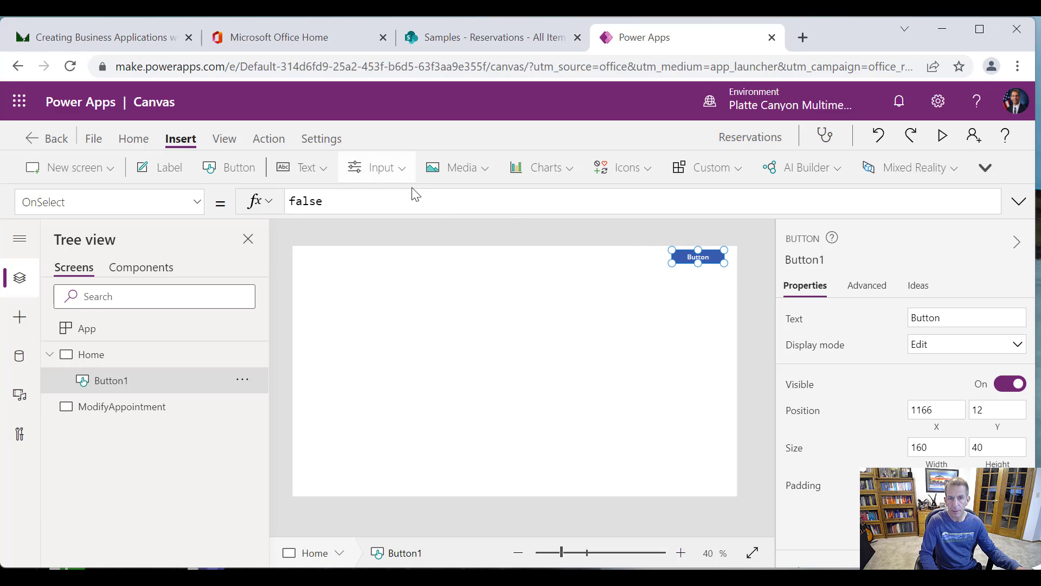
Change the Home screen button's text to "Existing Appointments" and set its width to 250.
double_click(706, 265)
text(Existing Ap)
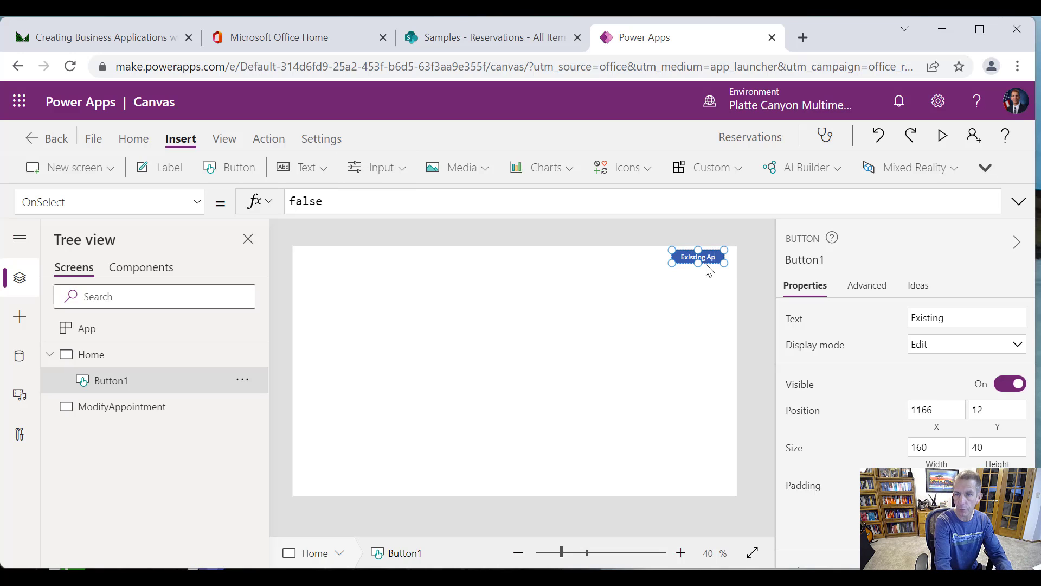
text(pointments)
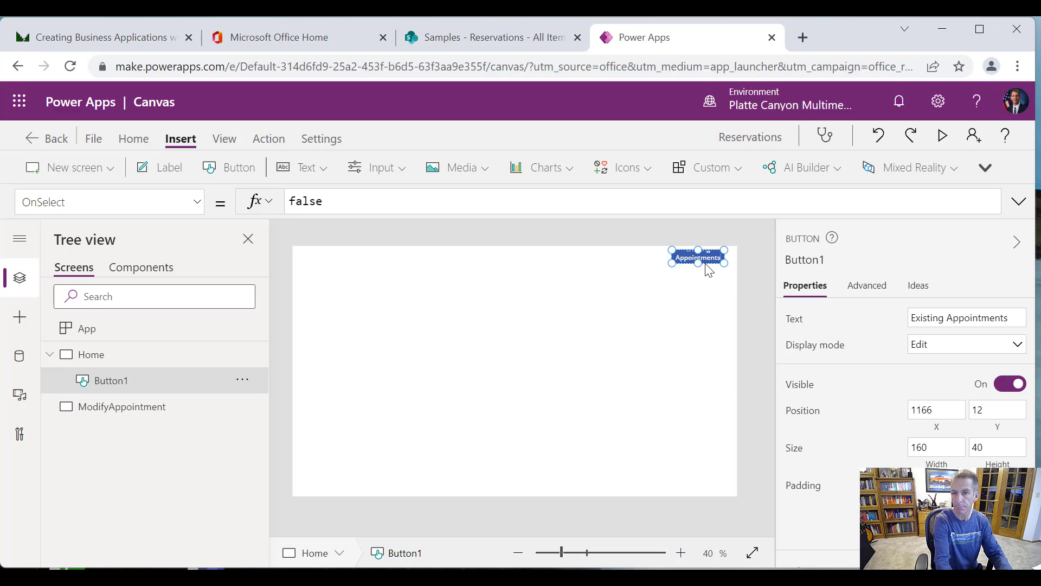
click(952, 447)
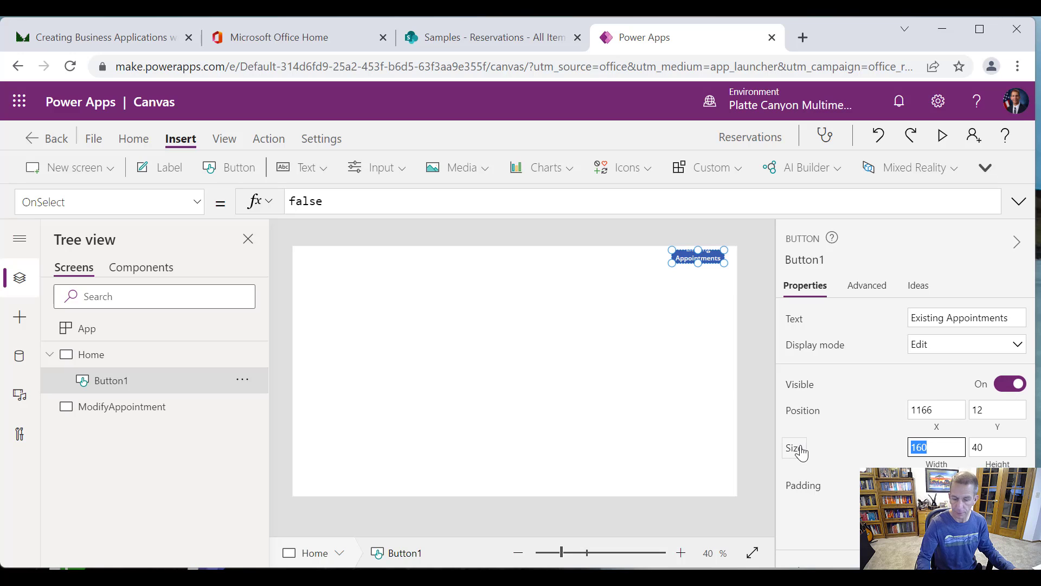
text(250)
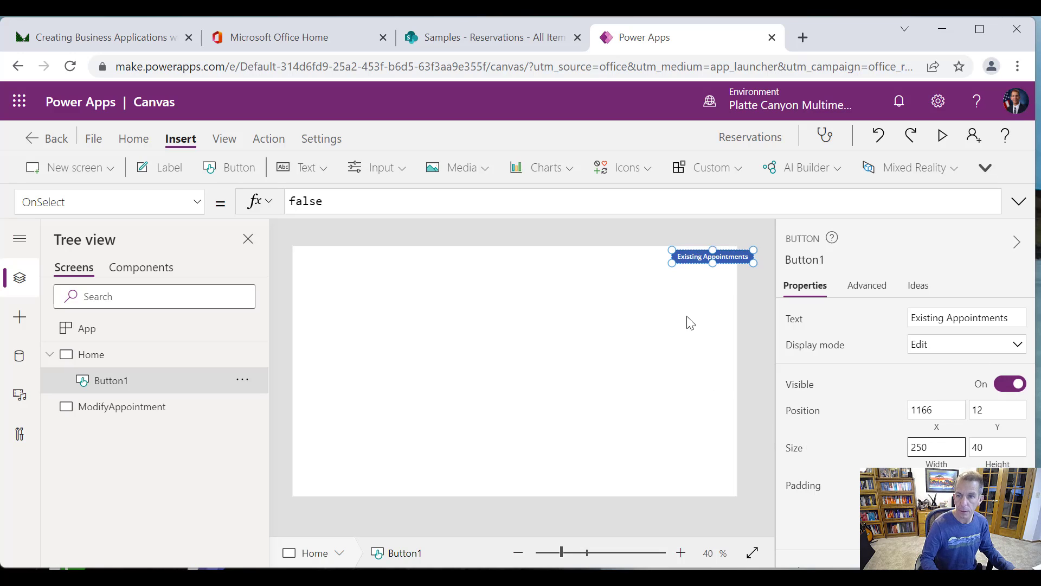
Shift the Existing Appointments button left so it fits entirely inside the Home screen's upper-right corner.
click(675, 260)
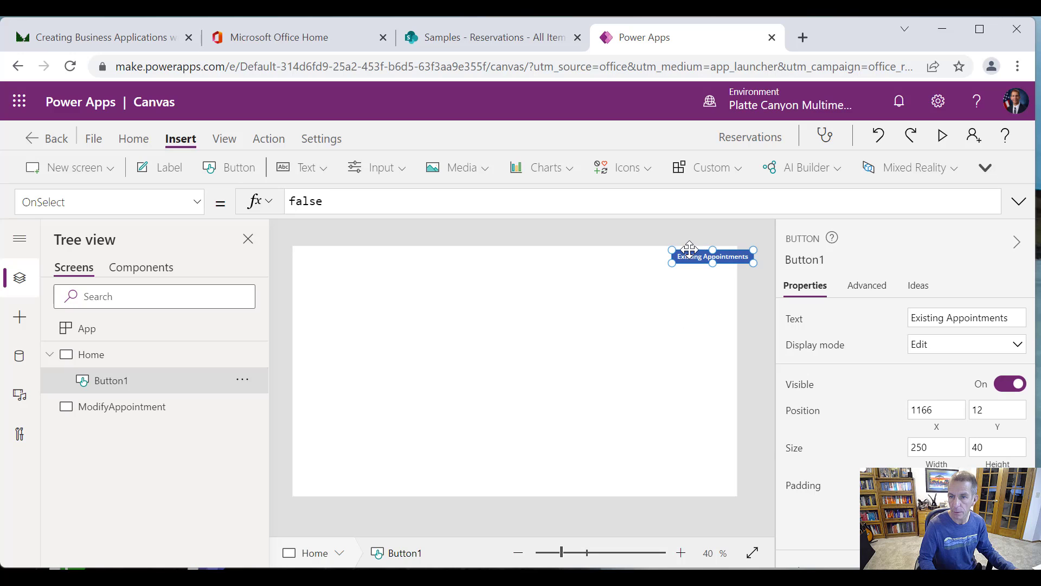
drag(689, 249, 668, 249)
click(637, 314)
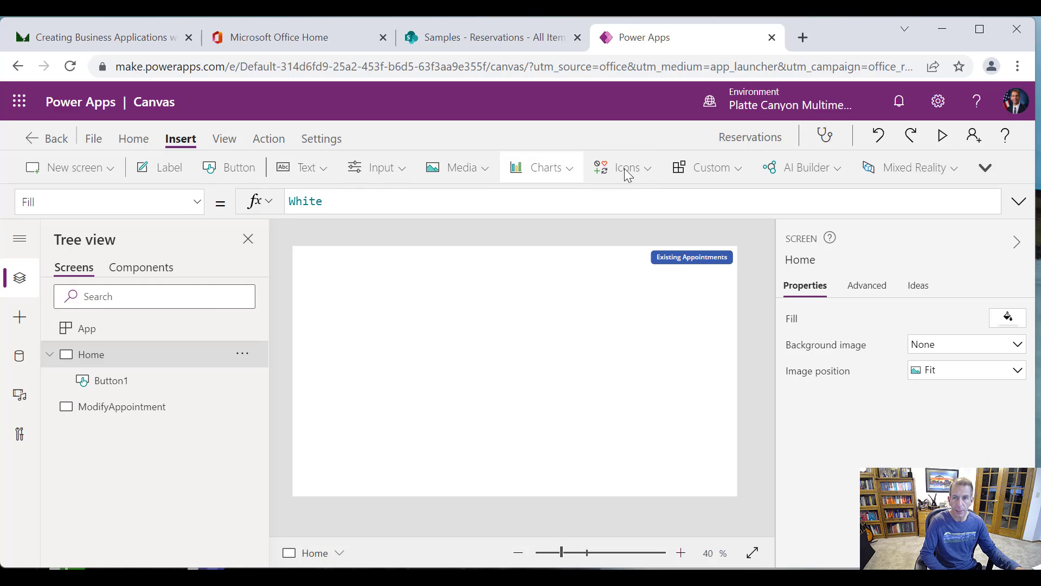
Insert a vertical gallery connected to Reservations on the Home screen and place it at about X 22, Y 100.
click(986, 168)
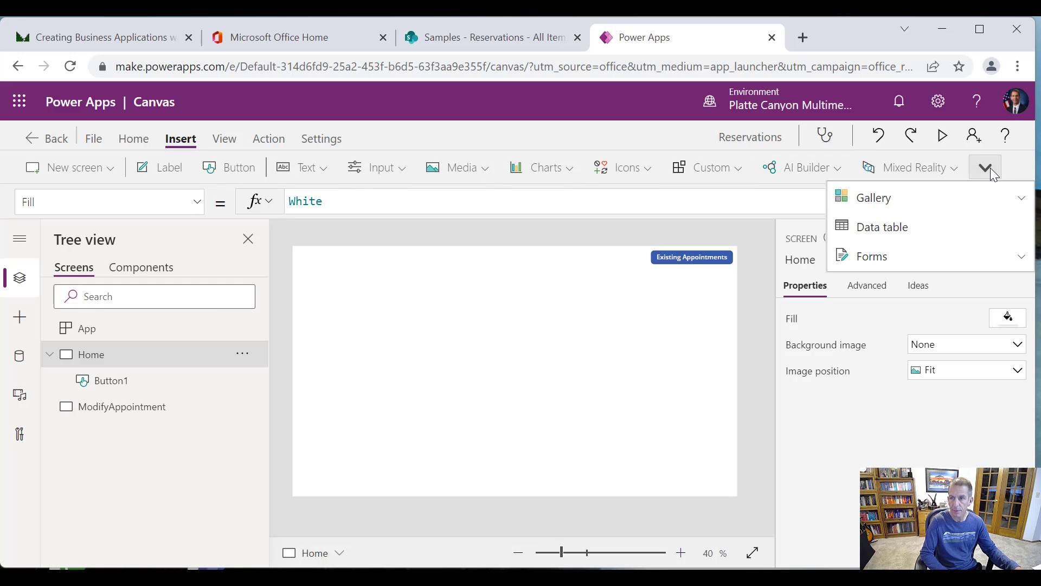
mouse_move(1024, 204)
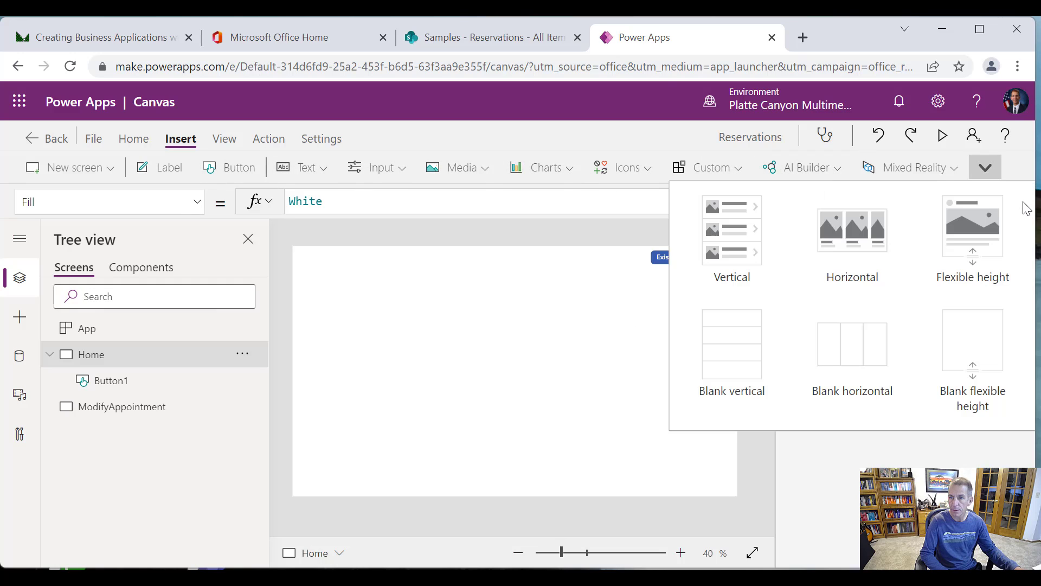
click(740, 233)
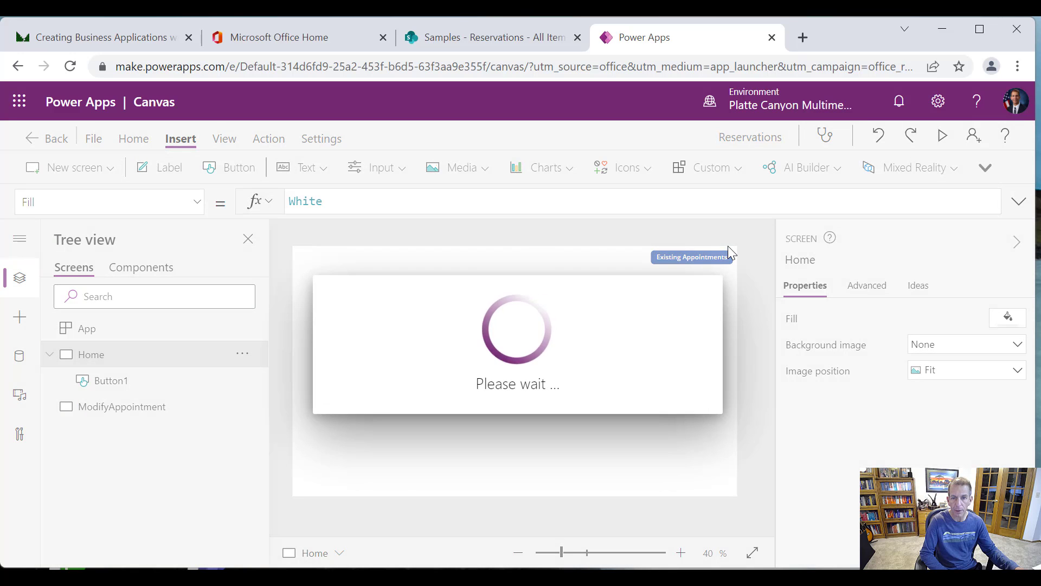
click(597, 369)
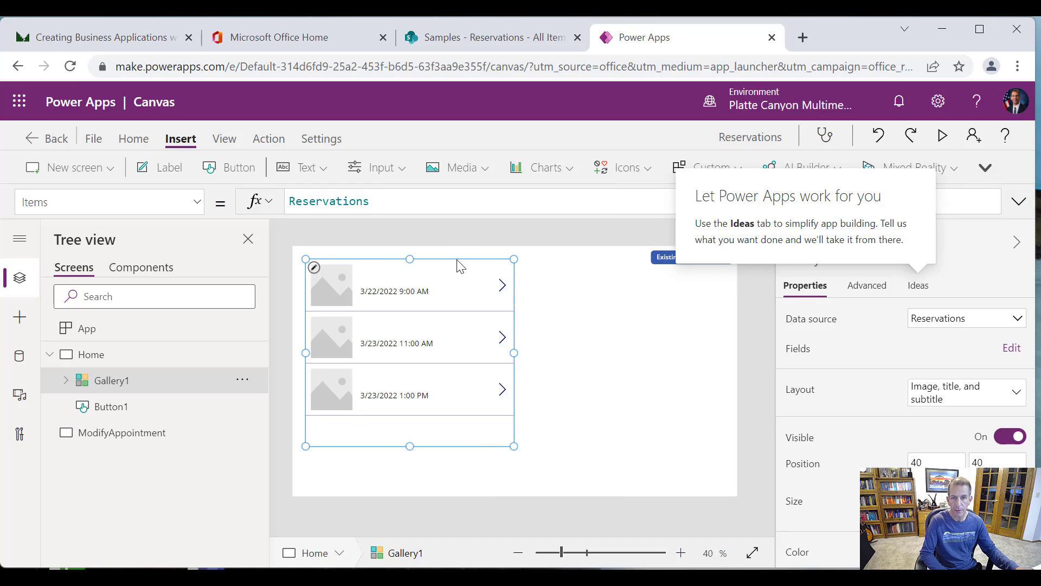
drag(460, 258, 454, 277)
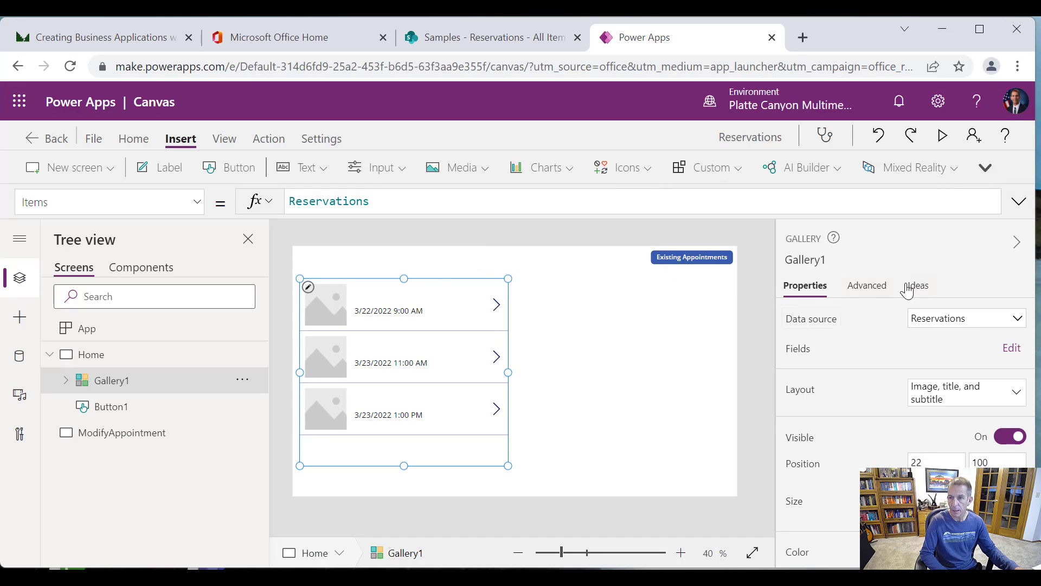
Change the gallery's layout to Title.
click(1019, 351)
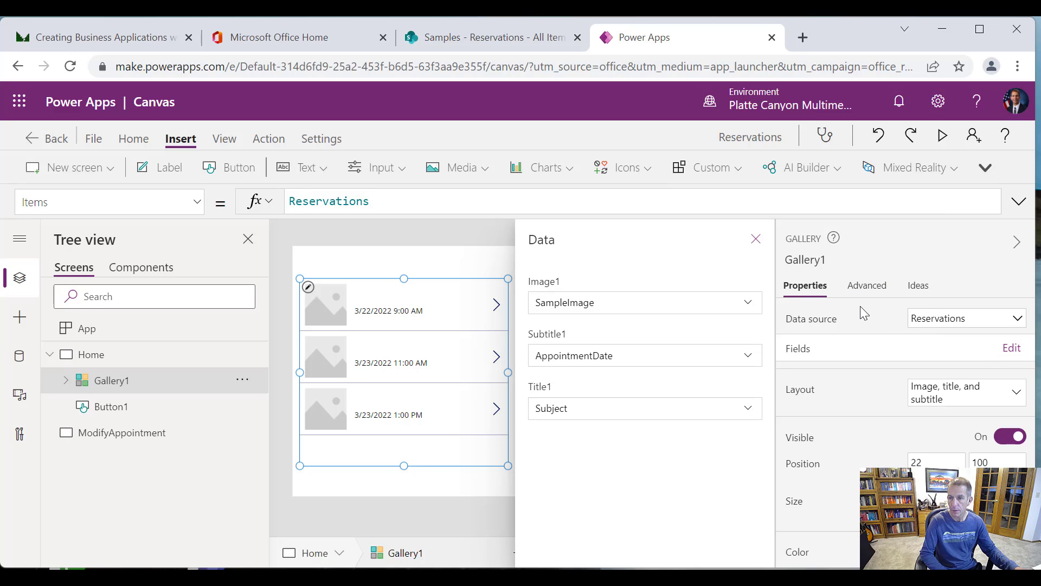
click(981, 393)
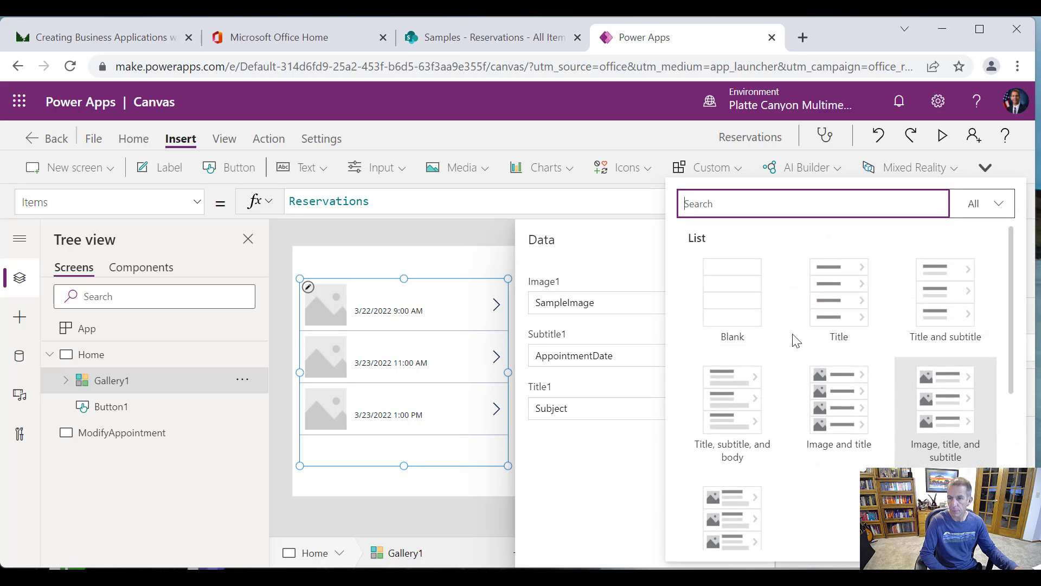
click(841, 311)
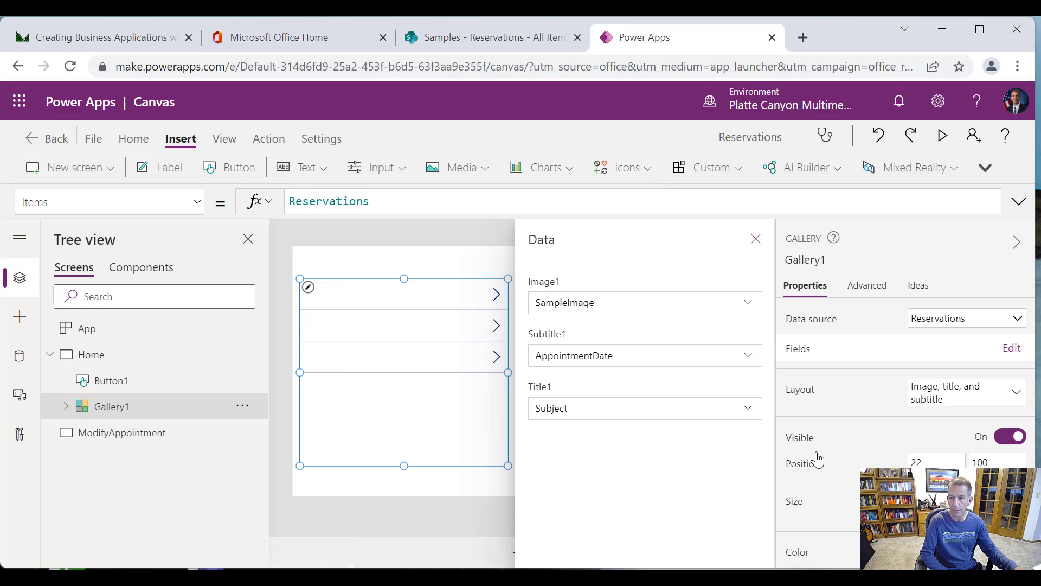
Set the Text formula of the gallery's title label to ThisItem.AppointmentDate.
click(372, 290)
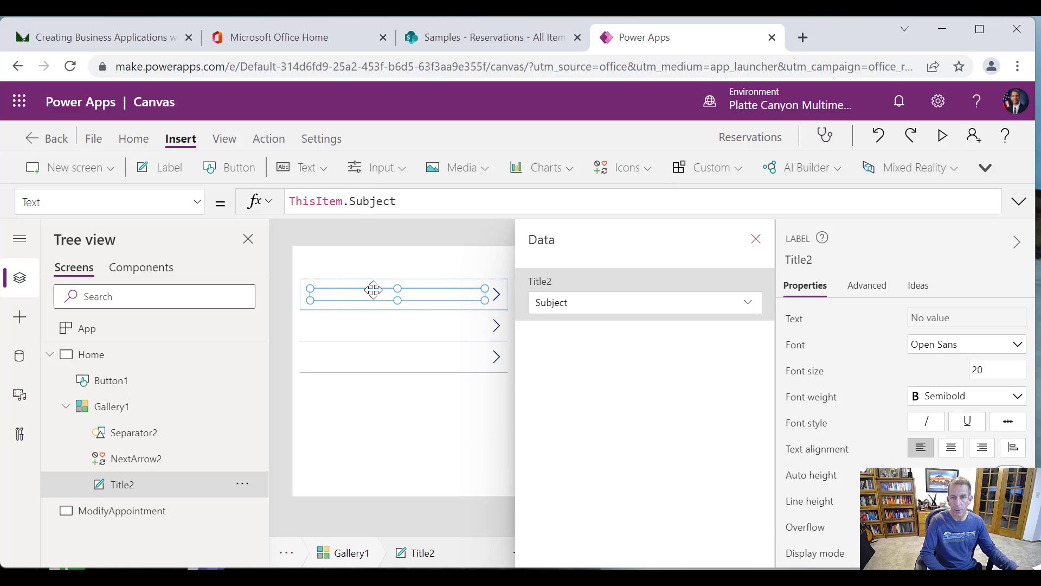
drag(405, 198, 351, 201)
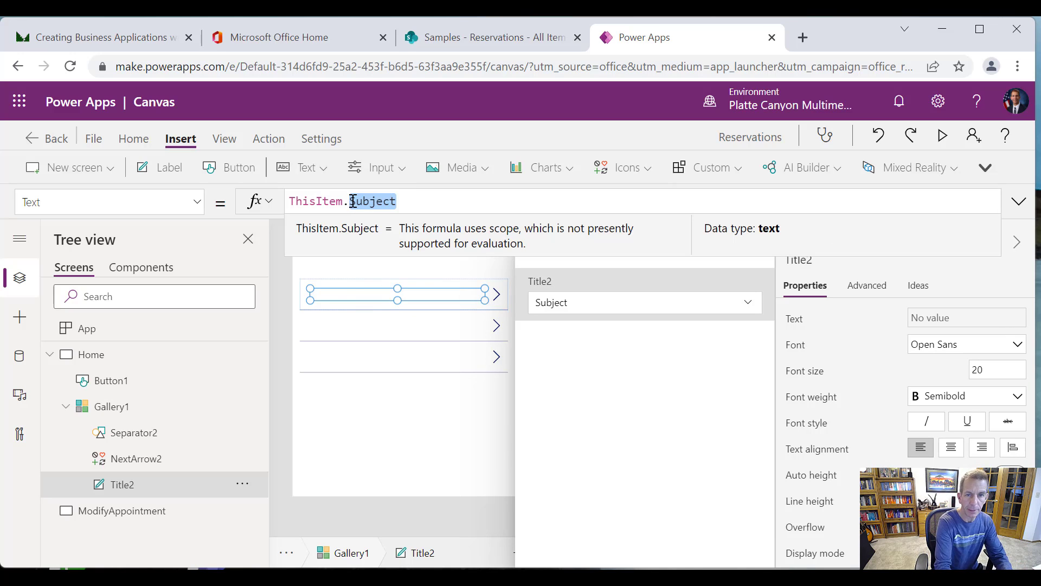
text(Appoint)
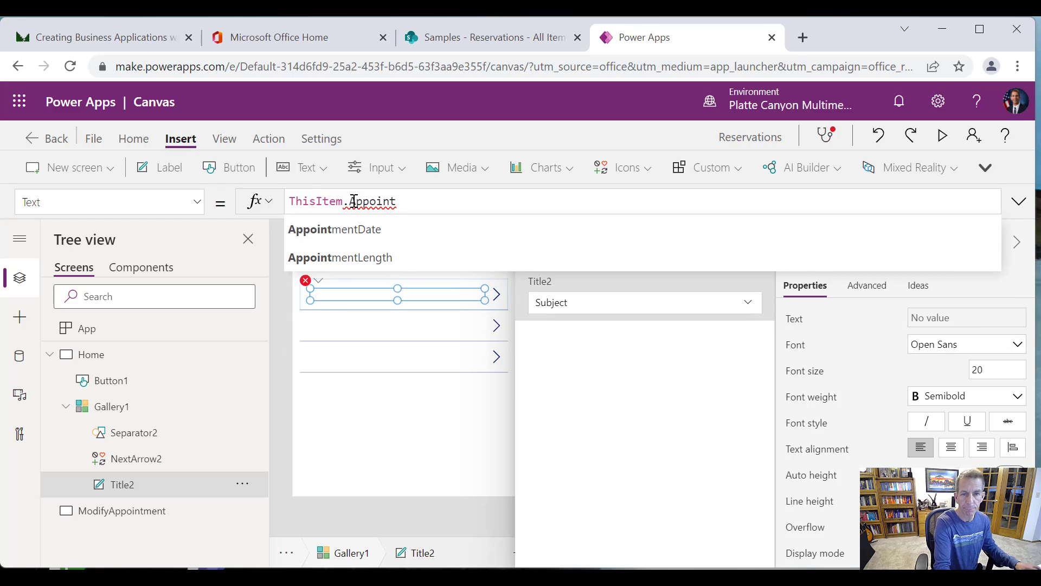
click(354, 228)
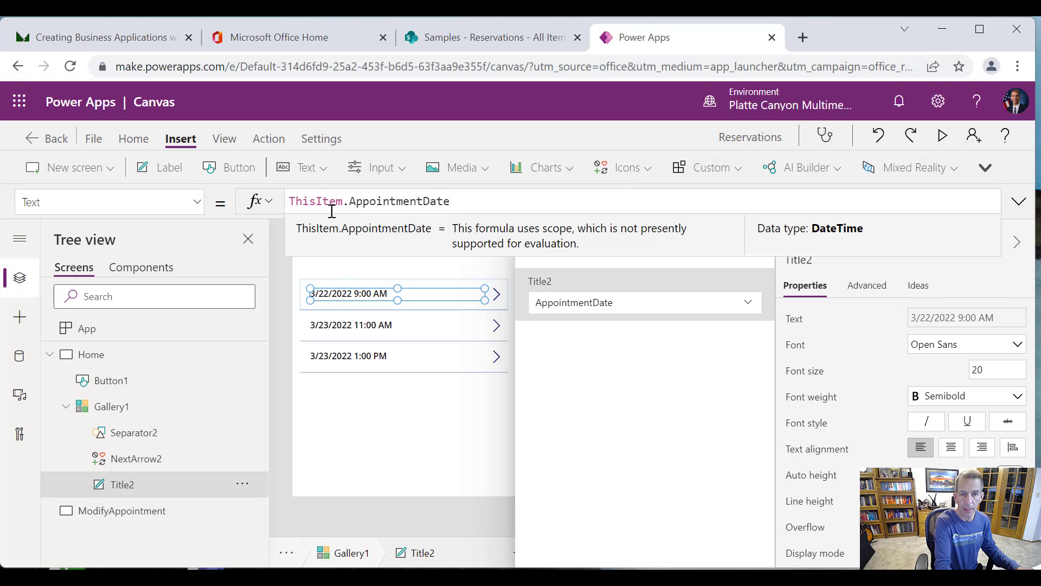
Begin a Text function around the title label's formula, with DateTimeValue(ThisItem.AppointmentDate) as its value argument.
double_click(291, 200)
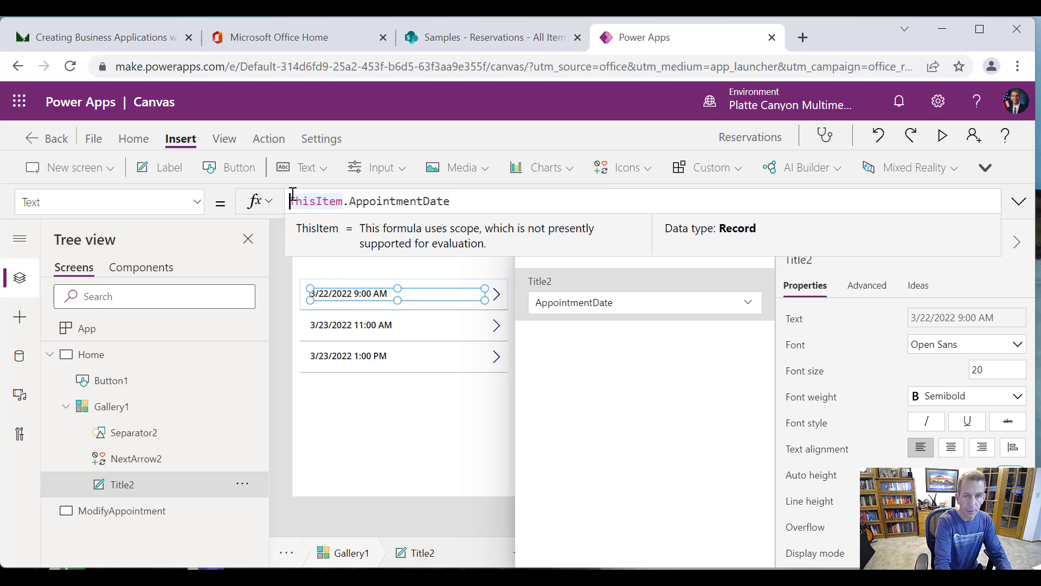
text(Text)
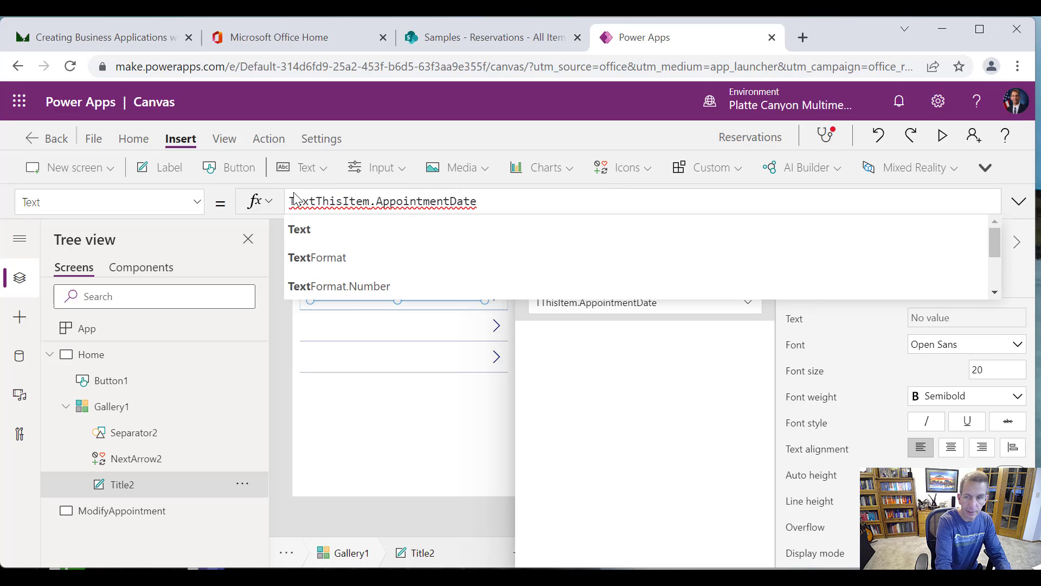
text((DAte)
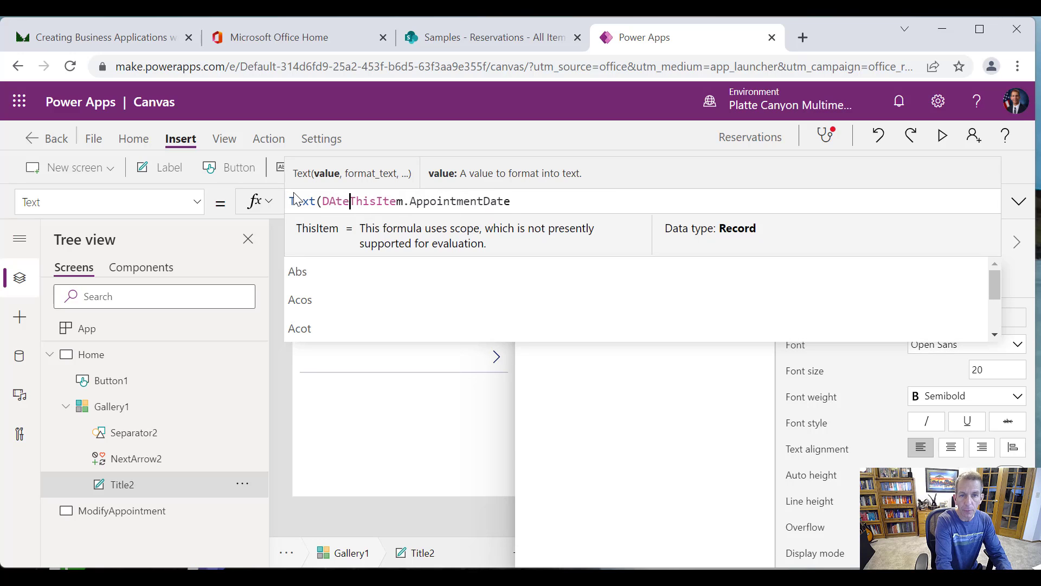
key(BackSpace)
key(BackSpace)
key(BackSpace)
text(ateT)
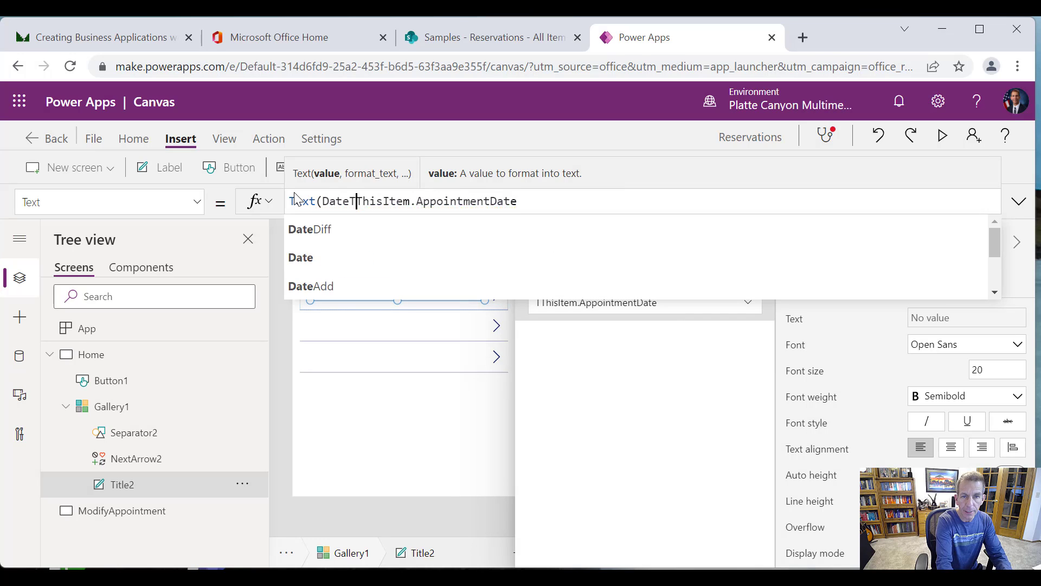
text(imeValue)
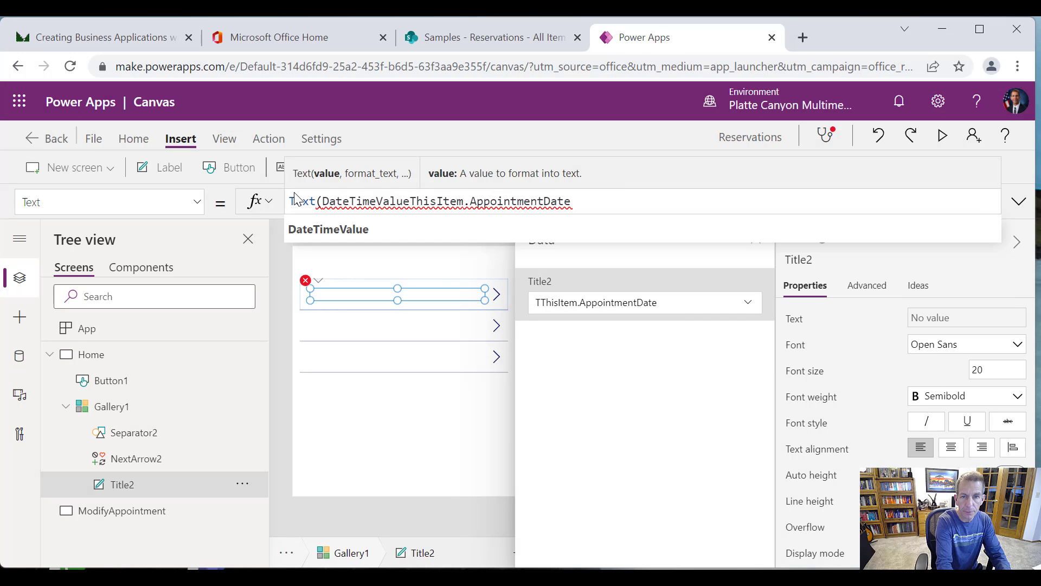
text(()
key(End)
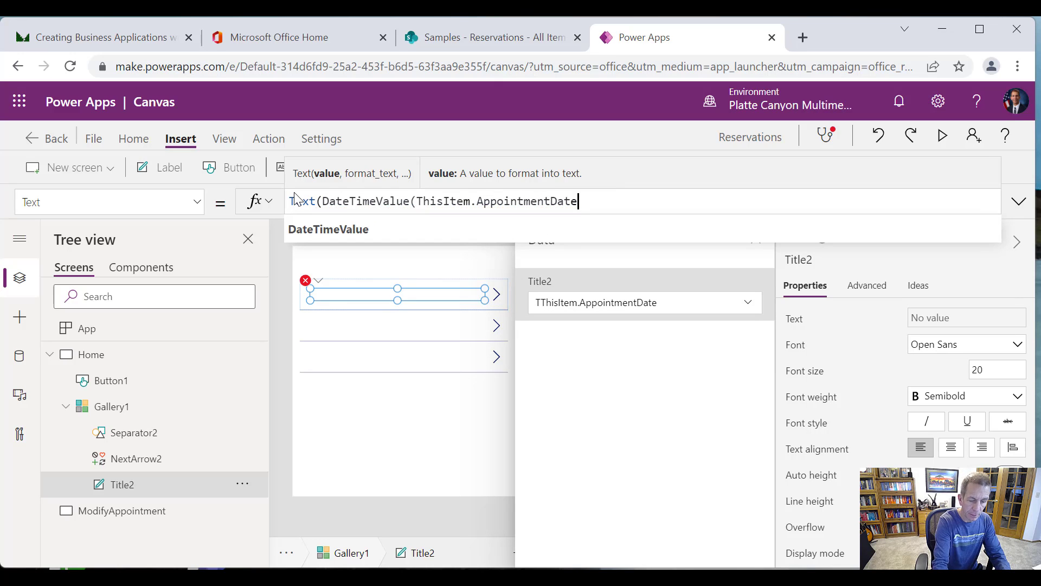
text())
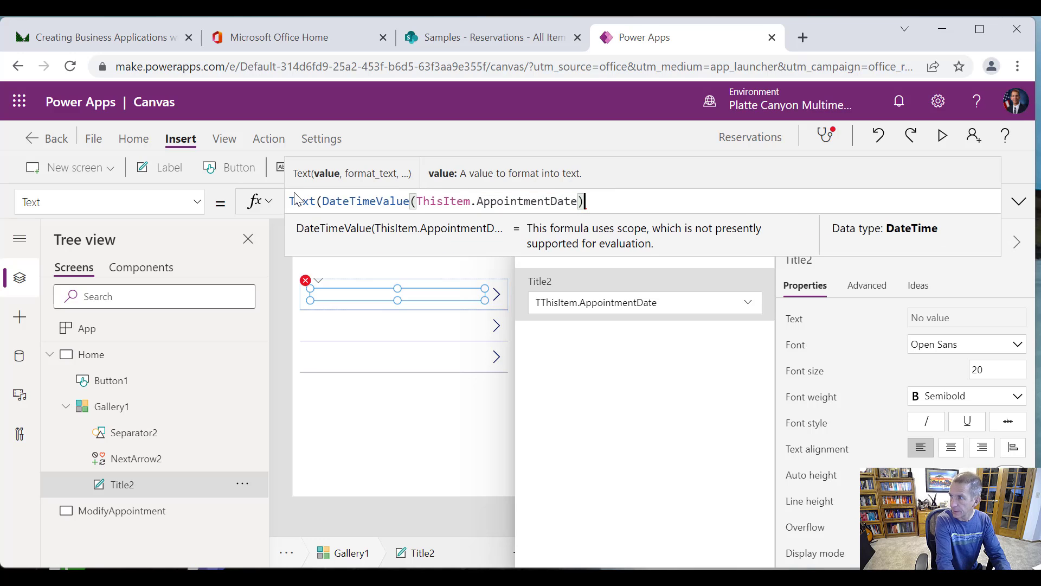
Complete the title label's Text function with the format "dddd, mmm dd, yyyy hh:mm AM/PM".
text(, )
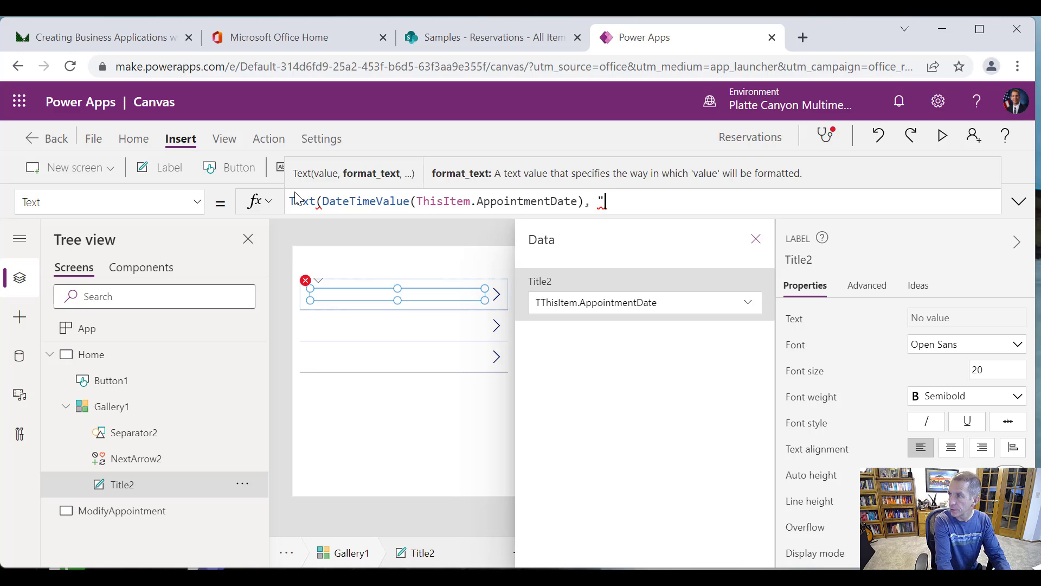
text("dddd, )
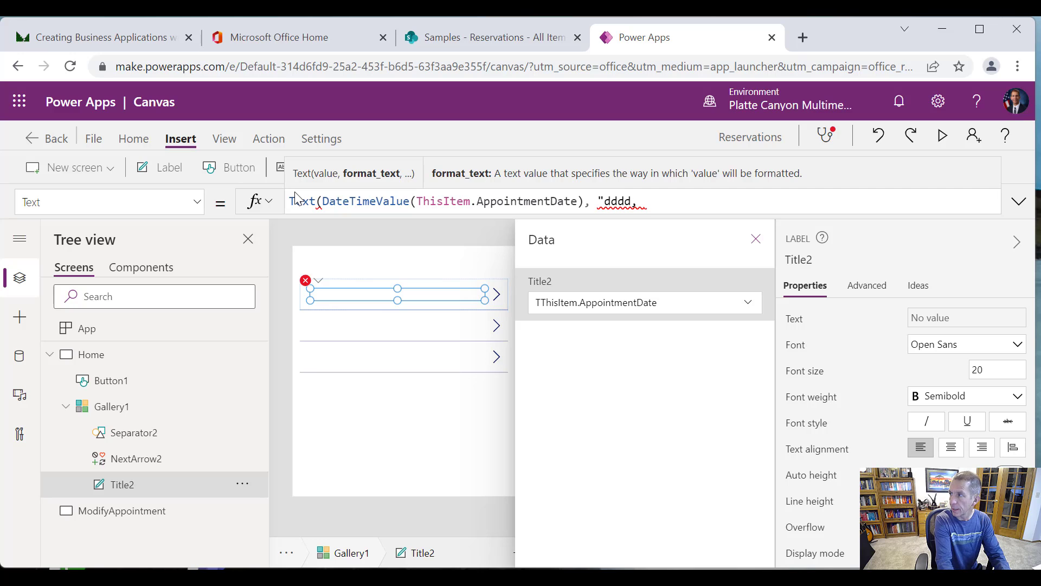
text(mmm dd, yyyy)
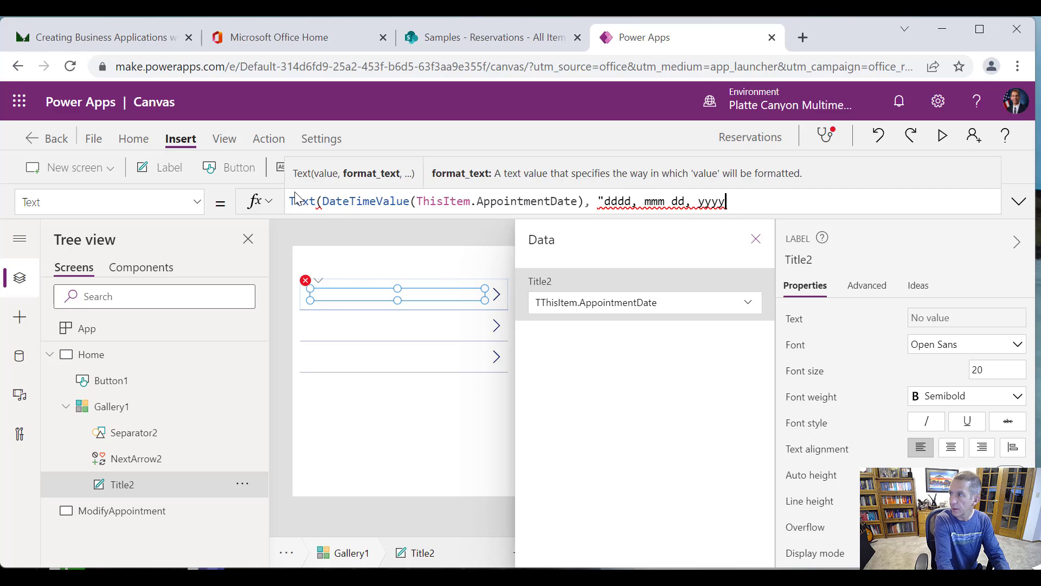
text( hh:)
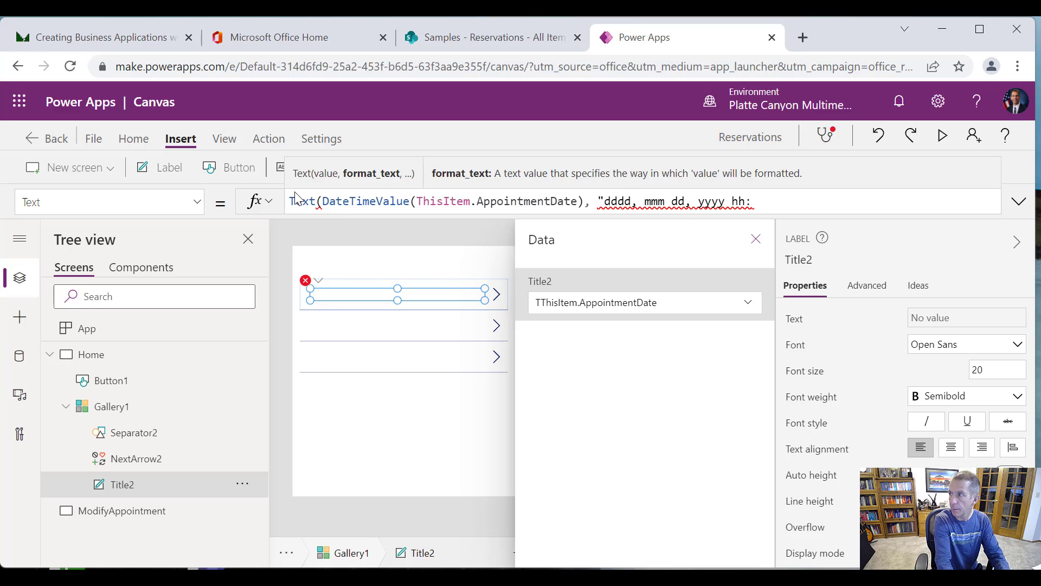
text(mm )
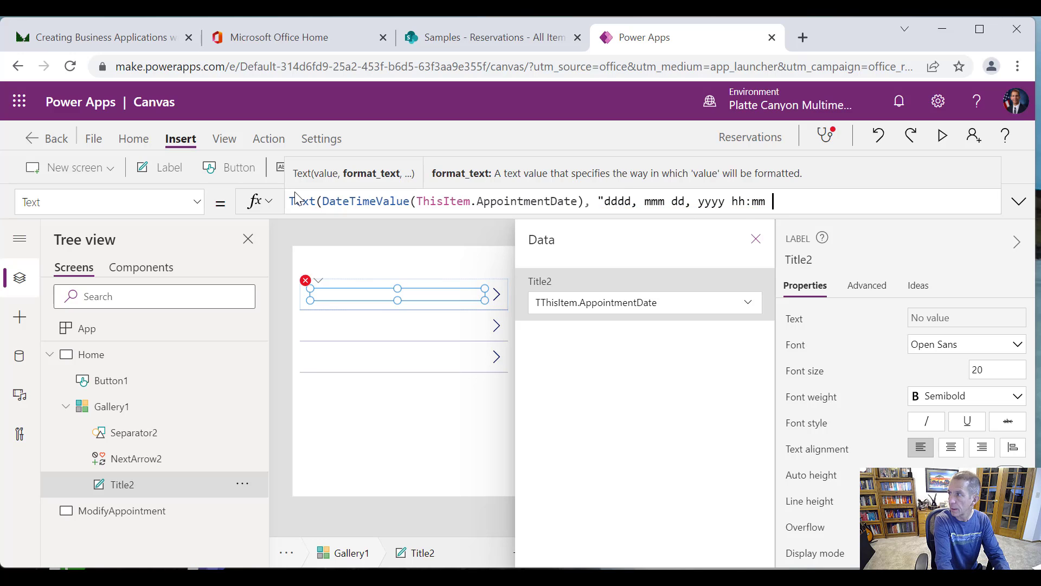
text(AM)
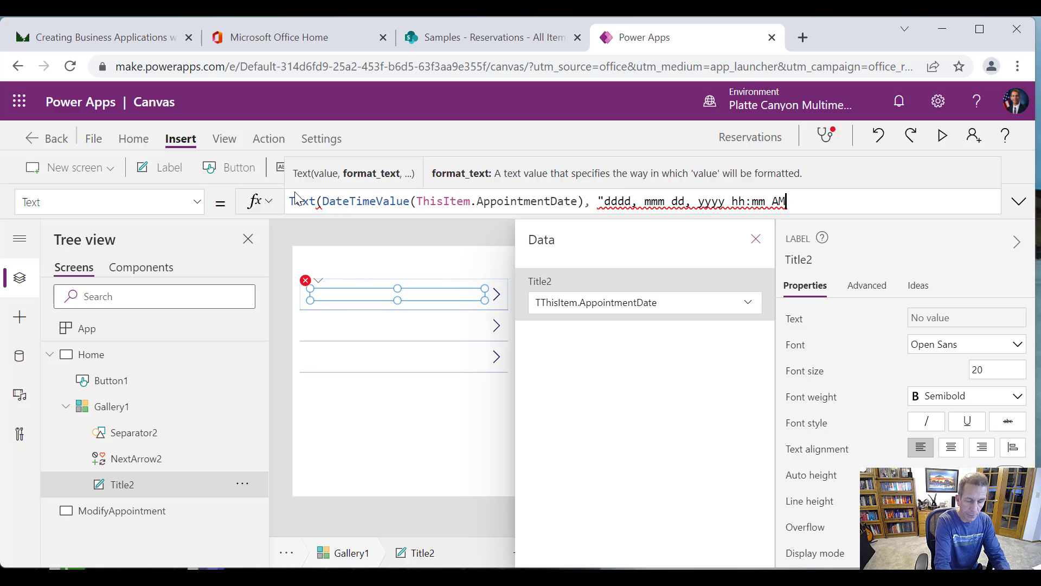
text(/PM")
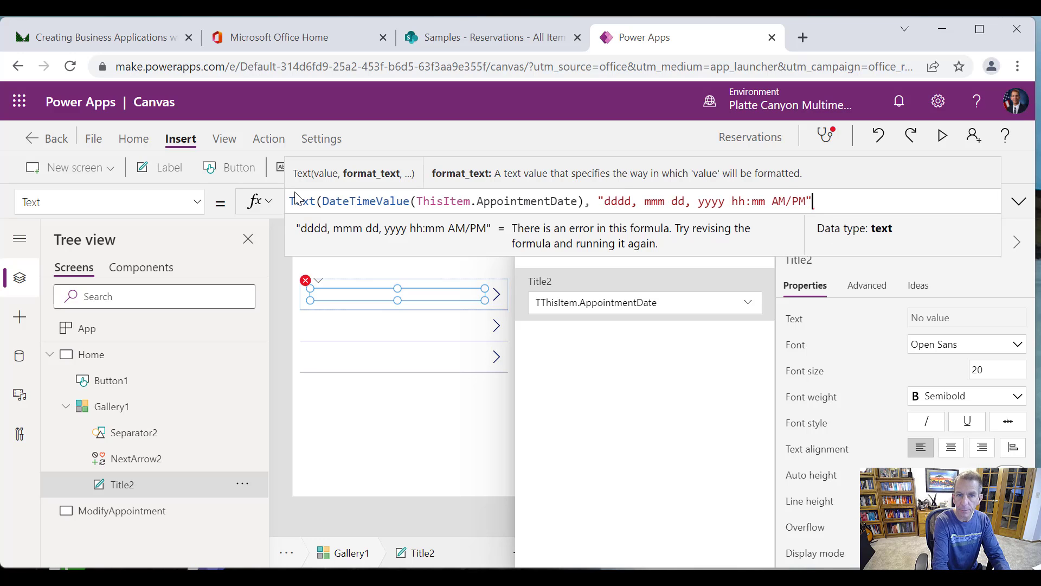
text())
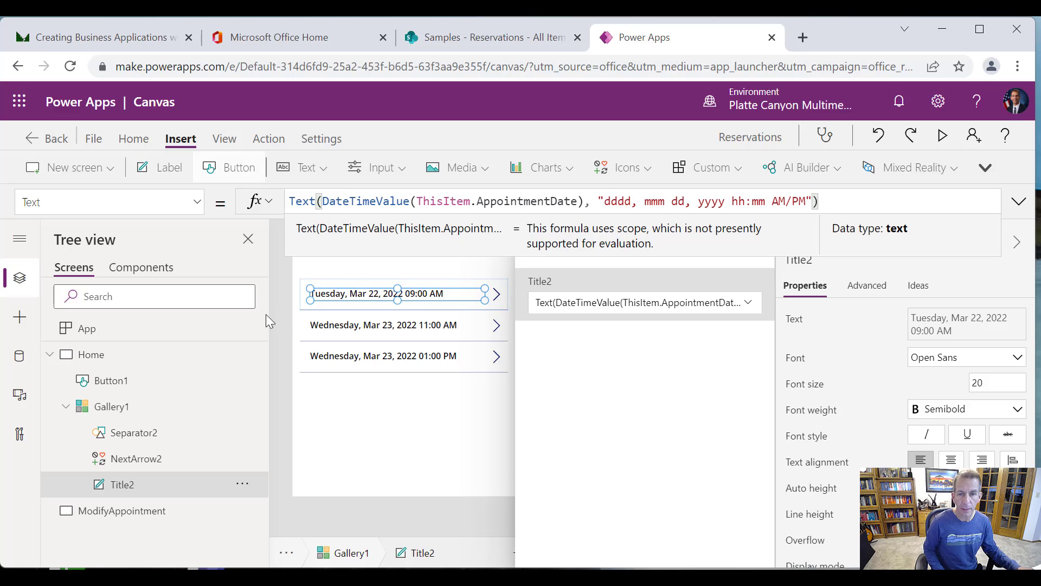
Increase the height of the gallery's item template to make room below the date label.
click(441, 423)
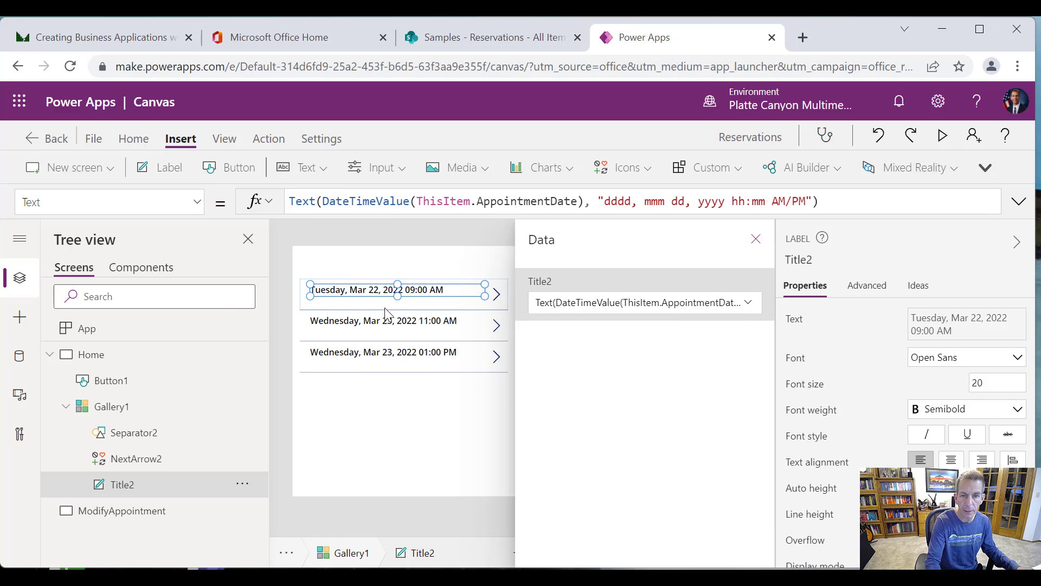
click(387, 315)
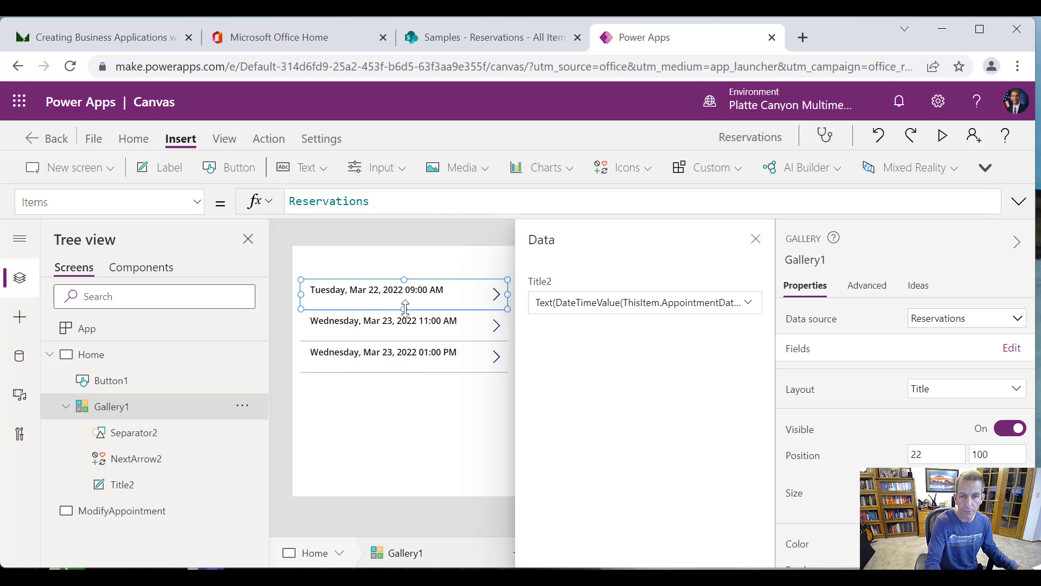
drag(404, 309, 407, 318)
Duplicate the gallery's date label and place the copy directly beneath the original within the item template.
click(386, 294)
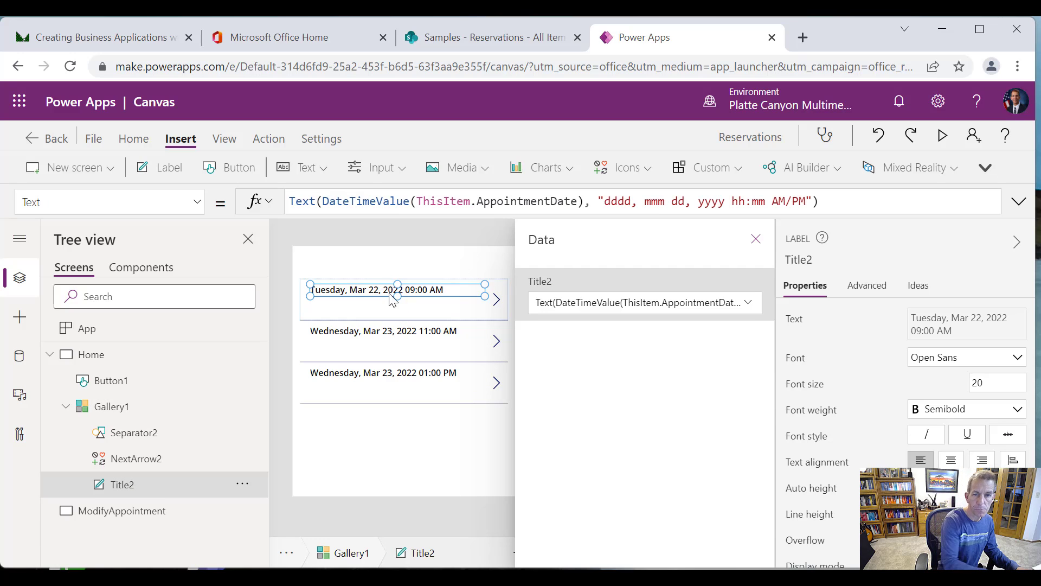
key(ctrl+c)
key(ctrl+v)
drag(387, 299, 387, 310)
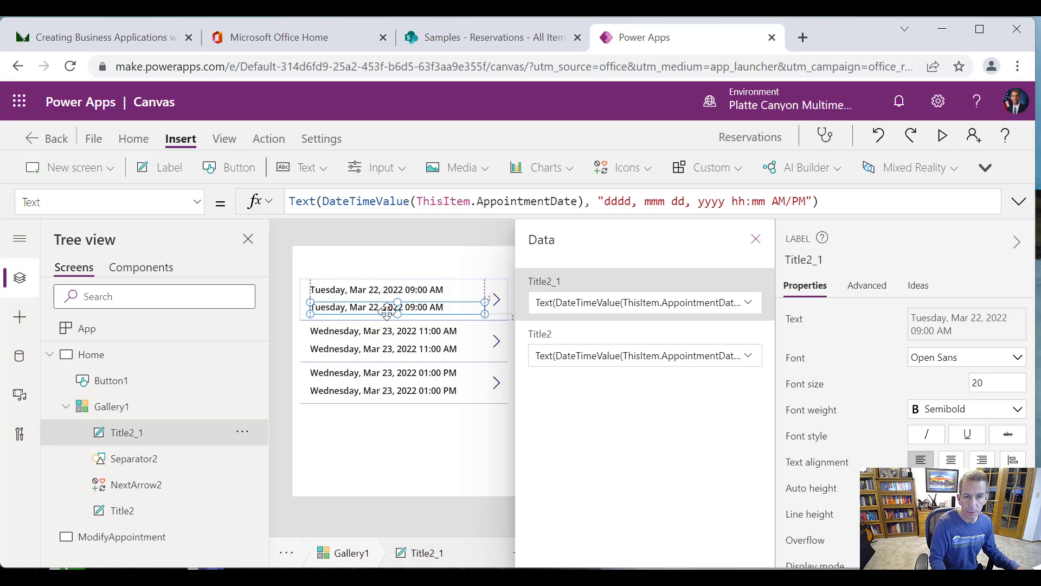
Replace the duplicated label's Text formula with ThisItem.AppointmentLength.
click(829, 200)
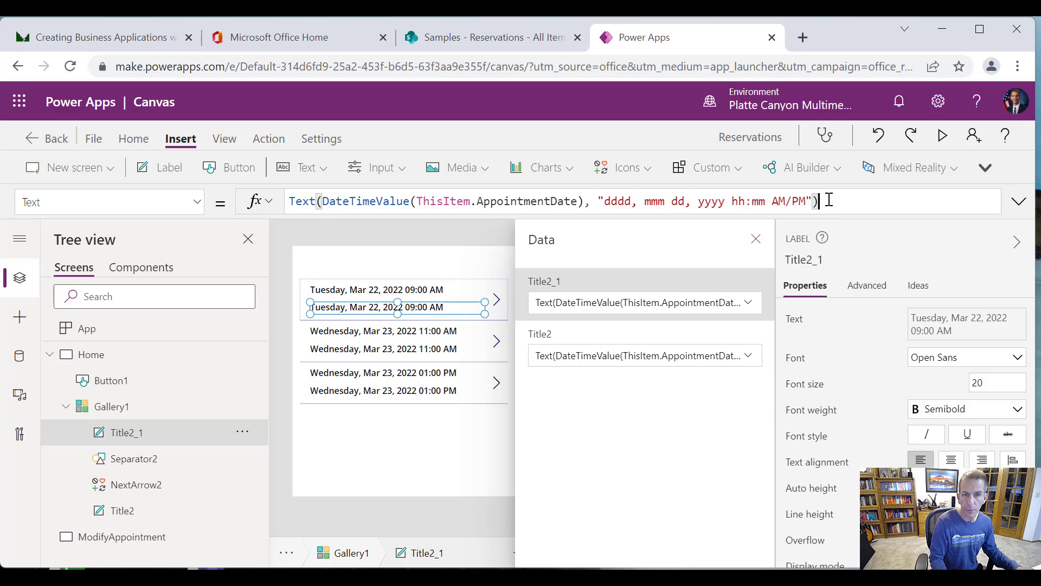
drag(829, 199, 278, 206)
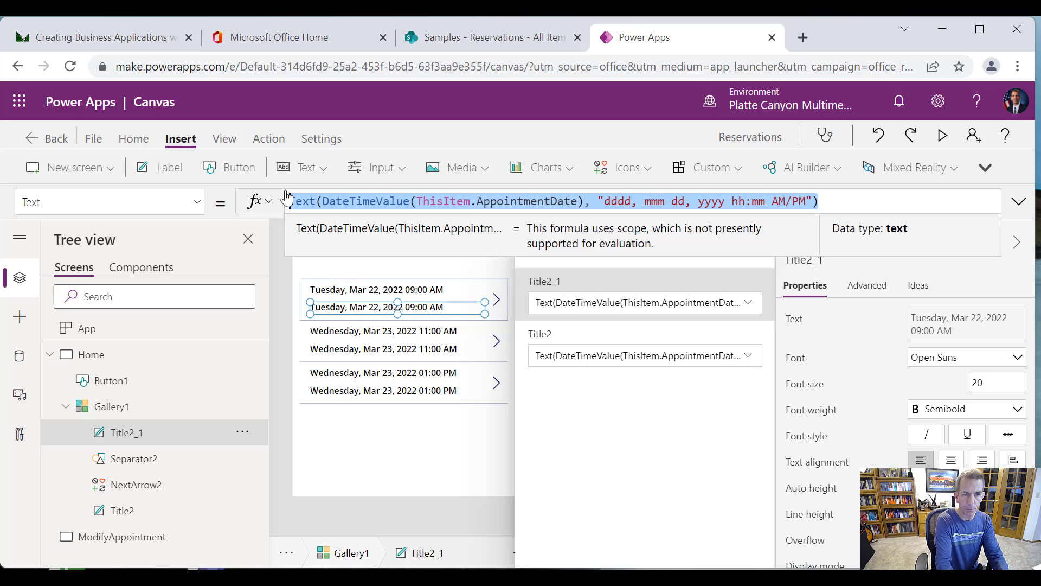
text(App)
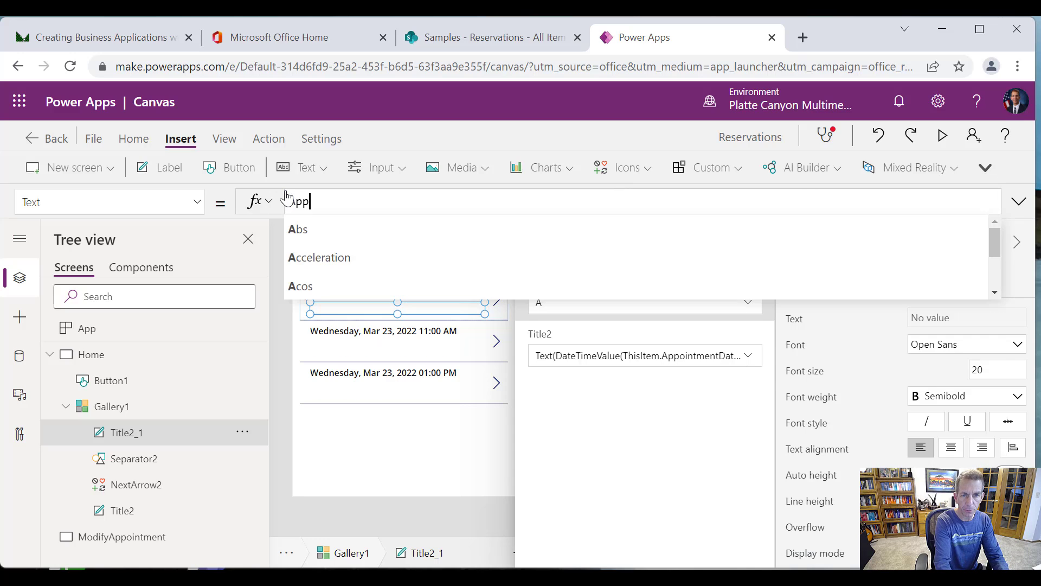
text(oin)
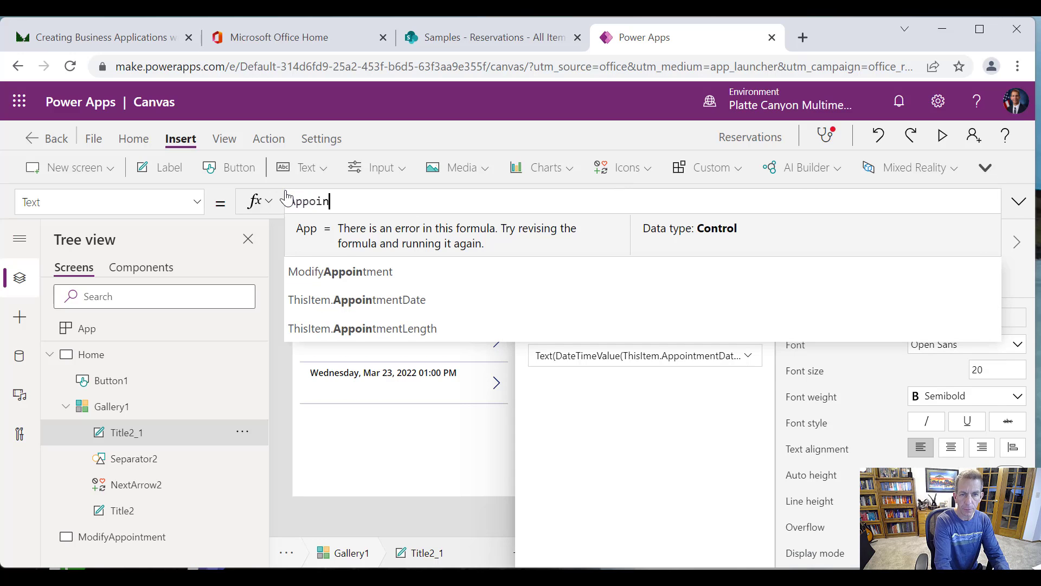
key(BackSpace)
key(BackSpace)
key(BackSpace)
key(BackSpace)
key(BackSpace)
key(BackSpace)
text(ThisItt)
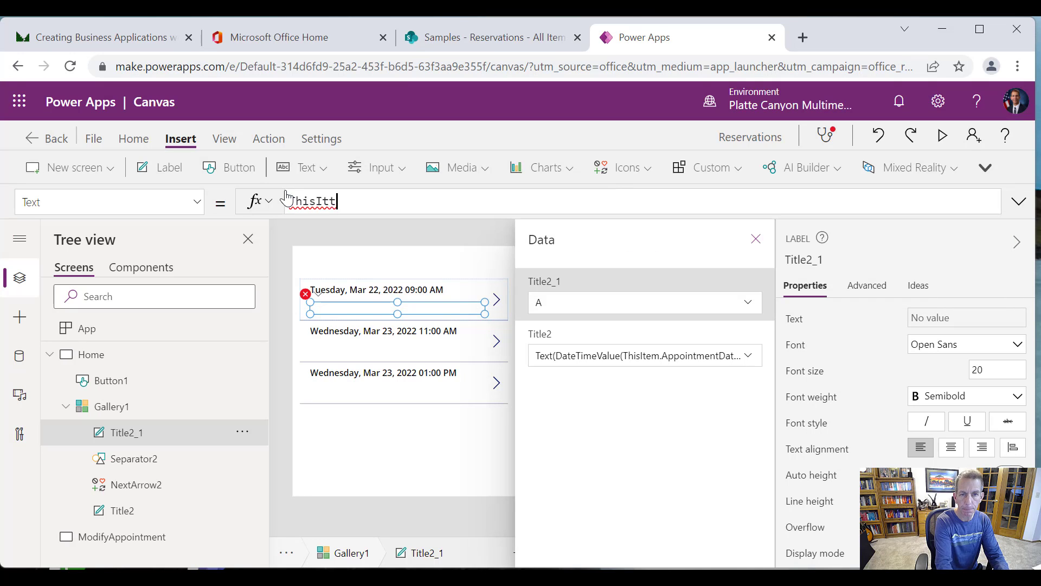
key(BackSpace)
text(em.)
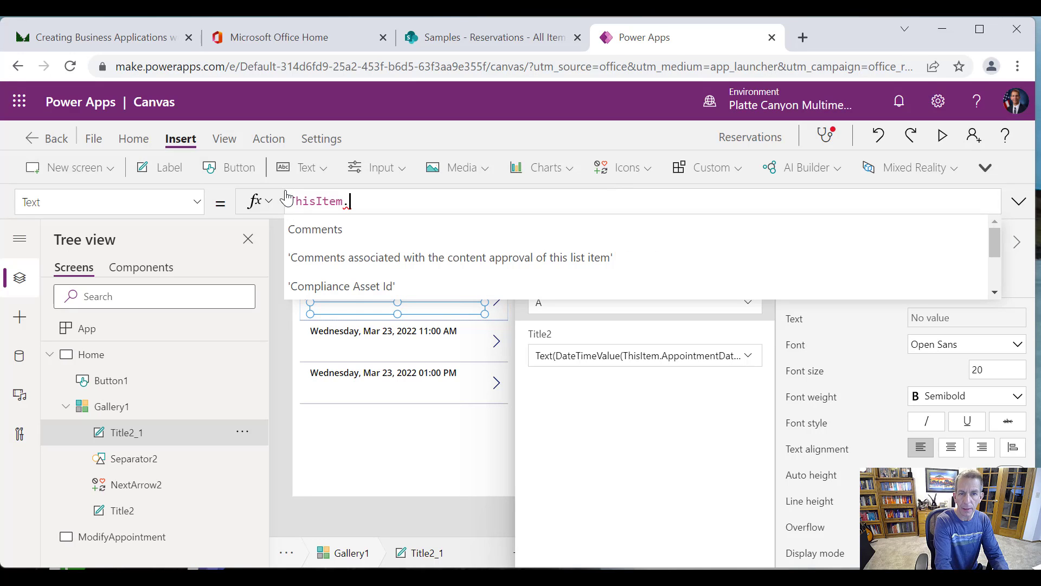
text(App)
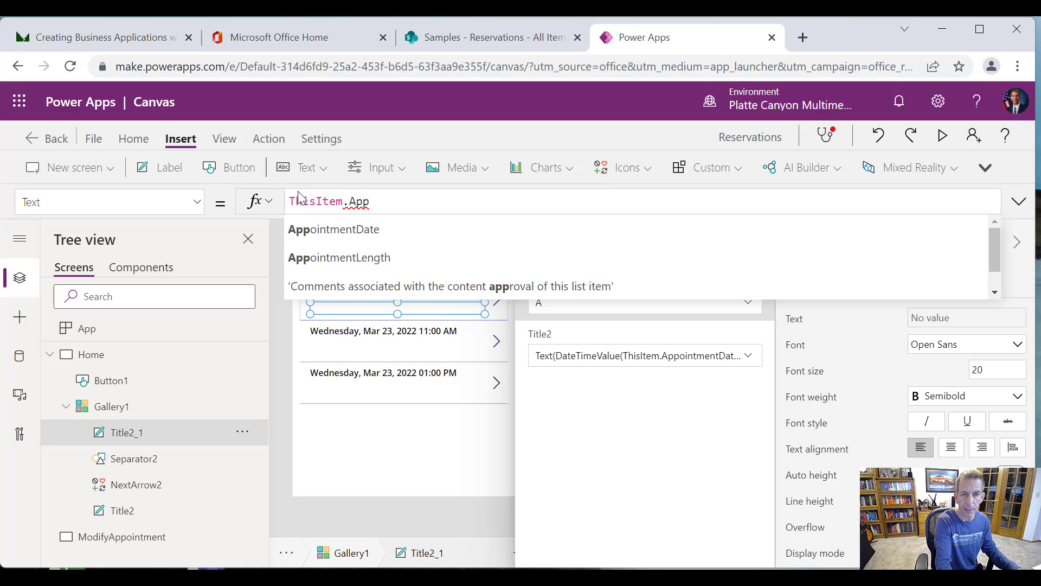
click(378, 243)
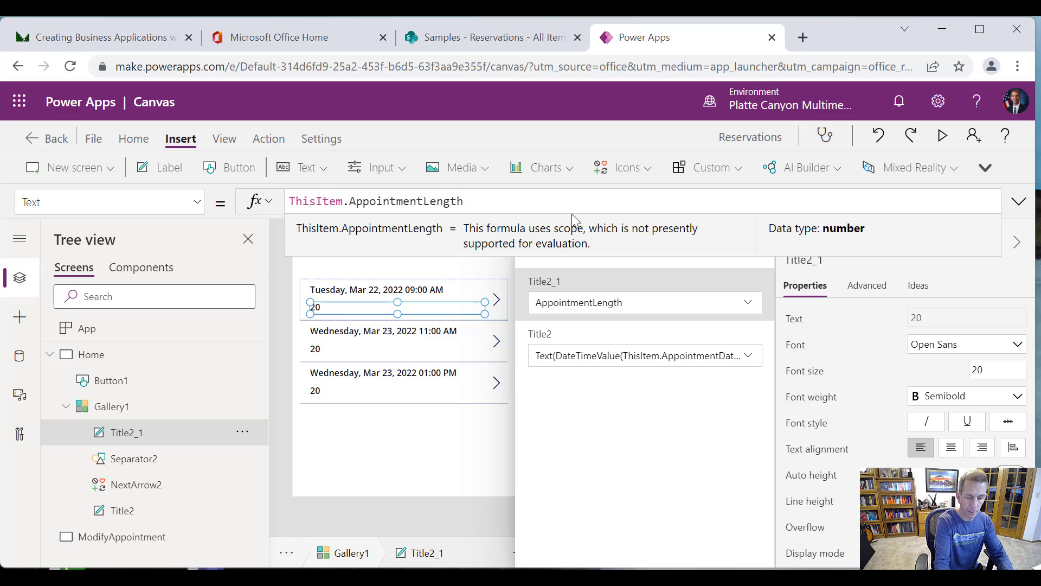
Prefix the lower label's formula with the text "Length " joined by & to ThisItem.AppointmentLength.
key(BackSpace)
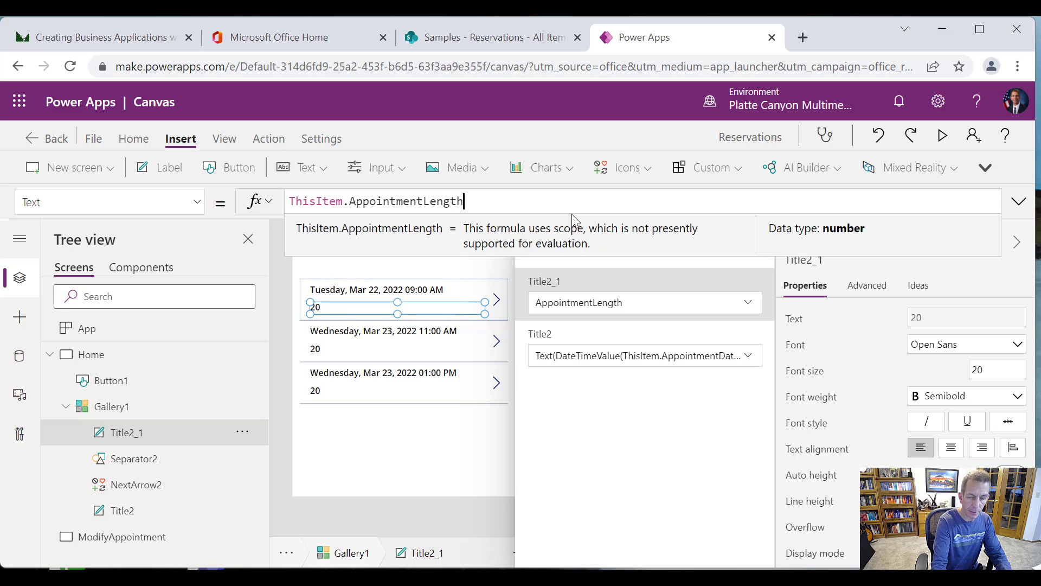
key(Home)
text("Leng)
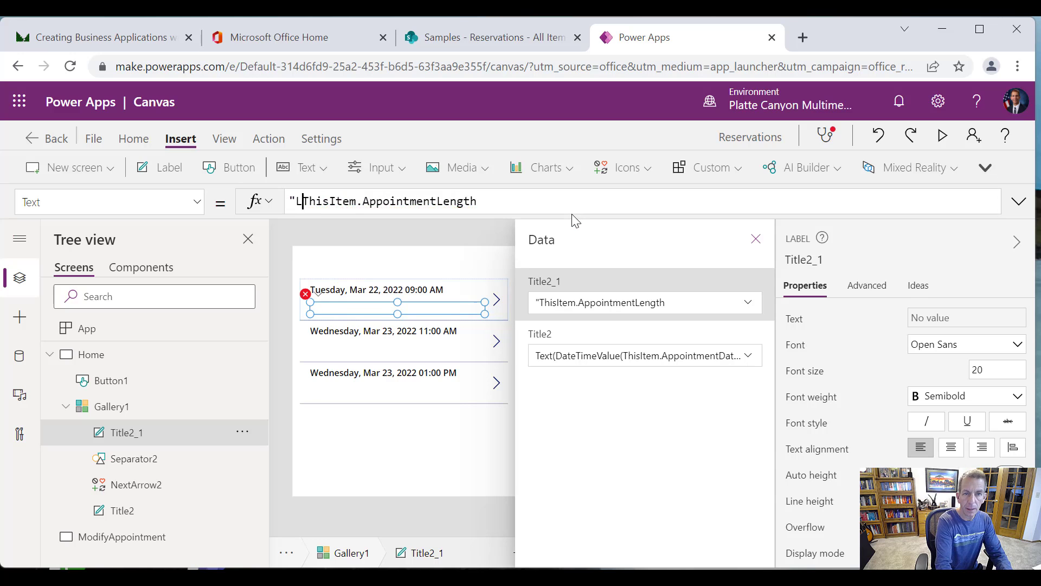
text(th)
text(" &)
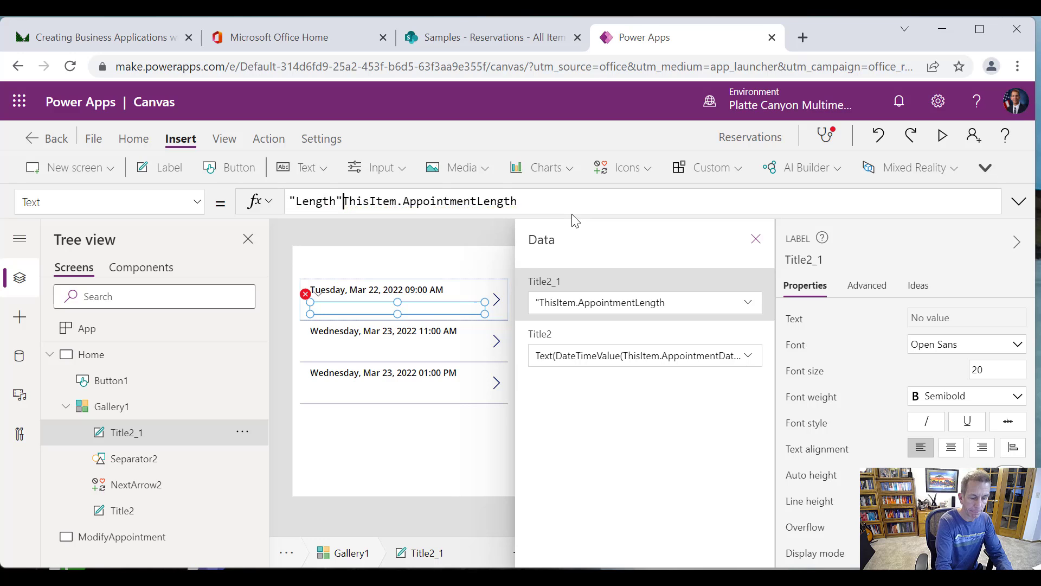
key(End)
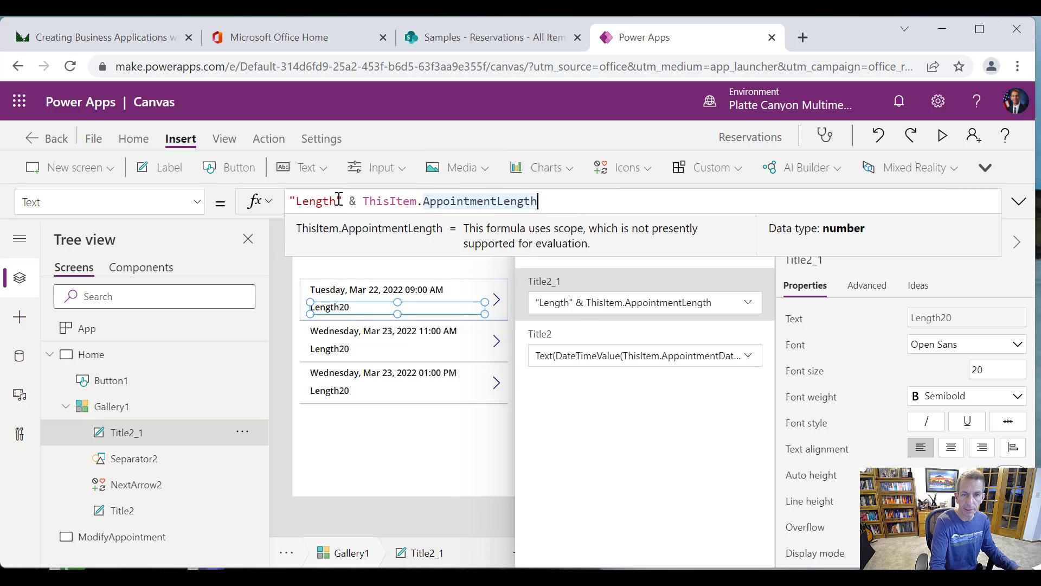
click(339, 199)
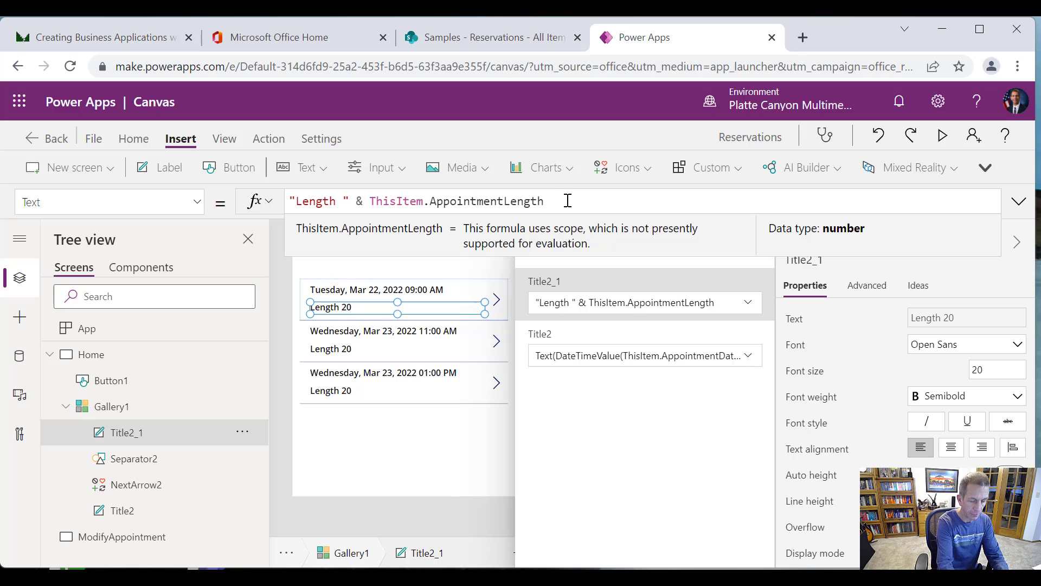
Append & " minutes" to the lower label's formula and add a colon after the word Length.
text(& " )
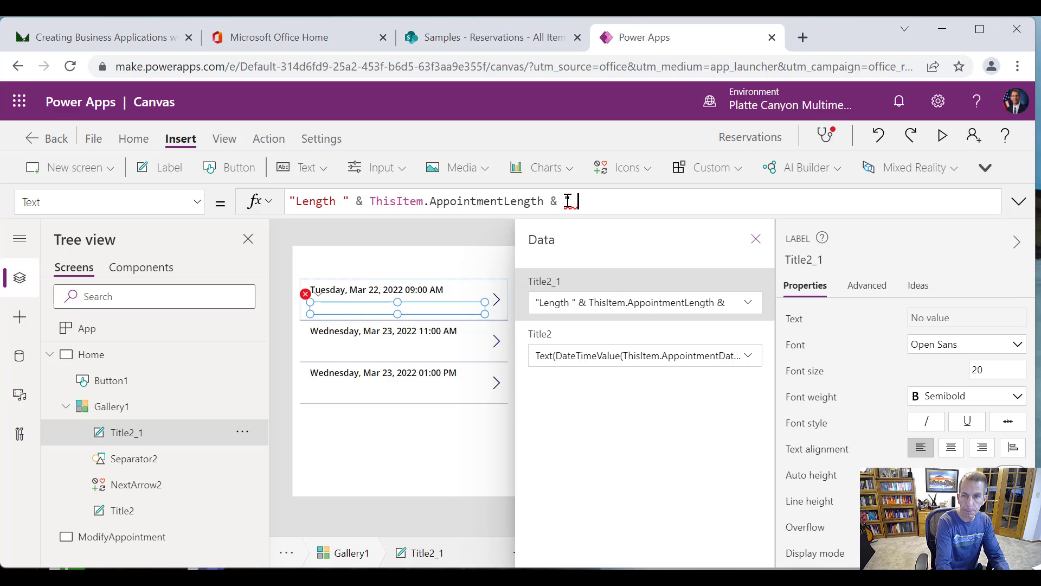
text(min)
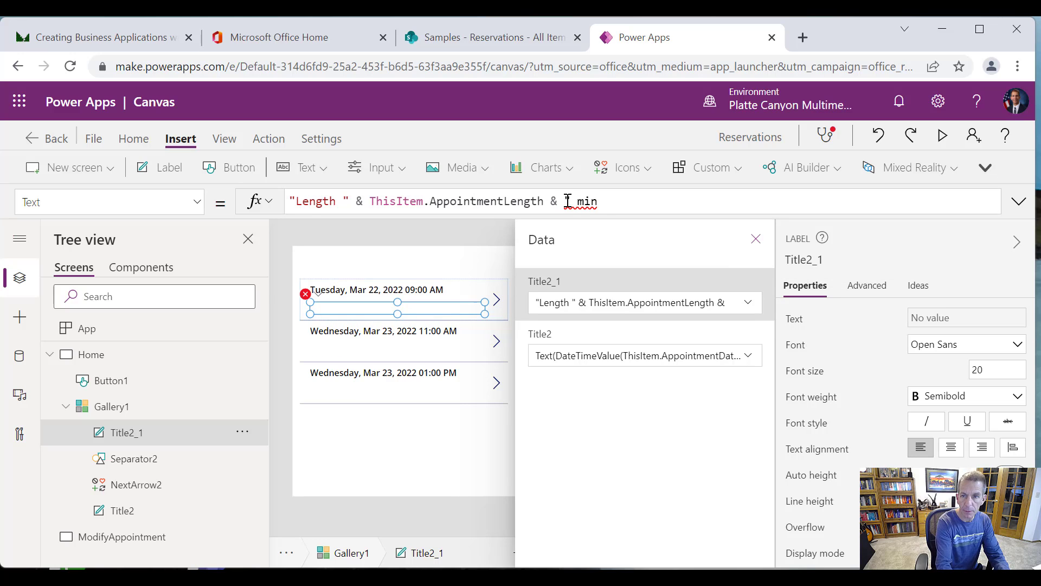
text(utes")
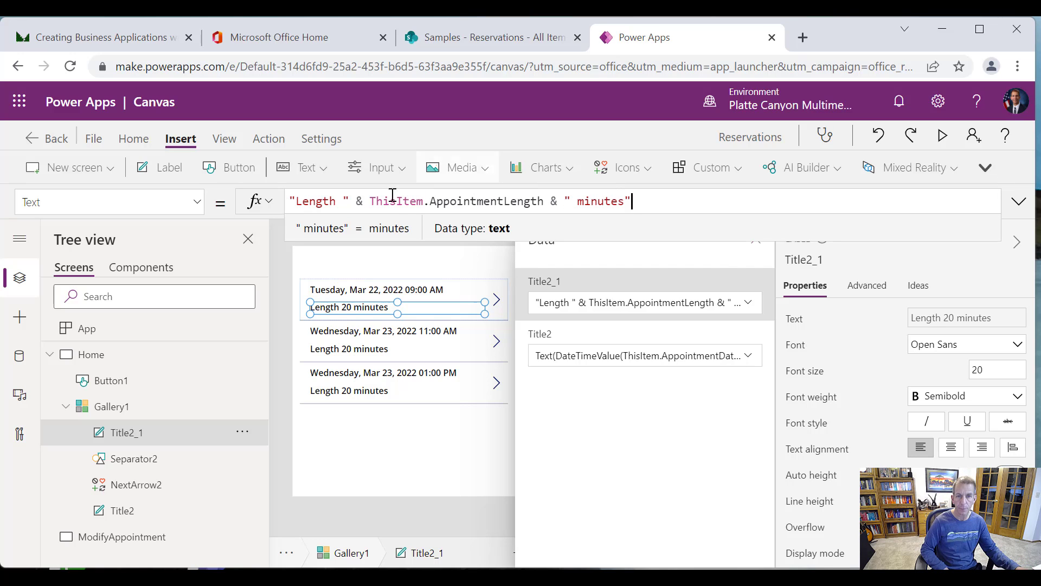
click(338, 201)
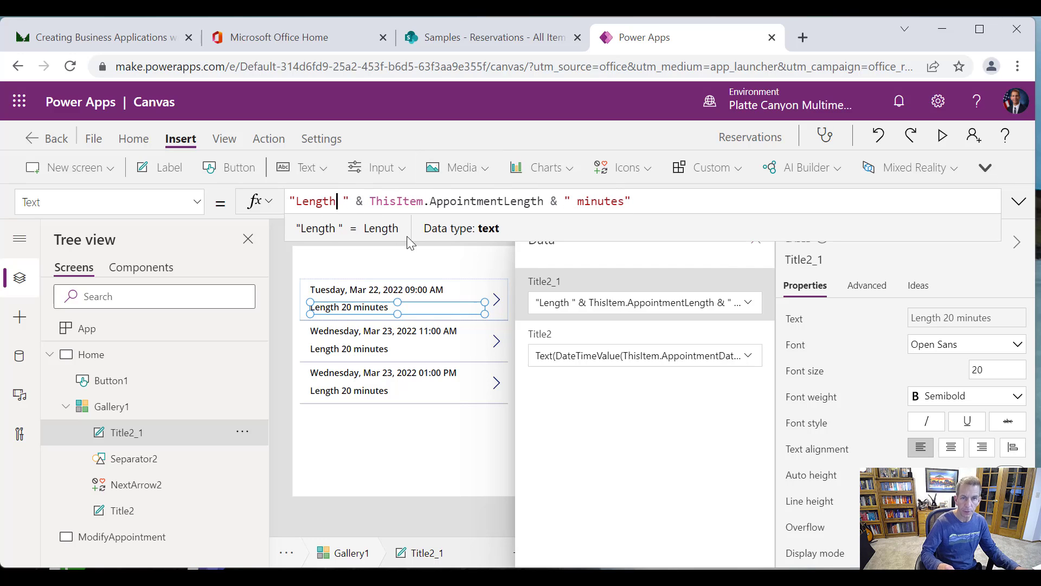
text(:)
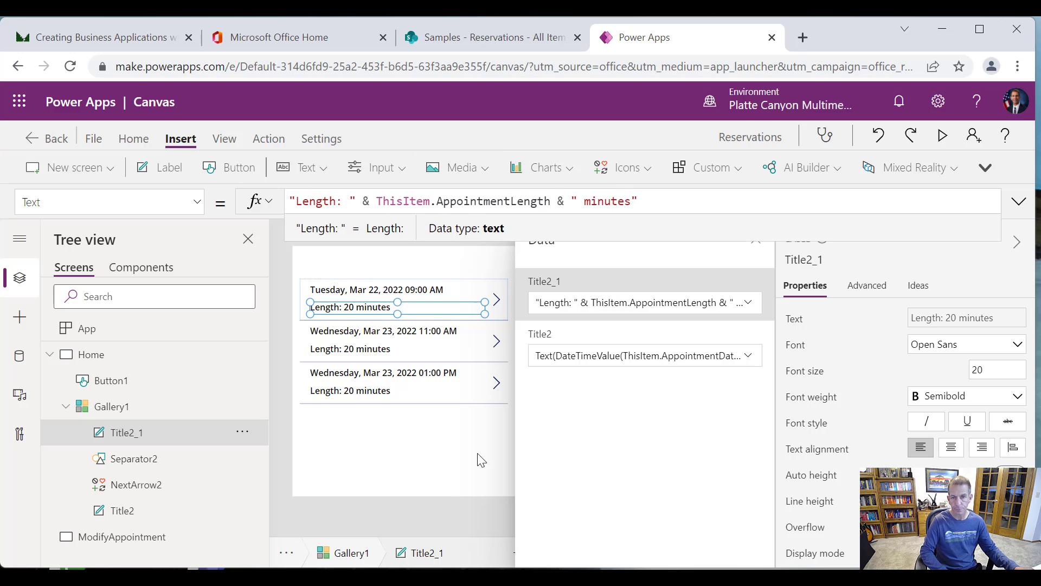
Bring up the date label's Fill property, copy its RGBA formula and clear it.
click(407, 288)
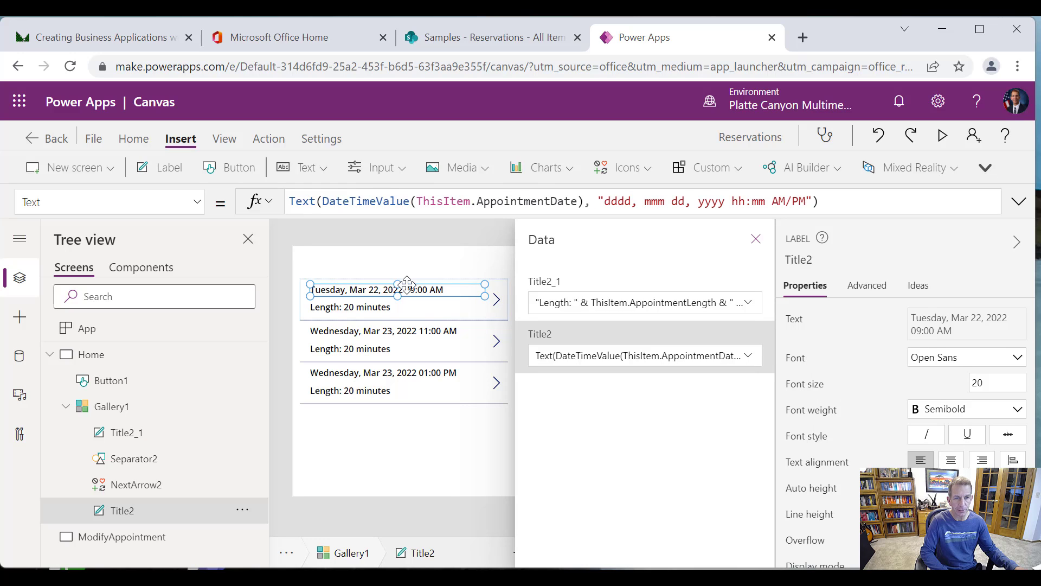
click(193, 203)
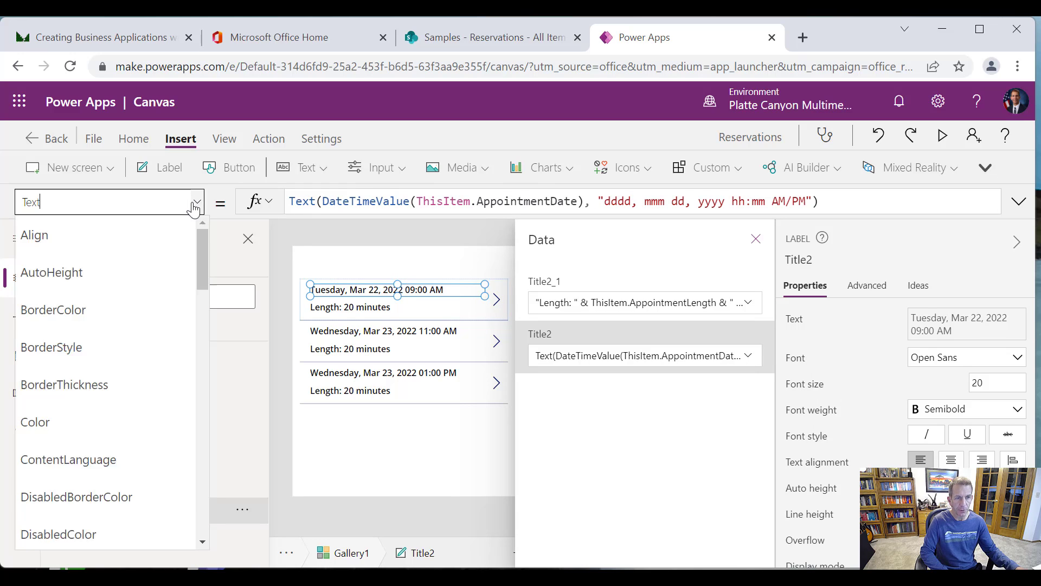
scroll(206, 255, down, 10)
scroll(203, 252, up, 8)
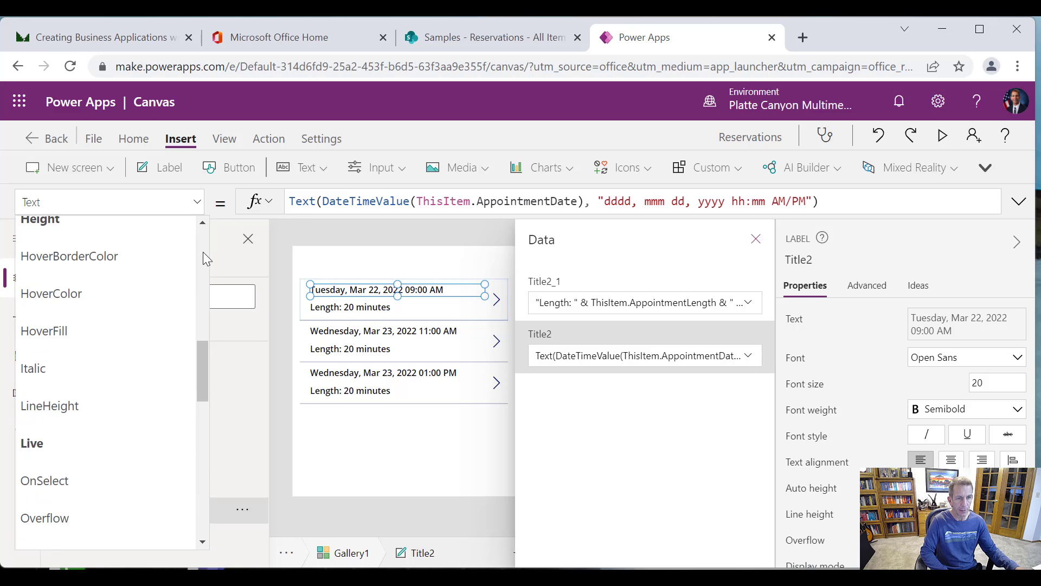
scroll(203, 252, up, 3)
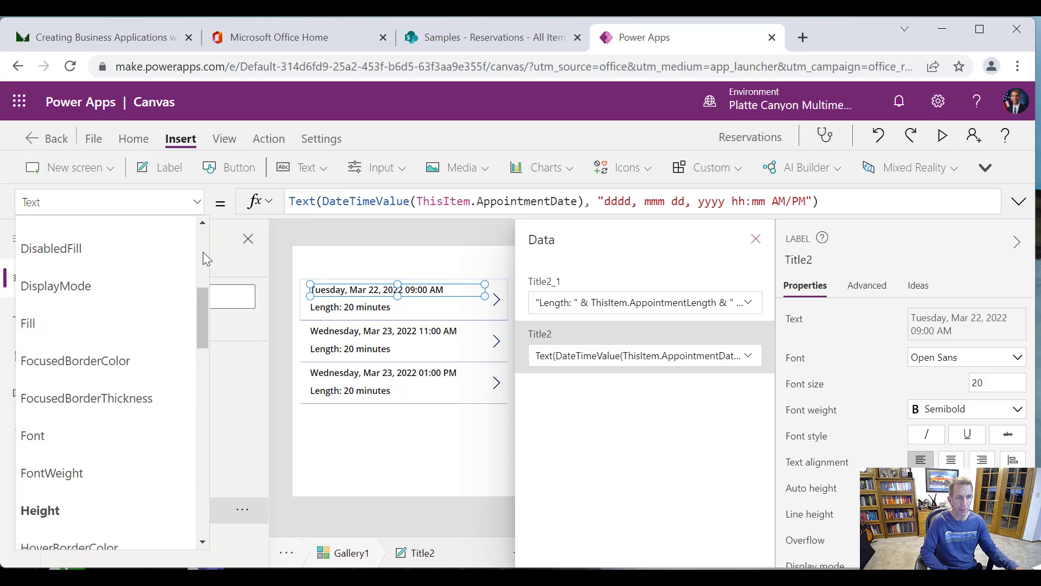
click(103, 317)
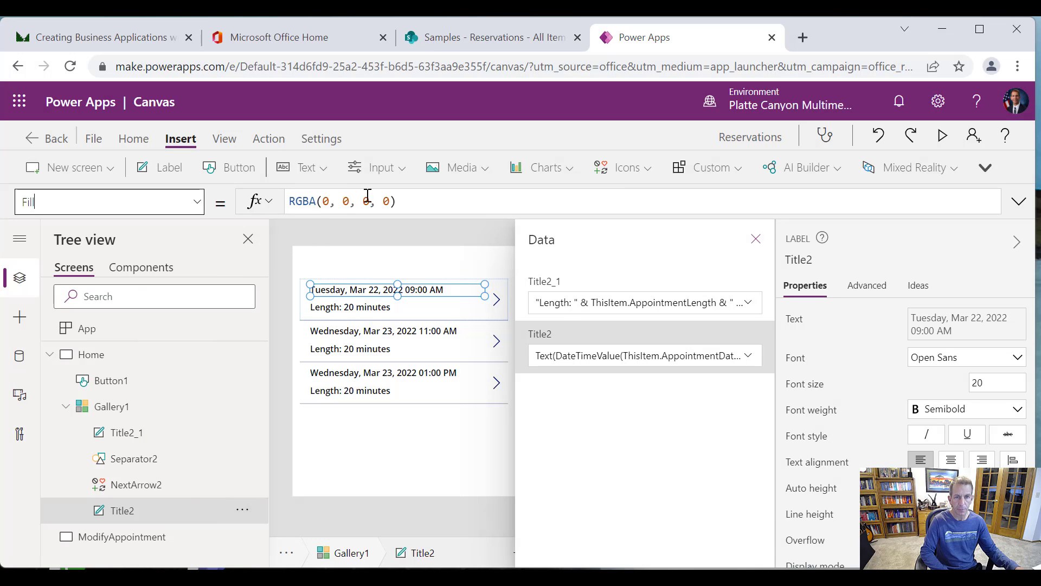
drag(401, 201, 186, 212)
key(ctrl+c)
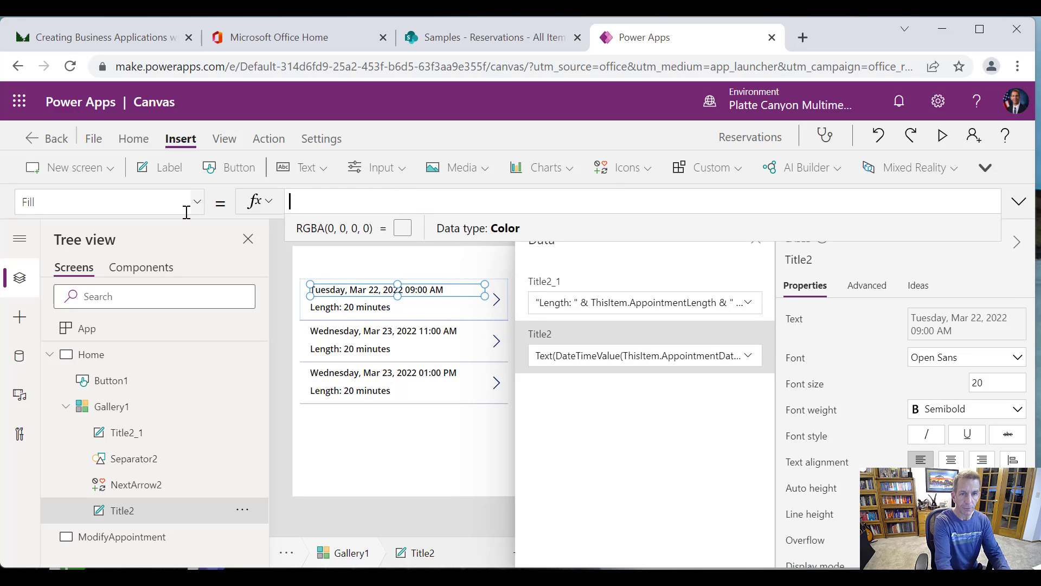
key(BackSpace)
Set the date label's Fill formula to If(ThisItem.IsSelected, Yellow, RGBA(0, 0, 0, 0)).
text(If)
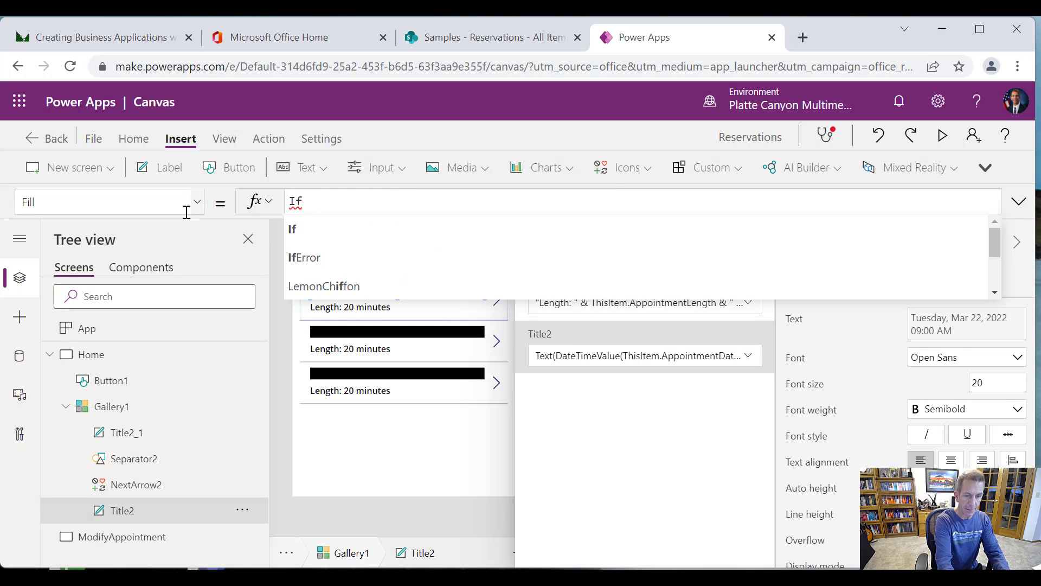
text(()
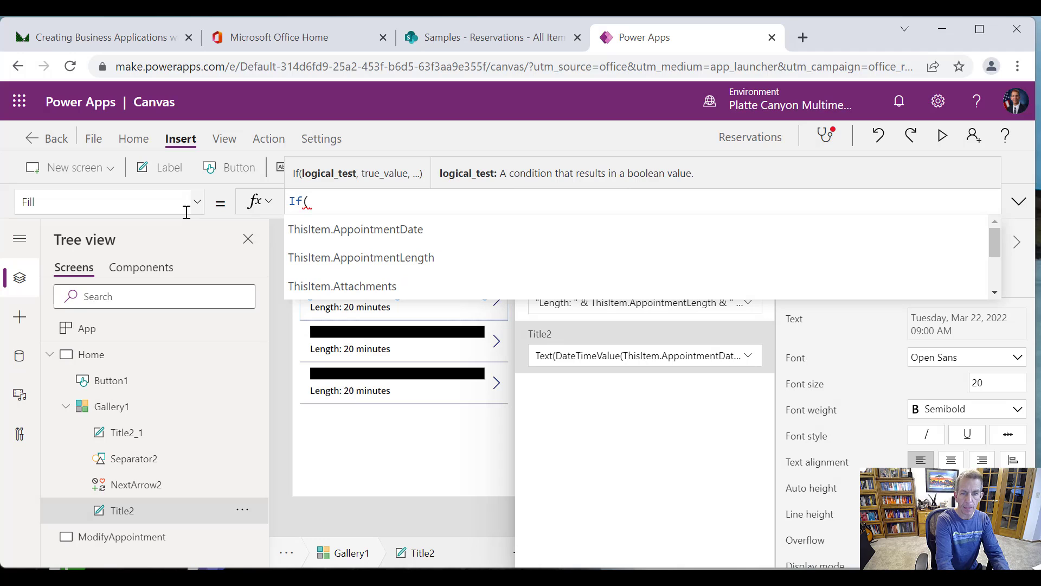
text(ThisItem)
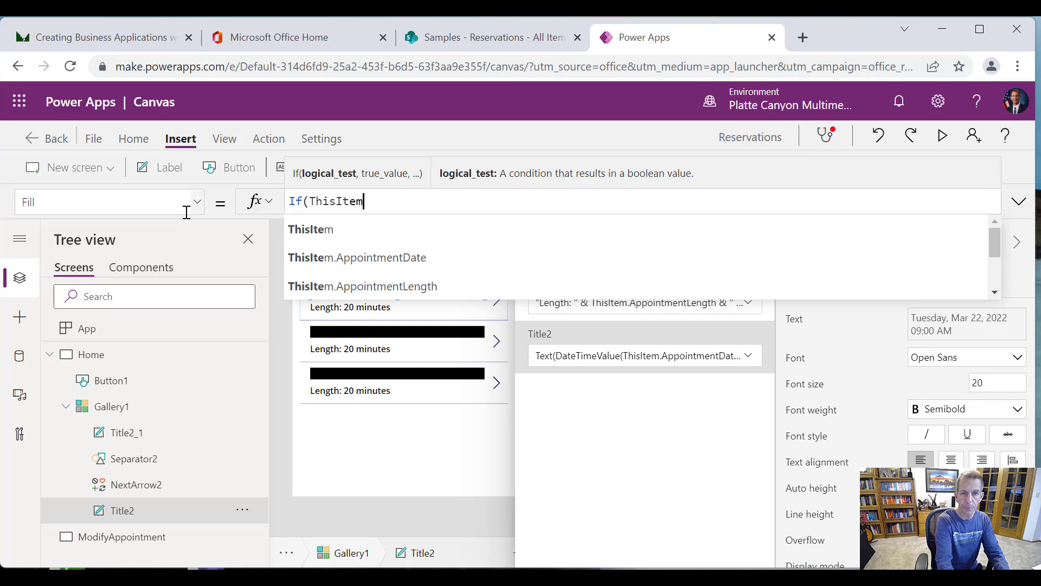
text(.IsSe)
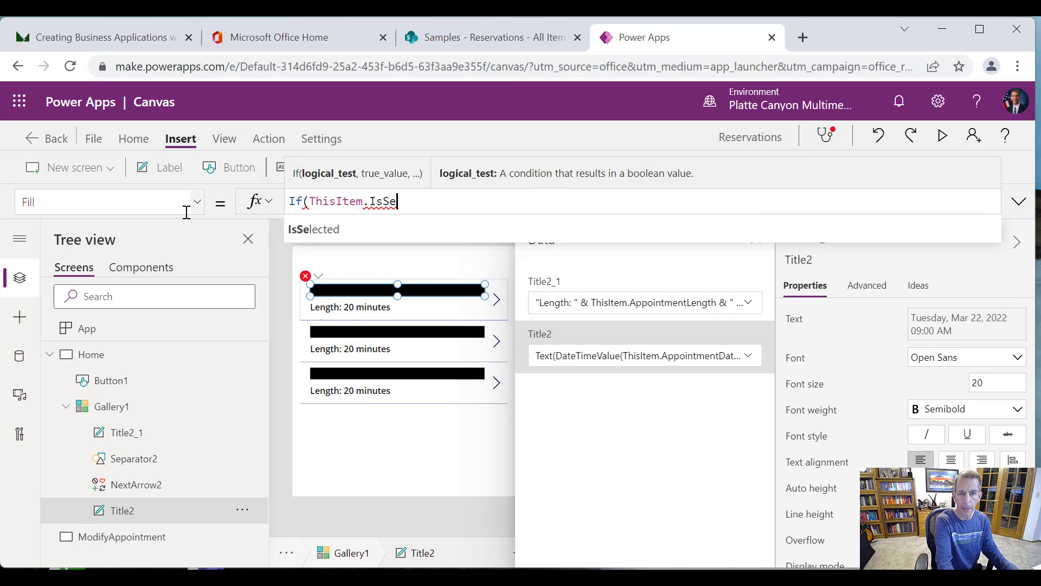
click(331, 230)
text(, Yellow,)
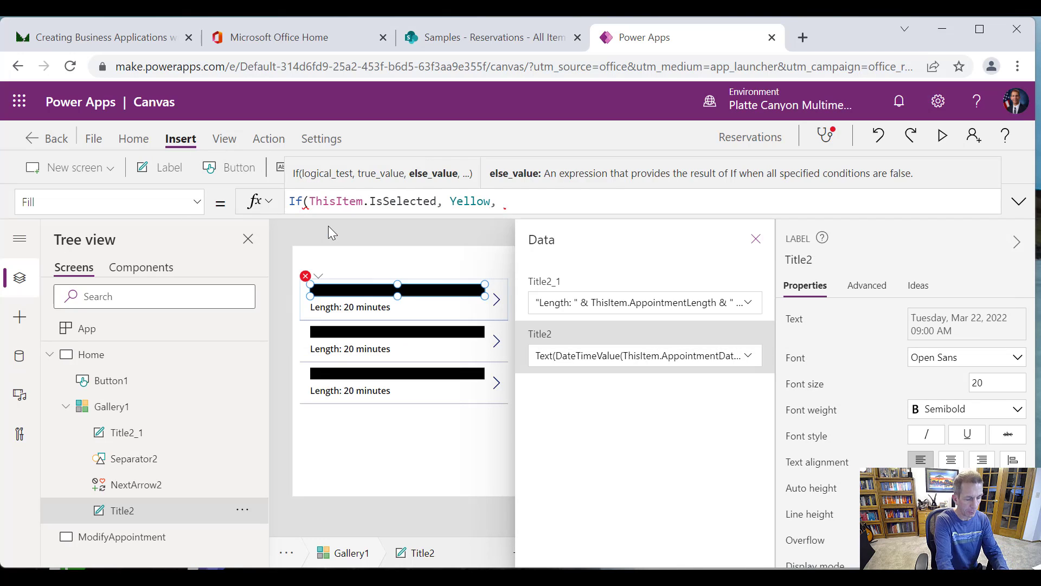
key(ctrl+v)
text())
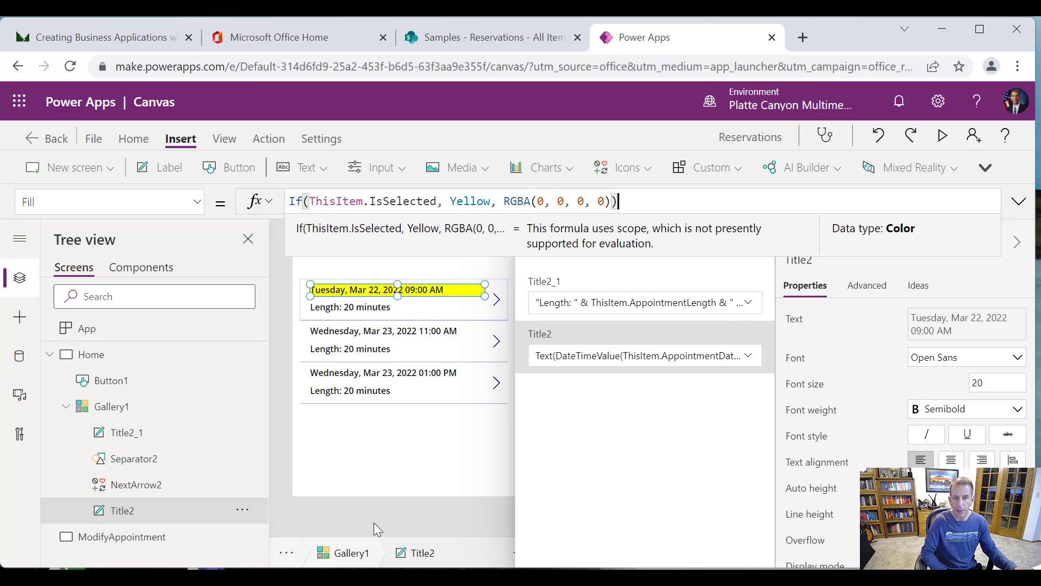
click(439, 446)
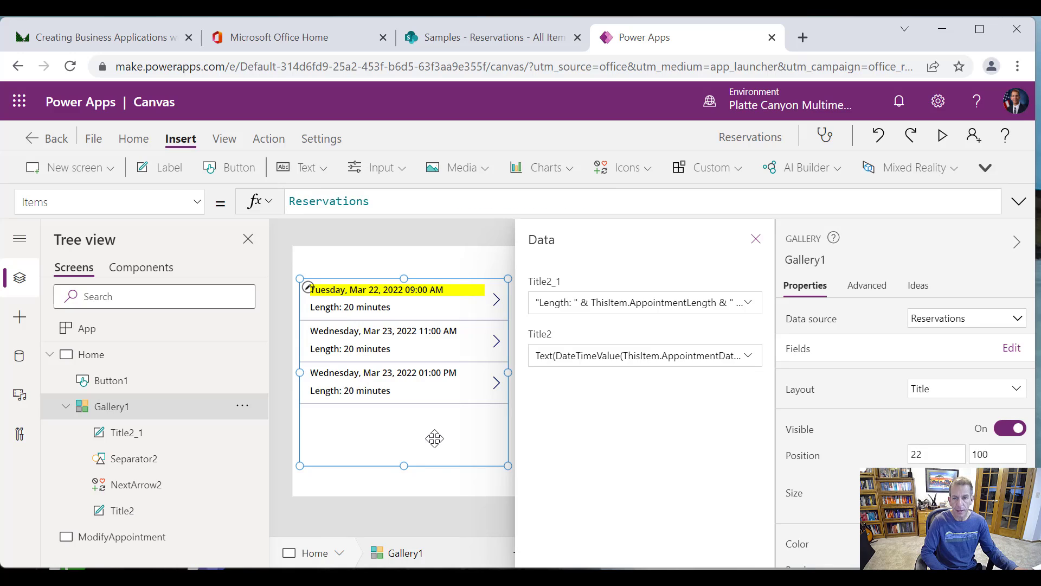
Close the gallery's Data pane and wrap Reservations in its Items formula with an opening Filter( function.
click(756, 238)
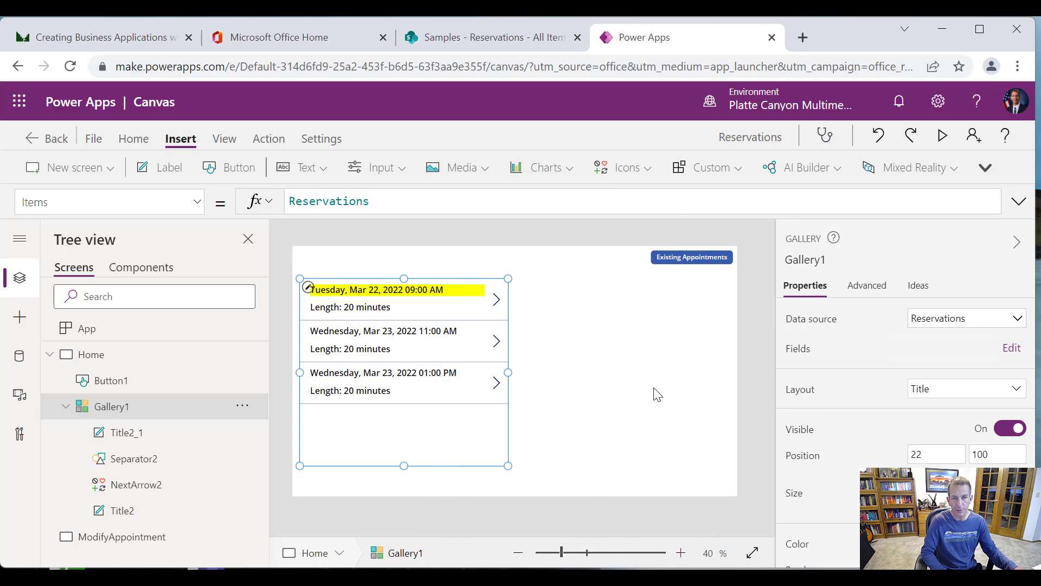
click(388, 201)
click(290, 201)
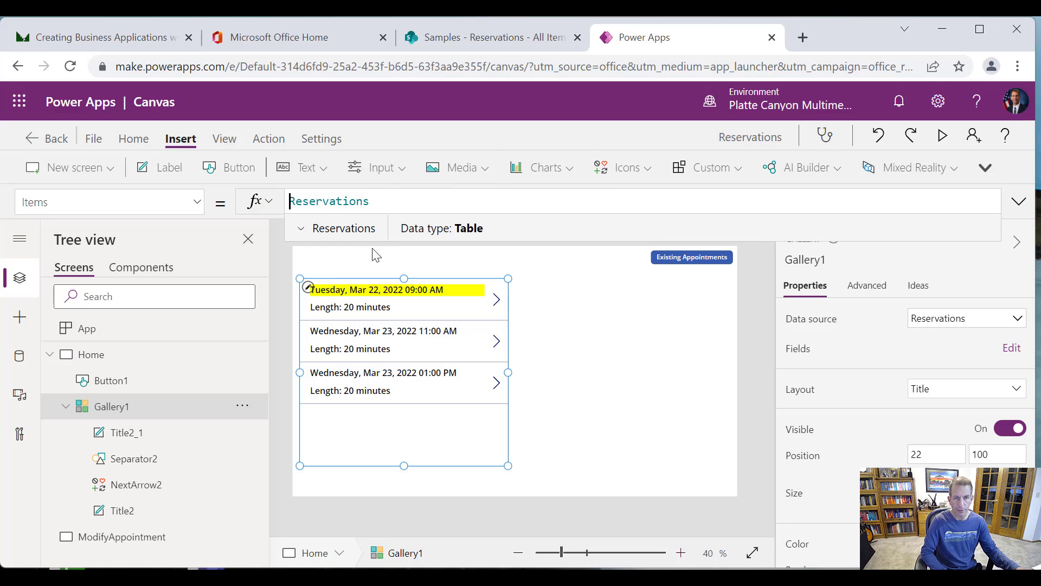
key(ctrl+a)
text(Fitl)
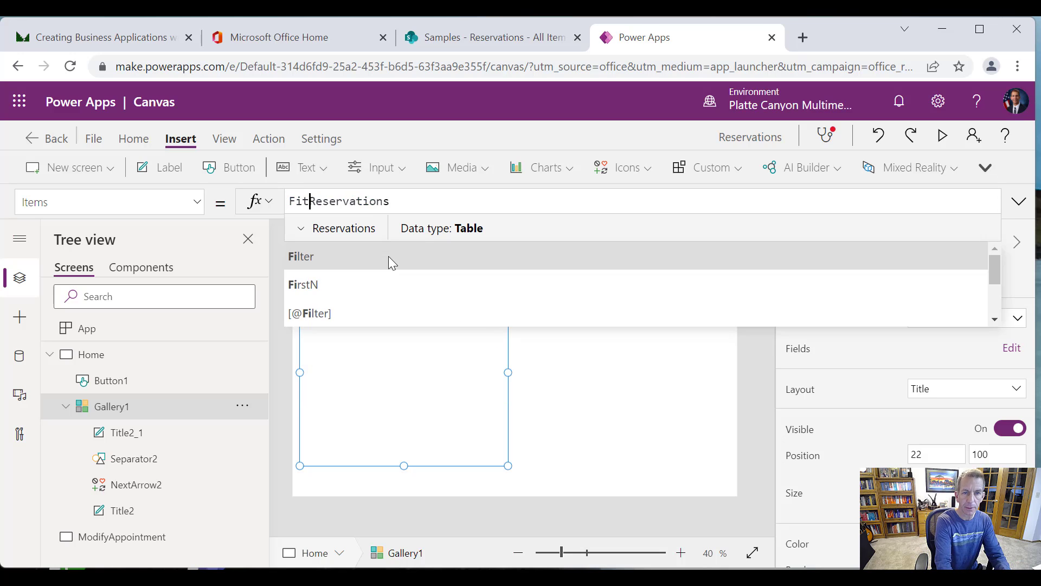
key(BackSpace)
key(BackSpace)
key(BackSpace)
text(ilter()
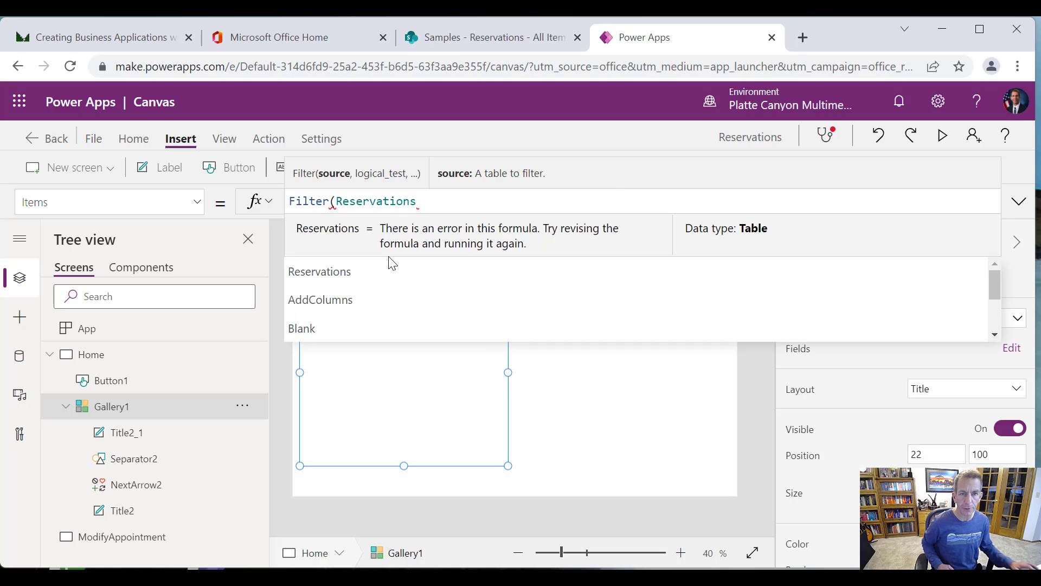
click(452, 206)
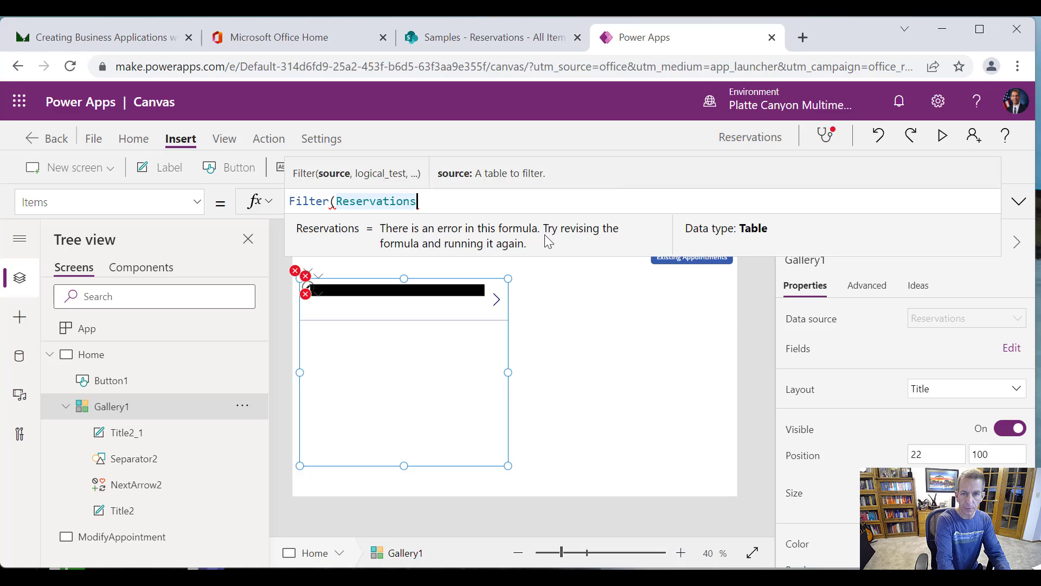
Add the condition Status.Value = "Available" to the gallery's Filter formula and close the parenthesis.
text(, )
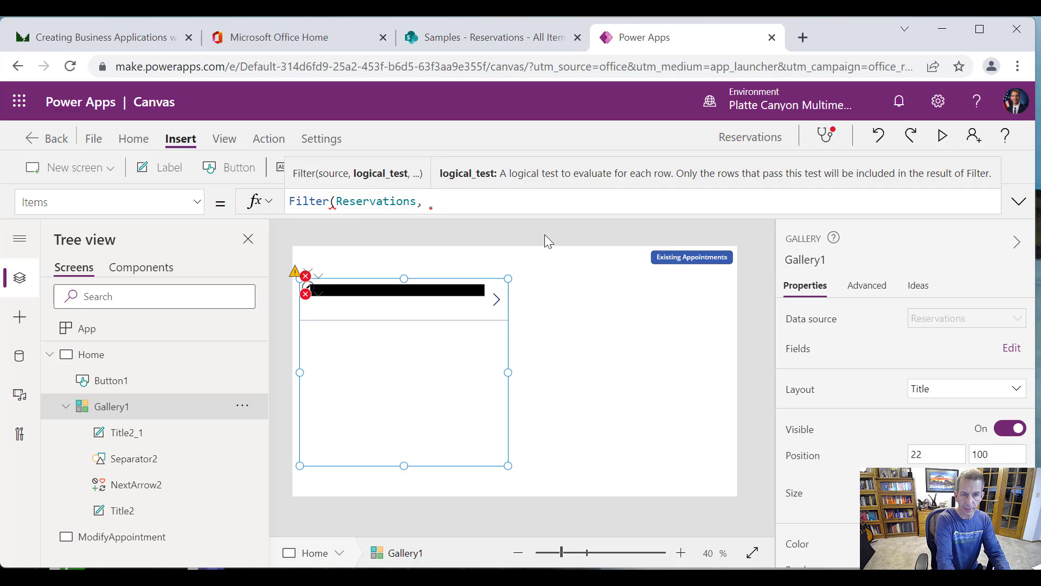
text(Status)
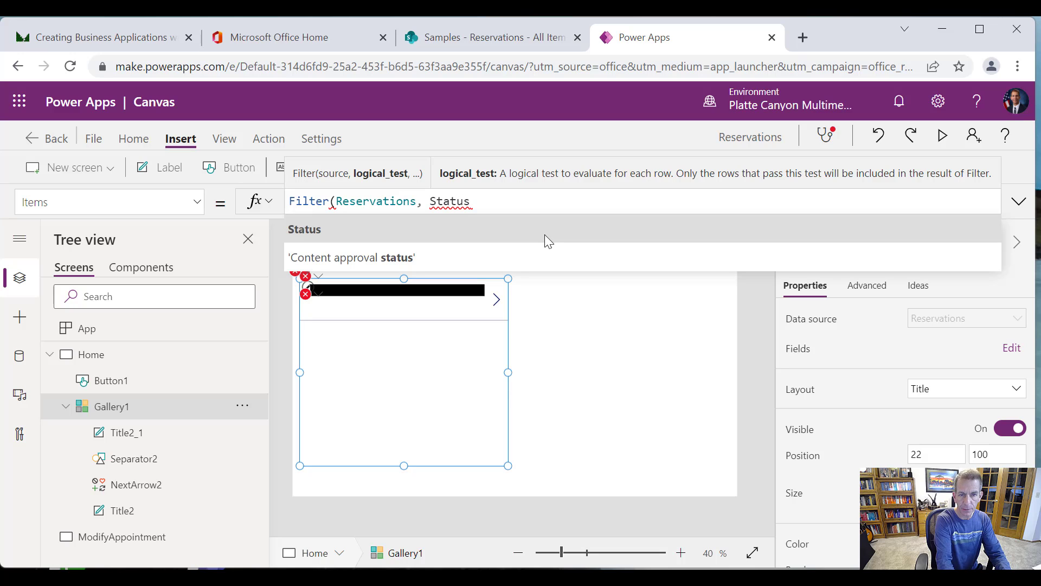
key(BackSpace)
key(BackSpace)
key(BackSpace)
key(BackSpace)
key(BackSpace)
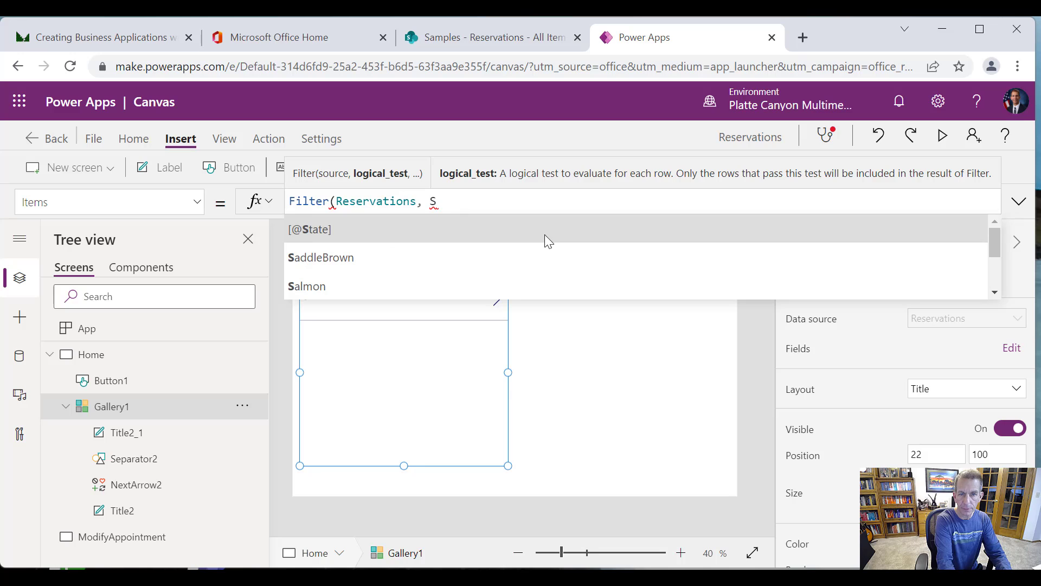
text(tatus)
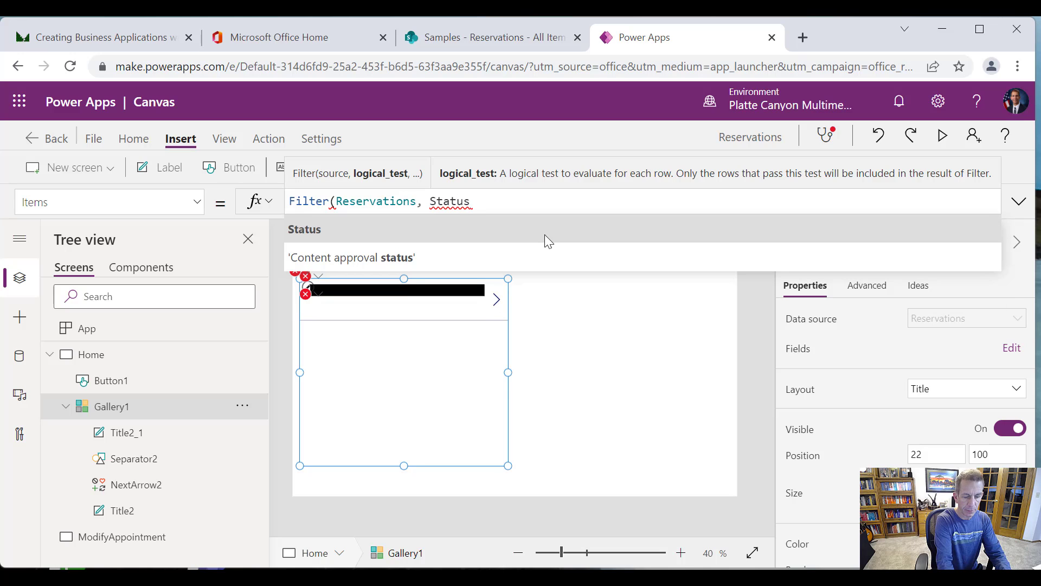
text( = )
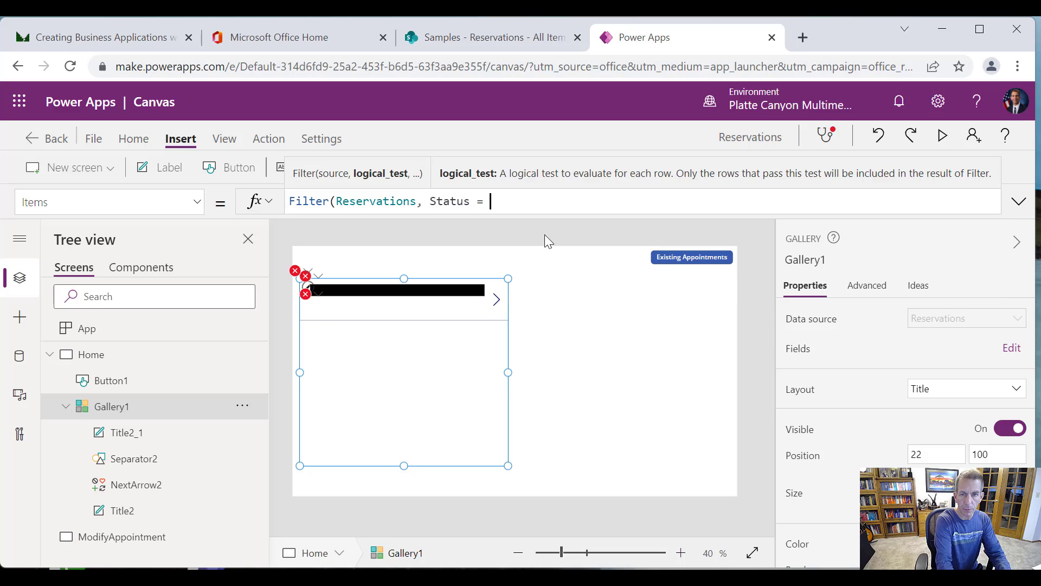
text("Av)
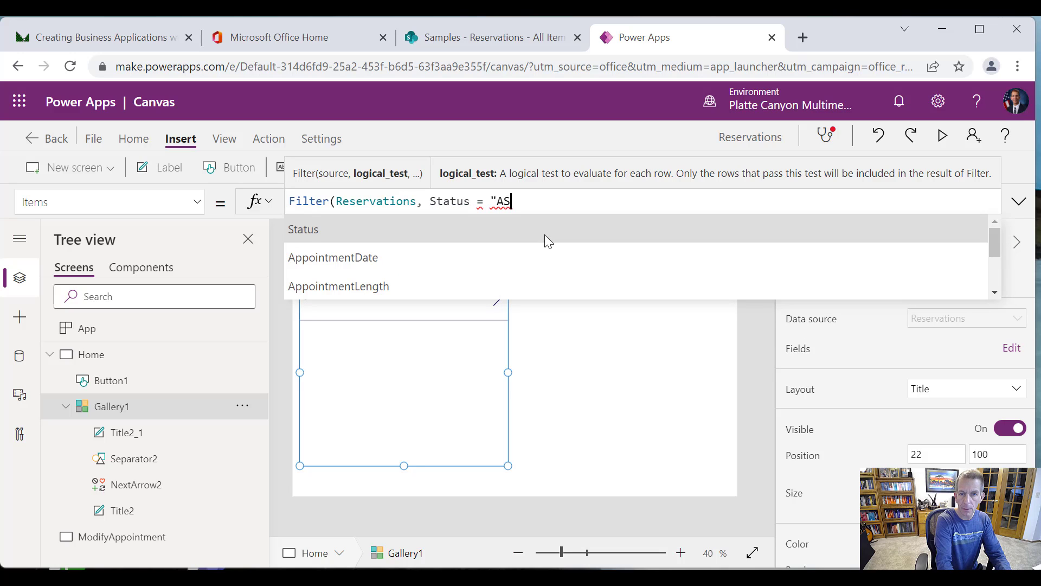
text(ailable")
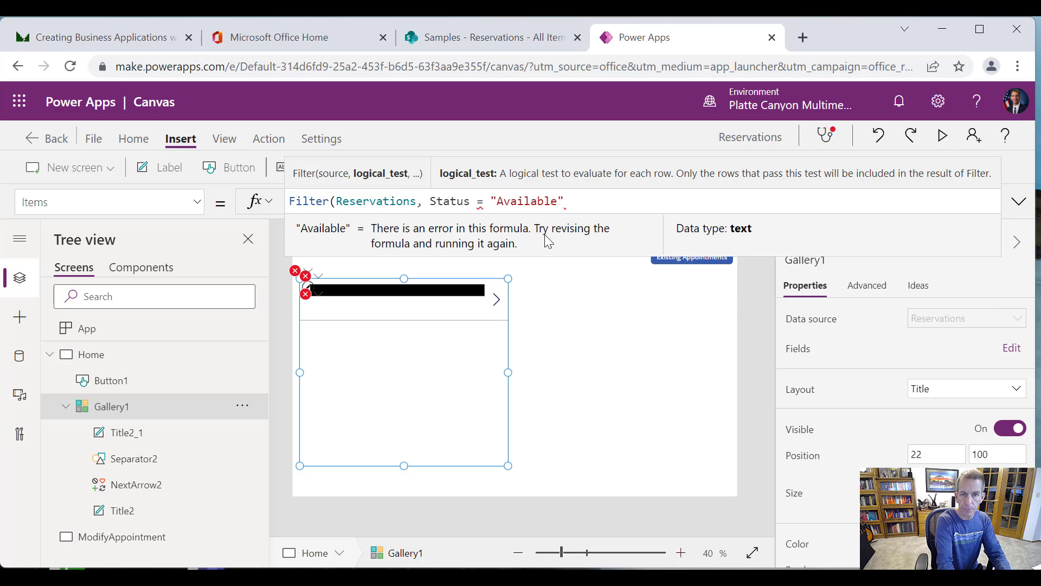
text())
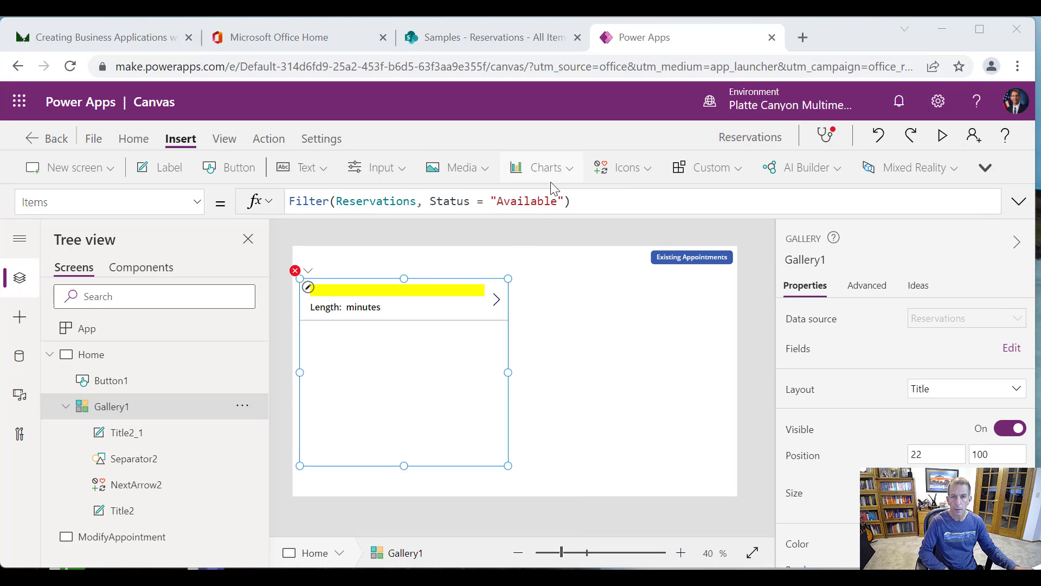
click(471, 202)
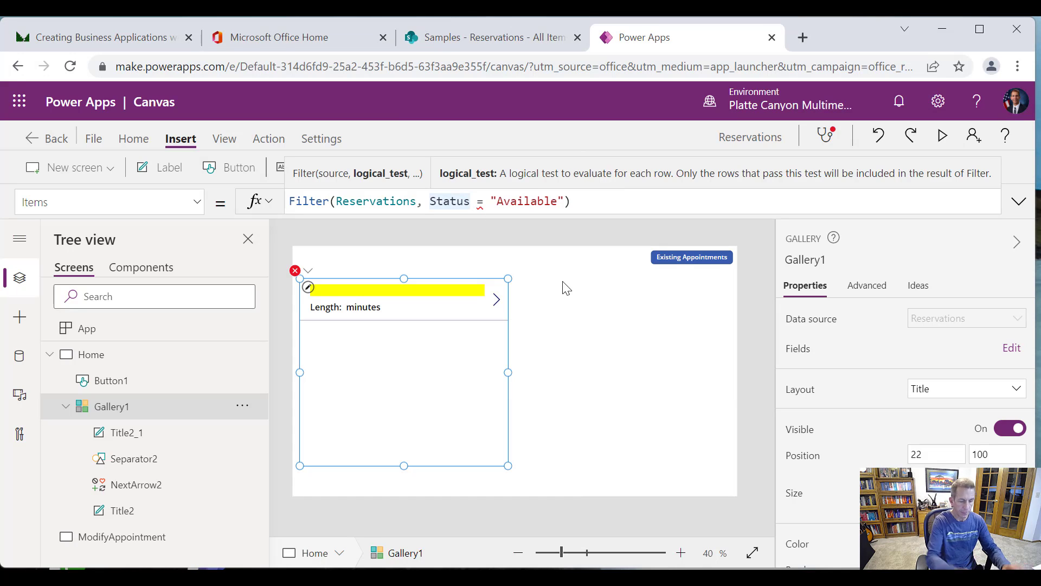
text(.Value)
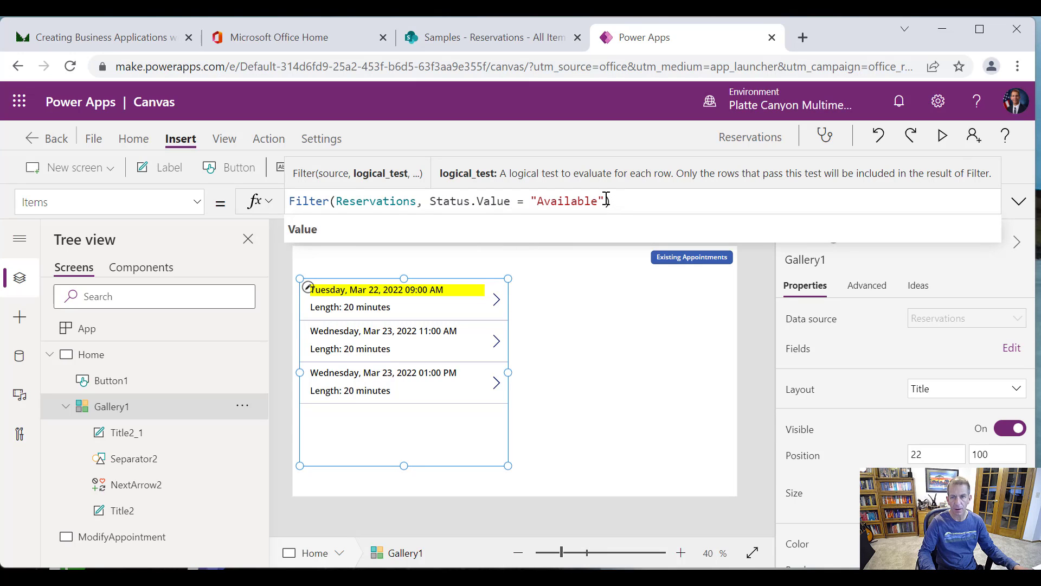
Extend the gallery's filter condition with && AppointmentDate > Now().
click(606, 201)
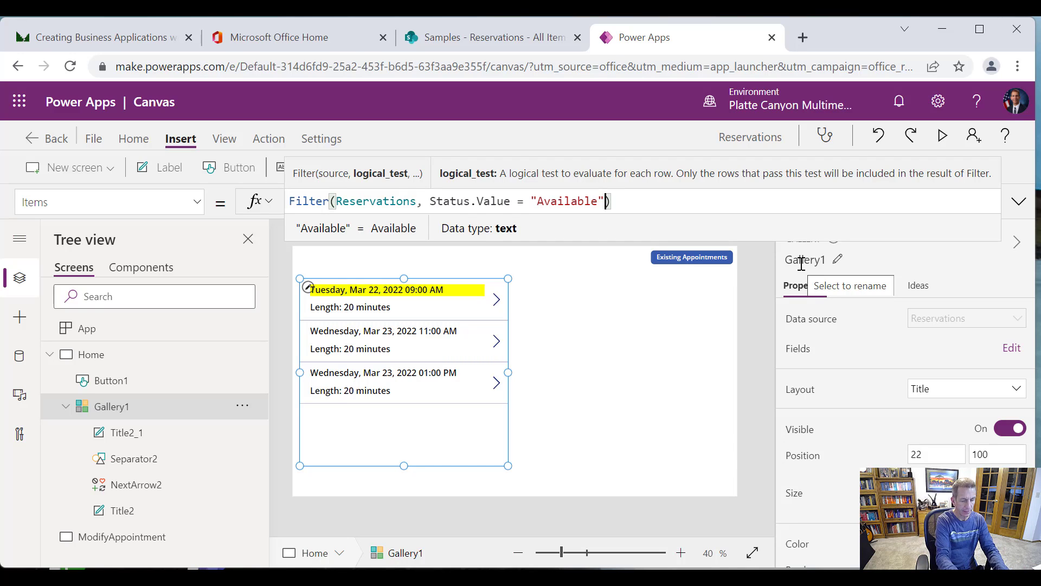
text(&& )
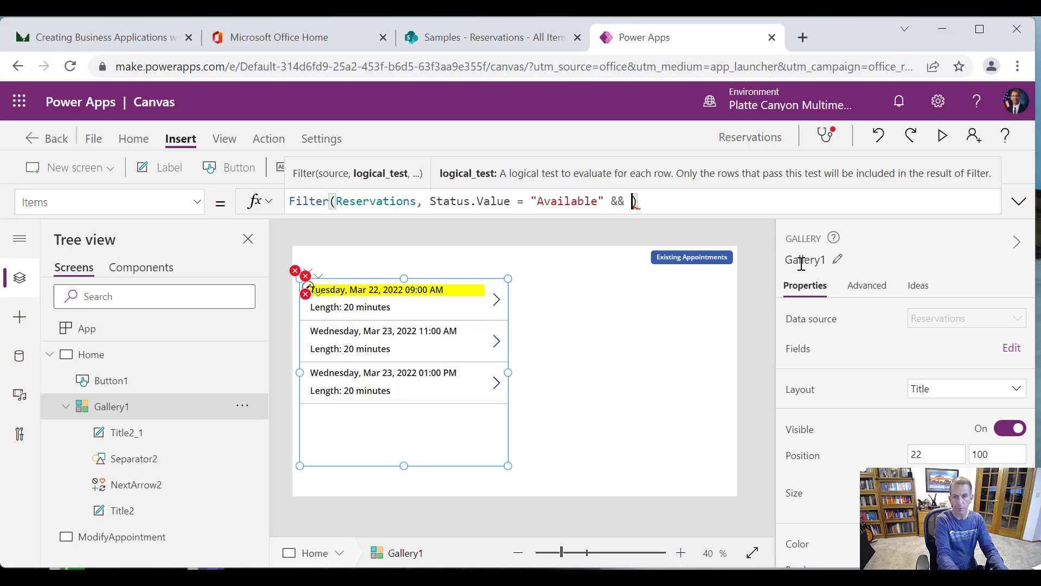
text(Ap)
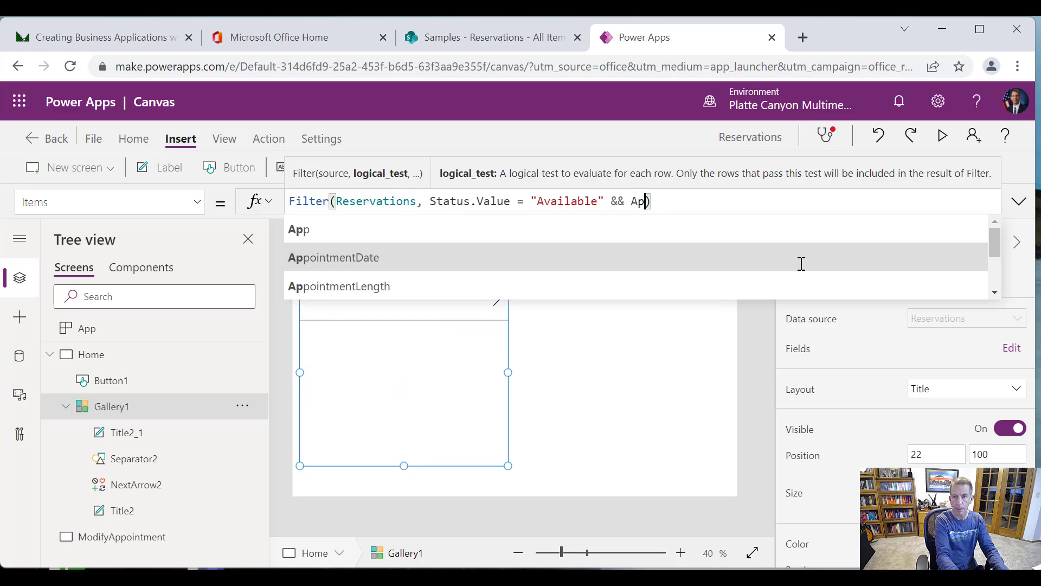
text(poi)
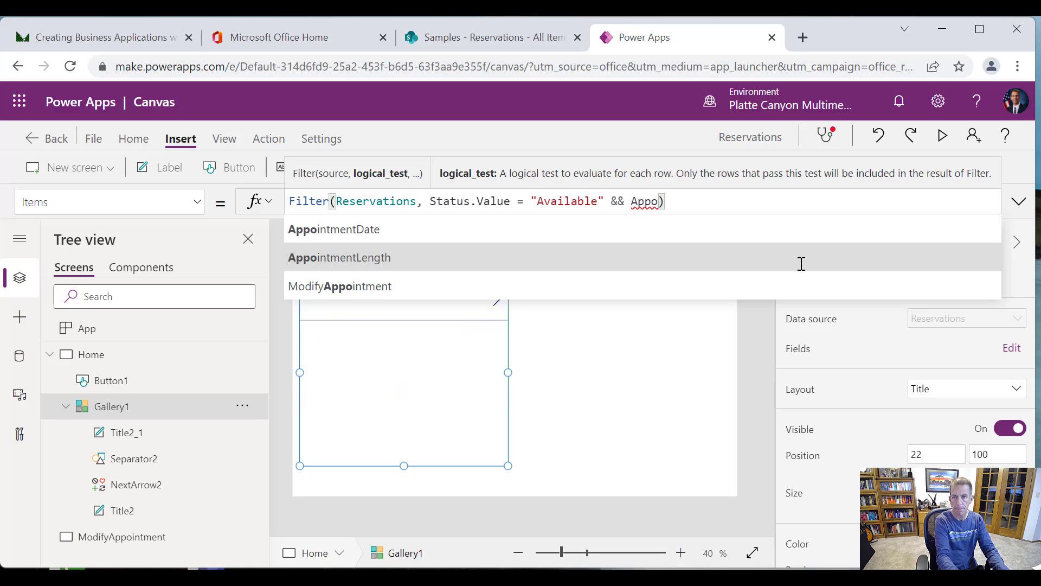
text(nt)
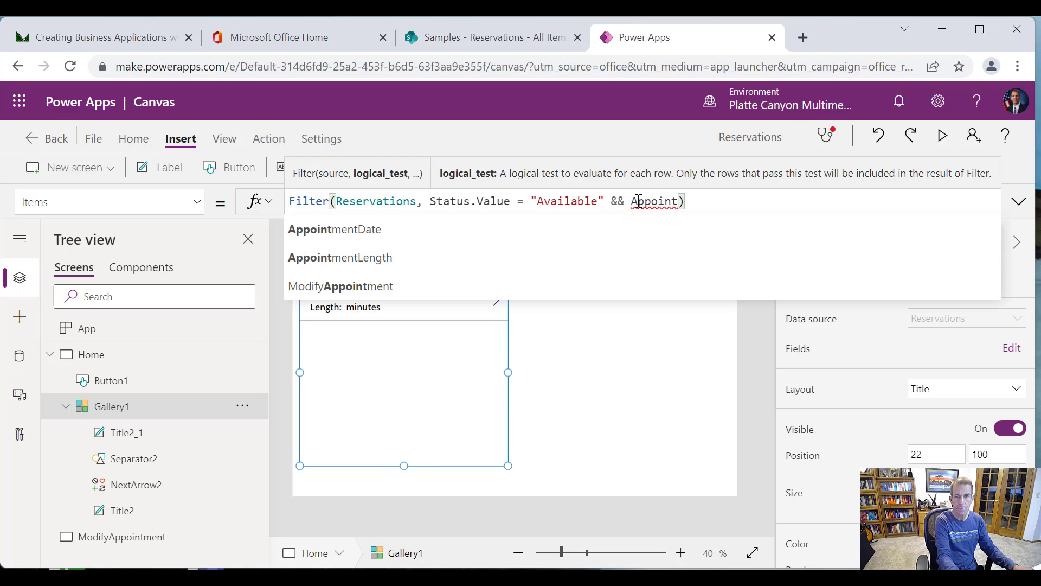
click(401, 231)
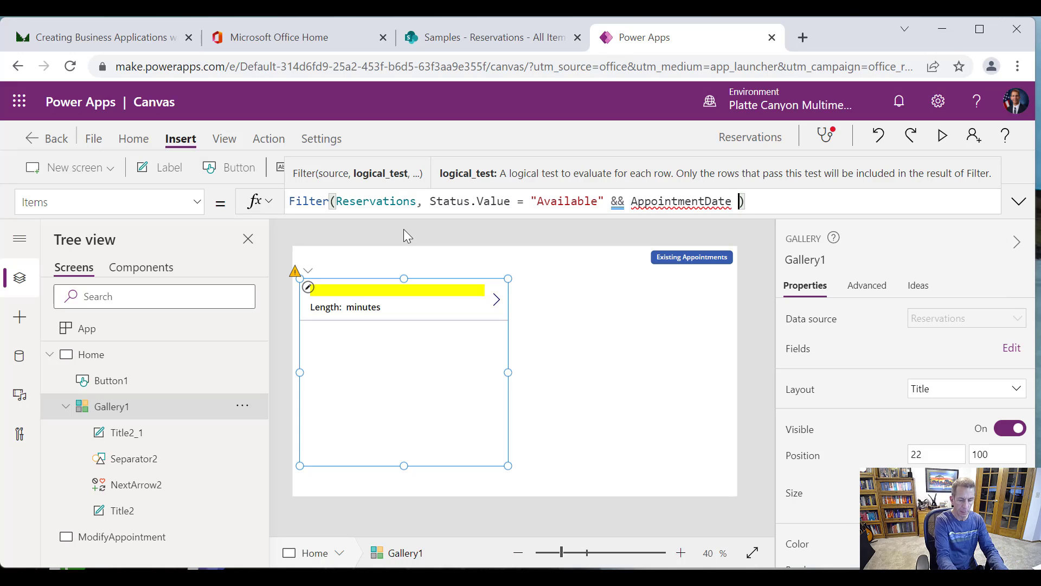
text(> )
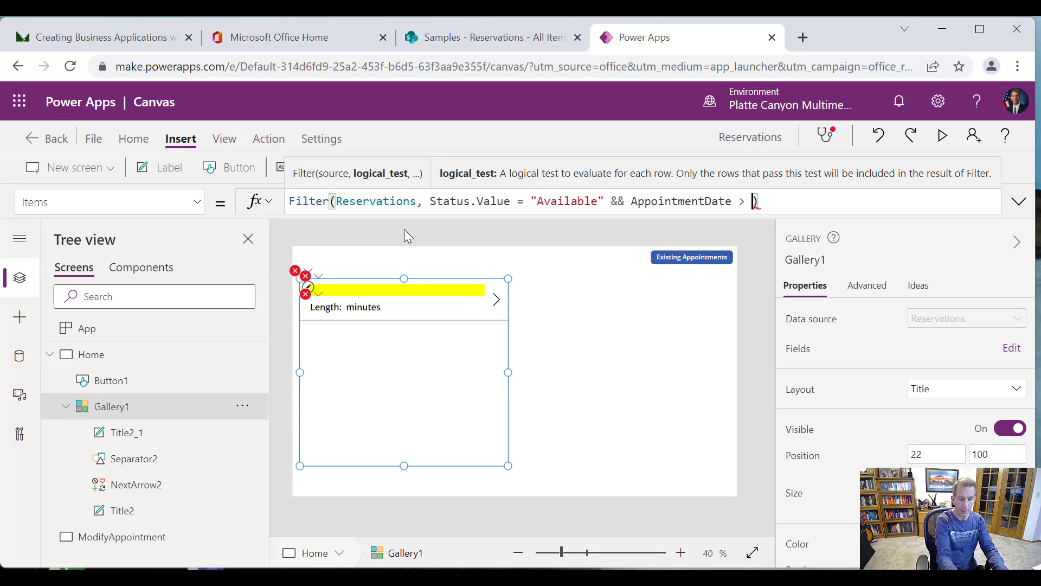
text(Now)
key(Delete)
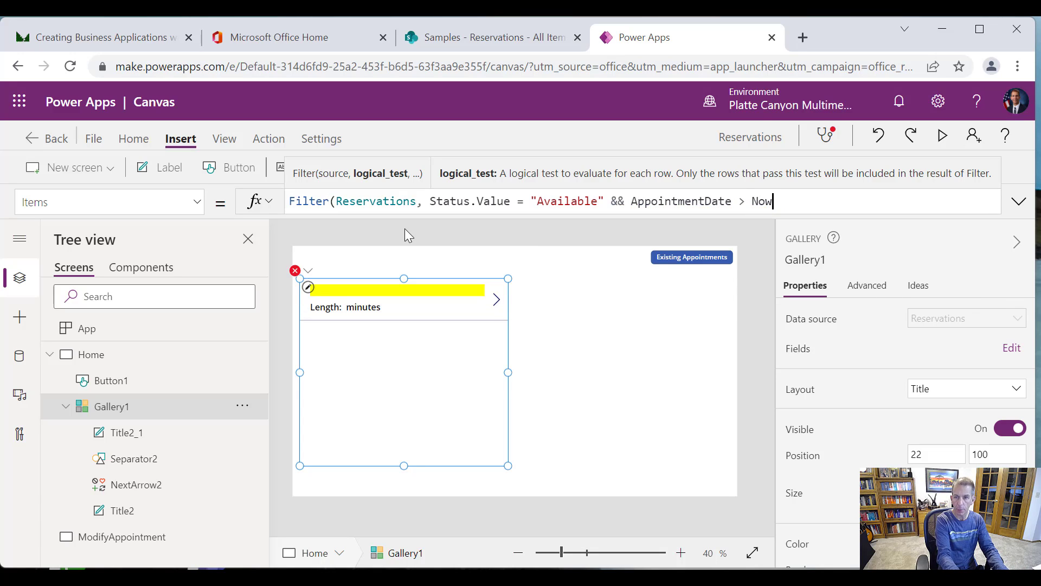
text(())
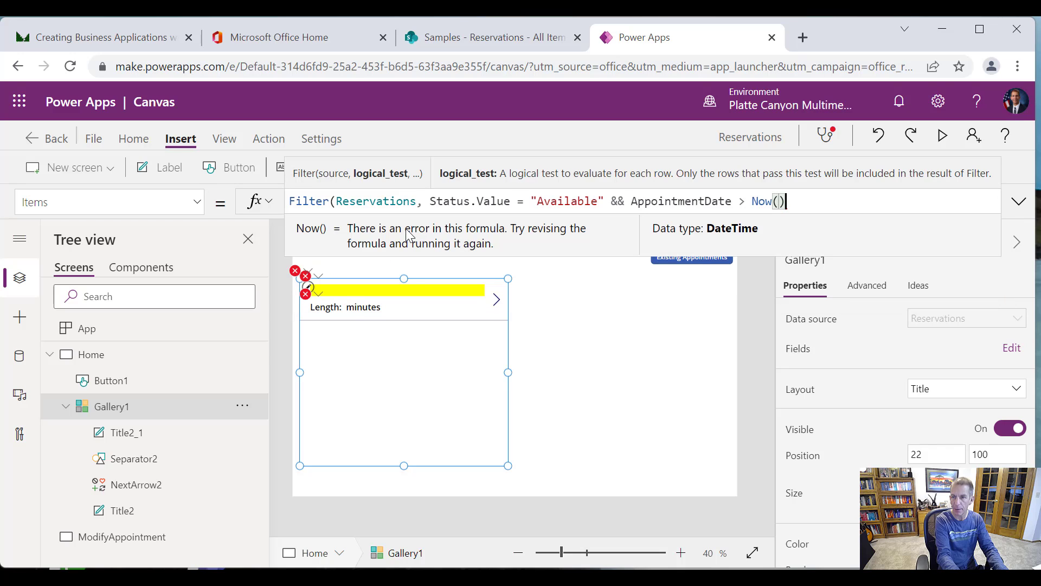
text())
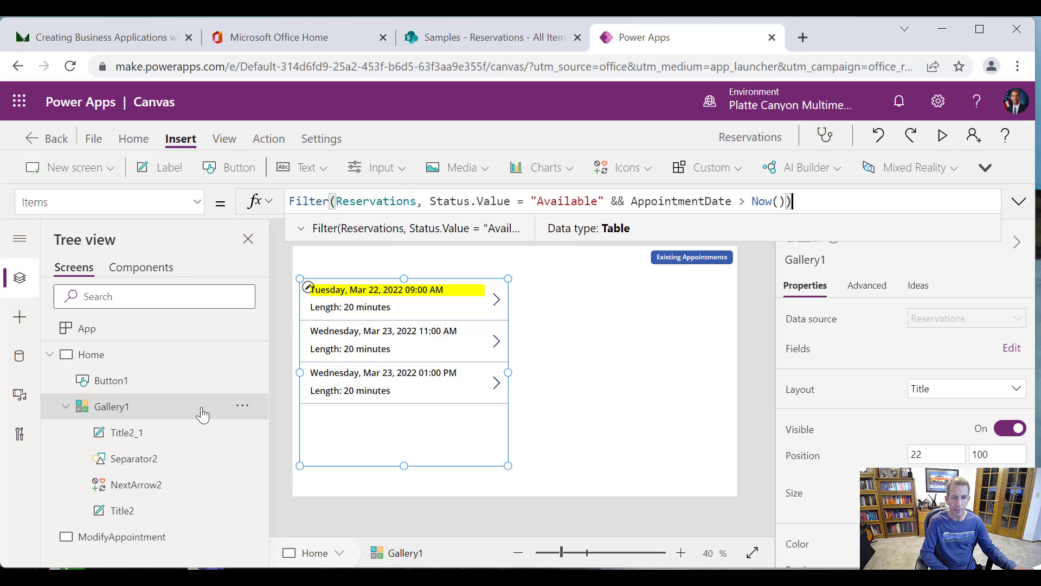
Replace the gallery's OnSelect formula with Set(varSelectedApt, Gallery1.Selected).
click(197, 202)
drag(200, 357, 200, 399)
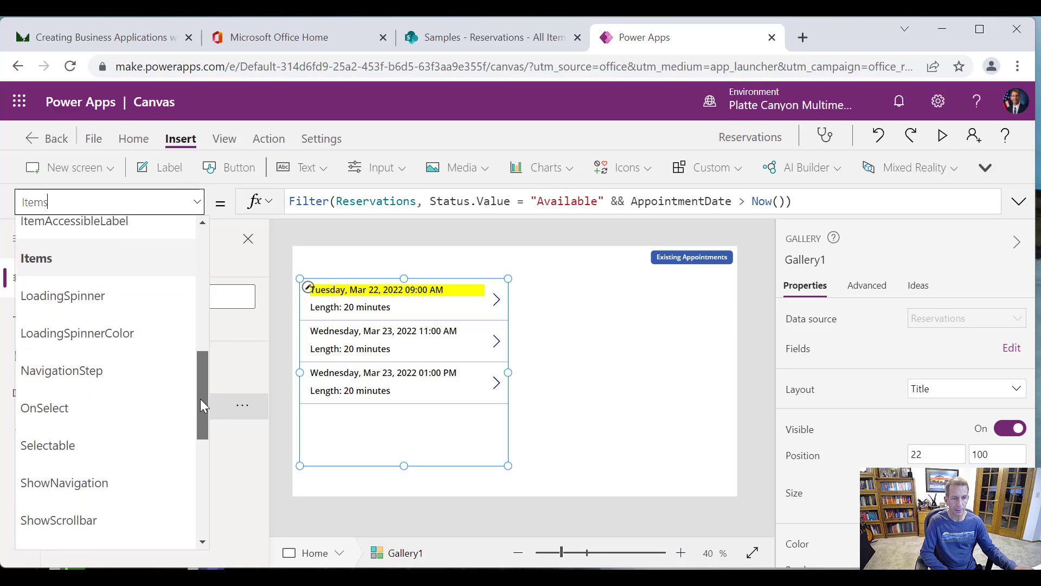
click(103, 394)
drag(346, 201, 211, 200)
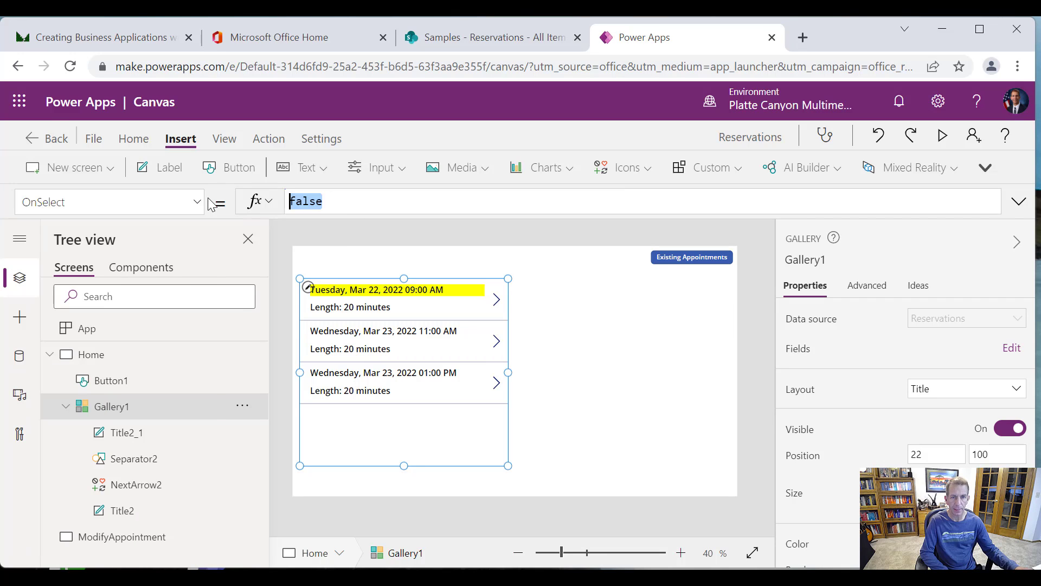
text(Set)
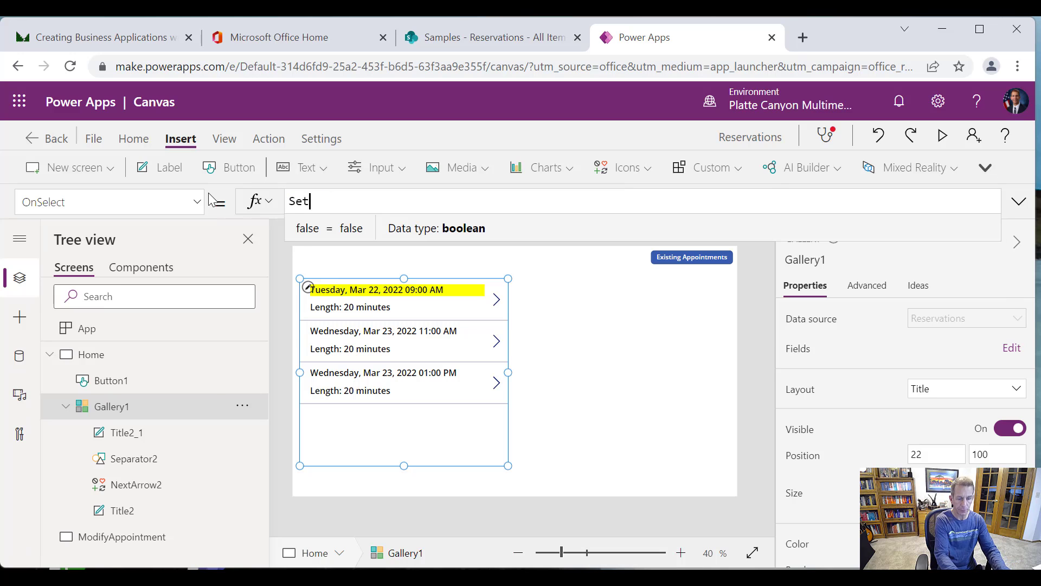
text((varS)
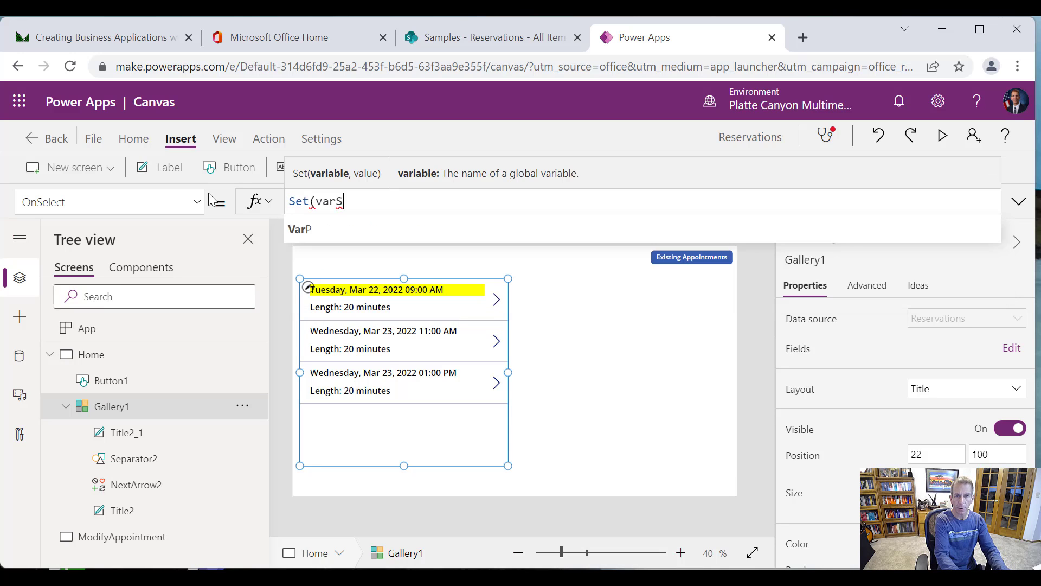
text(electedApt, )
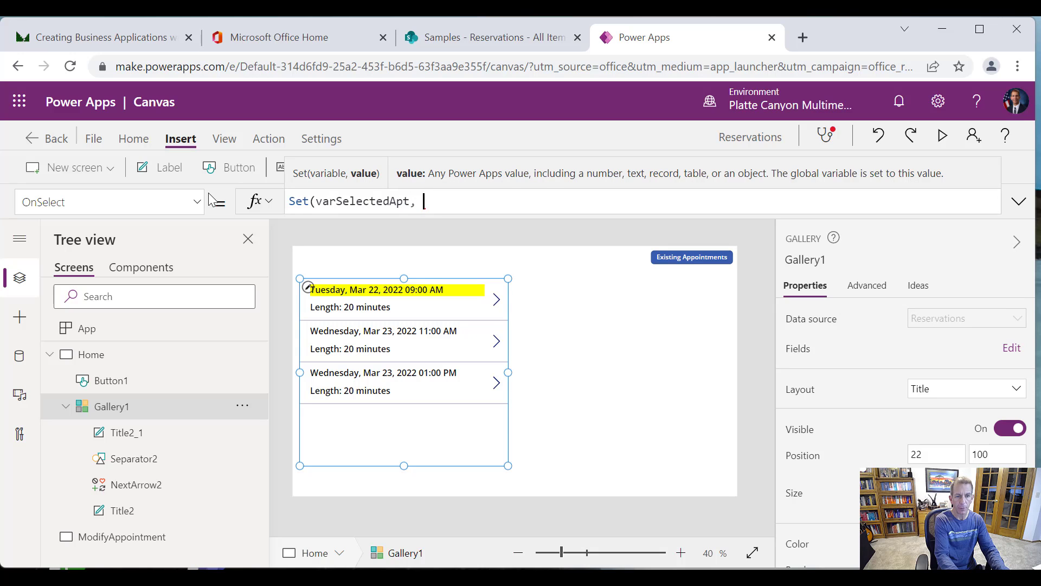
text(Gallery)
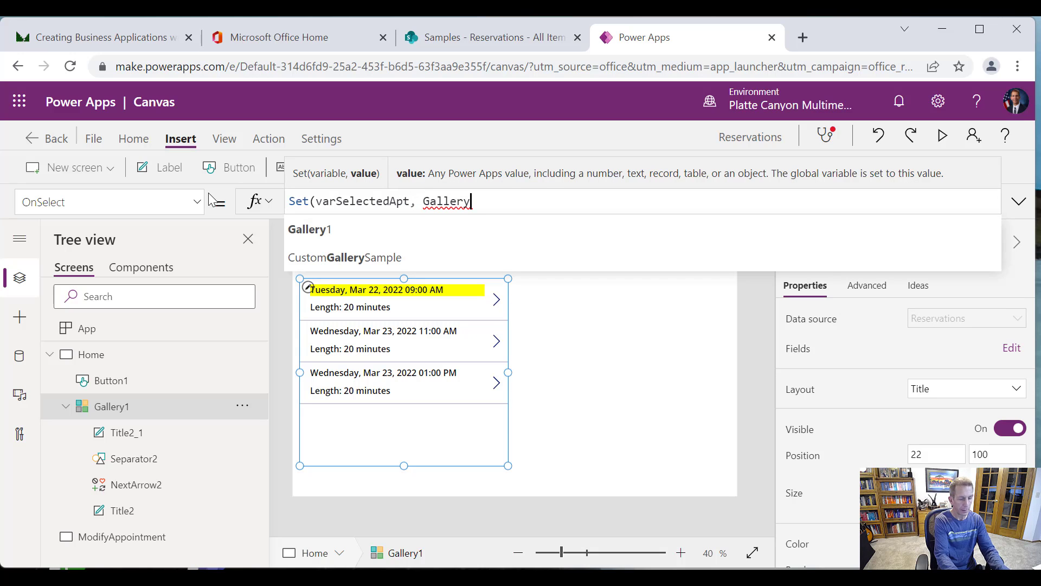
text(1.Se)
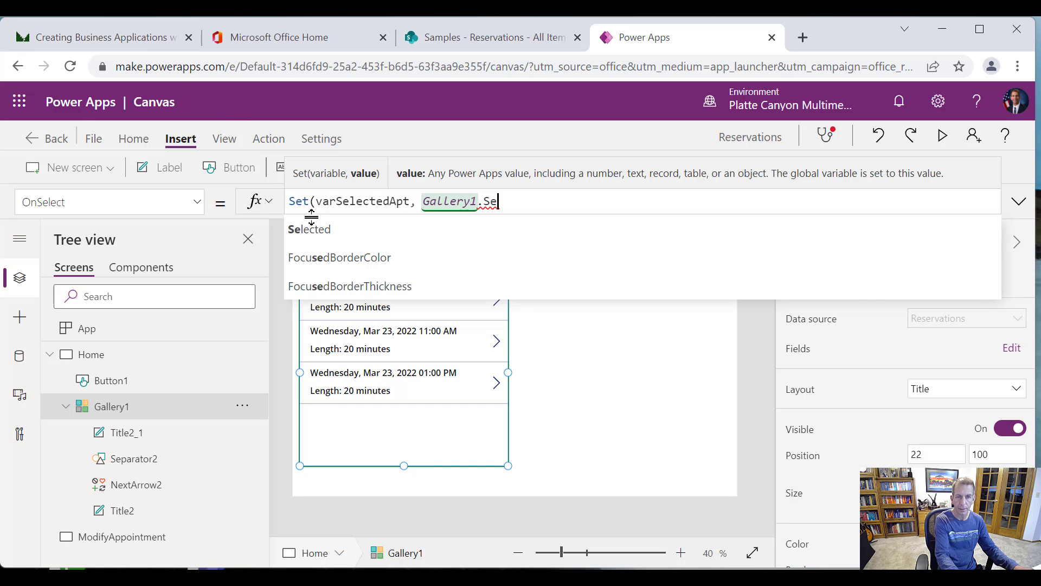
click(323, 230)
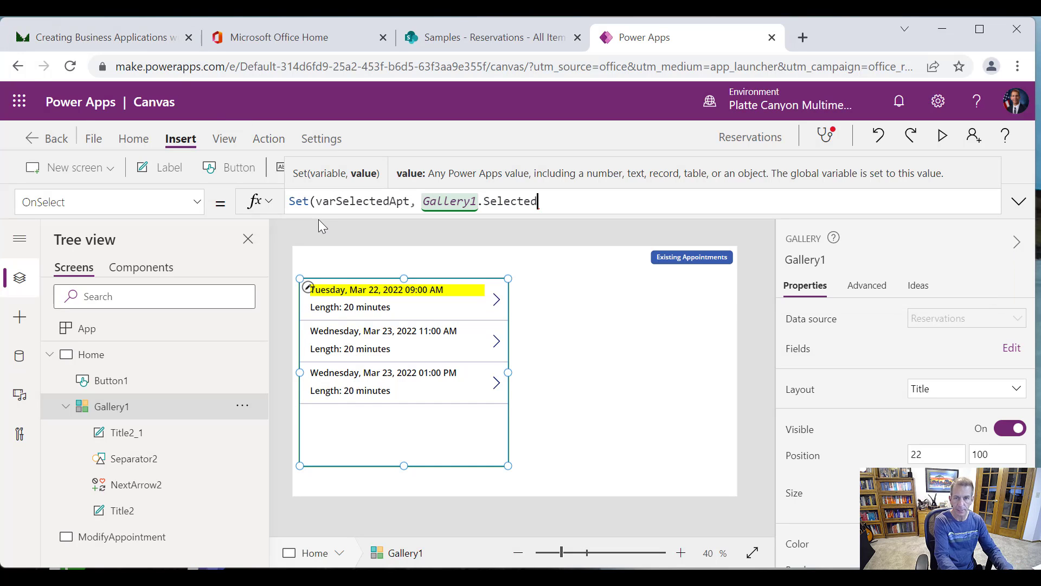
text())
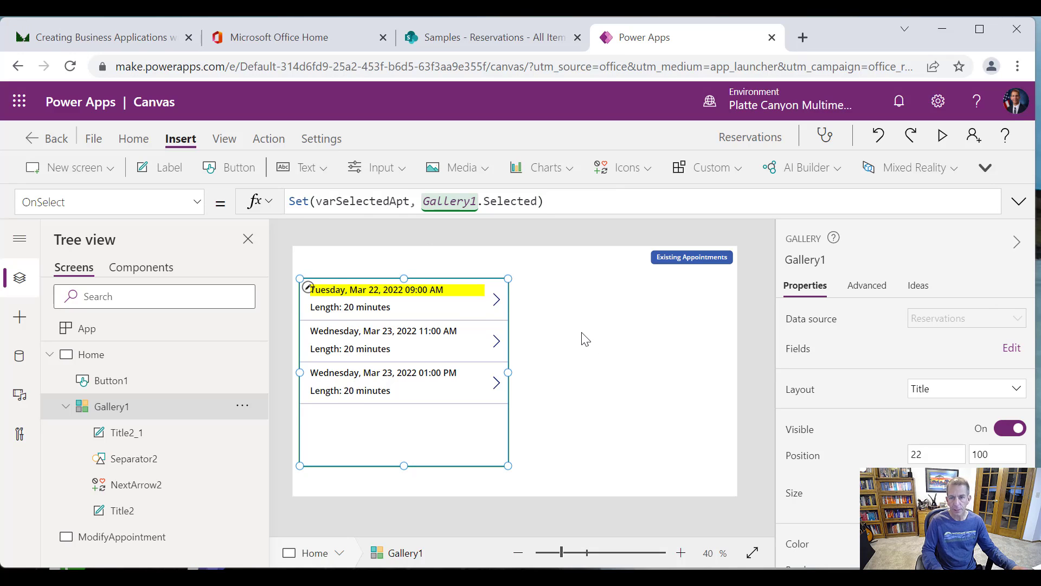
click(585, 339)
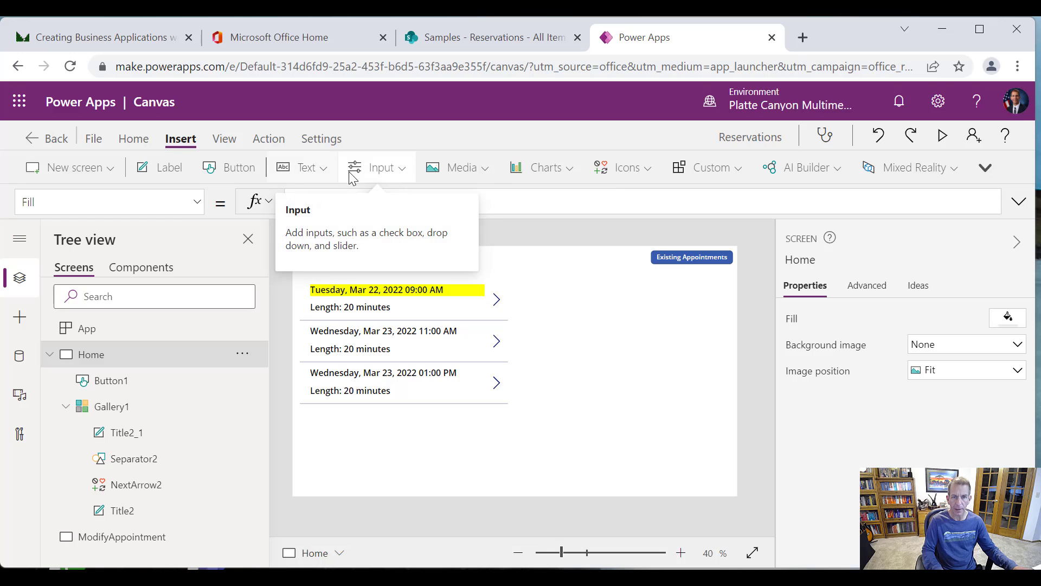
Insert a combo box on the Home screen and dismiss the data source selection without choosing a source.
click(405, 171)
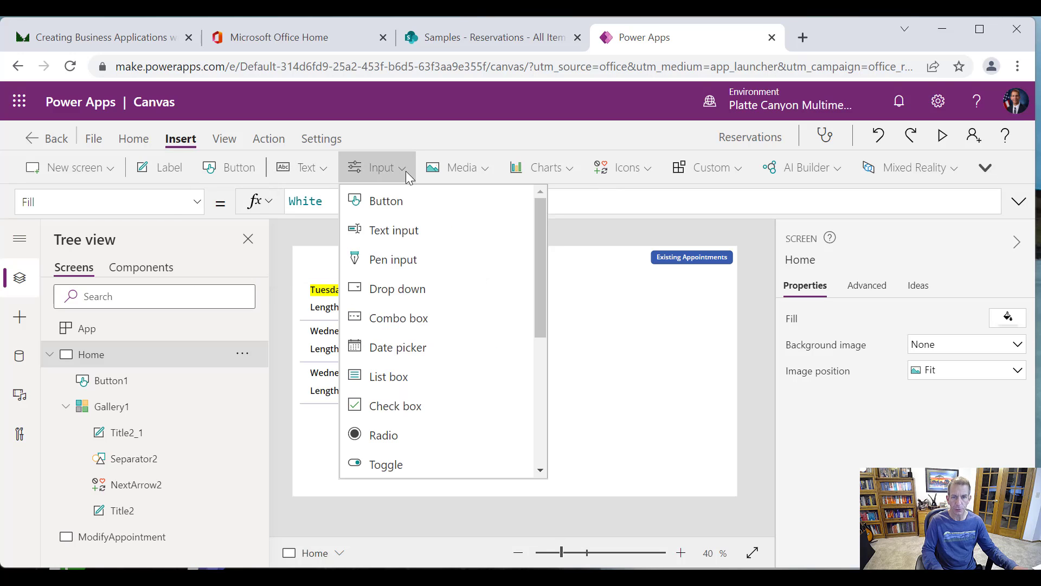
click(408, 319)
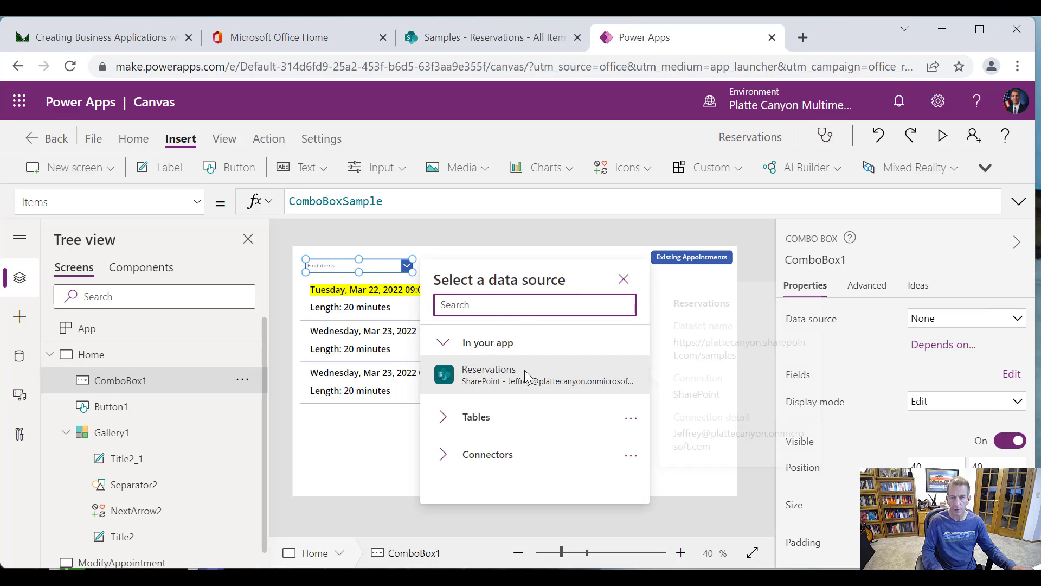
click(488, 304)
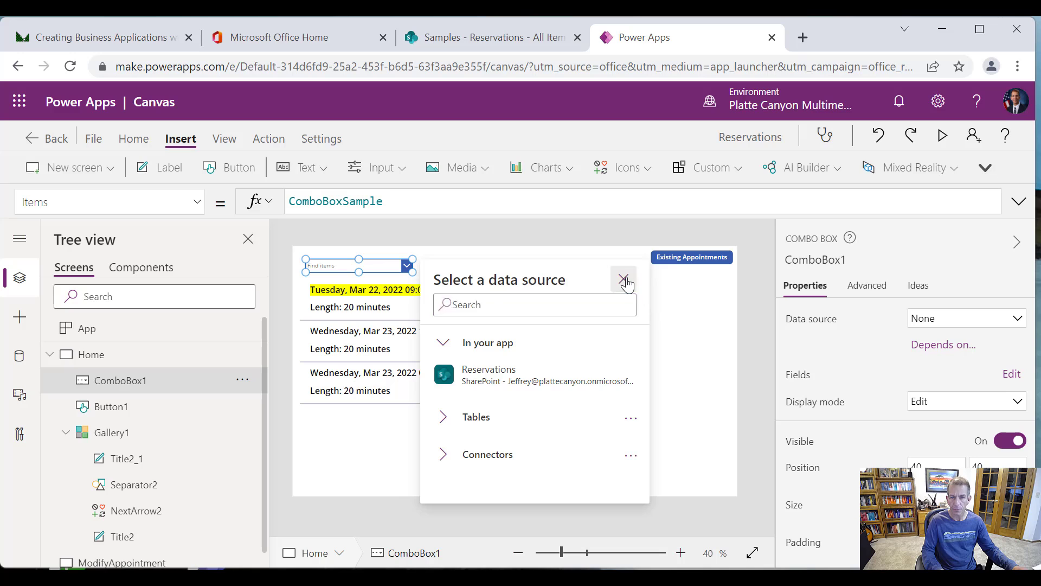
click(624, 280)
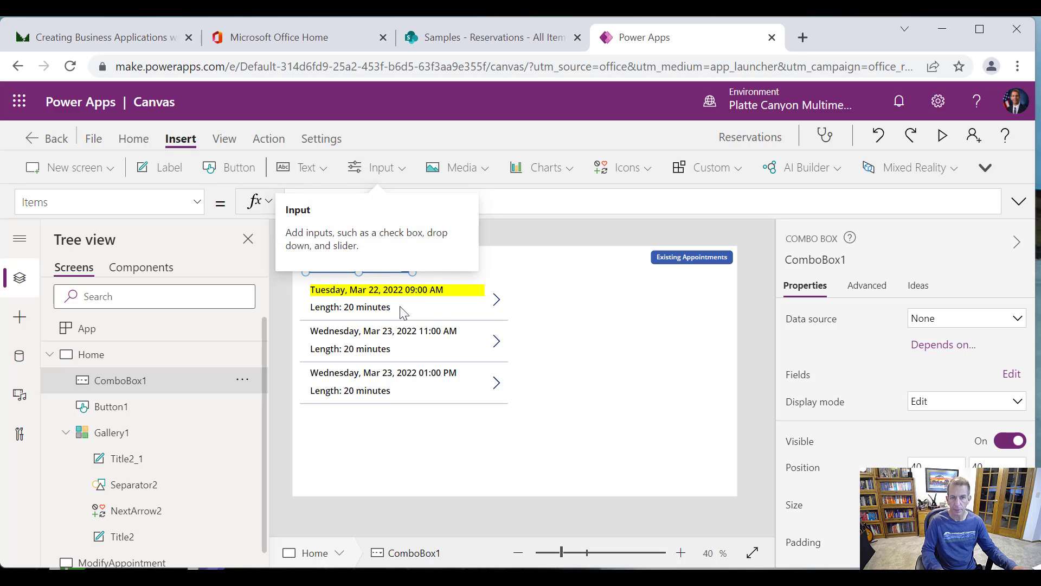
click(460, 271)
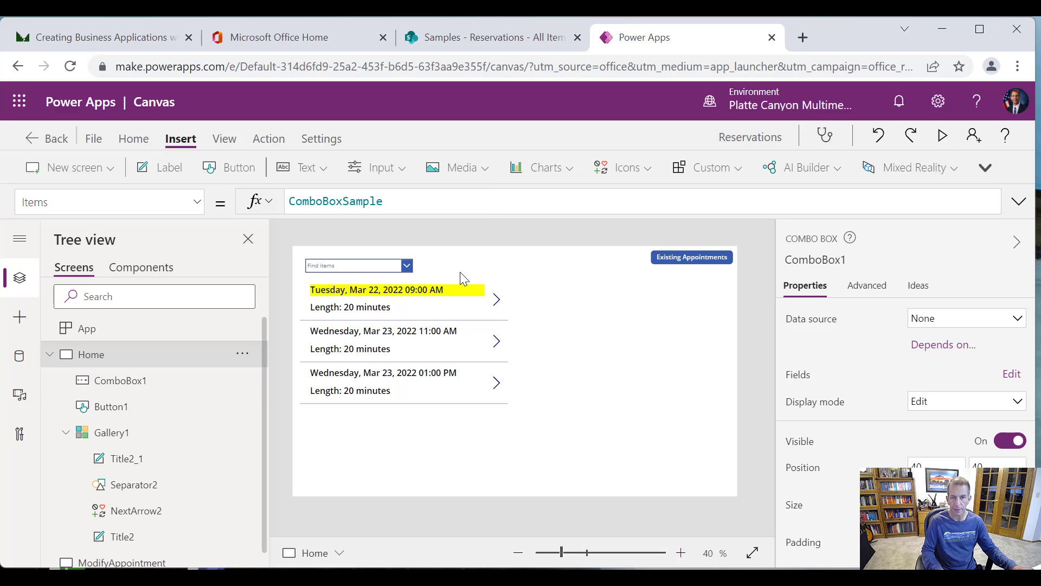
Move the combo box below the Existing Appointments button, to about X 758, Y 100, and widen it to nearly the screen's edge.
click(402, 272)
drag(402, 273, 631, 292)
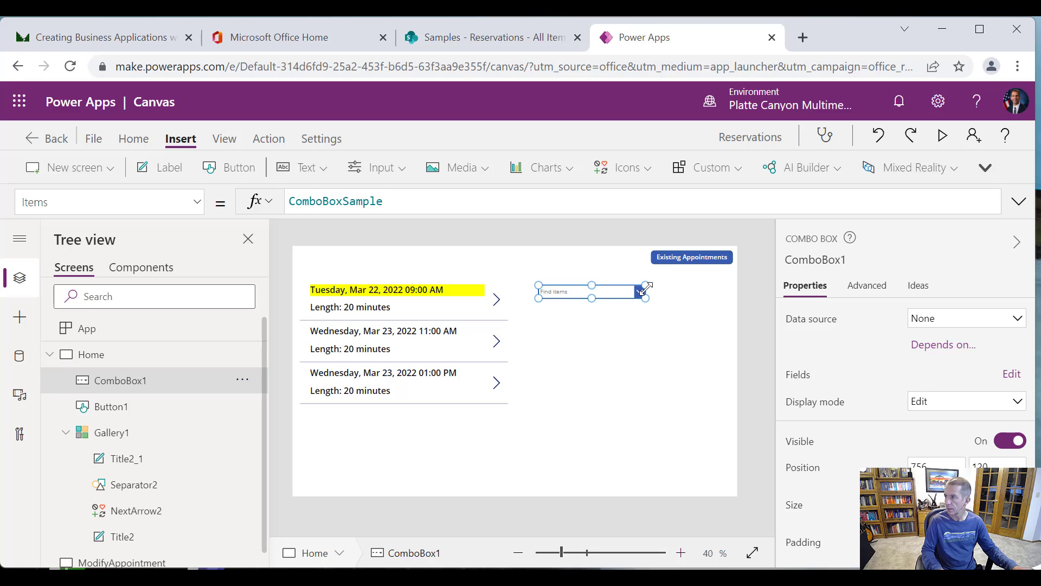
drag(646, 284, 724, 283)
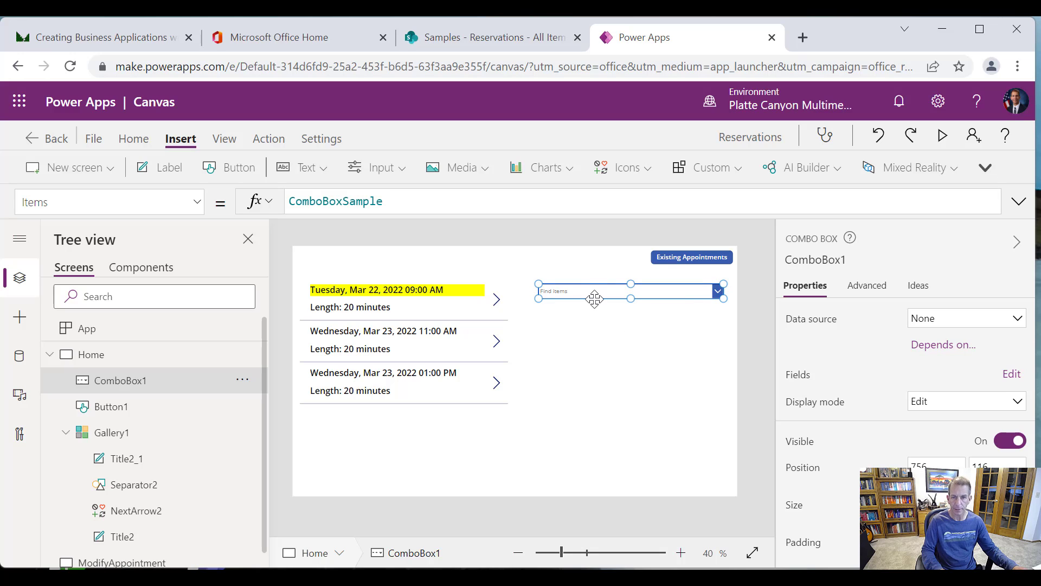
drag(593, 294, 595, 290)
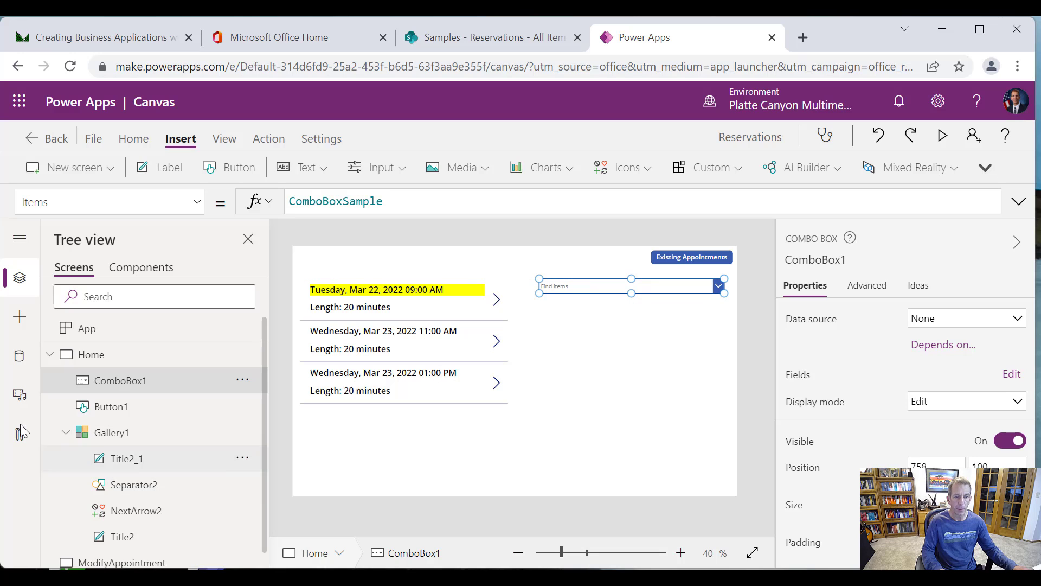
Search the data sources for Office and add the existing Office 365 Users connection to the app.
click(22, 368)
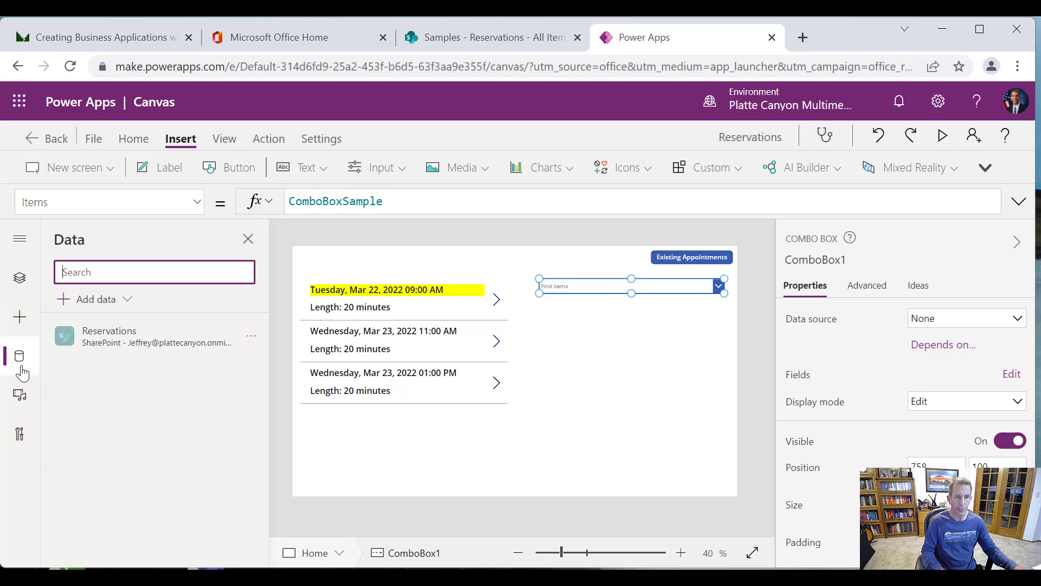
click(128, 300)
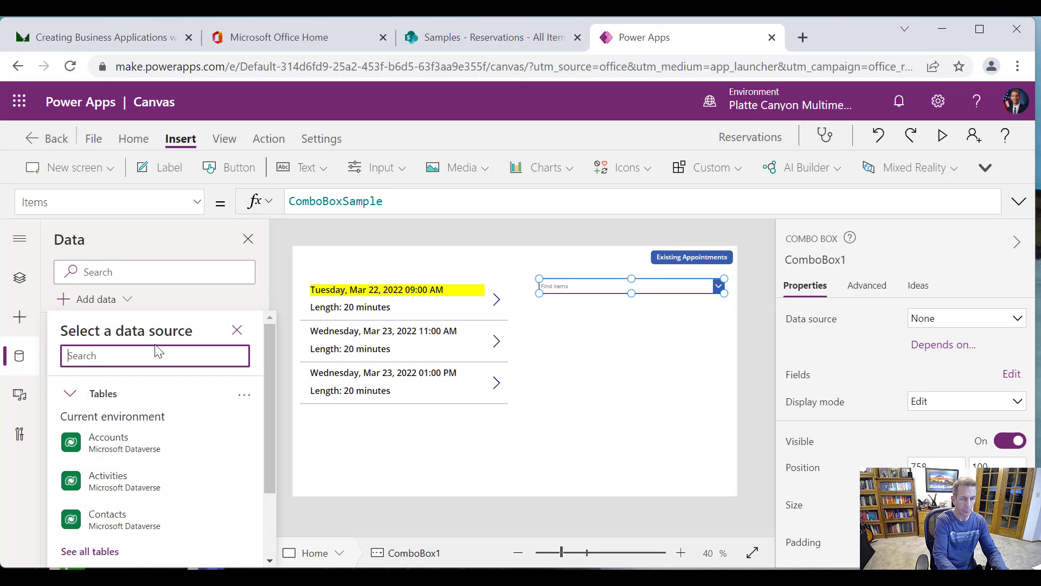
text(Off)
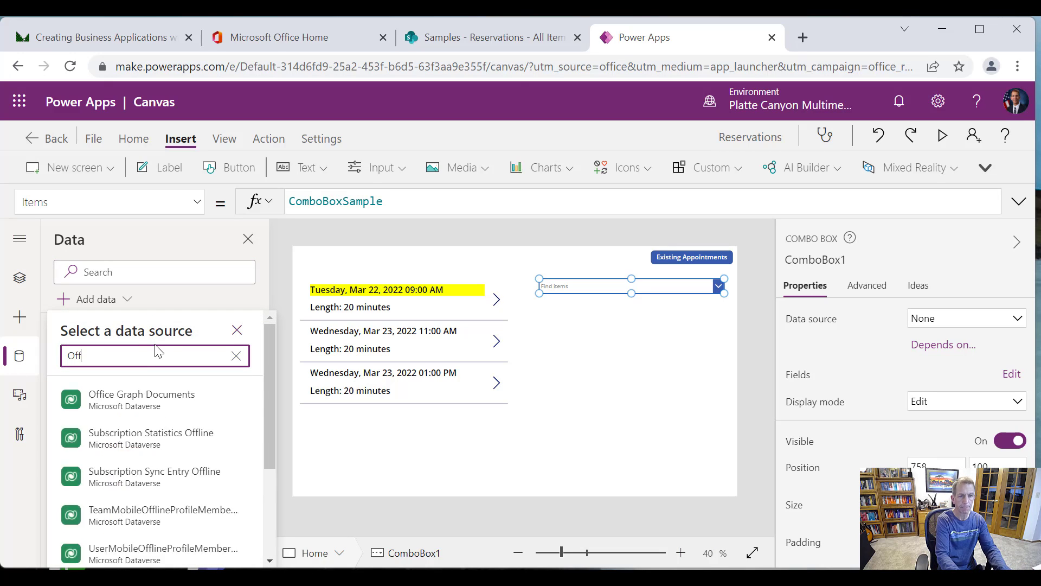
text(ice)
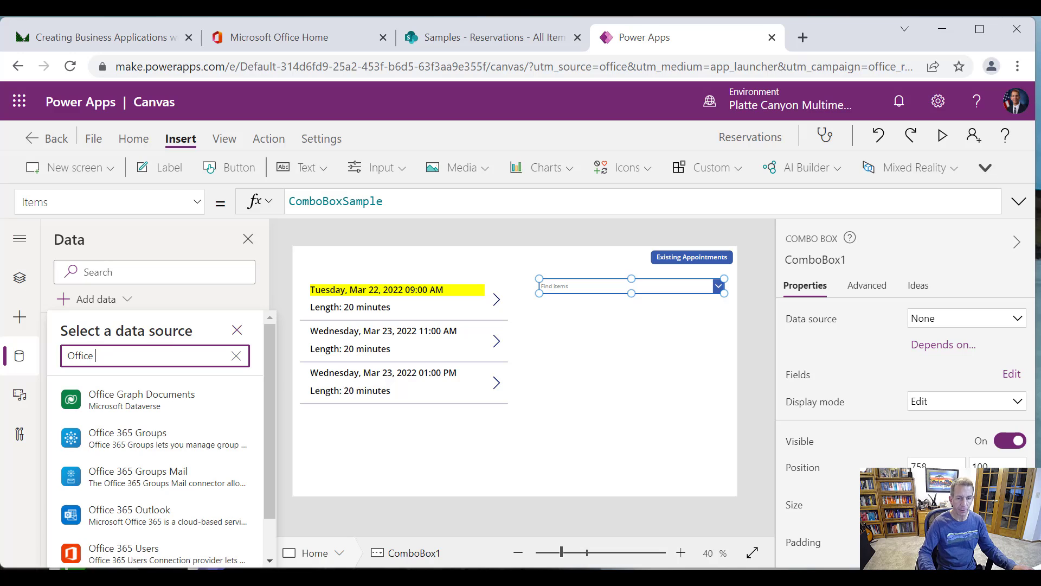
click(126, 549)
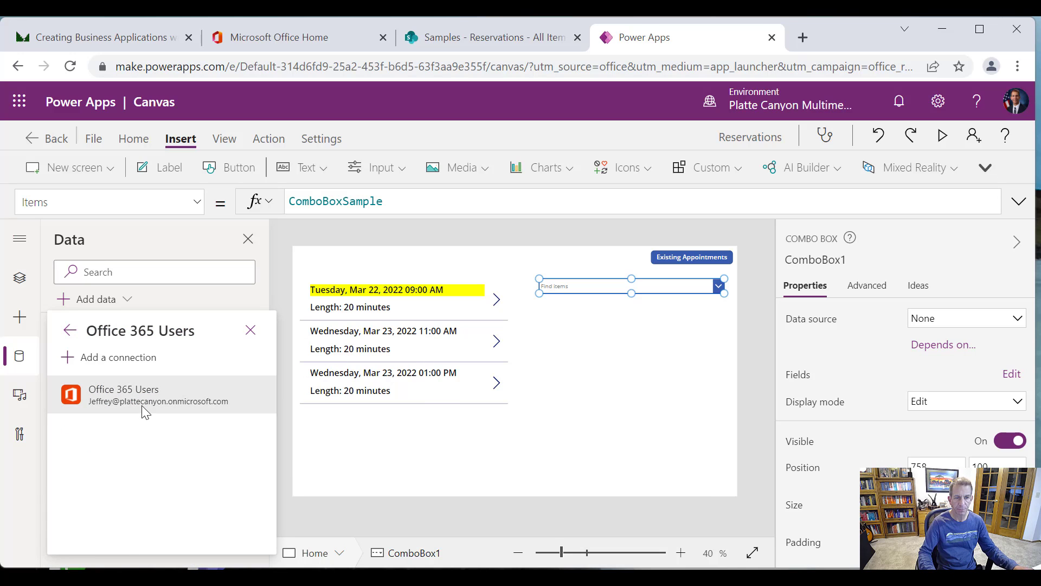
click(143, 404)
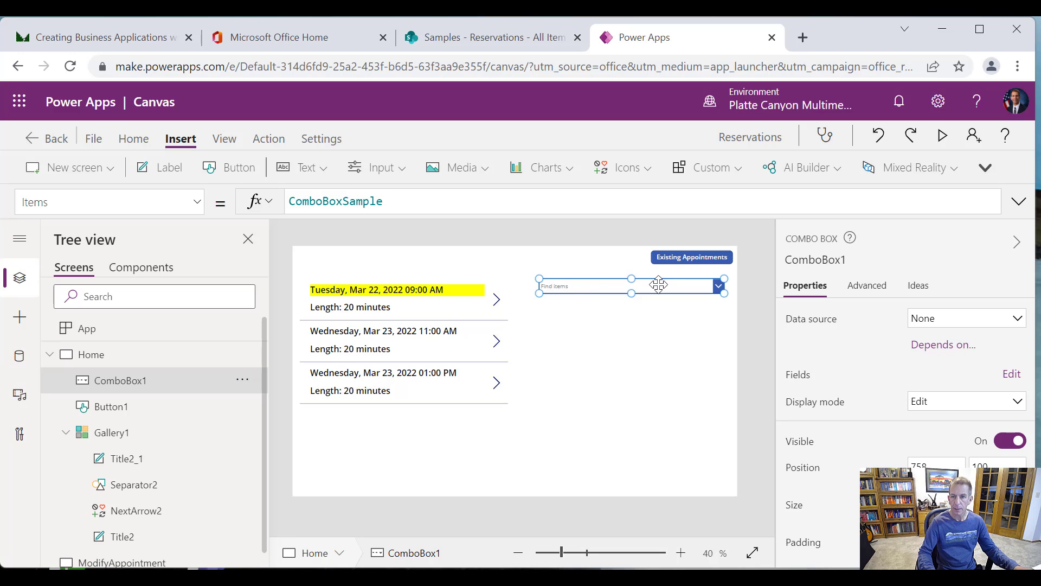
Replace ComboBoxSample in the combo box's Items formula with the function call Office365Users.SearchUserV2(.
drag(401, 204, 237, 215)
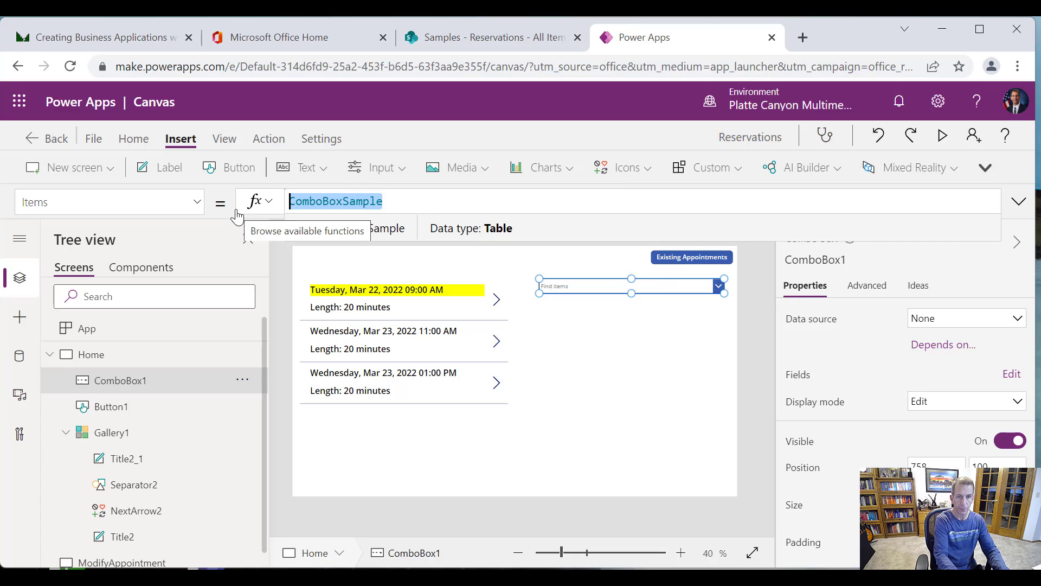
text(Office)
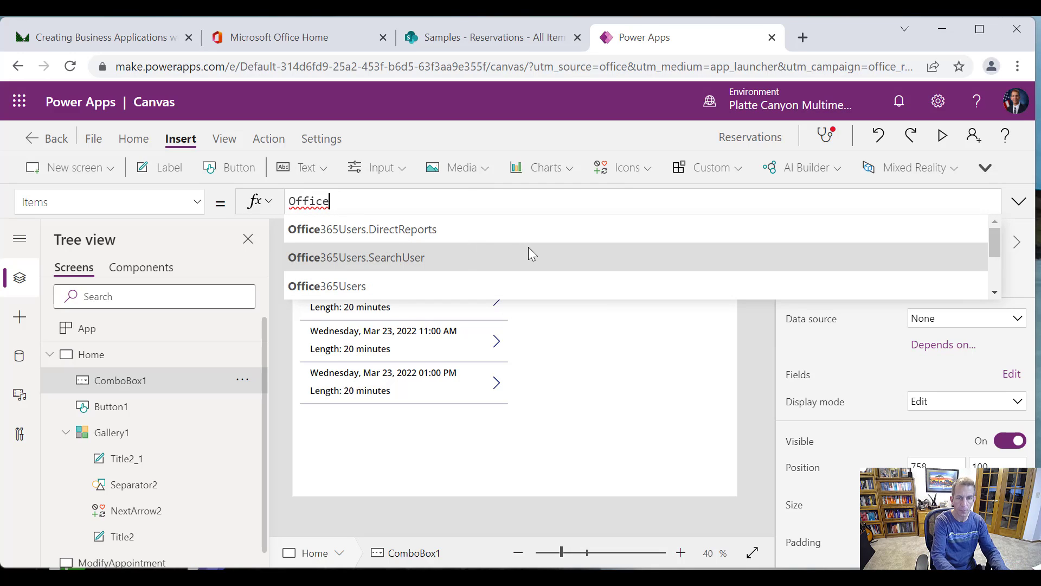
text(3656)
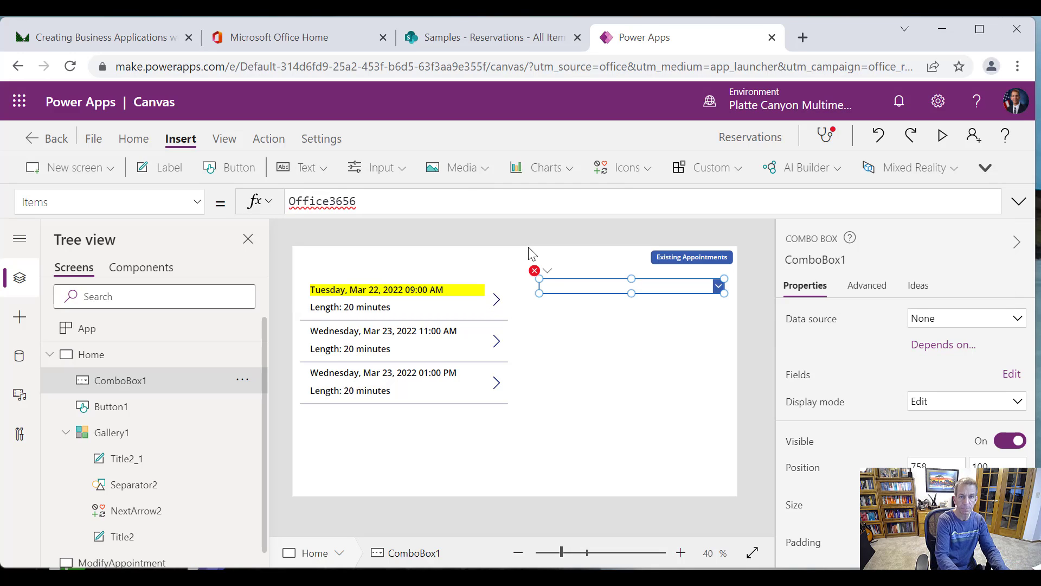
key(BackSpace)
text(Users)
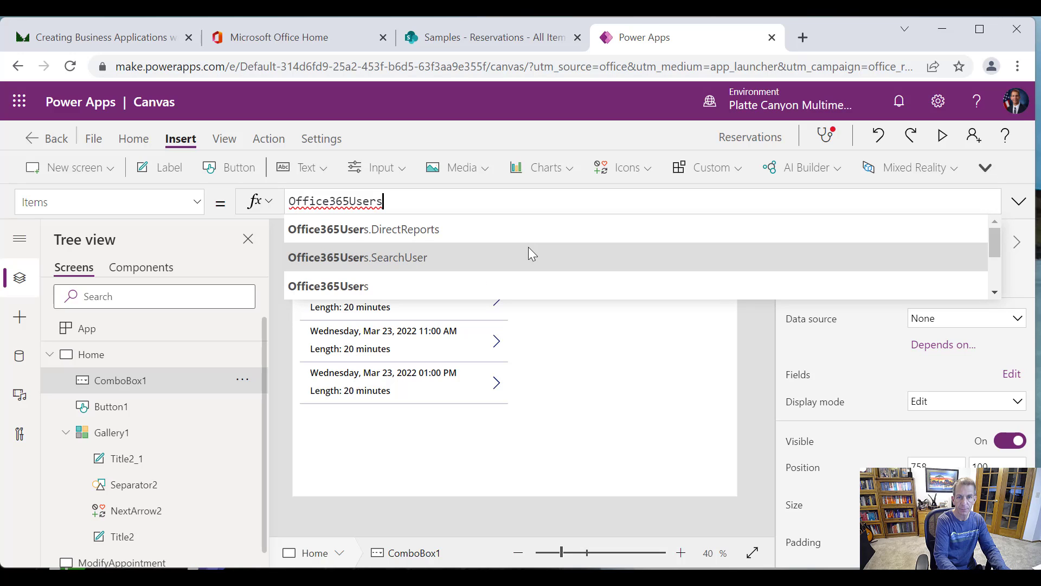
text(.Search)
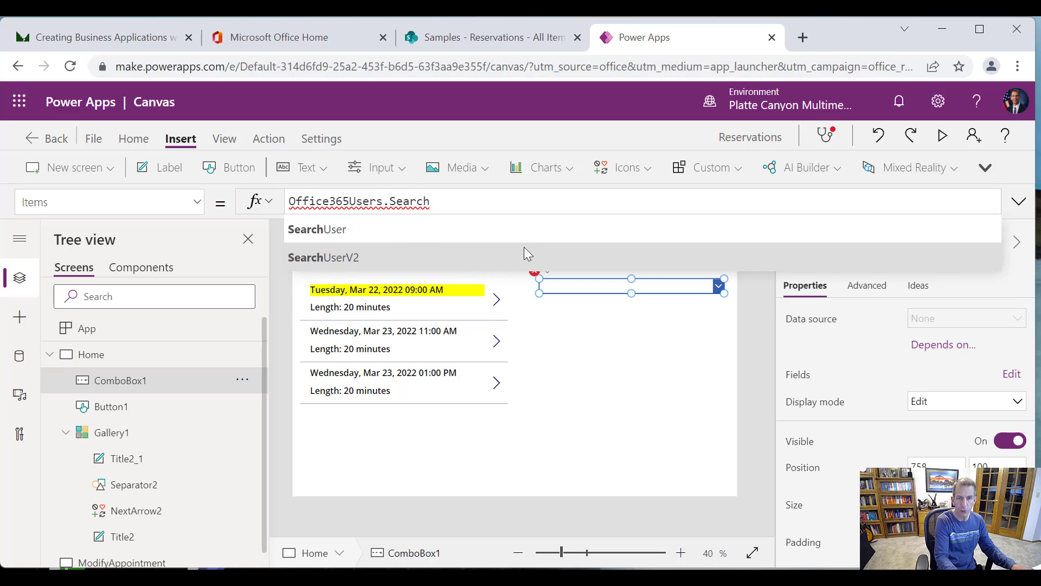
click(357, 256)
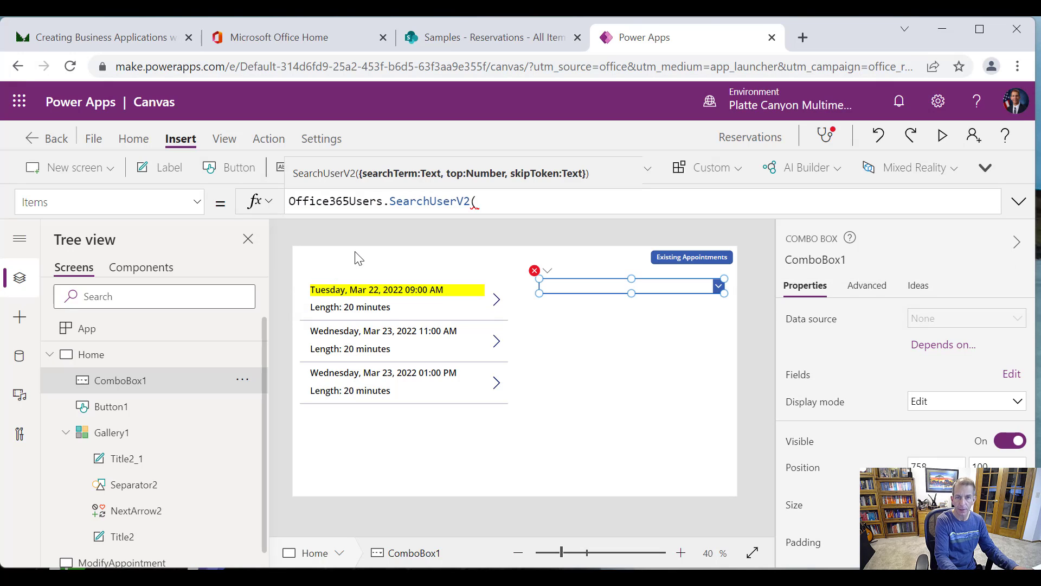
Open the argument record of SearchUserV2 with {searchTerm: in the combo box's Items formula.
text({)
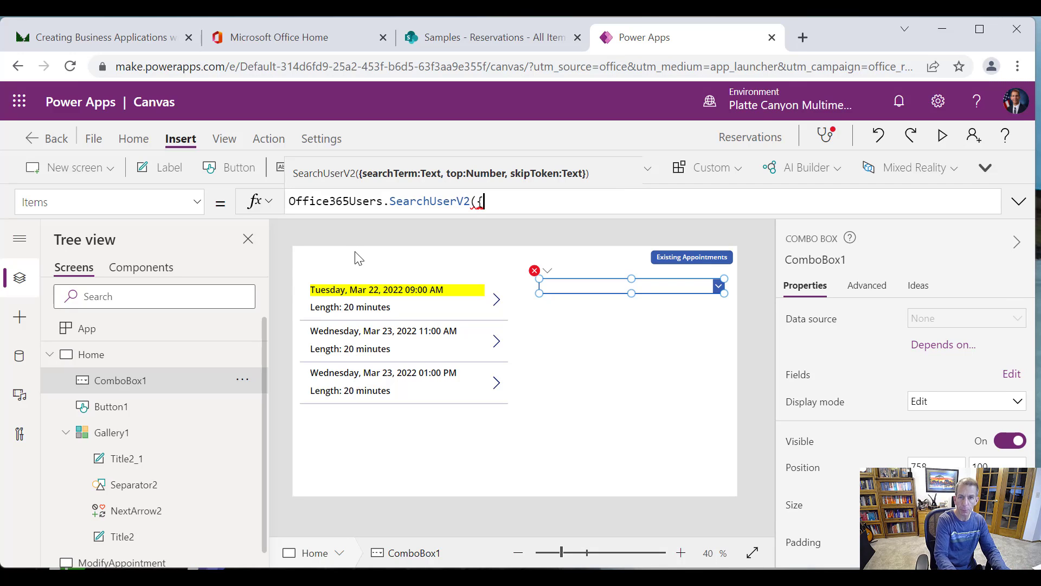
text(search)
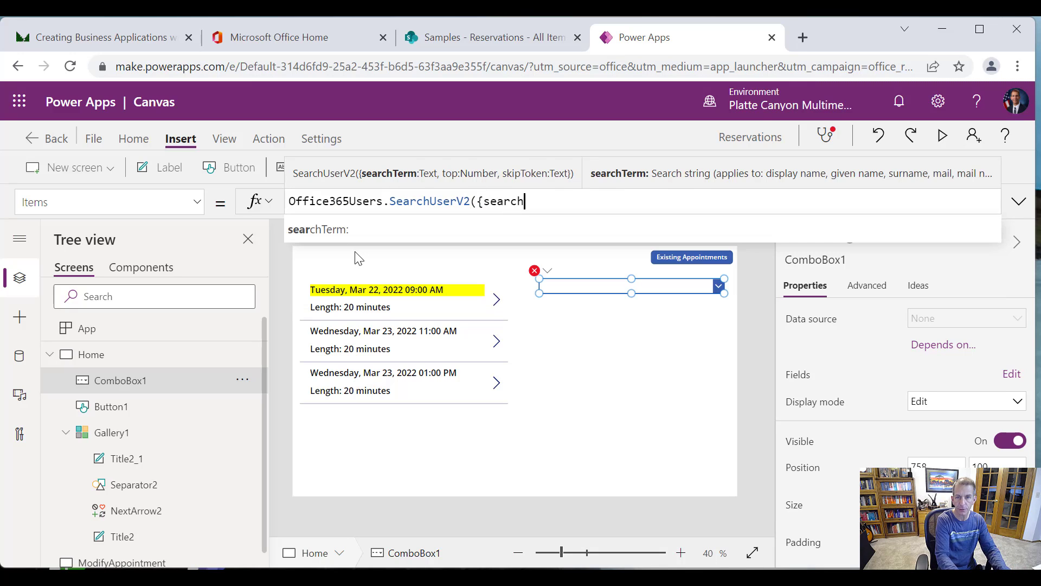
text(Text)
key(BackSpace)
key(BackSpace)
text(erm)
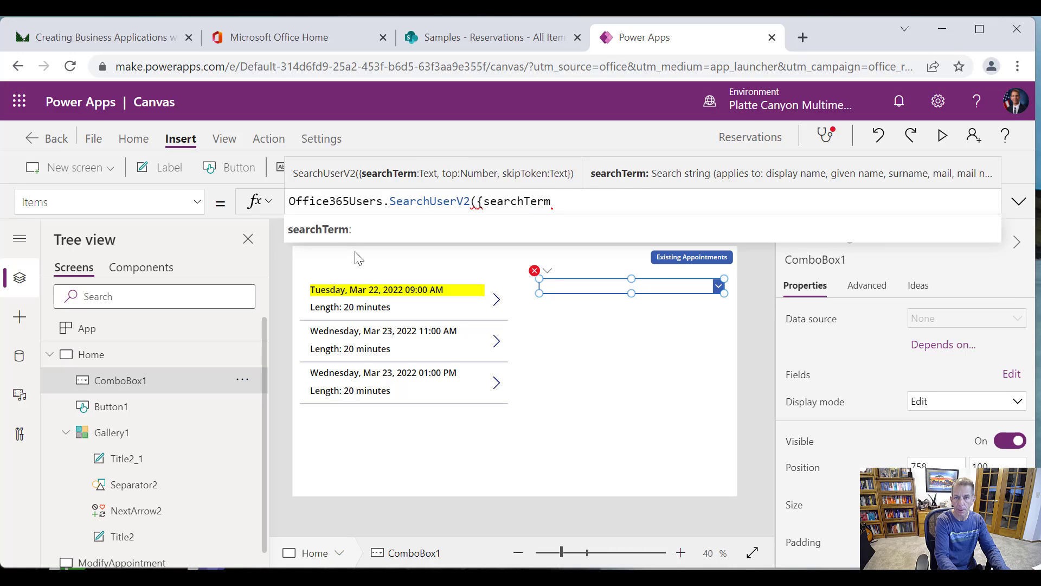
text(:)
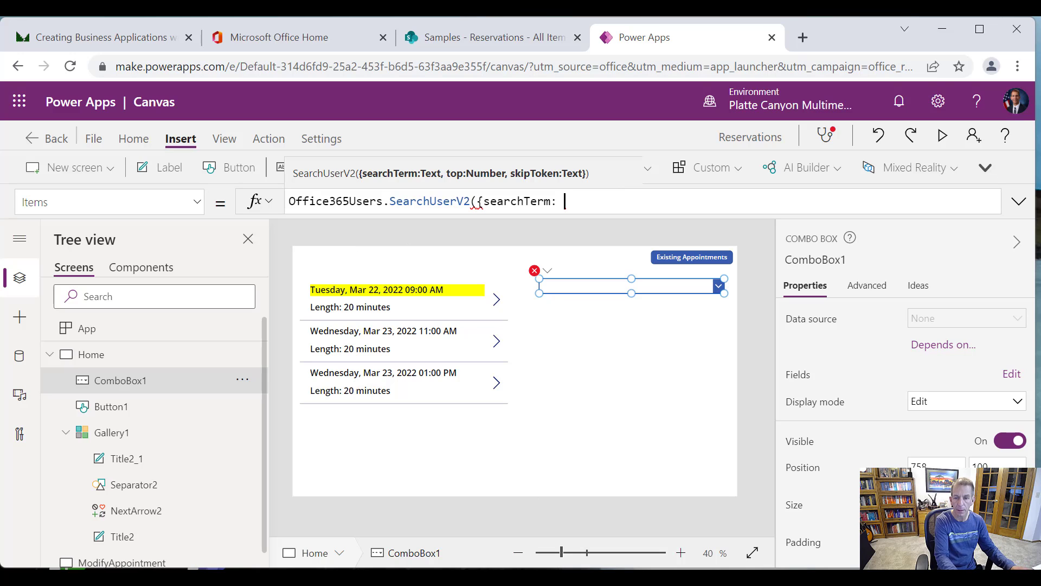
Set the searchTerm argument to ComboBox1.SearchText.
click(584, 200)
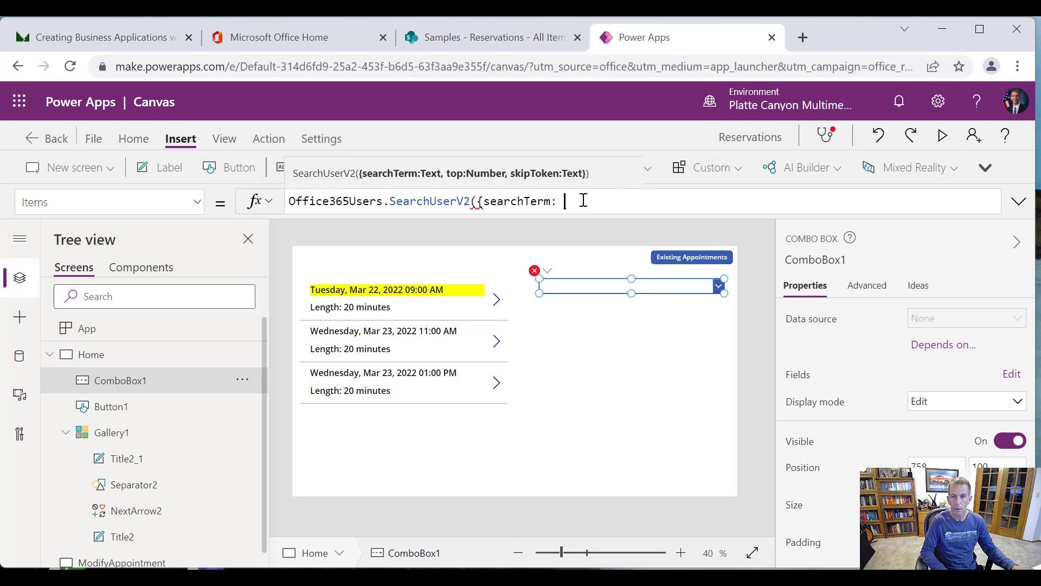
text(C)
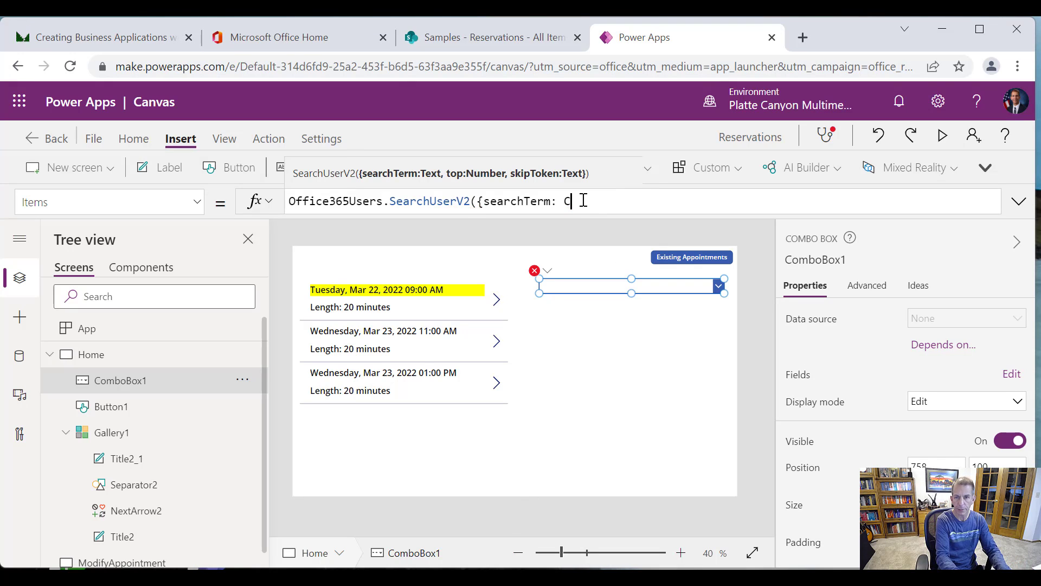
text(omb)
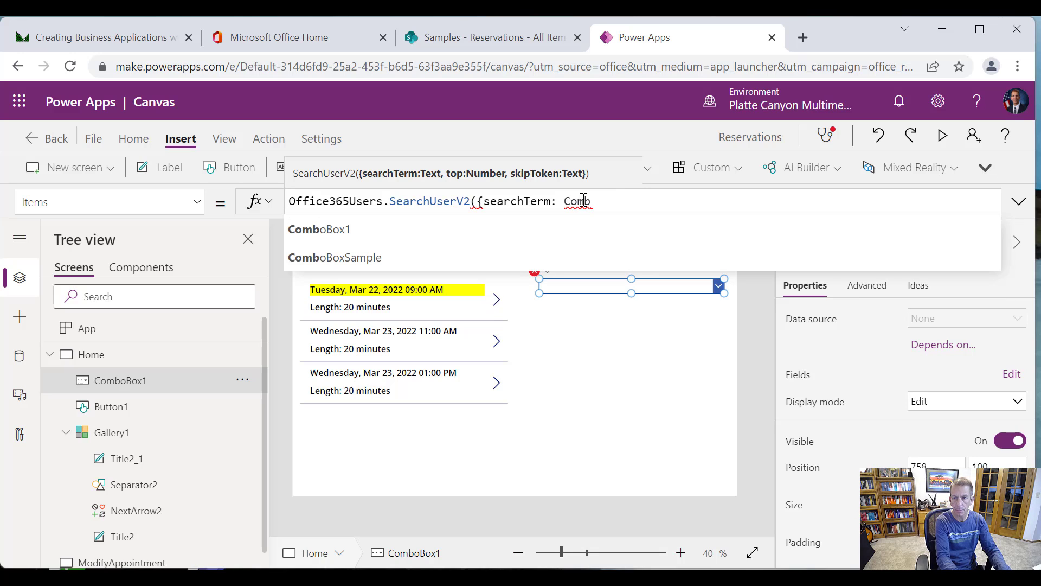
click(432, 230)
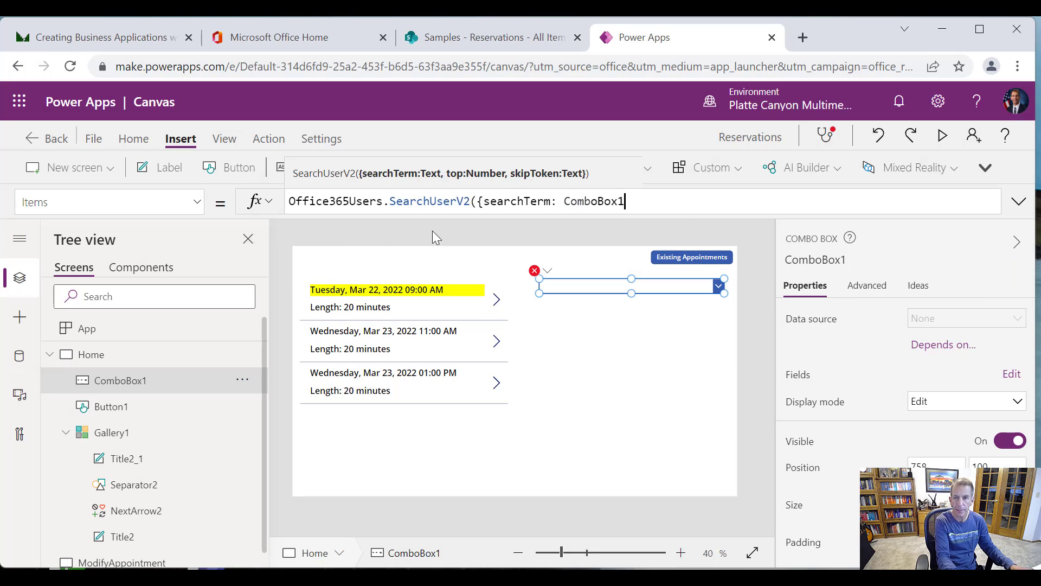
text(.Sea)
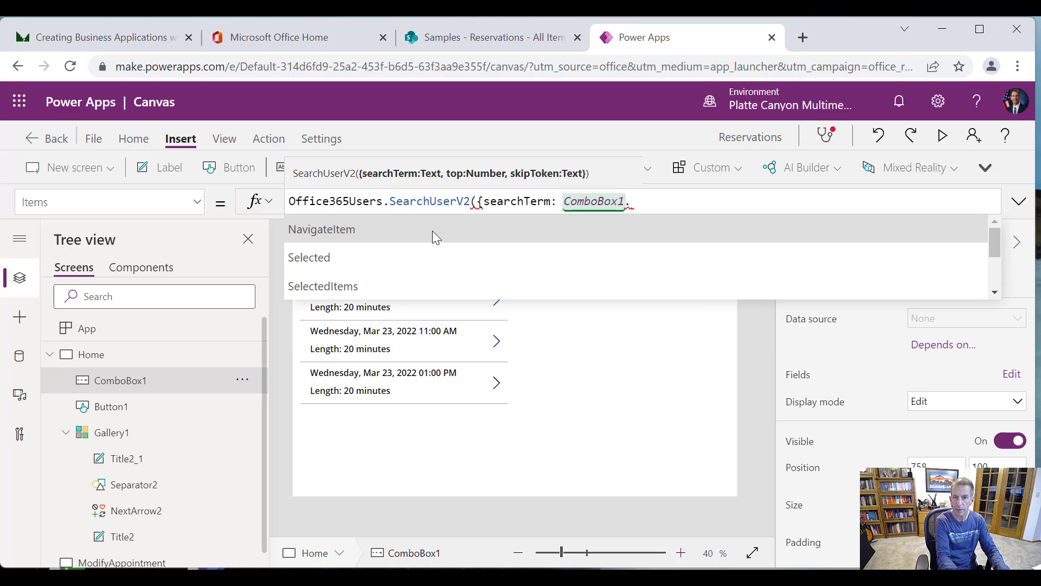
text(rchText)
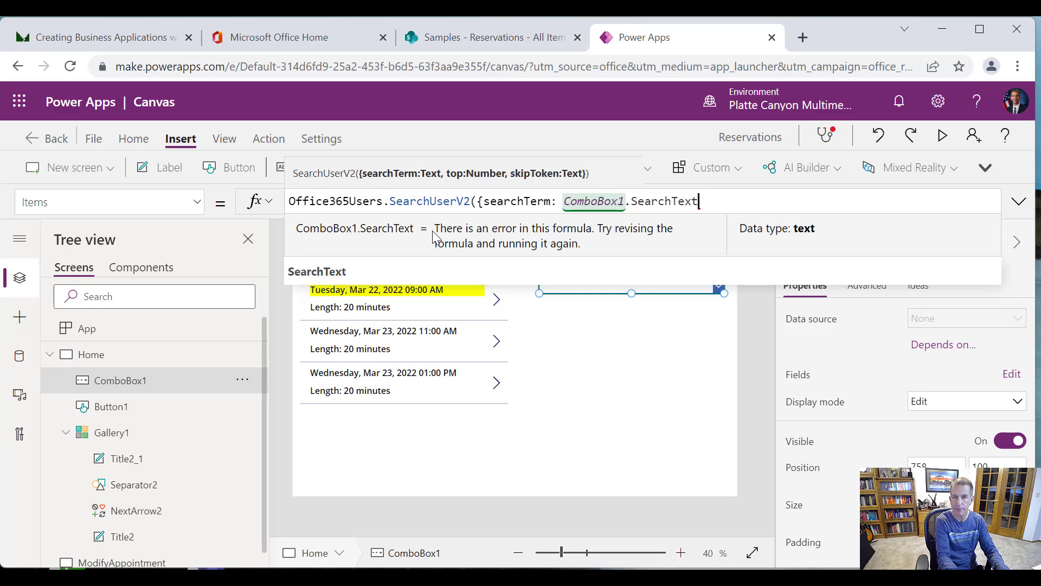
Finish the Items formula with , top:50}) and preview the app.
text(, top:)
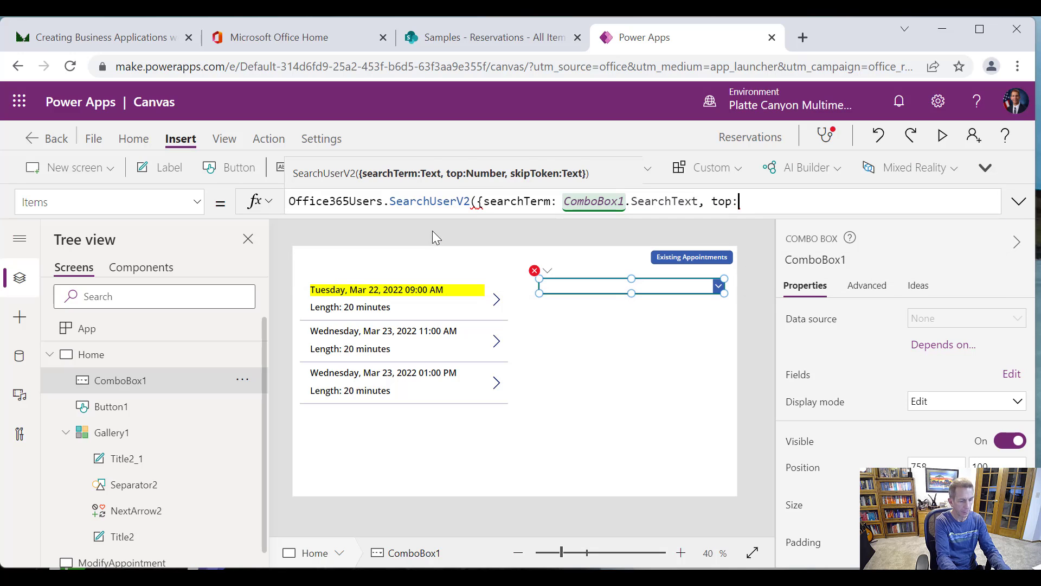
text(50)
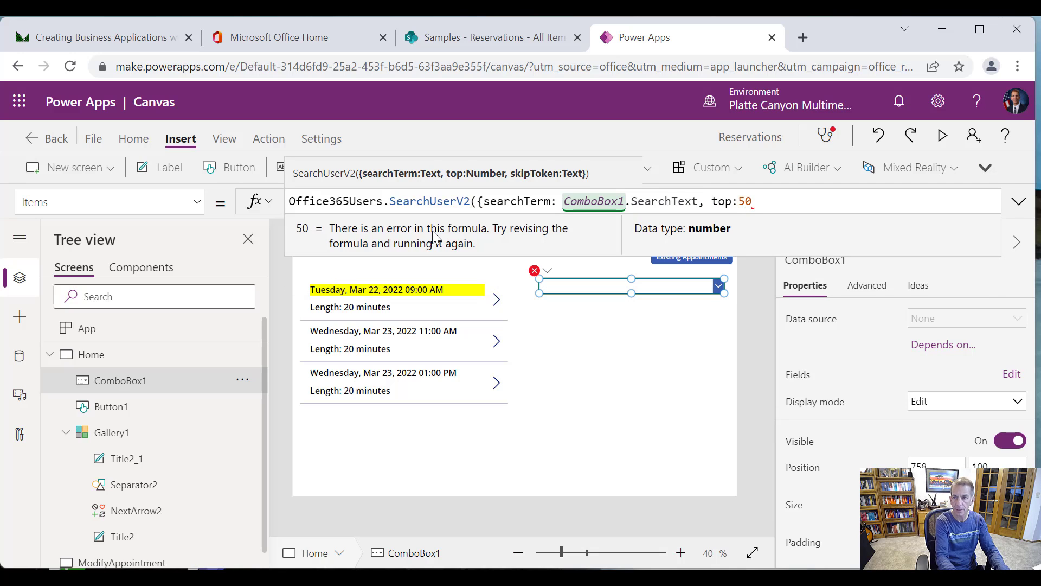
text(})
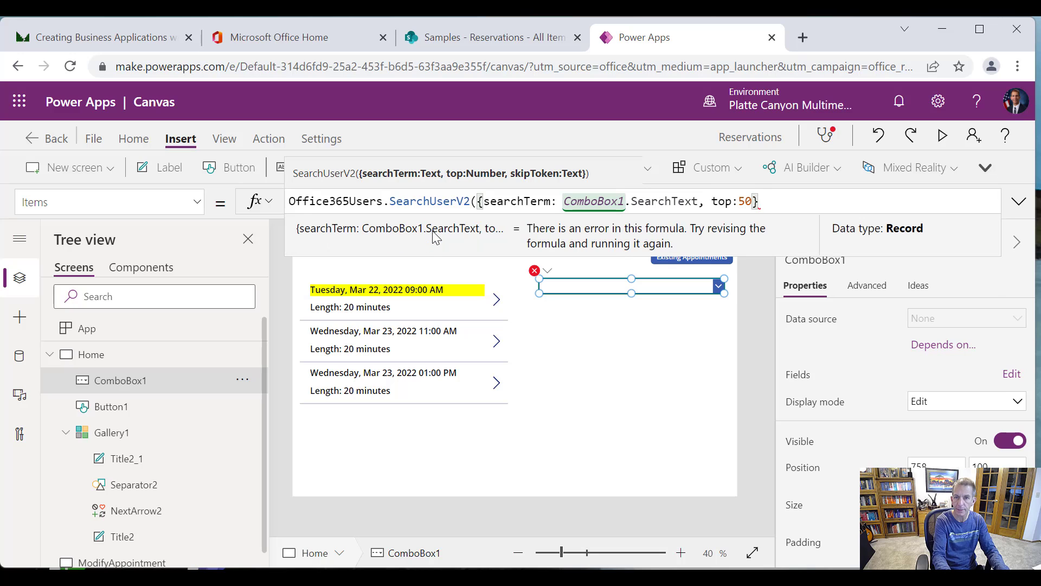
text())
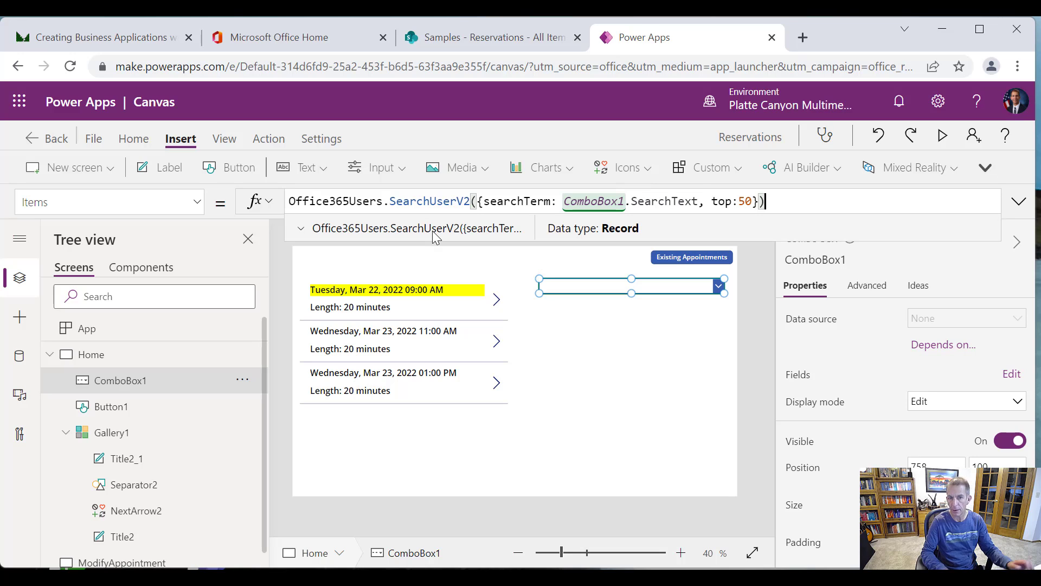
click(943, 136)
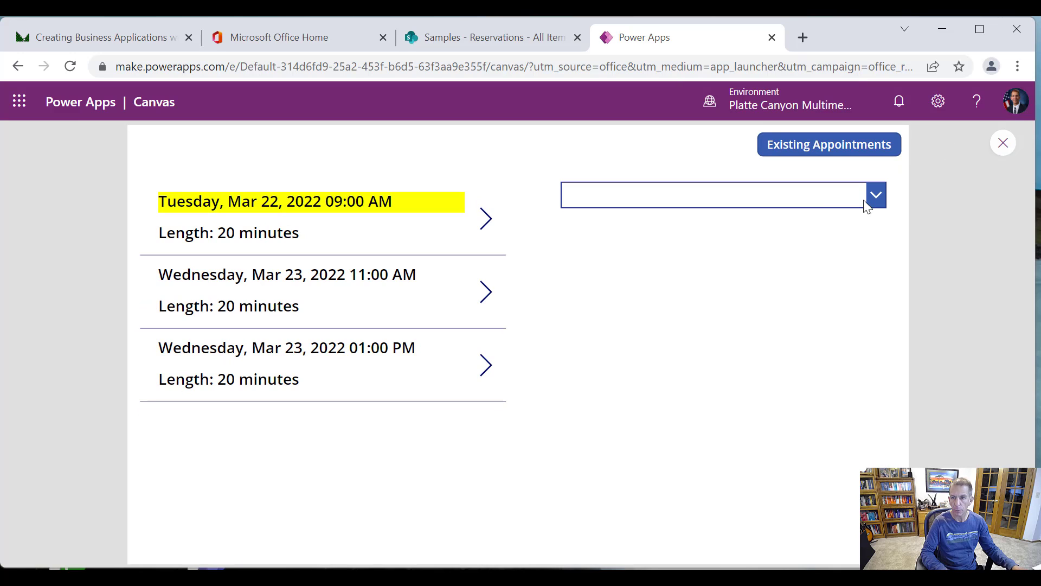
Test the combo box in the app preview by opening its list and toggling its entry.
click(818, 198)
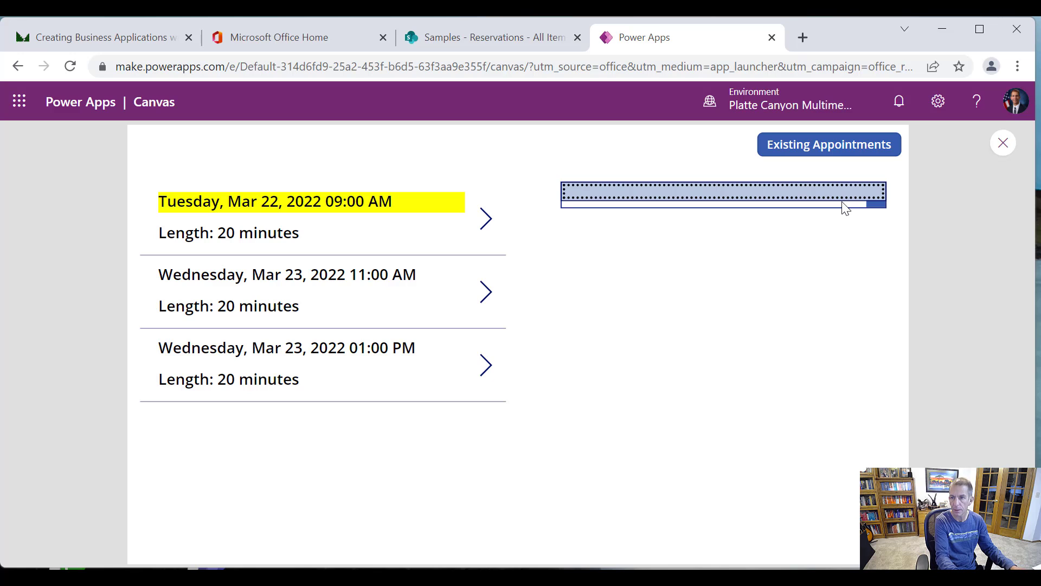
click(831, 194)
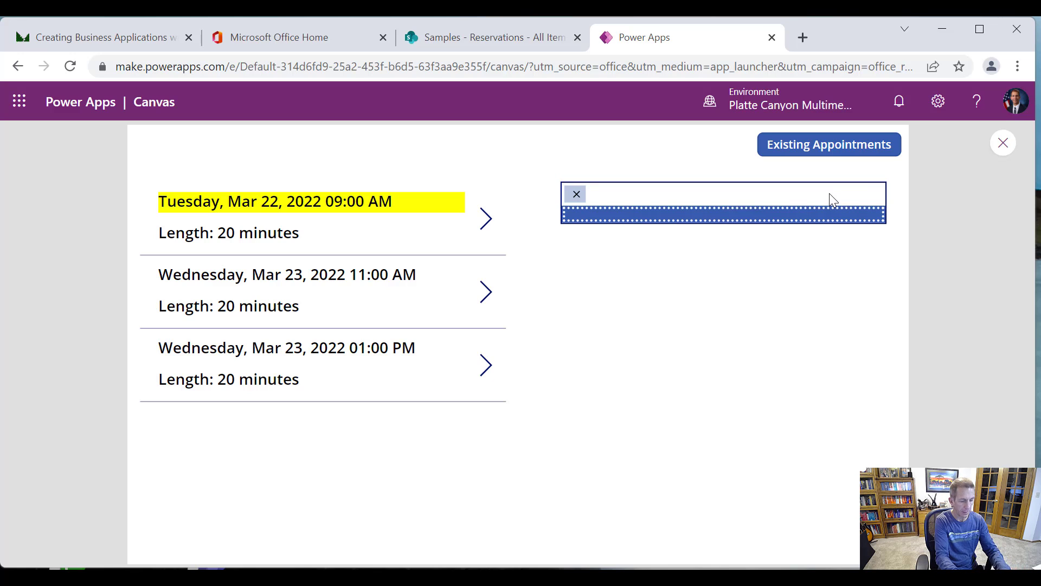
click(705, 212)
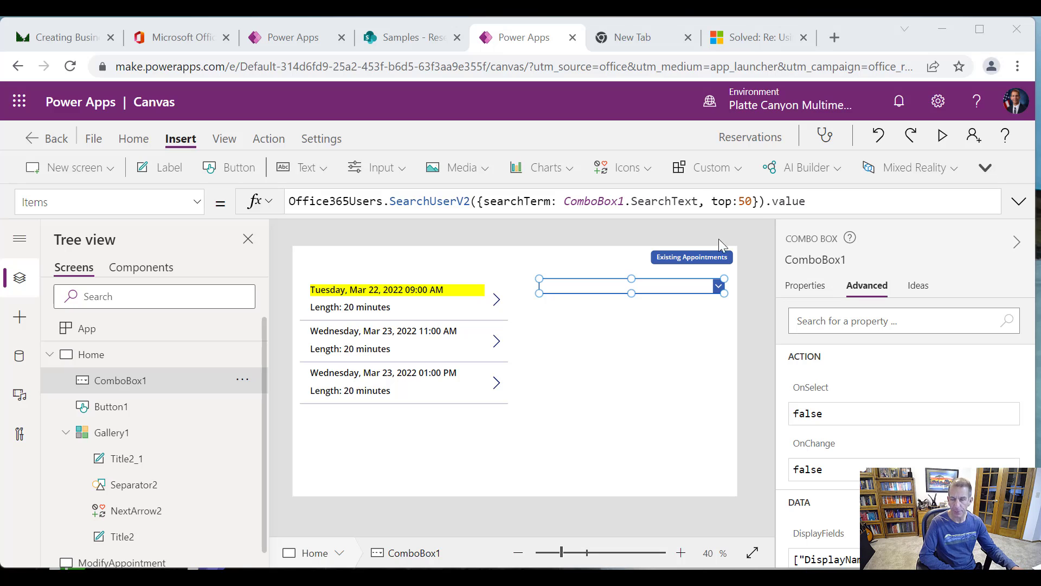
Examine the .value suffix of the combo box's Items formula and its DisplayFields and SearchFields properties.
drag(766, 202, 825, 202)
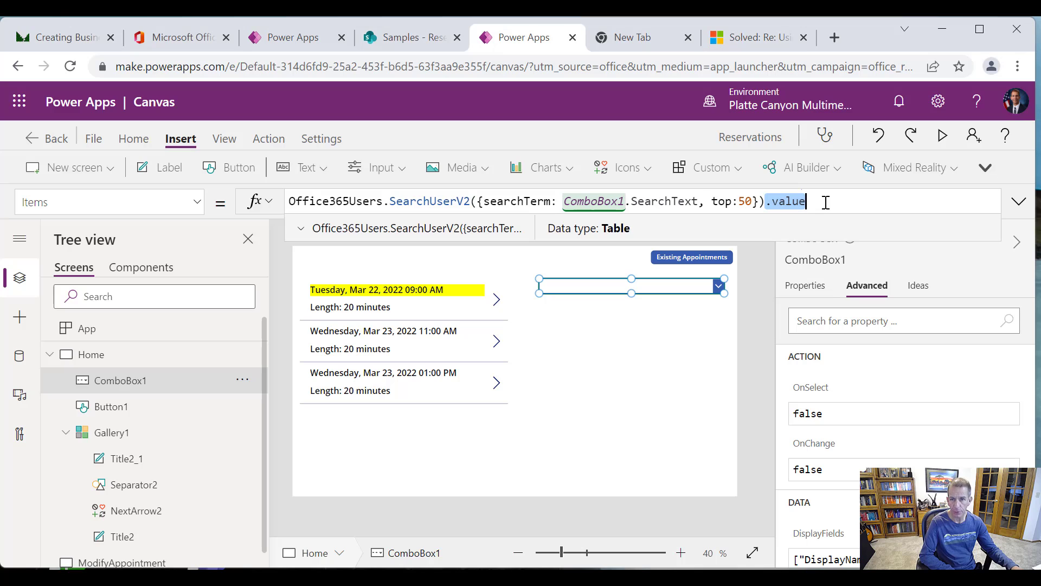
click(825, 202)
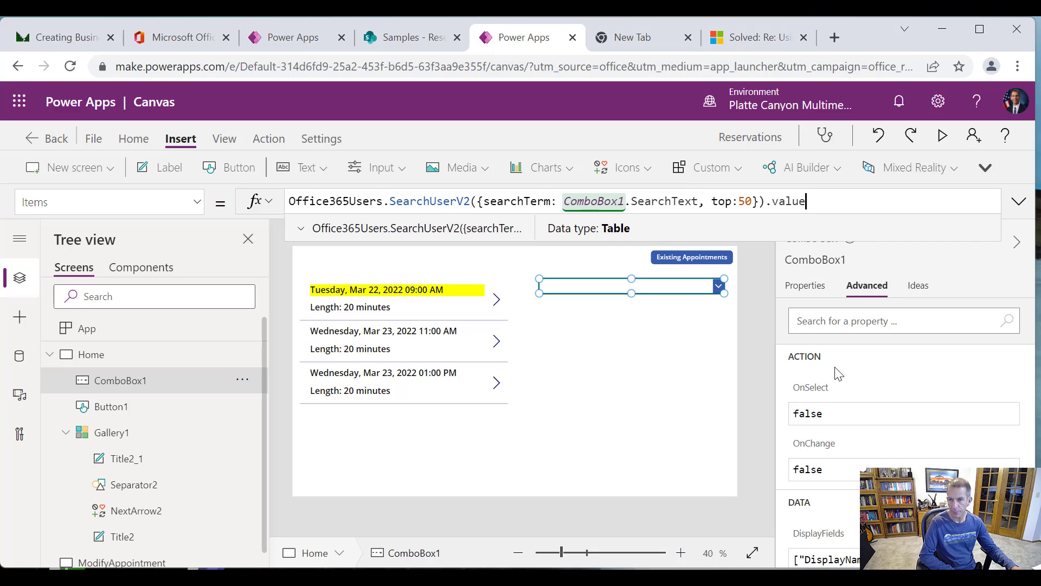
click(986, 424)
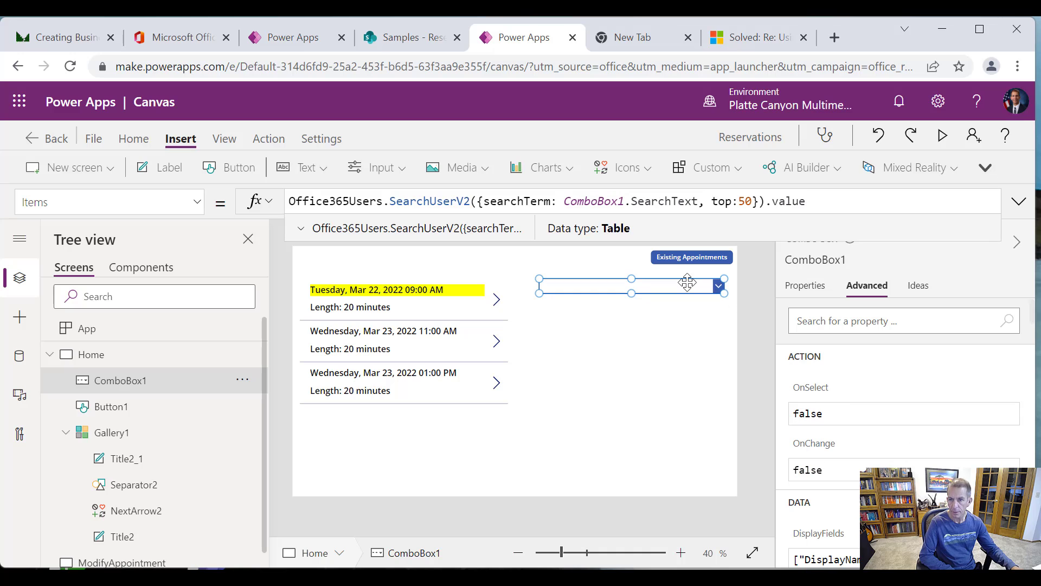
click(812, 289)
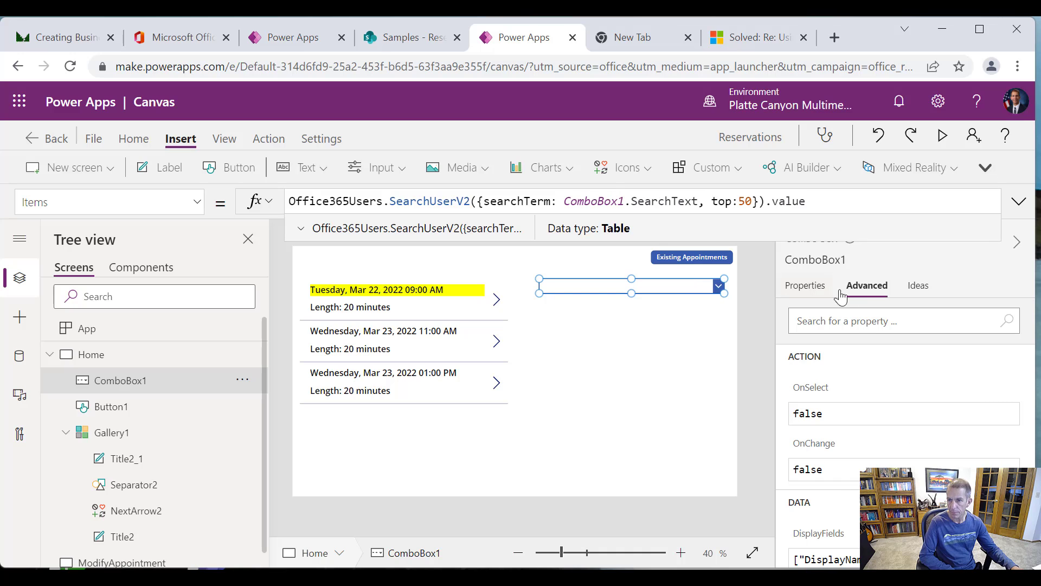
click(879, 293)
scroll(1020, 383, down, 5)
scroll(1020, 384, up, 5)
drag(1033, 327, 1033, 340)
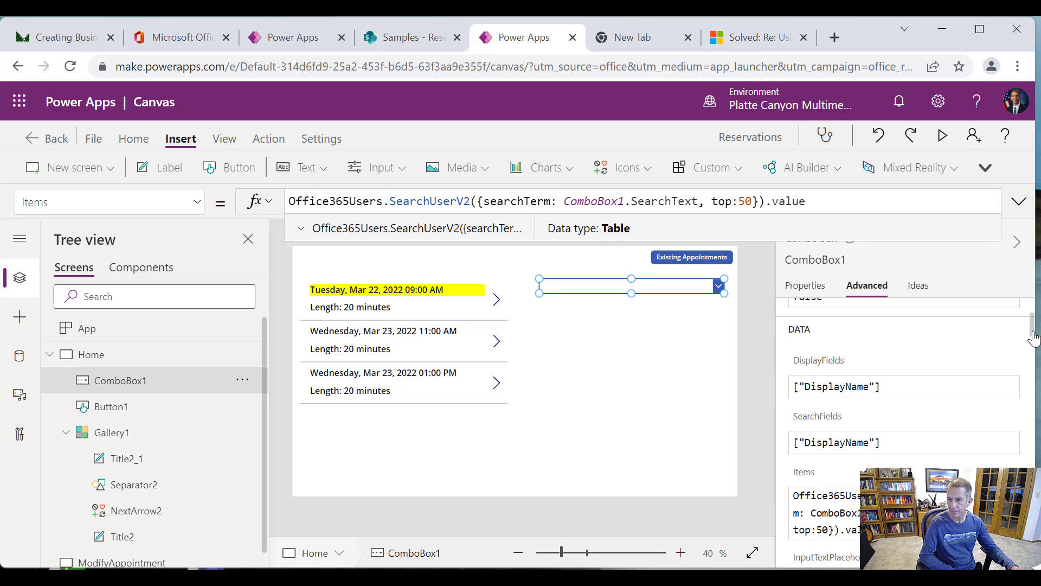
click(923, 382)
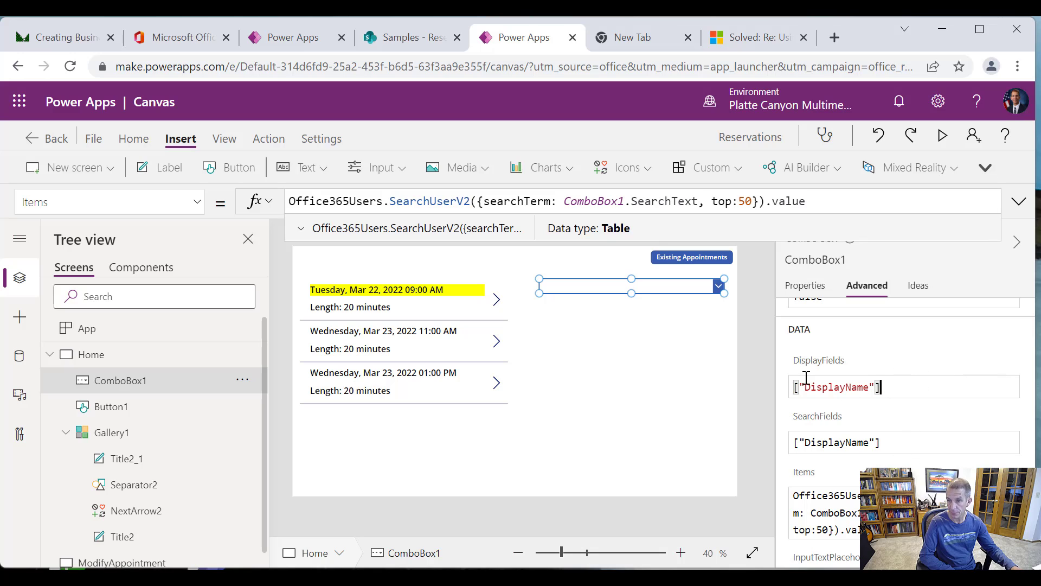
click(915, 448)
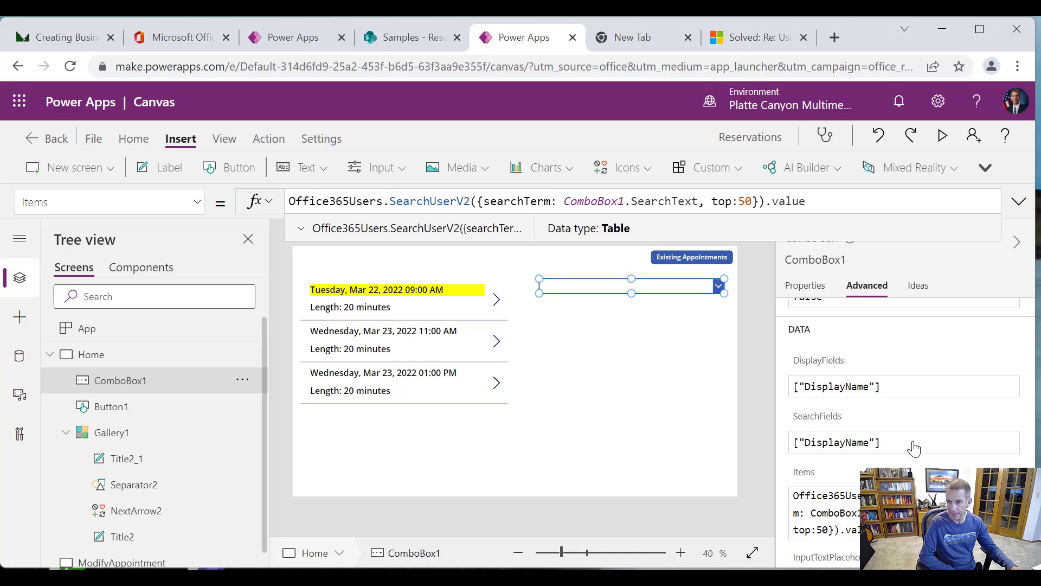
Set the combo box's IsSearchable property to true.
scroll(1027, 349, down, 5)
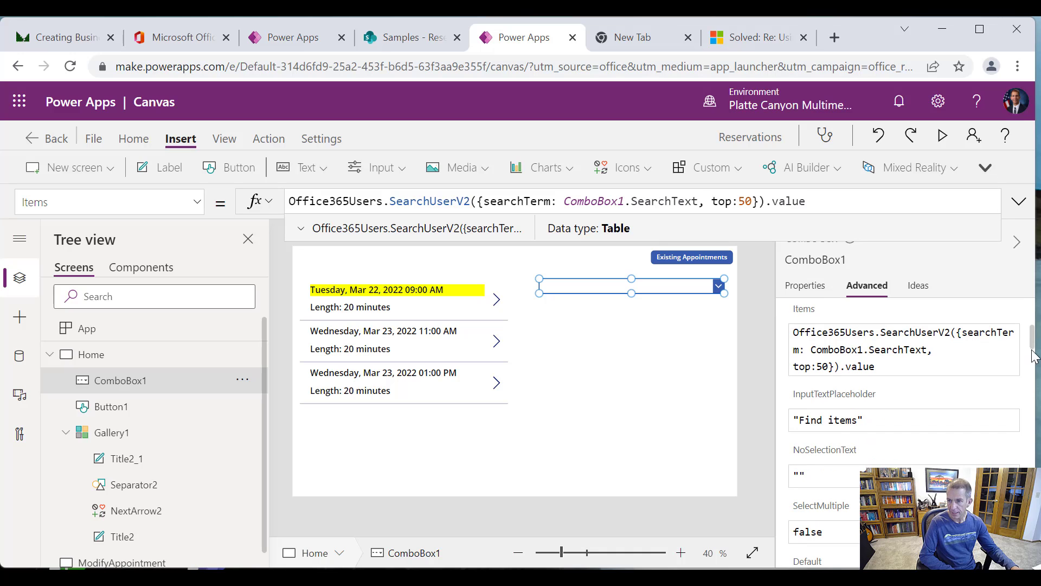
drag(1030, 351, 1030, 352)
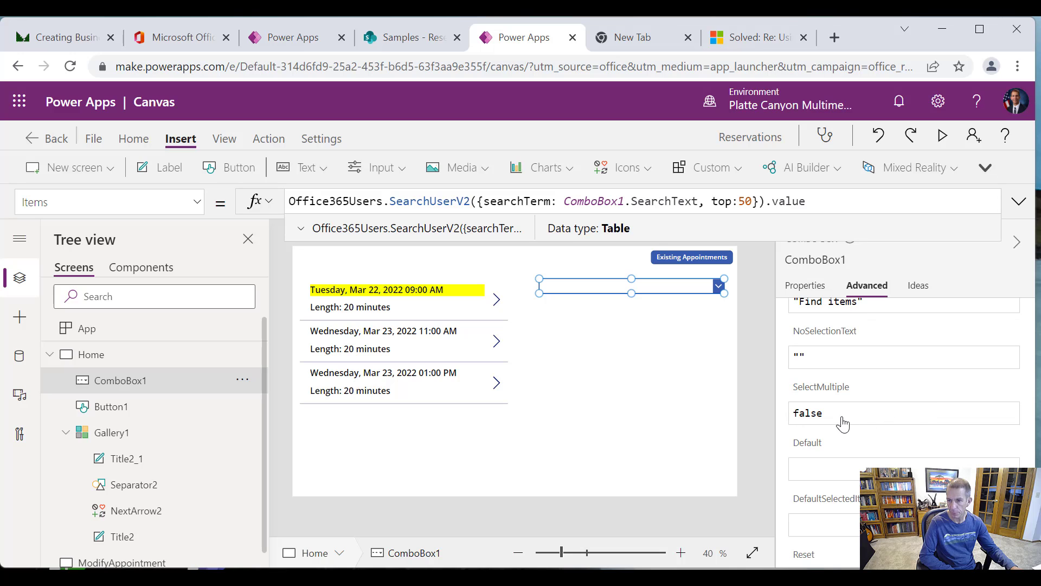
mouse_move(1034, 353)
mouse_down()
mouse_move(1033, 388)
mouse_move(1002, 411)
mouse_move(1032, 396)
mouse_move(1032, 369)
mouse_up()
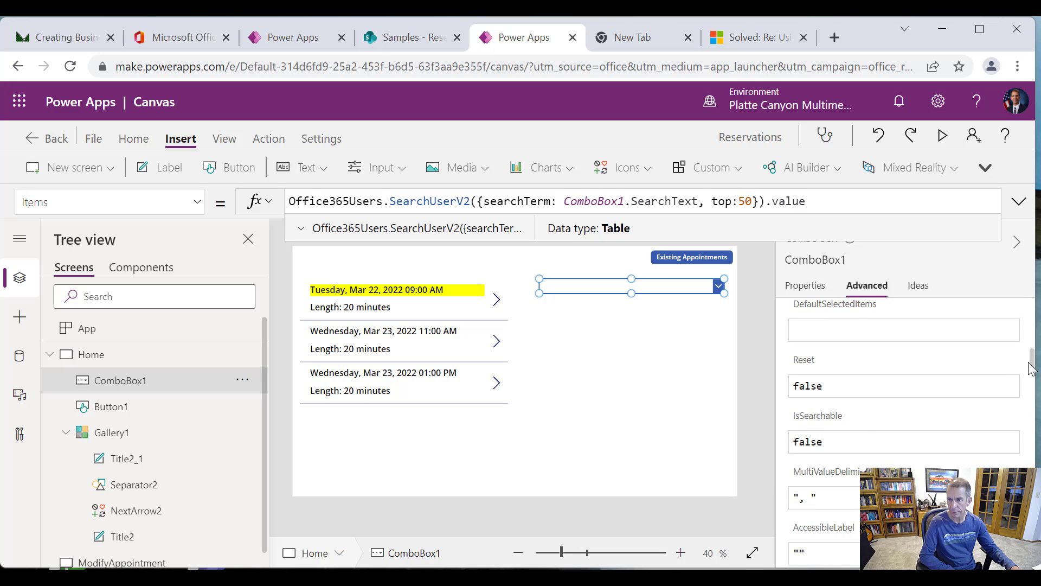
drag(841, 440, 774, 439)
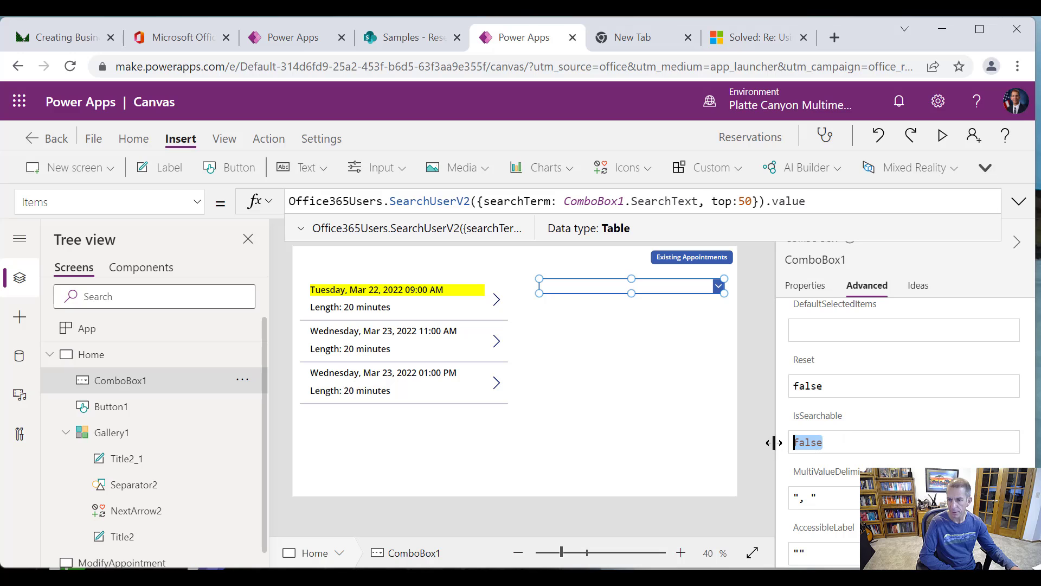
text(true)
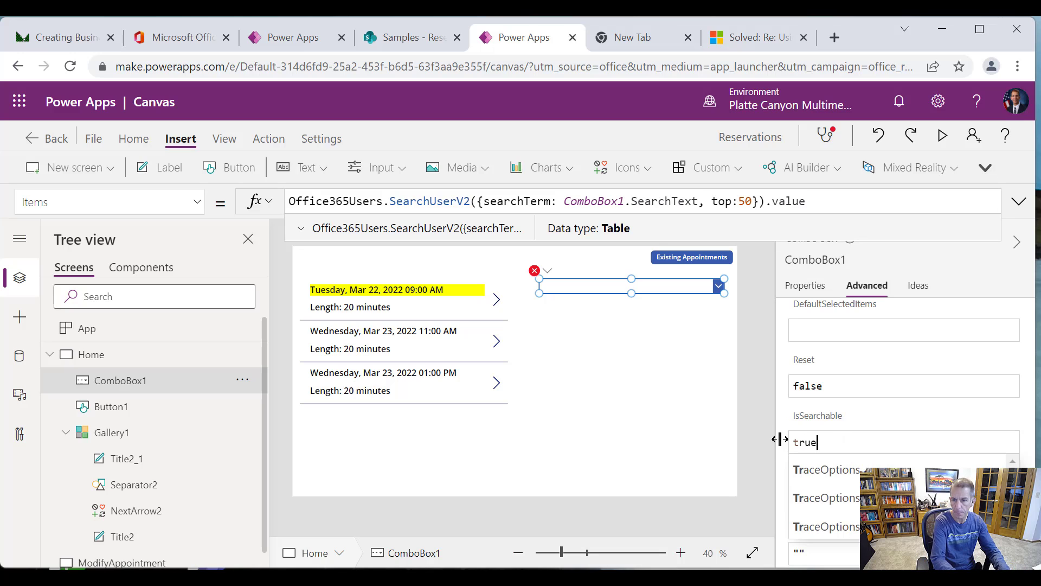
click(816, 465)
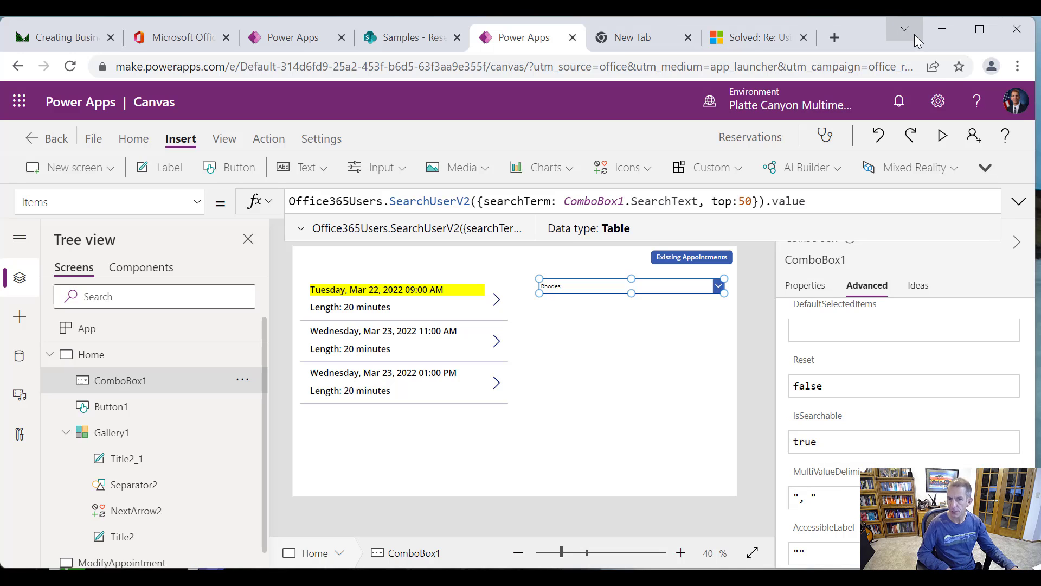
Preview the app, replace the combo box's search text with a user's first name, choose the matching user, and close the preview.
click(945, 135)
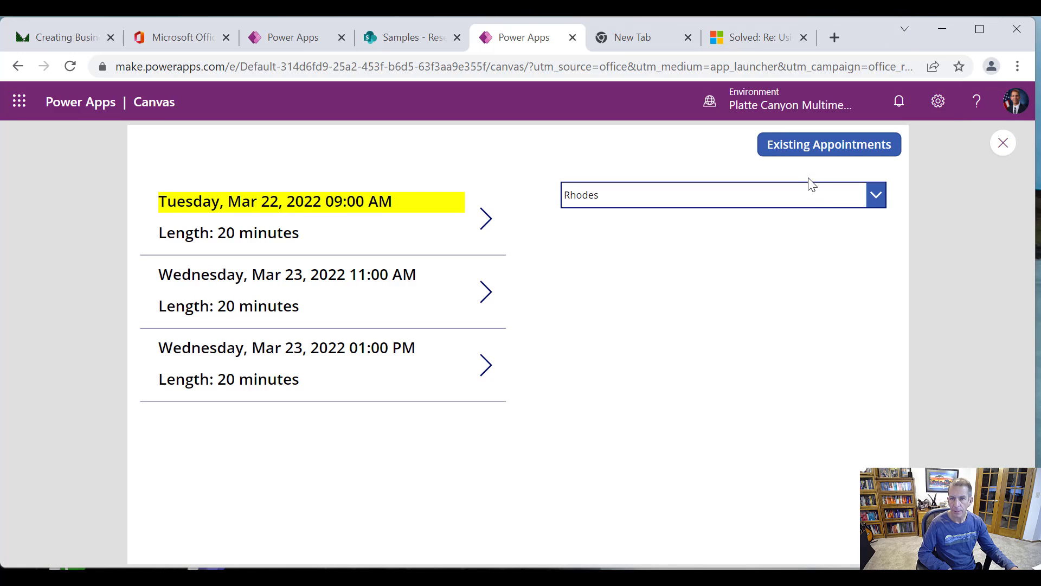
click(813, 191)
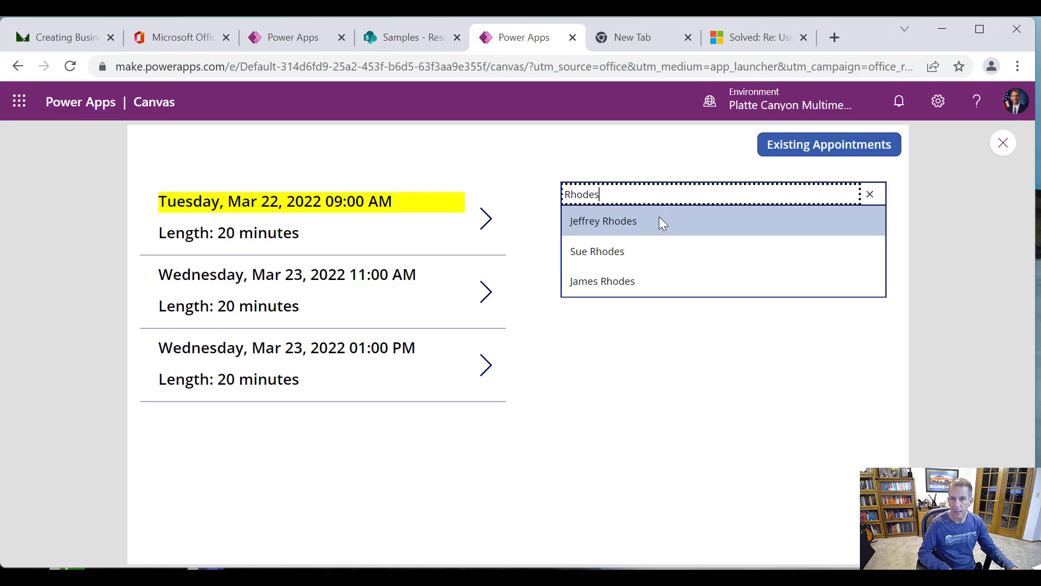
drag(641, 194, 488, 214)
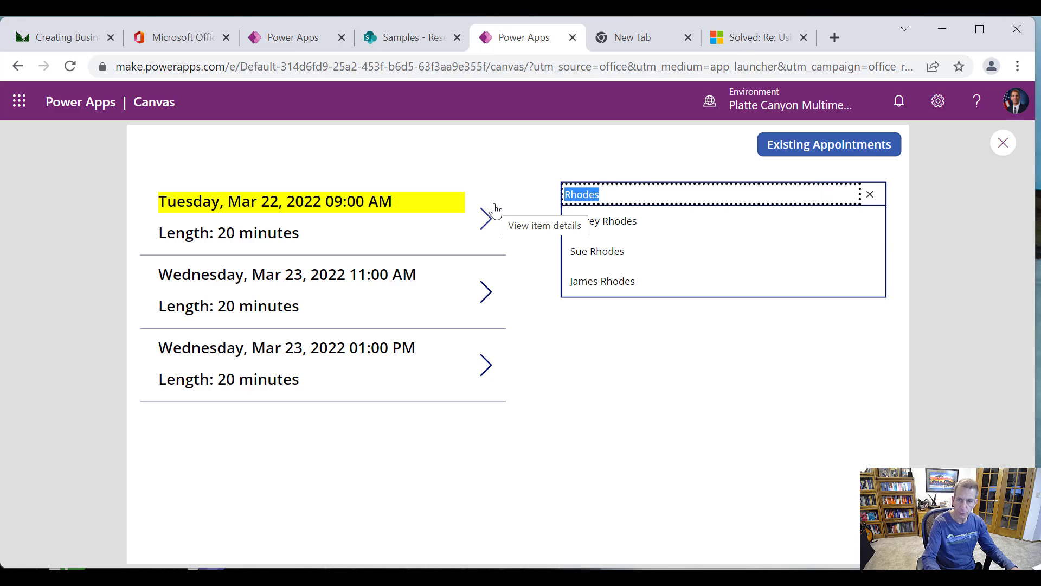
key(BackSpace)
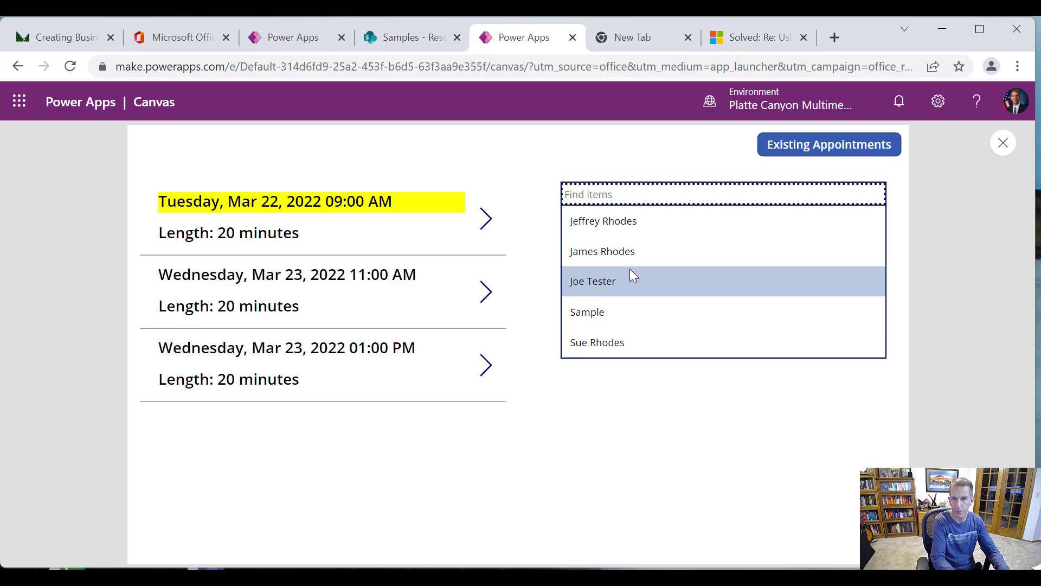
text(Sue)
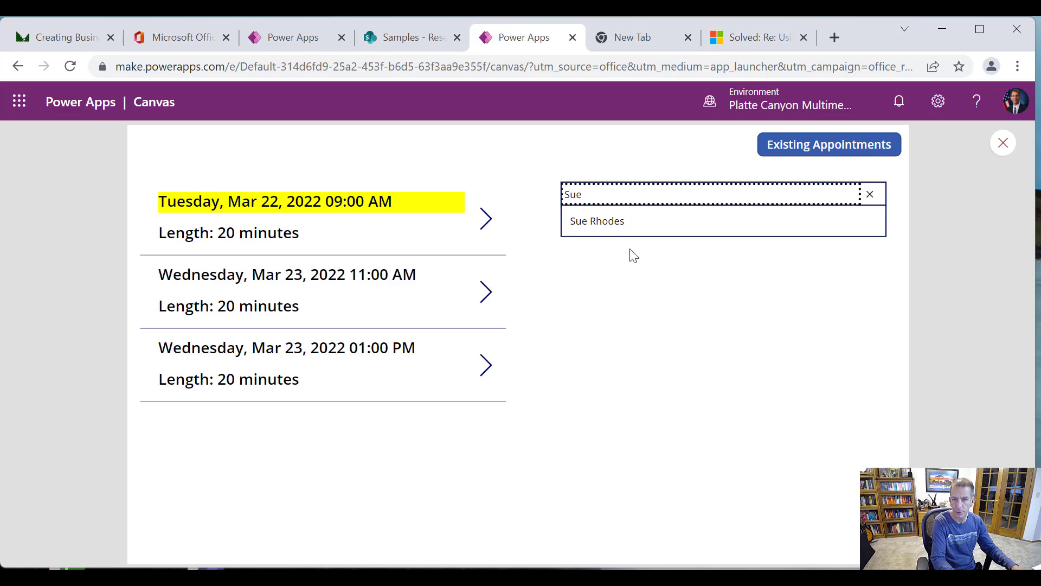
click(610, 226)
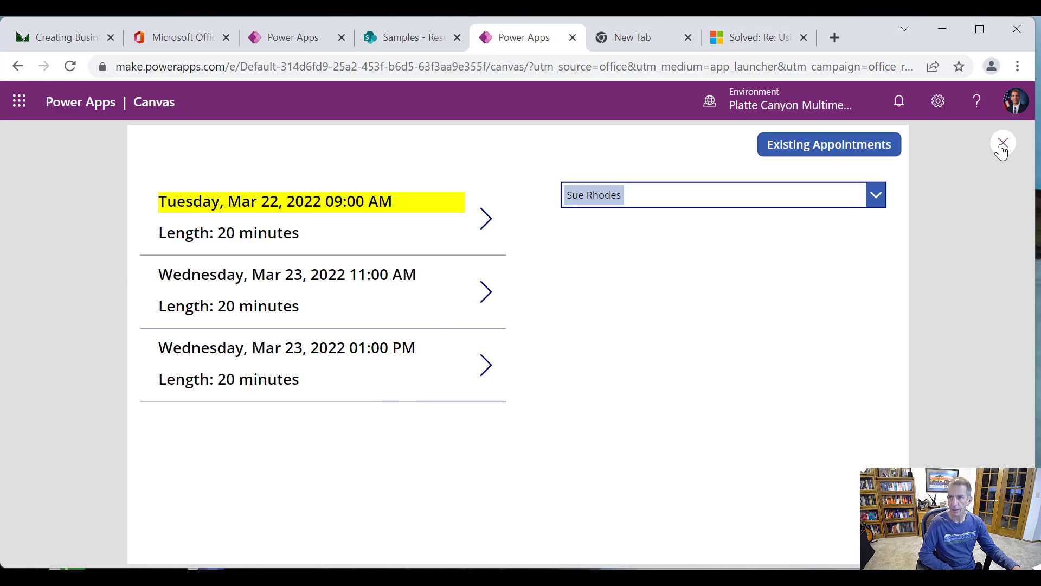
click(1003, 144)
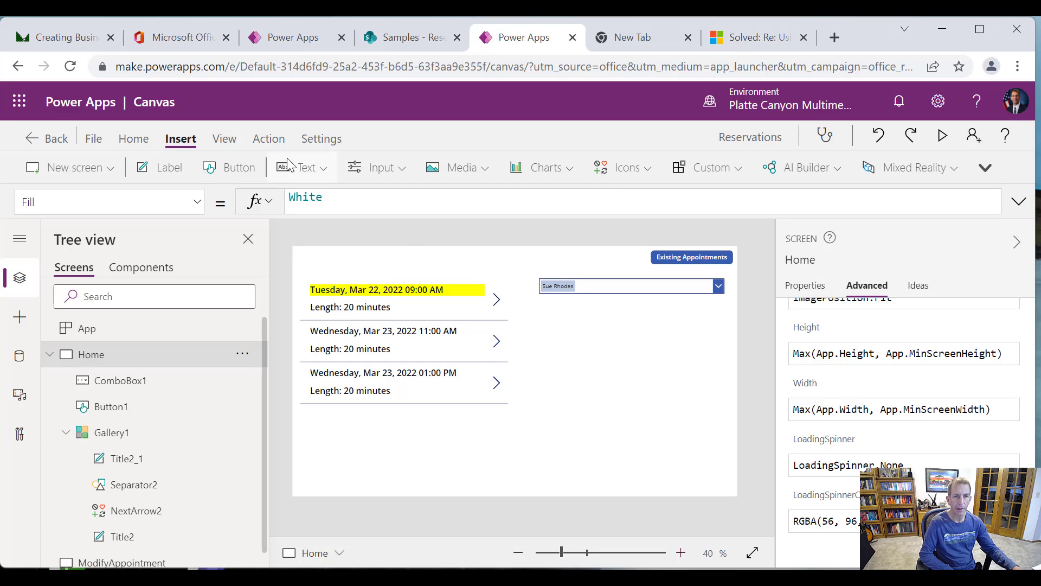
Add a label reading "Participant" above the combo box on the Home screen.
click(179, 167)
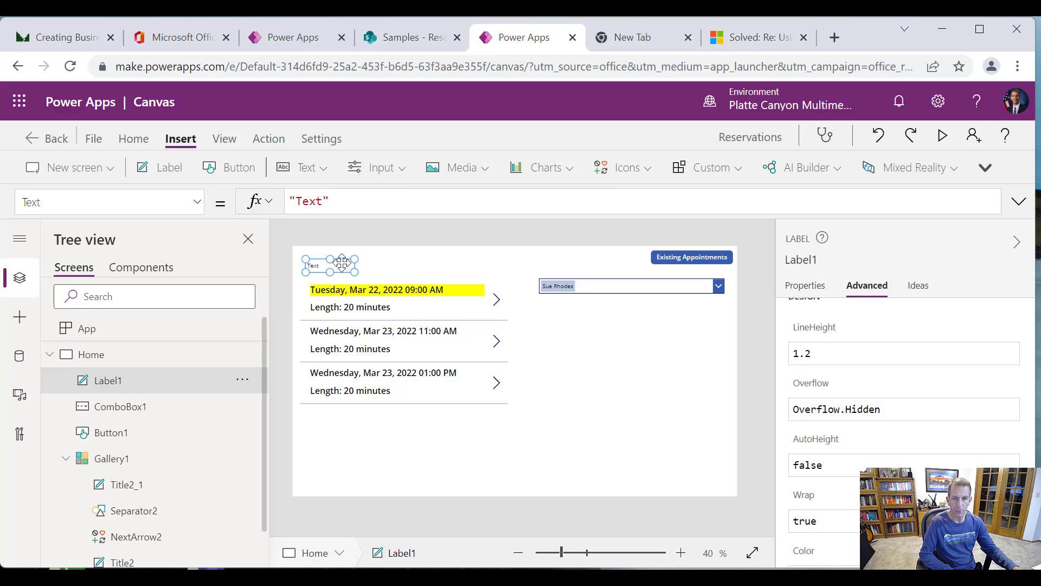
drag(342, 263, 576, 261)
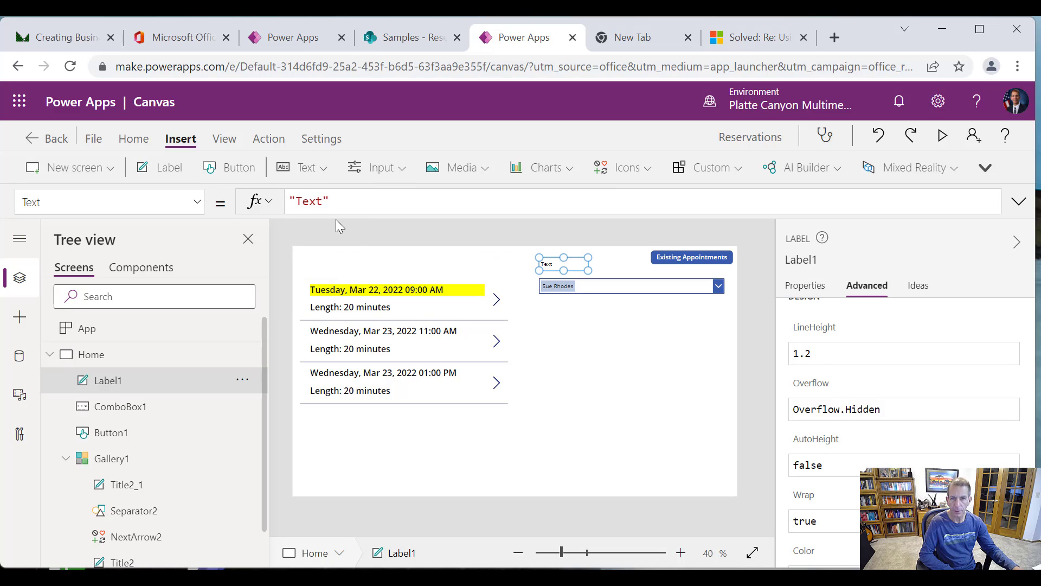
double_click(308, 202)
text(Par)
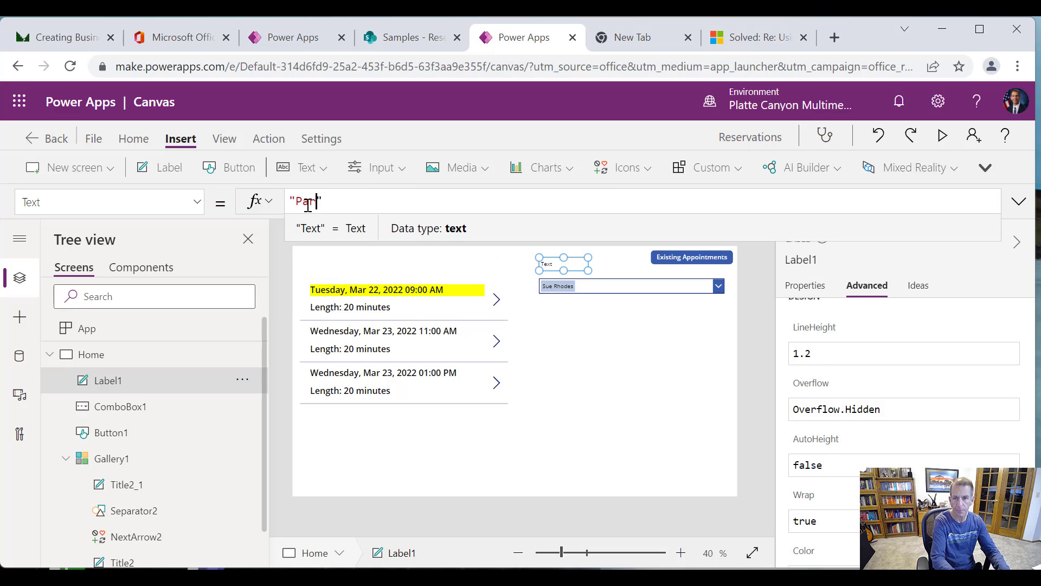
text(tic)
text(ipant)
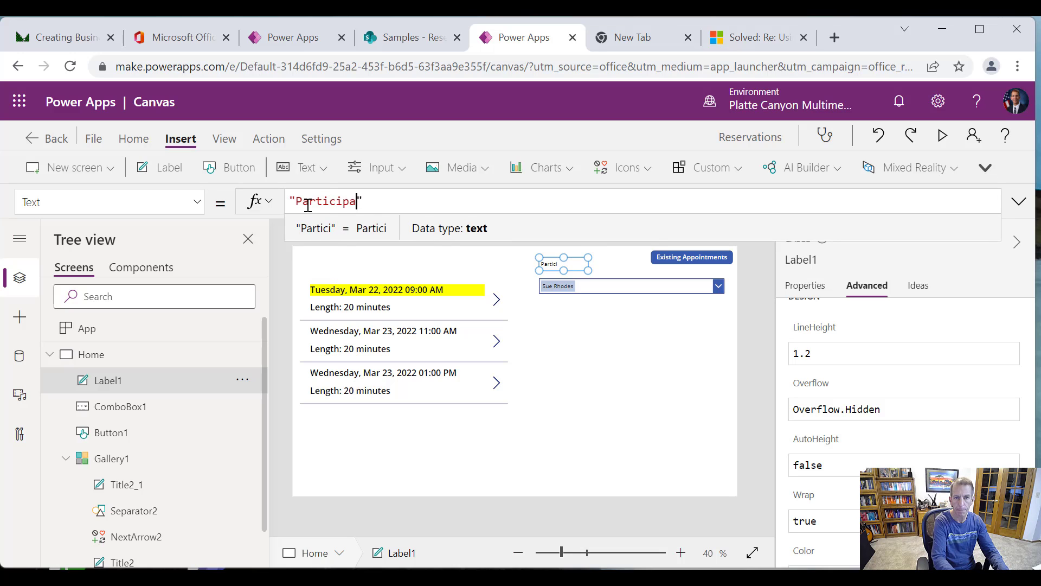
click(593, 314)
Duplicate the Participant label, place the copy just below the combo box, and set its text to "Subject".
click(566, 264)
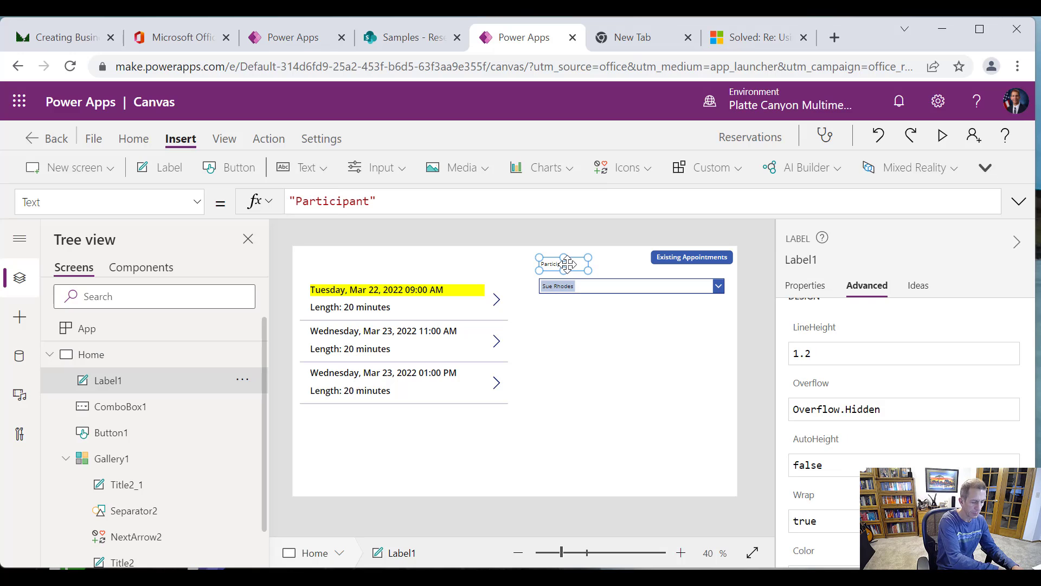
key(ctrl+c)
key(ctrl+v)
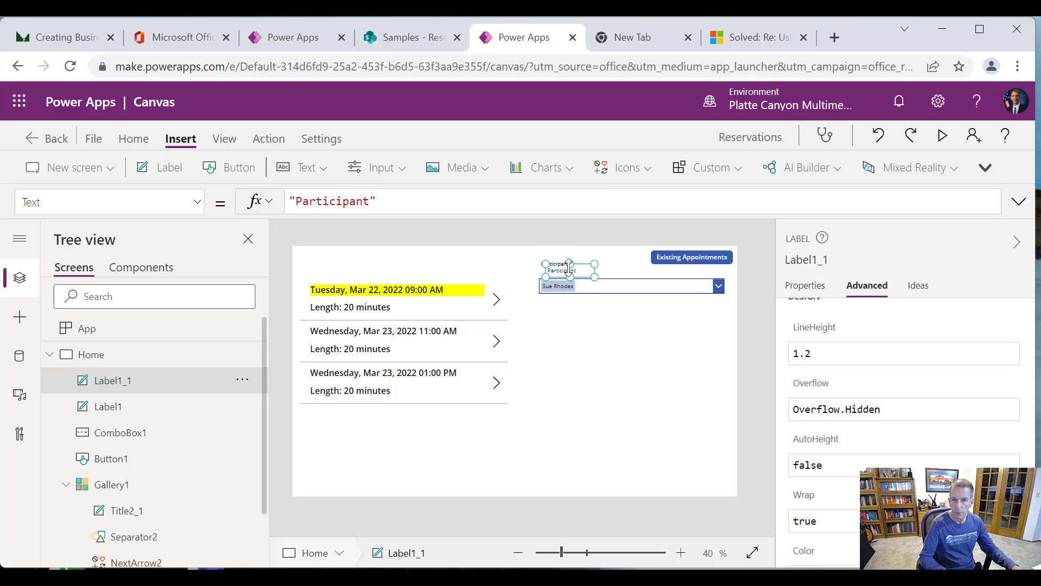
drag(568, 263, 559, 308)
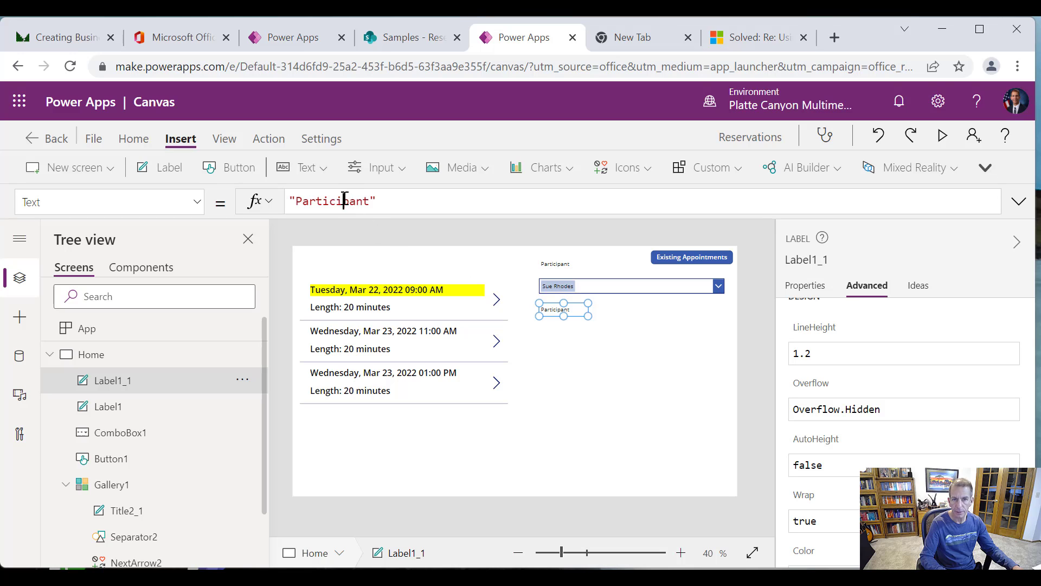
double_click(348, 201)
text(Subject)
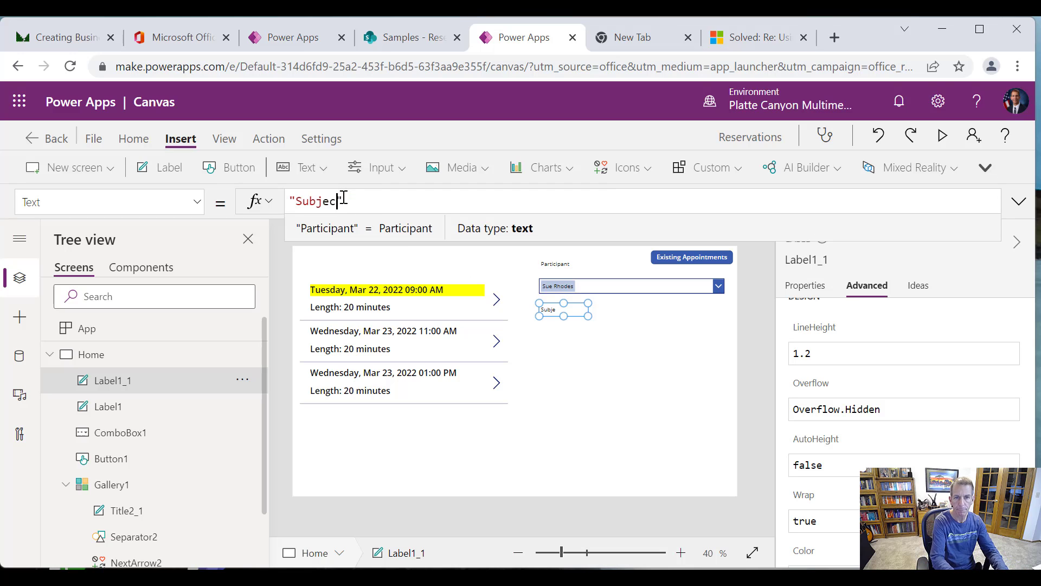
click(580, 360)
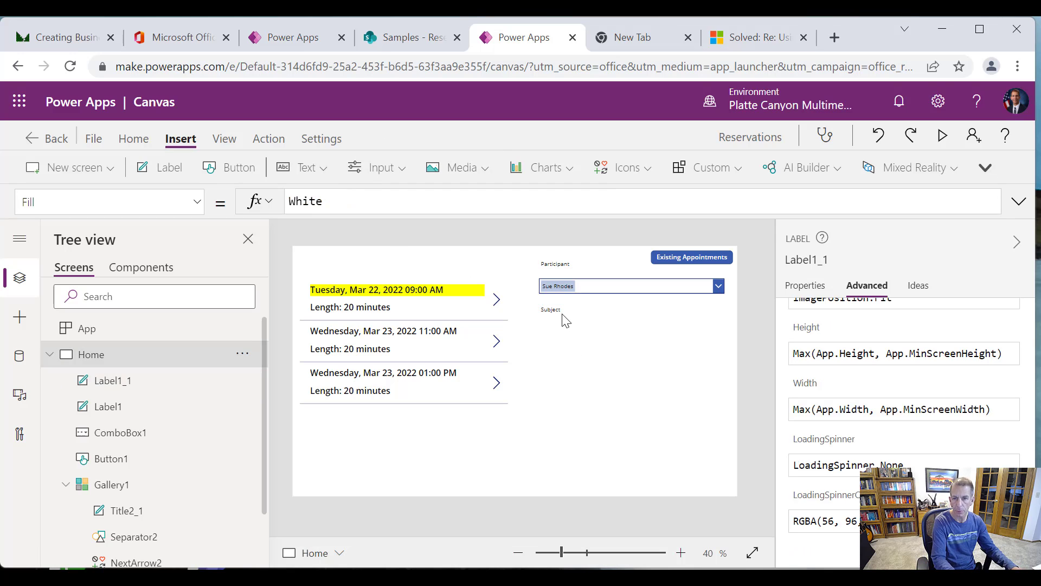
Duplicate the Subject label, place the copy well below it in line with the other labels, and set its text to "Comments".
click(562, 308)
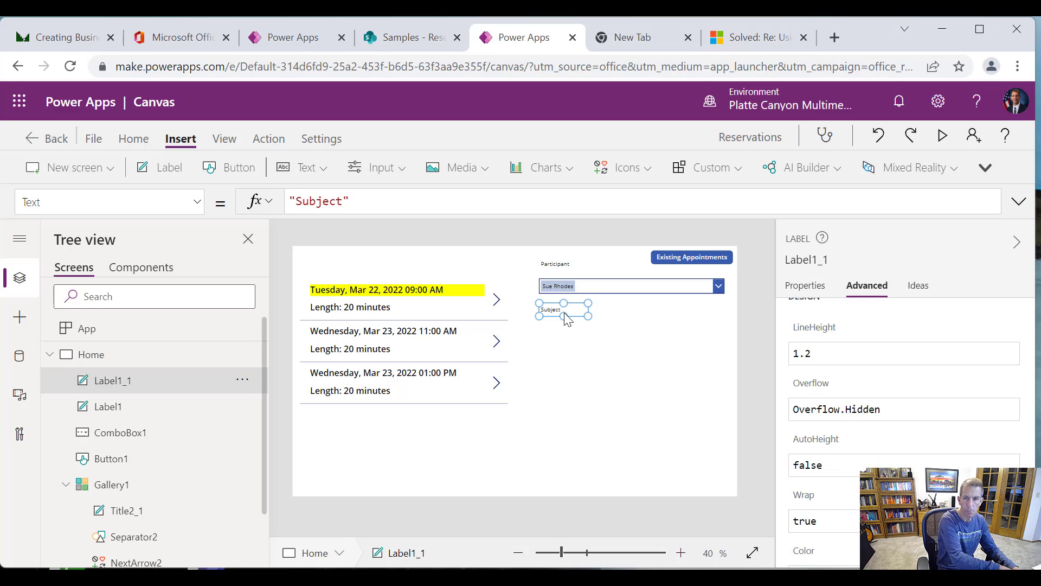
key(ctrl+v)
drag(562, 310, 559, 374)
drag(559, 374, 559, 375)
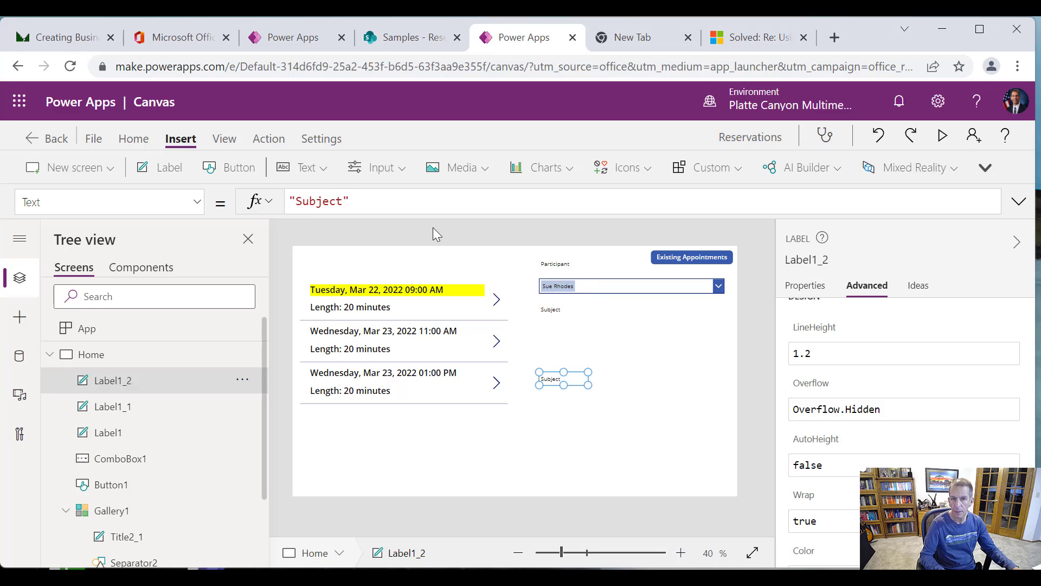
double_click(321, 196)
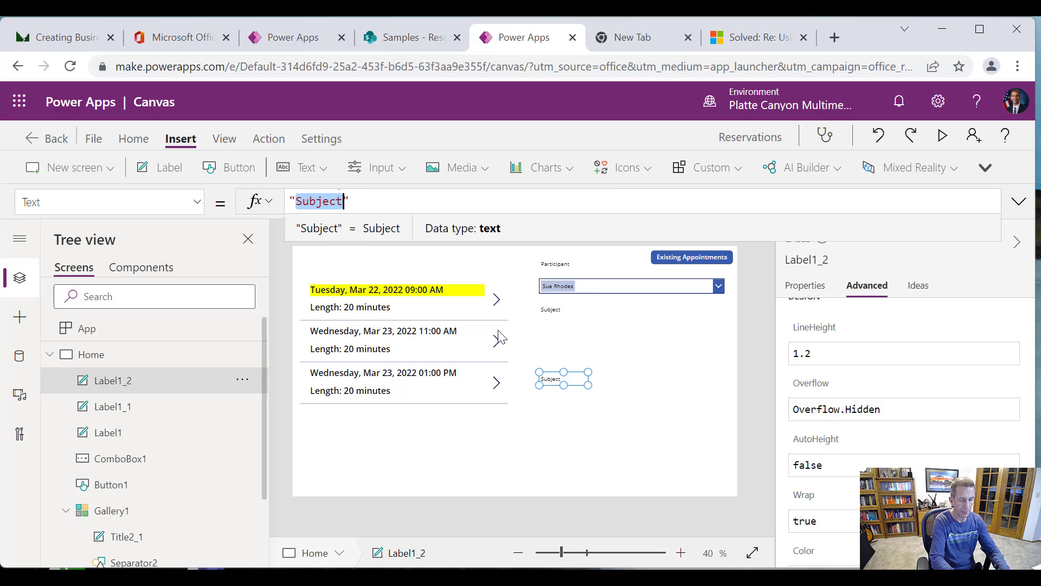
text(Comments)
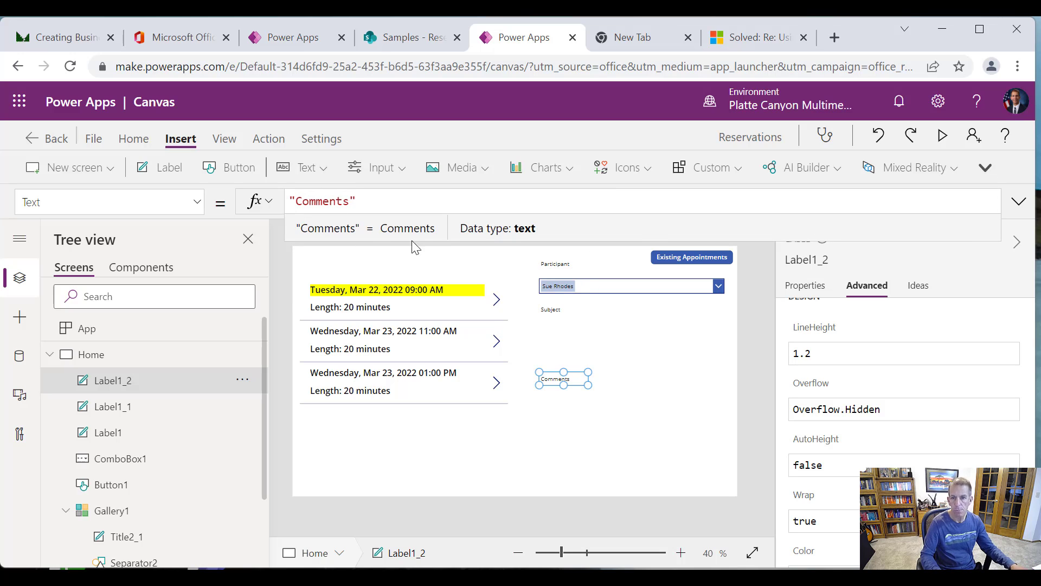
click(581, 331)
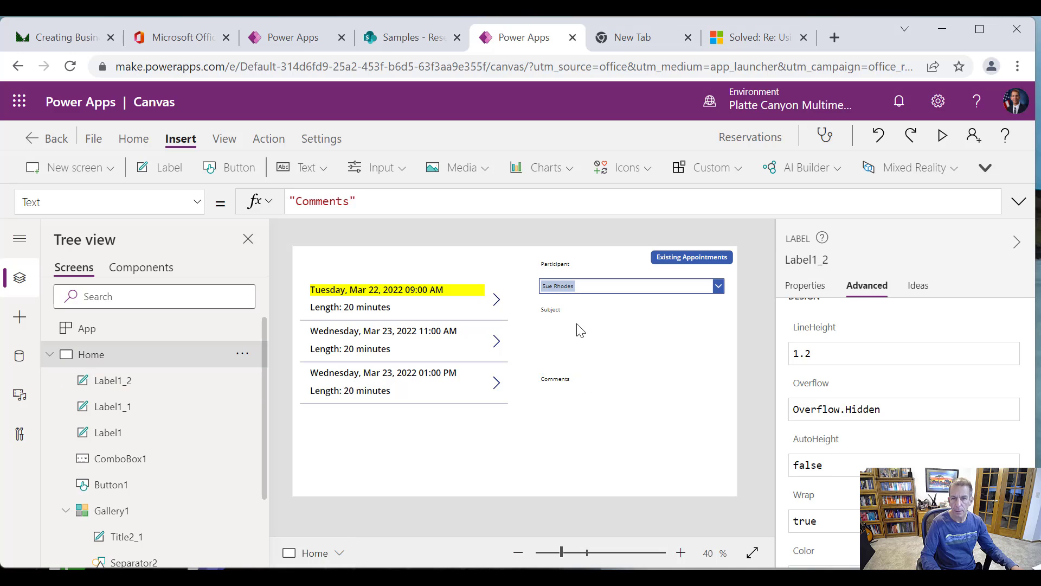
Add a text input directly under the Subject label, sized to match the width of the combo box.
click(317, 170)
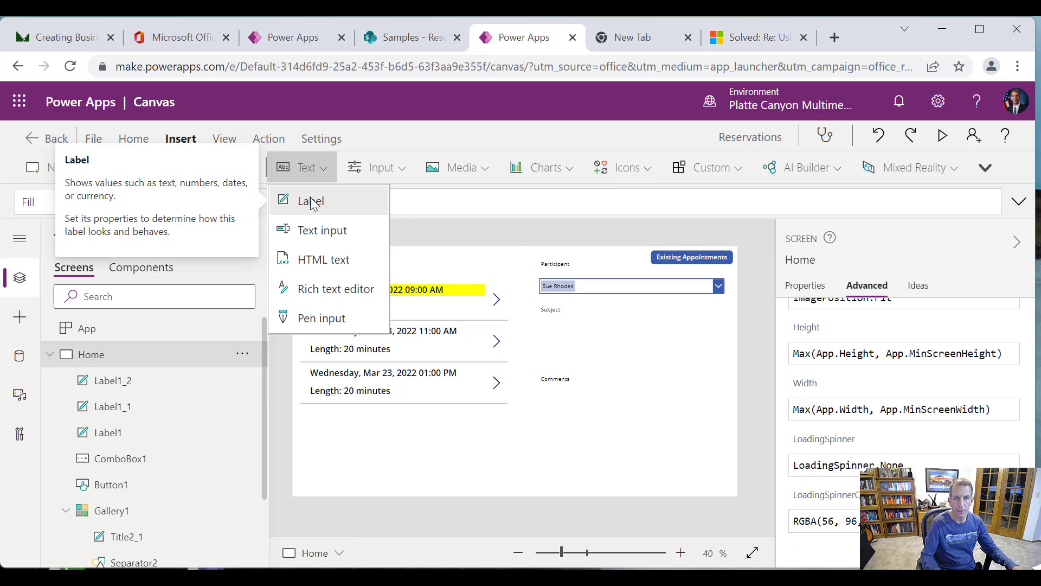
click(322, 232)
drag(347, 266, 723, 321)
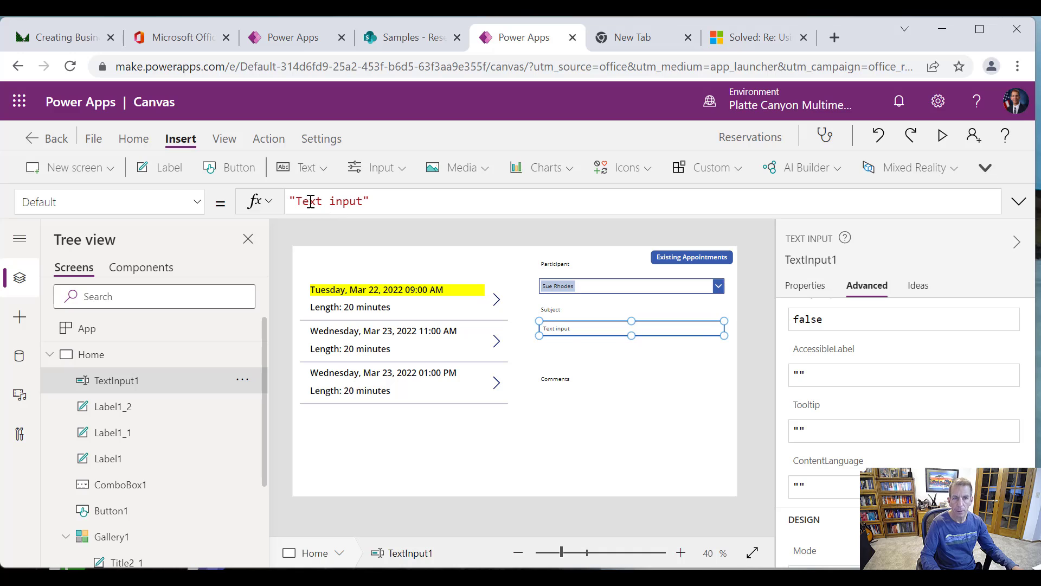
Clear the subject text input's default text and set its HintText to "Enter your subject".
drag(297, 201, 365, 202)
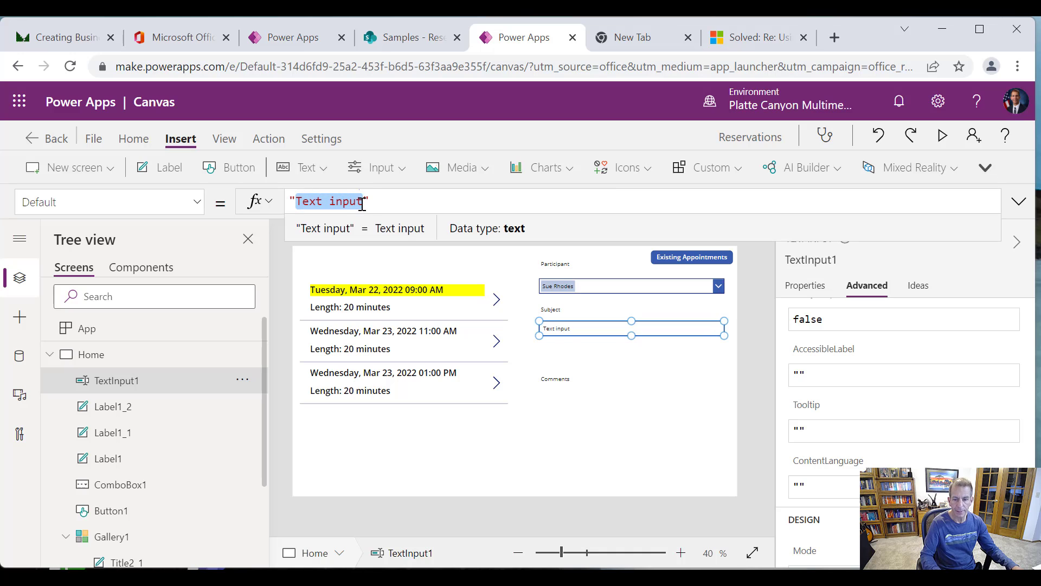
key(BackSpace)
click(196, 204)
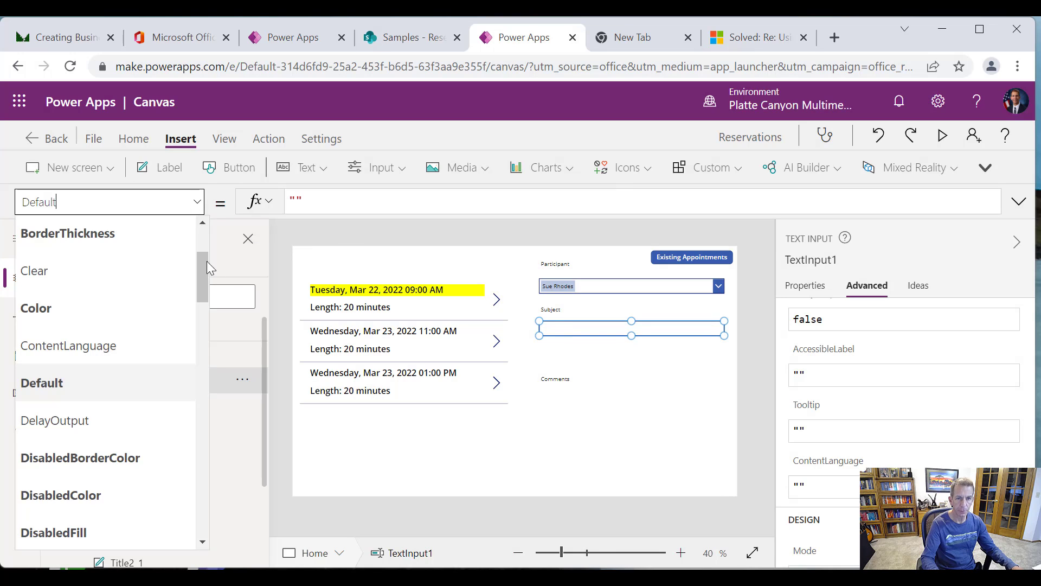
scroll(205, 373, down, 5)
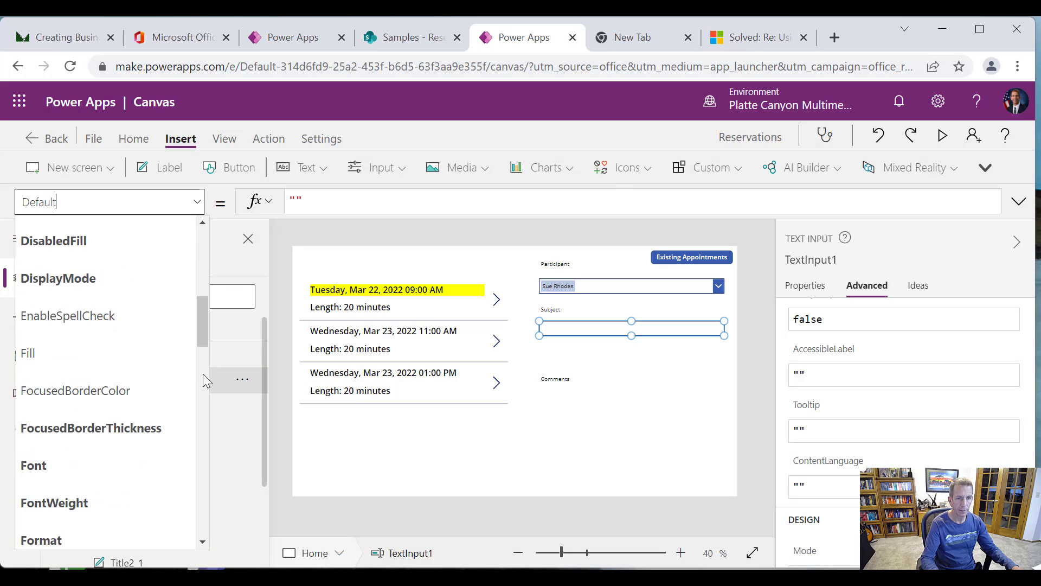
scroll(201, 379, down, 5)
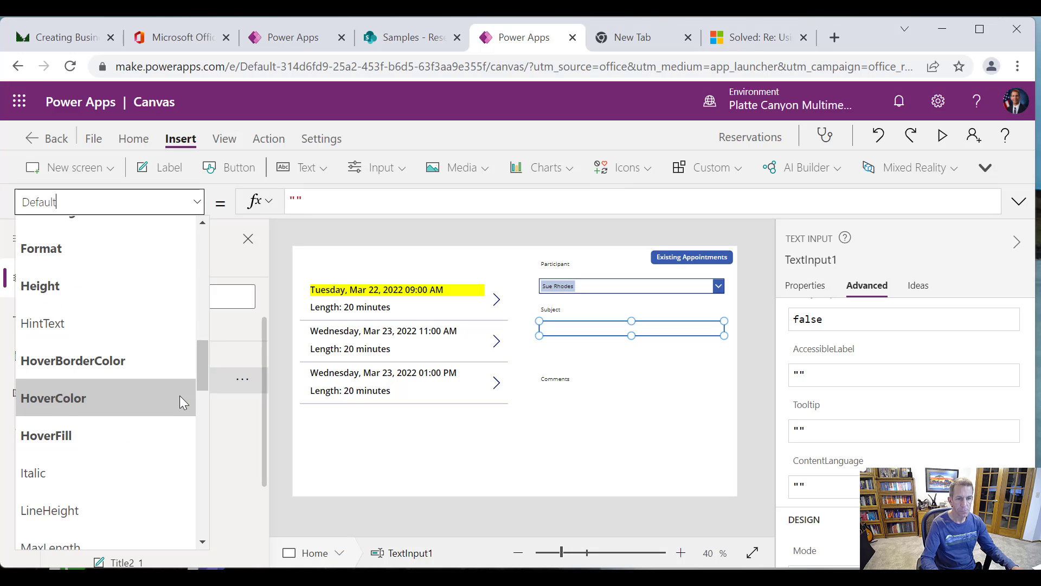
click(115, 325)
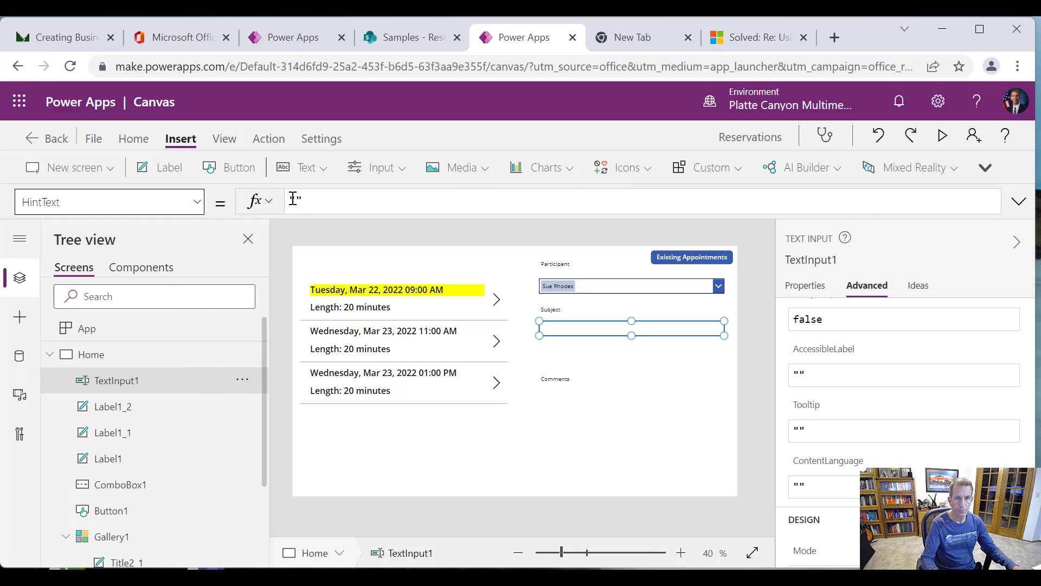
click(314, 207)
text("Enter )
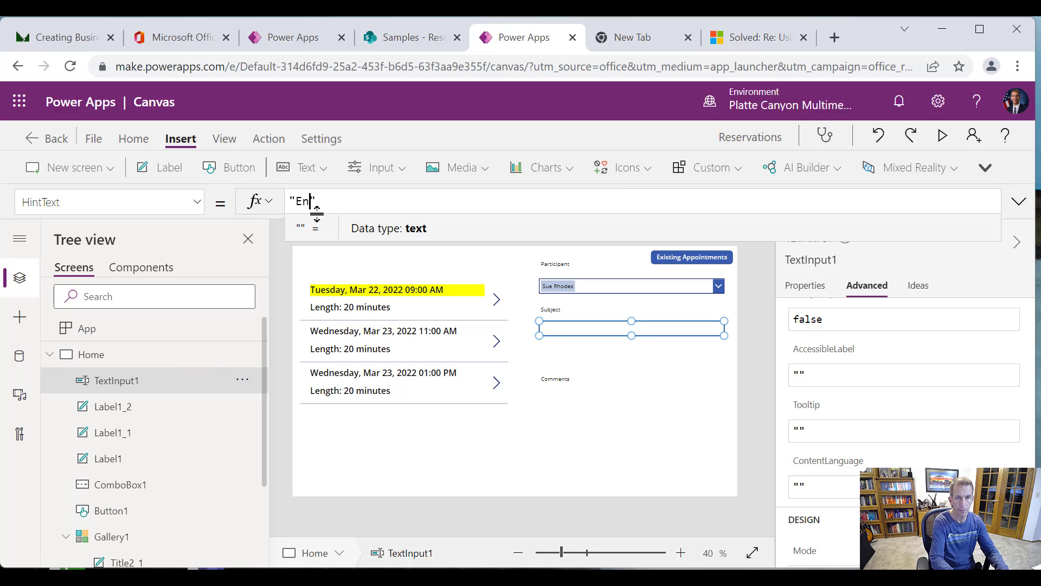
text(your subject)
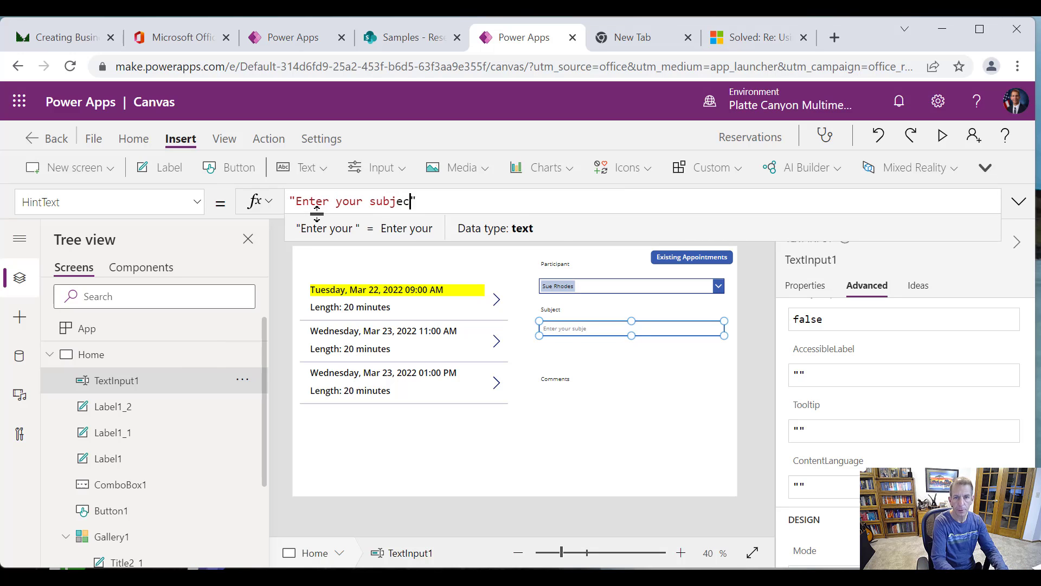
click(571, 420)
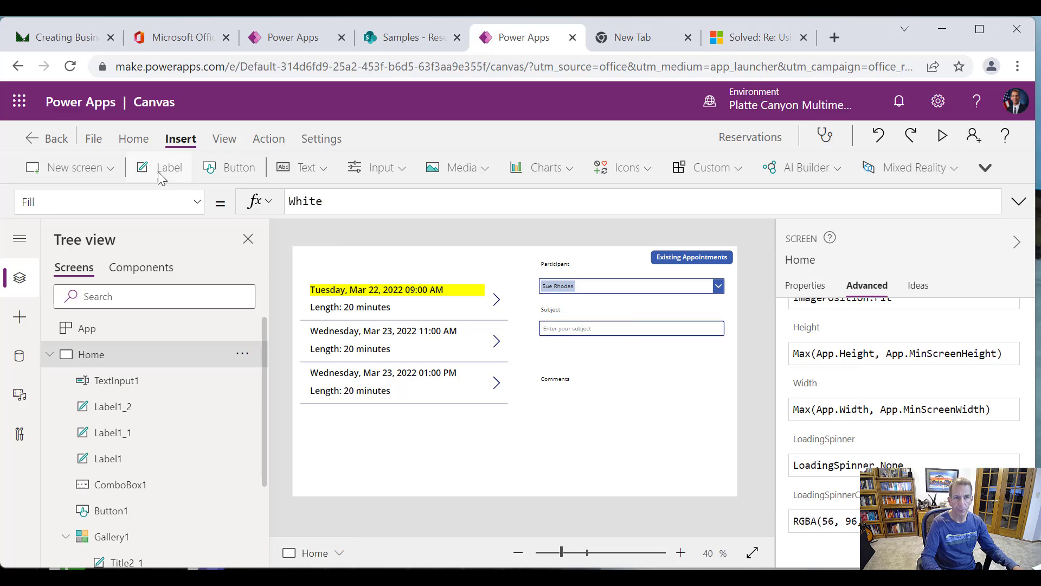
Add a text input under the Comments label, as wide as the subject field but several lines tall.
click(329, 169)
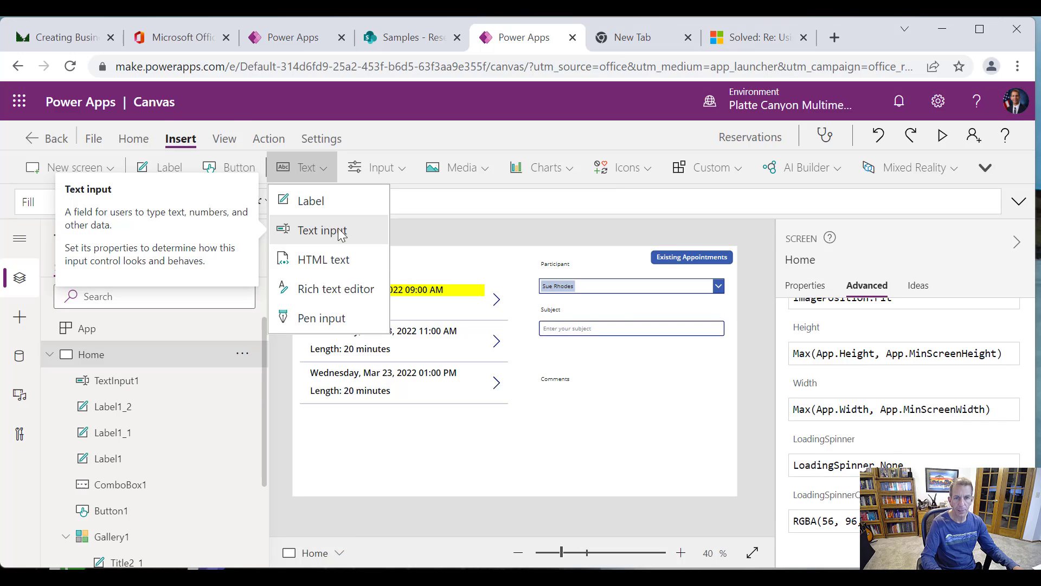
click(286, 236)
drag(365, 264, 725, 449)
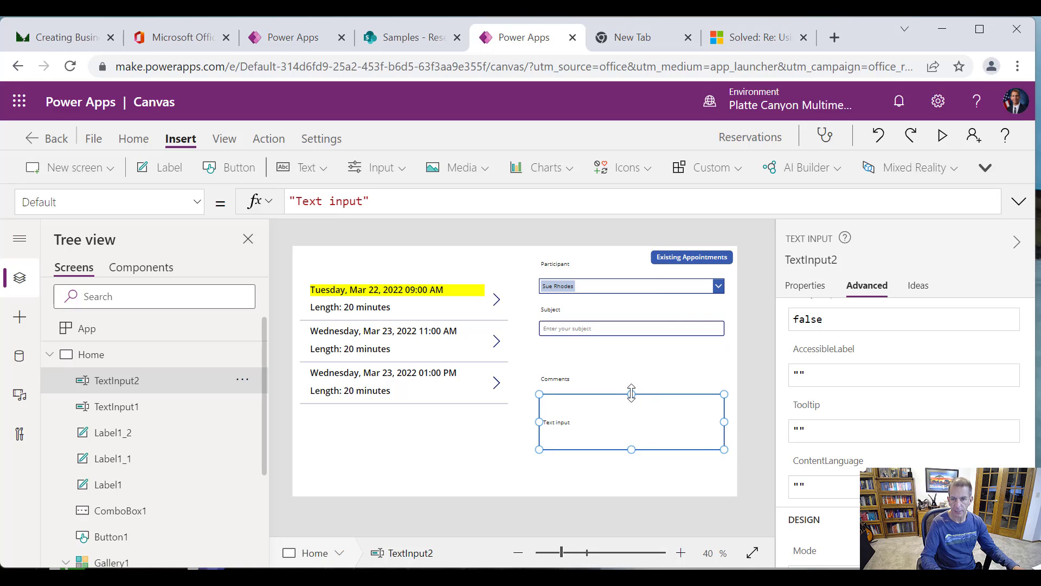
drag(632, 392, 631, 389)
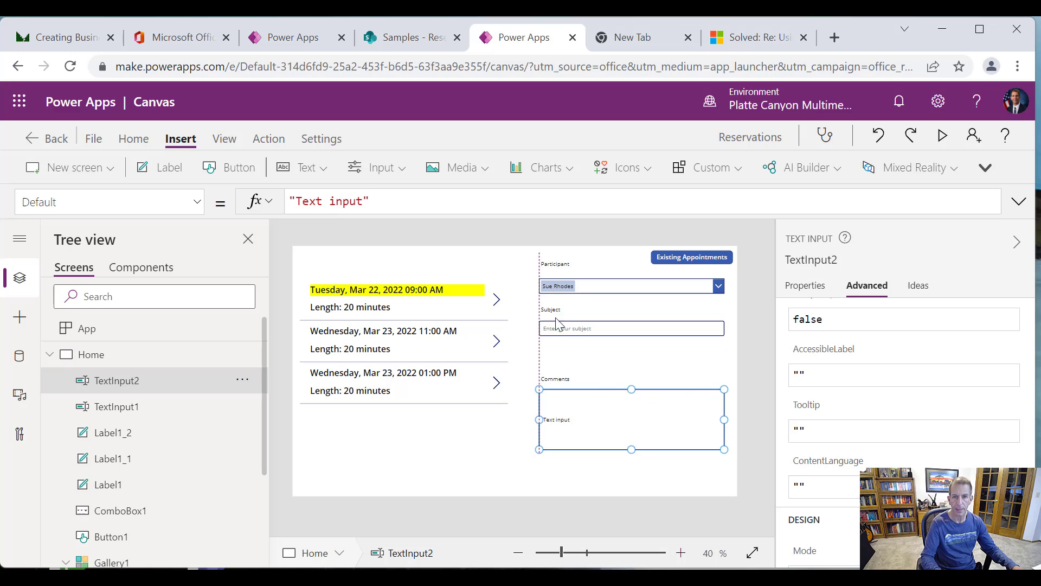
Clear the comments text input's default text and set its HintText to "Enter any comments".
drag(296, 201, 359, 206)
key(Delete)
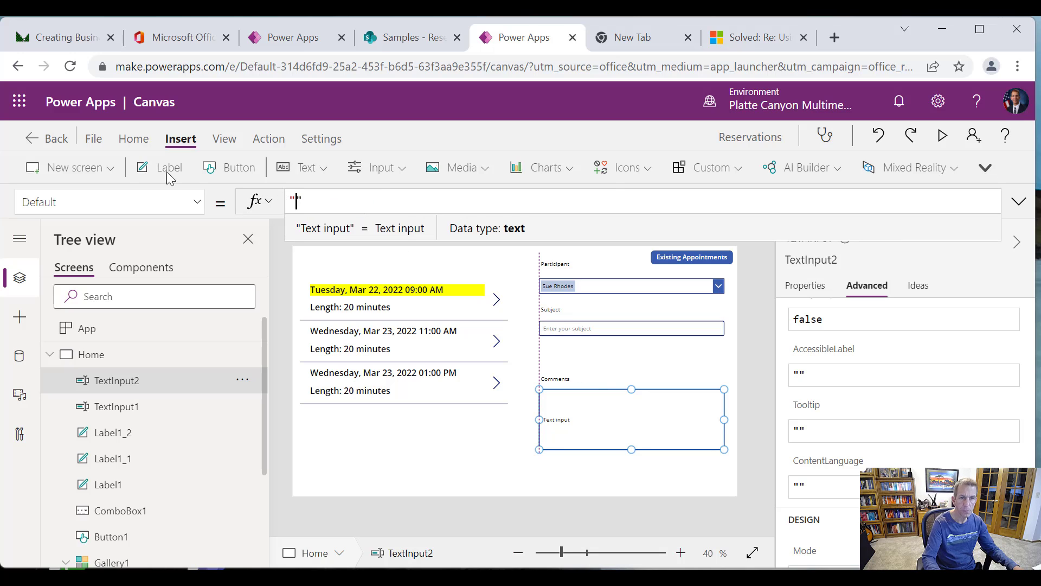
click(198, 202)
scroll(207, 461, down, 5)
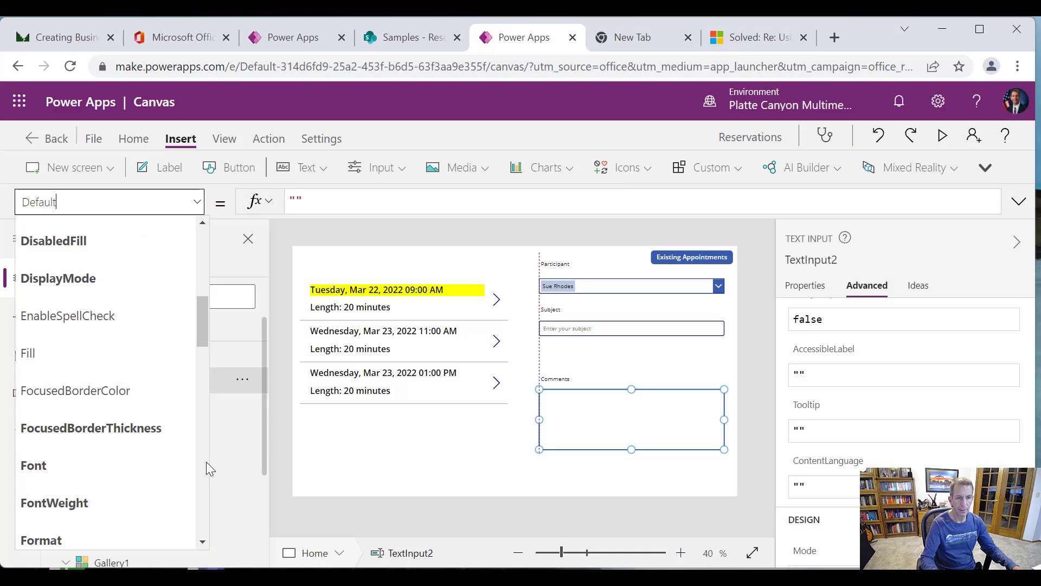
scroll(206, 461, down, 5)
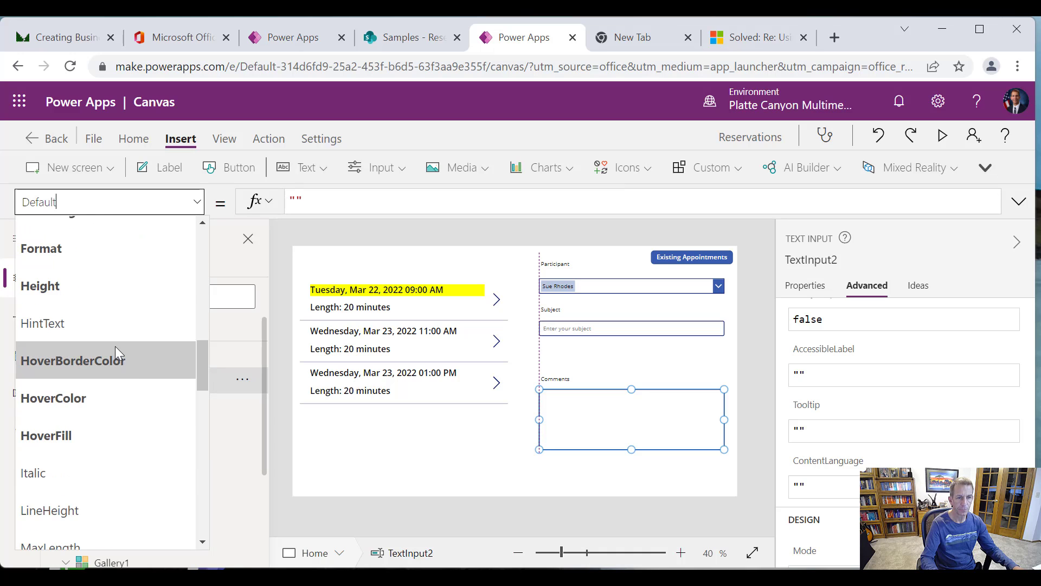
click(112, 331)
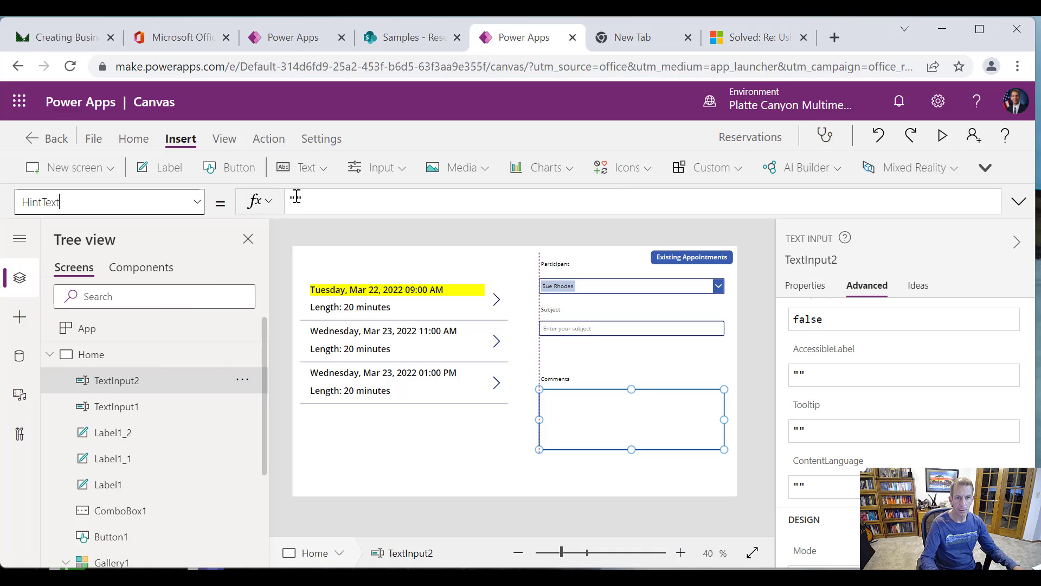
click(297, 197)
text(Enter )
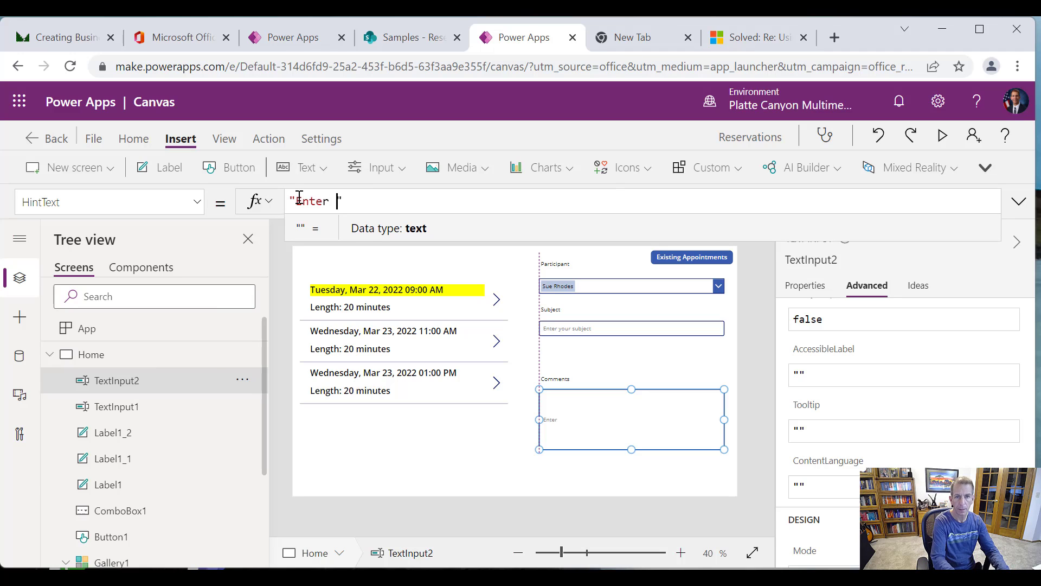
text(any comments)
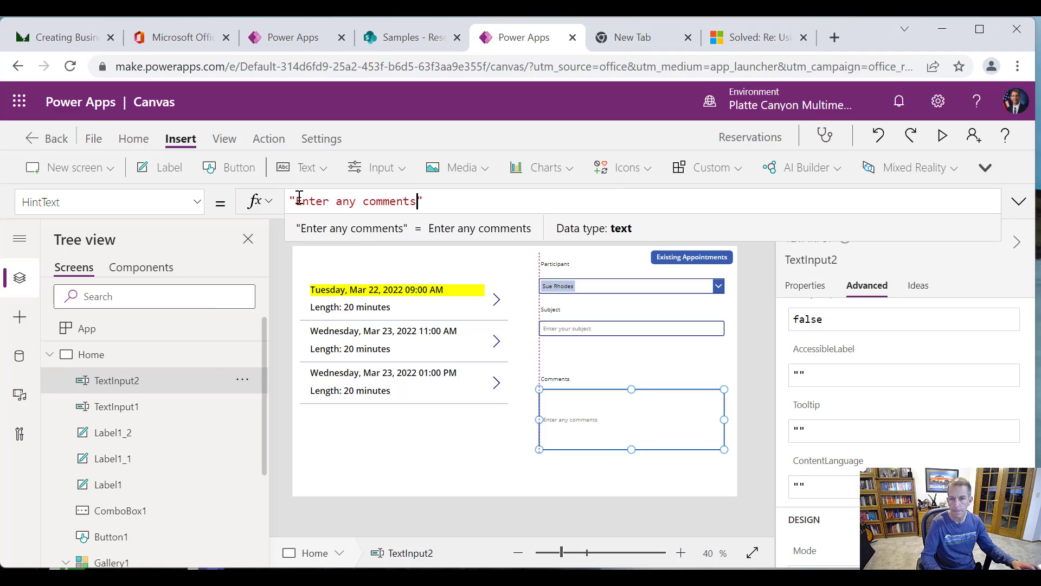
Change the comments text input's mode to Multiline.
scroll(838, 483, down, 5)
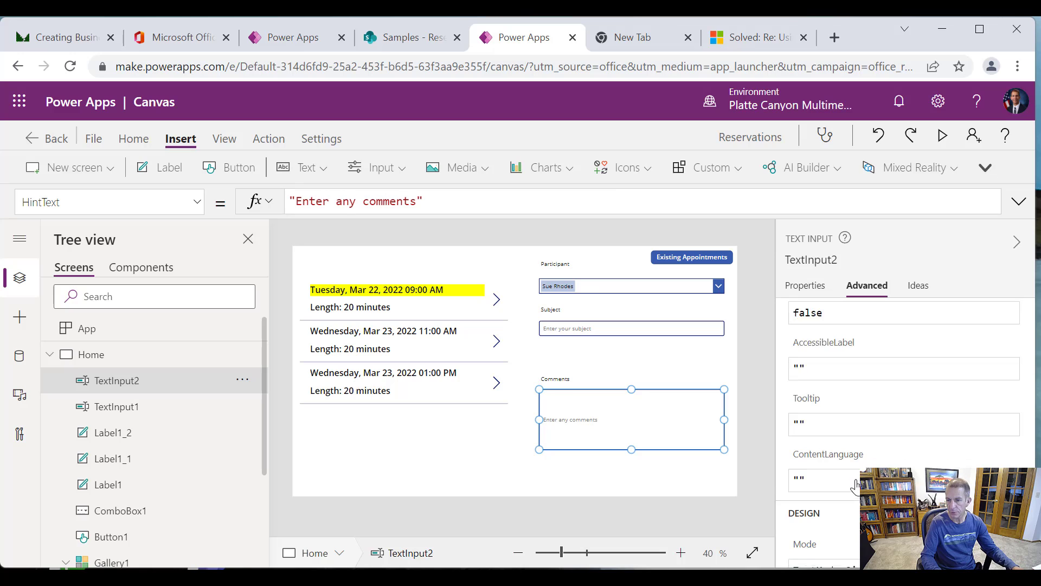
scroll(903, 406, up, 3)
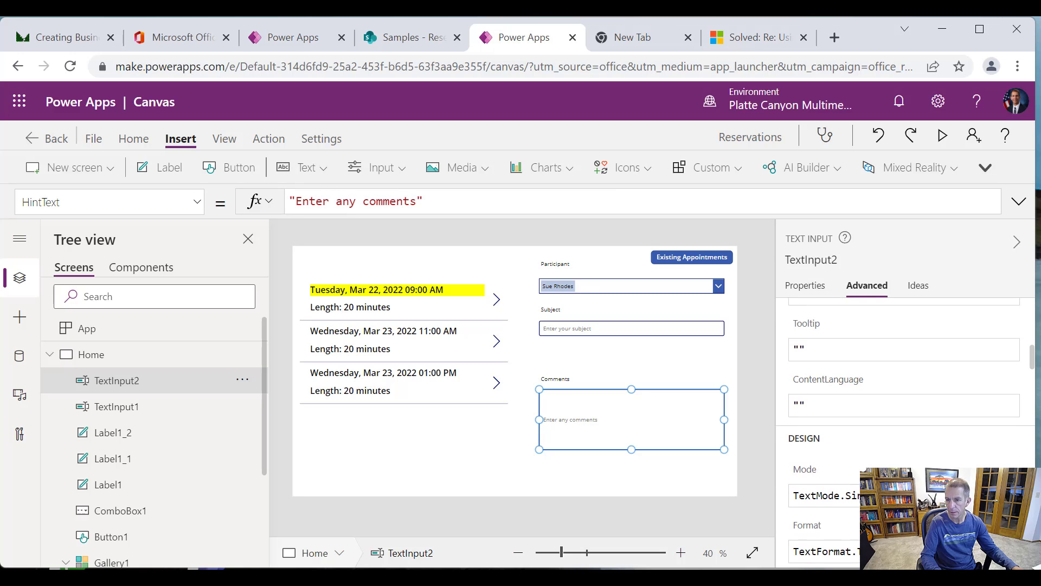
scroll(921, 429, up, 3)
scroll(921, 428, down, 5)
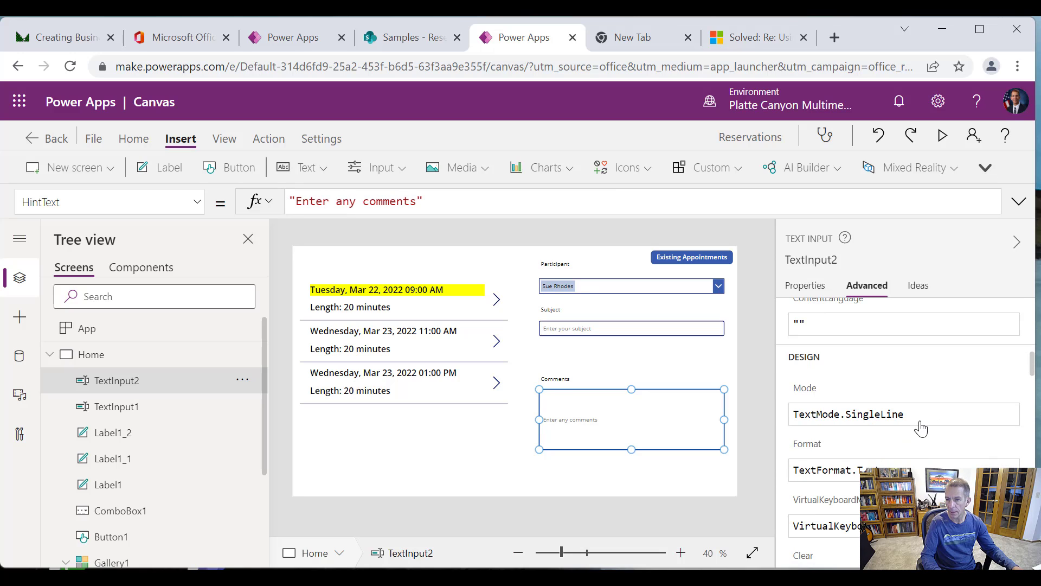
click(920, 418)
drag(920, 418, 849, 414)
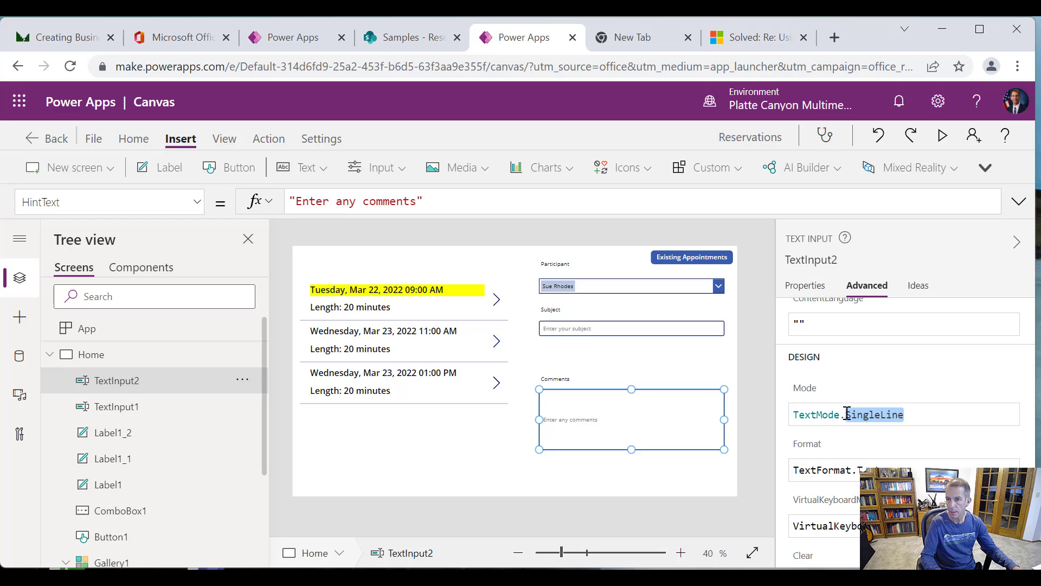
click(806, 285)
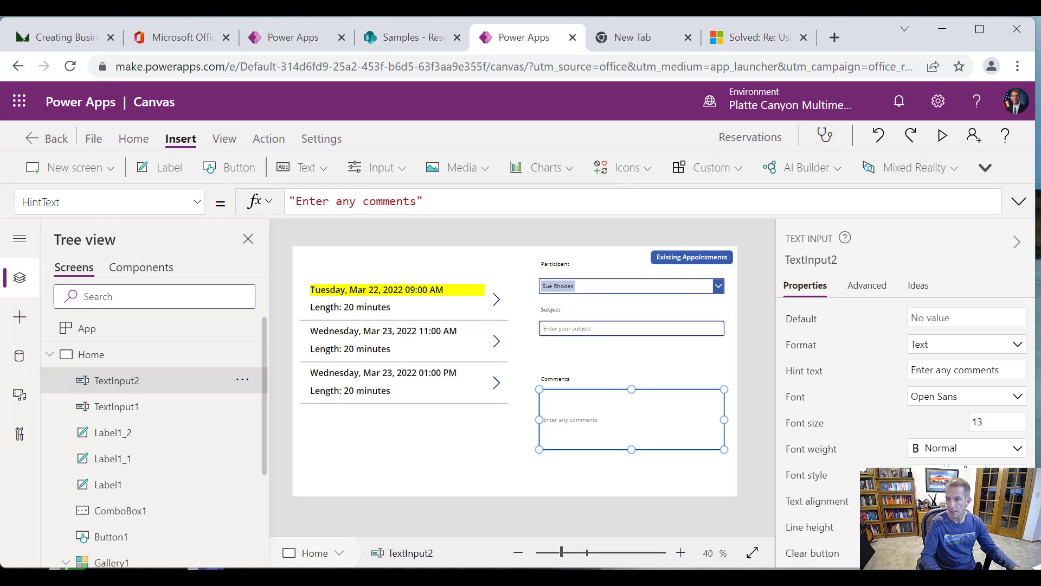
scroll(966, 465, down, 5)
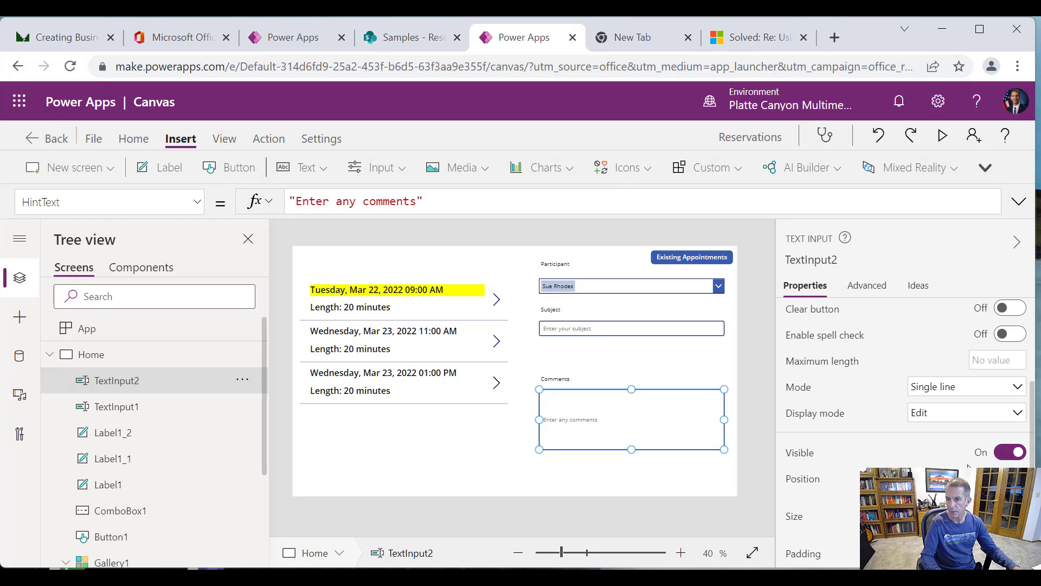
click(942, 388)
click(942, 410)
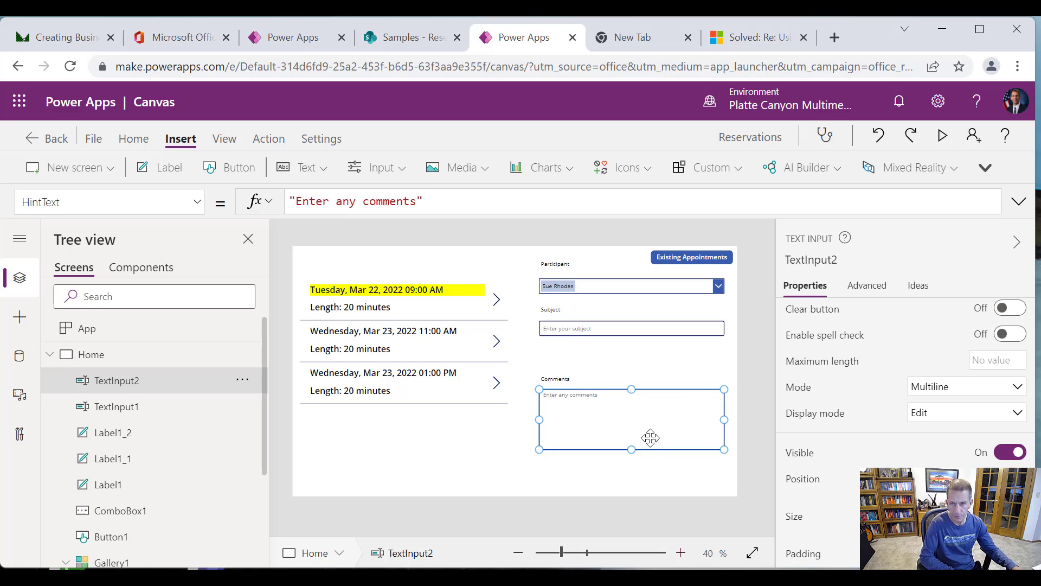
click(655, 484)
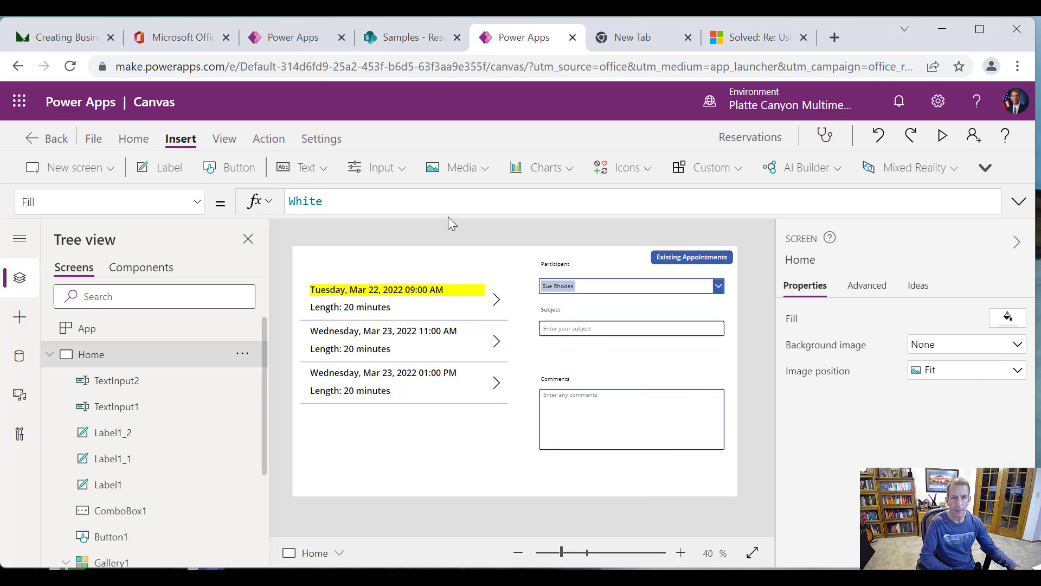
Add a button below the comments box at about X 1166, Y 692, and align the Existing Appointments button with the fields' right edge.
click(214, 169)
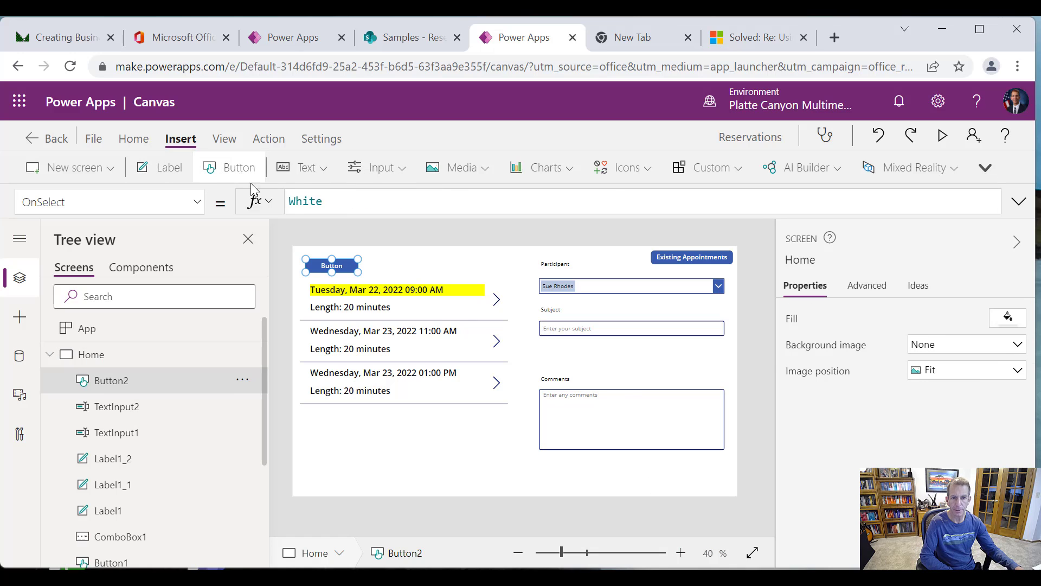
drag(339, 267, 708, 476)
click(672, 251)
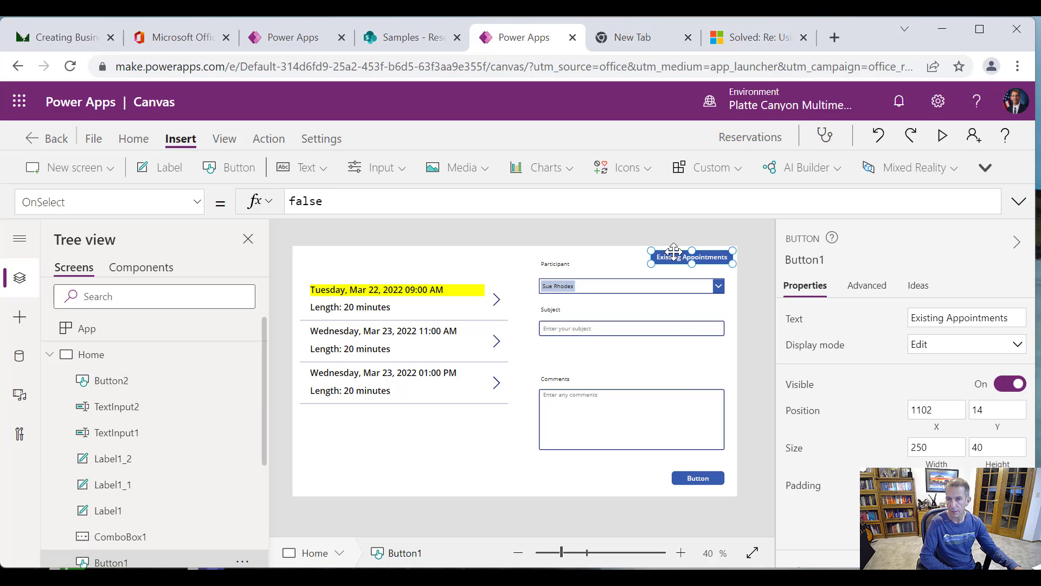
drag(668, 252, 665, 254)
click(698, 472)
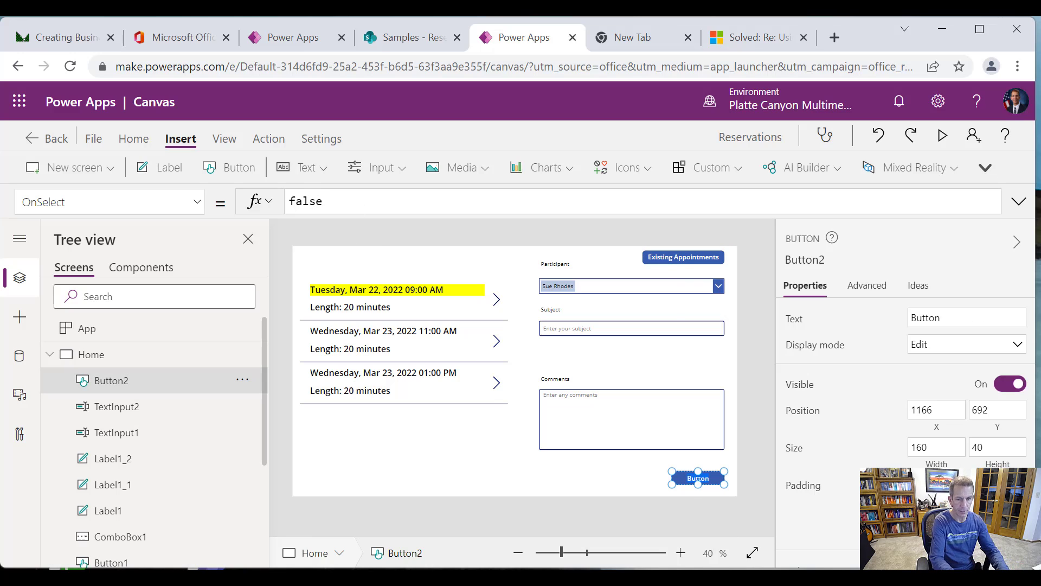
Set the text of the new button below the comments box to "Confirm Appointment".
text(S)
key(BackSpace)
text(Conf)
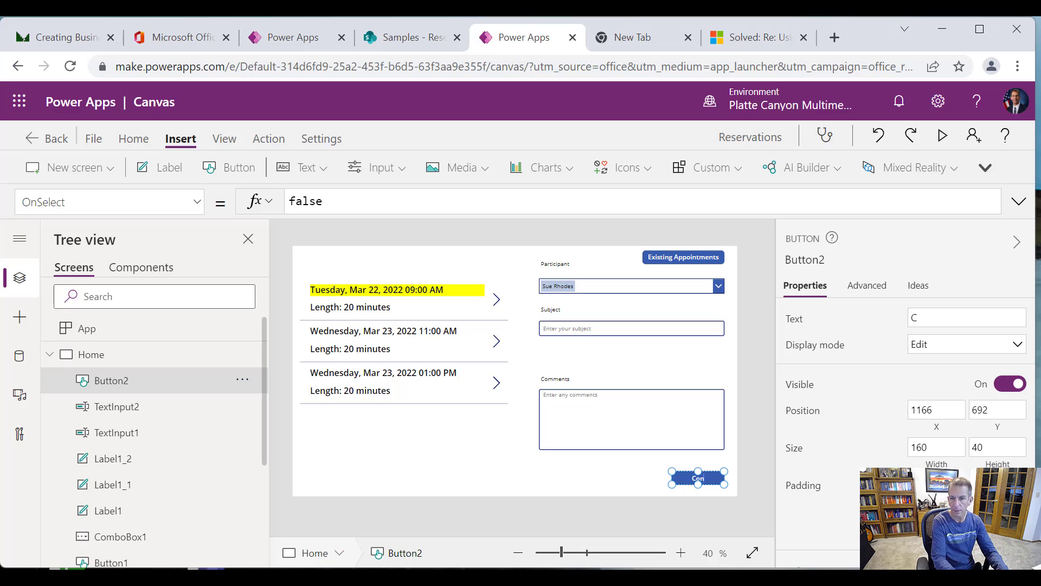
text(ig)
key(BackSpace)
text(rm Appointment)
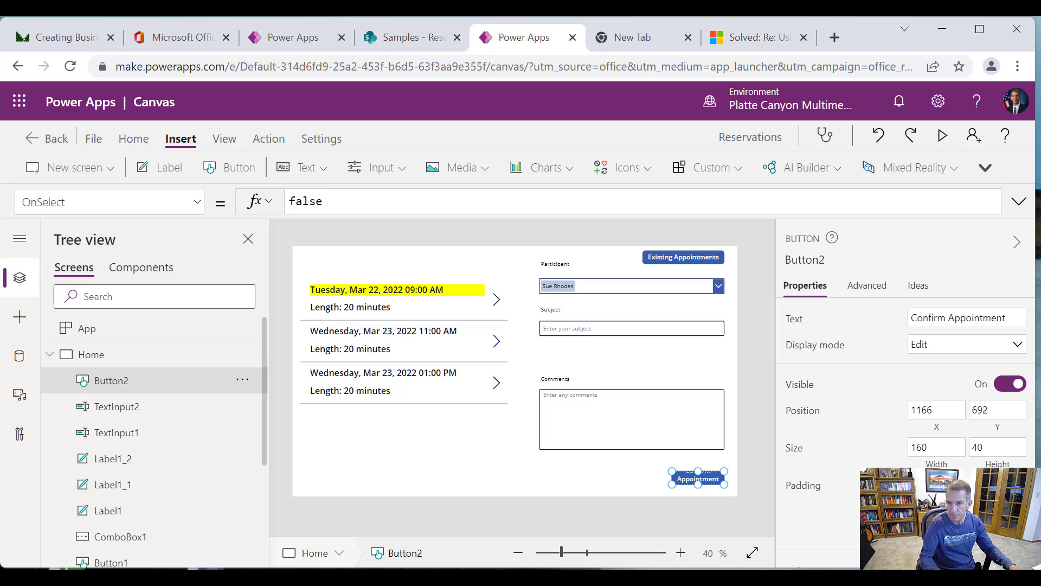
Set the Confirm Appointment button's width to 250 and move it to about X 1076, Y 699, flush with the fields' right edge.
click(930, 447)
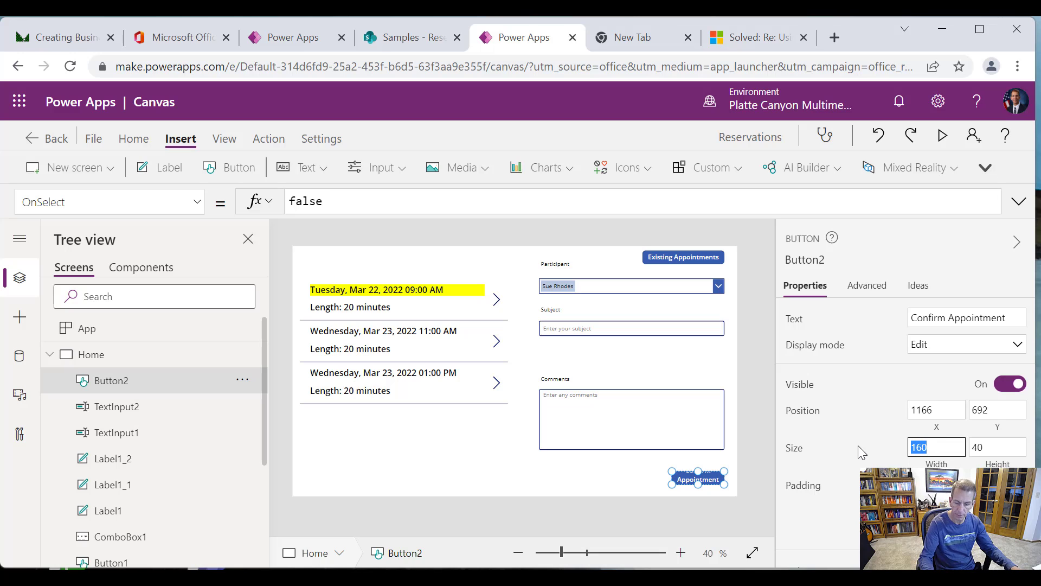
text(250)
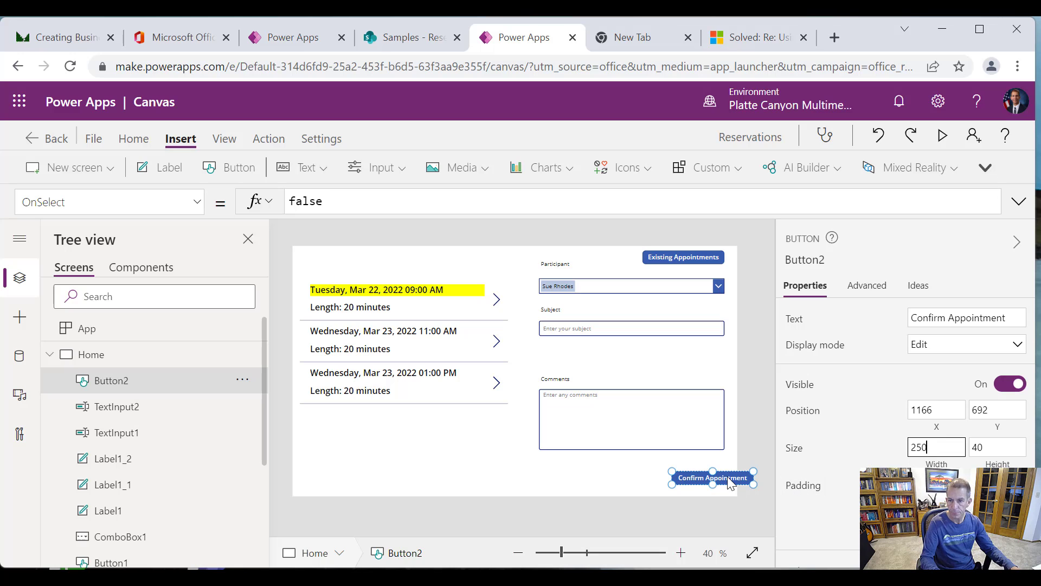
click(725, 481)
drag(701, 485, 671, 482)
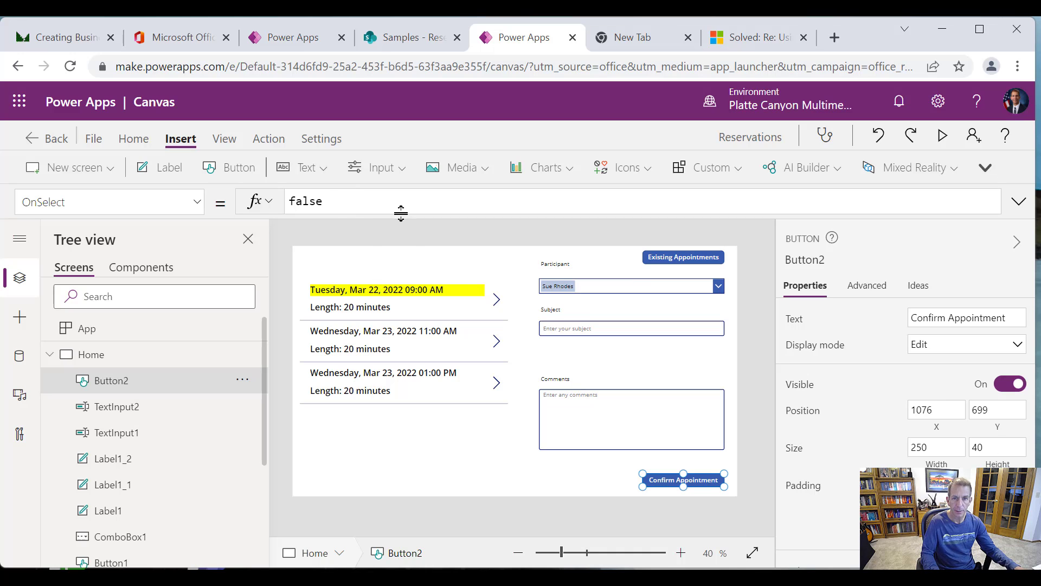
Replace the Confirm Appointment button's OnSelect formula with the beginning of a Patch call: Patch(Reservations, ID = varSelectedApt.ID.
drag(401, 213, 440, 336)
drag(337, 202, 277, 204)
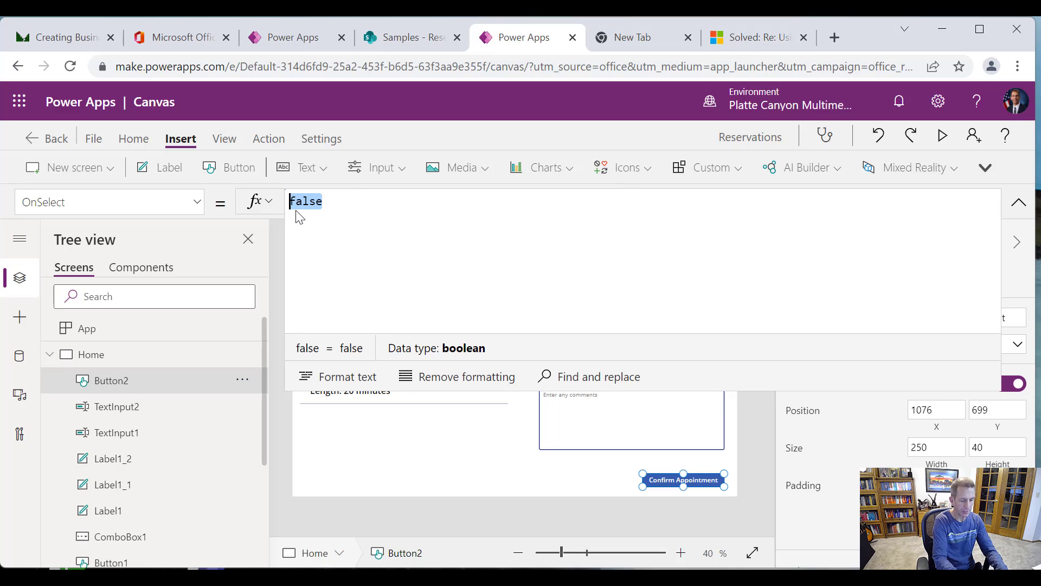
text(Patch)
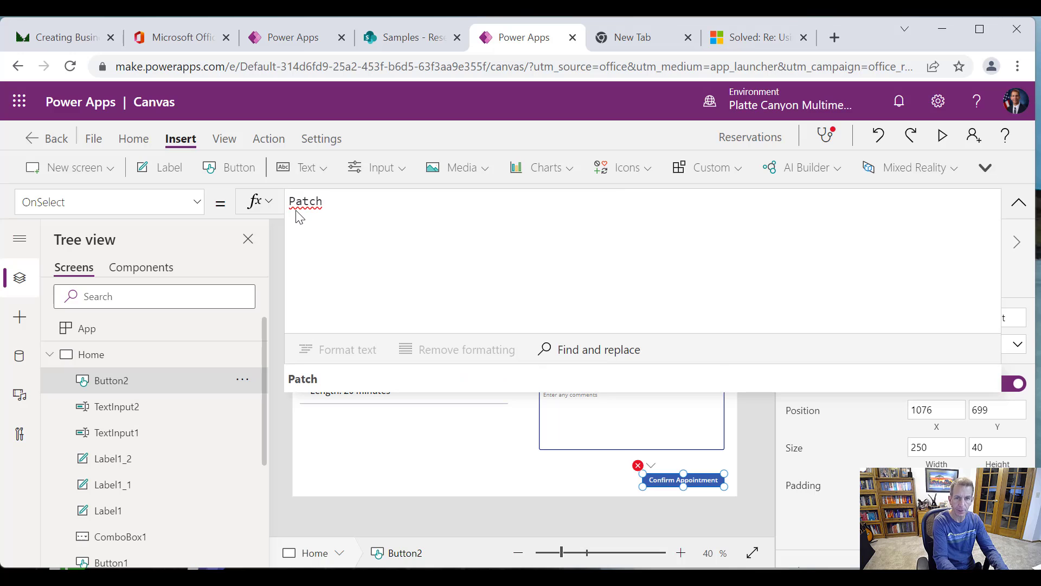
text(()
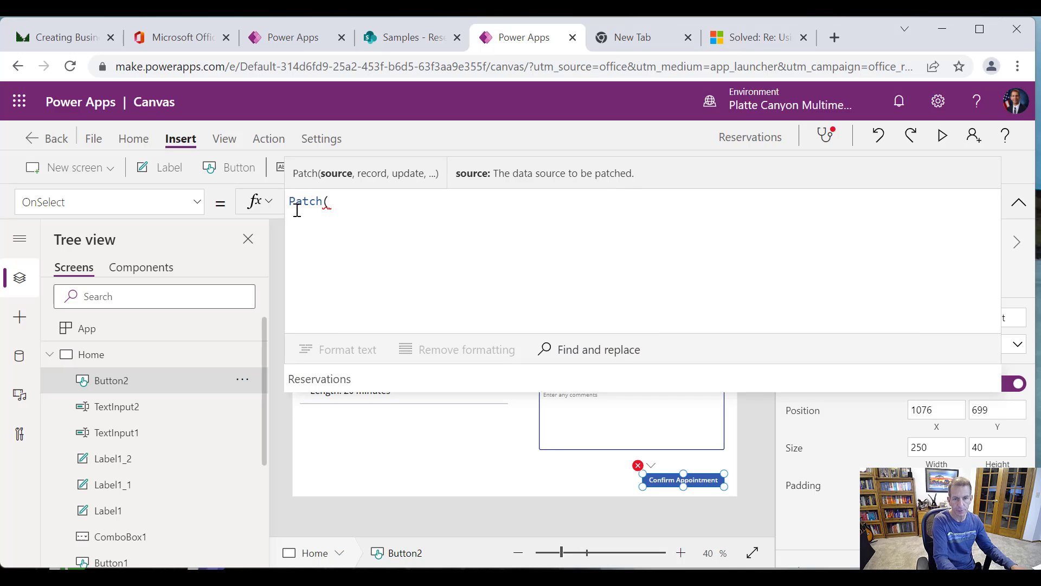
click(327, 387)
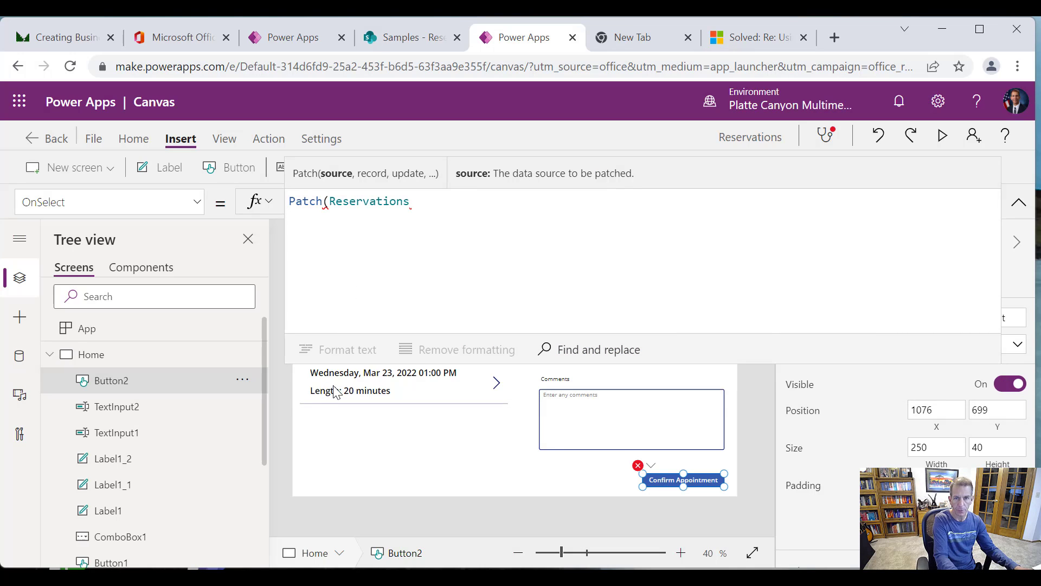
text(, )
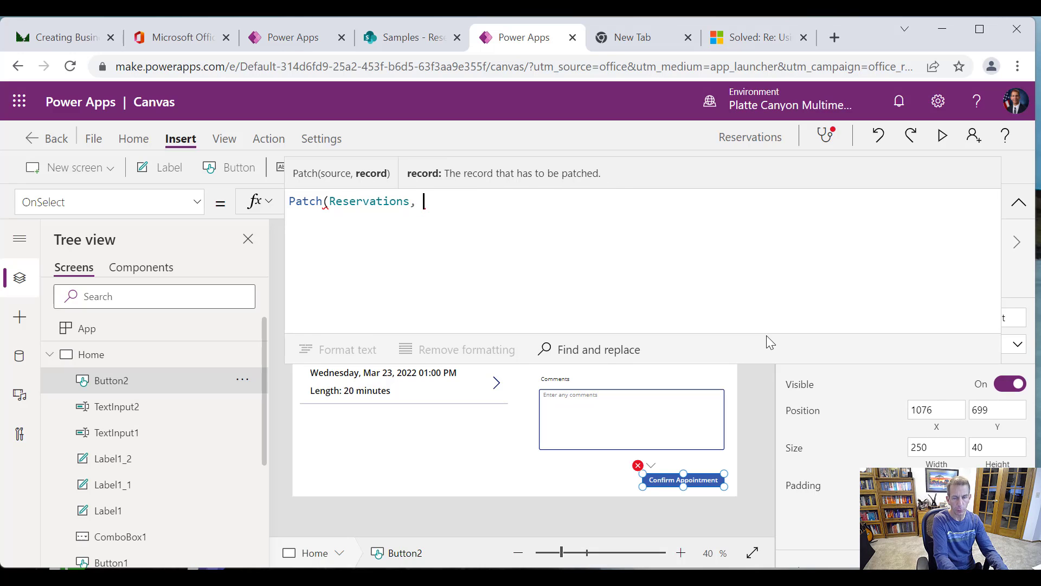
text(ID)
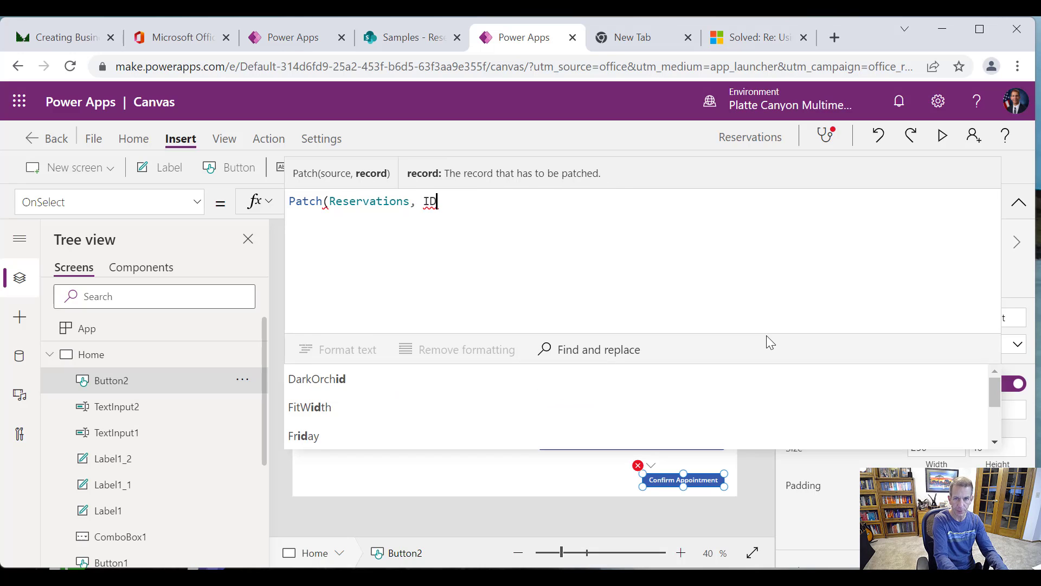
text( = )
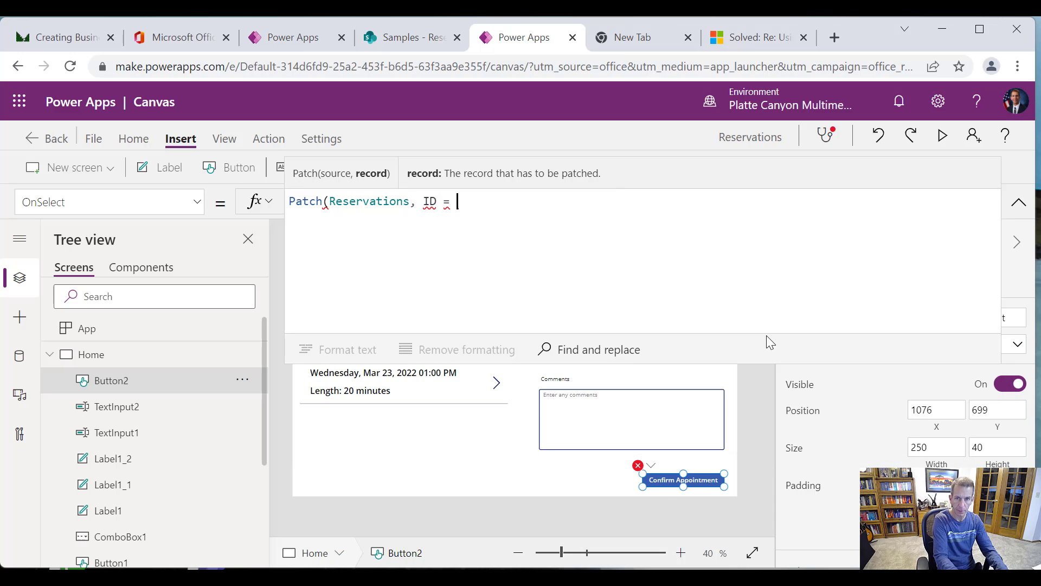
text(var)
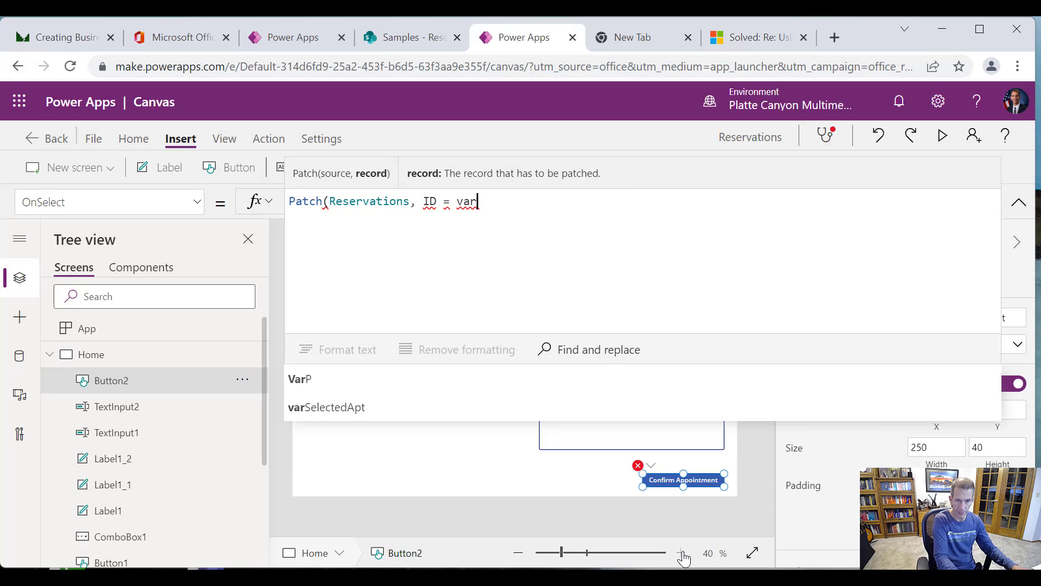
click(388, 409)
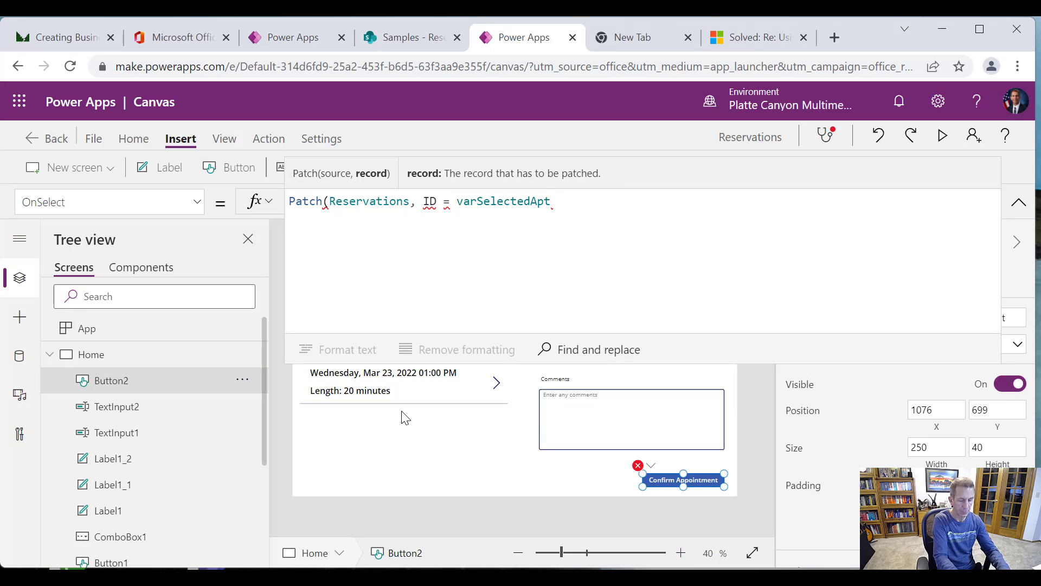
text(.ID)
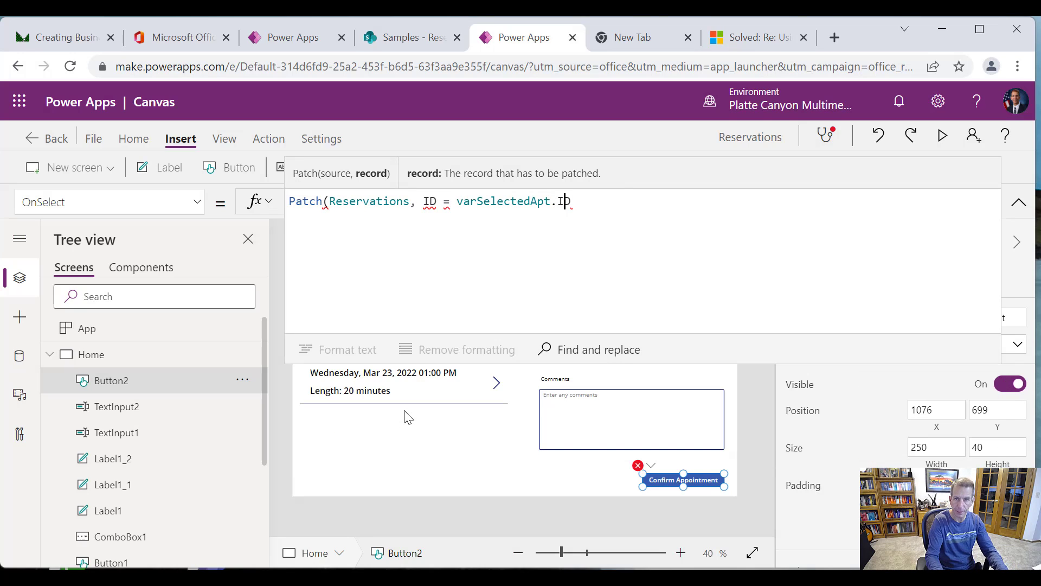
Wrap the ID condition in a lookup so the Patch record argument reads LookUp(Reservations, ID = varSelectedApt.ID).
key(Left)
key(Left)
key(Left)
key(Left)
key(Left)
key(Left)
key(Left)
key(Left)
key(Left)
key(Left)
key(Left)
key(Left)
key(Left)
key(Left)
key(Left)
key(Left)
key(Left)
key(Left)
key(Left)
key(Left)
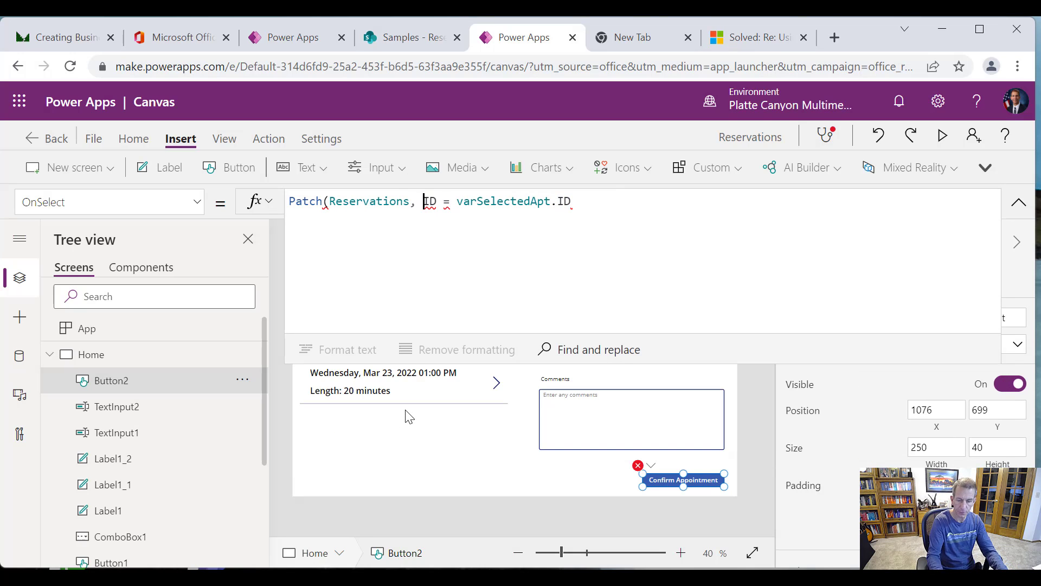
text(Look)
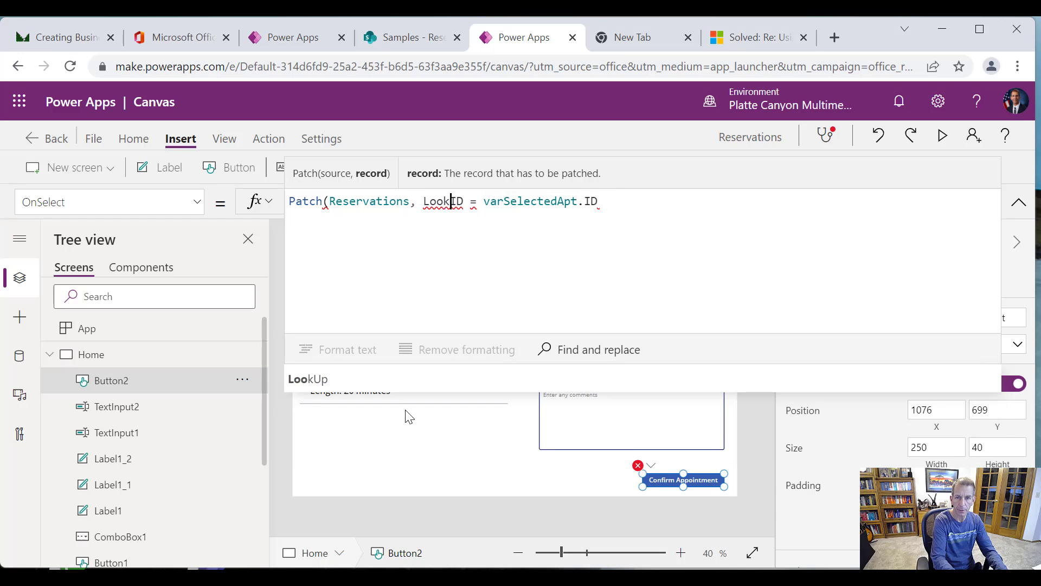
text(Up)
text((Reser)
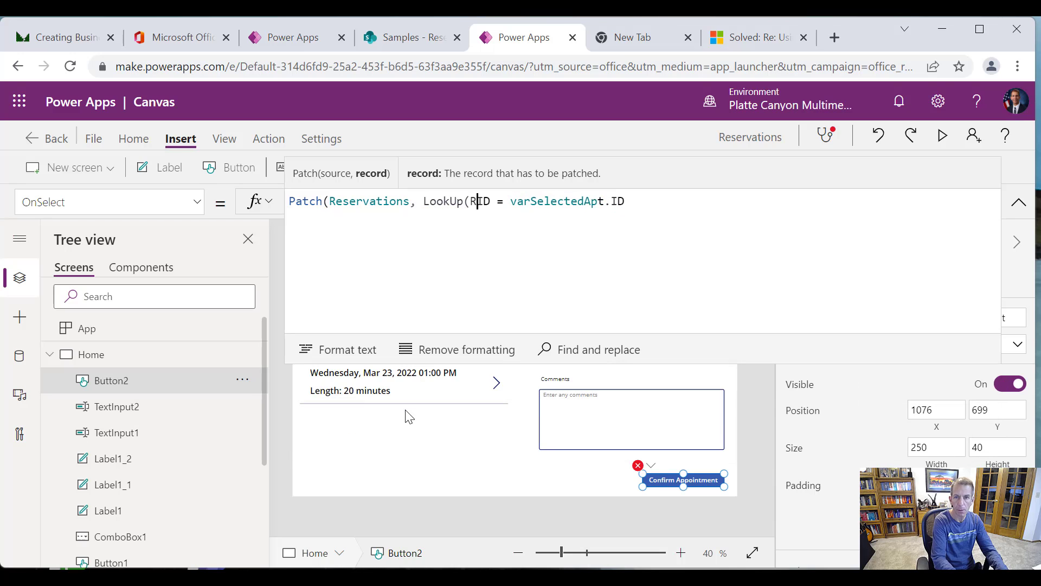
text(va)
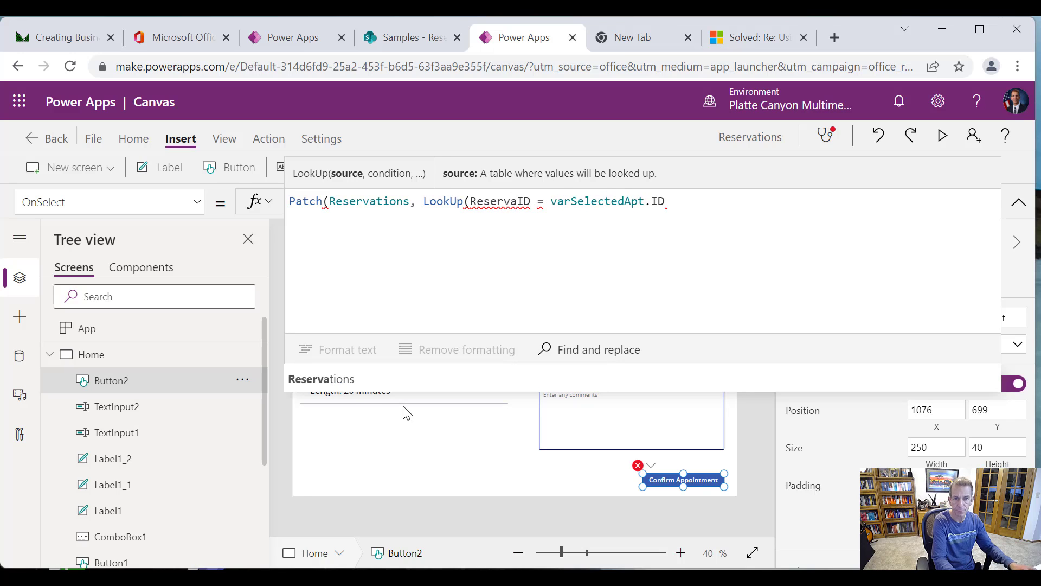
click(360, 388)
text(, )
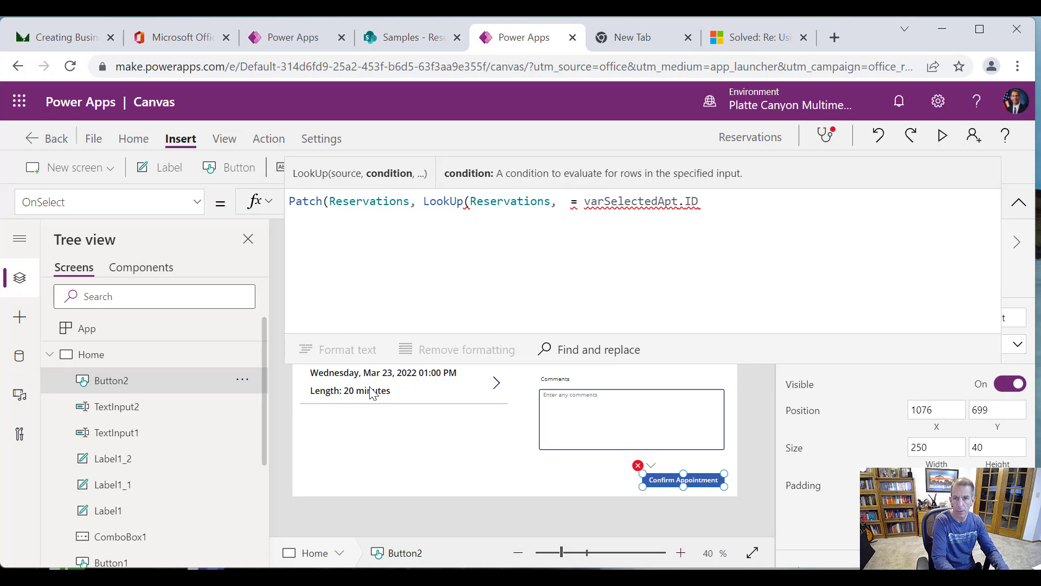
text(ID)
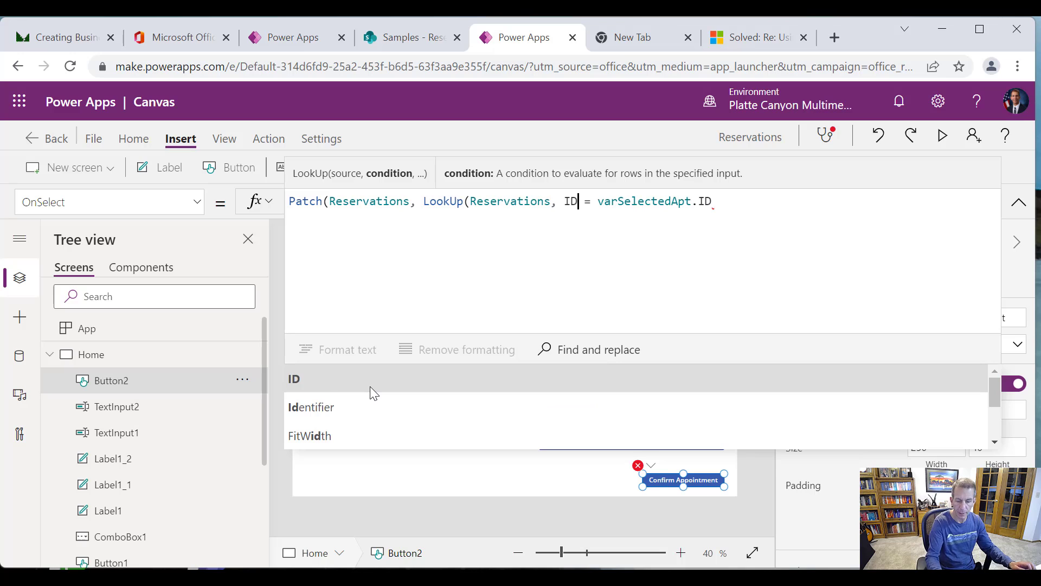
key(End)
text())
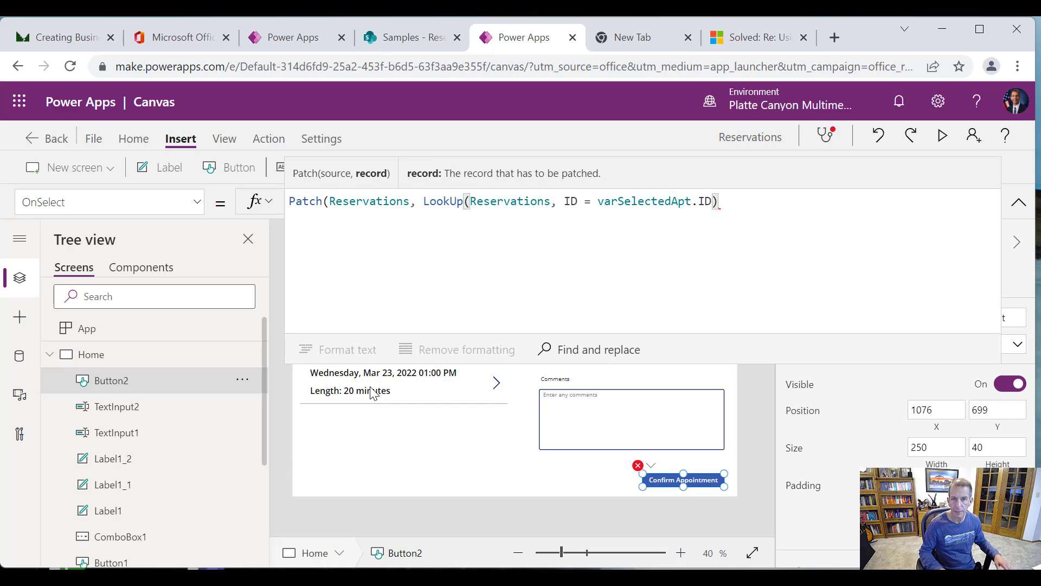
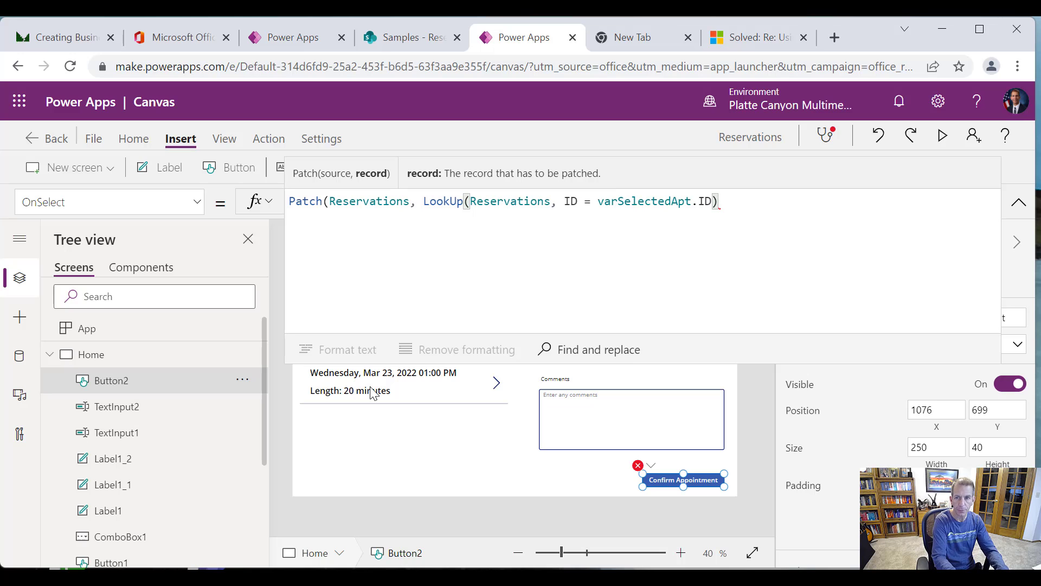
Add a third argument to the Patch formula by opening an update record with the Subject field: {Subject:.
text(, )
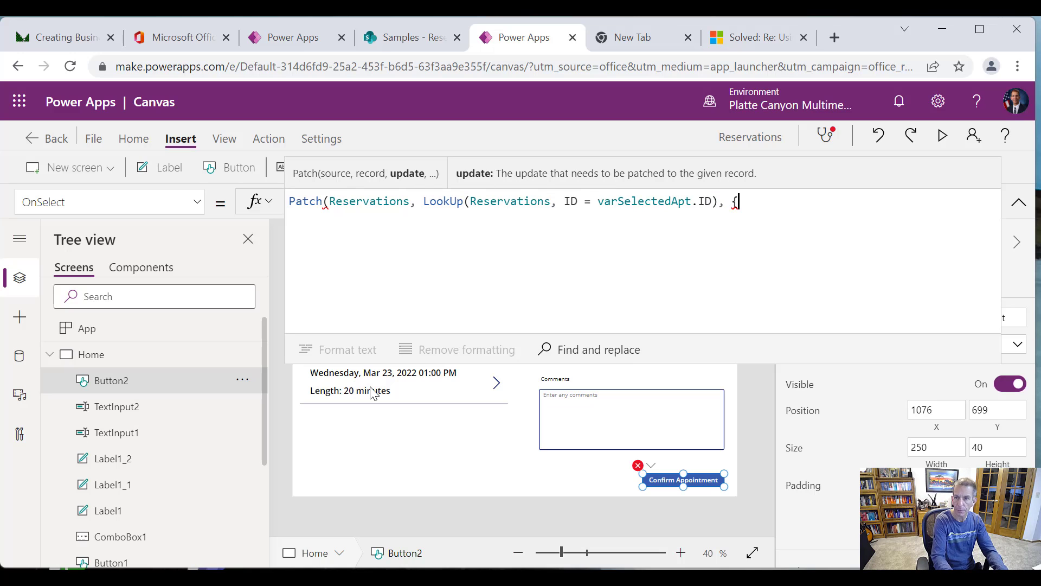
text({)
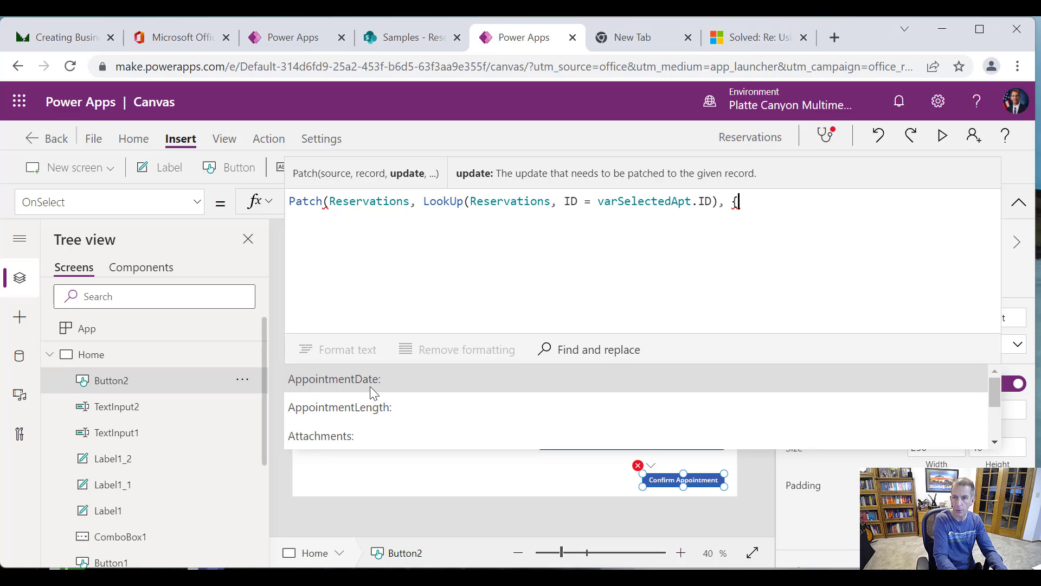
text(Subje)
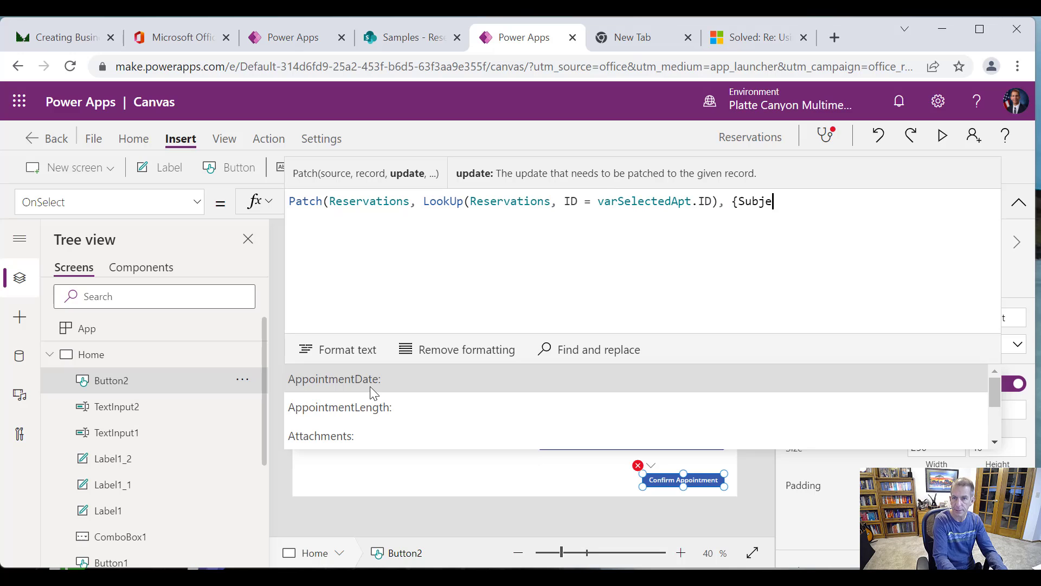
text(ct:)
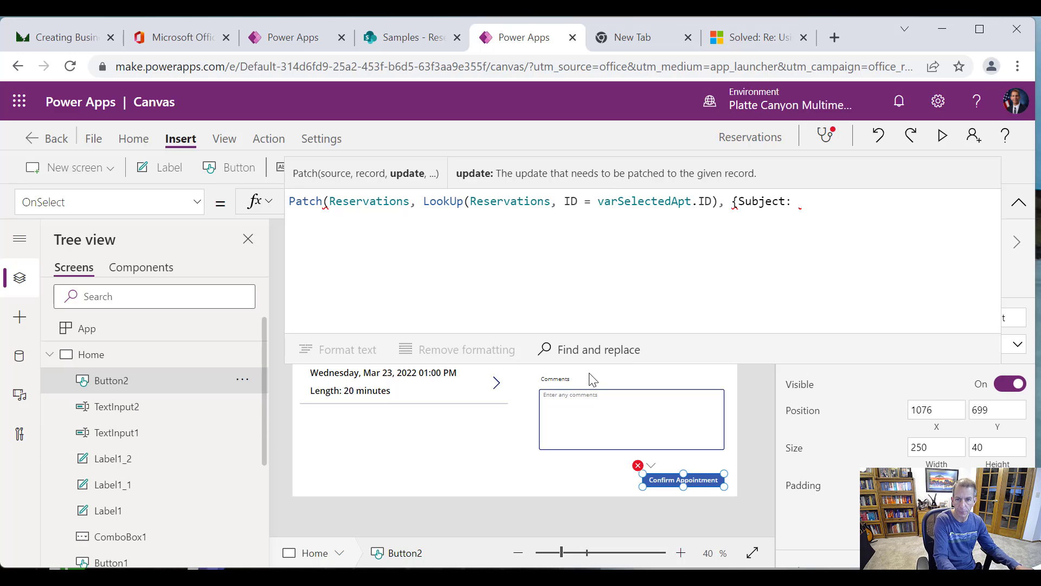
Shrink the formula area to reveal the form fields and rename the comments text input to CommentsBox.
drag(584, 363, 572, 255)
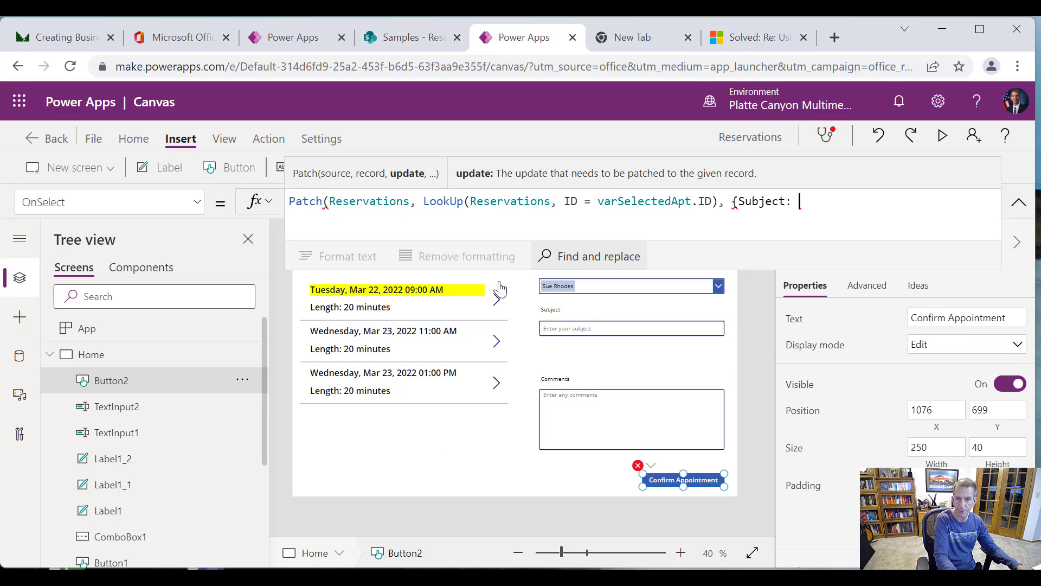
click(103, 411)
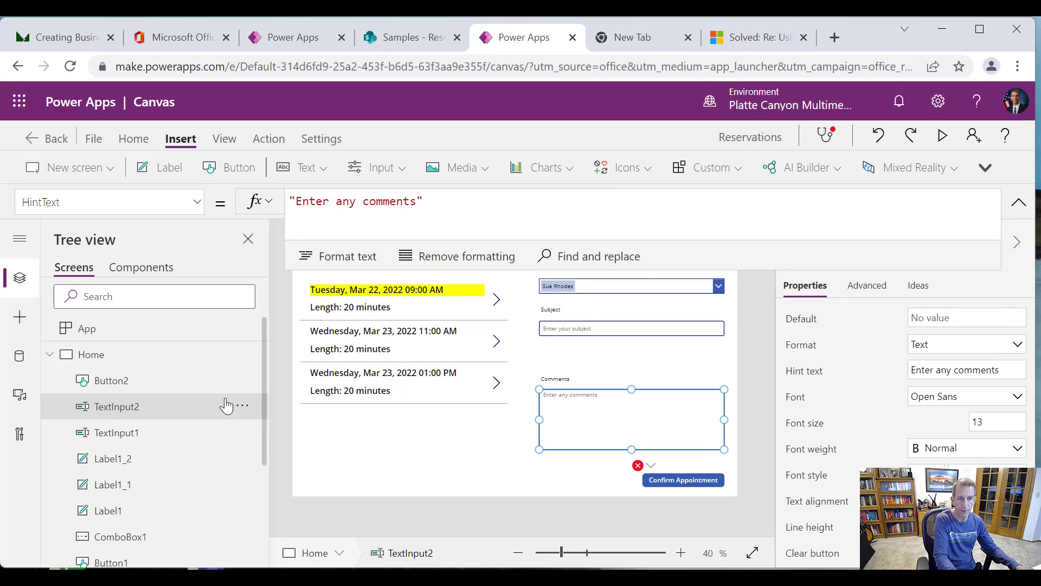
click(244, 407)
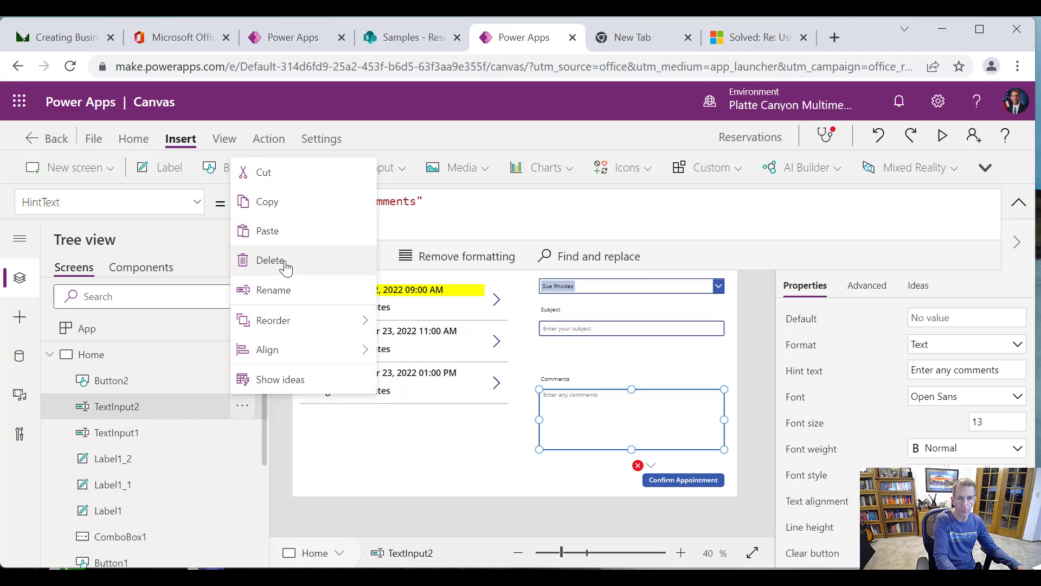
click(291, 293)
text(Co)
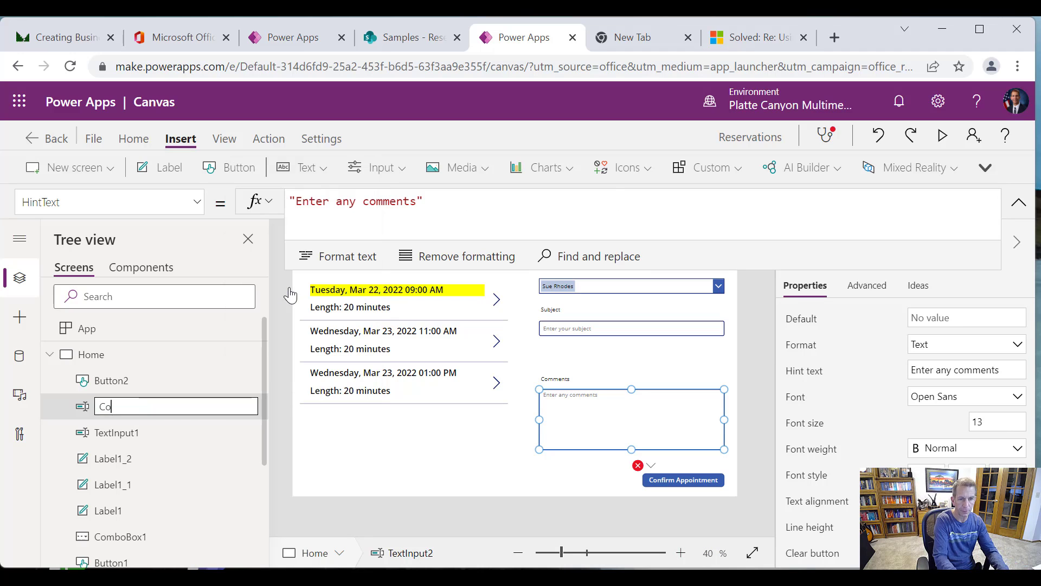
text(mmentsBox)
key(Return)
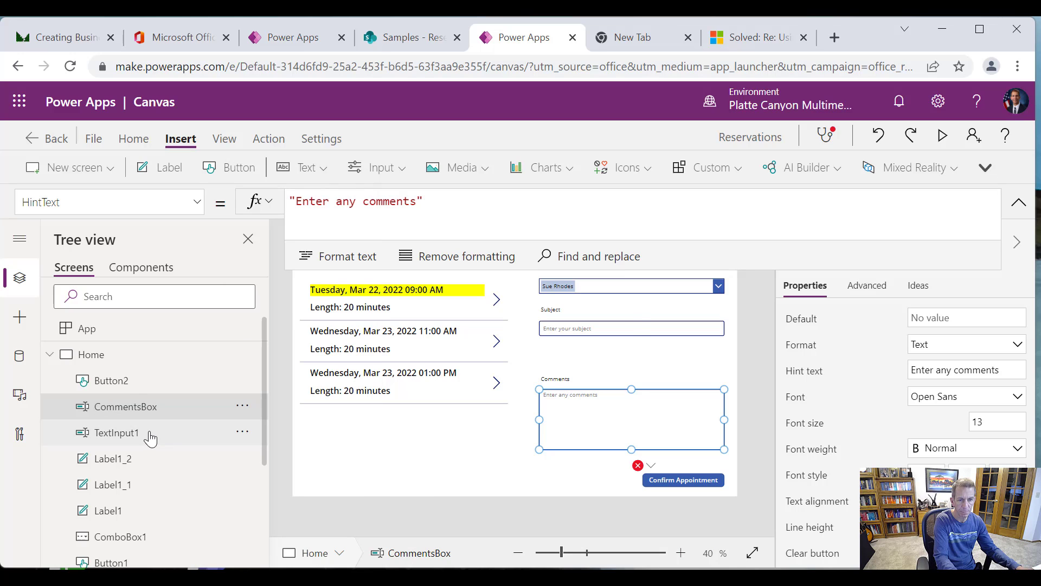
Rename the subject text input on the Home screen to SubjectBox.
click(148, 433)
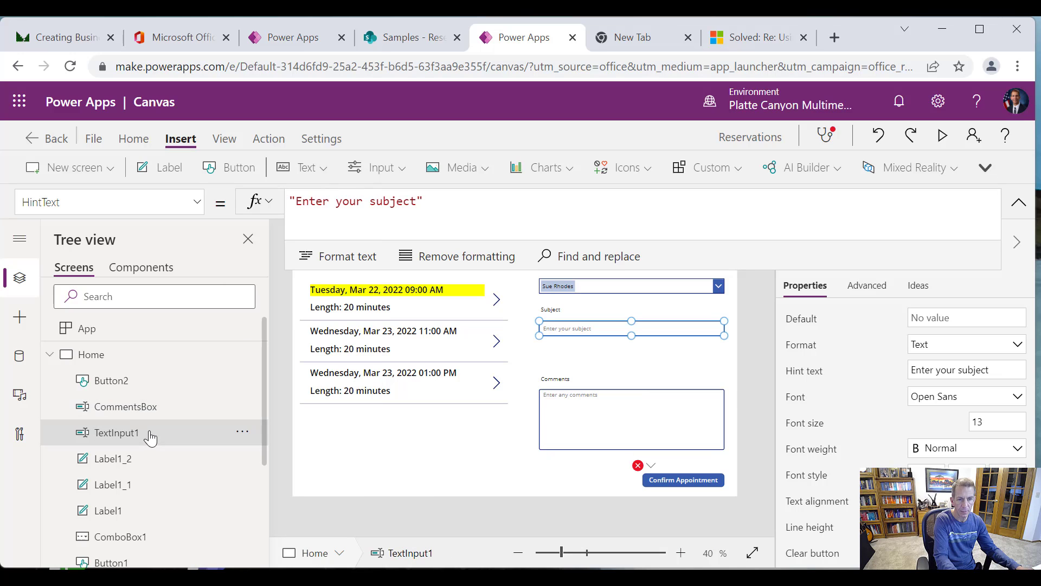
click(243, 432)
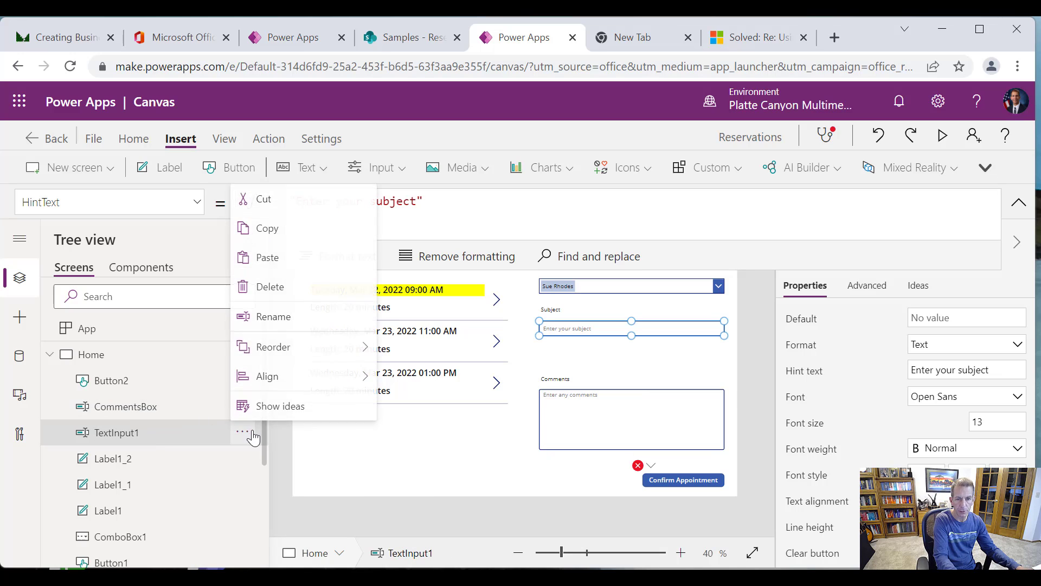
click(288, 322)
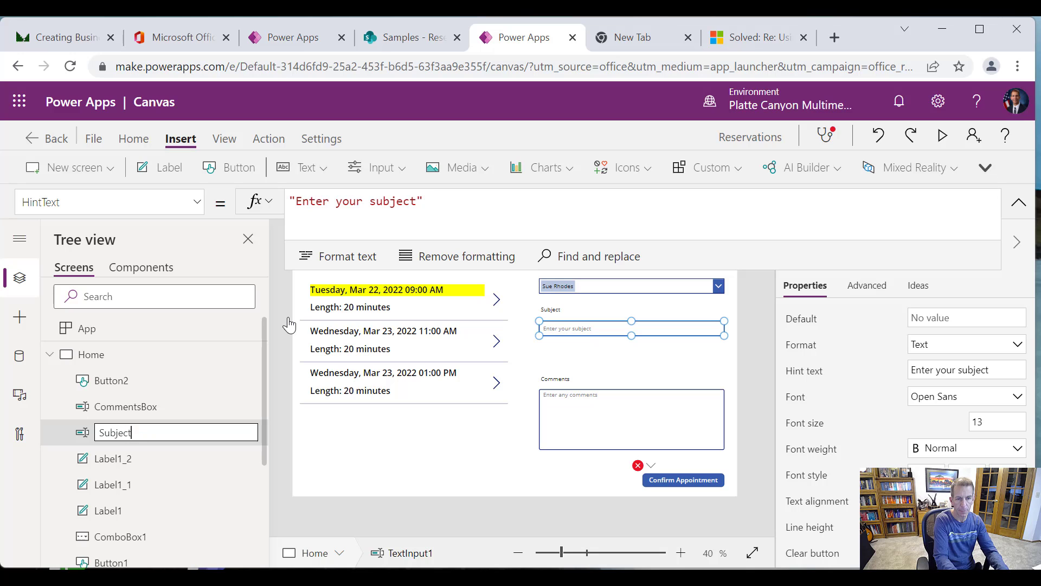
In the Confirm Appointment button's Patch formula, assign SubjectBox.Text to the Subject field and add a comma for another field.
click(670, 477)
click(814, 200)
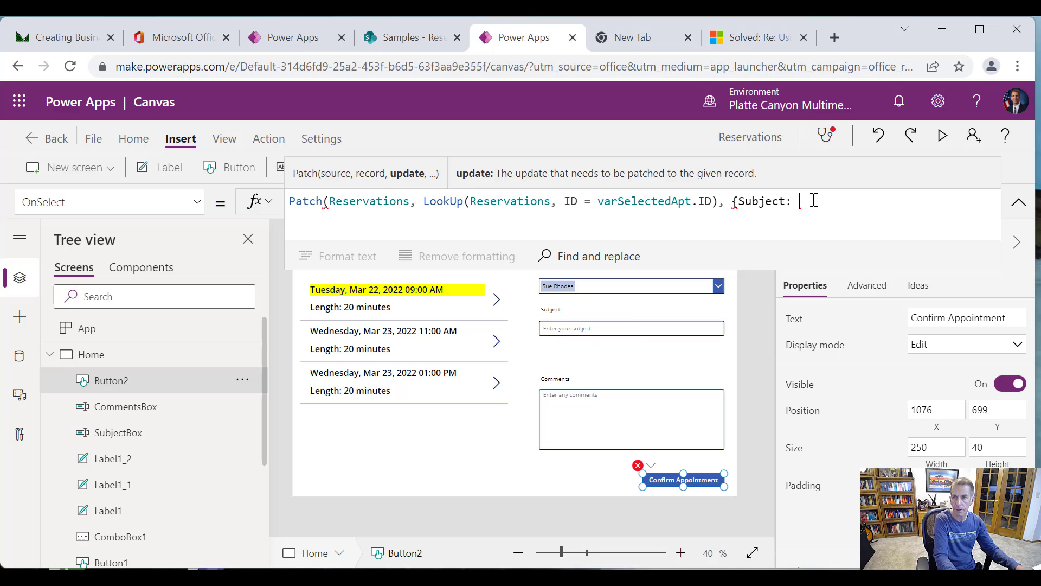
text(SubjectBo)
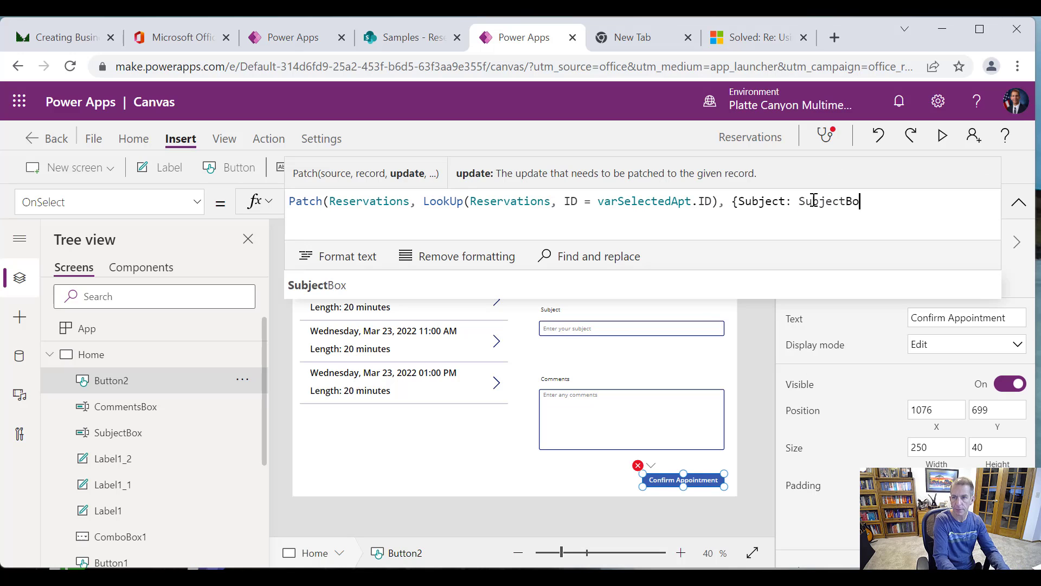
text(x.Text, )
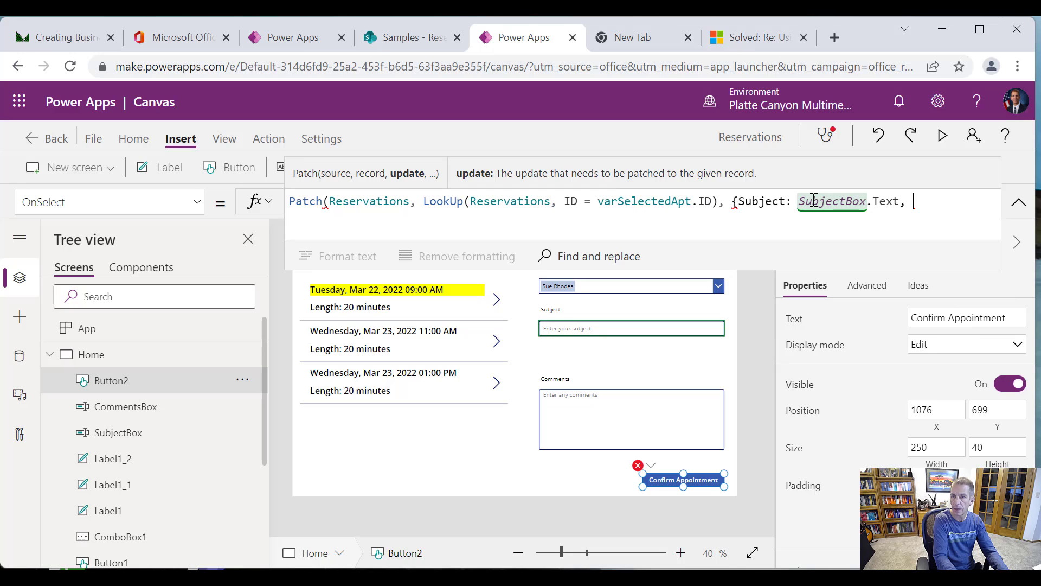
Add a Comments field reading CommentBox.Text to the update record, then close the record and the Patch call.
text(C)
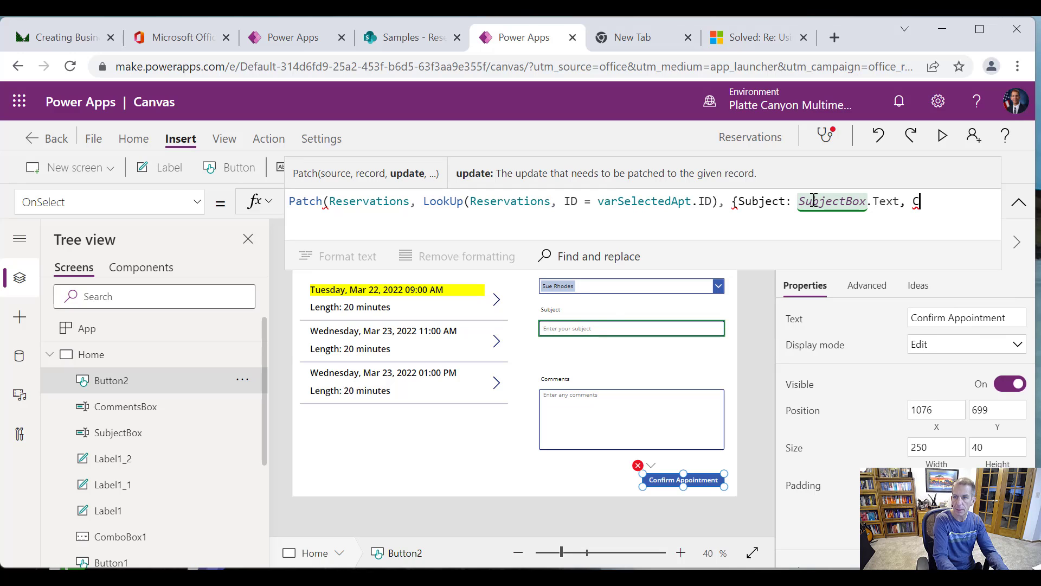
text(ommen)
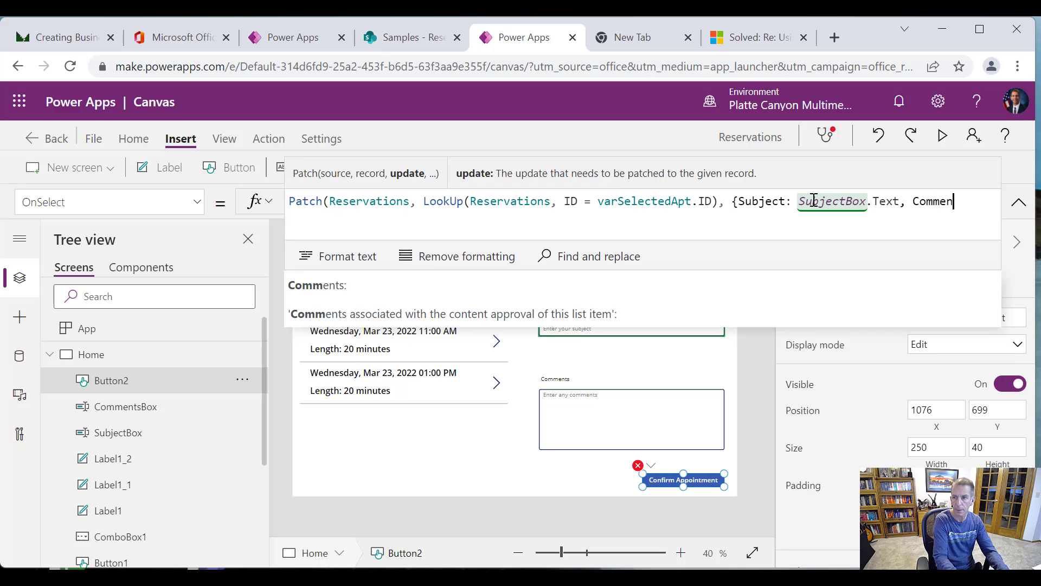
text(ts: )
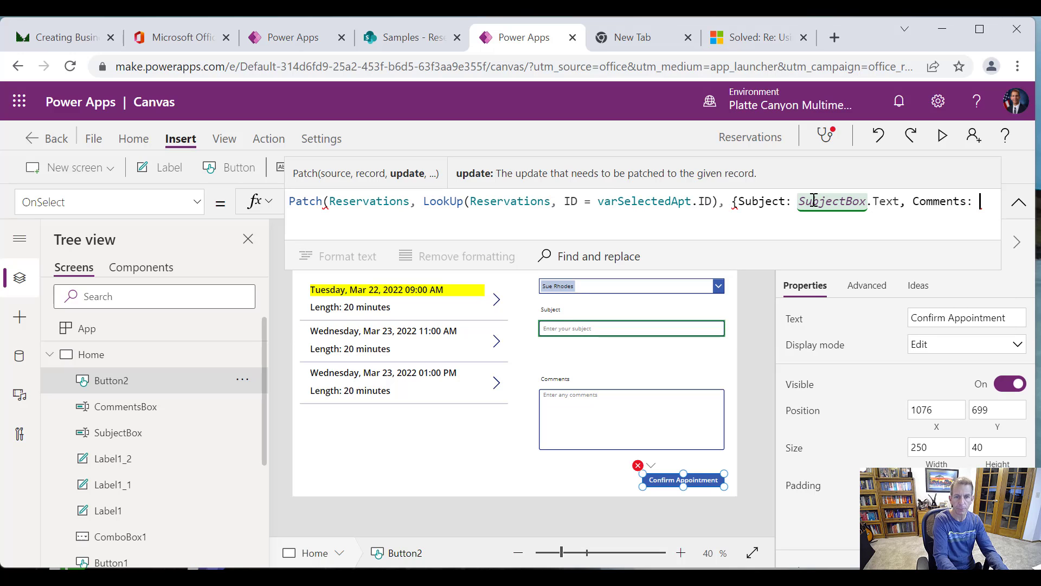
text(CommentBox.)
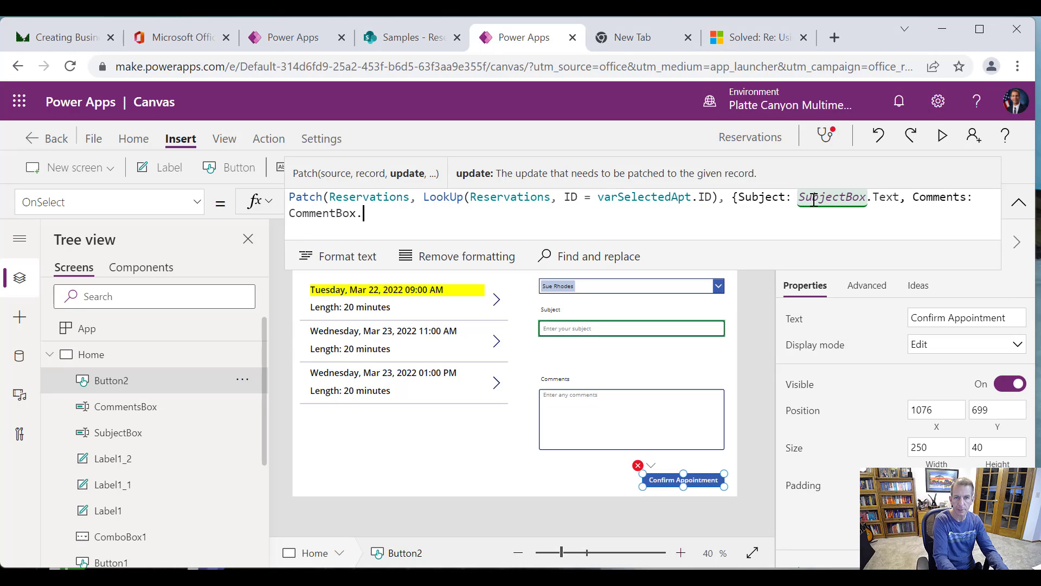
text(Text")
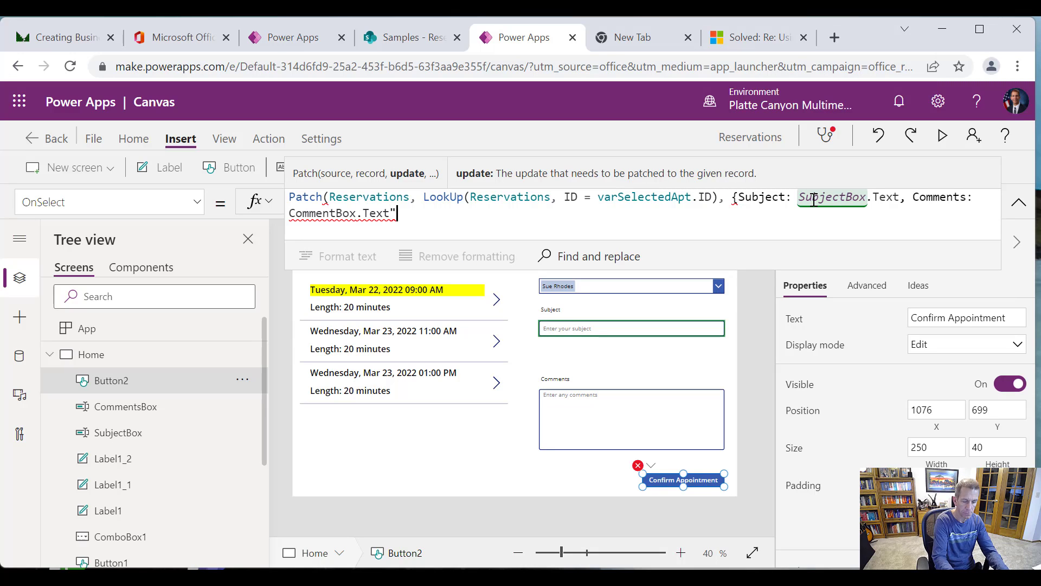
text(}))
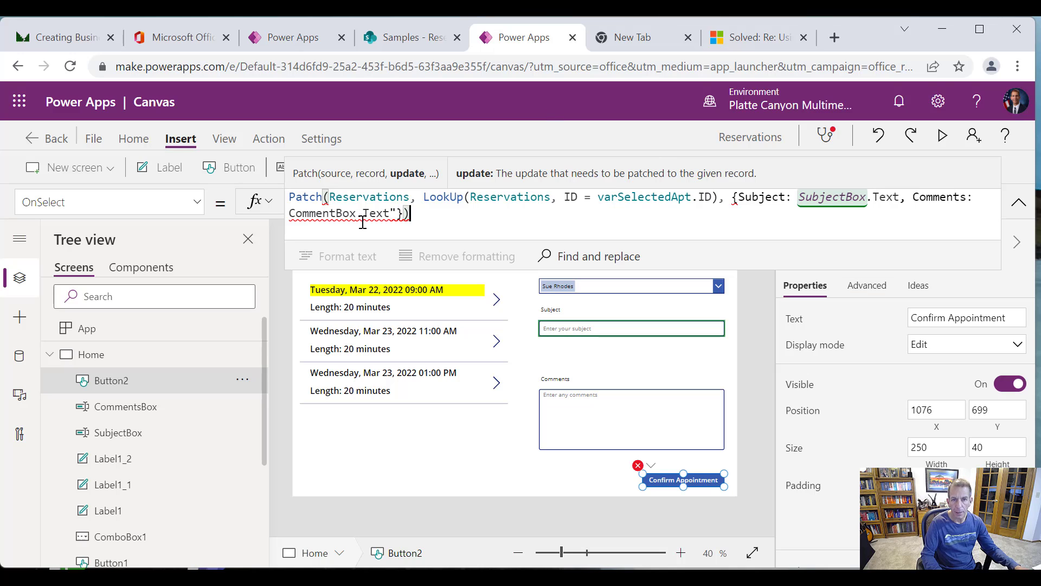
Correct the control name to CommentsBox in the Patch formula and remove the stray quotation mark after Text.
click(337, 212)
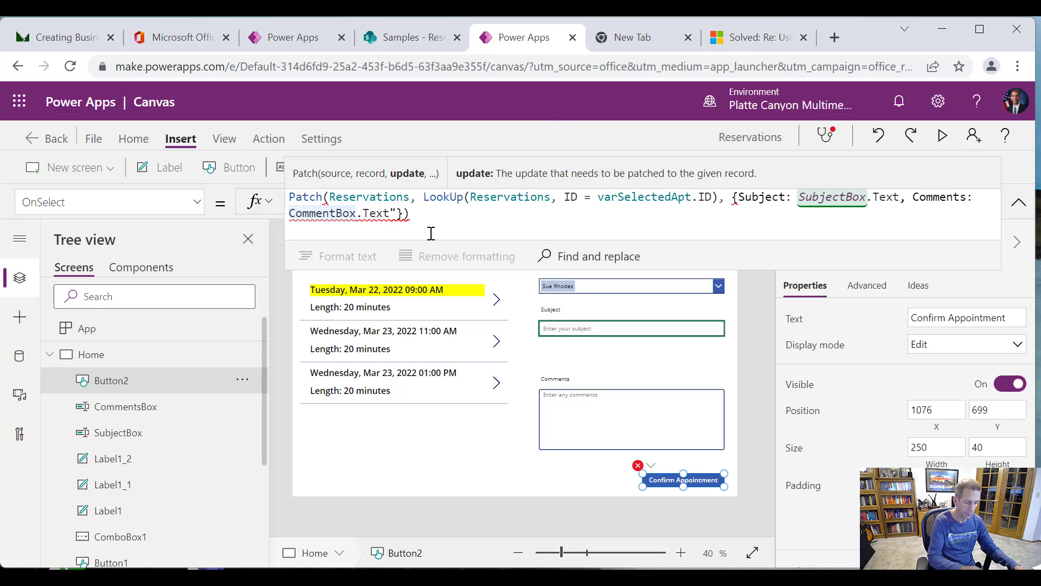
text(s)
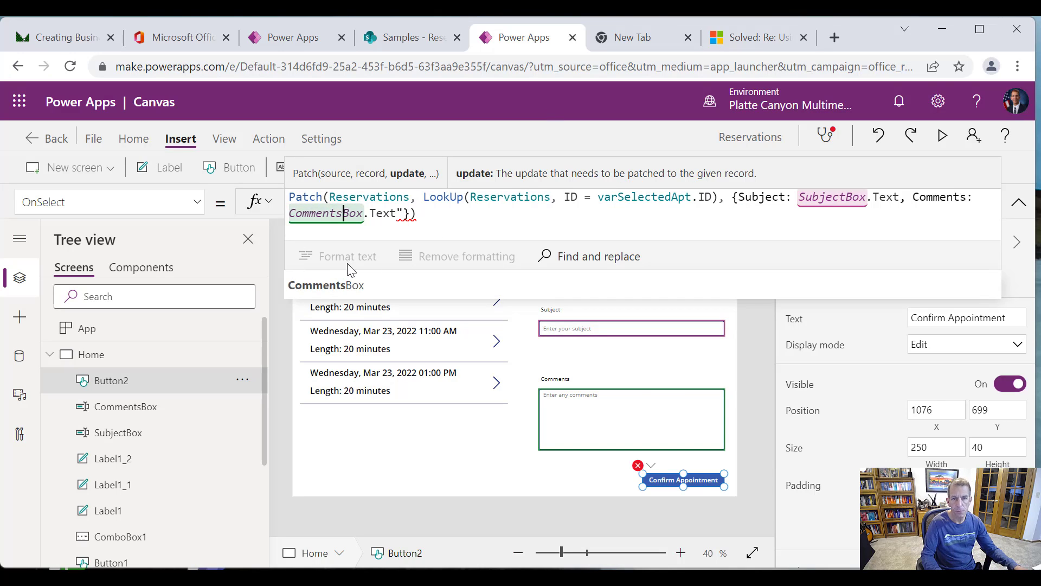
click(484, 217)
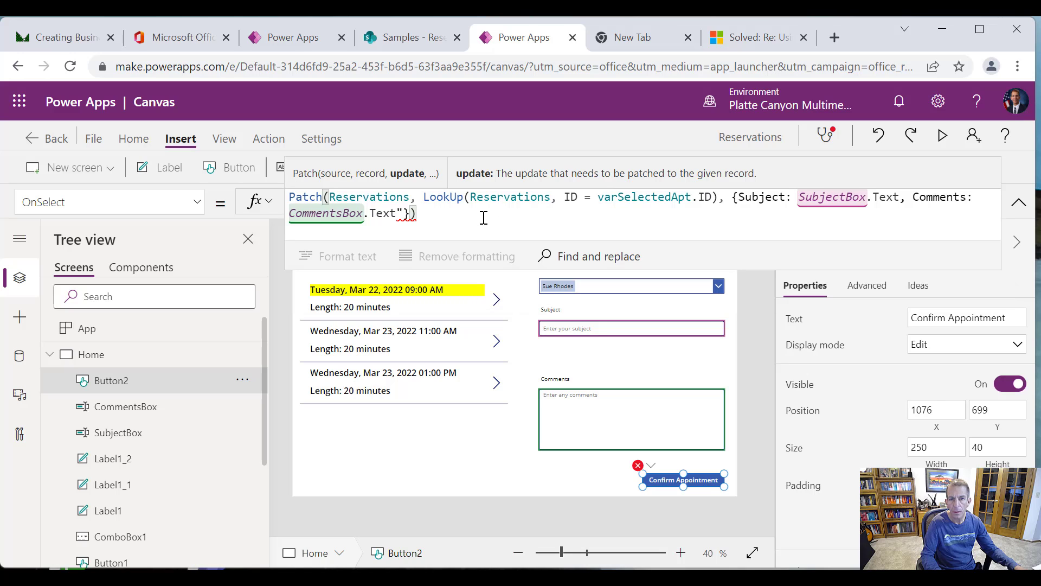
click(402, 215)
key(BackSpace)
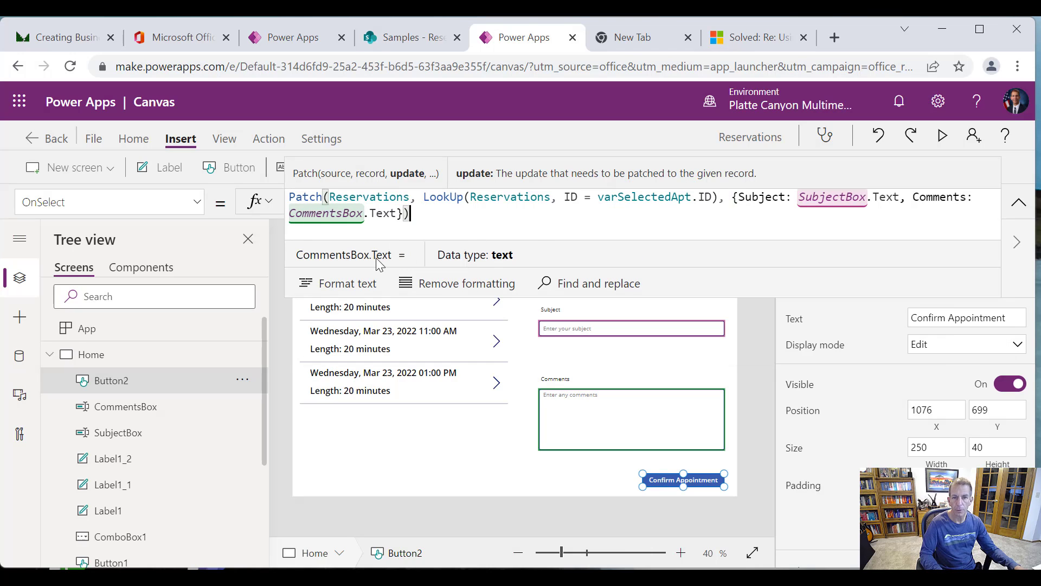
Format the Patch formula into an indented multi-line layout, trying the unformatted single-line version in between.
click(338, 256)
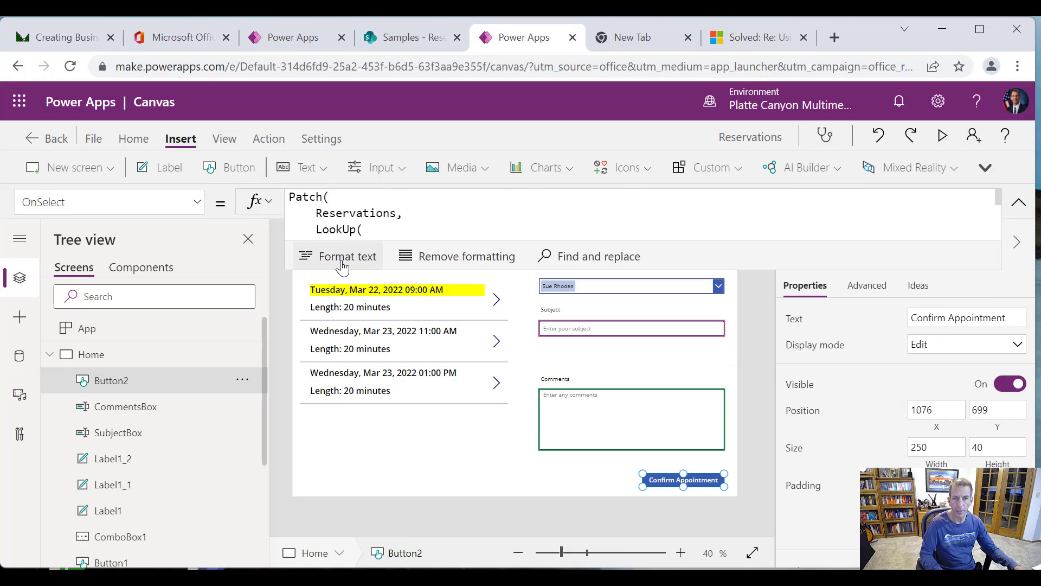
click(436, 270)
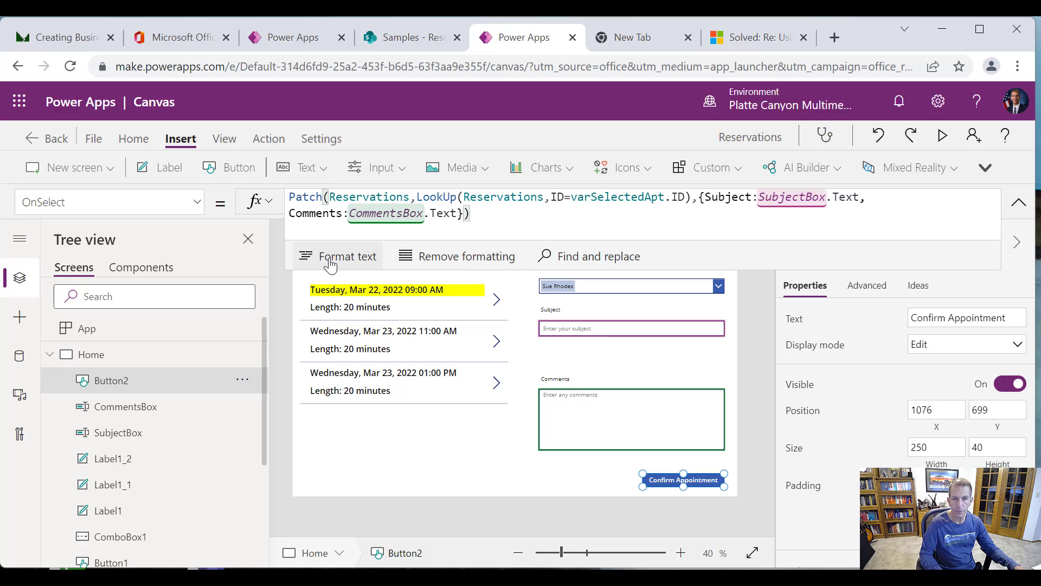
click(329, 256)
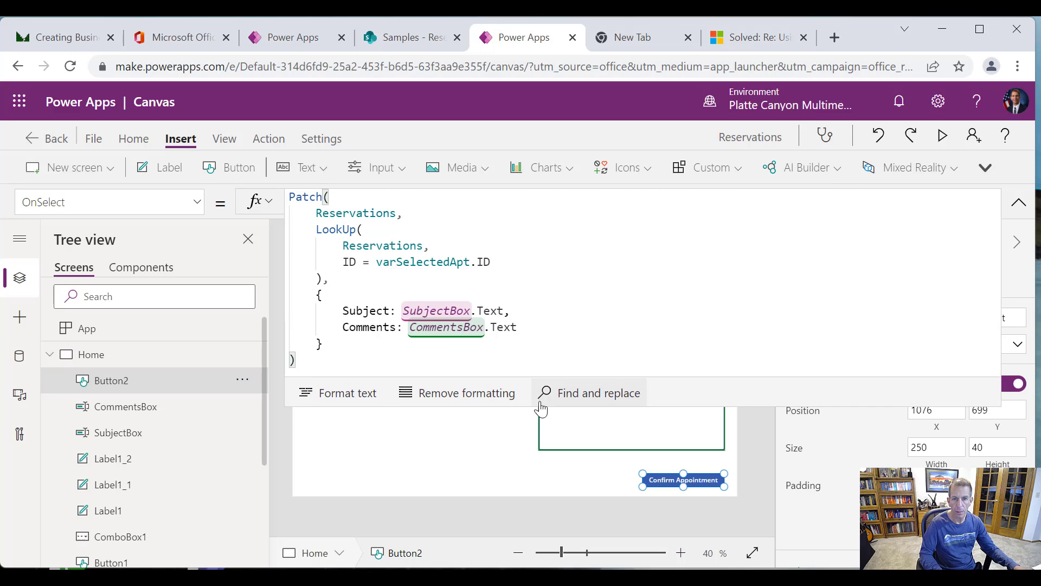
Add a Status field with the value "Booked" on a new line after Comments in the Patch update record.
text(,)
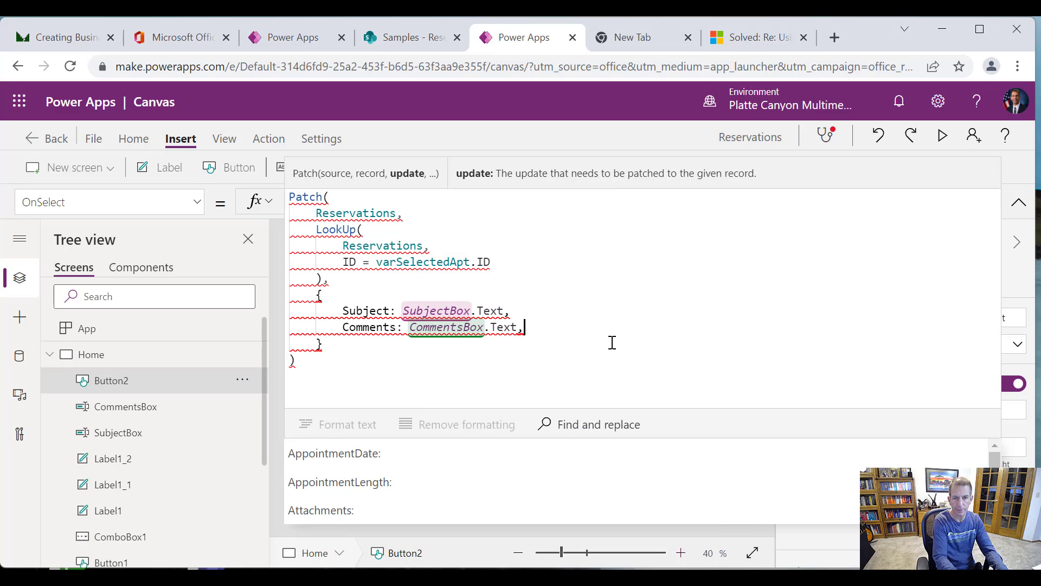
key(Return)
text(Status)
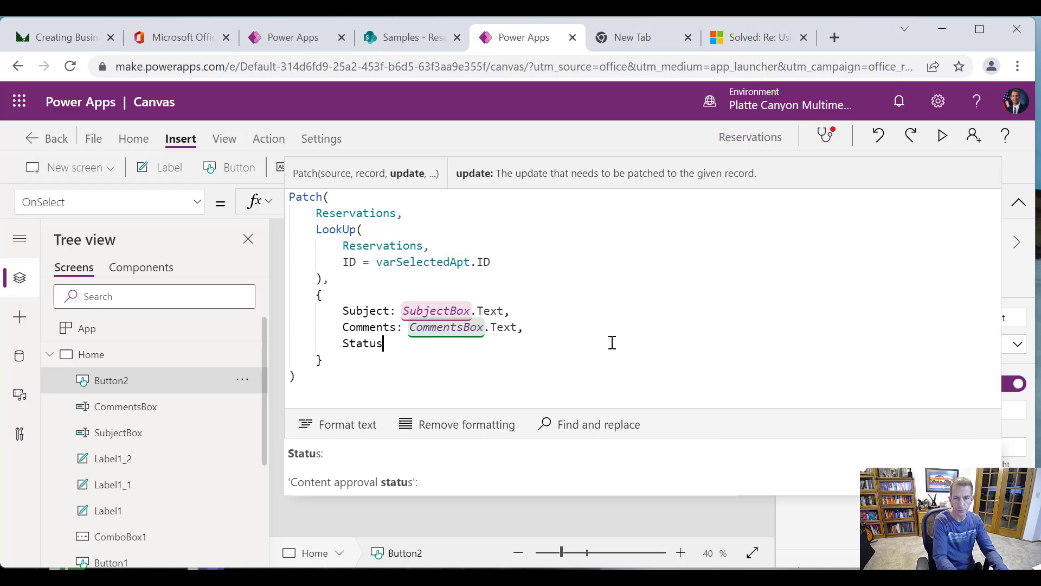
text(: ")
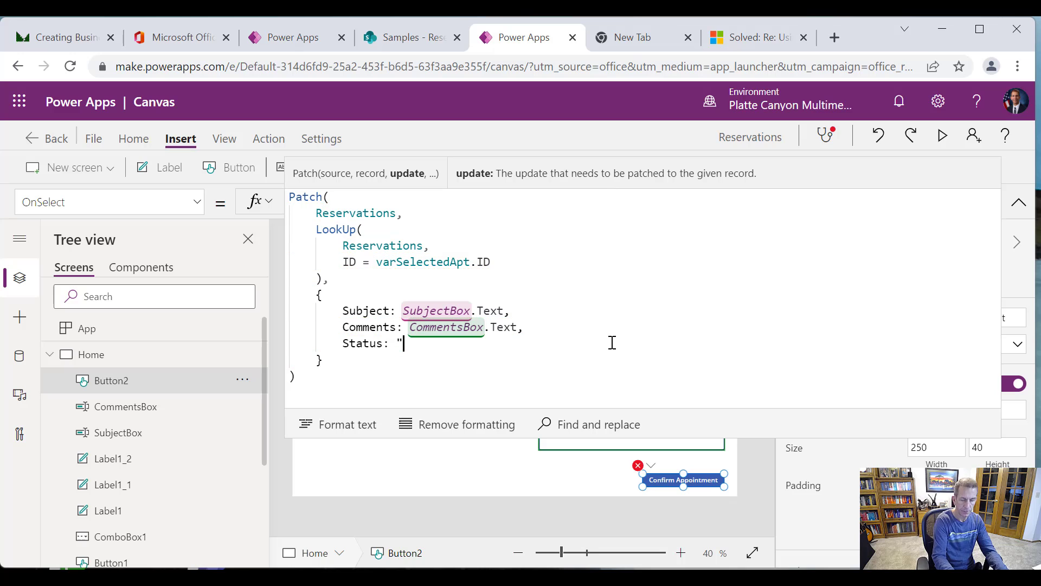
text(Booked")
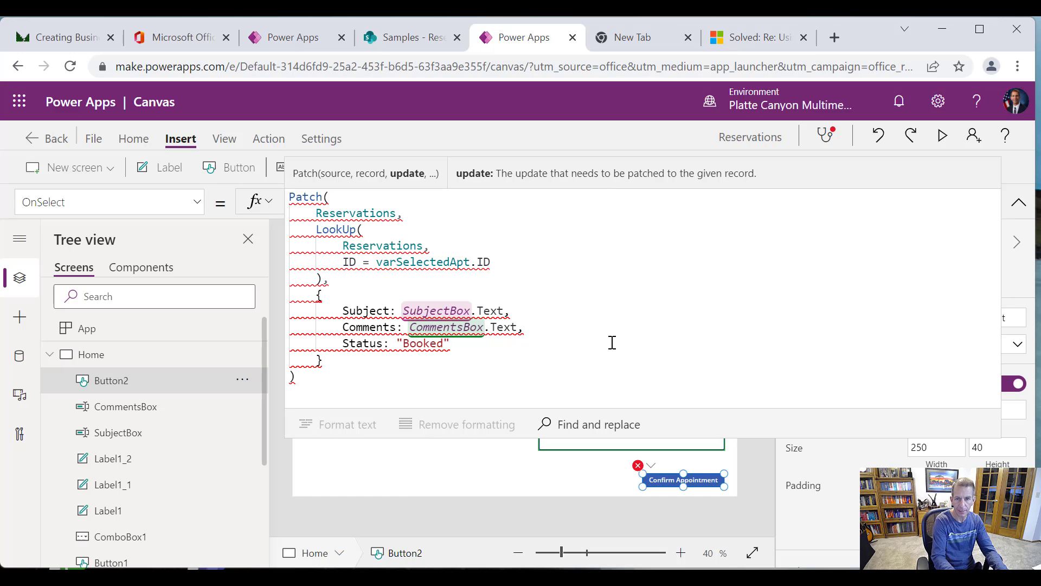
mouse_move(397, 339)
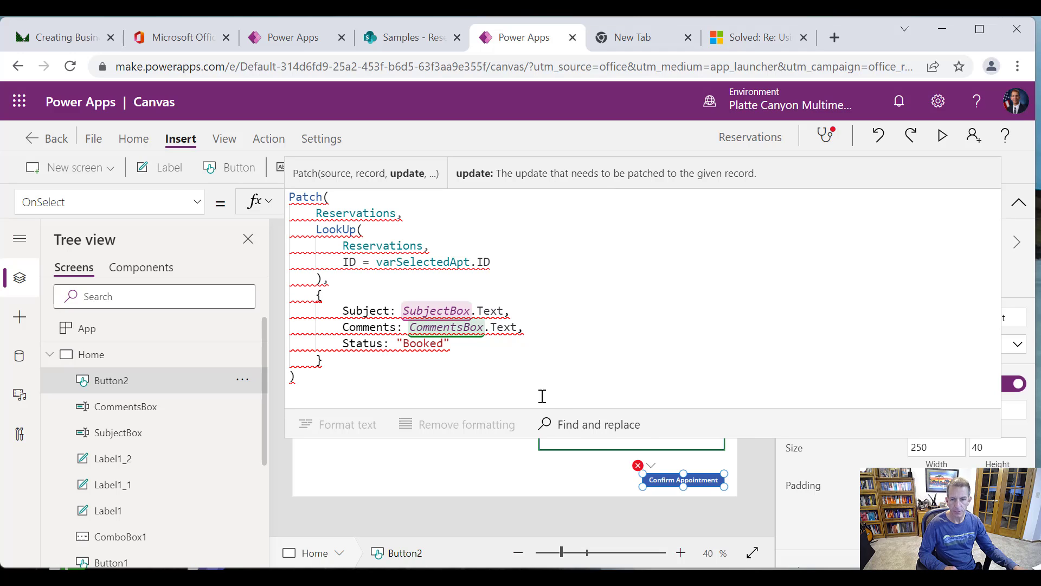
Insert a drop-down control on the Home screen and place it just beside the Confirm Appointment button, below the comments box.
drag(633, 437, 599, 304)
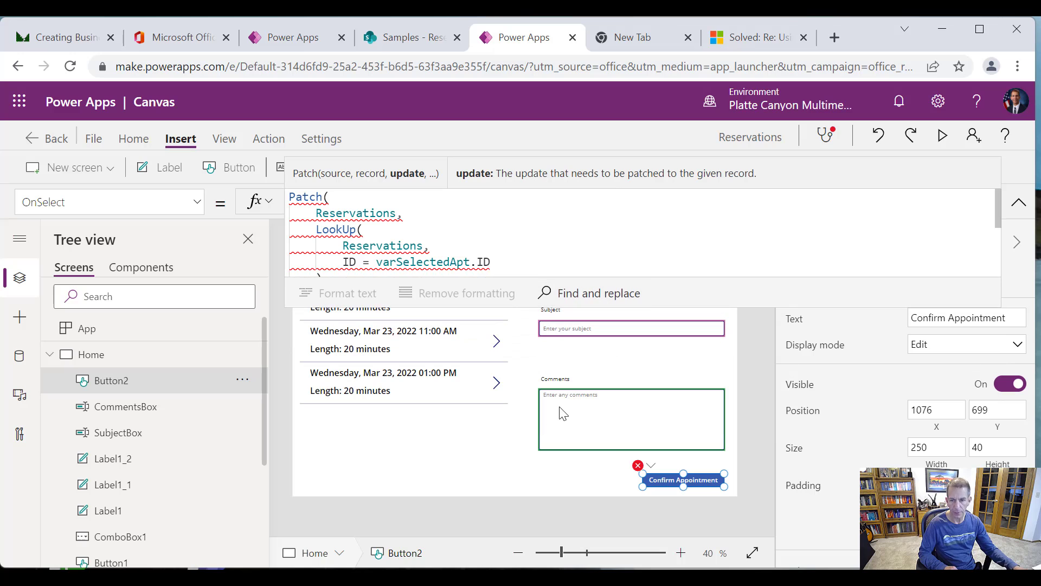
click(488, 463)
click(536, 484)
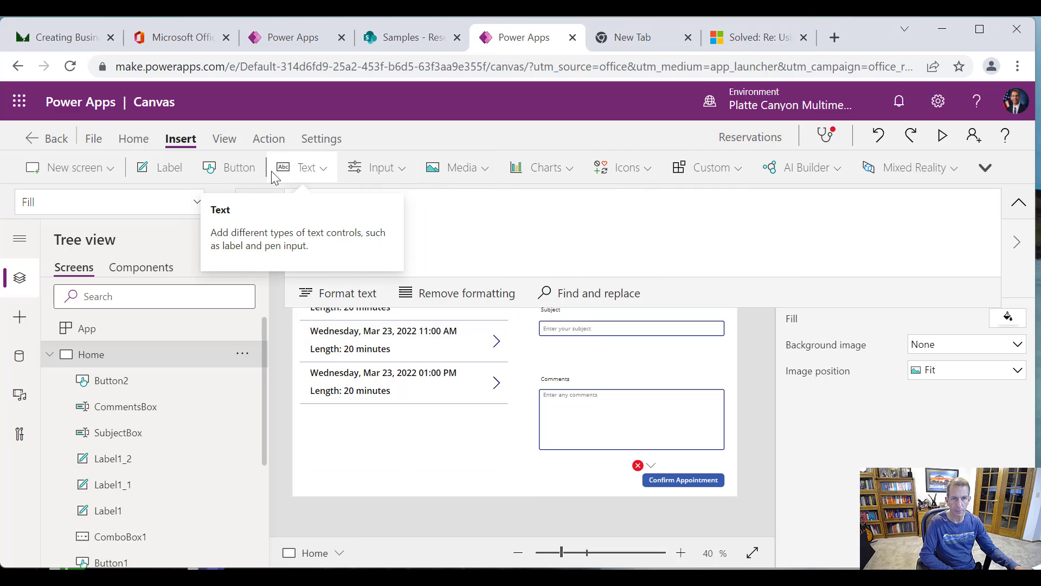
click(409, 170)
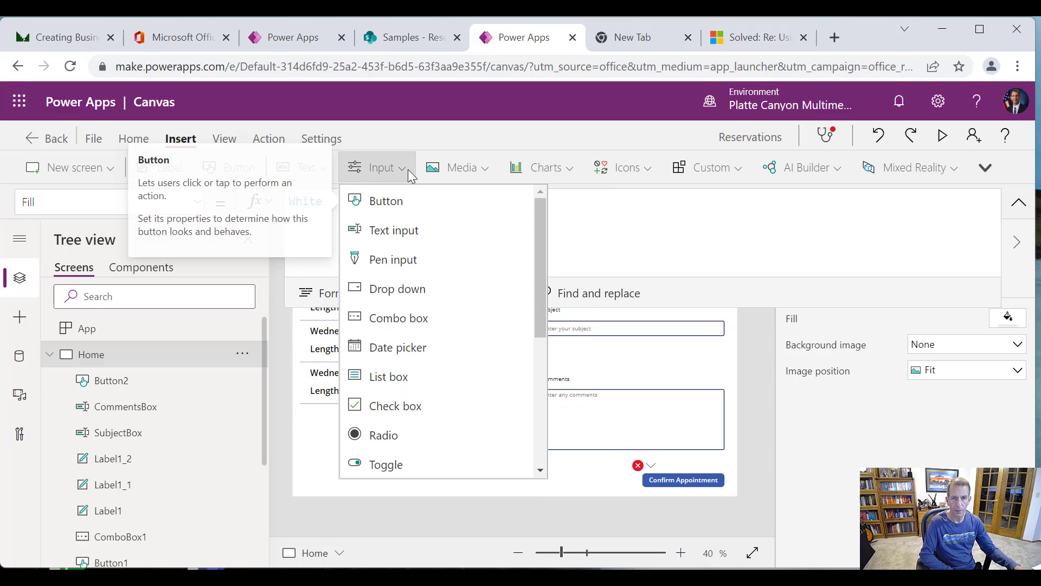
key(Escape)
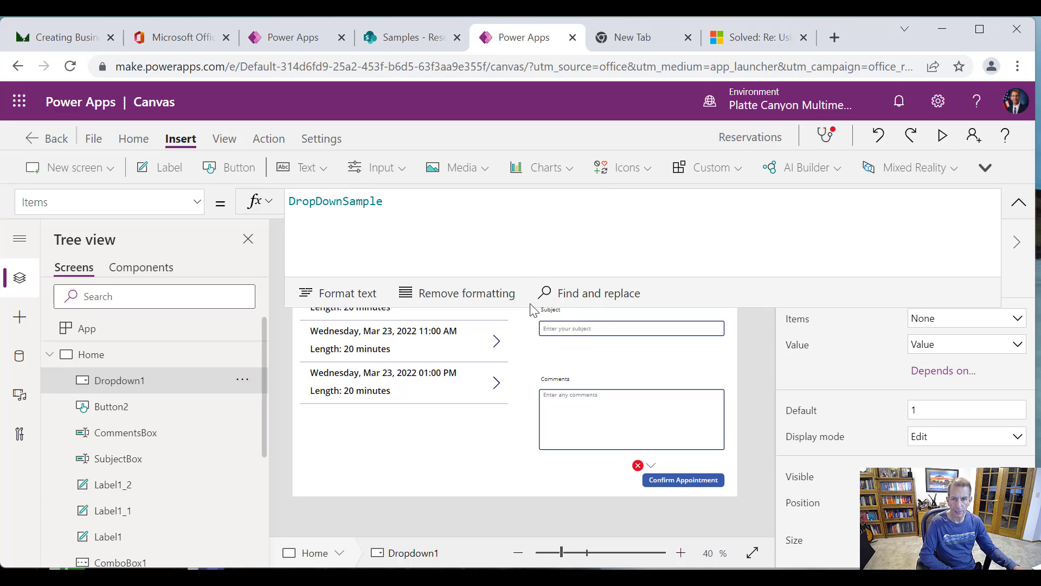
drag(532, 311, 540, 227)
drag(385, 267, 593, 473)
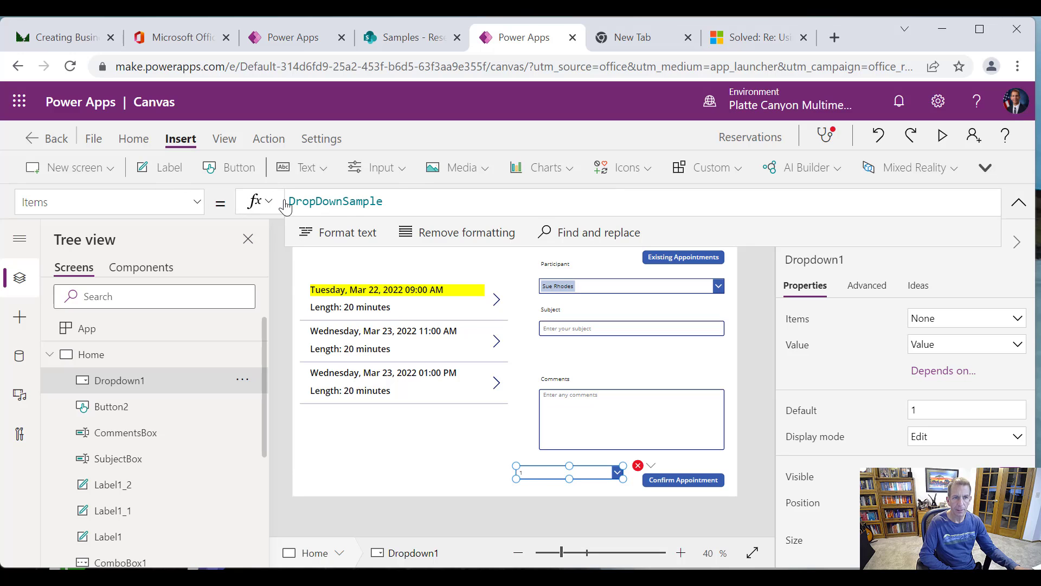
Replace the new drop-down's Items formula with Choices(Reservations.Status).
drag(424, 197, 195, 200)
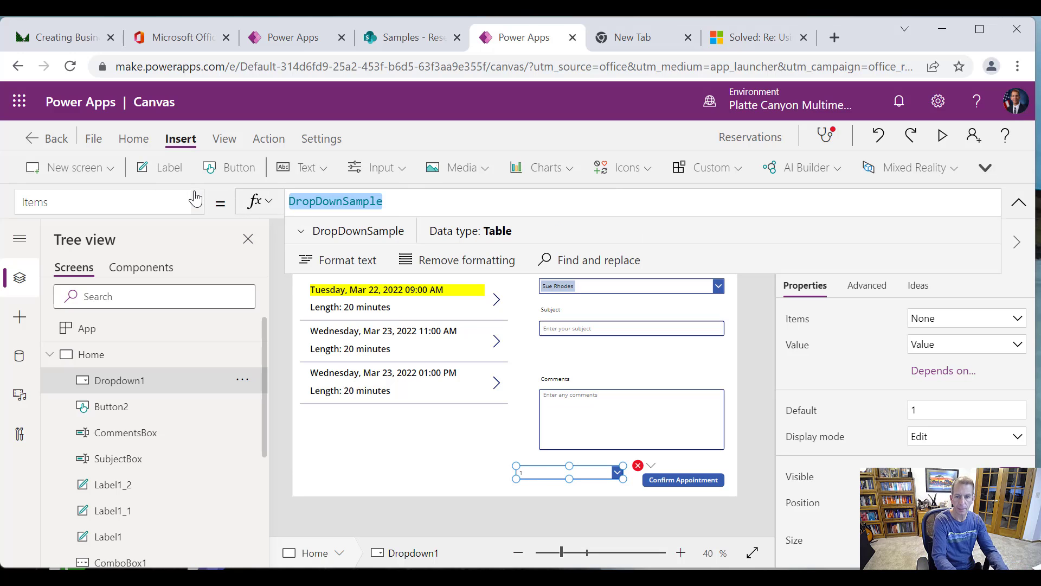
text(Choice)
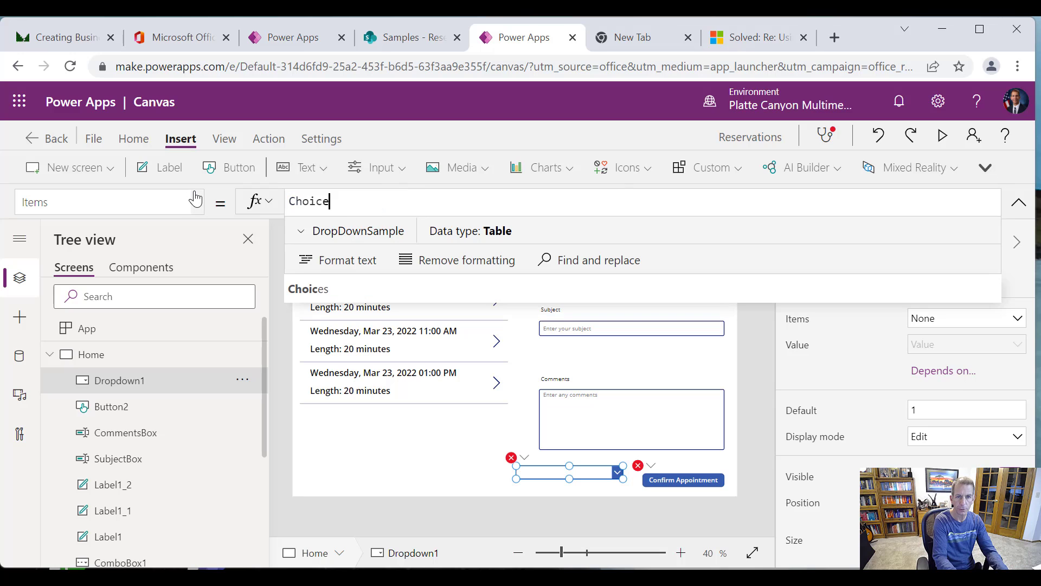
text(s(R)
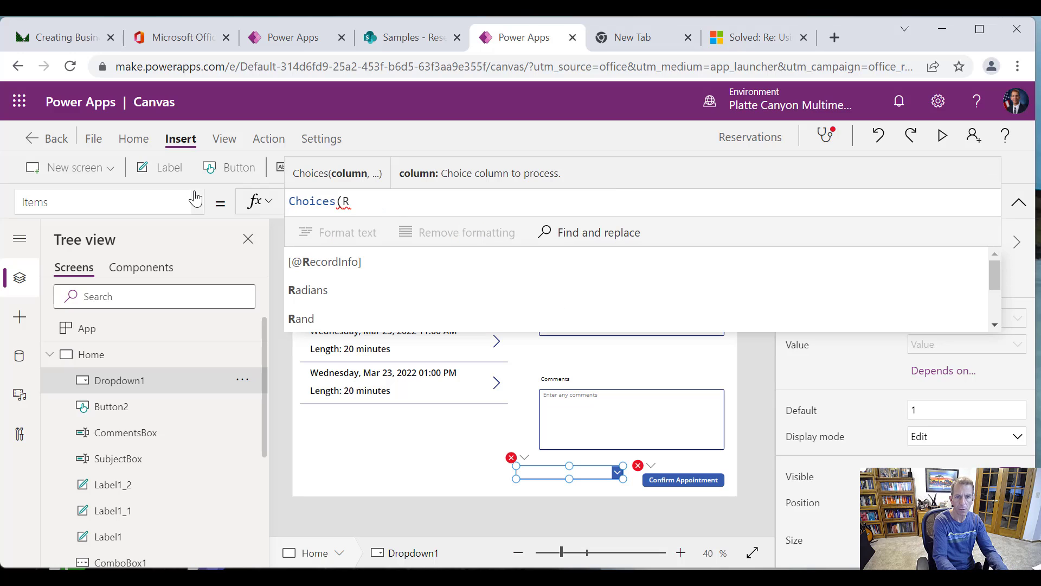
text(e)
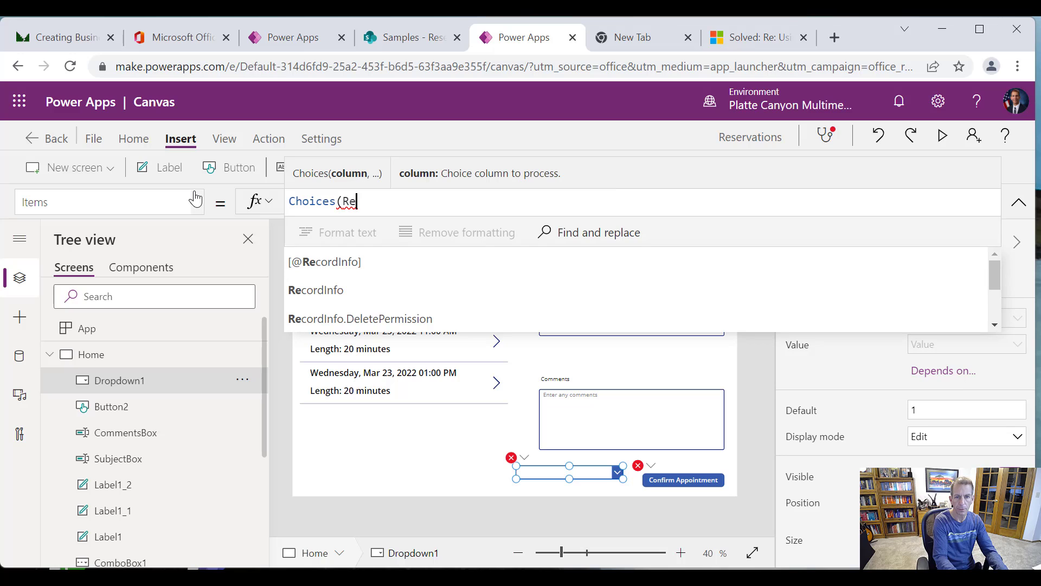
text(s)
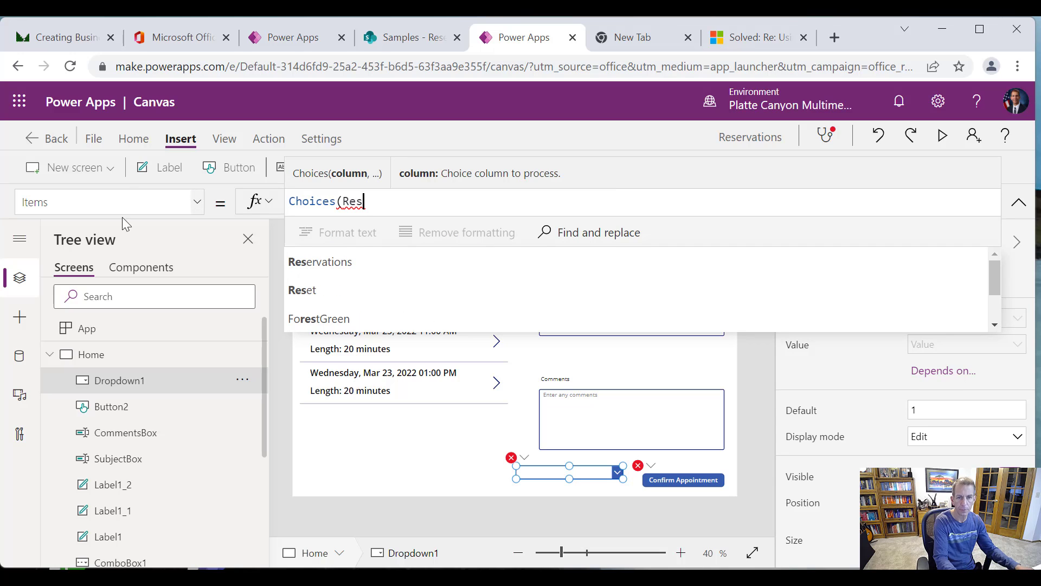
click(316, 262)
text(.Status))
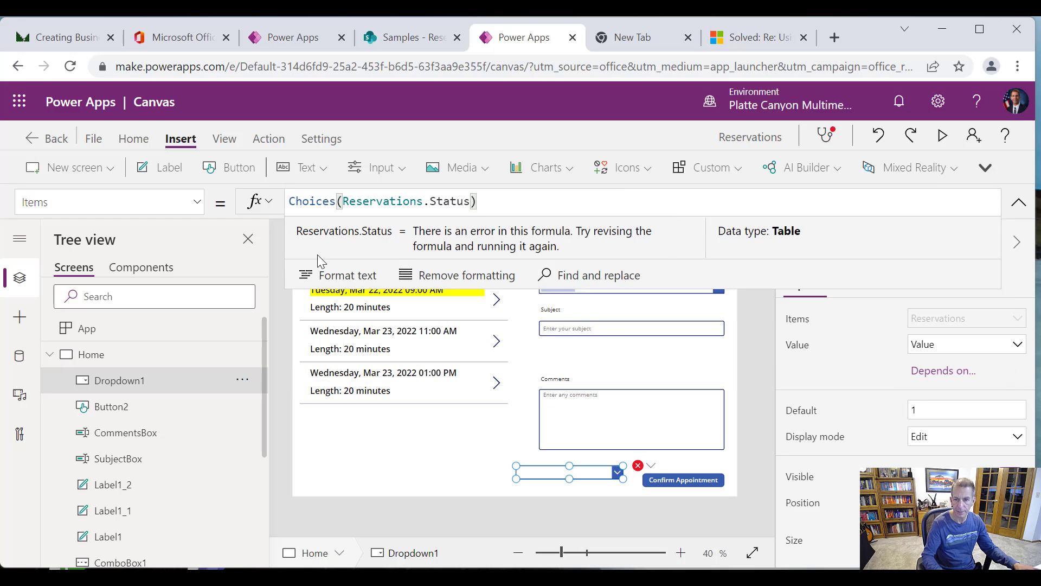
Preview the app and check the choices offered by the new status drop-down beside the Confirm Appointment button.
click(943, 135)
click(698, 522)
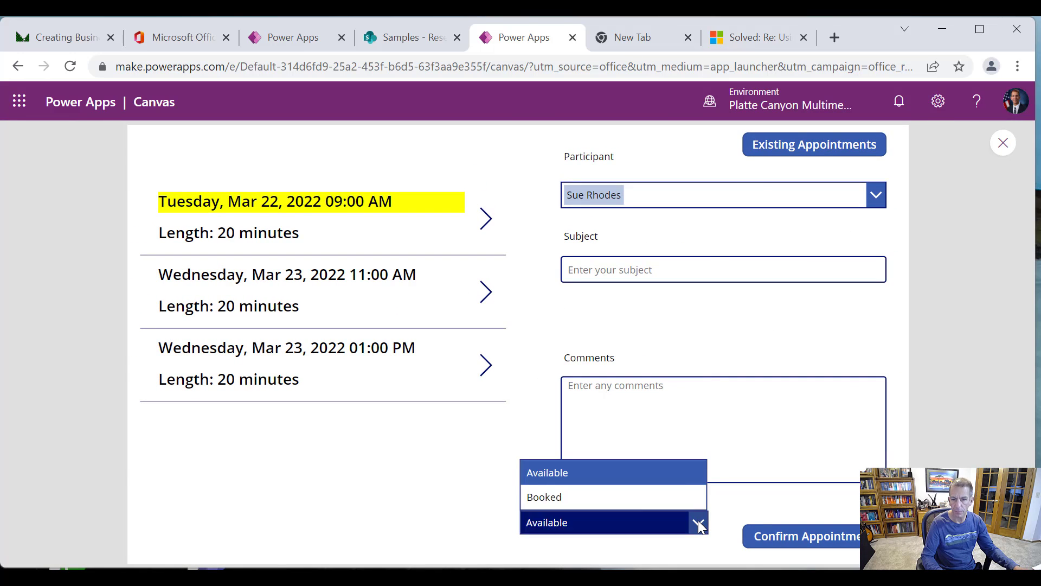
click(698, 523)
click(1004, 144)
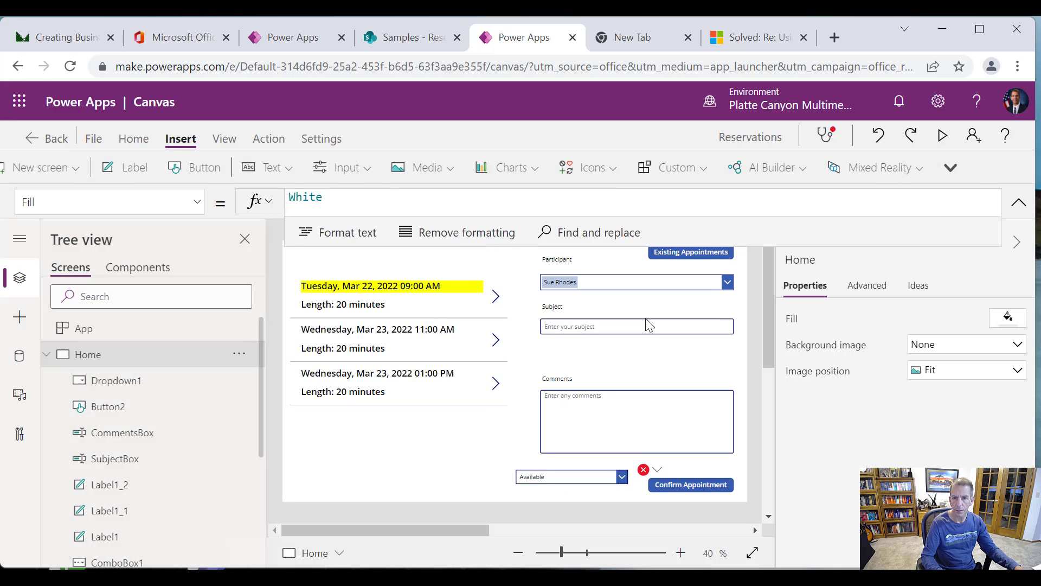
Set the Default property of the status drop-down beside the Confirm Appointment button to "Available".
click(556, 473)
click(197, 203)
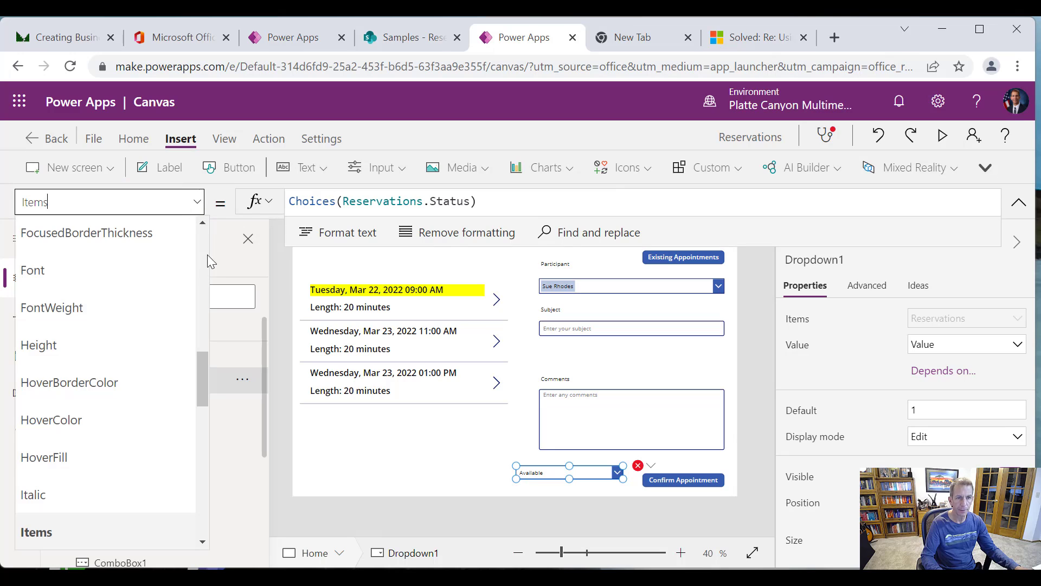
scroll(206, 259, up, 5)
click(124, 266)
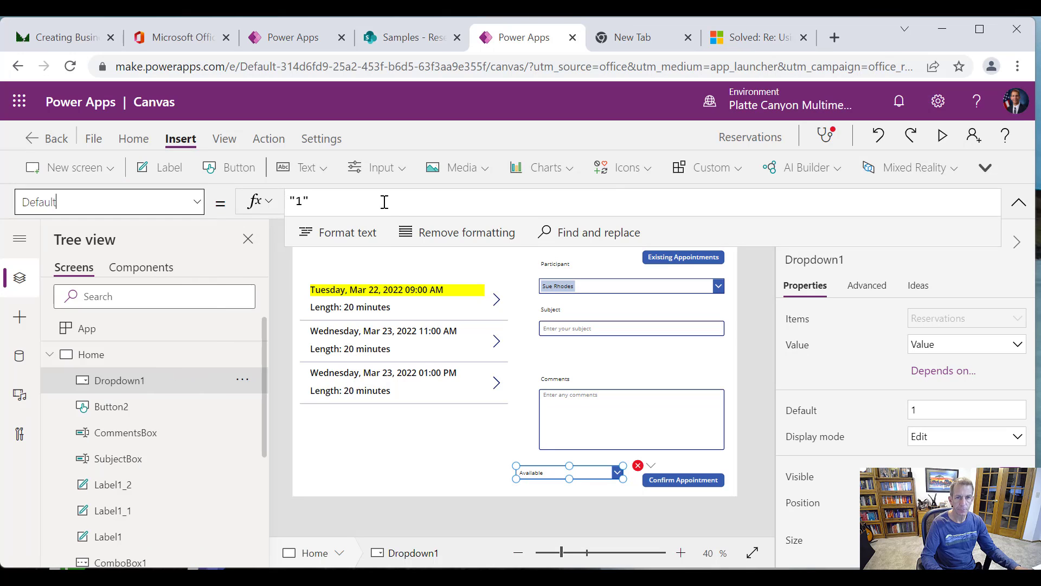
double_click(302, 201)
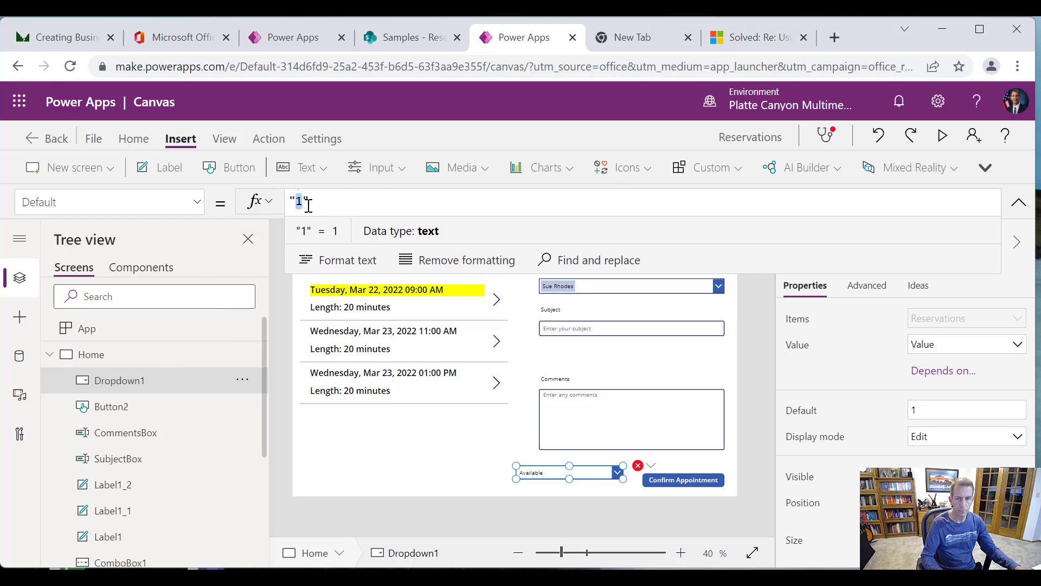
text(Avai)
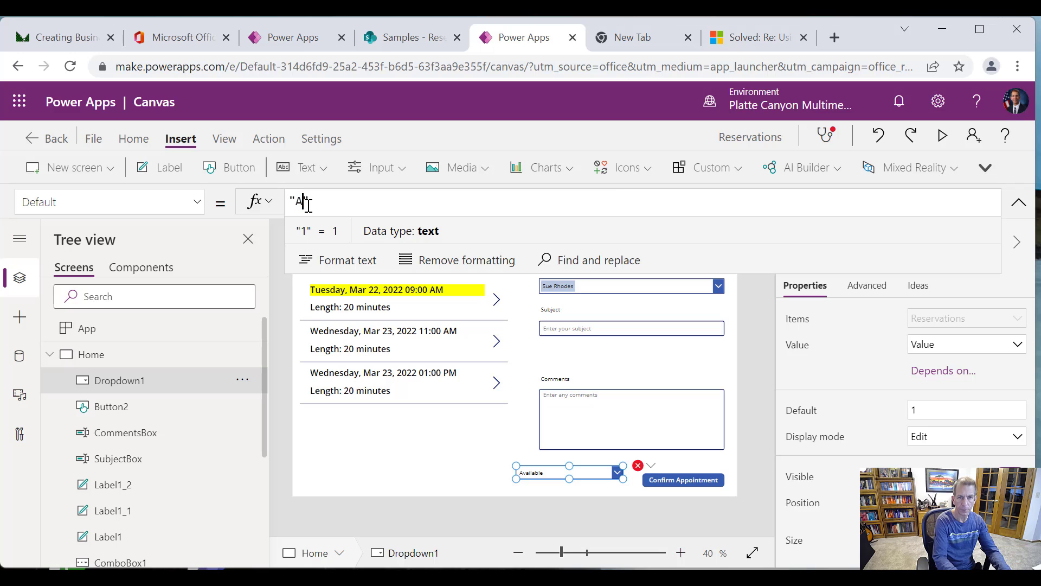
text(labl)
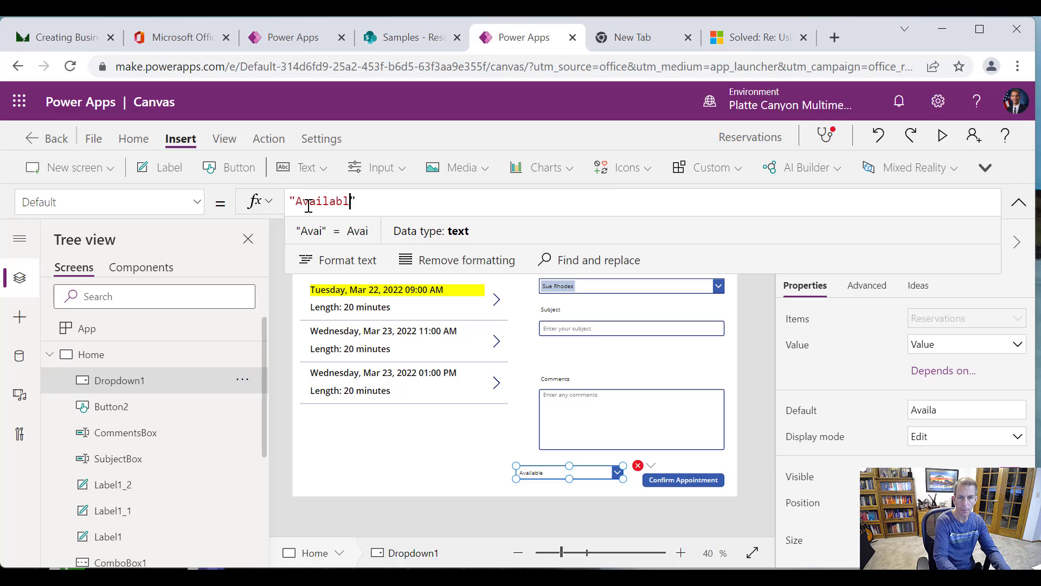
text(e)
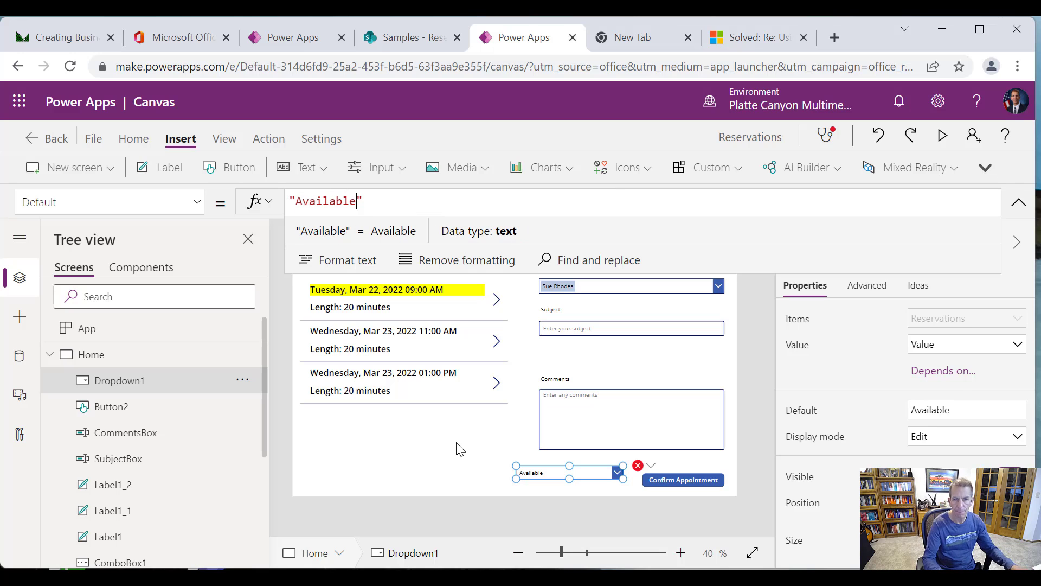
click(458, 446)
Duplicate the status drop-down and place the copy directly below the original.
click(549, 477)
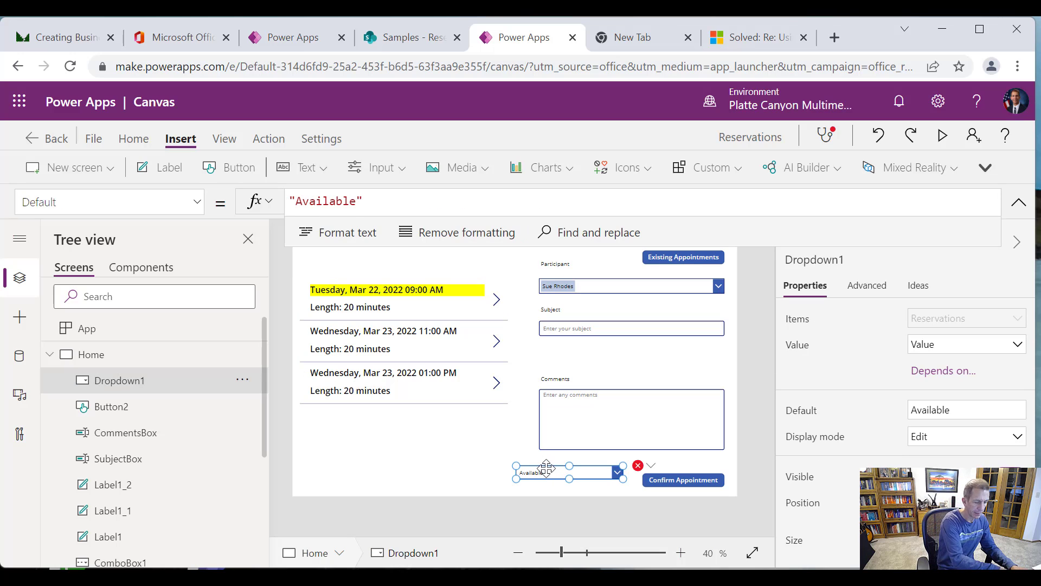
key(ctrl+c)
key(ctrl+v)
drag(546, 469, 541, 488)
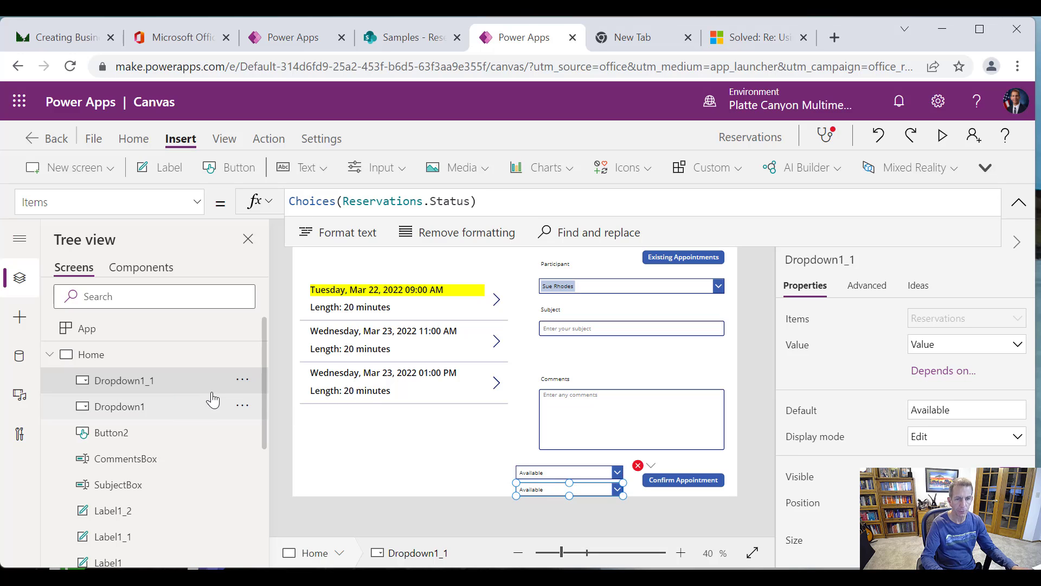
Rename the copied drop-down as BookedStatusBox.
click(242, 380)
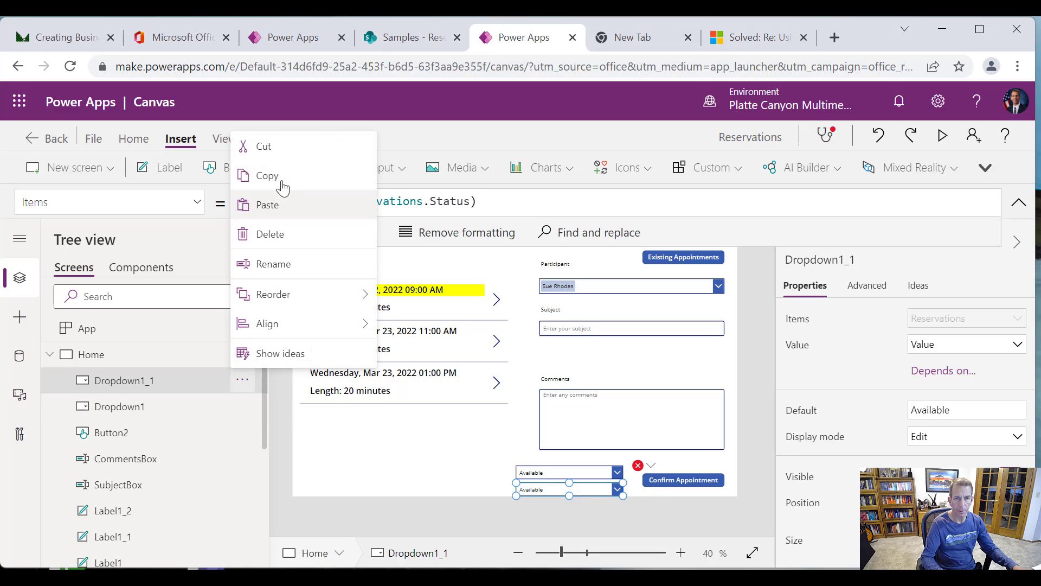
click(286, 264)
text(Boo)
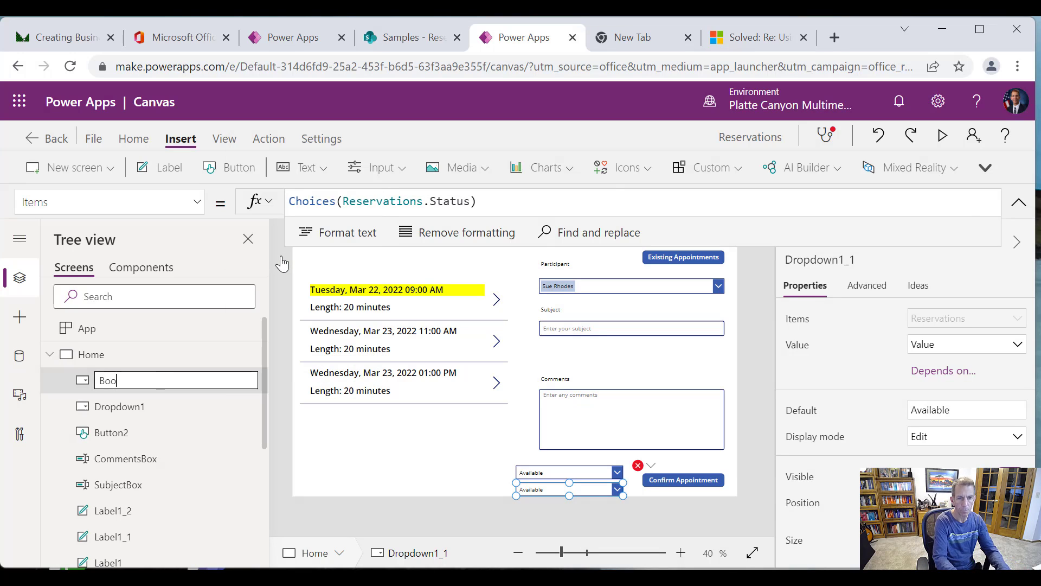
text(kedStatusBox)
key(Return)
Rename the original status drop-down, Dropdown1, as AvailableStatusBox.
click(220, 408)
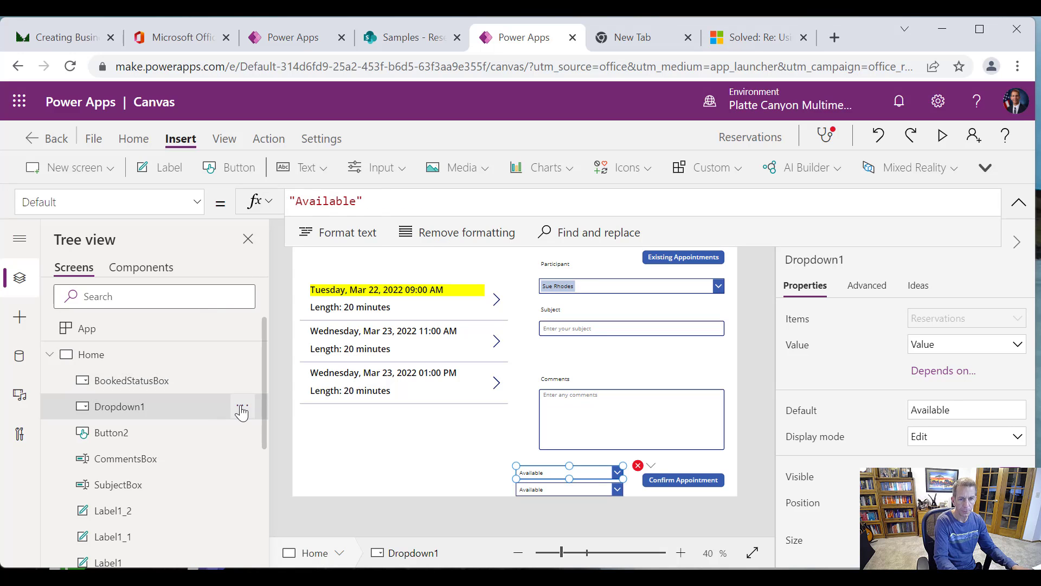
click(242, 410)
click(278, 289)
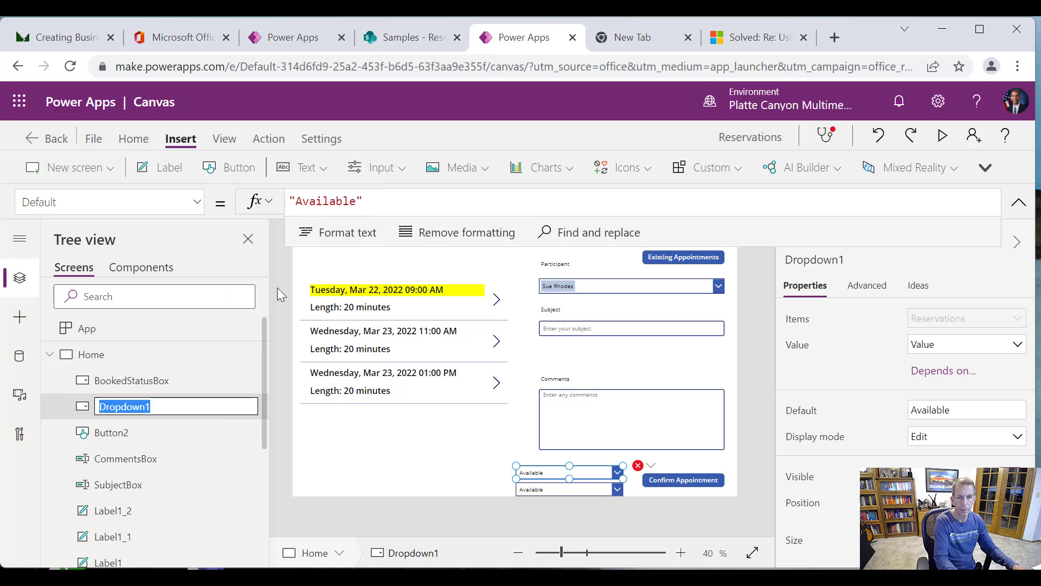
text(Ava)
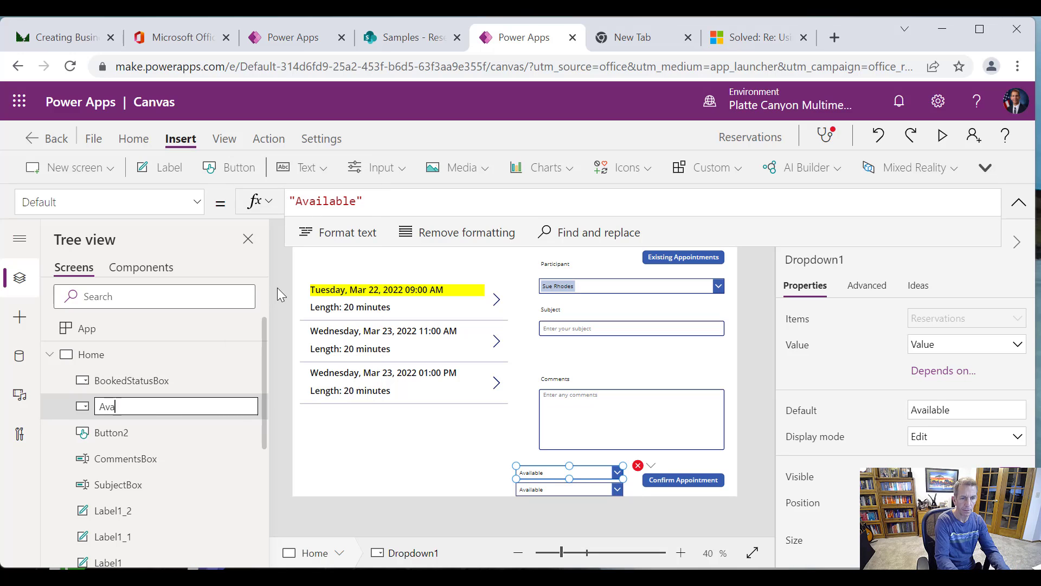
text(ilableStatusBox)
key(Return)
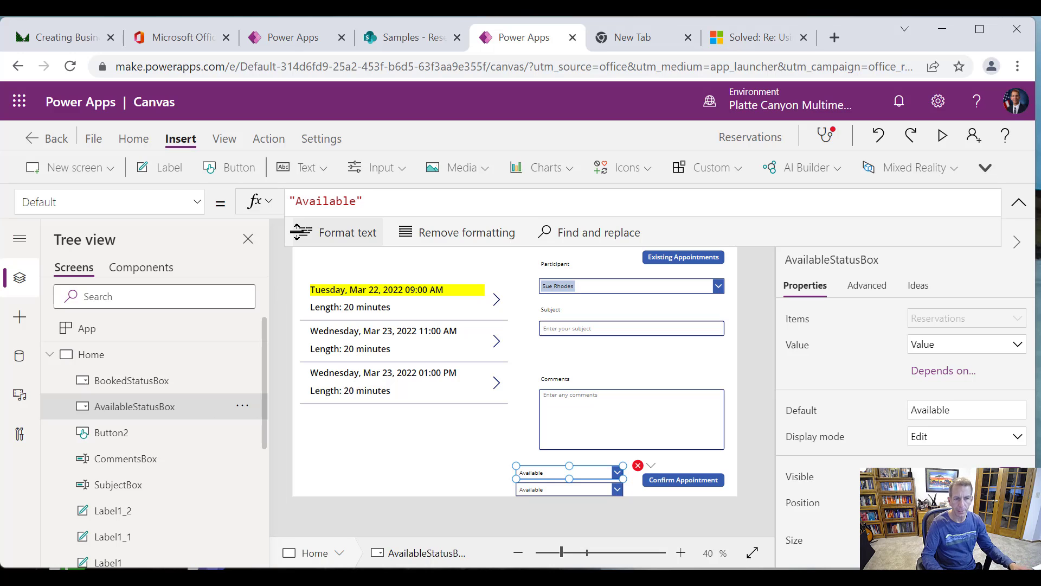
Change the Default property of BookedStatusBox to "Booked".
click(605, 490)
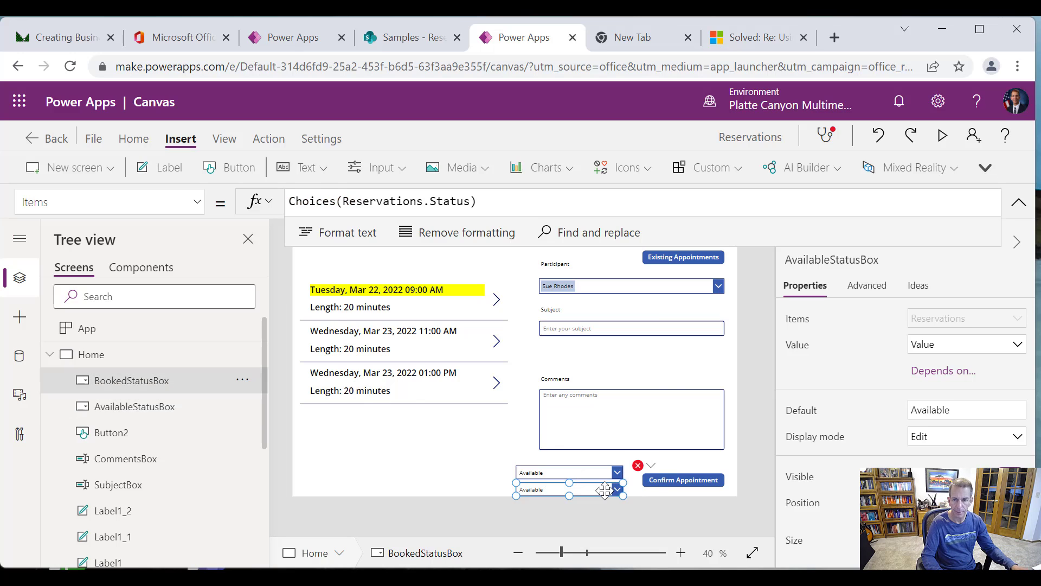
click(195, 203)
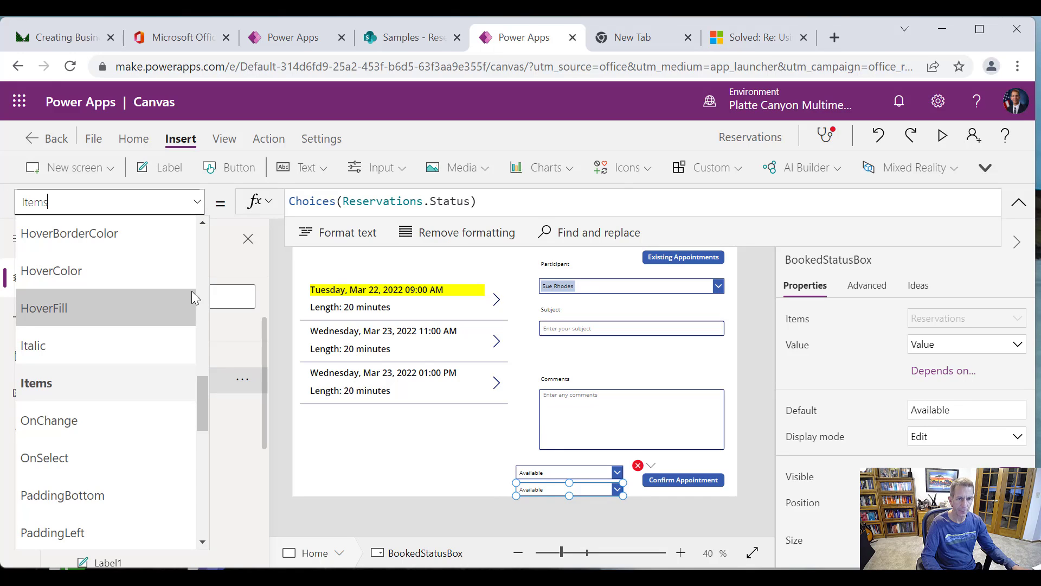
scroll(197, 287, up, 5)
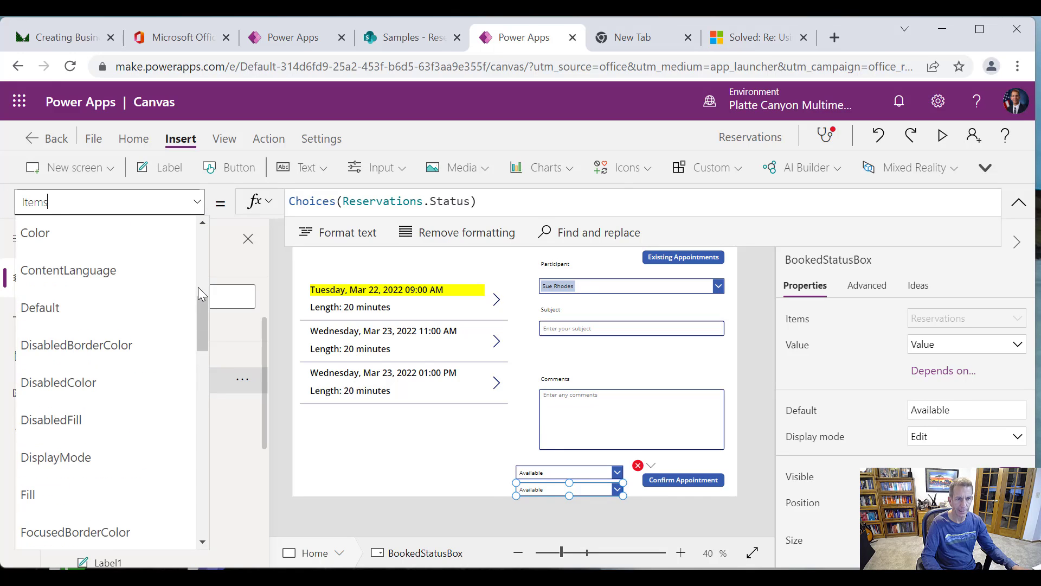
click(155, 315)
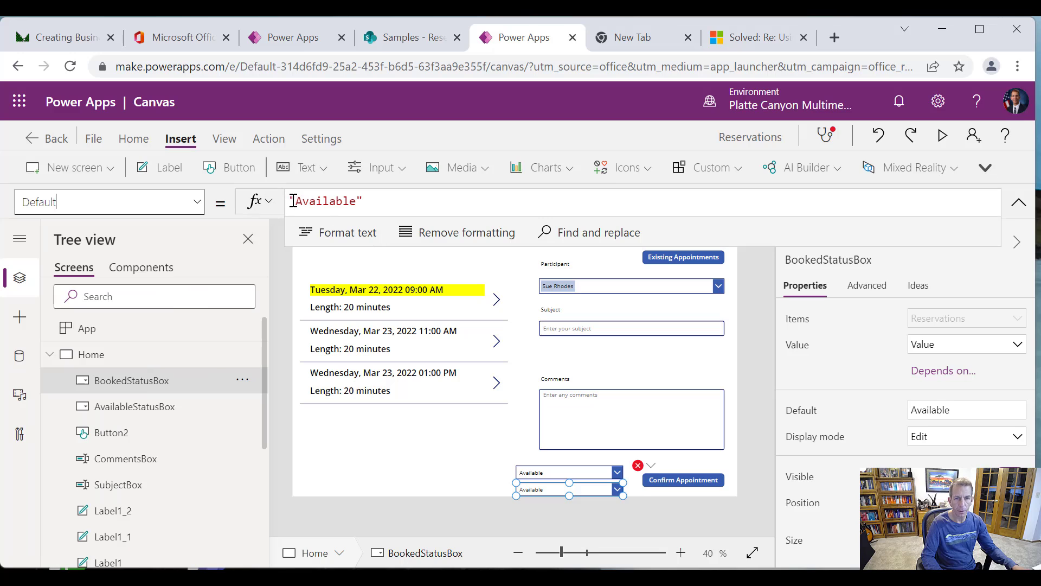
drag(296, 201, 357, 200)
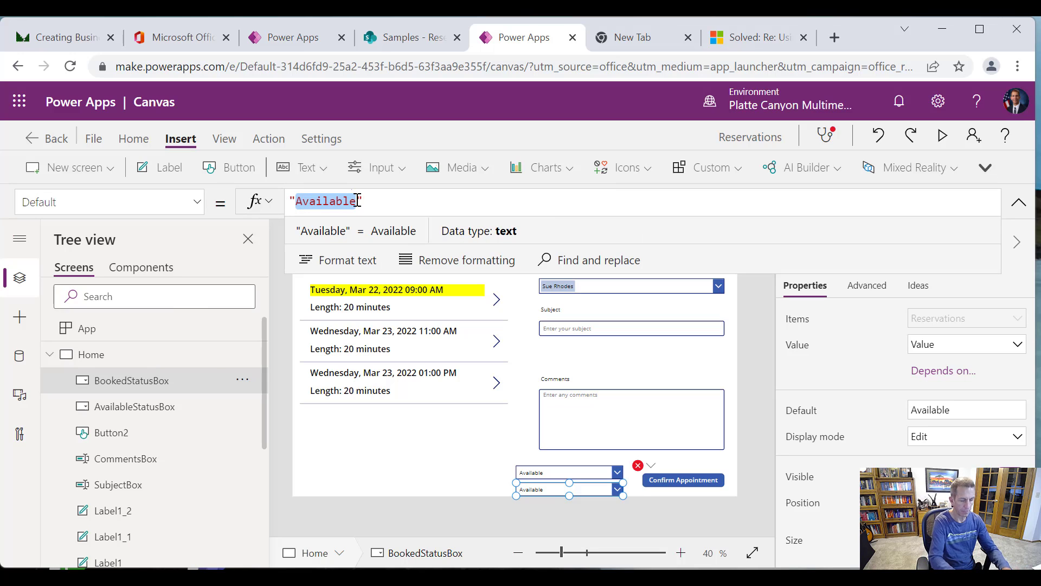
text(Booked)
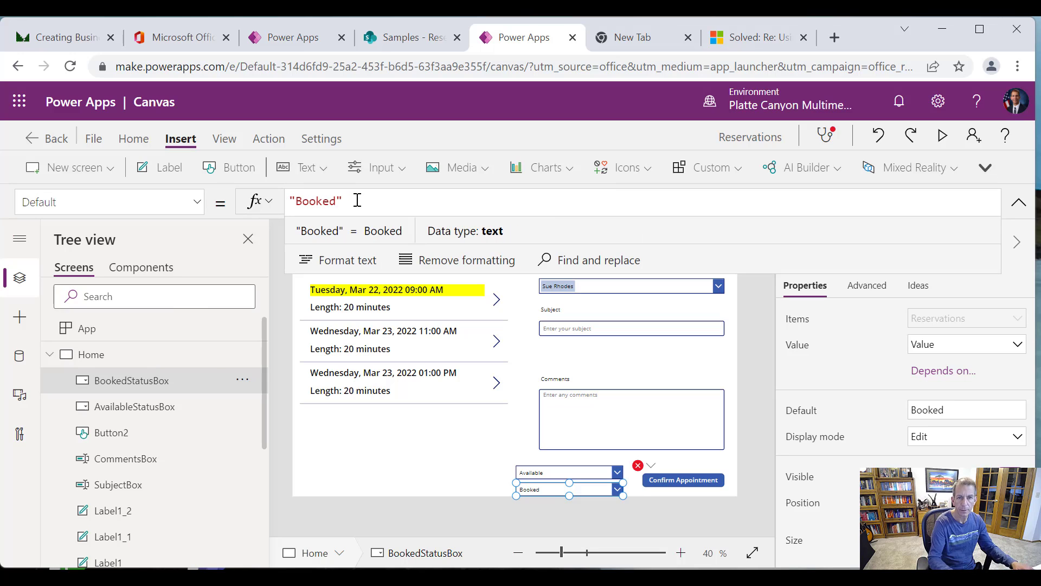
click(549, 475)
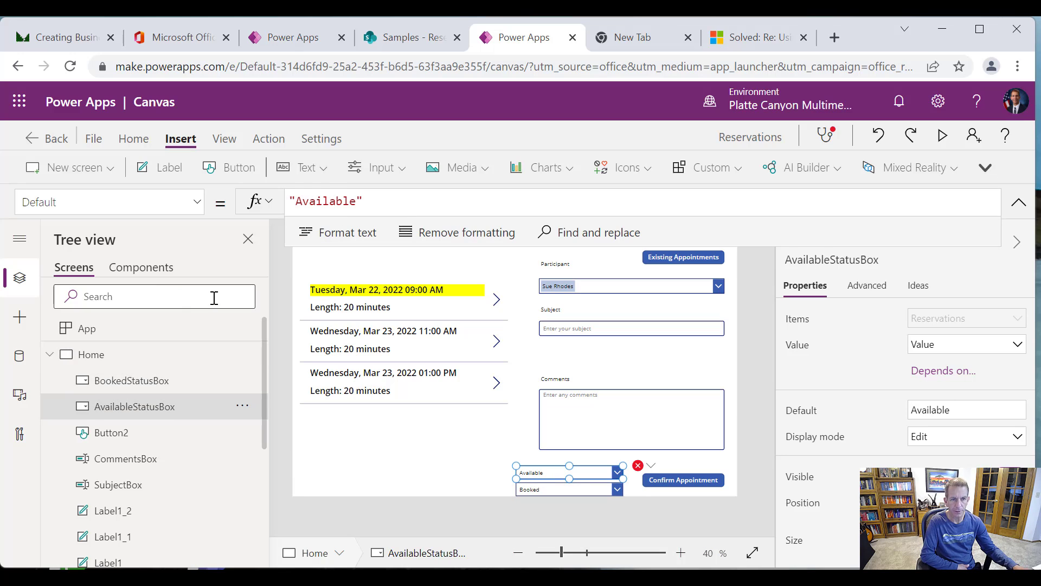
Start a Set formula in the App object's OnStart property with varAvailableStatus as the variable.
click(242, 329)
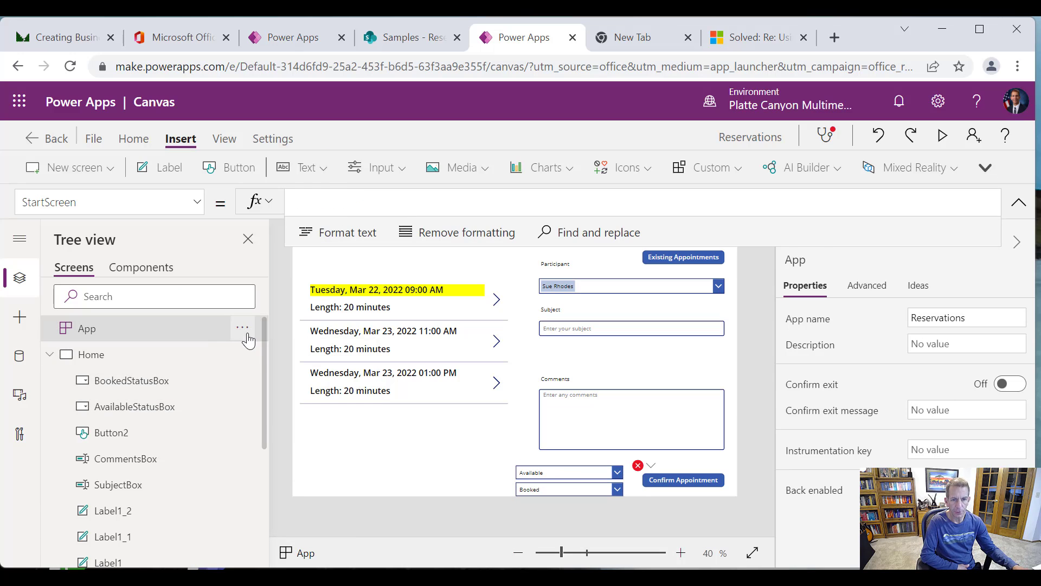
click(107, 330)
click(191, 202)
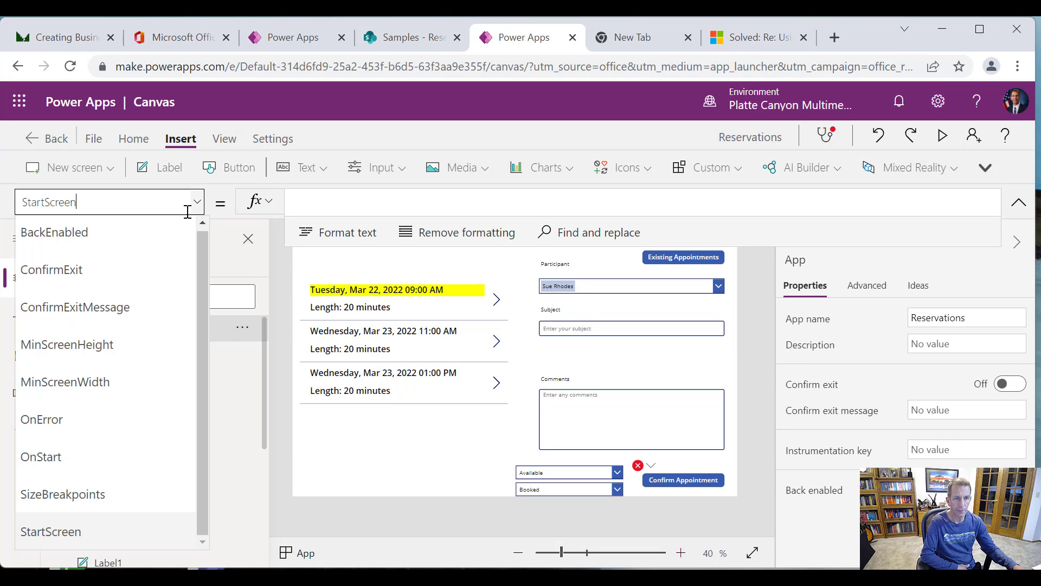
click(105, 457)
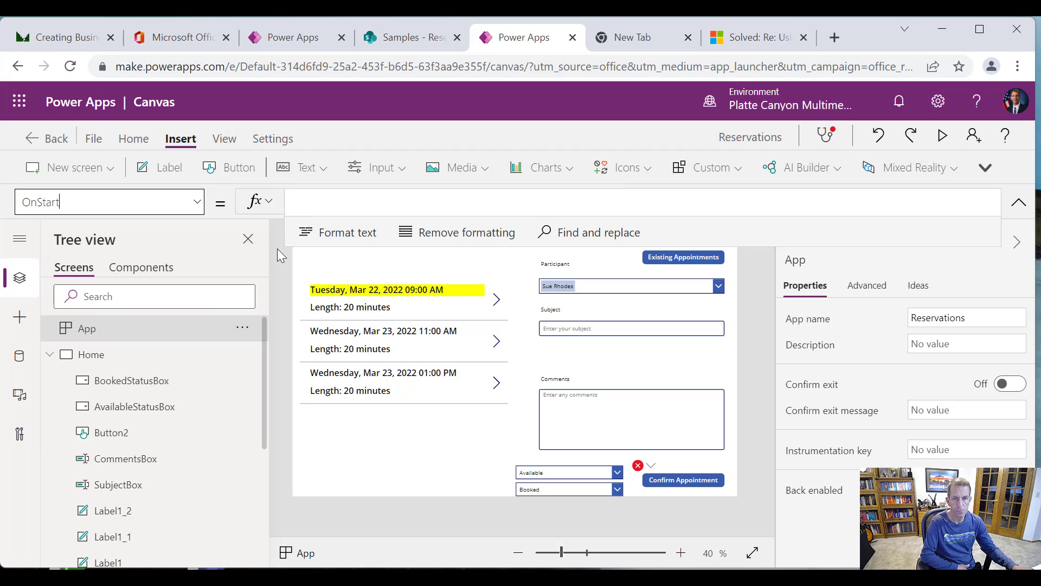
click(311, 208)
text(Set)
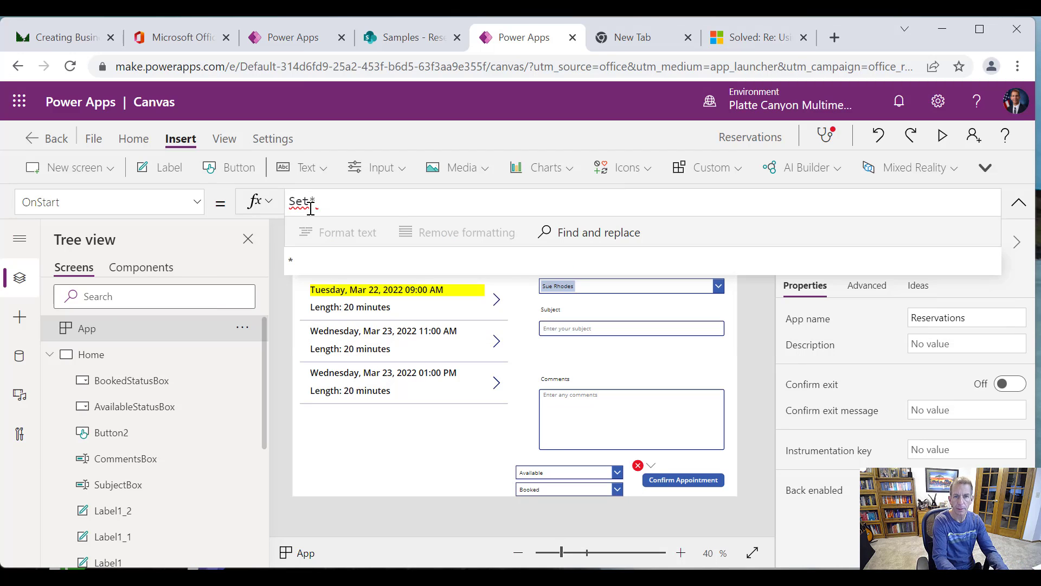
text((var)
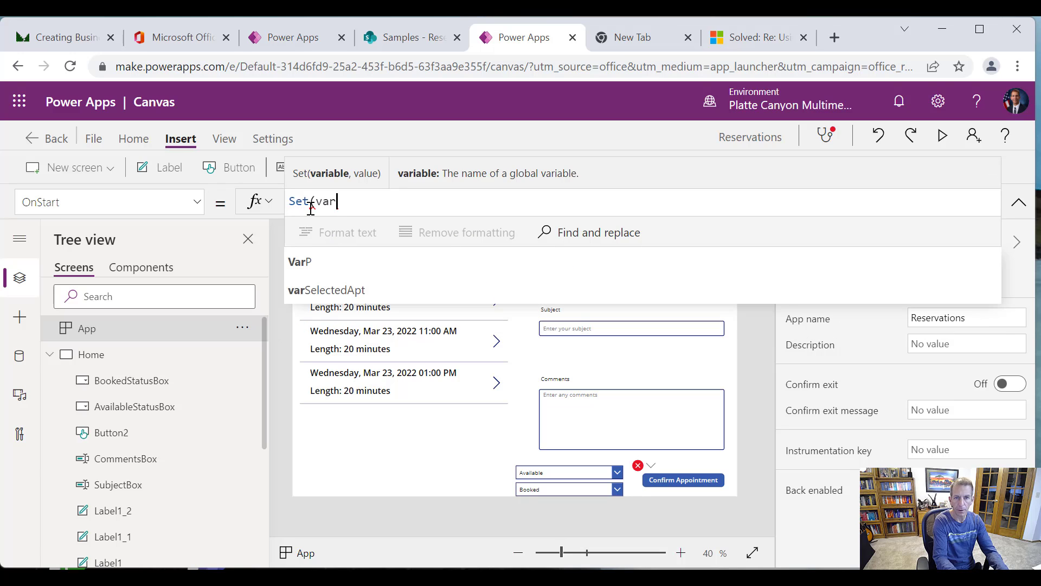
text(Availabl)
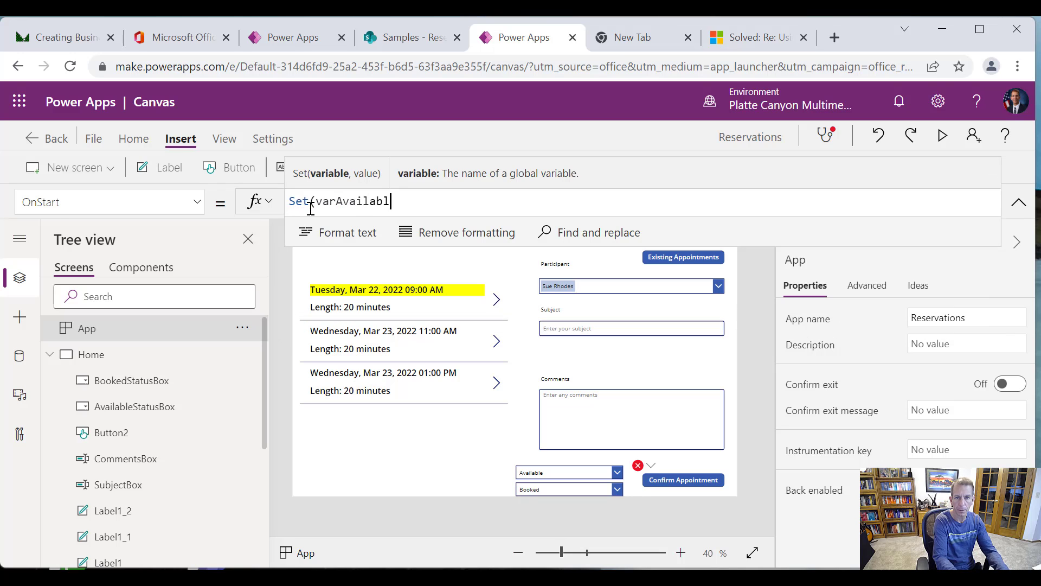
text(eStatus, )
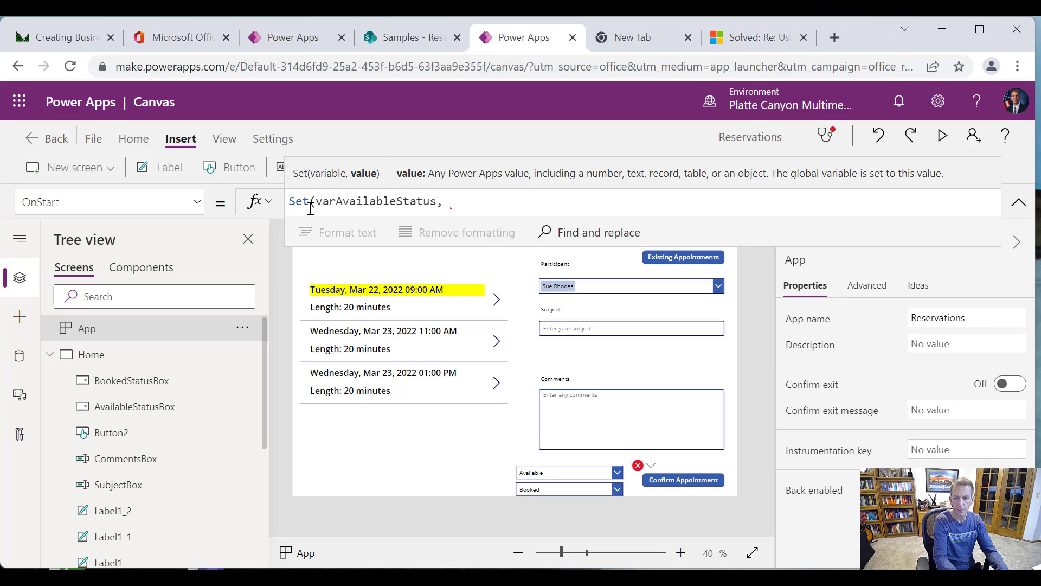
Complete the Set formula with AvailableStatusBox.SelectedText as the value of varAvailableStatus.
text(Availab)
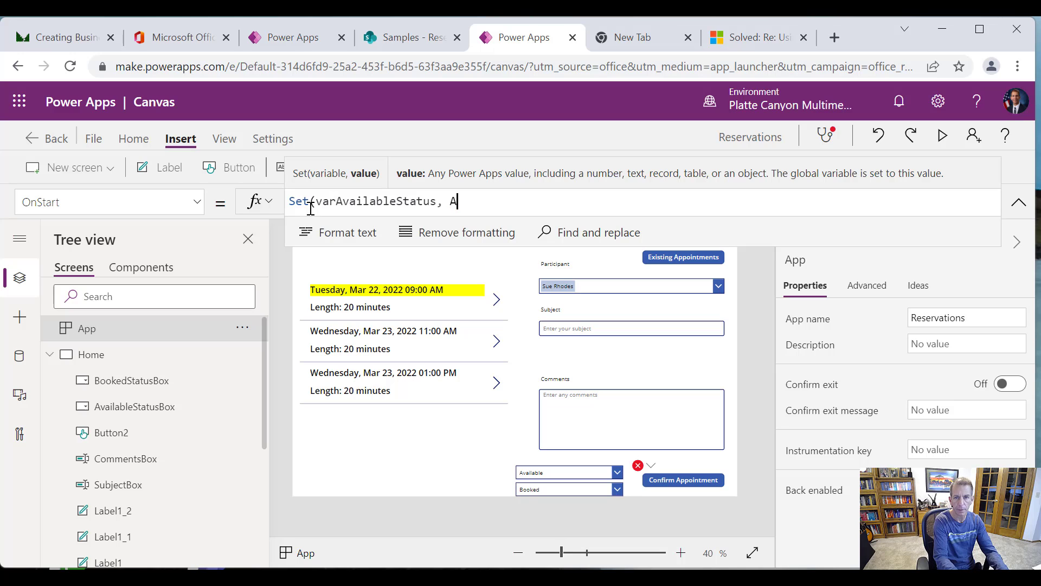
text(l)
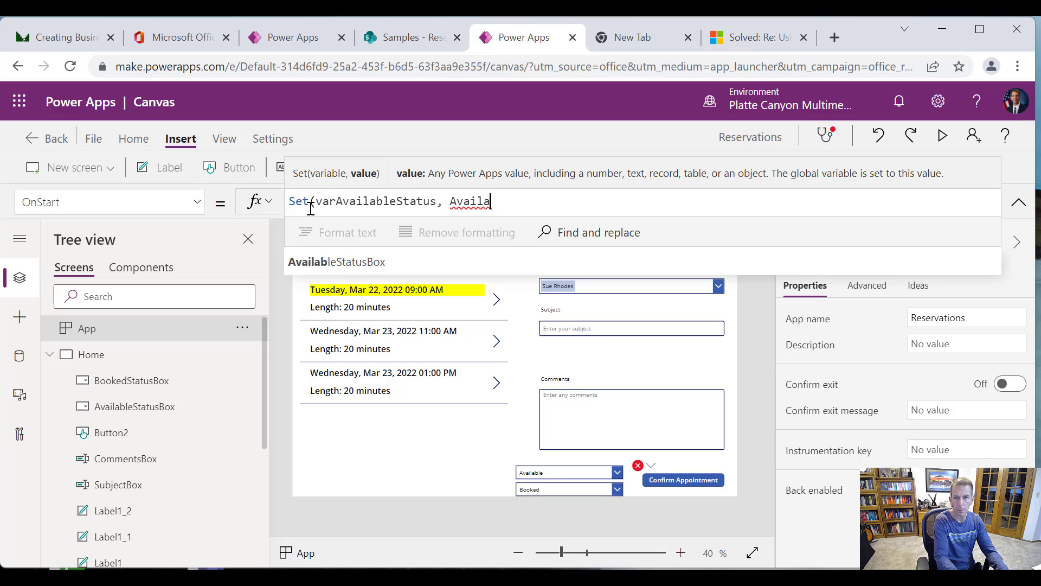
text(Stat)
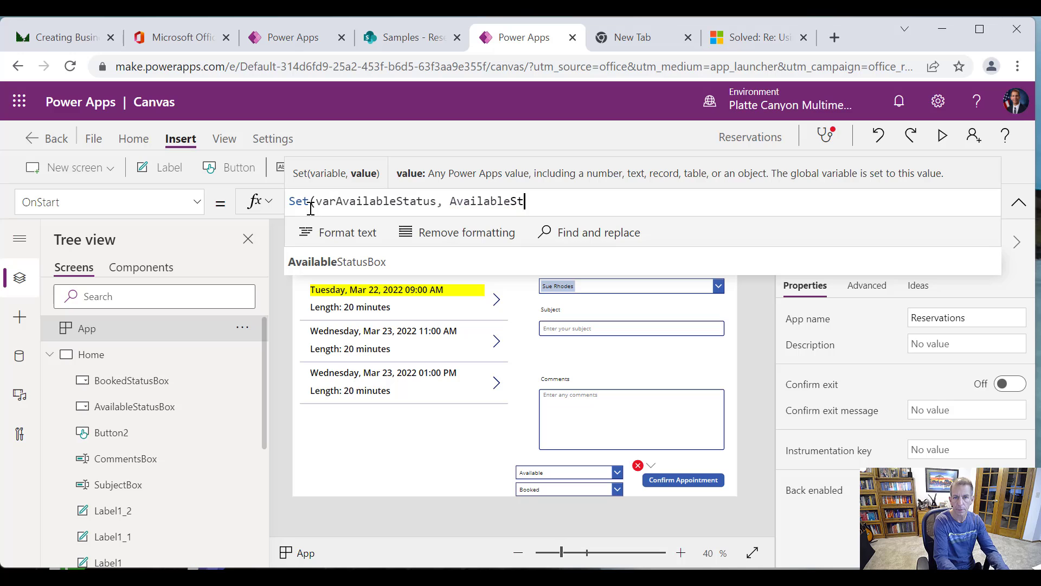
text(usBo)
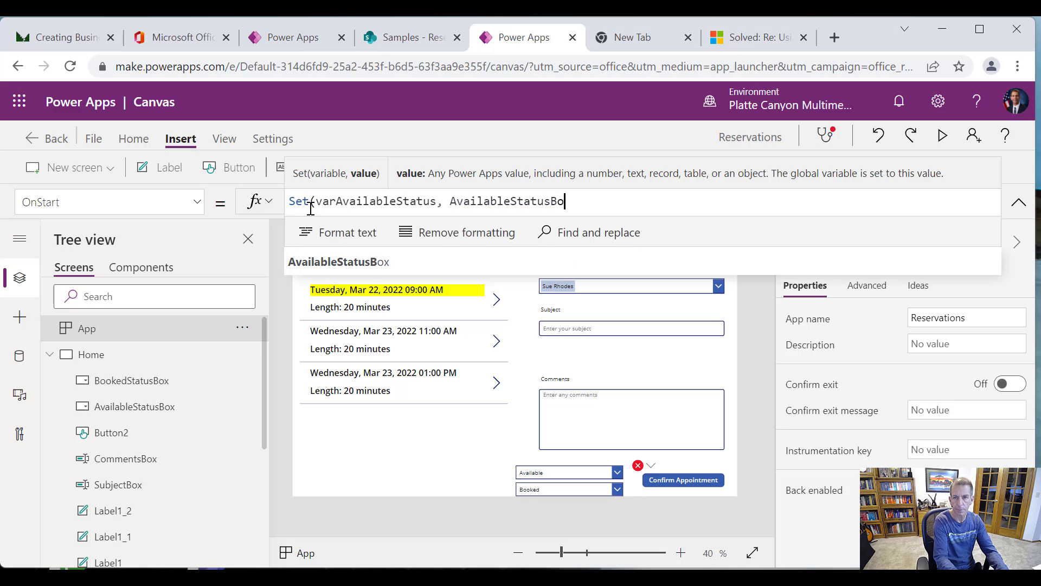
text(x.Seele)
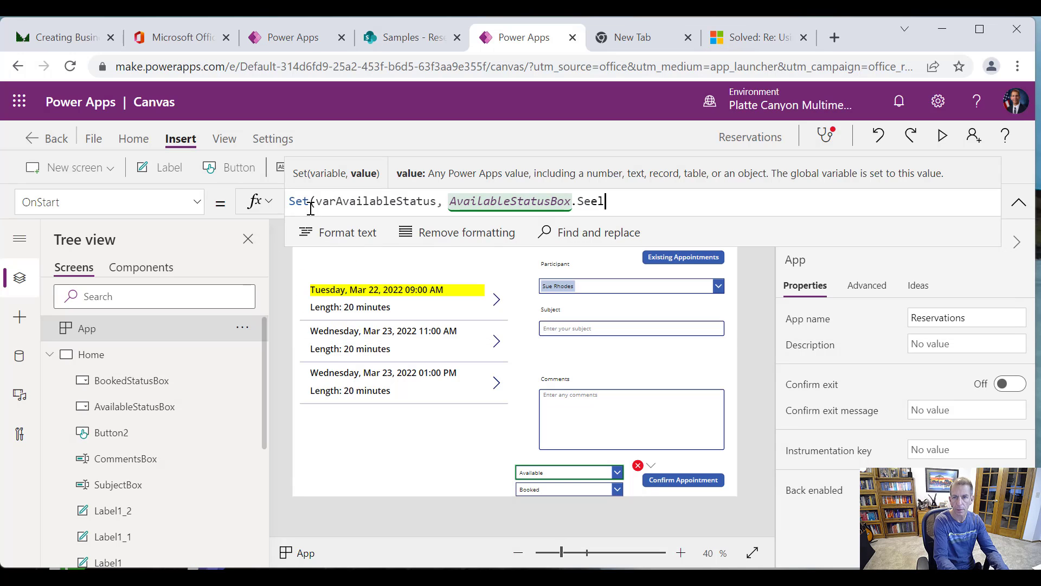
key(BackSpace)
key(BackSpace)
key(BackSpace)
text(lect)
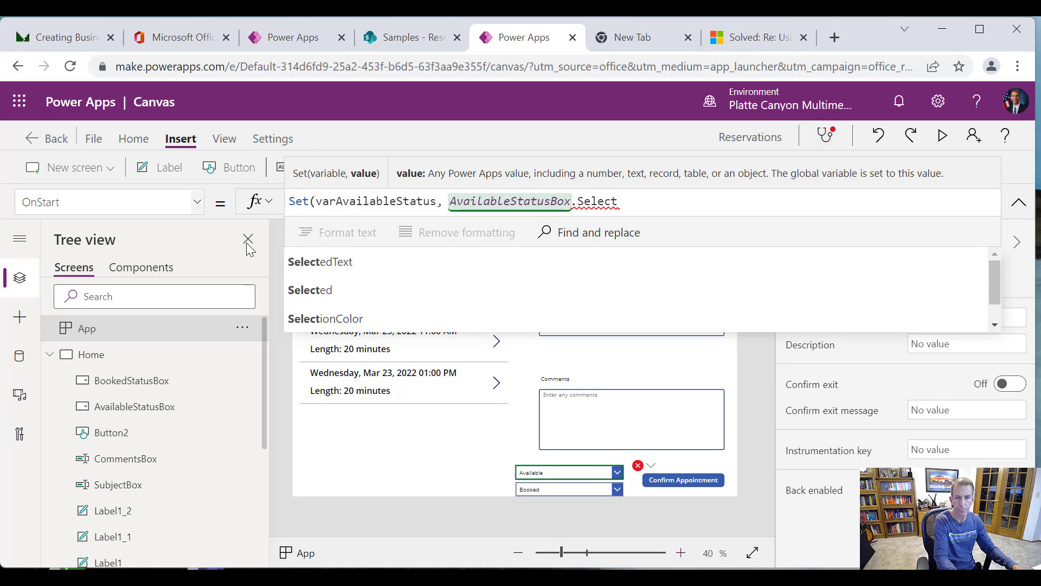
click(342, 264)
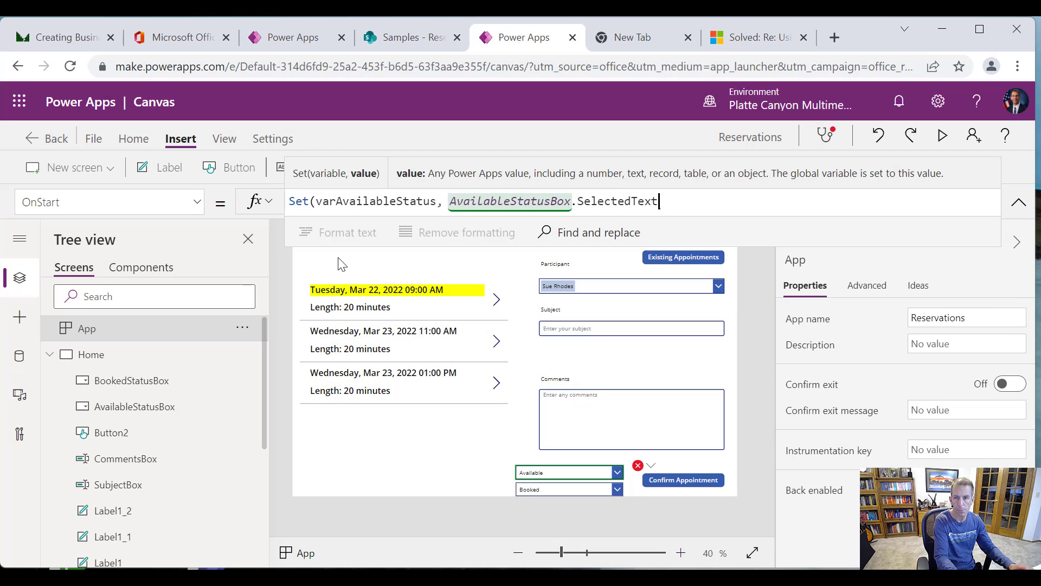
text())
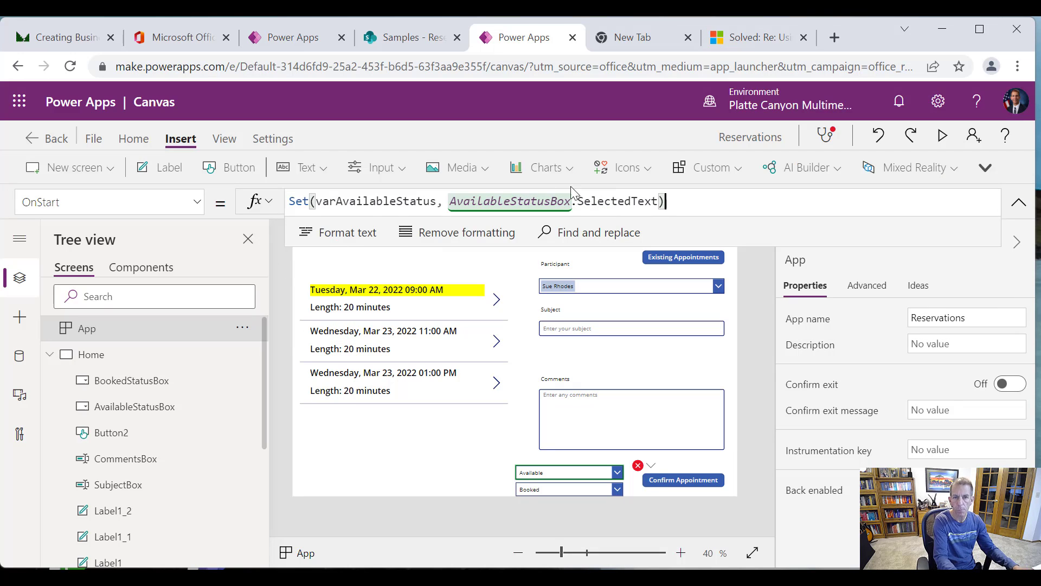
Append a semicolon and a copy of the Set statement to the OnStart formula.
key(ctrl+a)
key(ctrl+c)
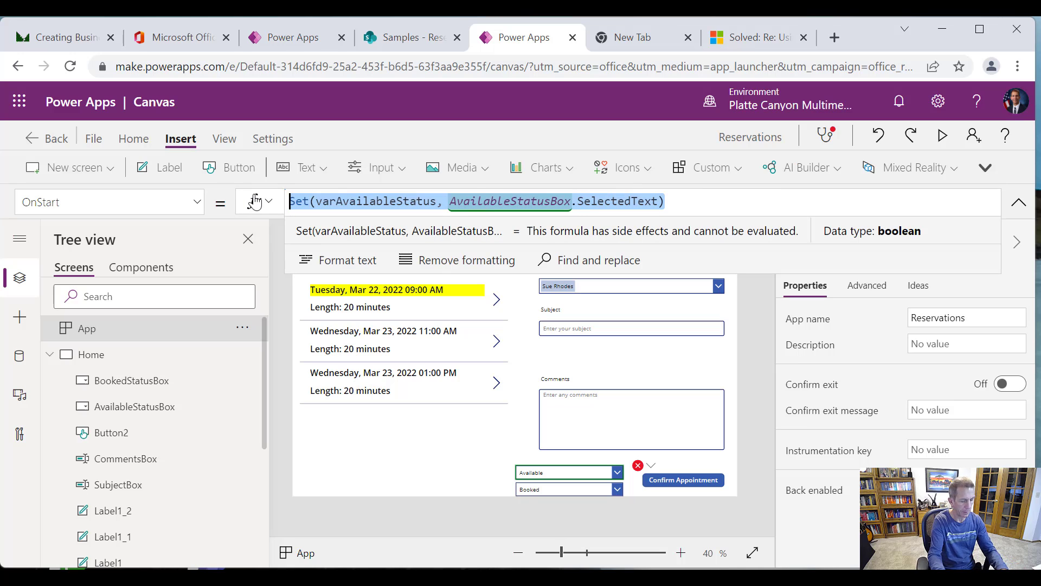
key(End)
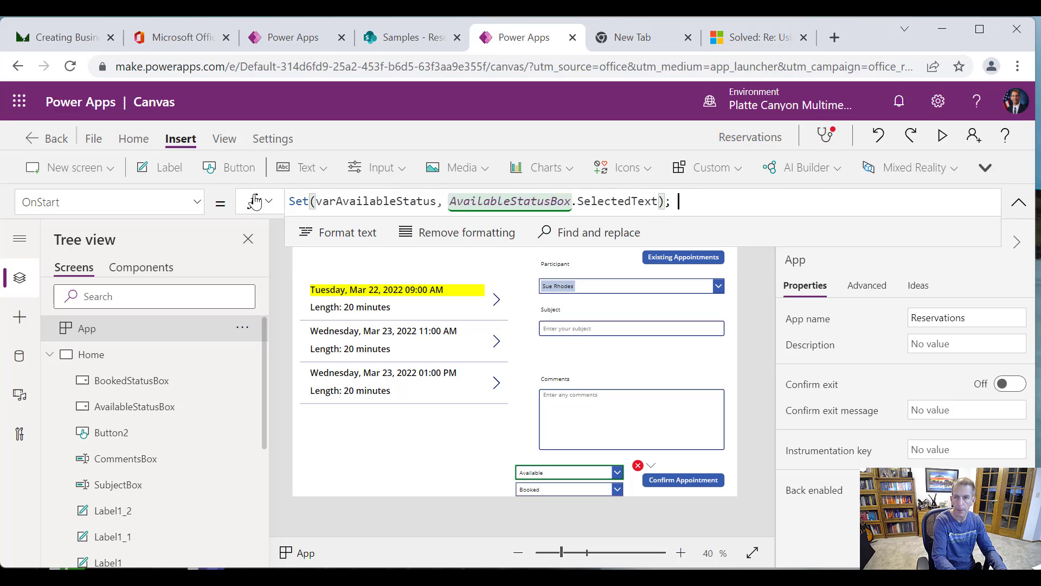
key(ctrl+v)
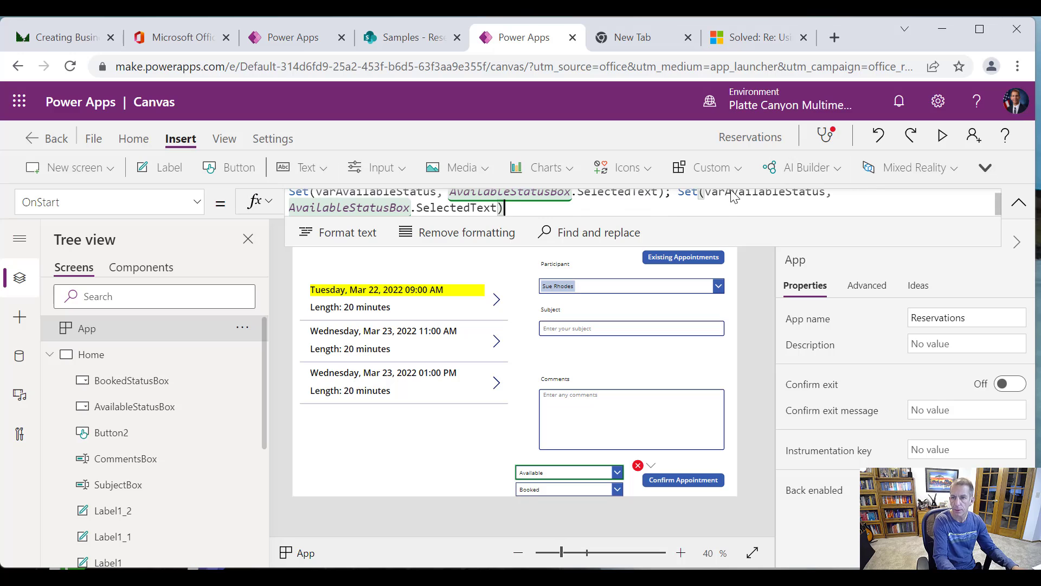
drag(766, 249, 765, 293)
Rename the variable in the second Set statement to varBookedStatus.
drag(731, 198, 787, 197)
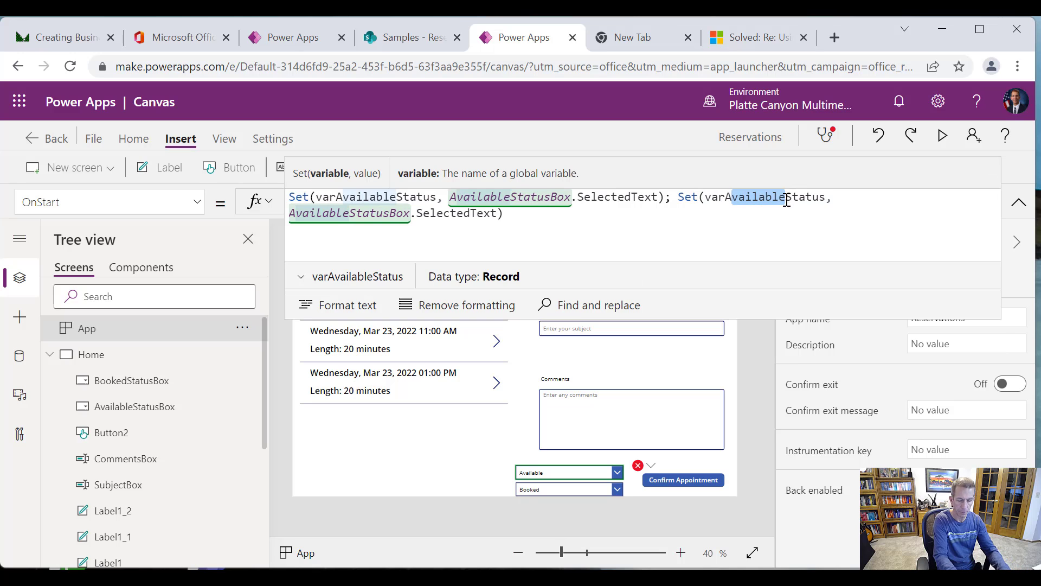
key(BackSpace)
key(BackSpace)
text(Box)
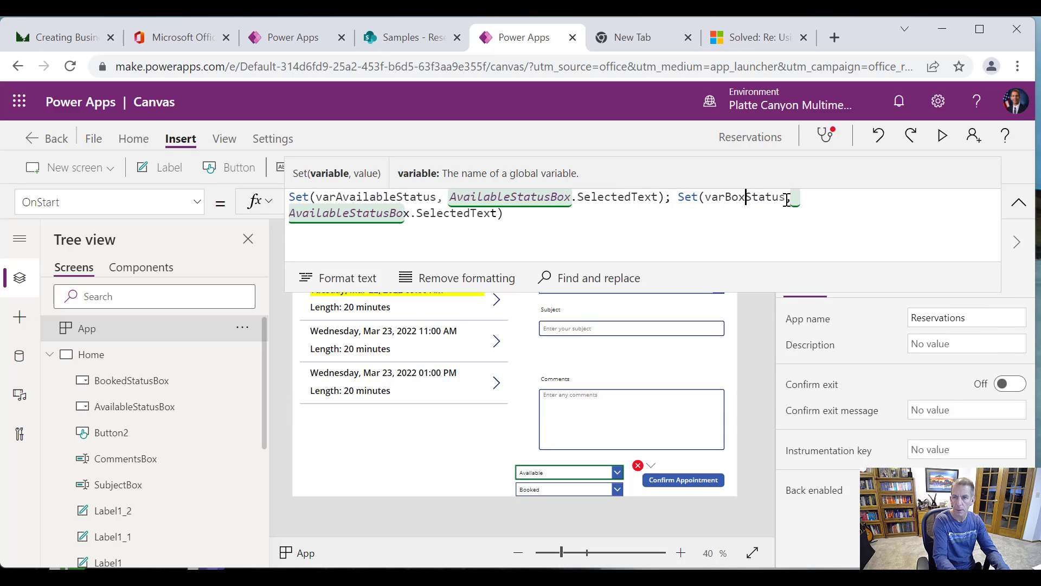
key(BackSpace)
text(ok)
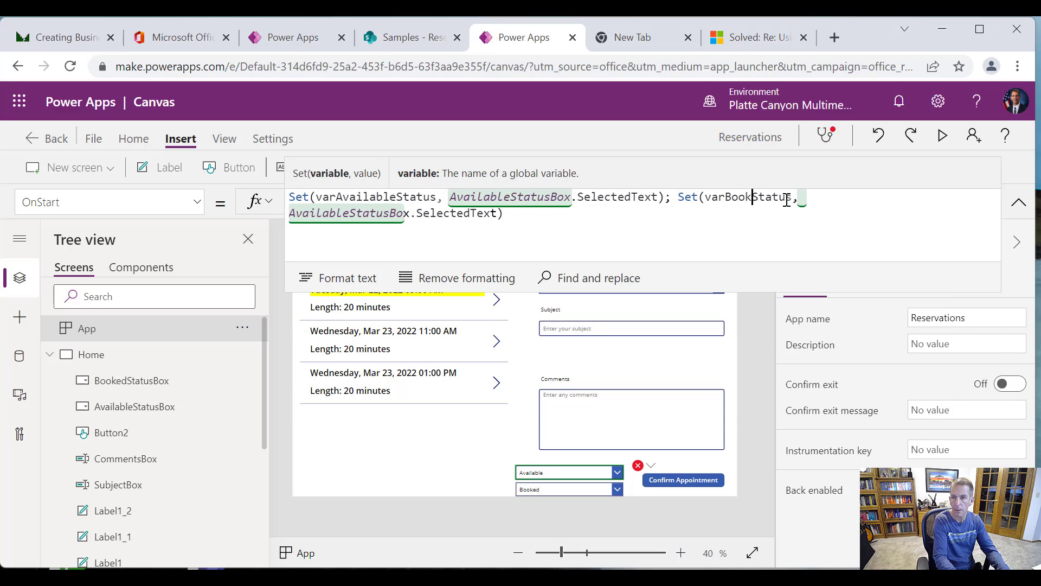
text(ed)
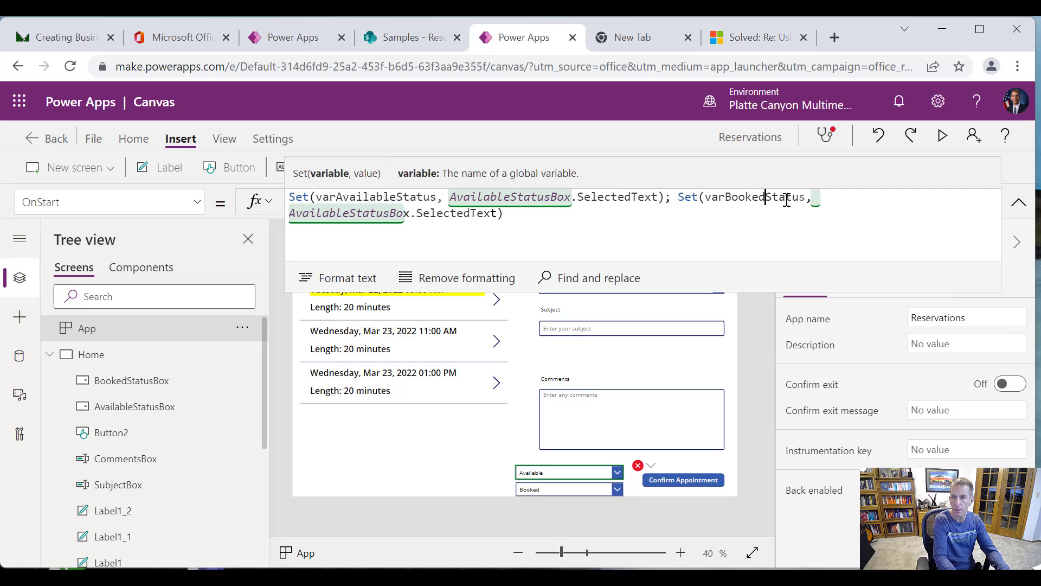
Change the control referenced in the second Set statement to BookedStatusBox, keeping its SelectedText property.
click(336, 214)
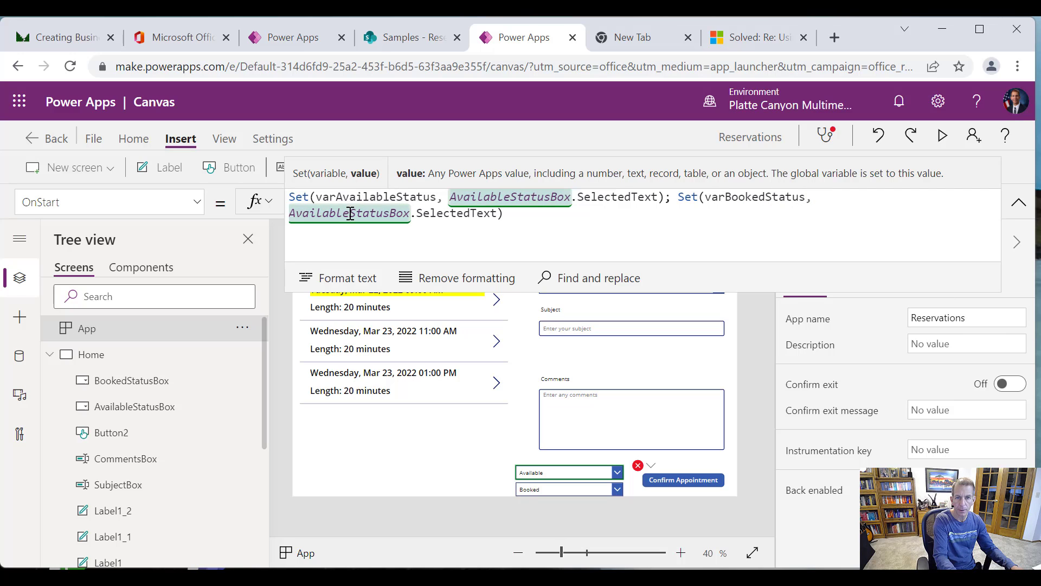
drag(350, 213, 289, 214)
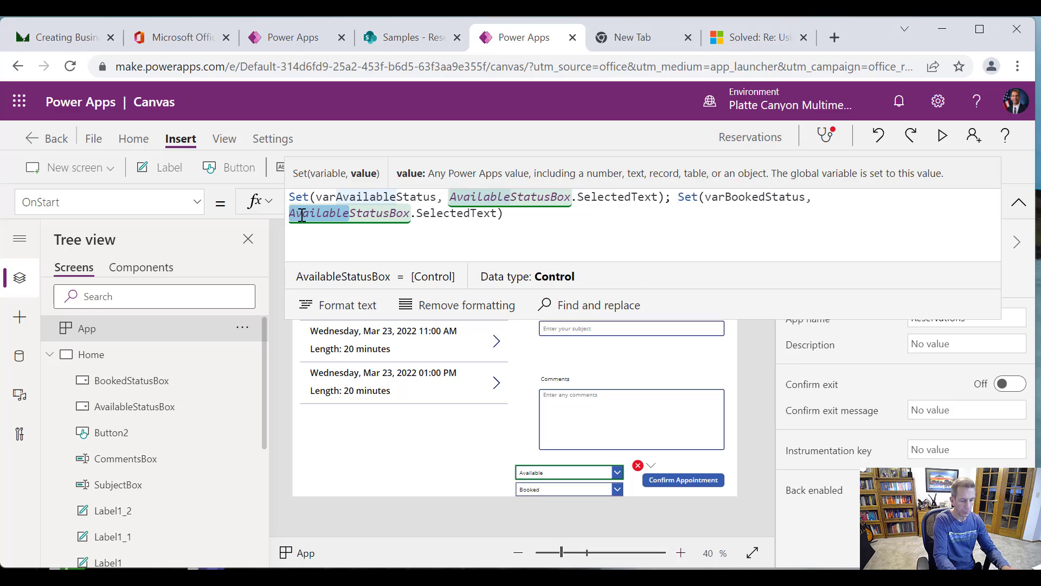
key(BackSpace)
text(Box)
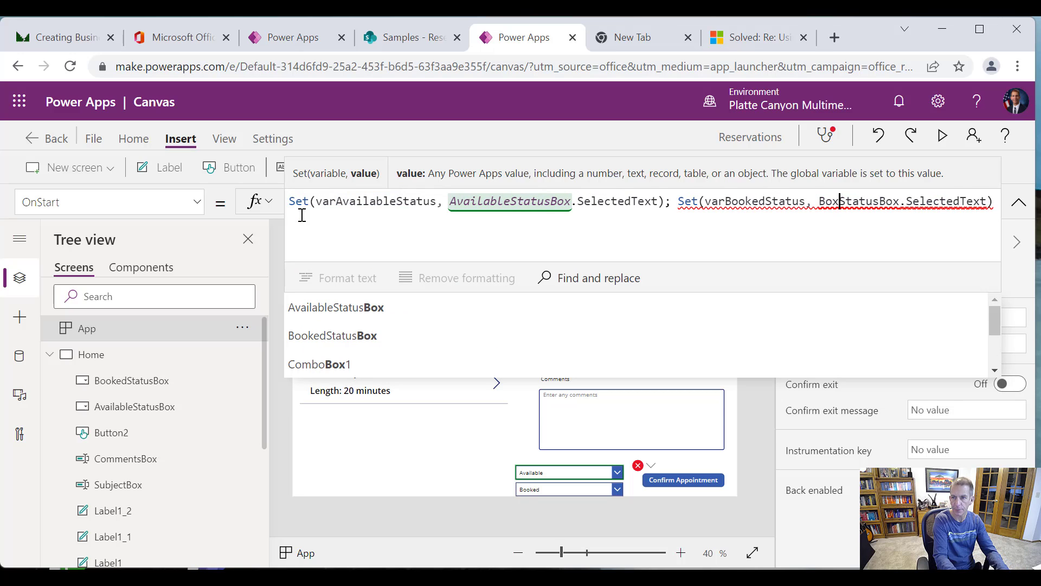
key(BackSpace)
key(BackSpace)
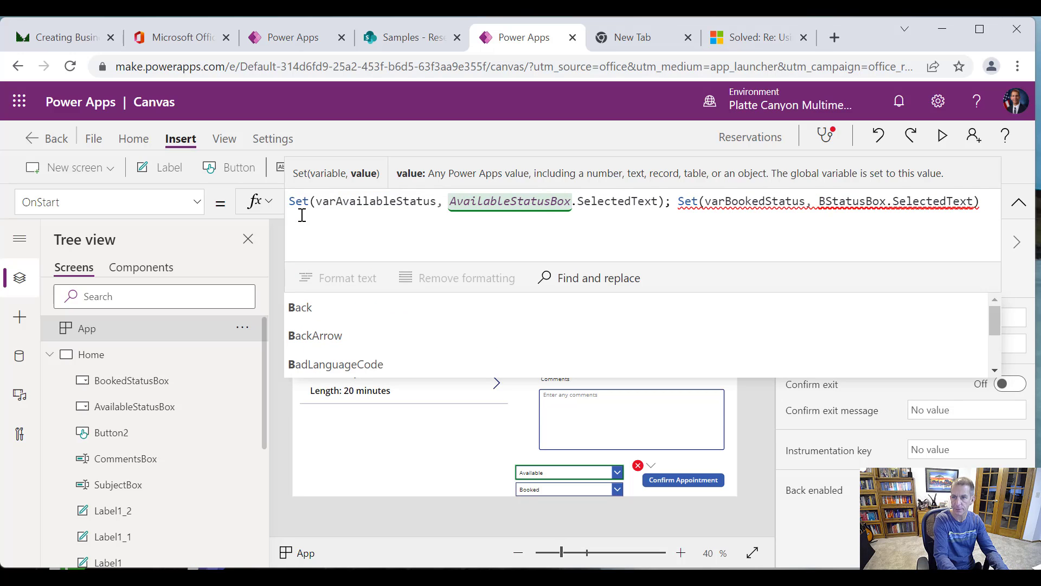
text(o)
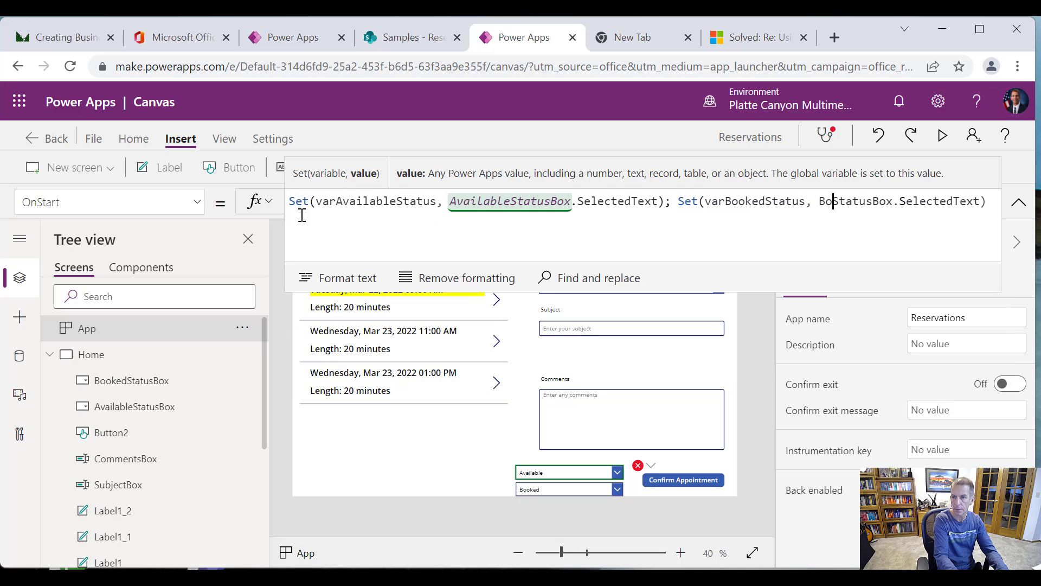
text(oked)
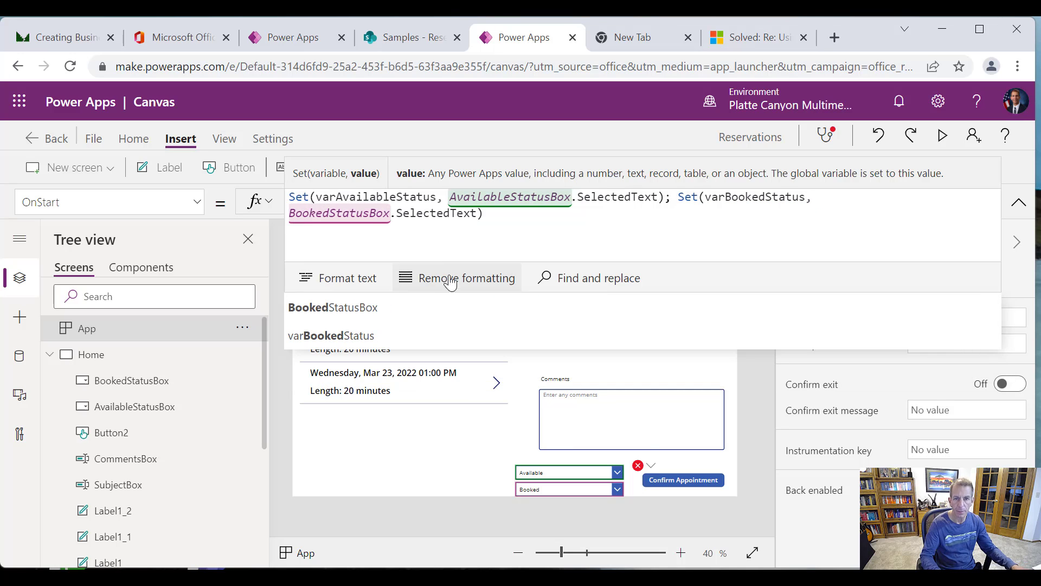
Format the OnStart formula's text and run the app's OnStart.
click(337, 278)
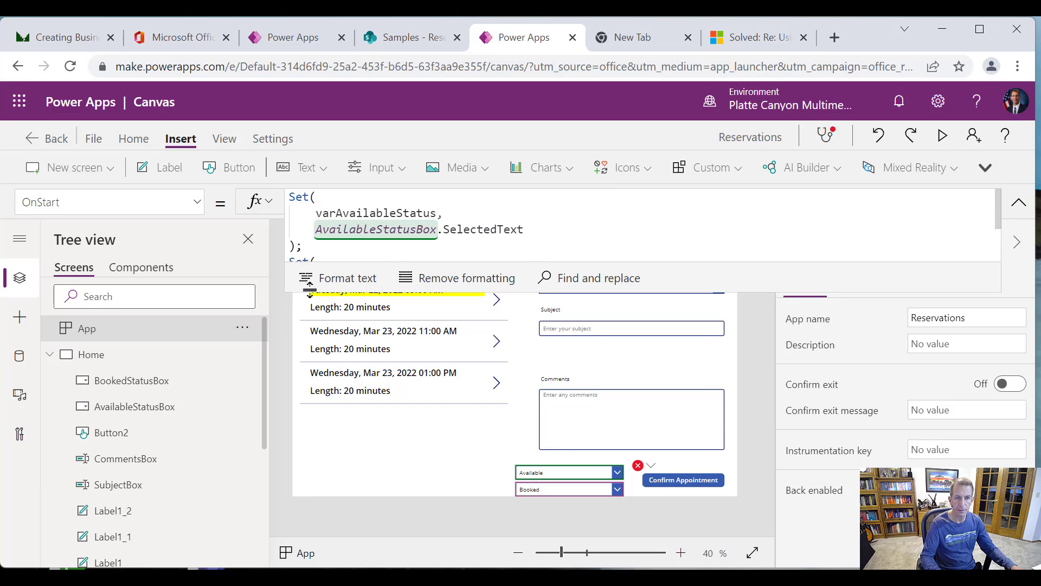
click(243, 328)
click(294, 384)
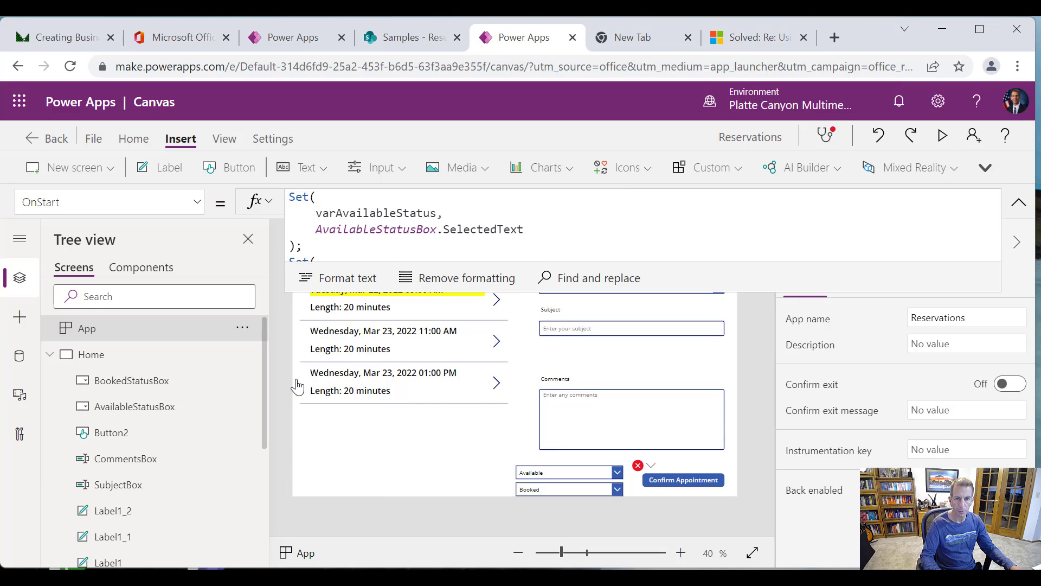
drag(565, 292, 576, 214)
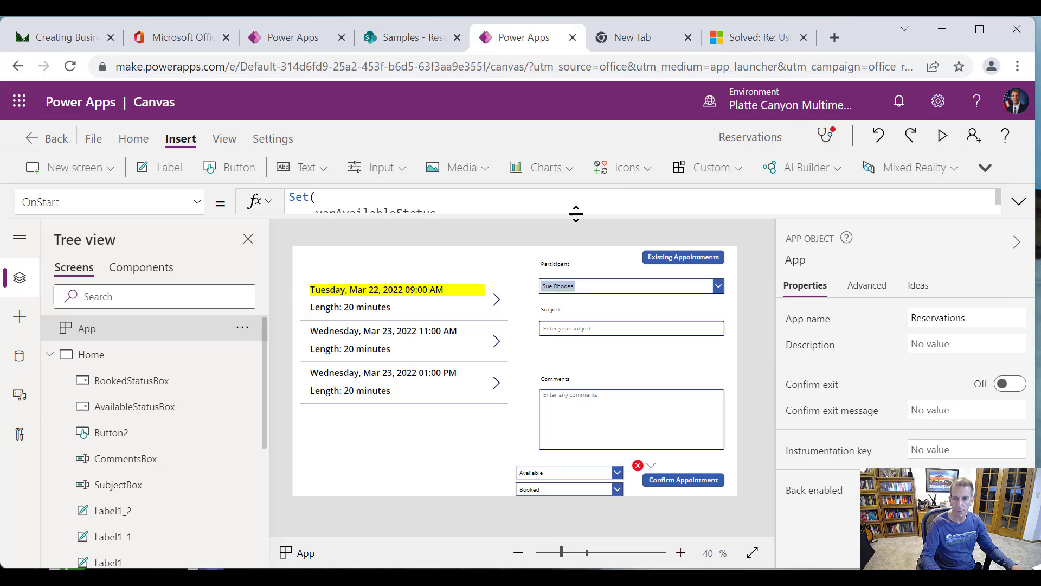
Set the Visible property of both AvailableStatusBox and BookedStatusBox to false.
click(579, 465)
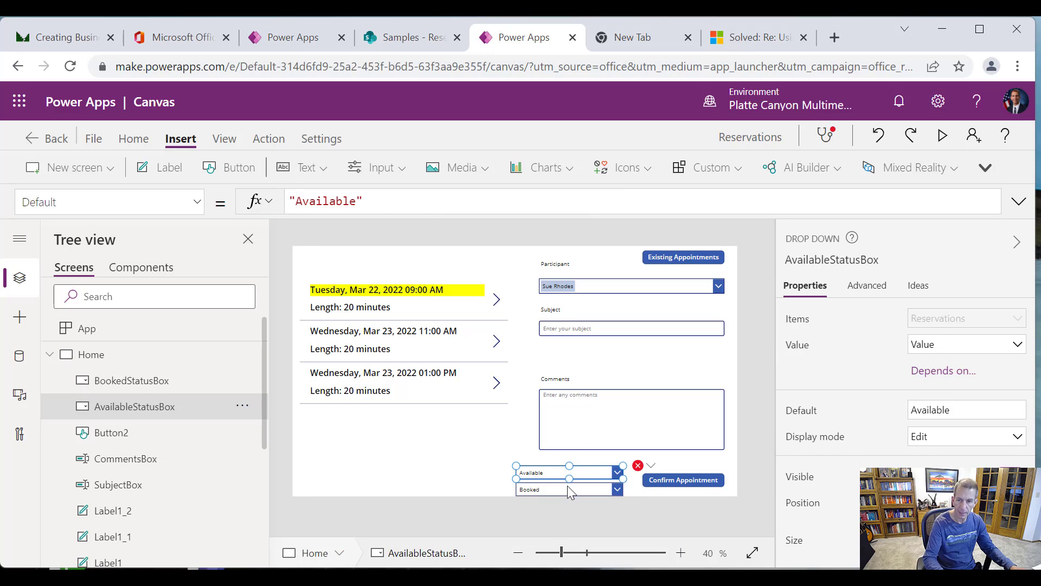
click(567, 487)
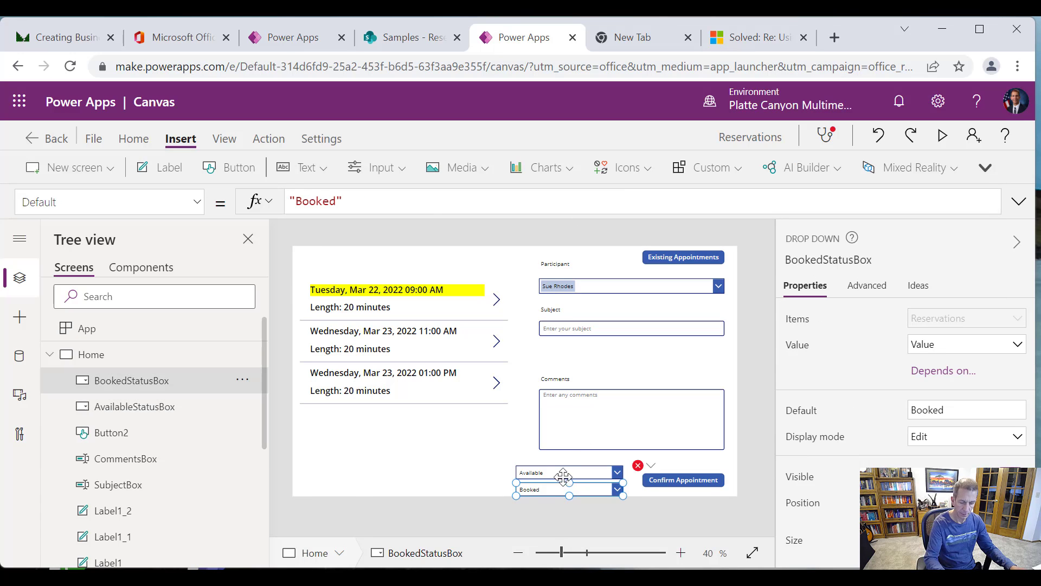
shift+click(565, 477)
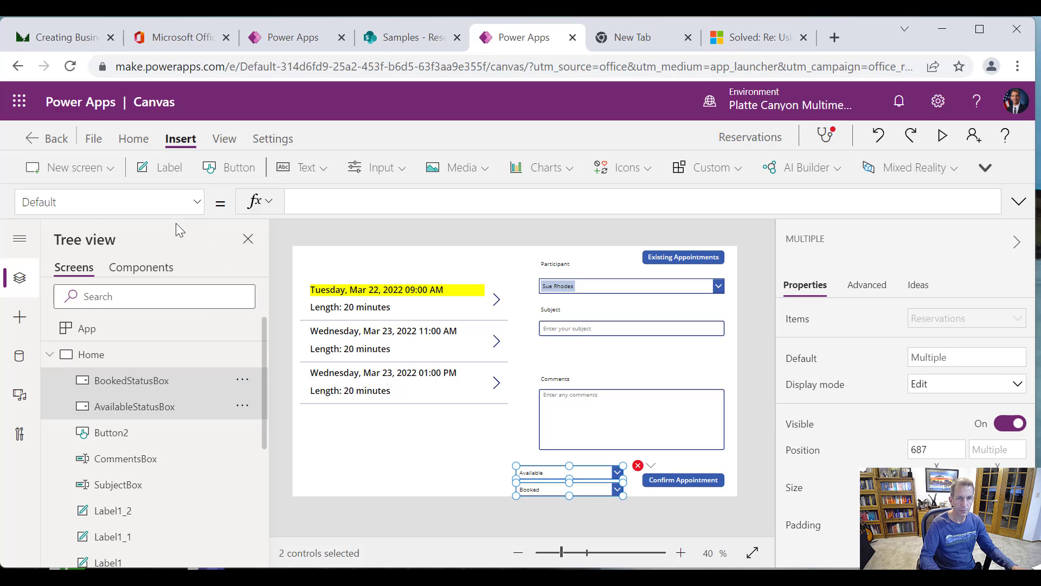
click(197, 203)
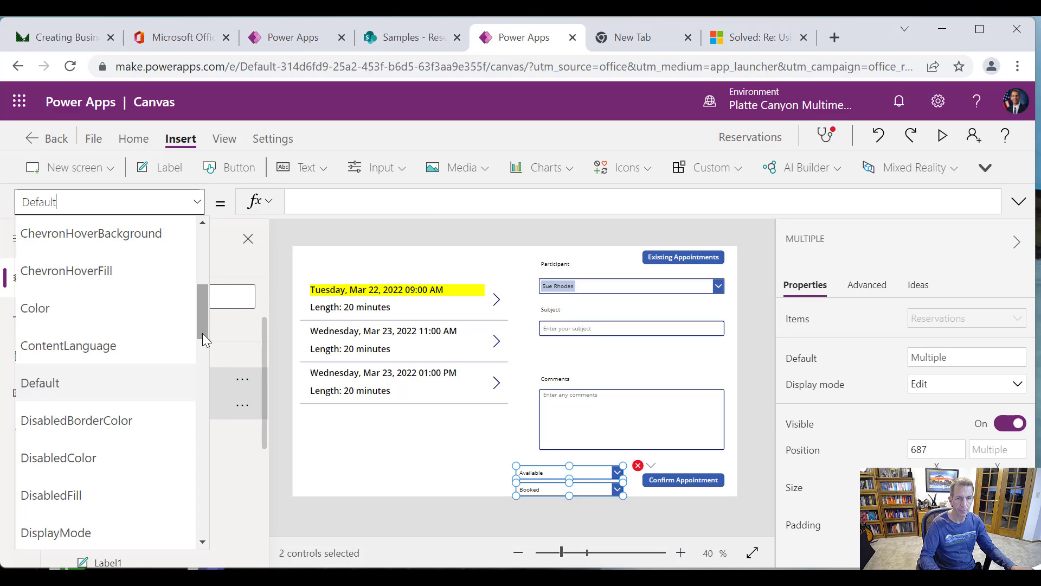
drag(203, 333, 225, 529)
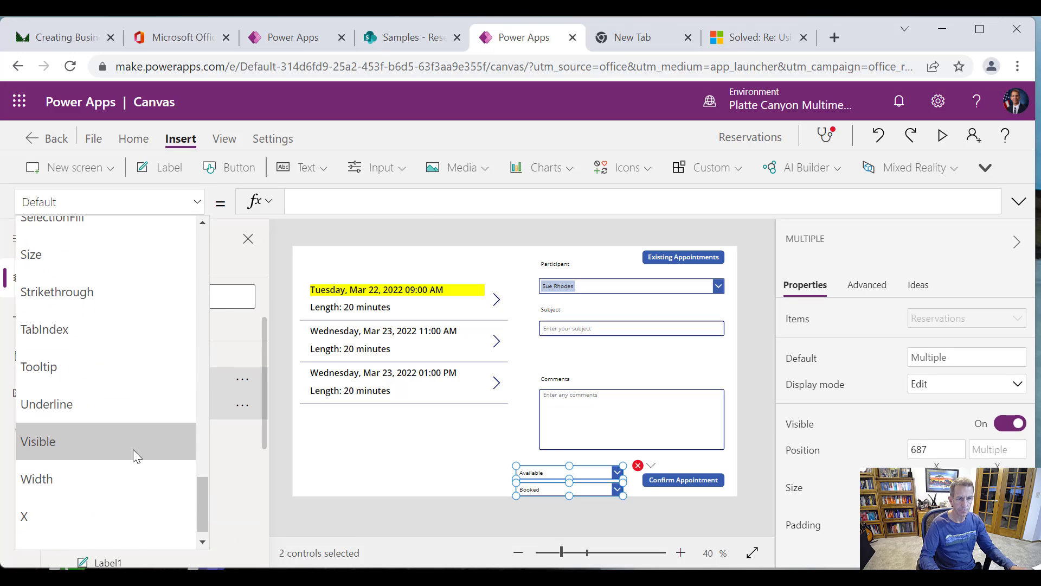
click(132, 449)
double_click(287, 204)
click(338, 198)
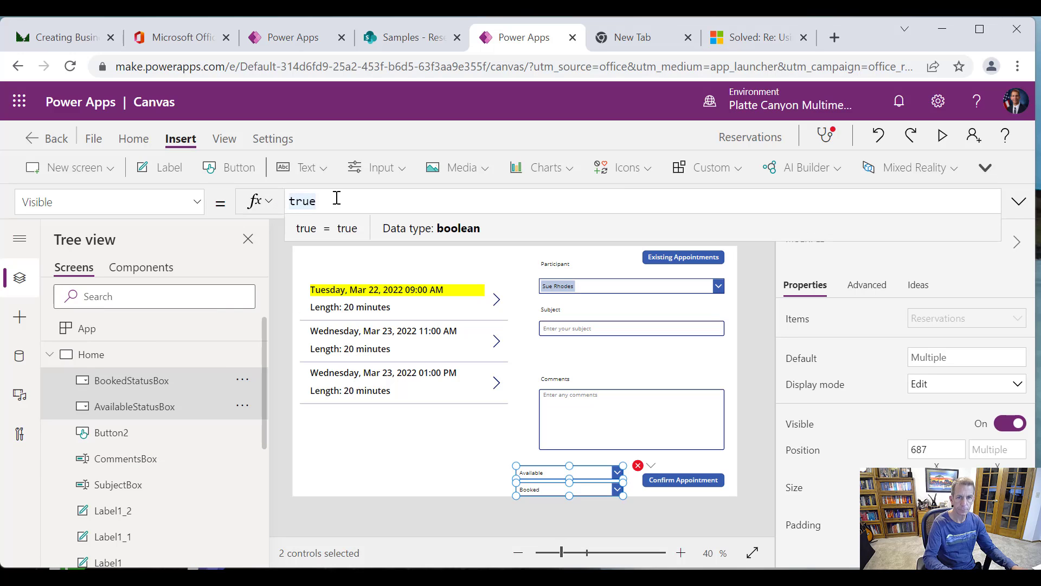
text(fals)
key(BackSpace)
key(BackSpace)
key(BackSpace)
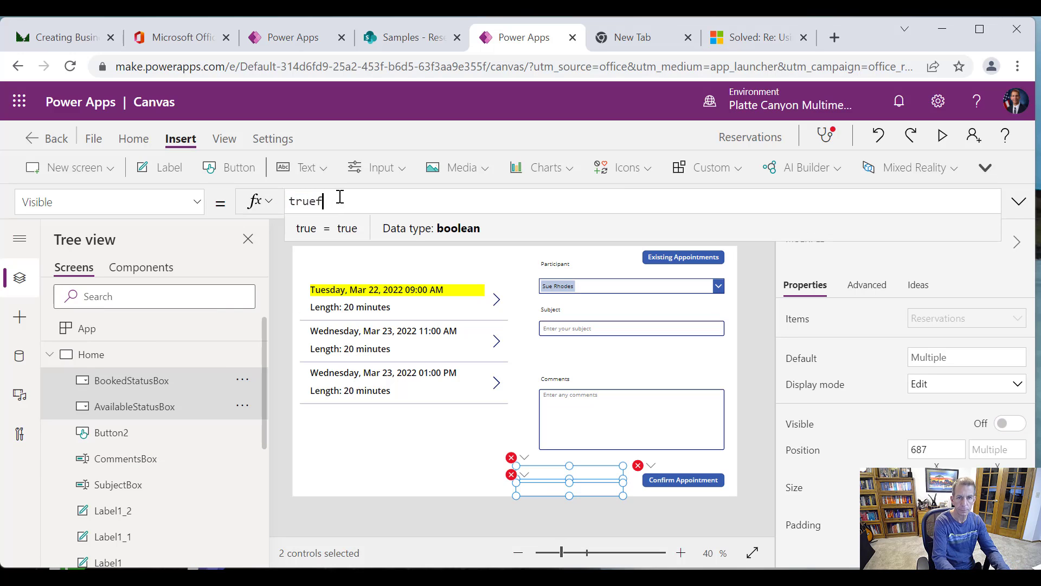
key(BackSpace)
key(BackSpace)
text(false)
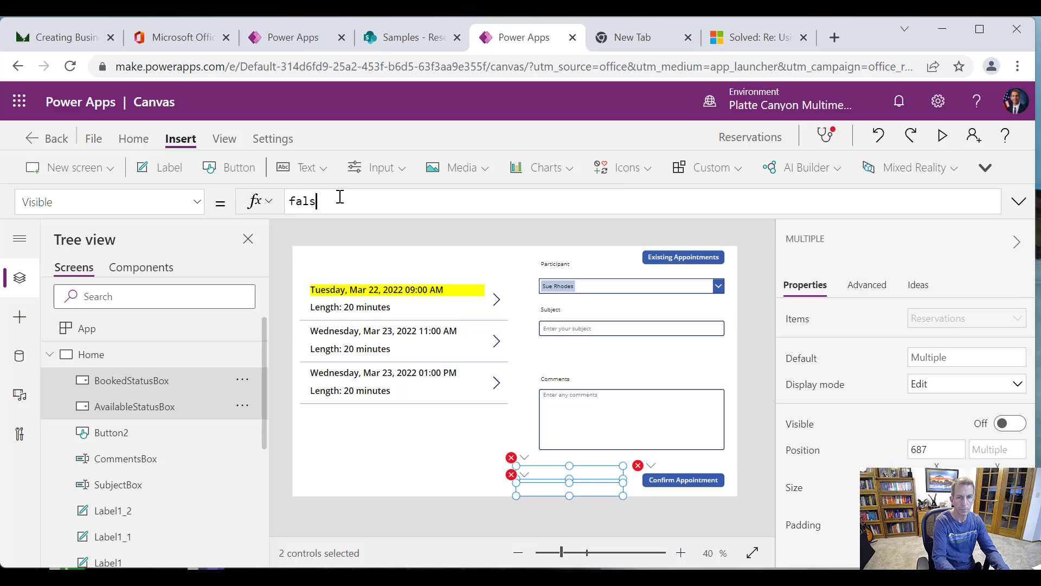
Set the Status field in the Confirm Appointment button's OnSelect Patch formula to varBookedStatus.
click(652, 466)
click(669, 487)
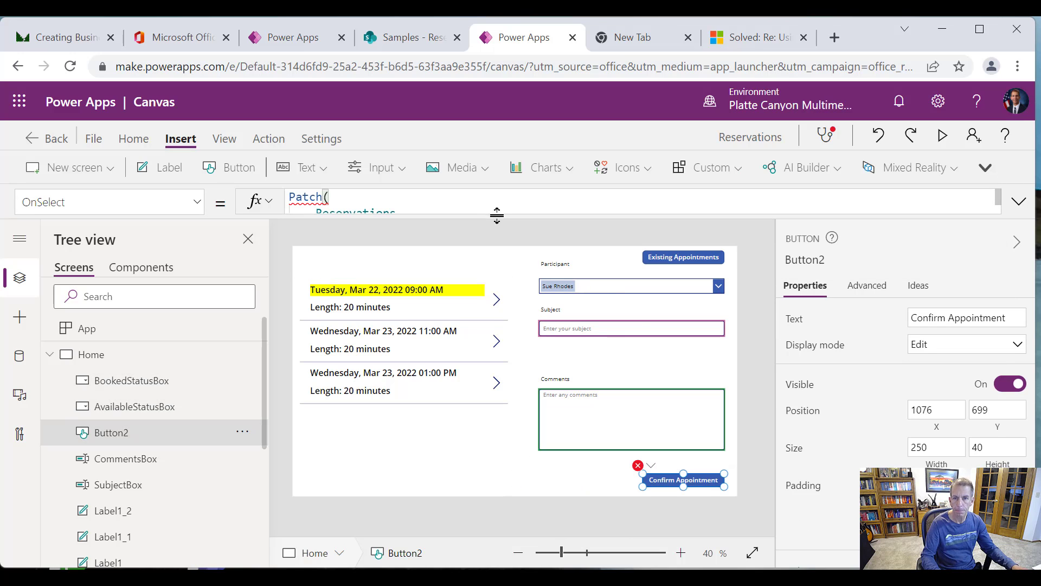
drag(396, 340, 450, 341)
text(varBoo)
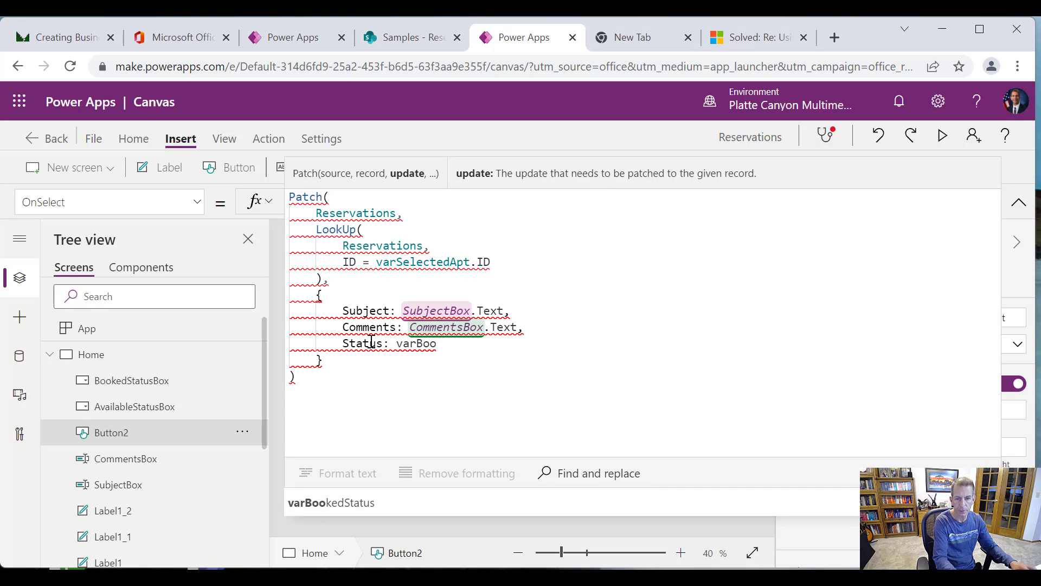
click(343, 505)
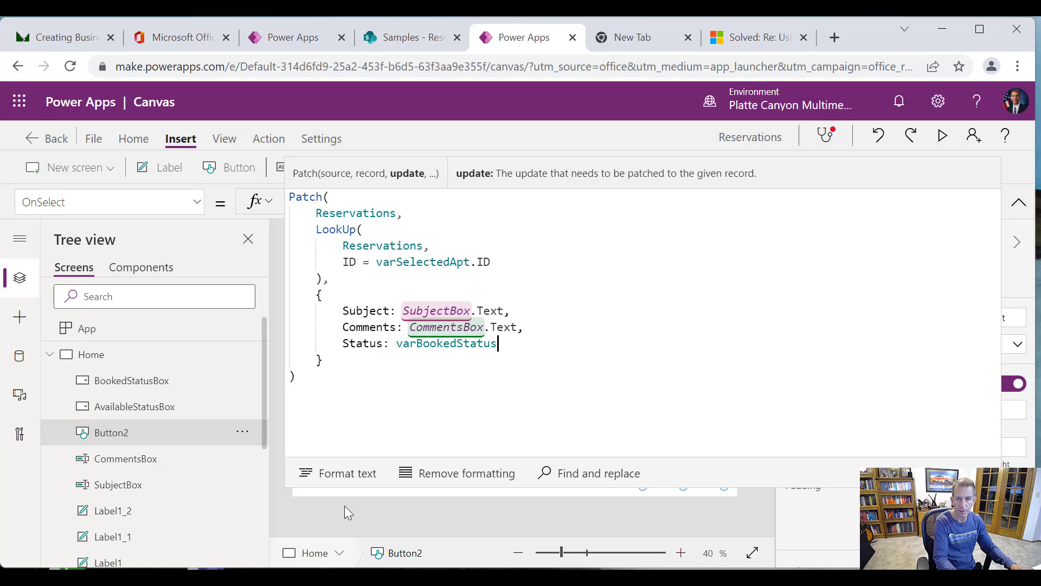
click(383, 432)
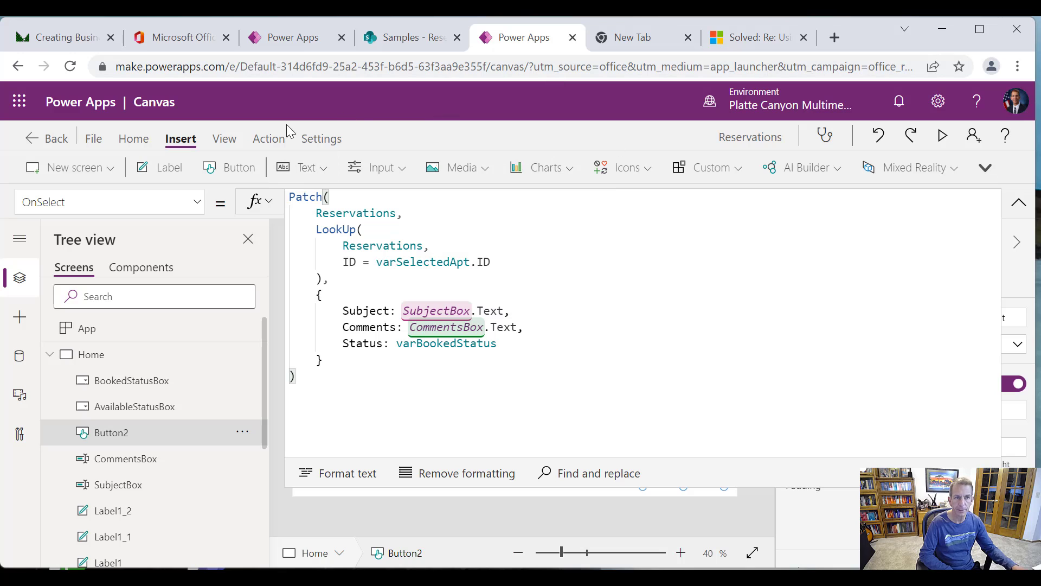
Save the app to the cloud as Reservations and return to the editor.
click(94, 138)
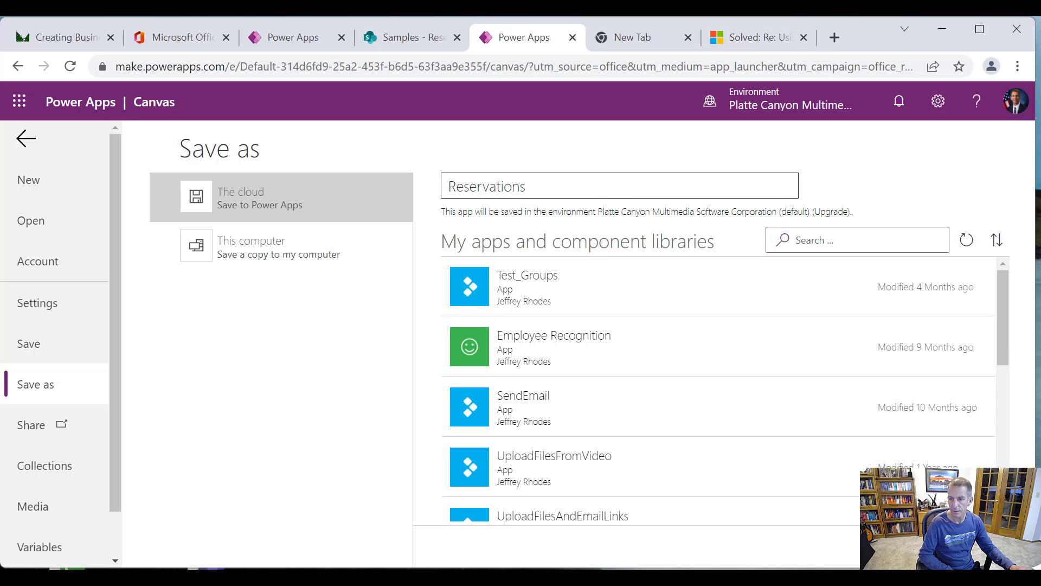
click(976, 547)
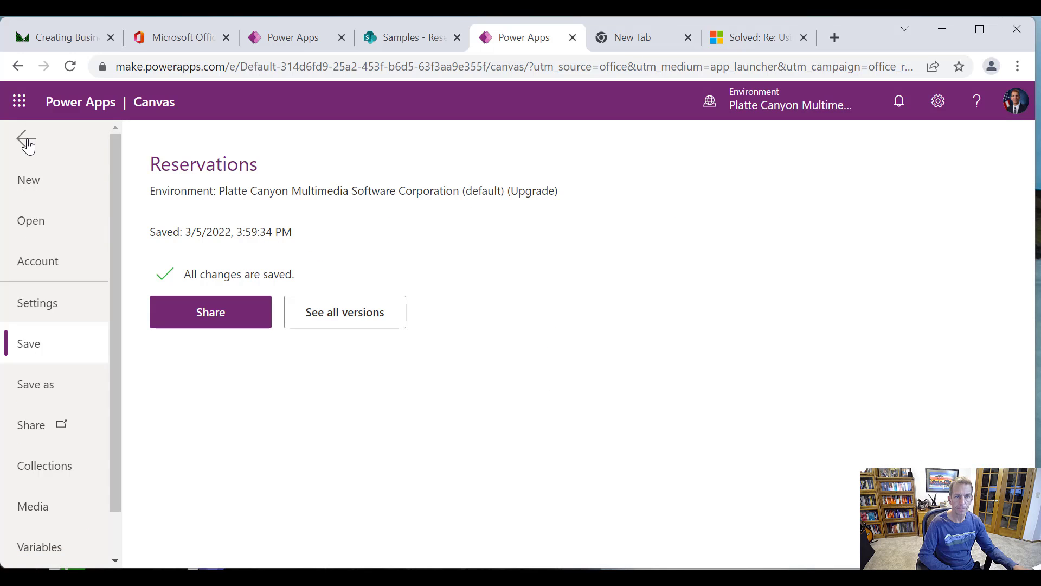
click(27, 143)
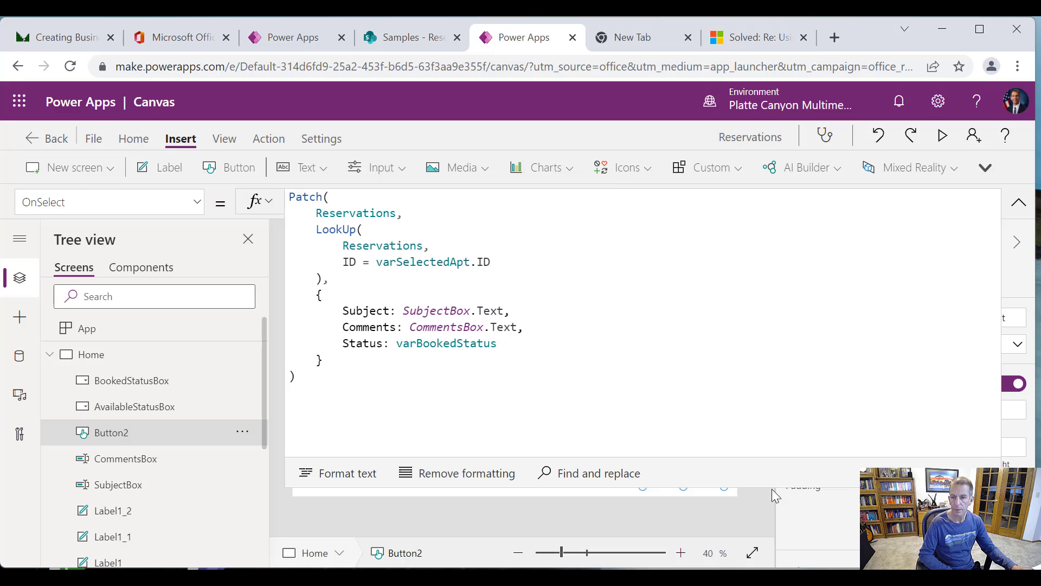
Collapse the formula editor, preview the app and select the Wednesday, Mar 23, 2022 11:00 AM appointment.
drag(775, 478, 734, 169)
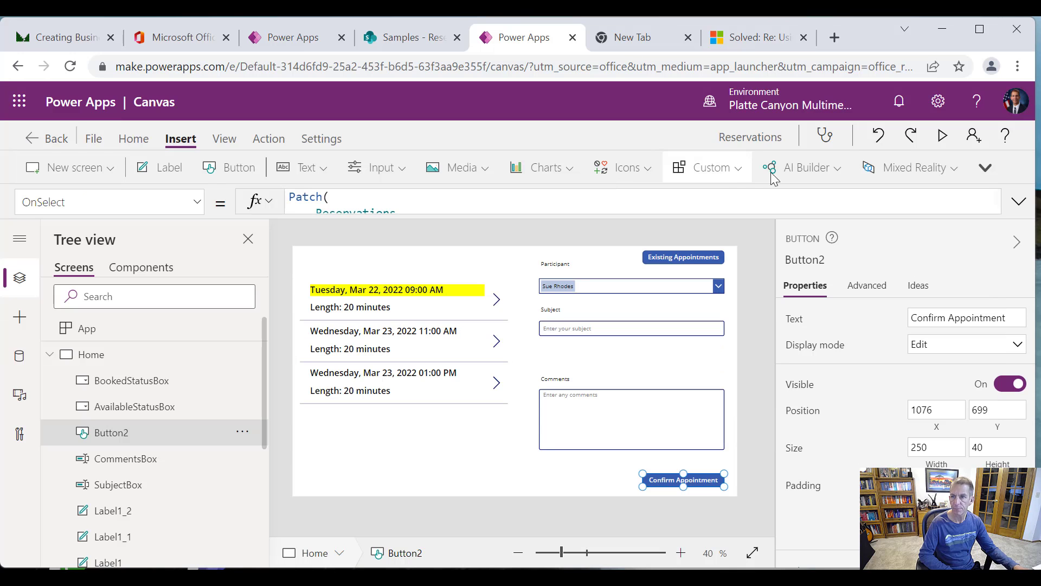
click(942, 135)
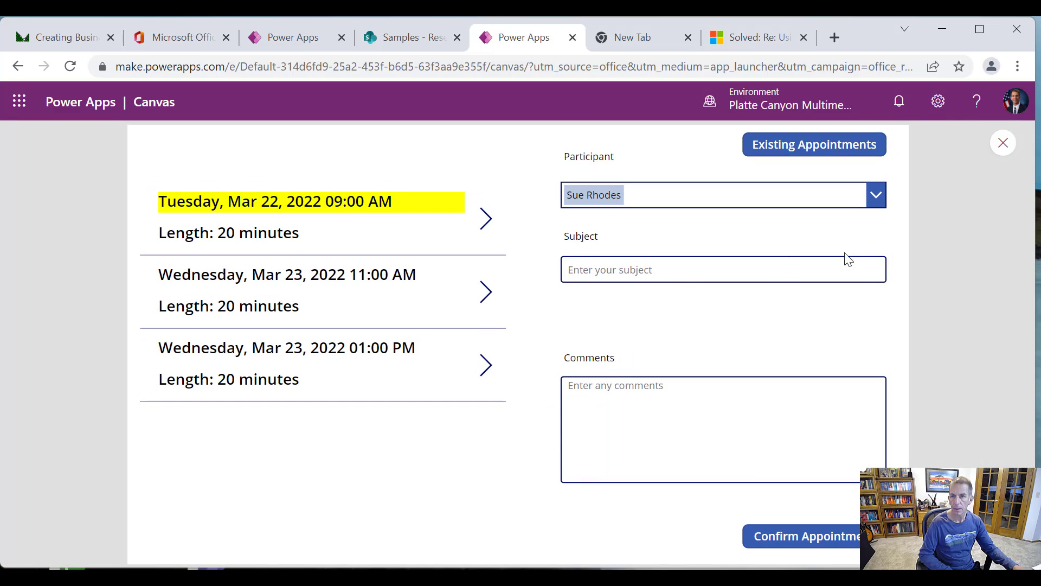
click(485, 292)
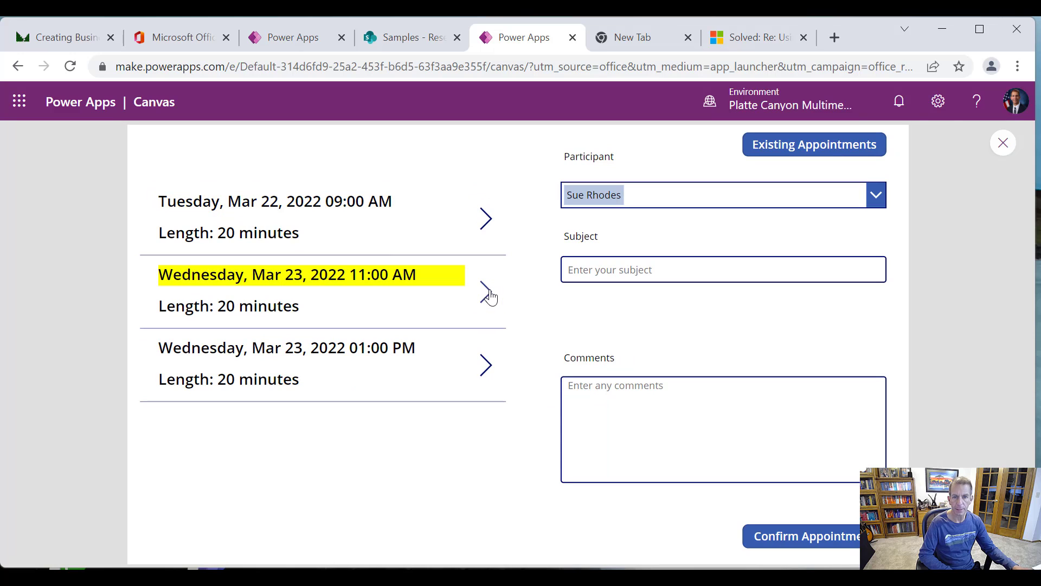
Fill in the appointment's subject as Test Subject and enter a test comment in the Comments field.
click(668, 264)
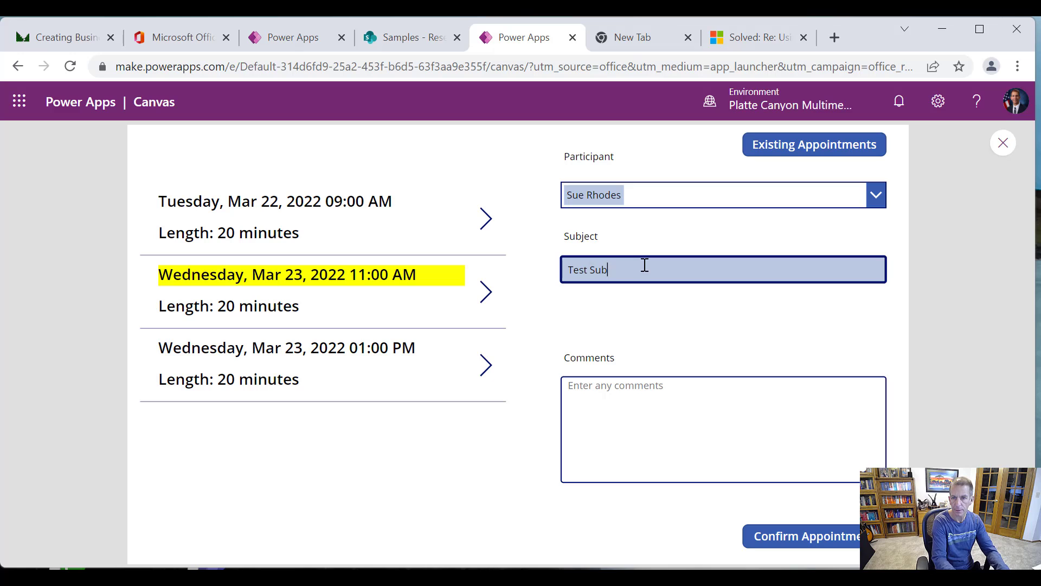
text(t)
click(681, 381)
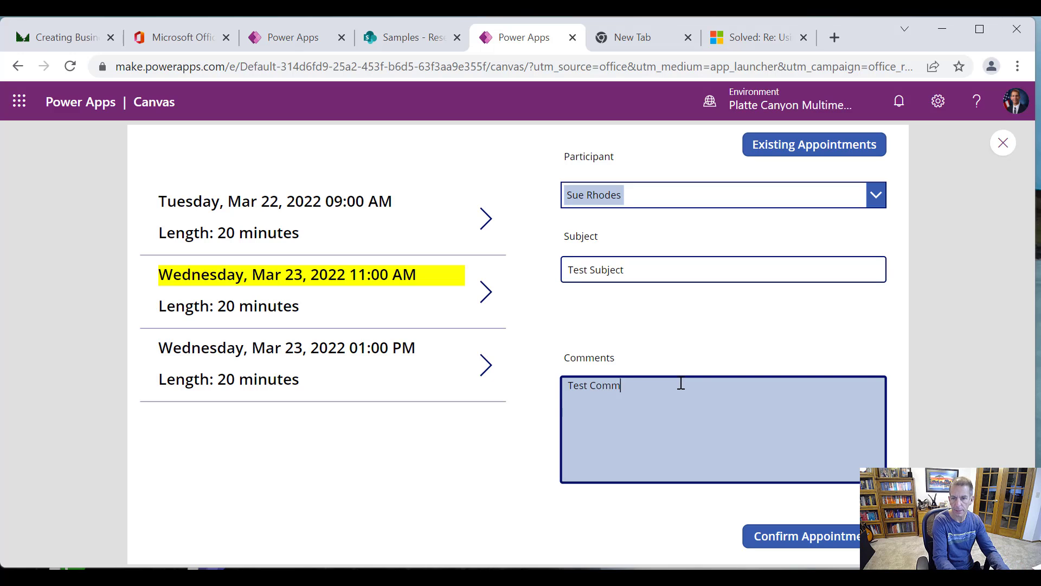
Confirm the Wednesday, Mar 23, 2022 11:00 AM appointment and check its entry in the reloaded SharePoint Reservations list.
click(807, 540)
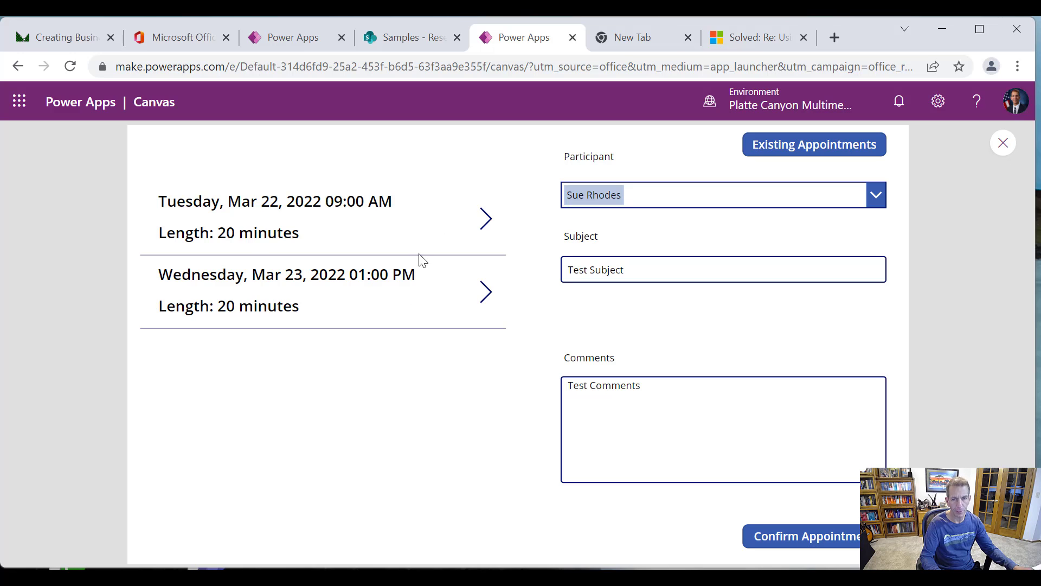
click(398, 43)
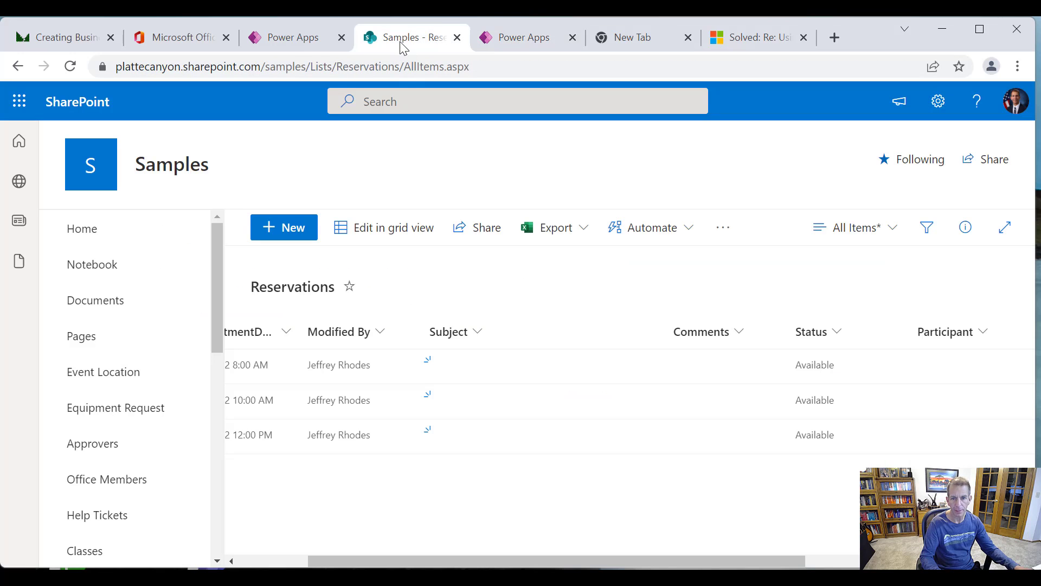
right_click(511, 500)
click(575, 298)
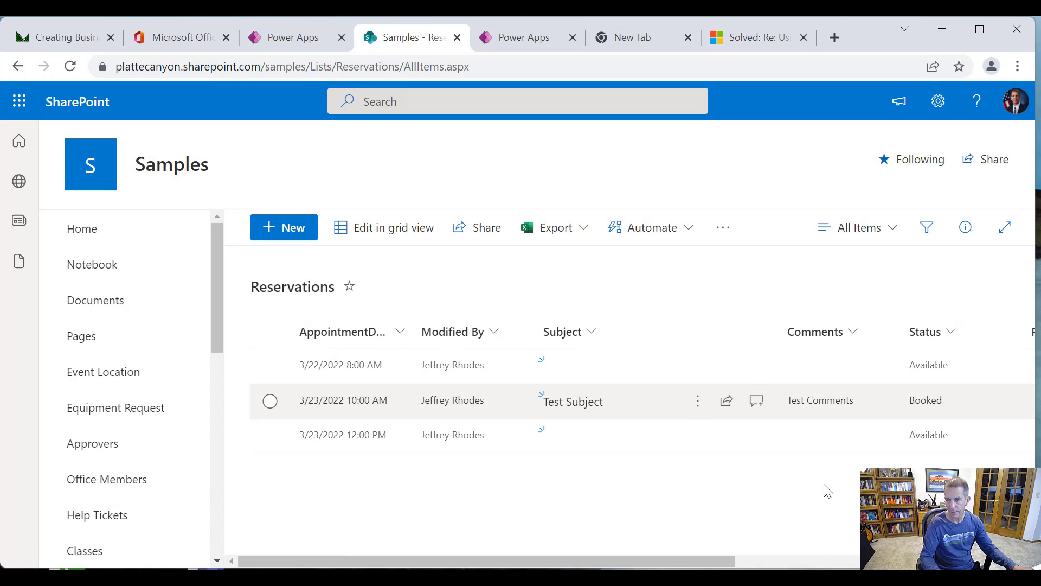
drag(726, 561, 907, 561)
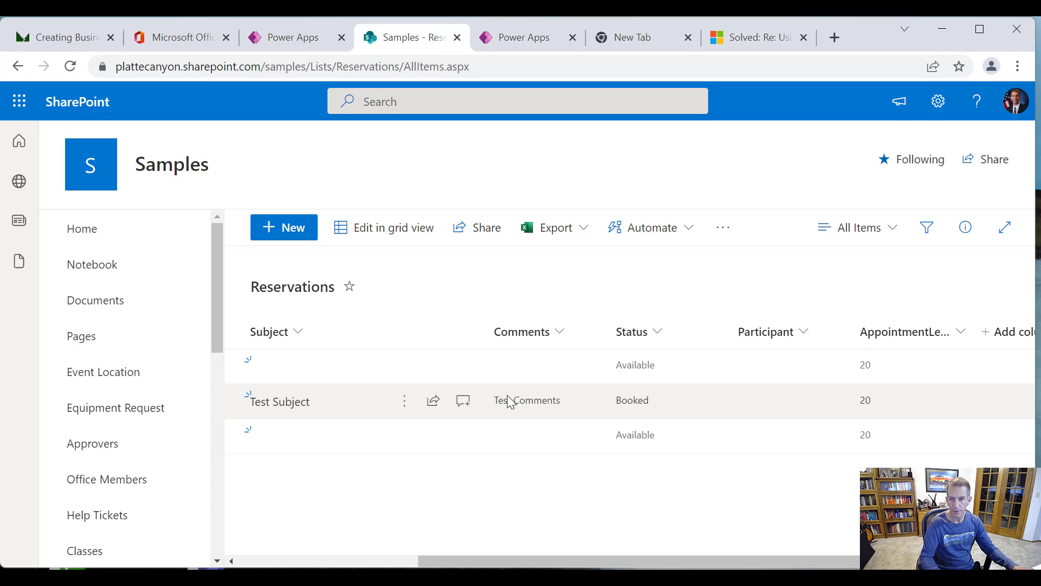
Edit the Test Subject reservation to clear its Subject and Comments, set its Status to Available, and save it.
click(405, 402)
click(437, 195)
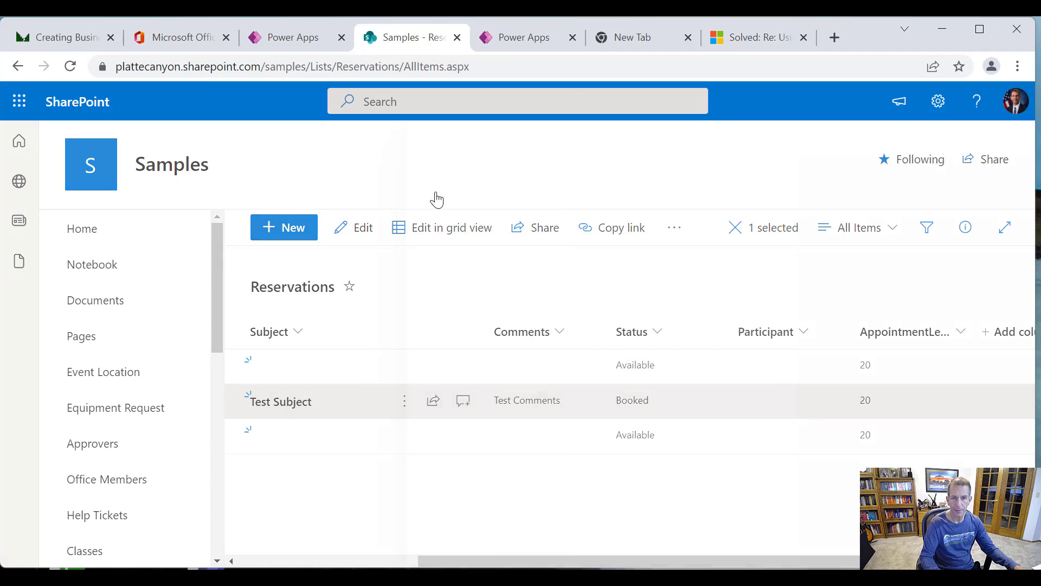
triple_click(536, 263)
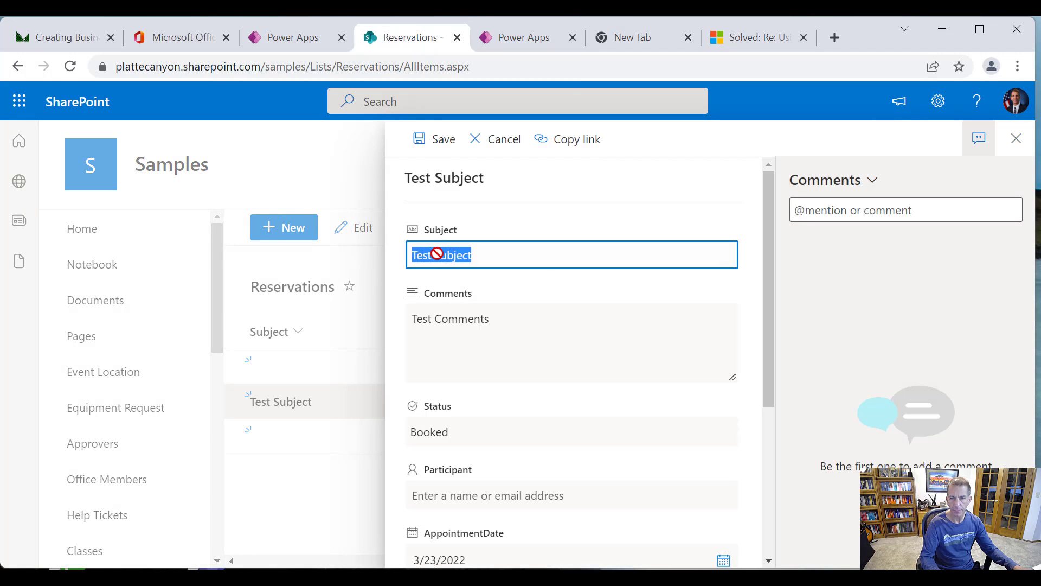
key(BackSpace)
triple_click(524, 323)
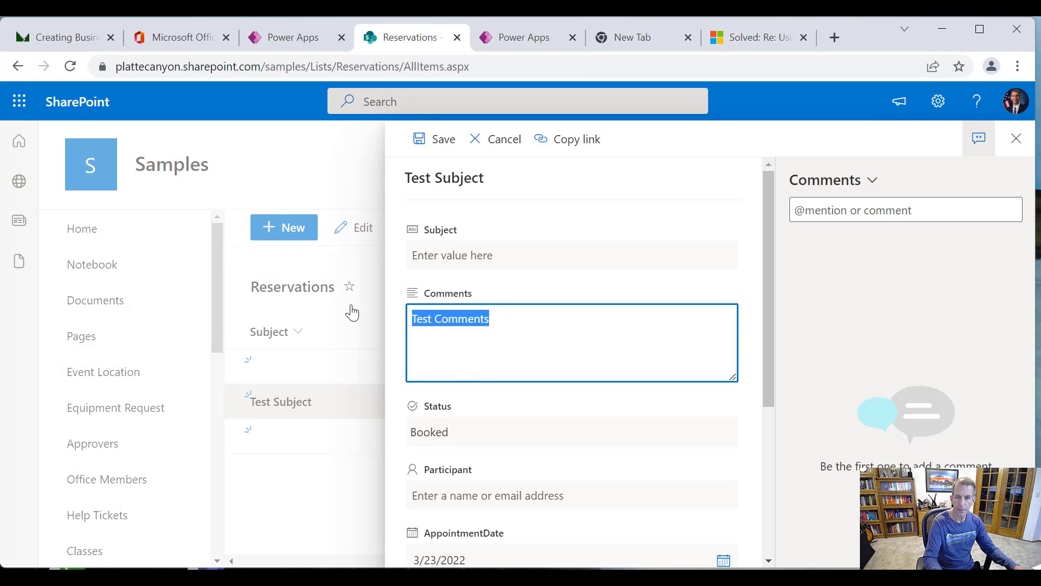
key(BackSpace)
click(523, 432)
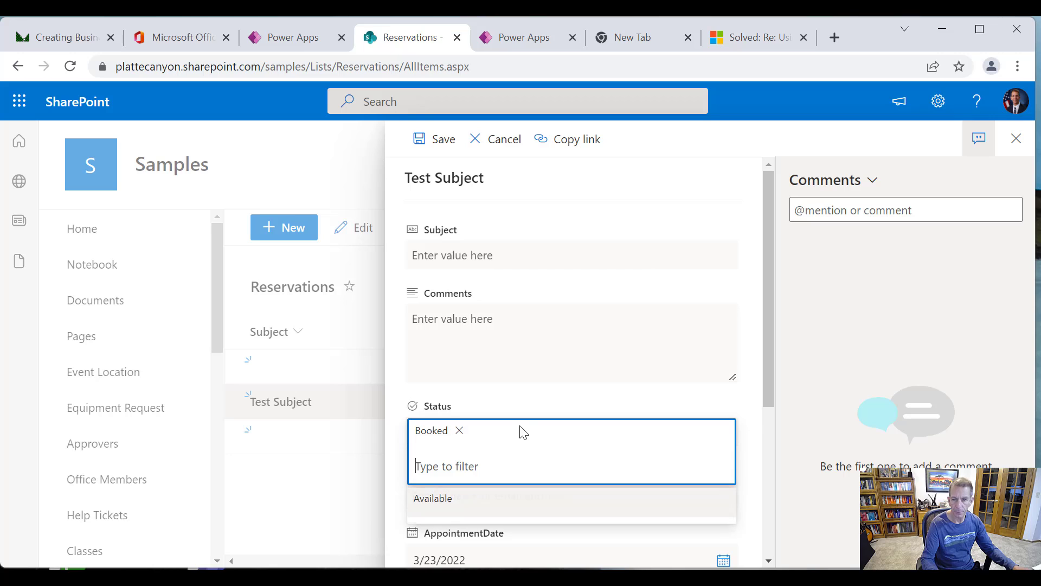
click(461, 497)
scroll(471, 495, down, 3)
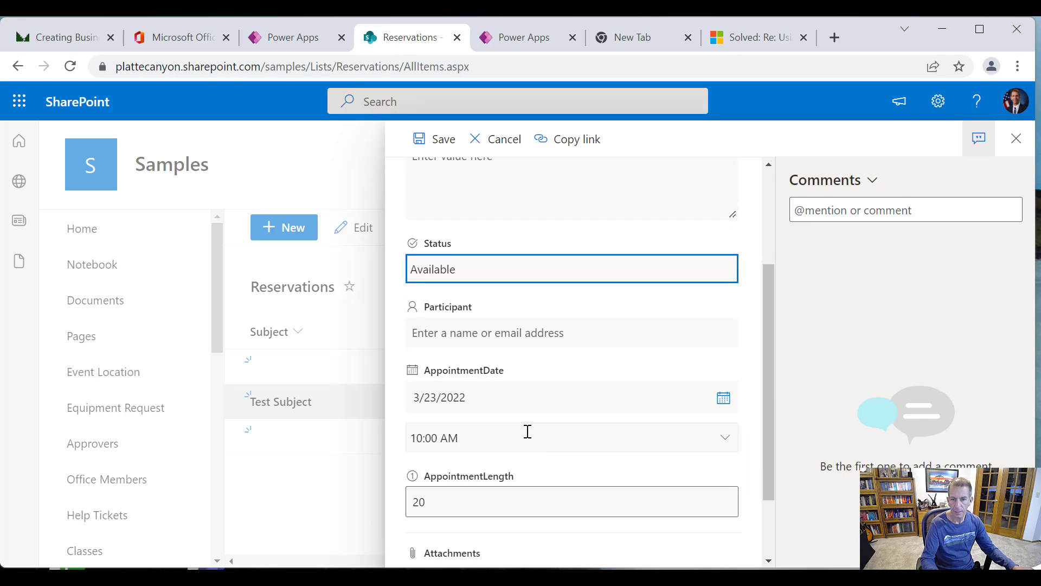
click(434, 139)
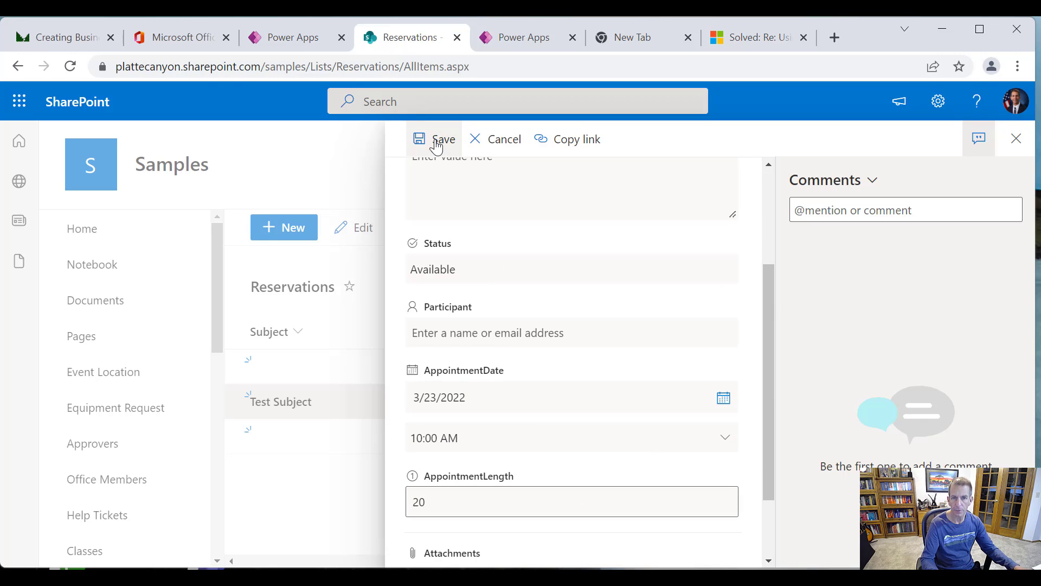
Switch to Notepad and copy the Recipient record code from its opening brace through the Picture field.
click(307, 43)
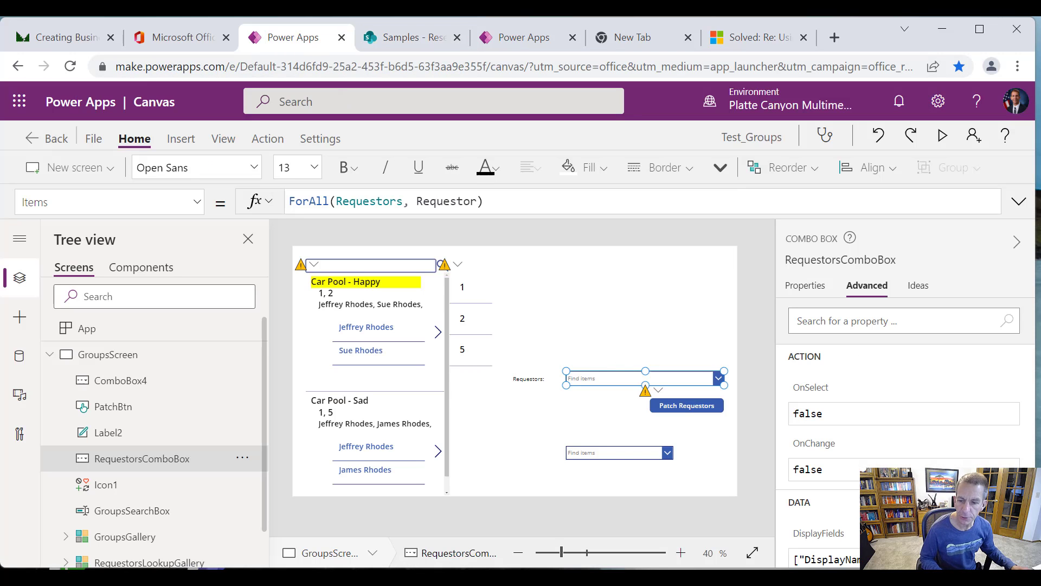
key(alt+Tab)
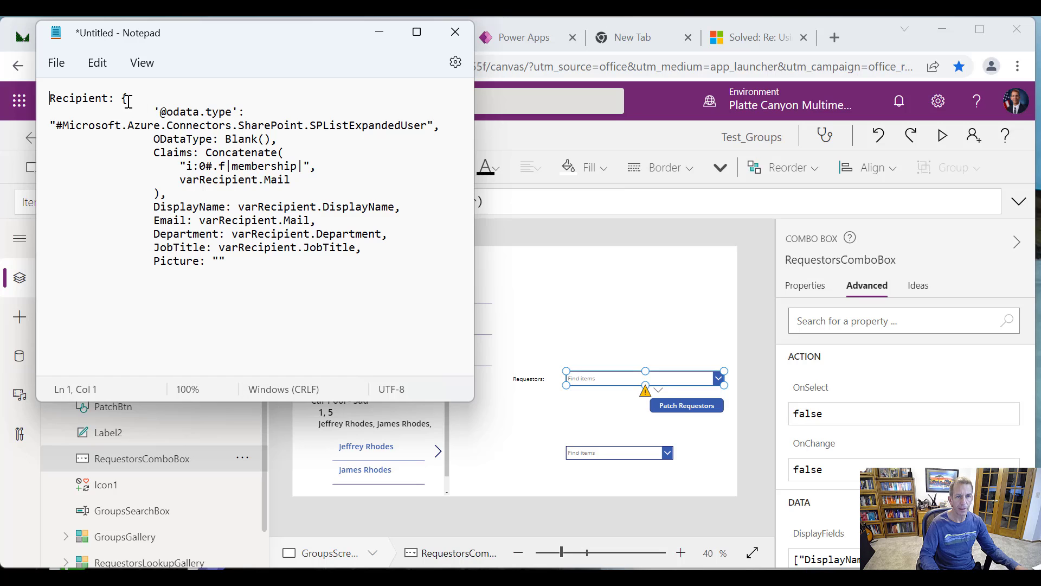
drag(123, 98, 251, 268)
key(ctrl+c)
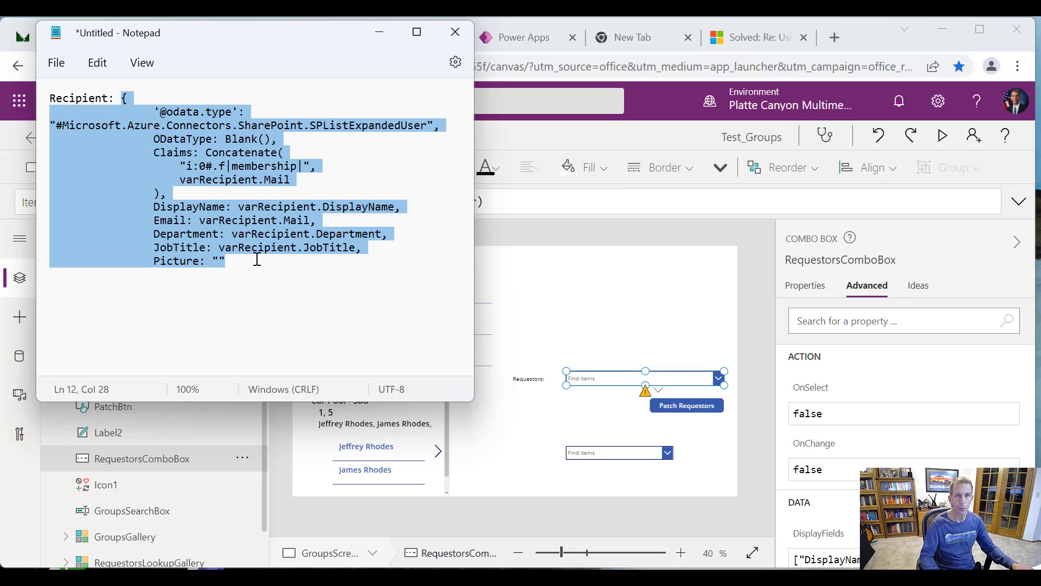
click(632, 129)
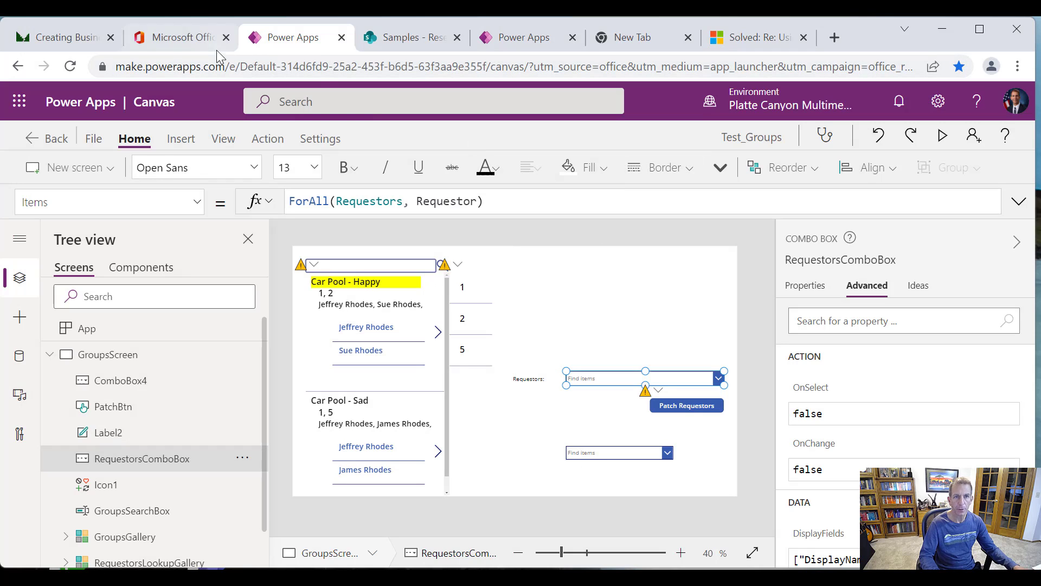
Leave the Reservations app preview and add a Participant field with the copied record and a closing brace to the Confirm Appointment button's Patch formula.
click(525, 38)
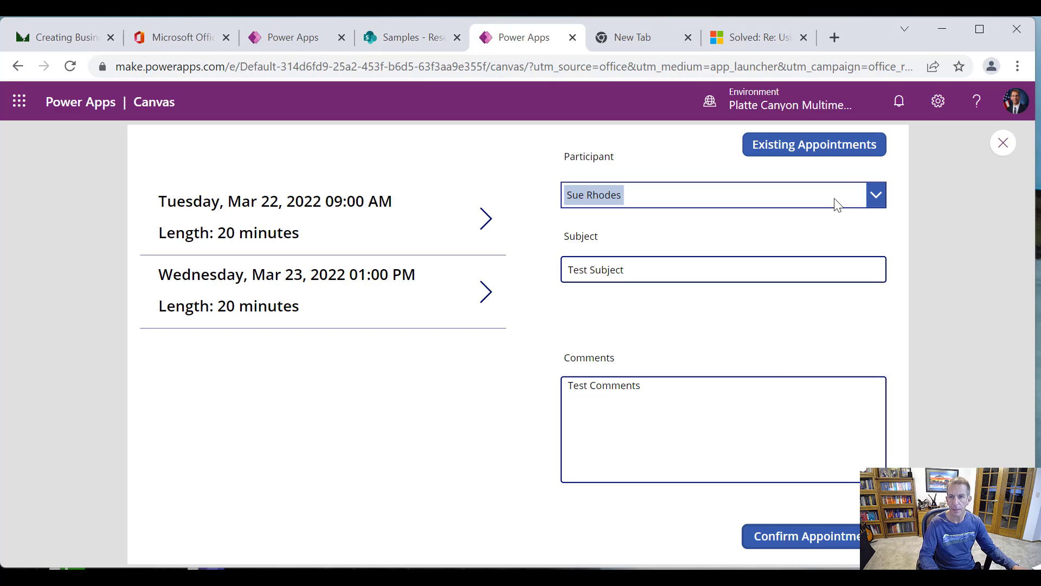
click(1003, 143)
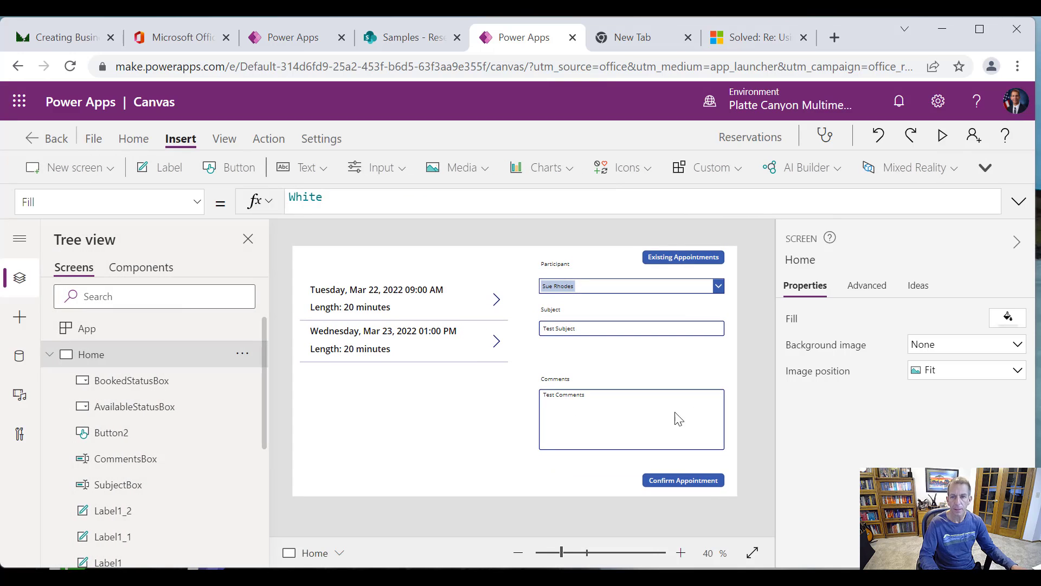
click(692, 481)
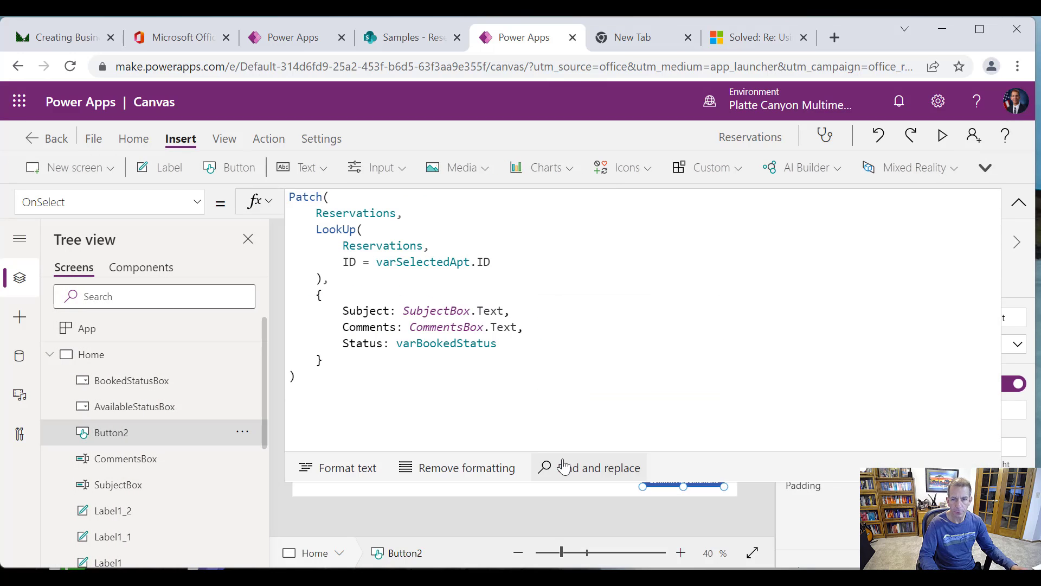
click(525, 342)
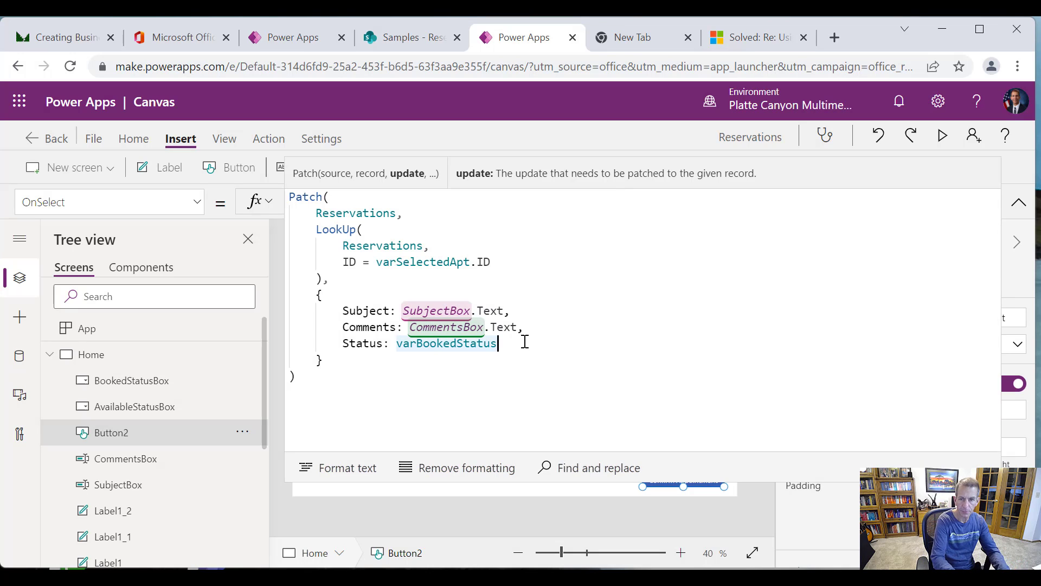
text(,)
key(shift+Return)
text(Part)
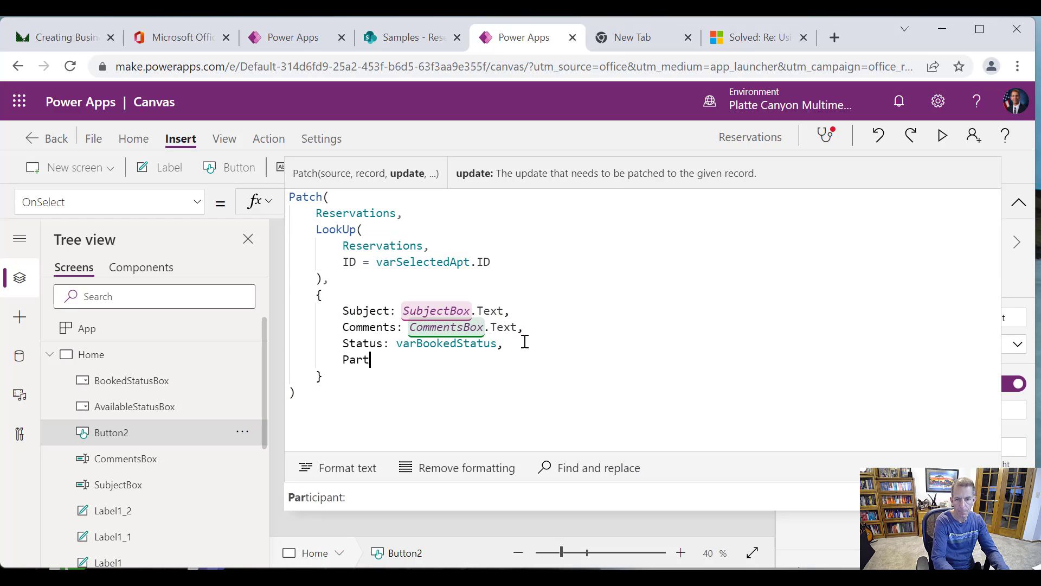
click(328, 499)
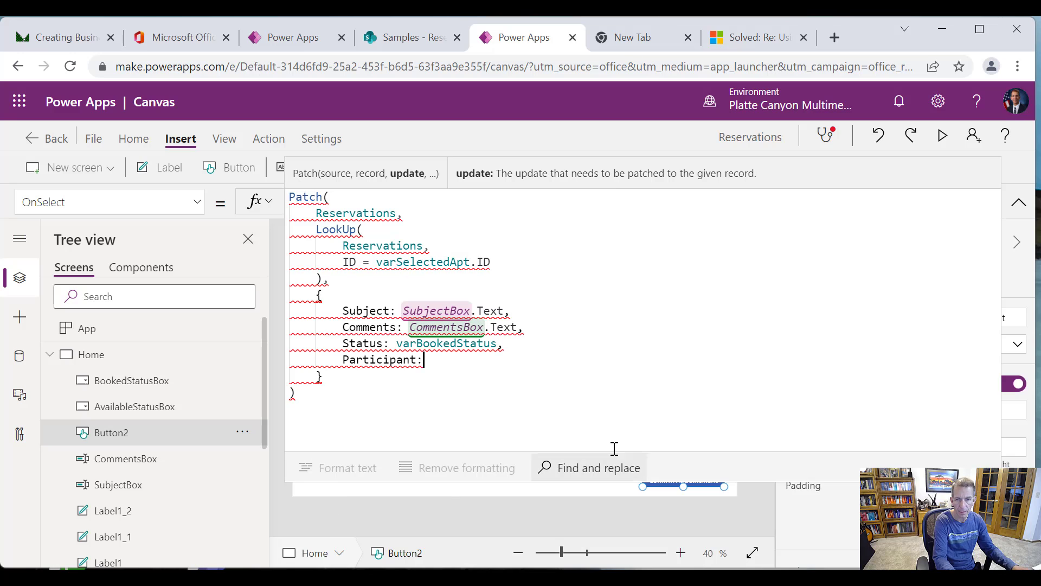
key(ctrl+v)
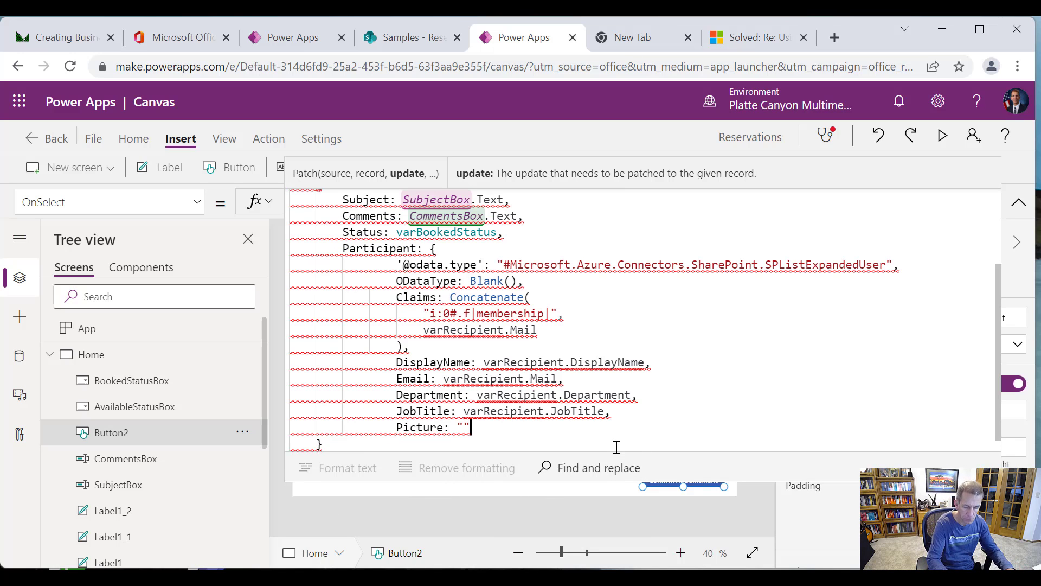
text(})
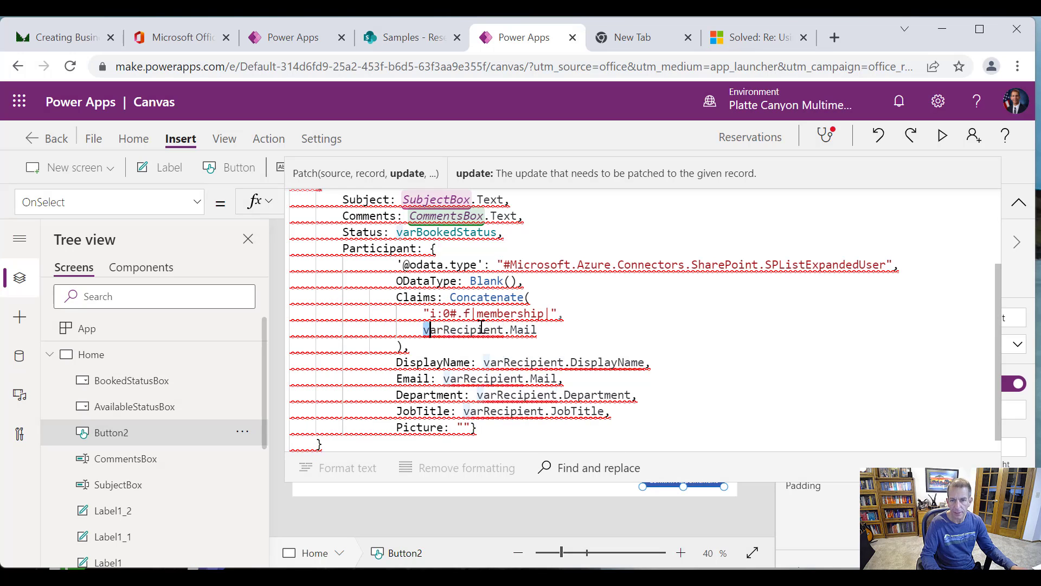
Rename the ComboBox1 control on the Home screen as ParticipantBox.
mouse_move(424, 330)
mouse_down()
mouse_move(531, 330)
mouse_move(504, 329)
mouse_up()
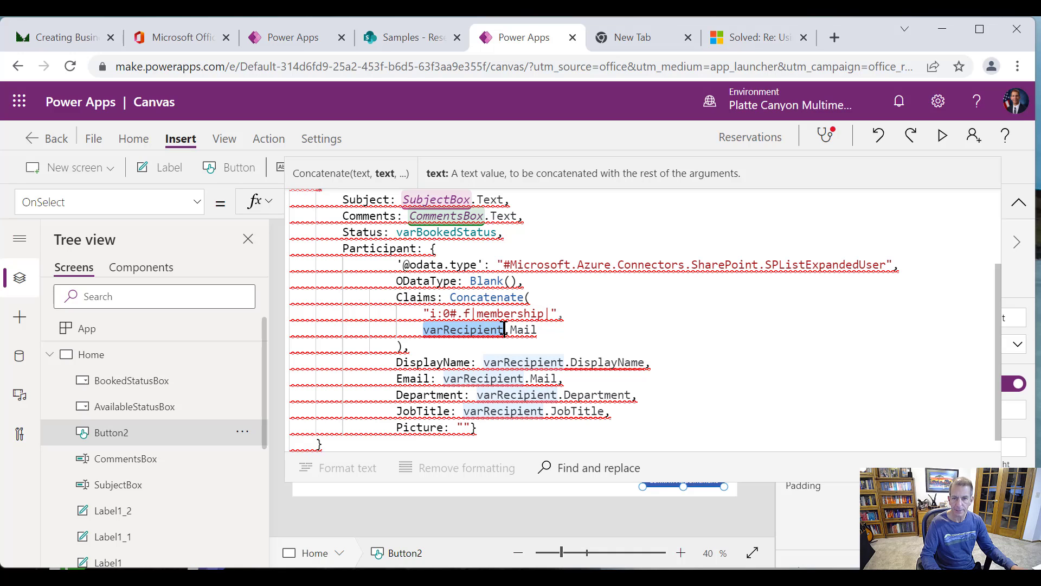
mouse_move(507, 326)
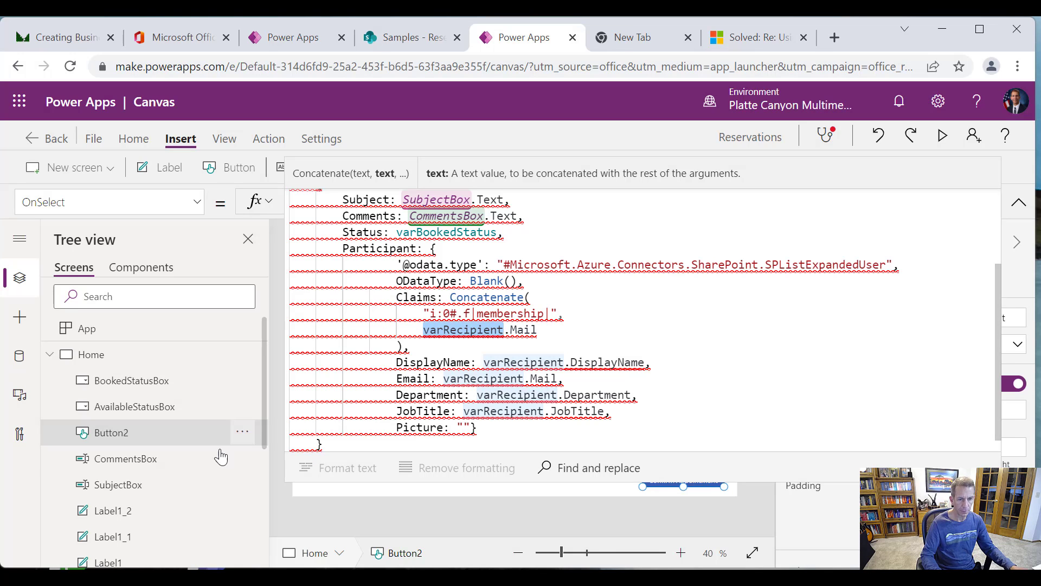
scroll(197, 516, down, 2)
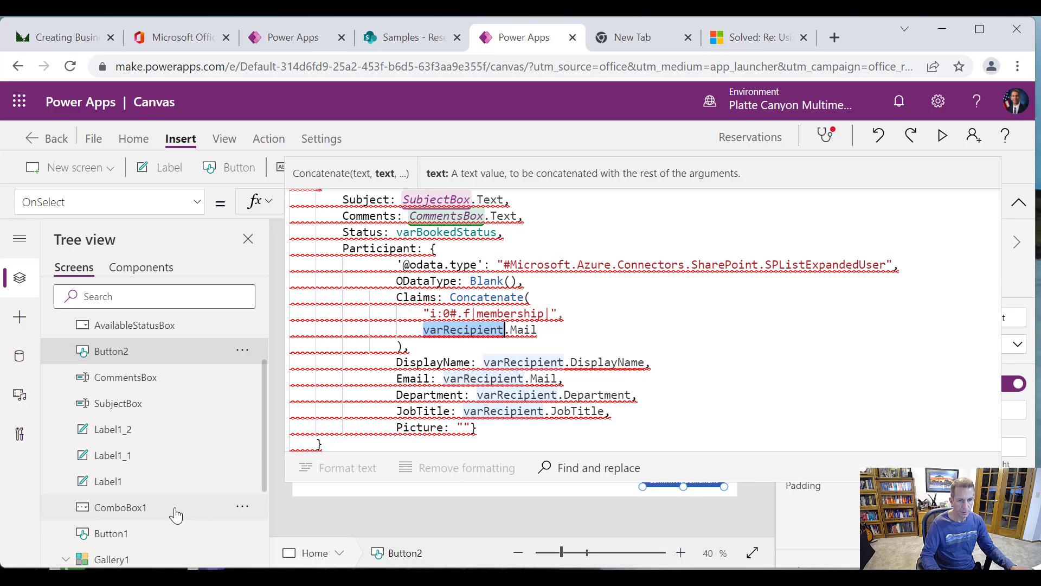
click(176, 513)
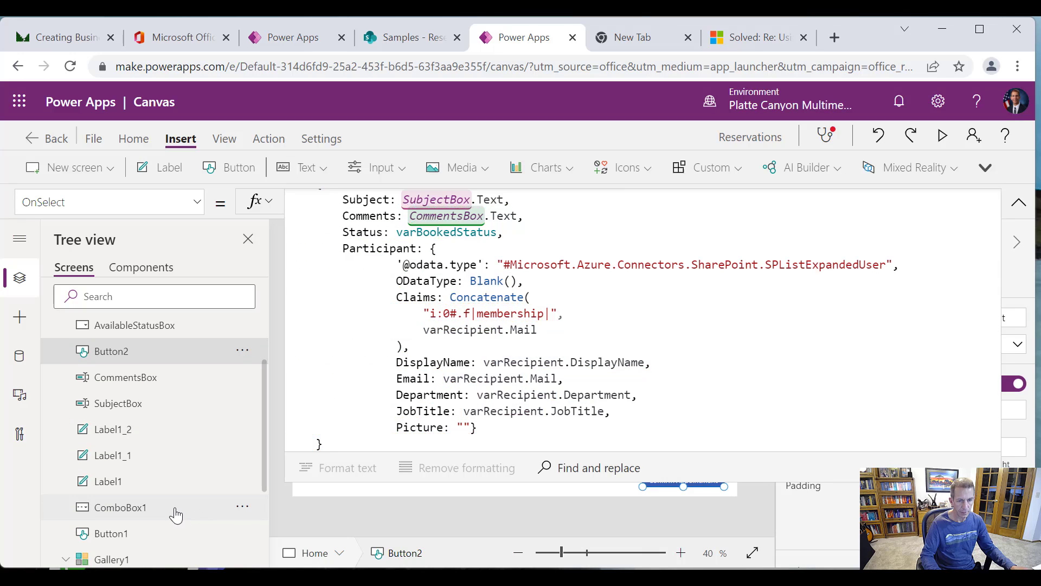
click(243, 508)
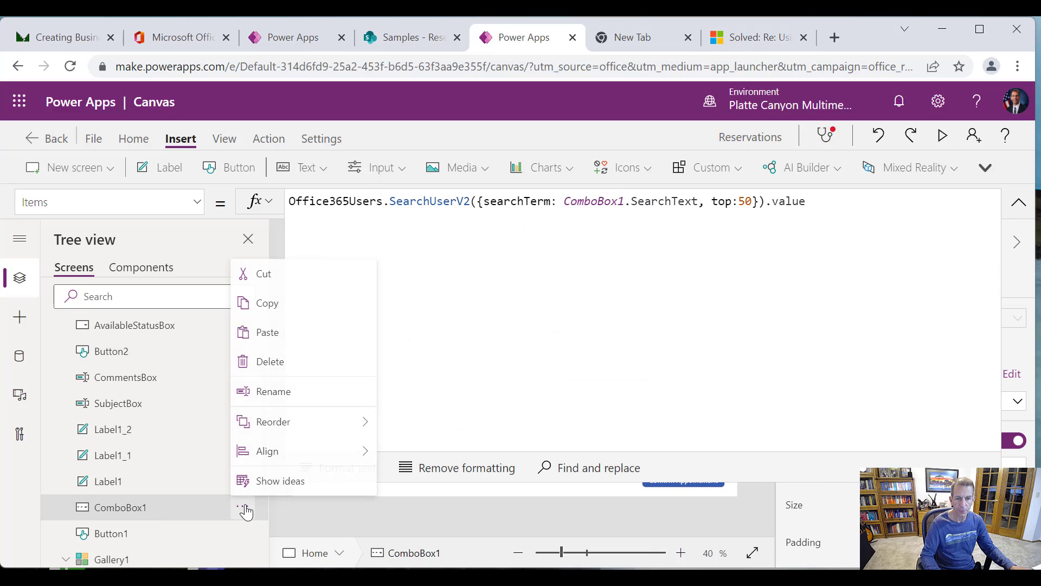
click(292, 391)
text(Part)
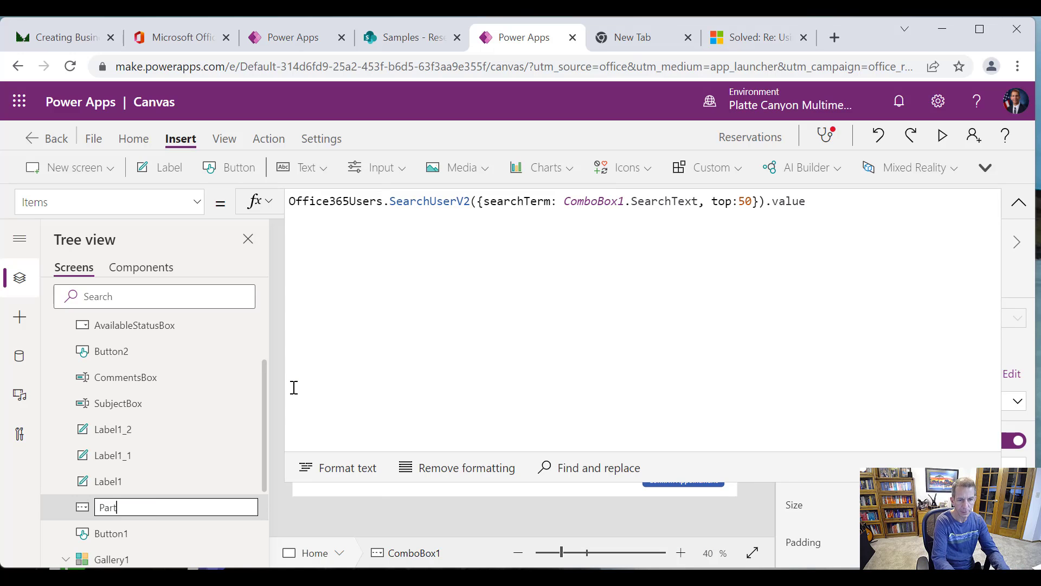
text(icpan)
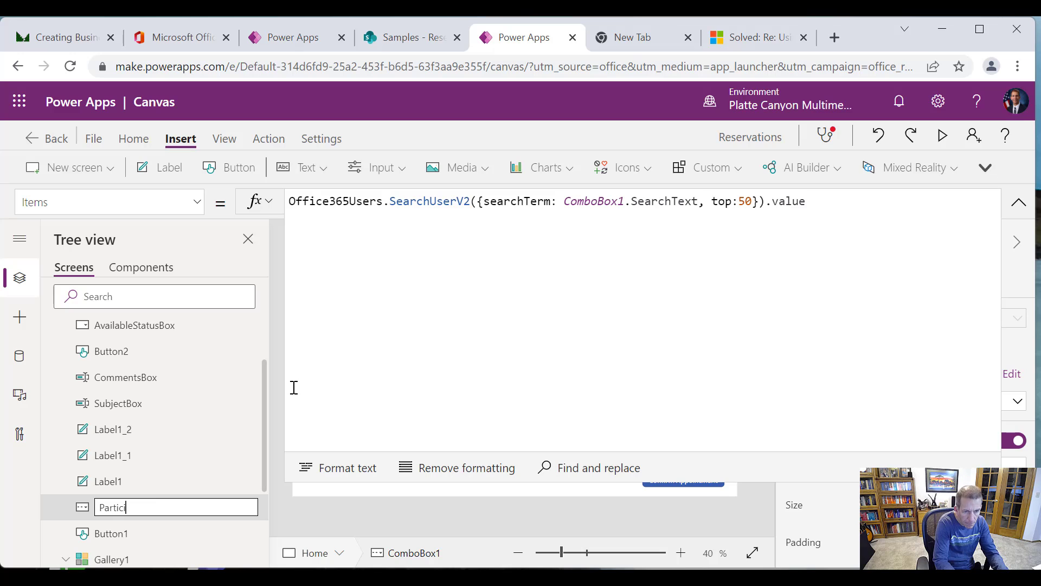
text(ntBox)
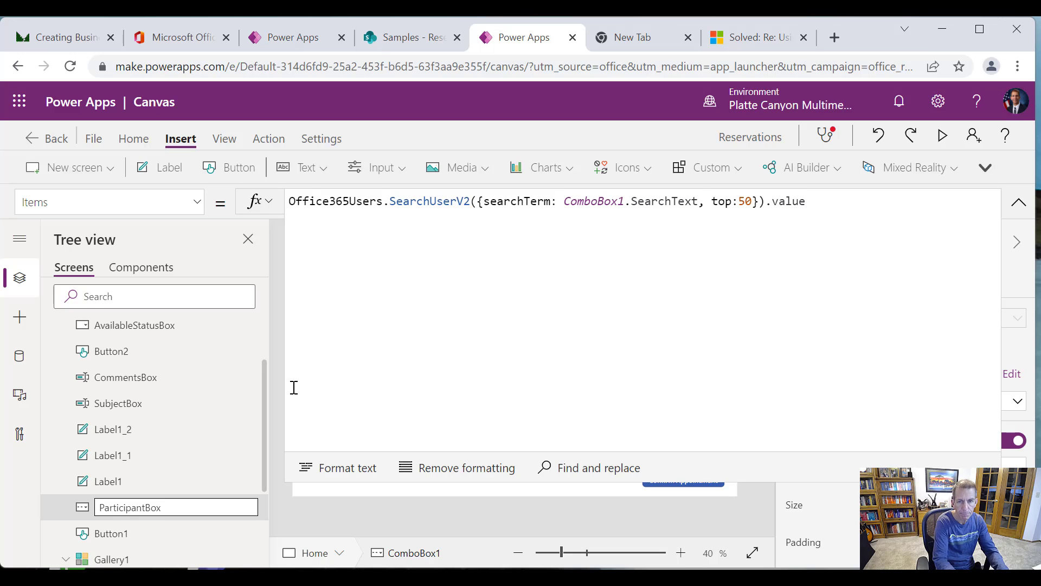
key(Return)
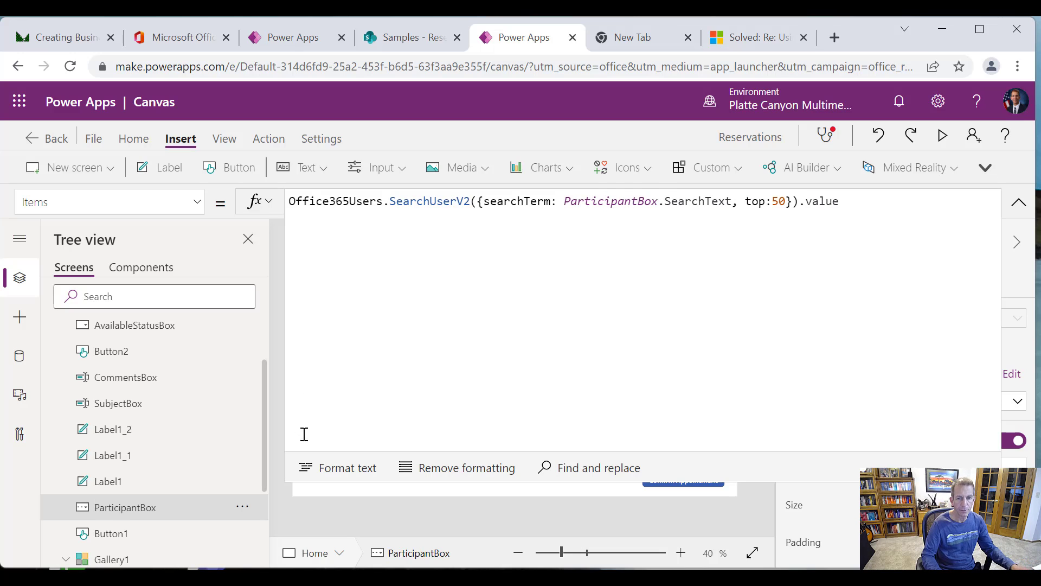
Try replacing the Claims email reference in the Confirm Appointment button's Patch formula with ParticipantBox.SelectedItems.Mail.
click(678, 488)
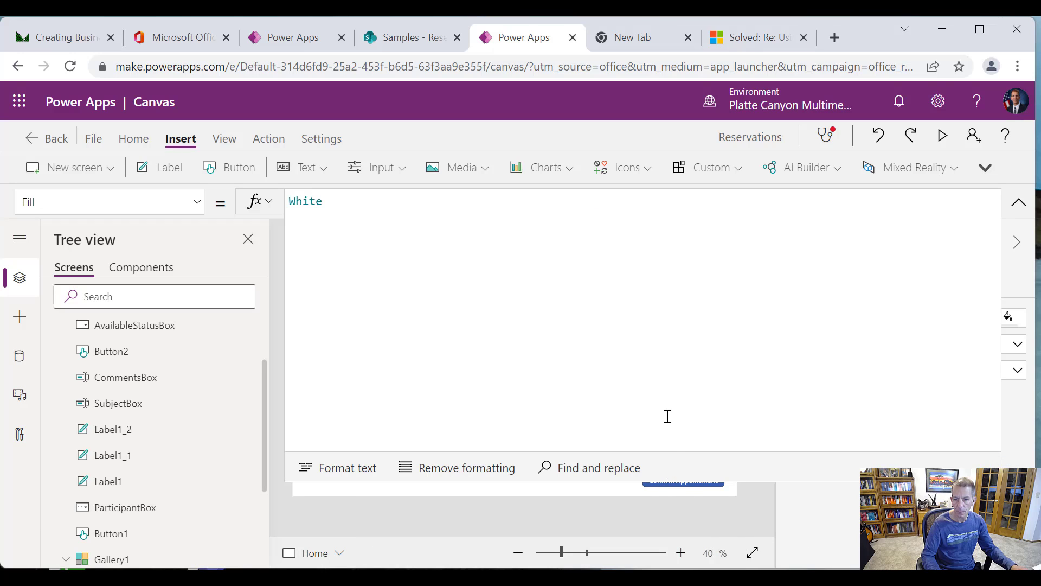
drag(710, 480, 701, 441)
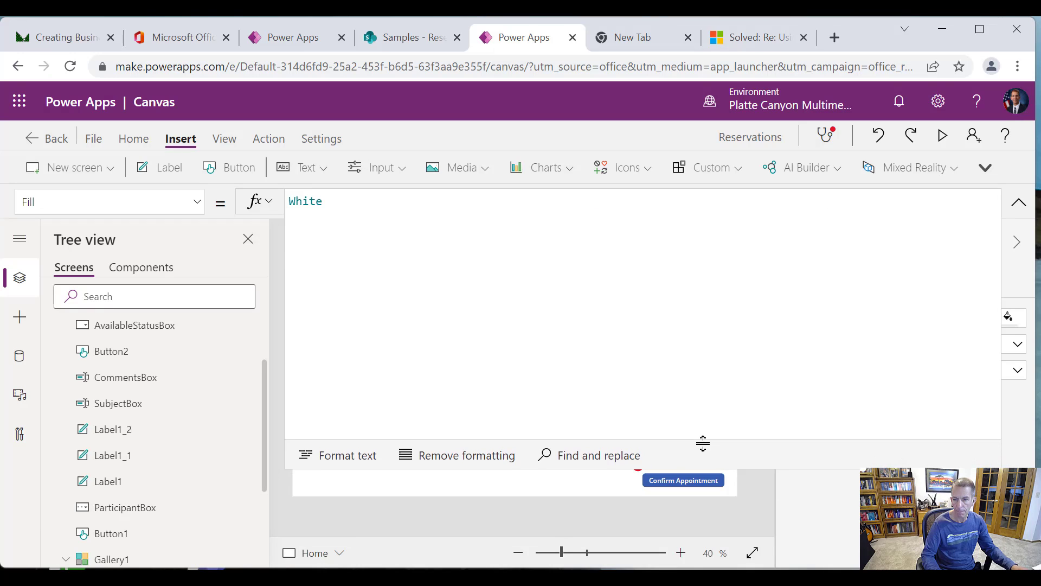
click(694, 479)
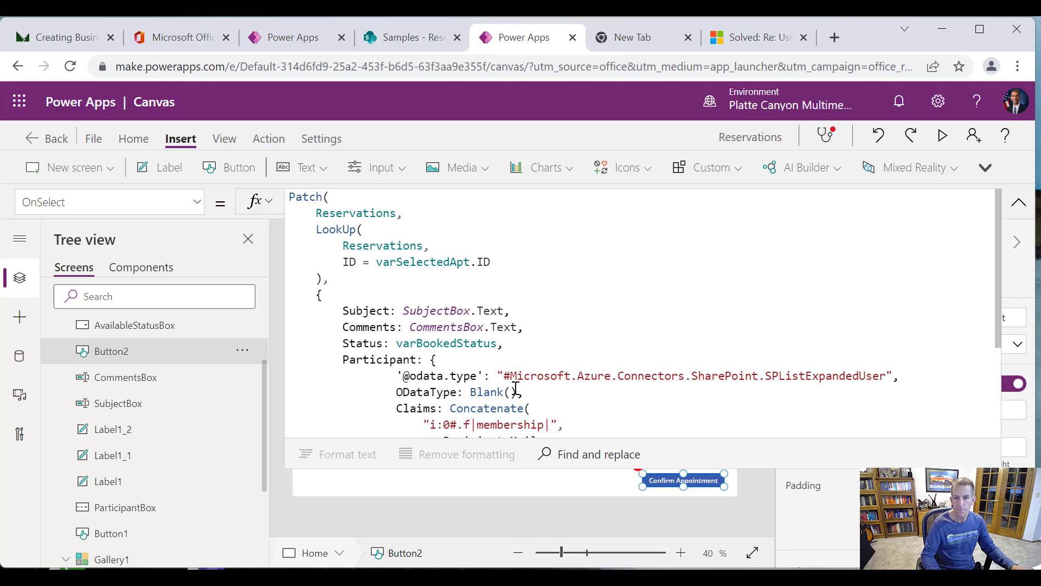
scroll(533, 411, down, 3)
drag(423, 319, 539, 324)
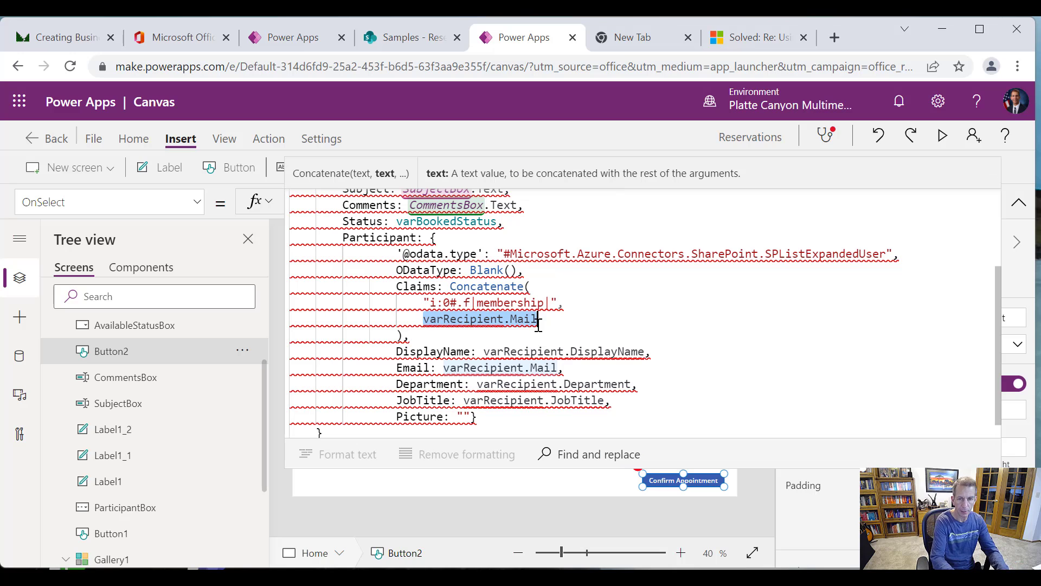
text(Parti)
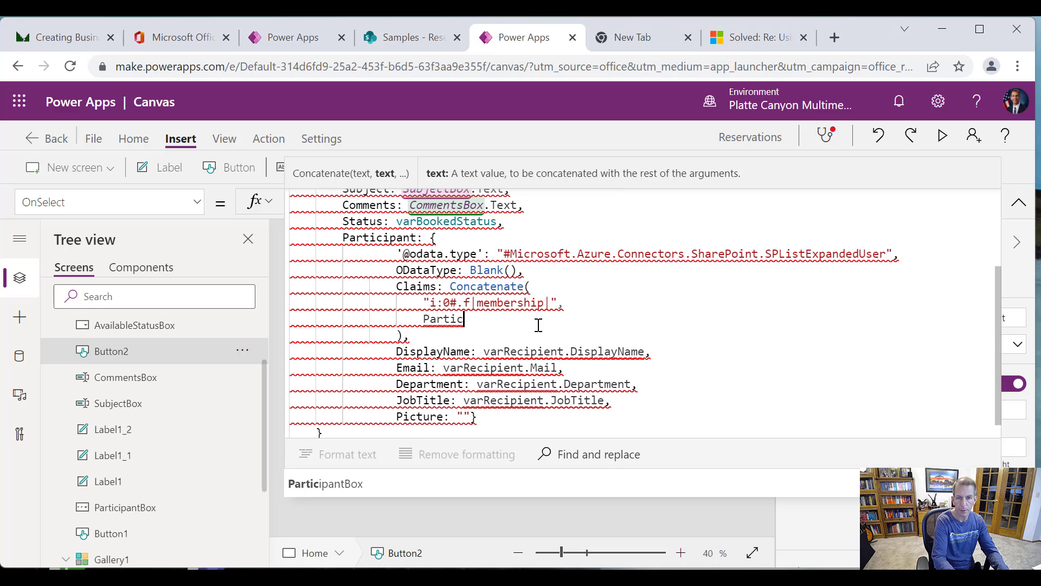
text(ci)
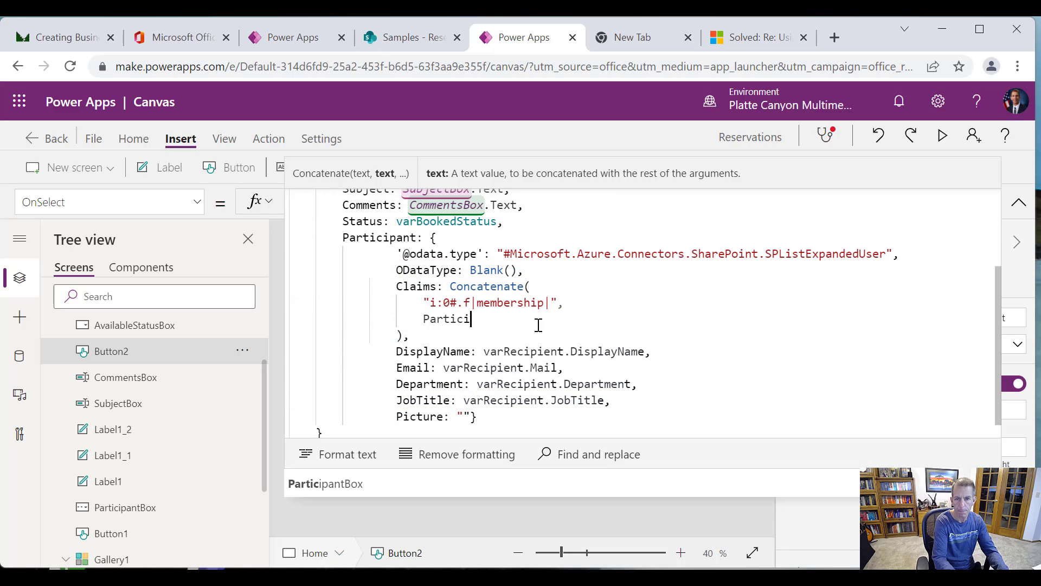
text(pantBox.)
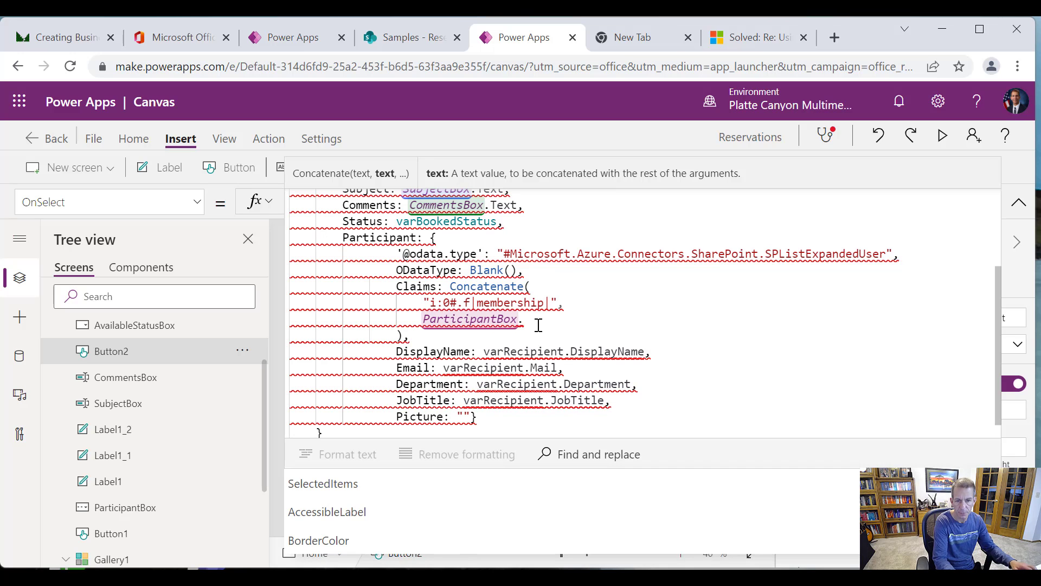
click(377, 486)
text(.)
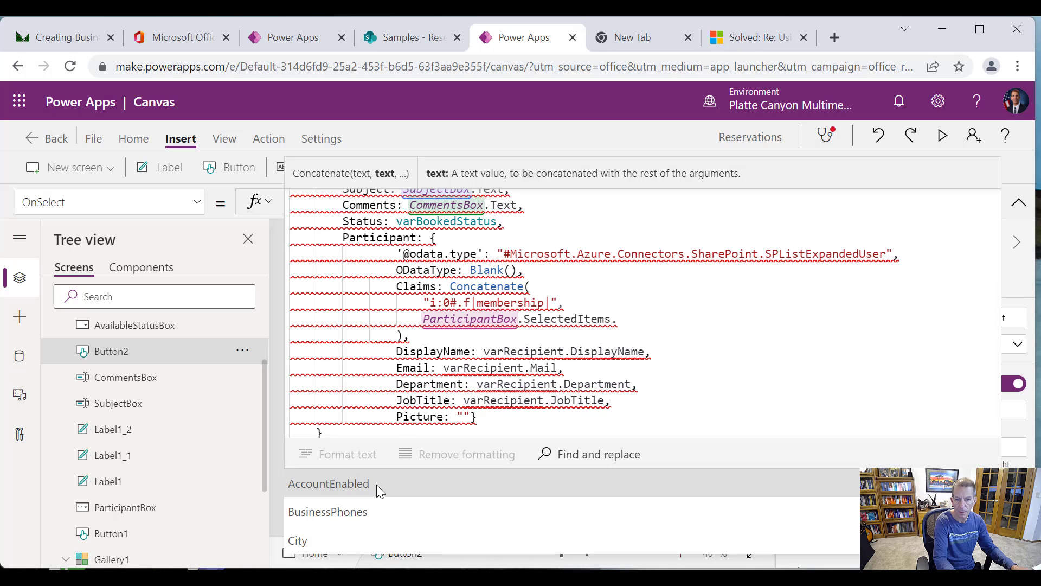
scroll(377, 488, down, 3)
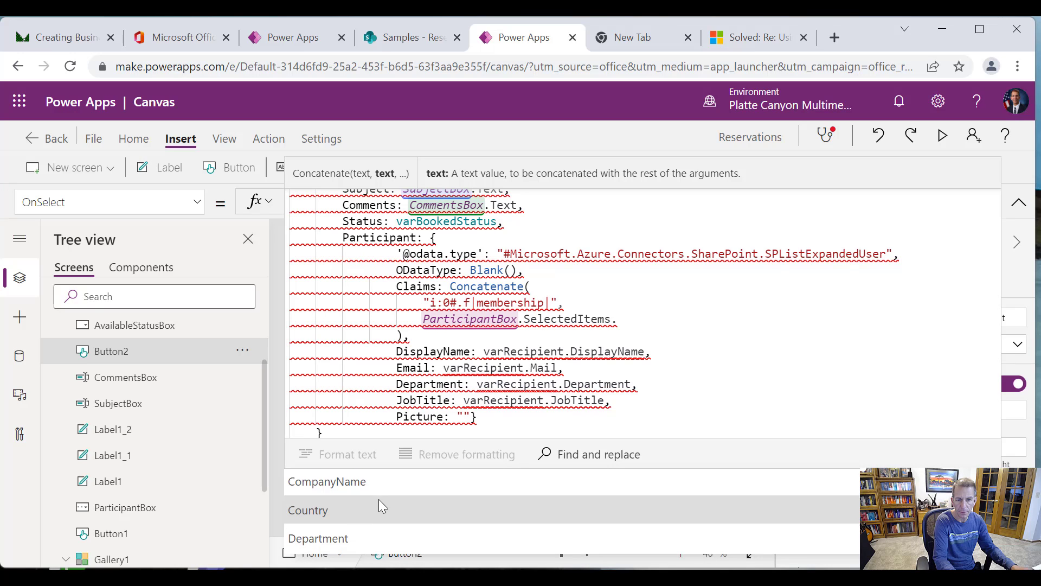
scroll(378, 499, down, 2)
click(328, 510)
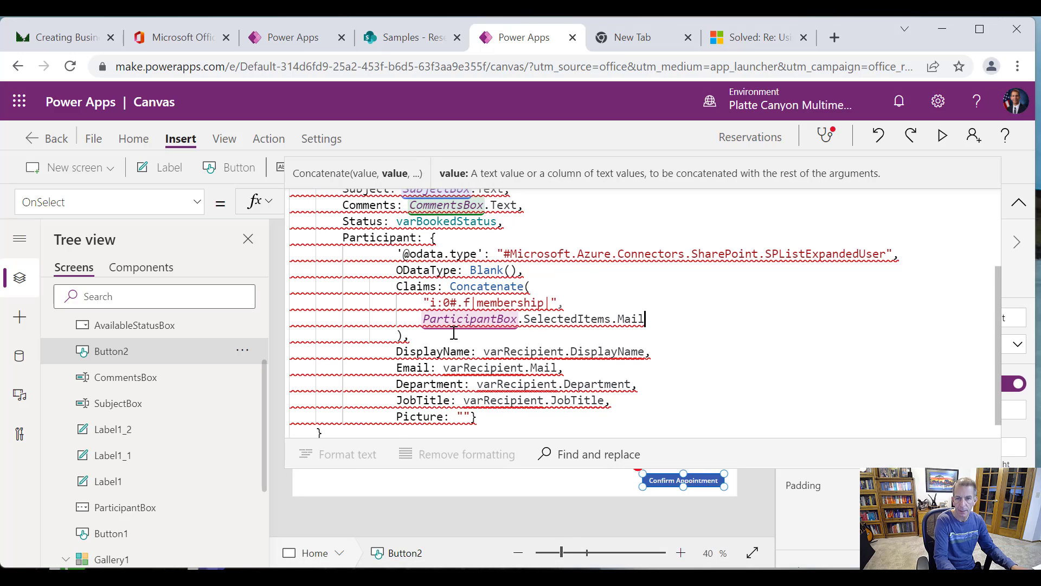
Try replacing varRecipient with ParticipantBox.SelectedItems in the Participant record's DisplayName, Email, Department and JobTitle fields.
click(410, 335)
drag(424, 319, 609, 321)
key(ctrl+c)
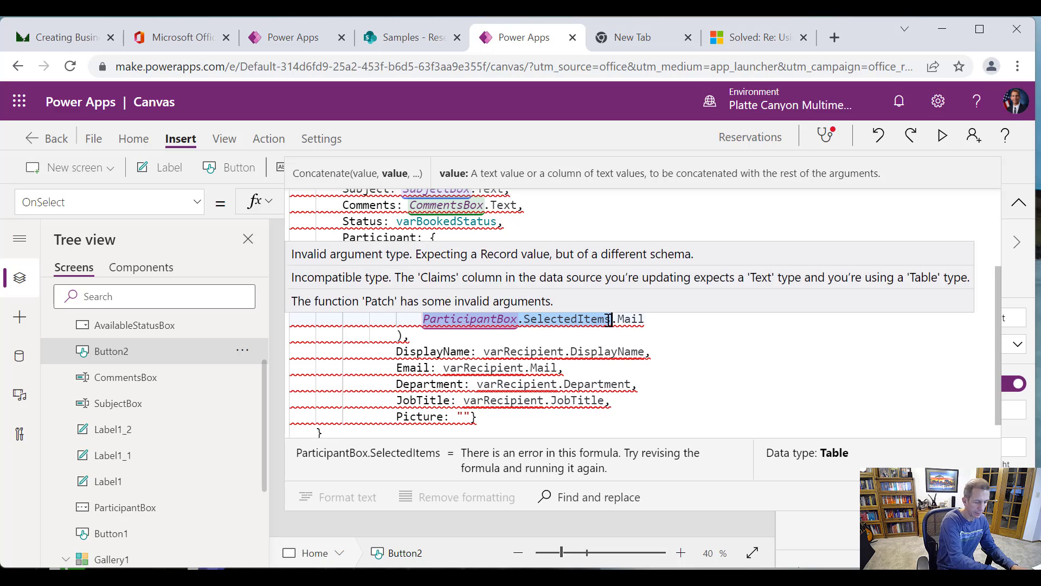
click(526, 352)
double_click(526, 351)
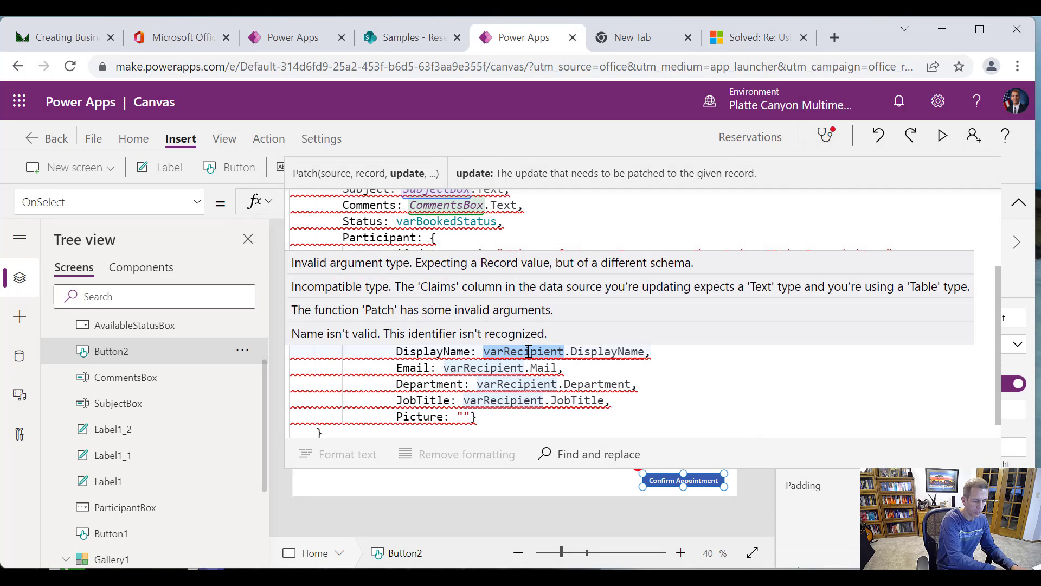
key(ctrl+v)
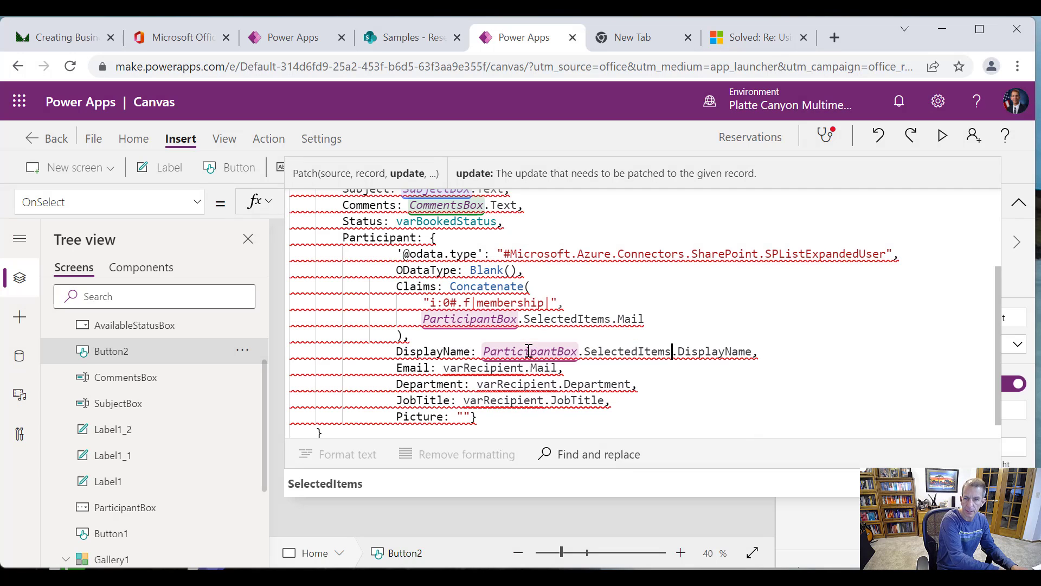
double_click(484, 368)
key(ctrl+v)
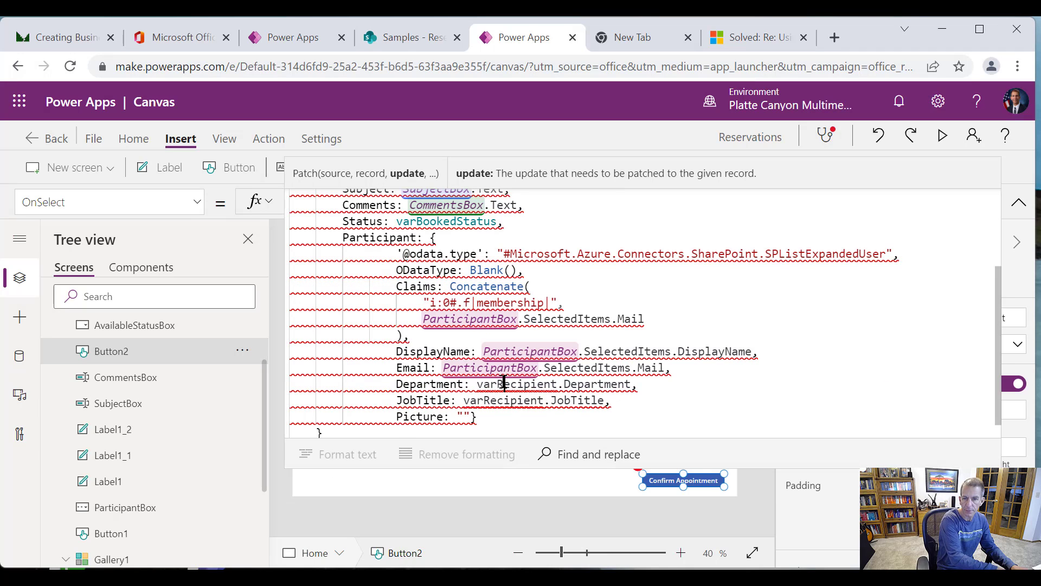
double_click(505, 384)
key(ctrl+v)
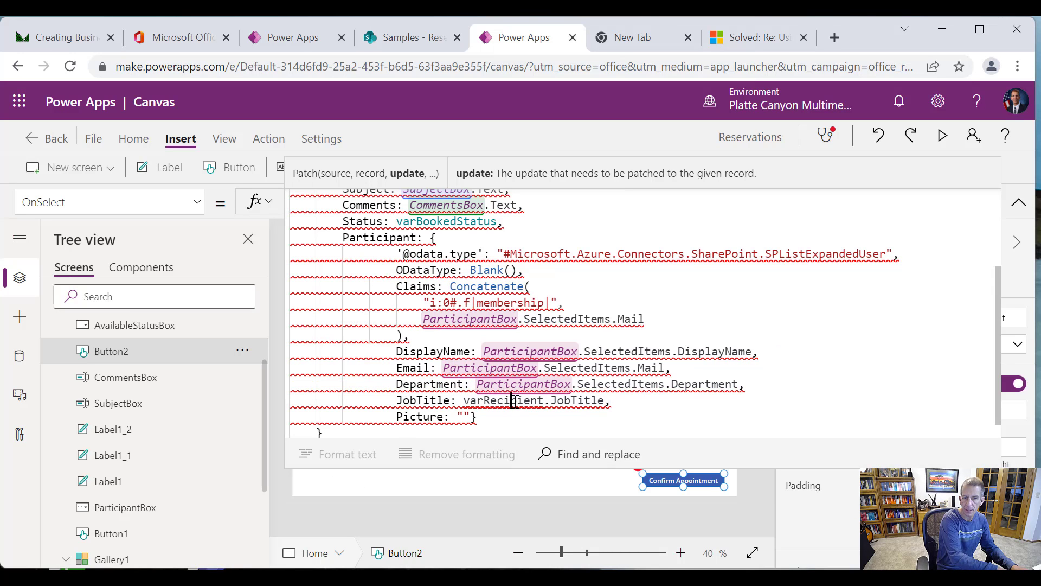
double_click(514, 401)
key(ctrl+v)
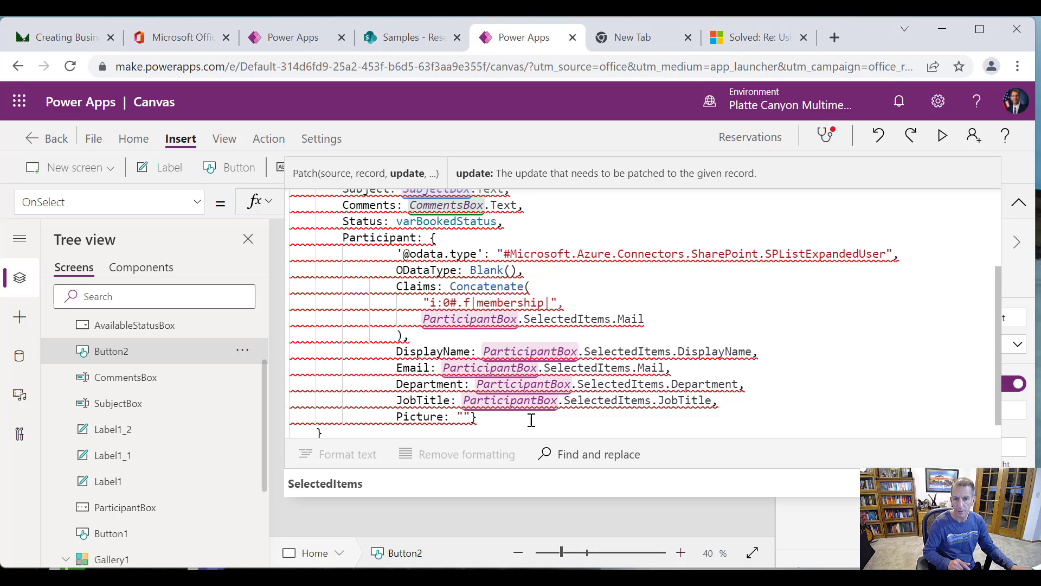
click(531, 420)
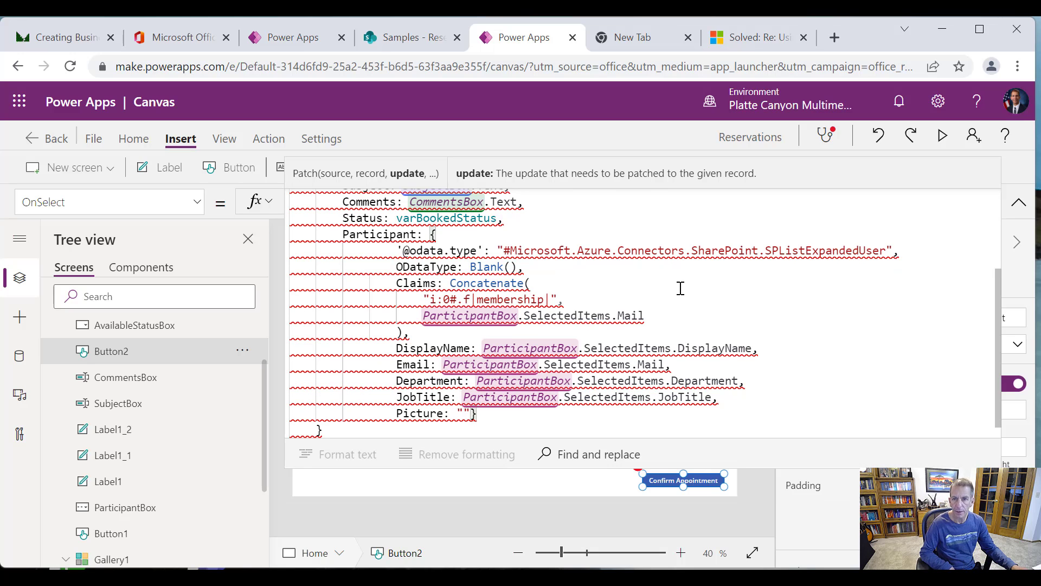
scroll(571, 406, up, 3)
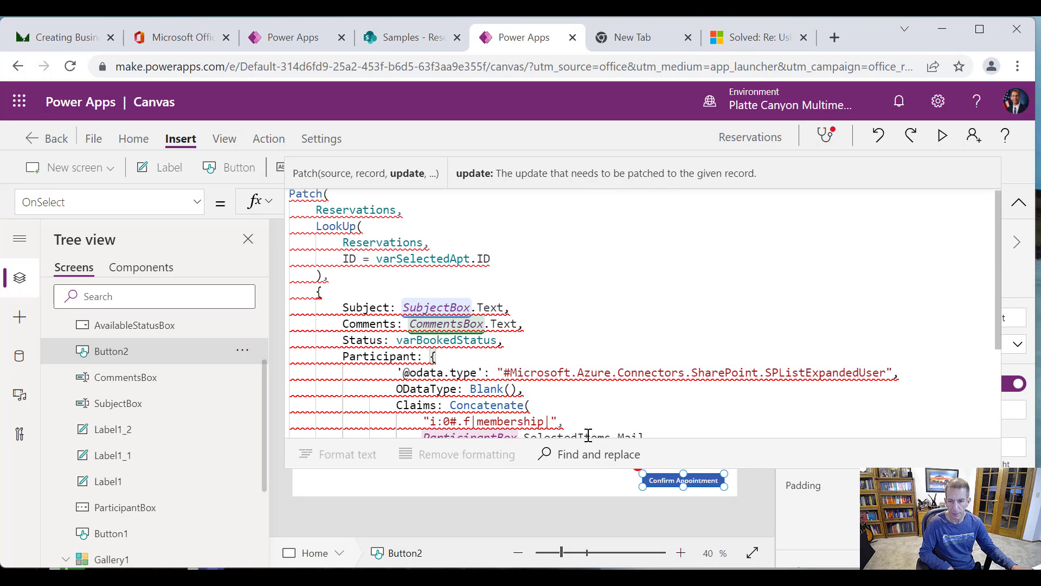
scroll(574, 423, down, 3)
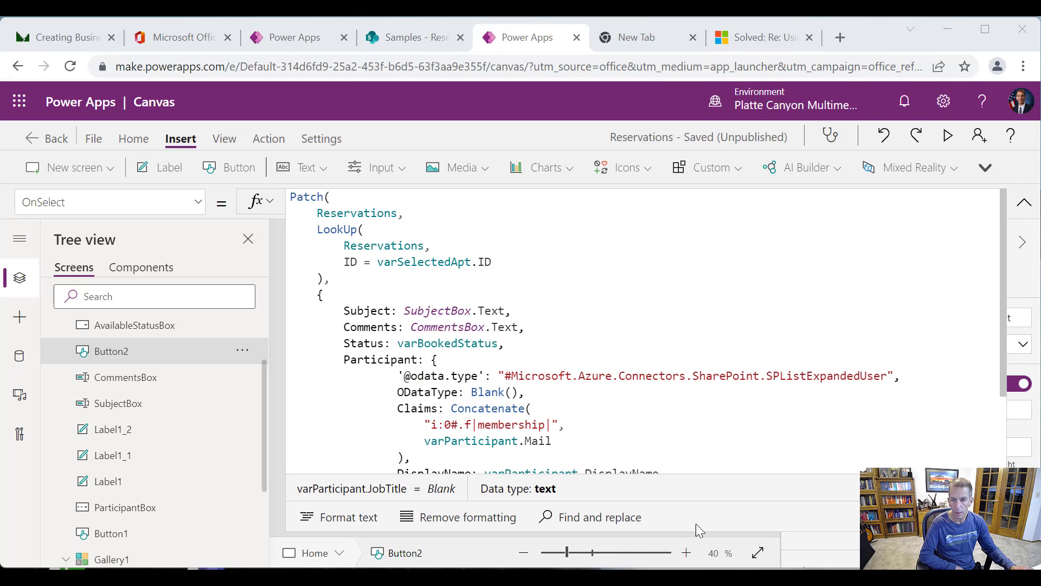
Examine the varParticipant references throughout the Participant record of the Confirm Appointment button's Patch formula.
click(689, 530)
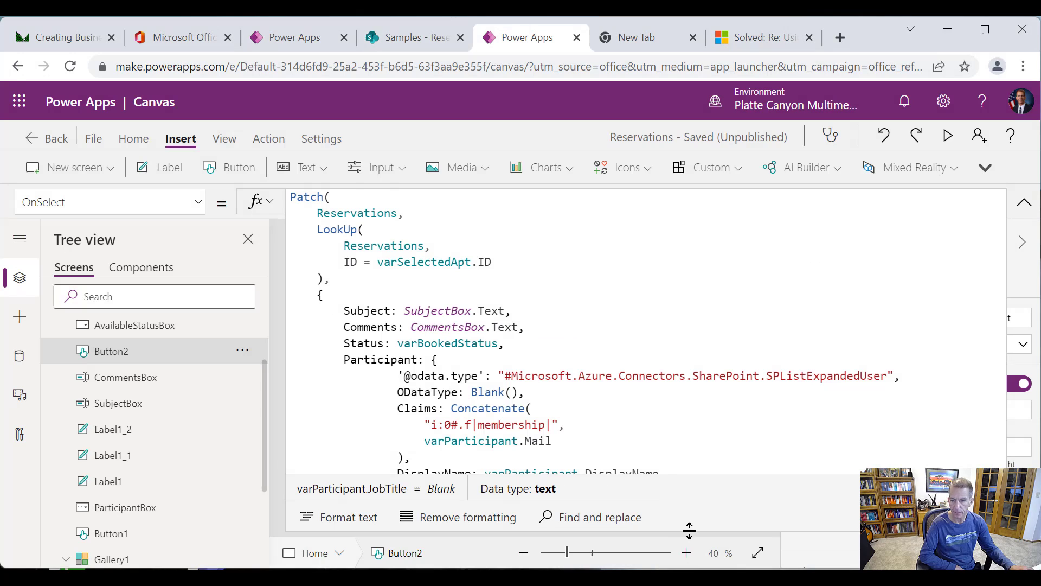
drag(689, 530, 689, 583)
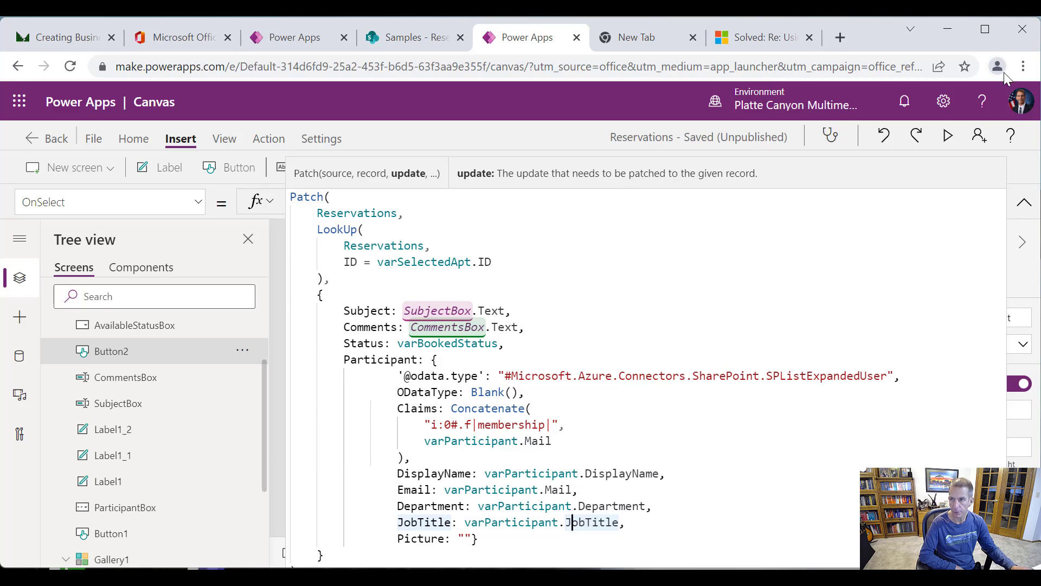
click(985, 29)
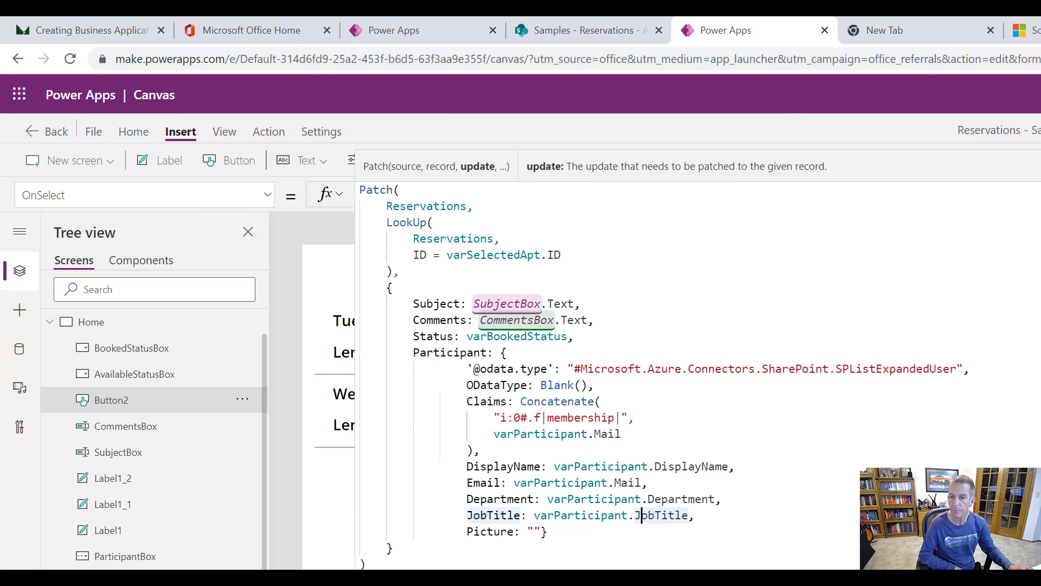
drag(697, 572, 686, 446)
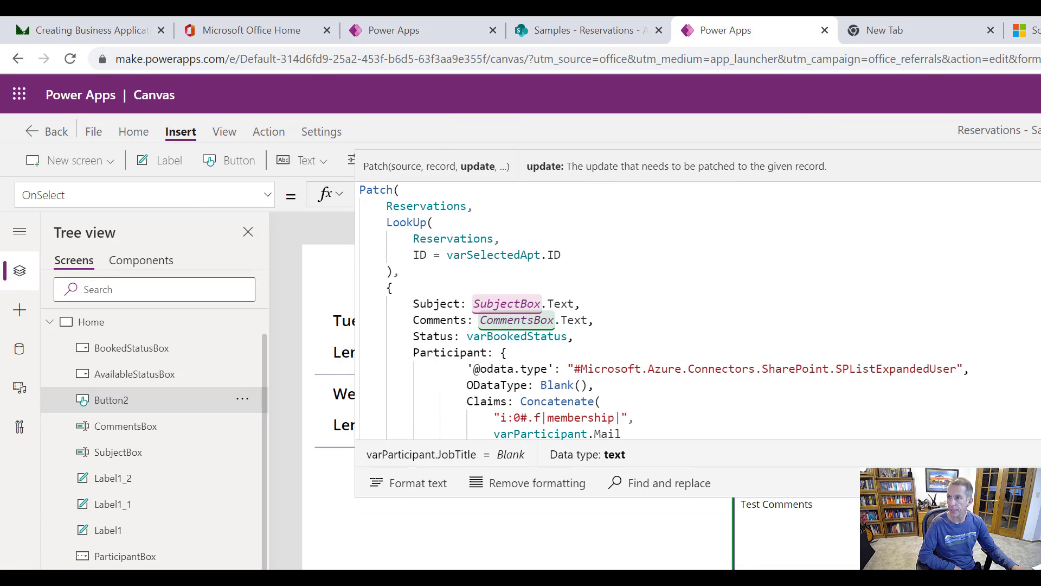
key(super+Down)
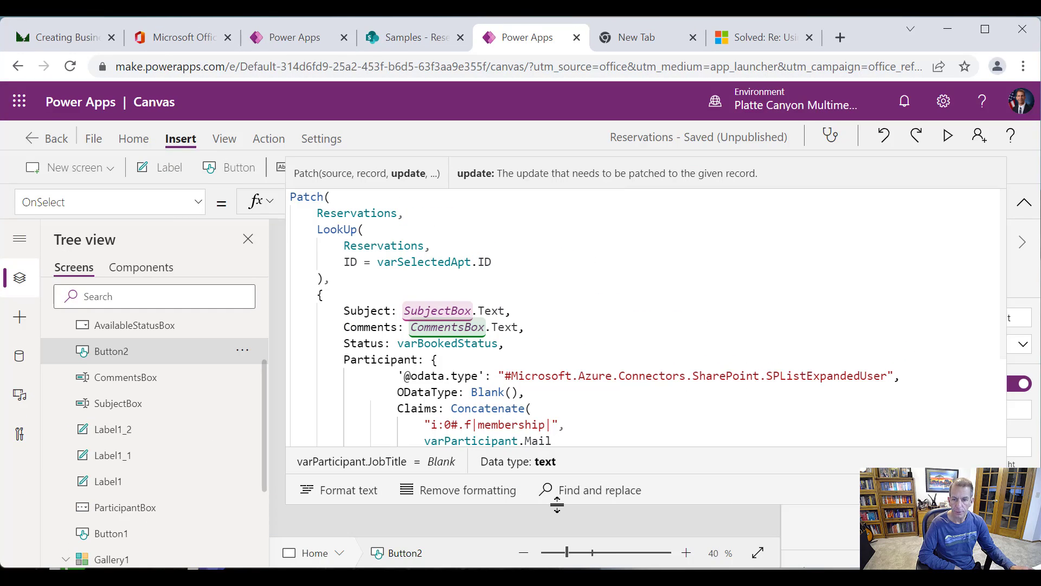
drag(558, 505, 601, 199)
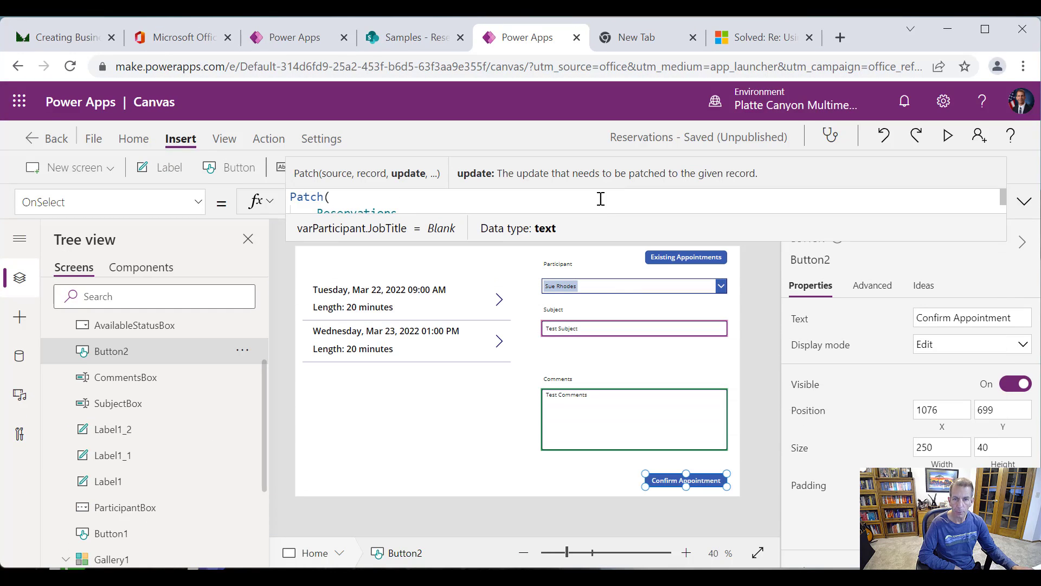
Inspect the OnSelect formula of the ParticipantBox combo box and the variable it sets.
click(595, 293)
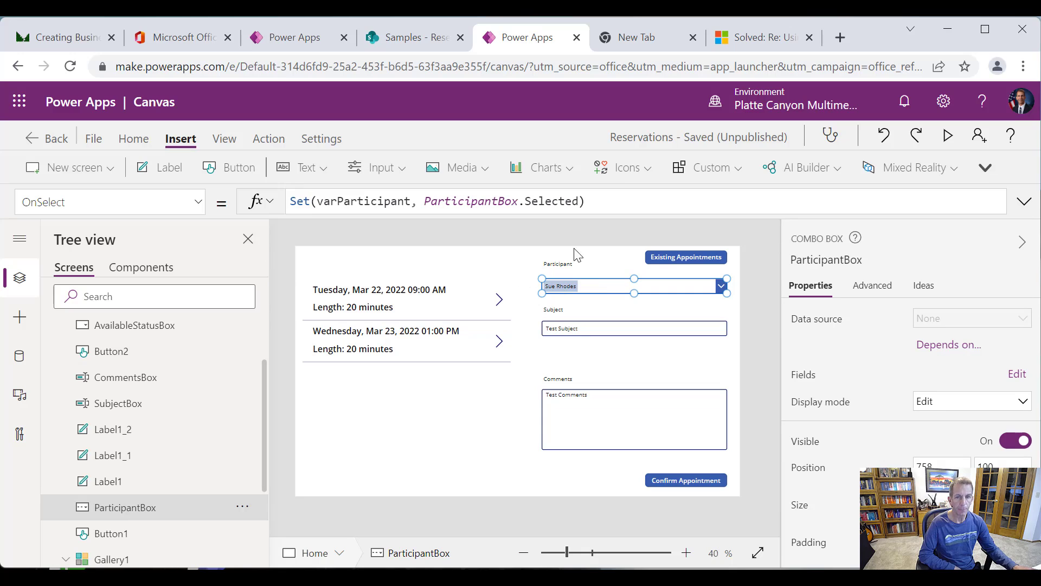
drag(100, 200, 22, 202)
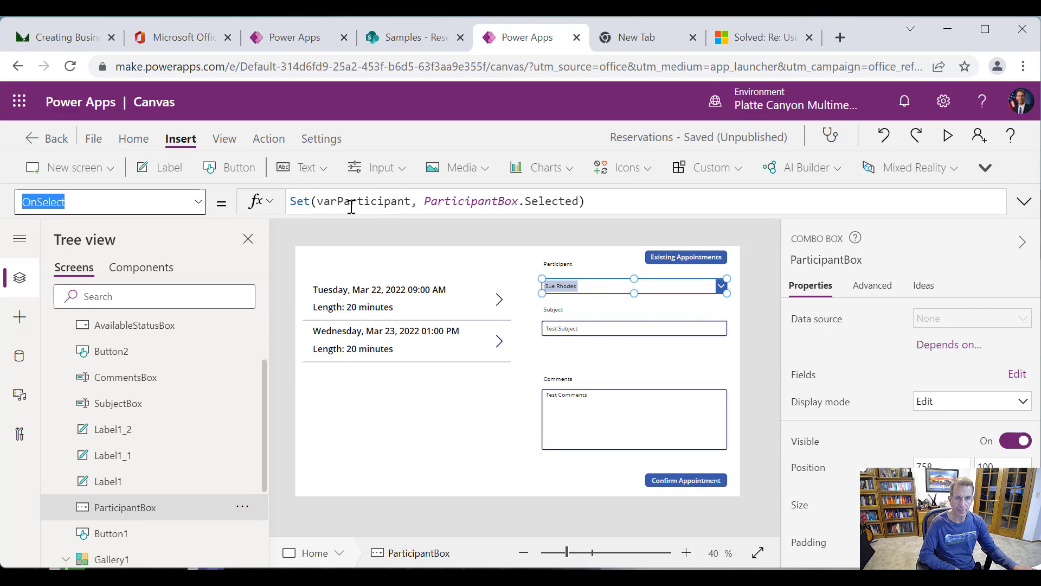
double_click(331, 203)
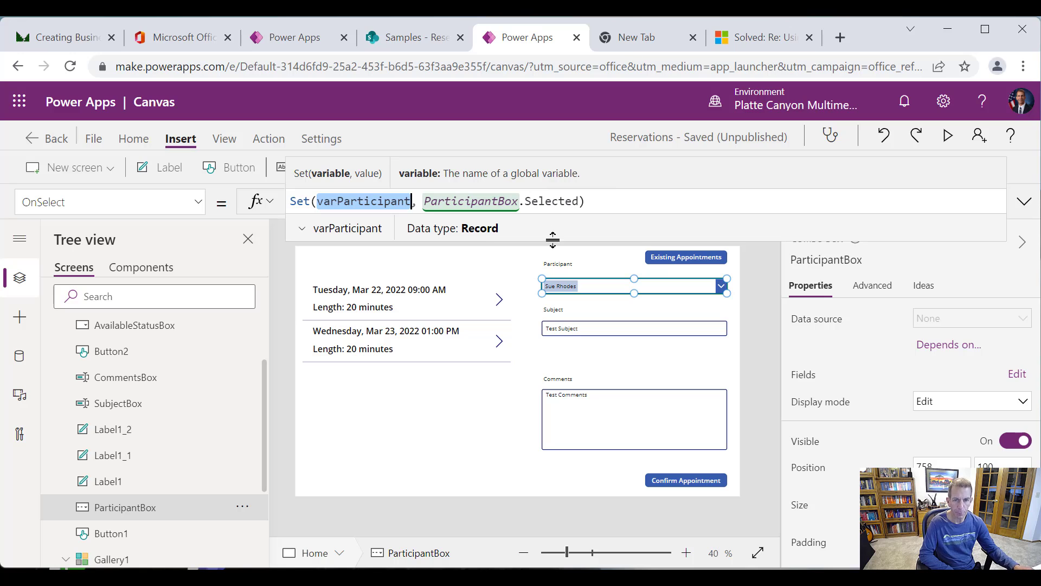
Return to the Confirm Appointment button and review its Patch formula through to the closing Picture field.
click(670, 486)
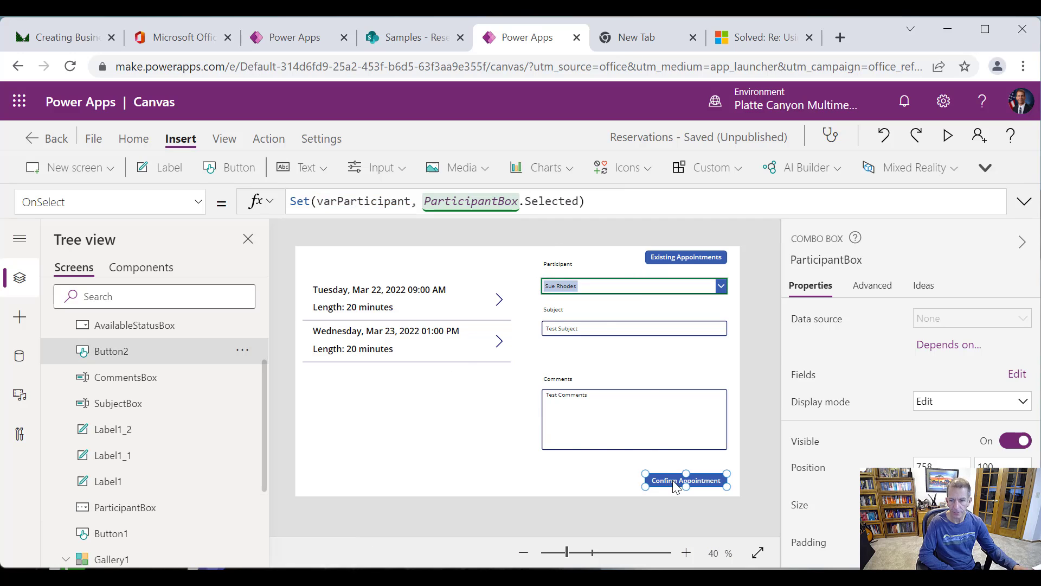
drag(543, 264, 601, 448)
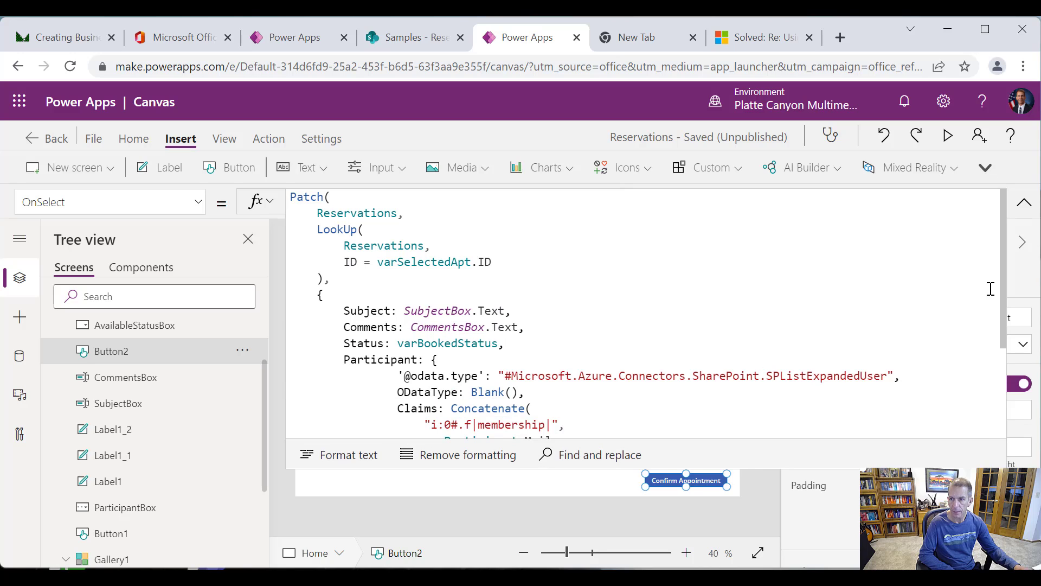
drag(1001, 288, 1004, 377)
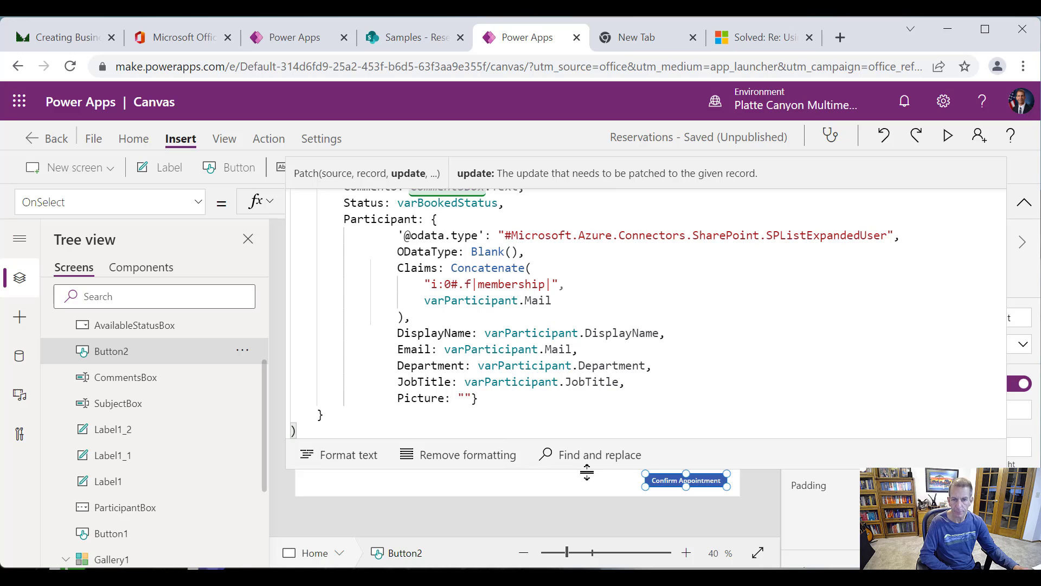
drag(587, 472, 585, 191)
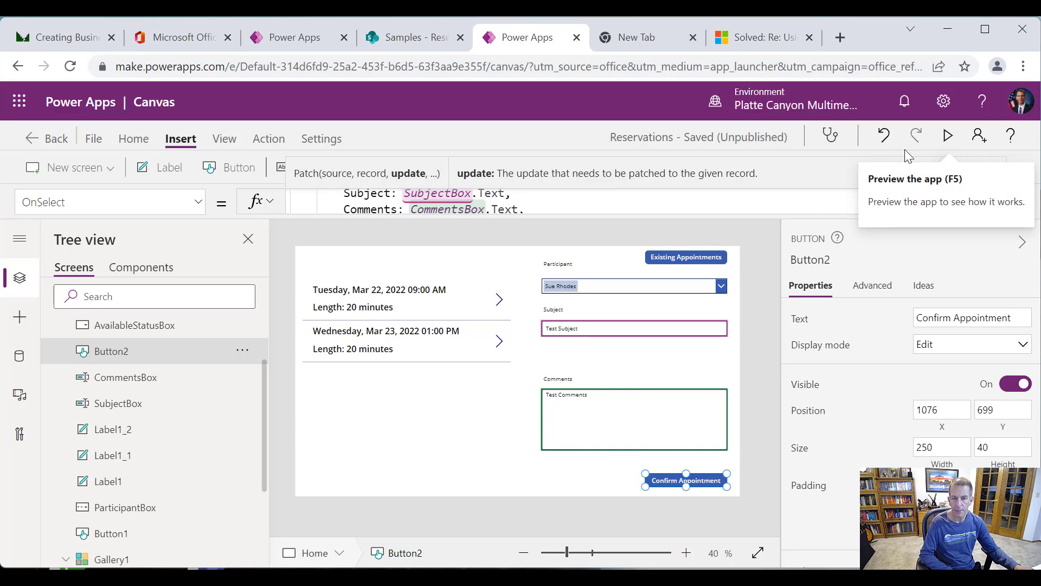
Run the OnStart actions of the App object.
scroll(242, 347, up, 3)
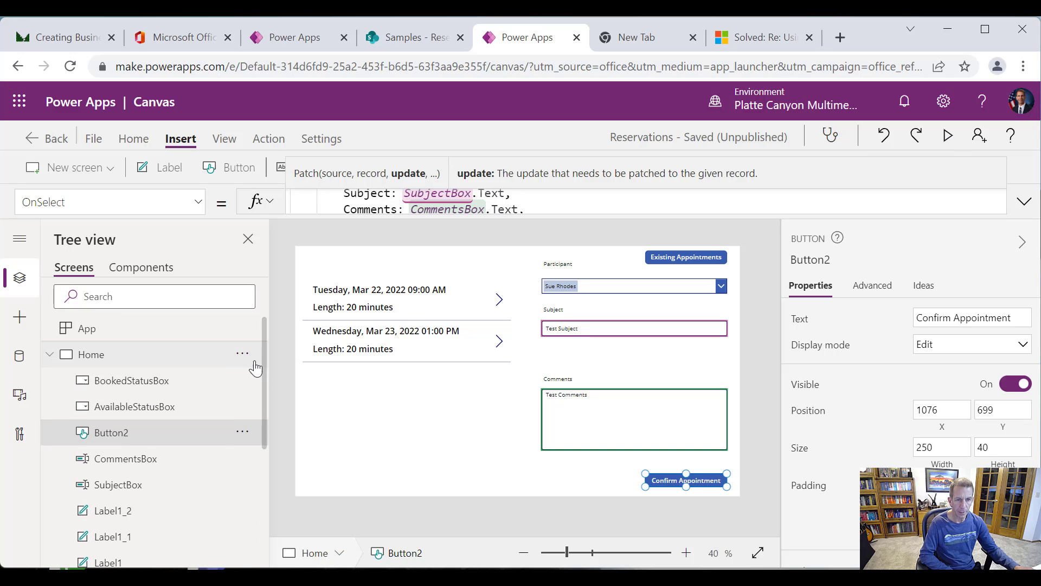
click(244, 328)
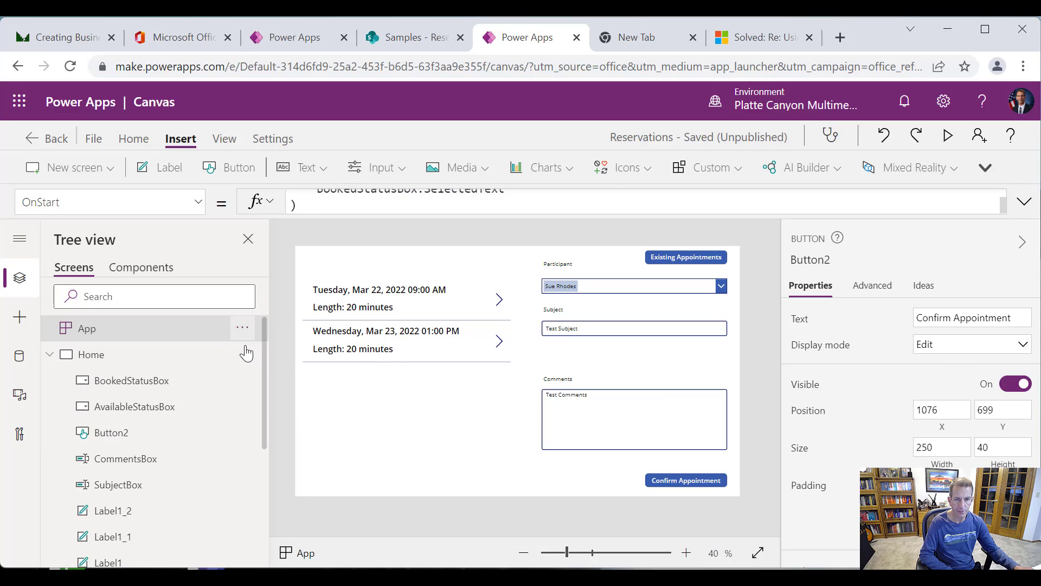
click(242, 328)
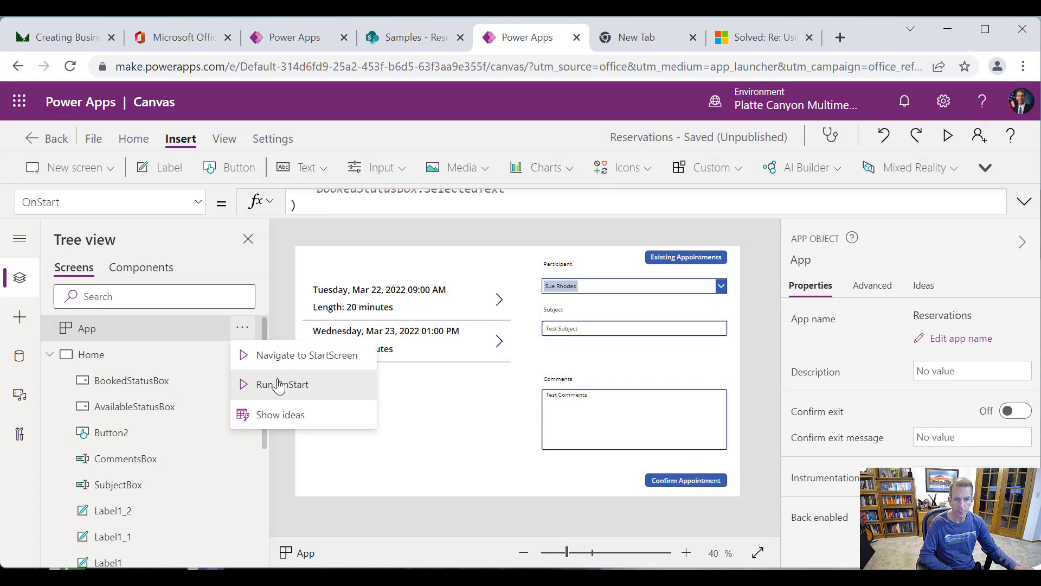
click(279, 385)
Collapse the Home screen's tree and refresh the Reservations SharePoint data source.
click(49, 354)
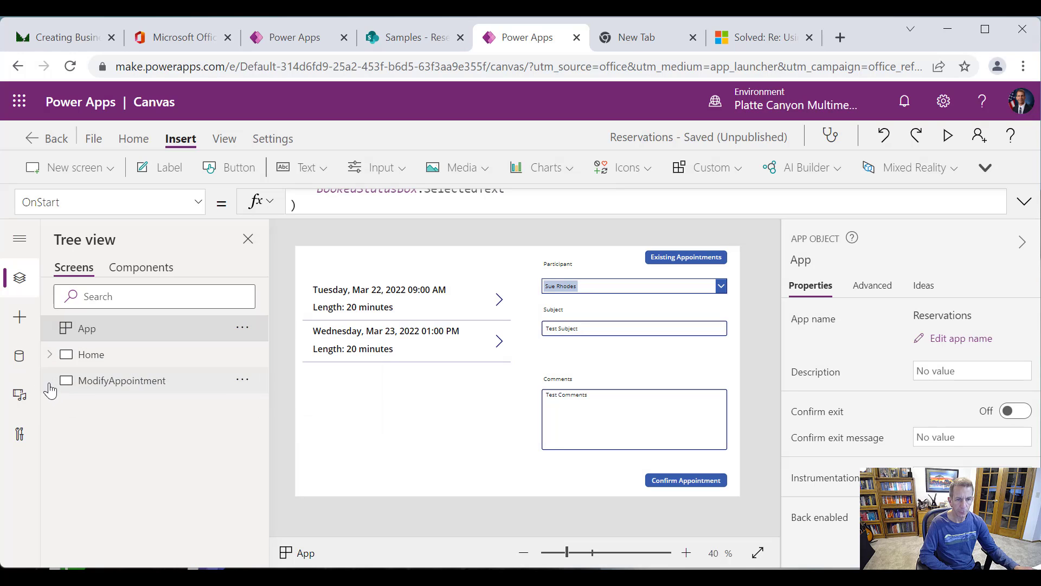
click(19, 358)
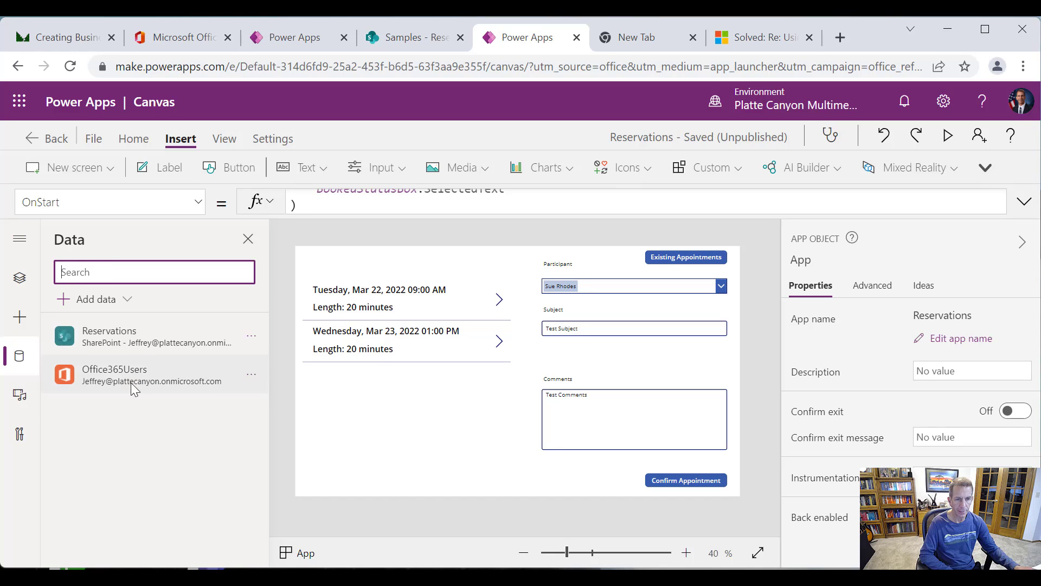
click(248, 339)
click(295, 401)
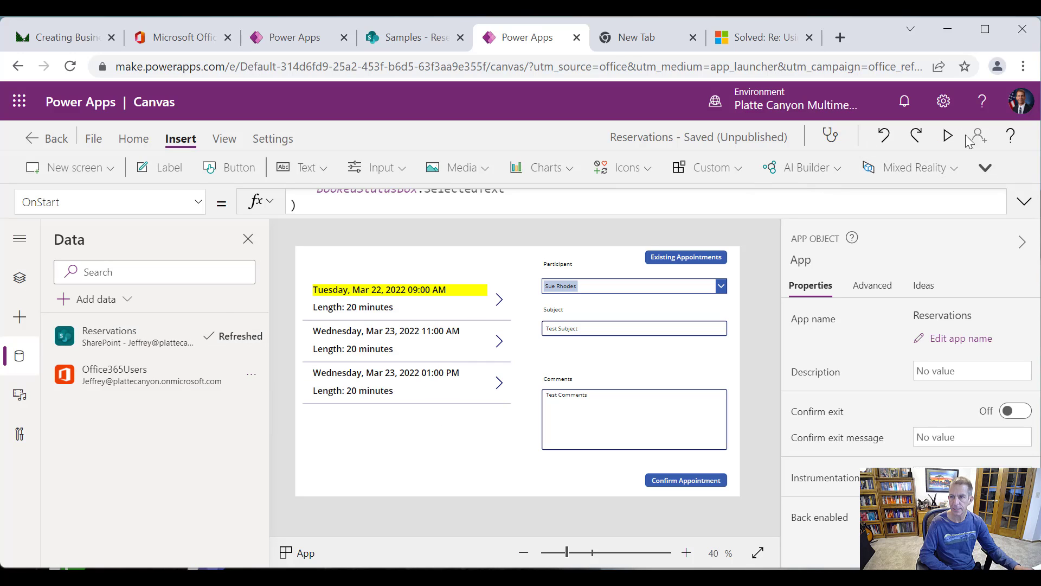
Preview the app, select the Wednesday, Mar 23, 2022 11:00 AM slot, and replace the participant with another person found by first name.
click(937, 136)
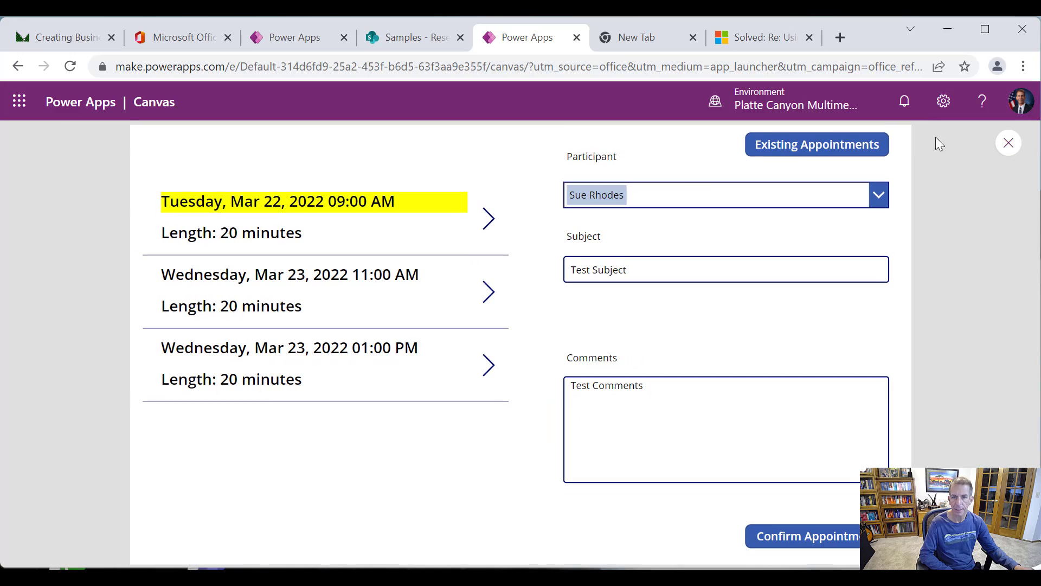
click(486, 293)
click(681, 196)
text(Sue)
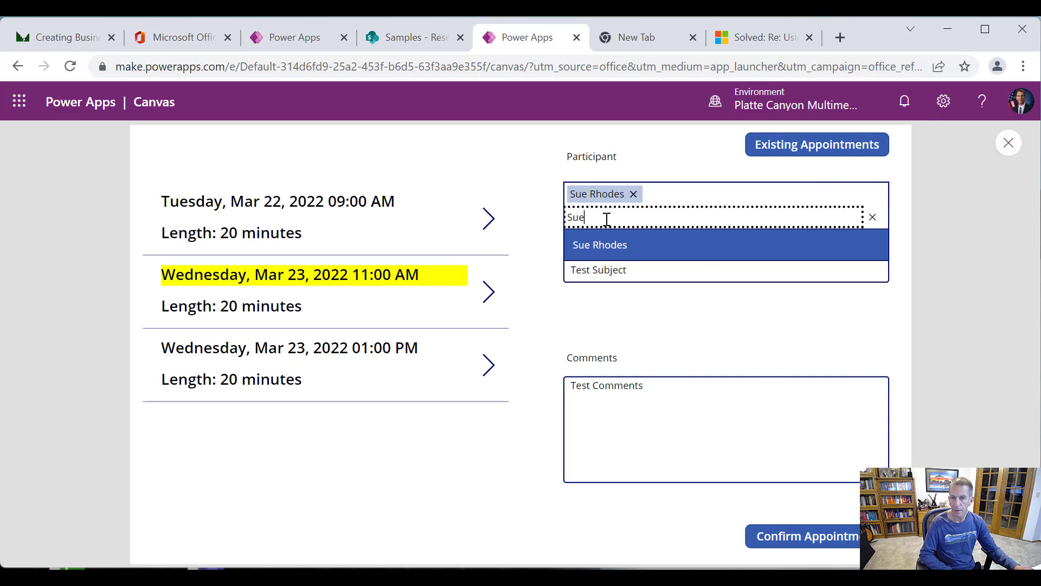
drag(606, 219, 482, 224)
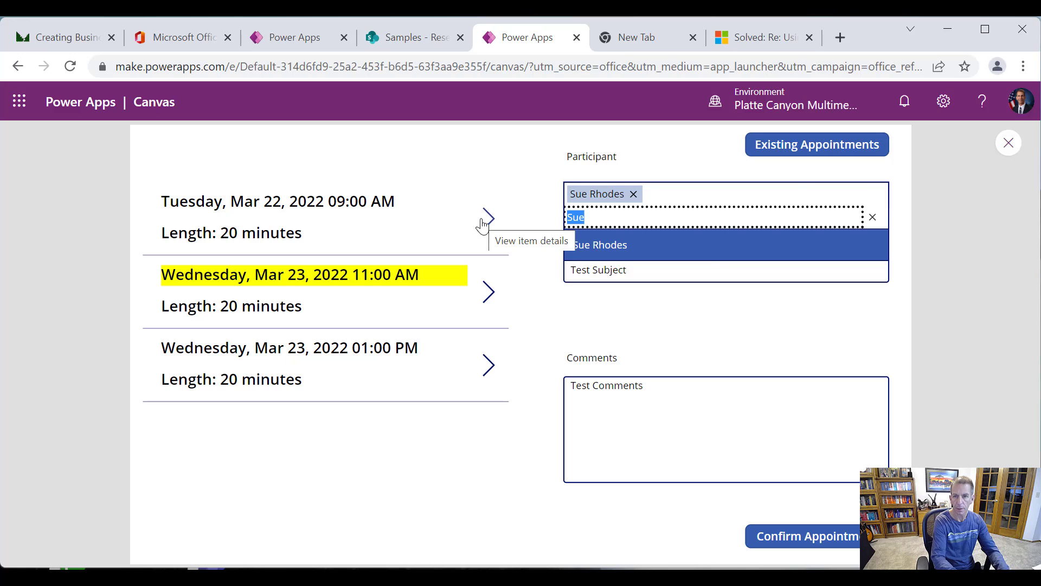
key(BackSpace)
text(James)
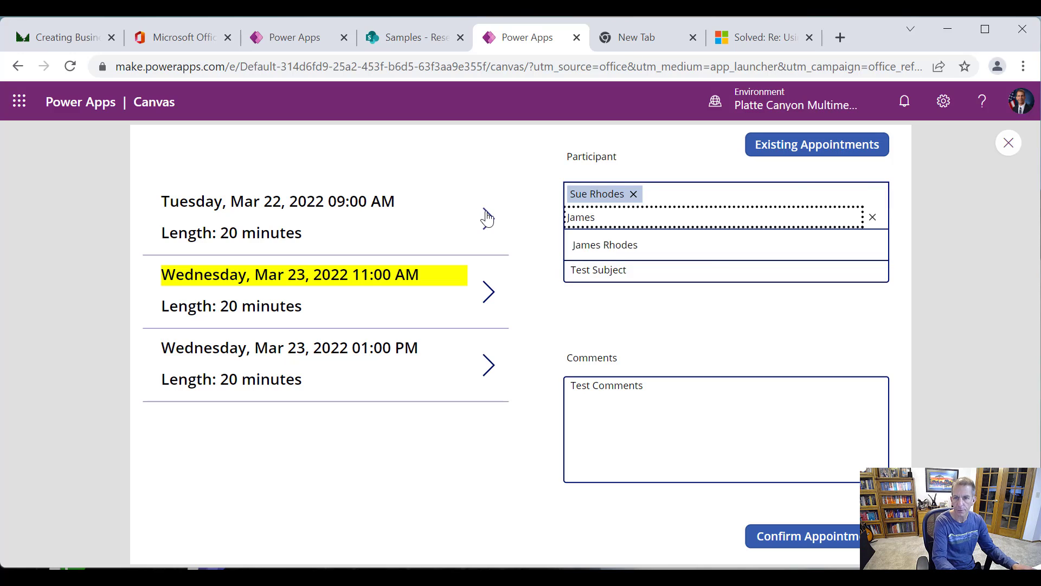
click(601, 245)
Try to confirm the 11:00 AM appointment, keeping Test Subject and Test Comments as the subject and comments.
drag(650, 270, 432, 255)
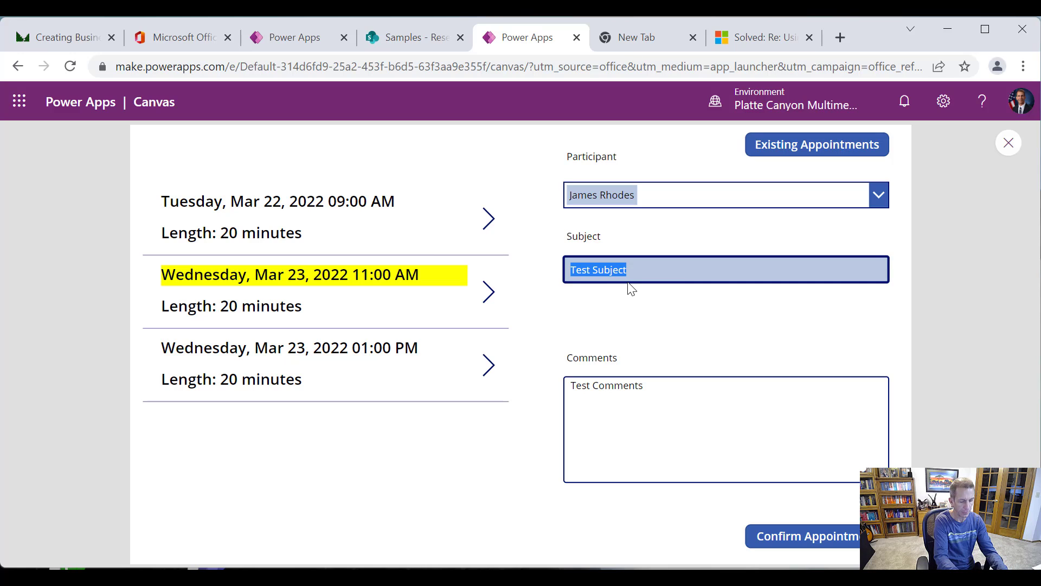
click(699, 395)
click(807, 547)
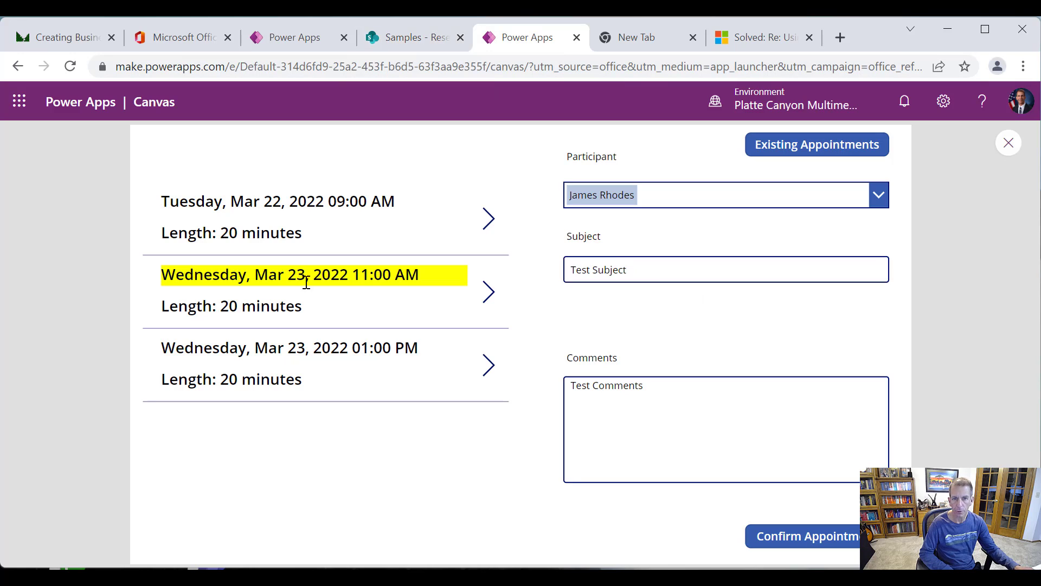
click(820, 538)
Switch to SharePoint and reload the Reservations list to check the booking.
click(404, 37)
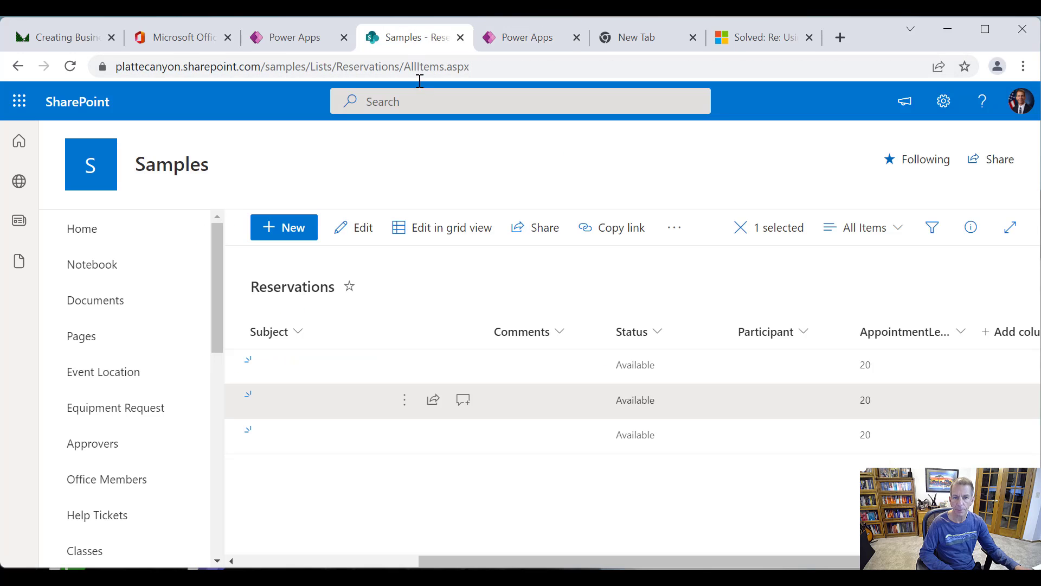
right_click(483, 493)
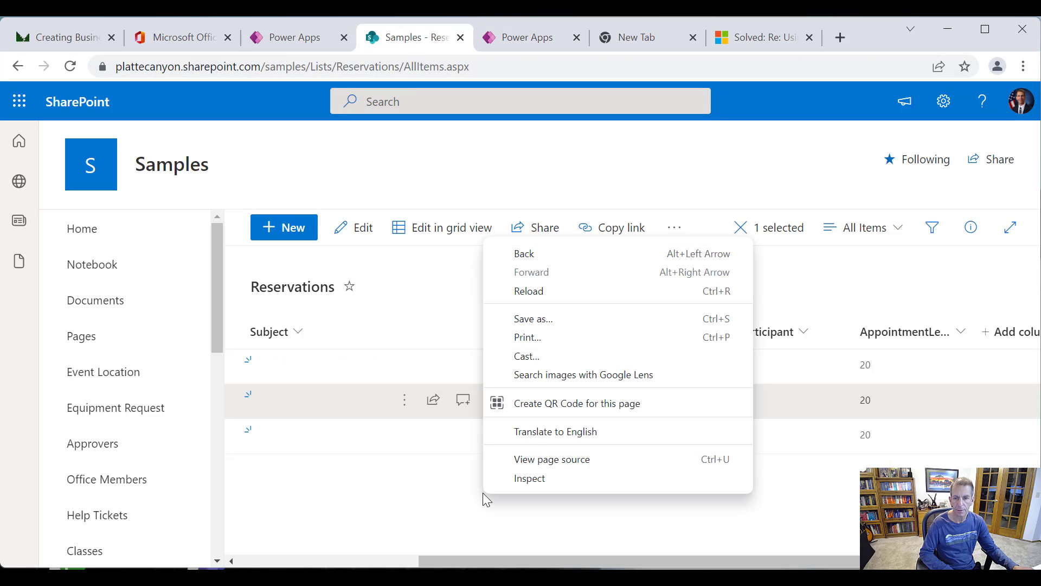
click(528, 292)
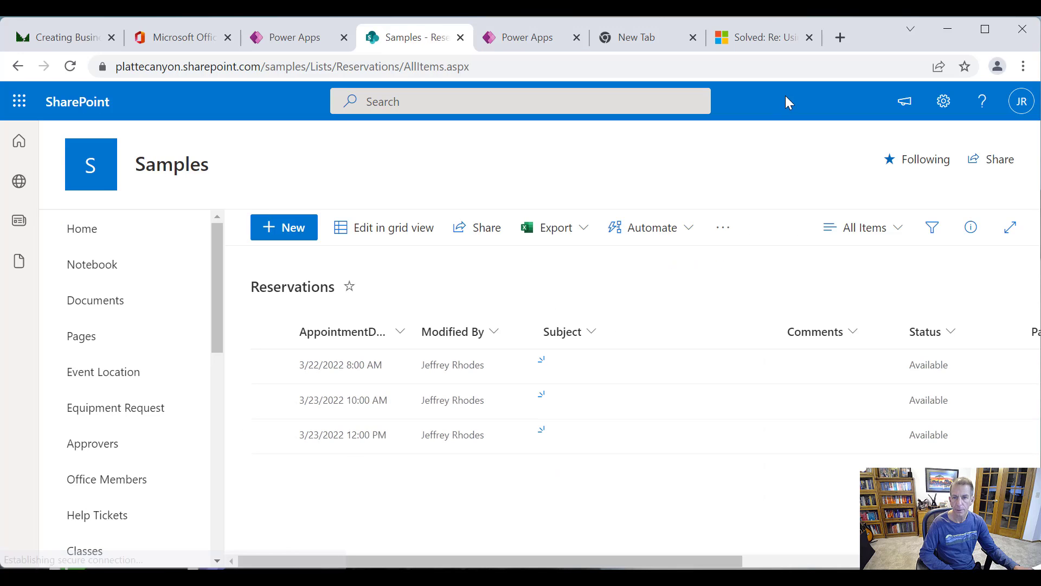
Return to Power Apps, open the Confirm Appointment button's error in the formula editor, and review its Patch formula.
click(542, 38)
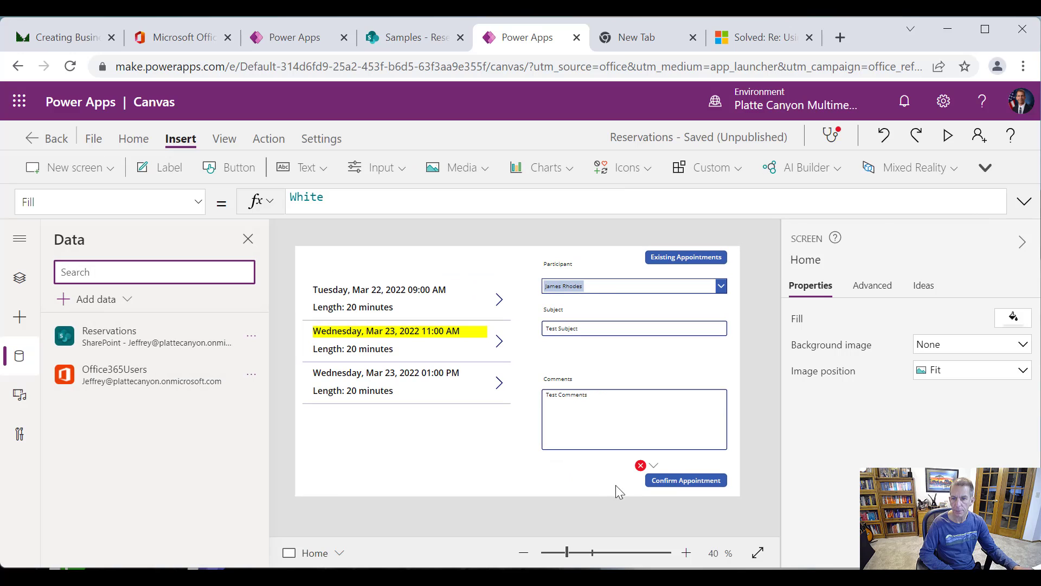
click(651, 466)
click(692, 490)
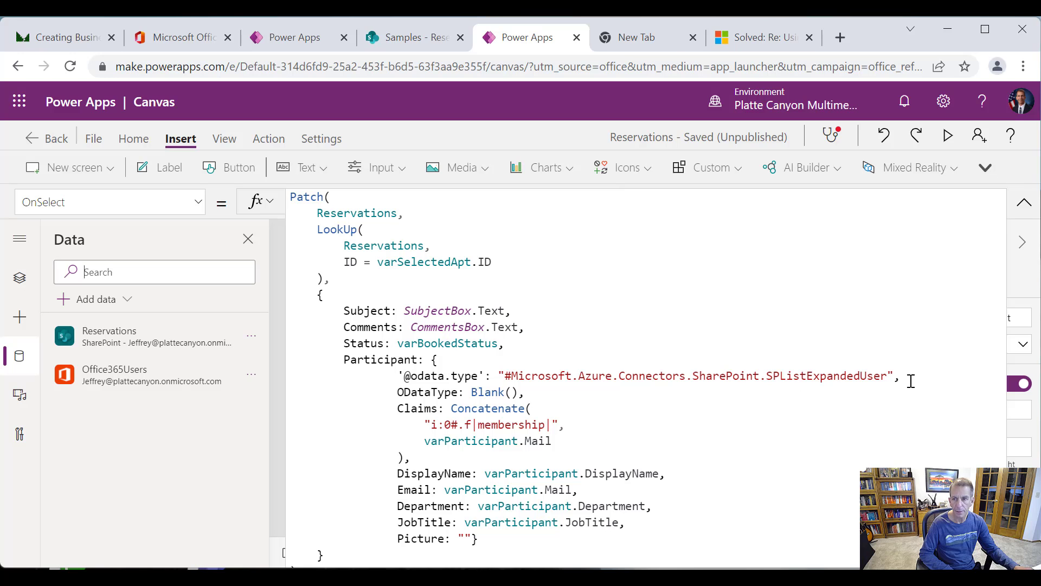
click(985, 29)
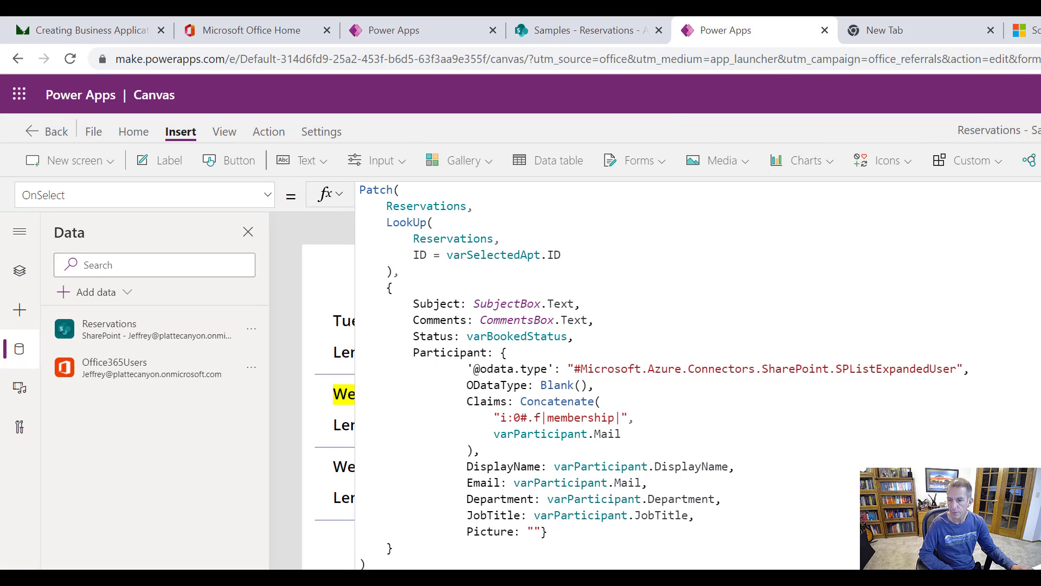
drag(749, 502, 751, 512)
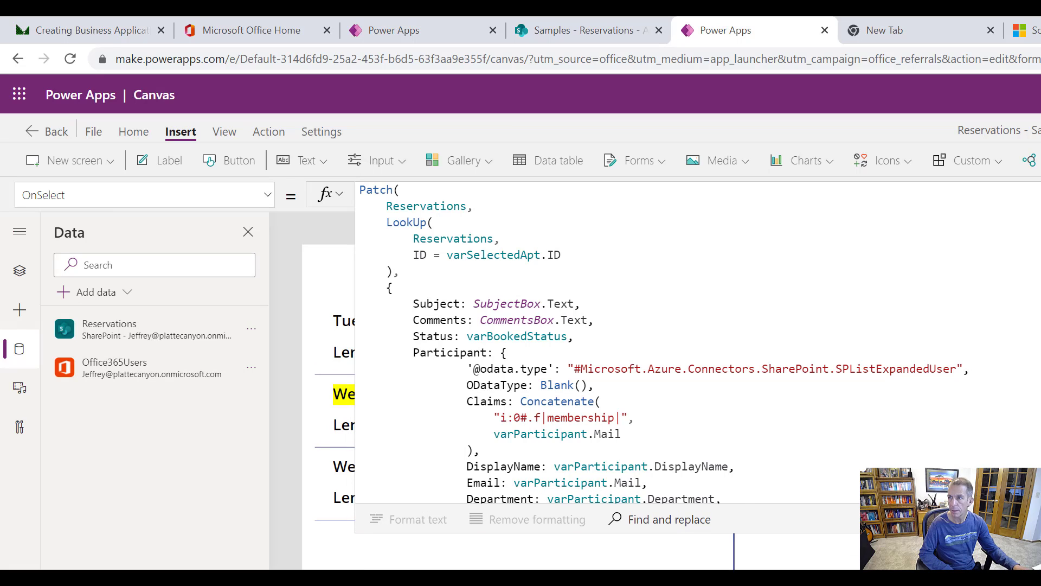
key(super+Down)
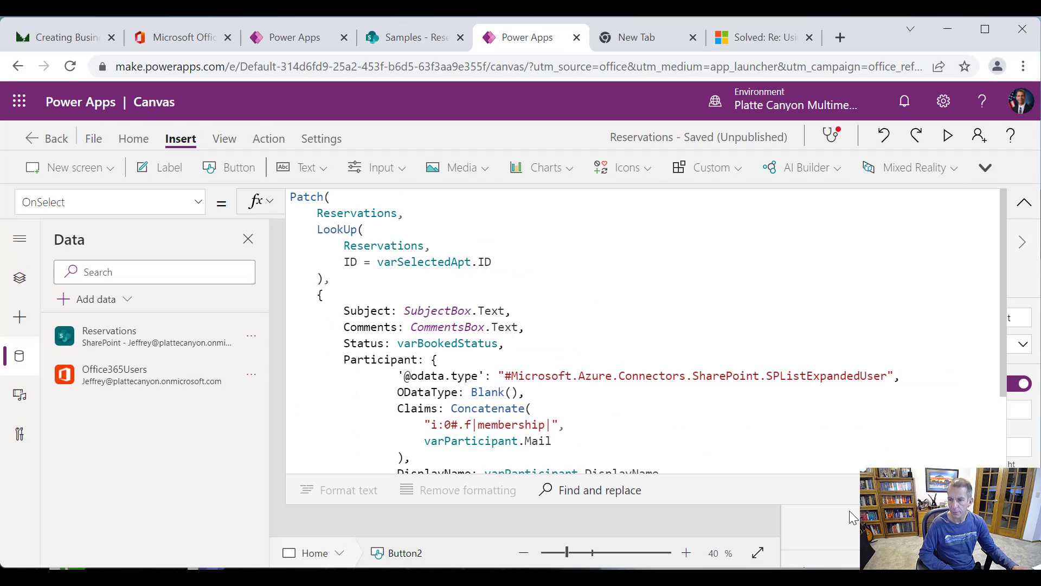
drag(909, 502, 830, 564)
drag(831, 494, 765, 209)
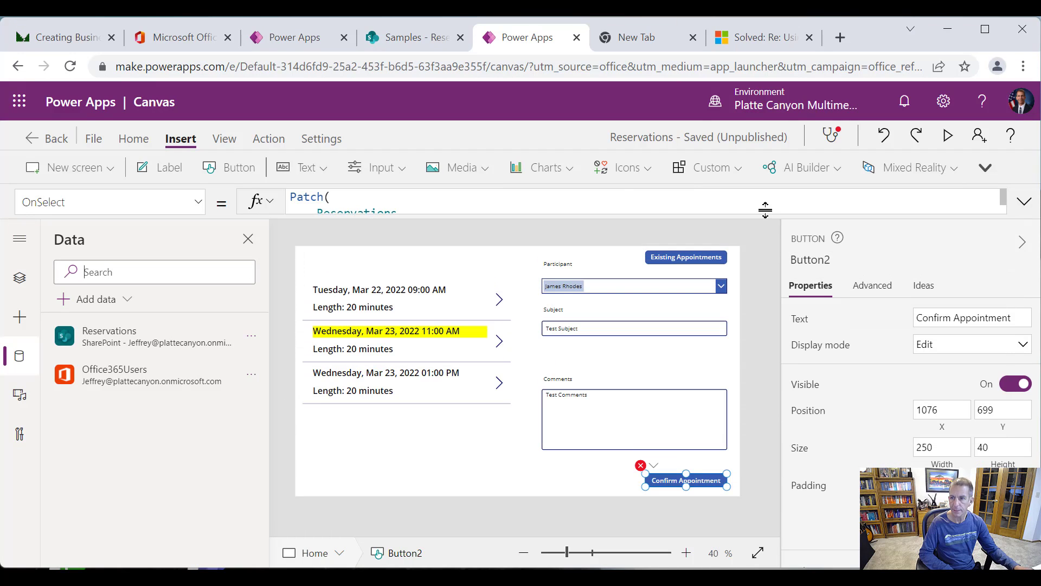
Read the App checker's runtime error details for Button2's OnSelect and collapse the button's properties.
click(835, 136)
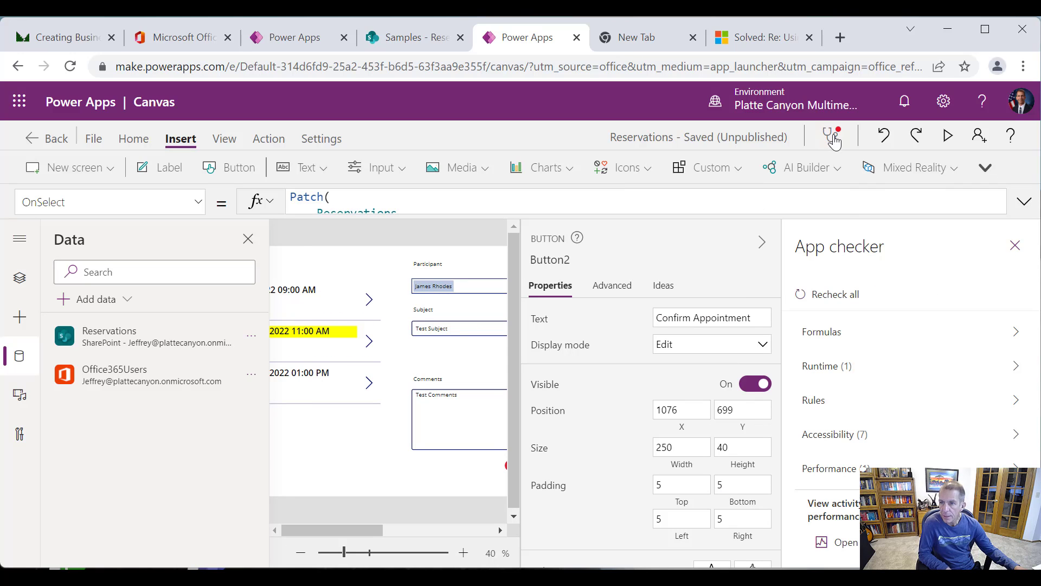
click(820, 367)
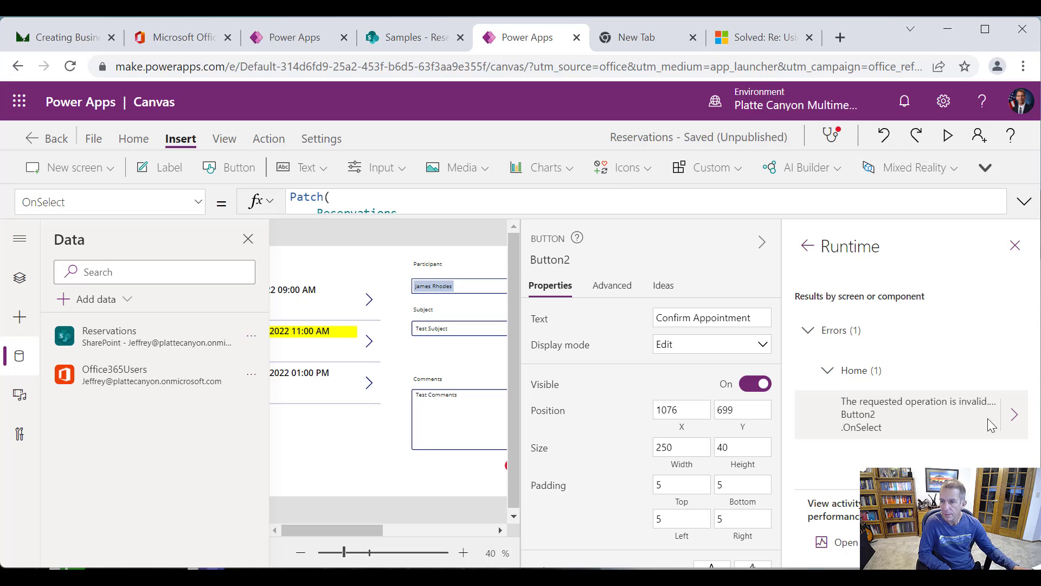
click(1012, 421)
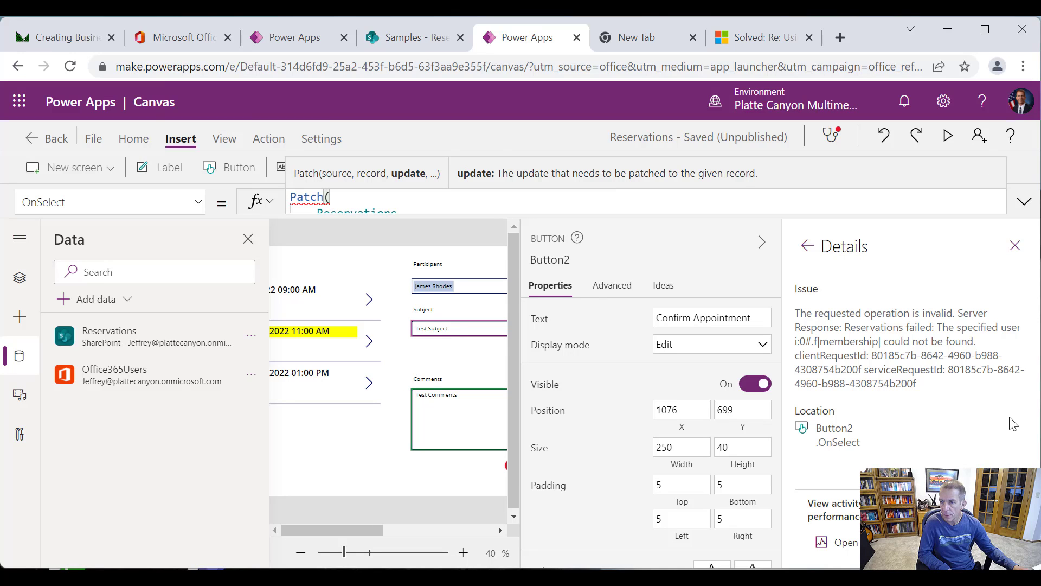
click(760, 243)
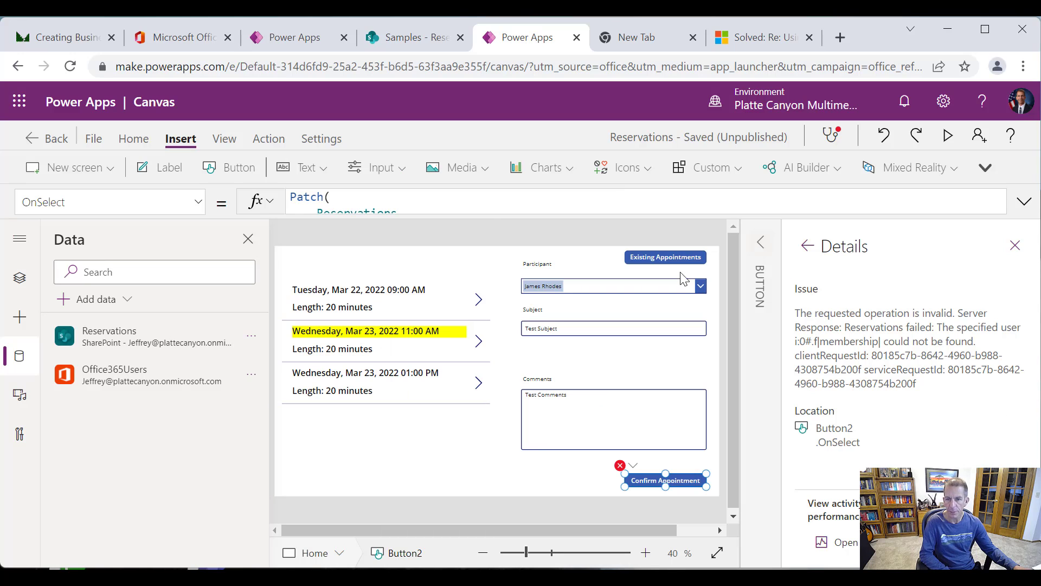
Preview the app again, choose a different participant by searching the surname, and confirm the Wednesday 11:00 AM appointment.
click(948, 141)
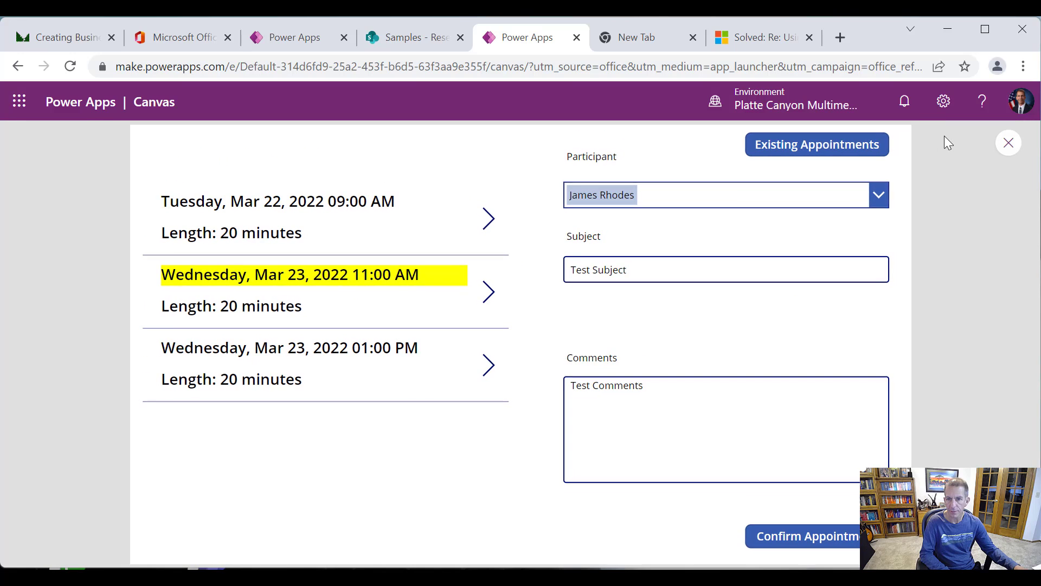
click(877, 196)
drag(625, 217, 437, 226)
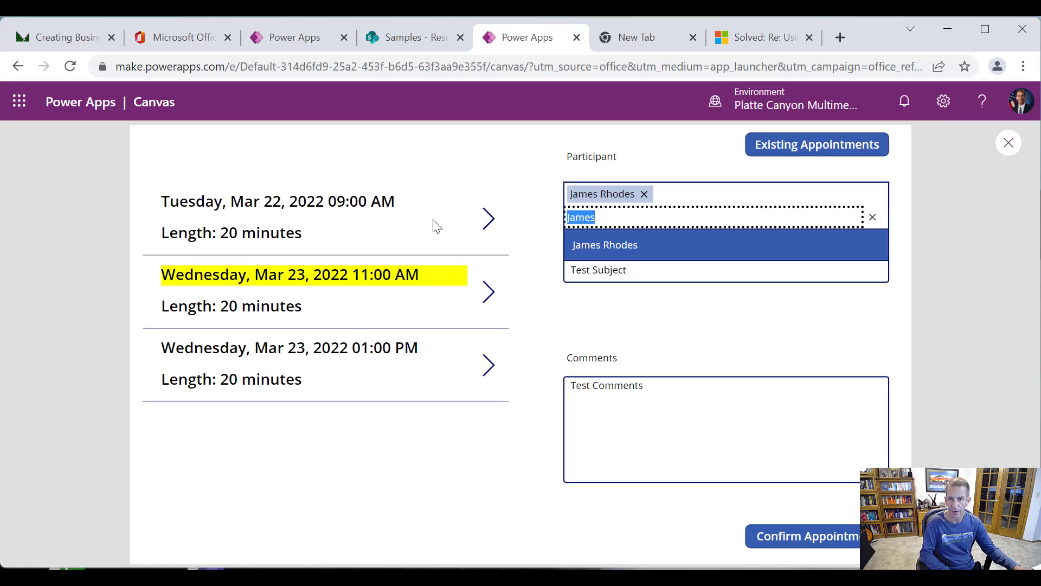
text(Rhodes)
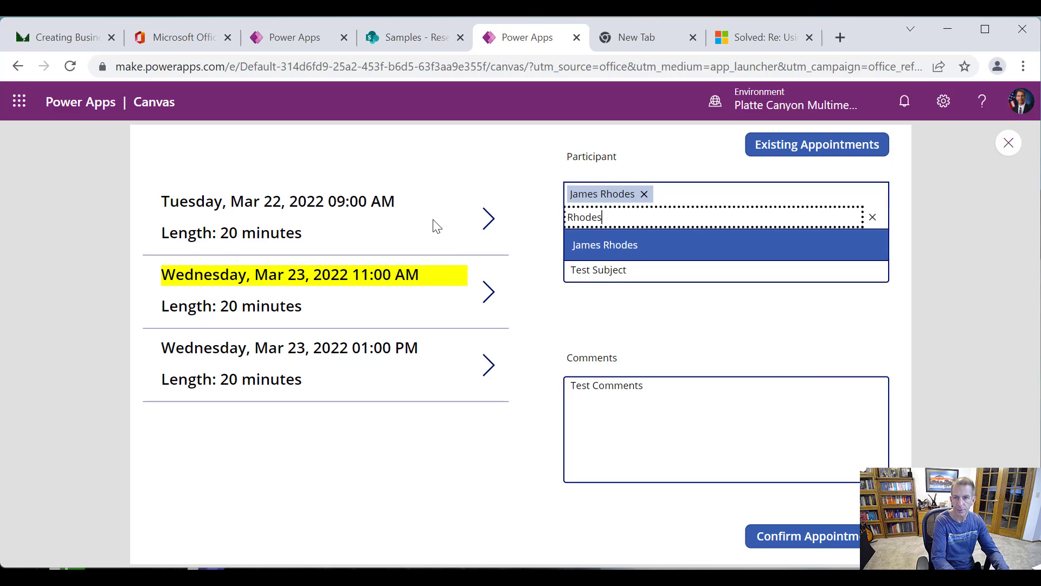
click(608, 244)
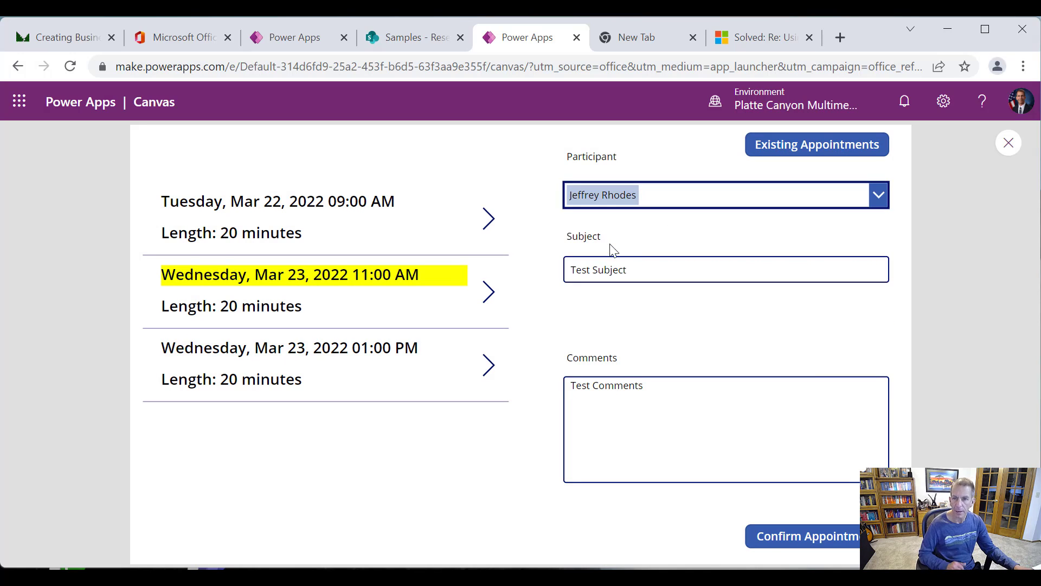
click(810, 545)
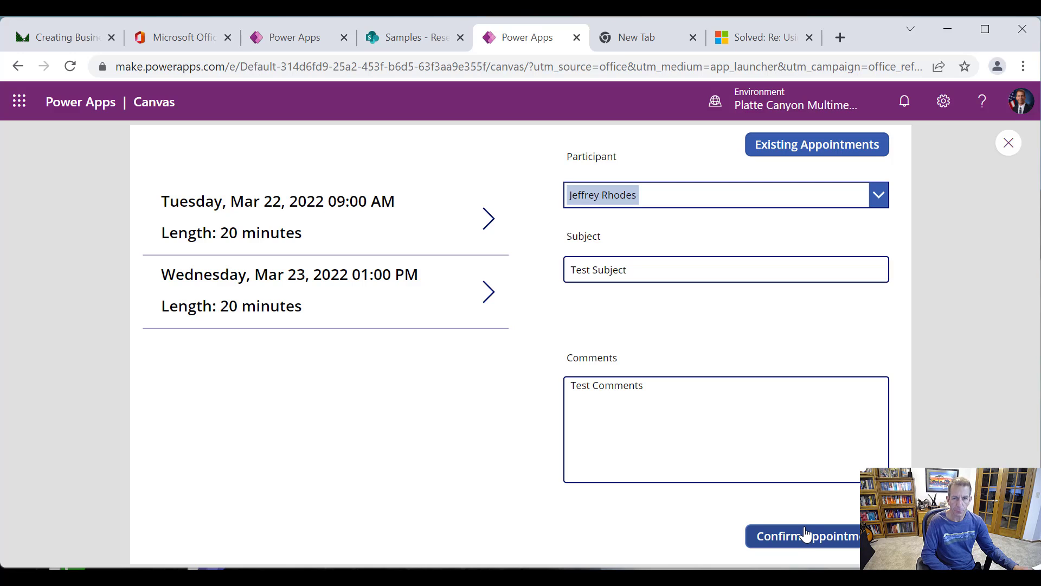
Reload the Reservations list in SharePoint and check the Subject, Comments, Status and Participant of the 3/23/2022 10:00 AM item.
click(405, 30)
right_click(594, 493)
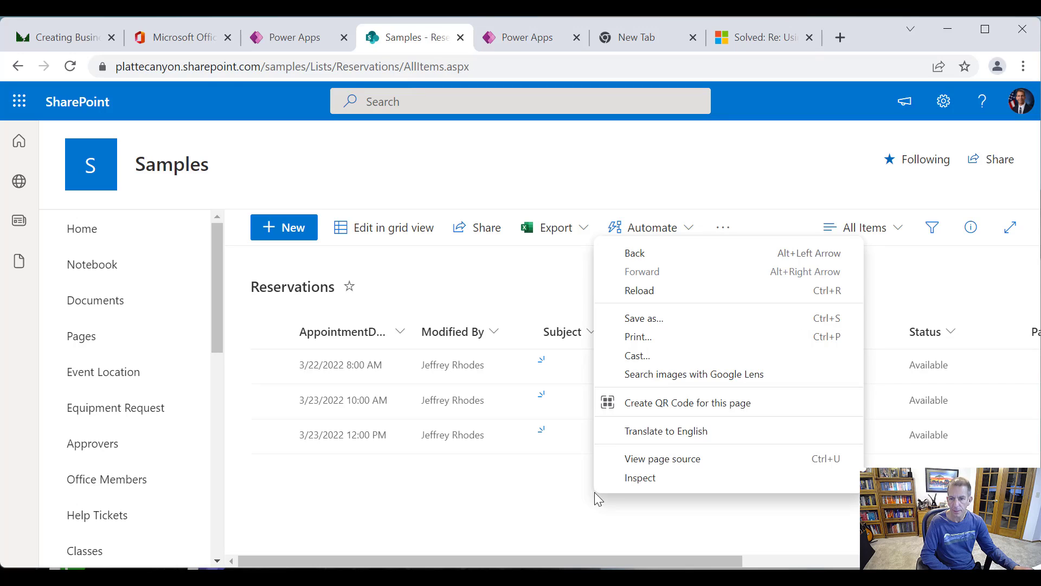
click(651, 291)
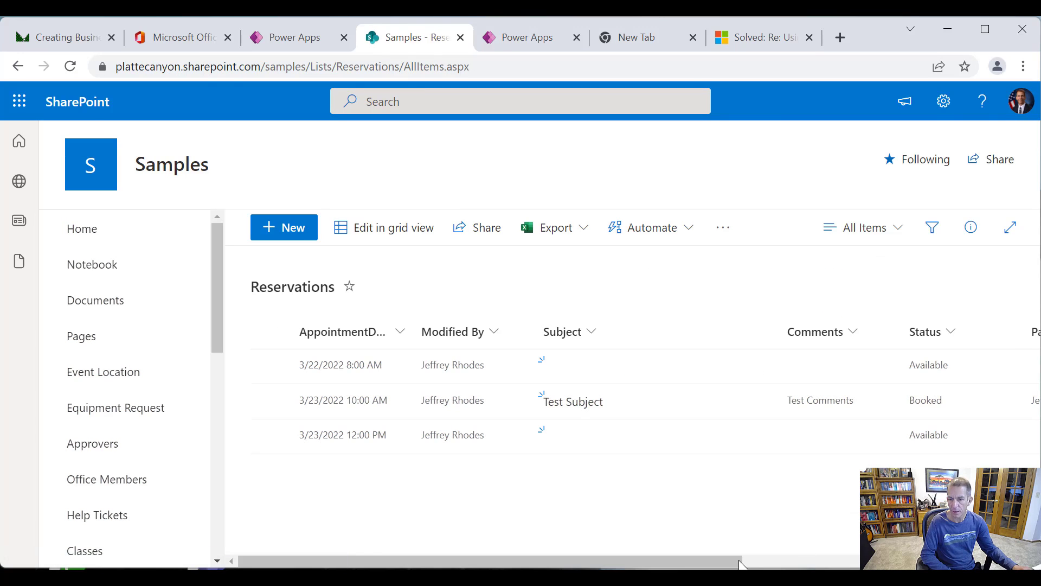
drag(737, 562, 882, 562)
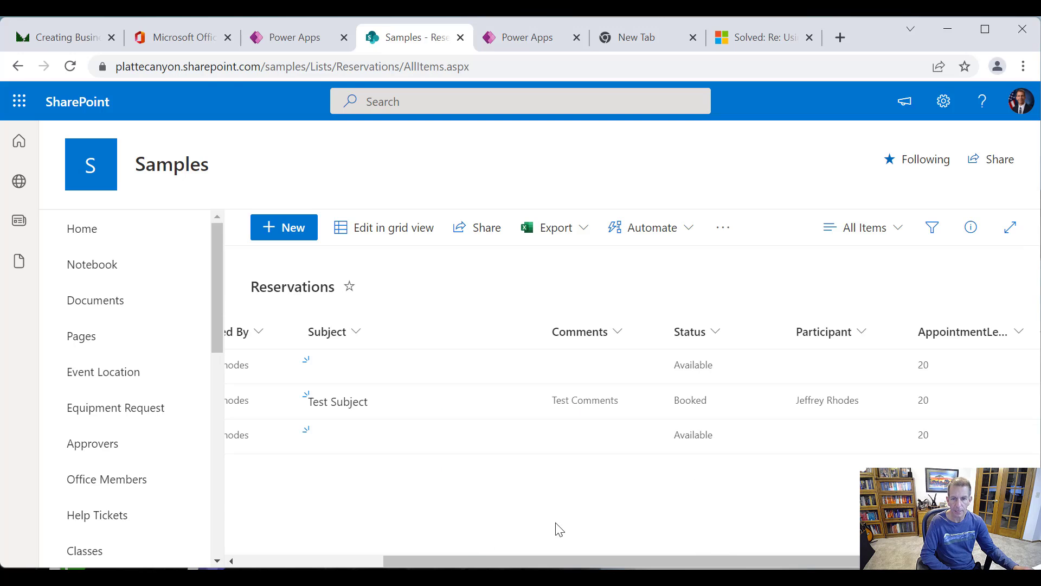
Switch back to Power Apps and close the app preview.
click(515, 43)
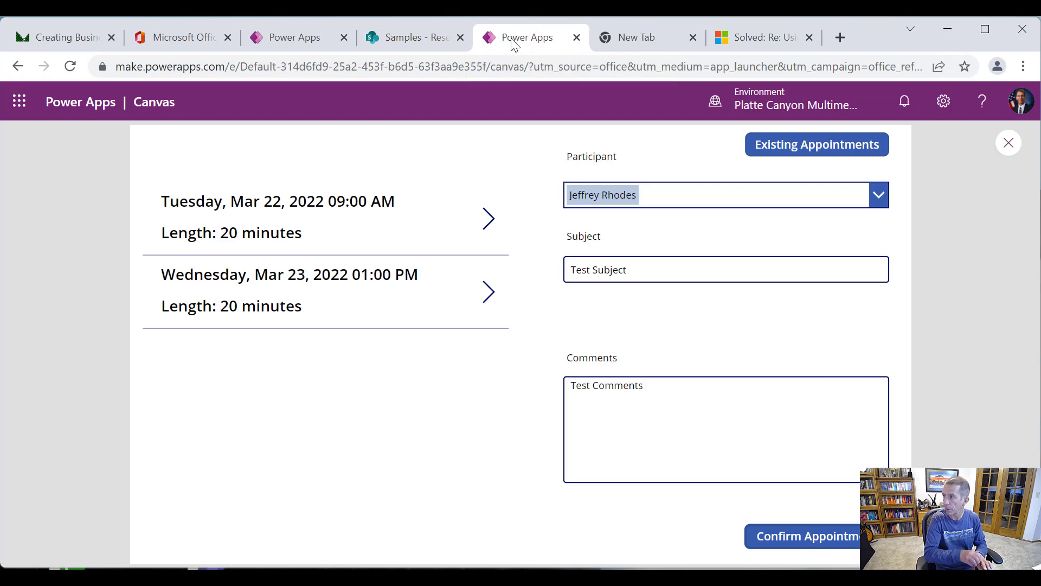
click(1008, 143)
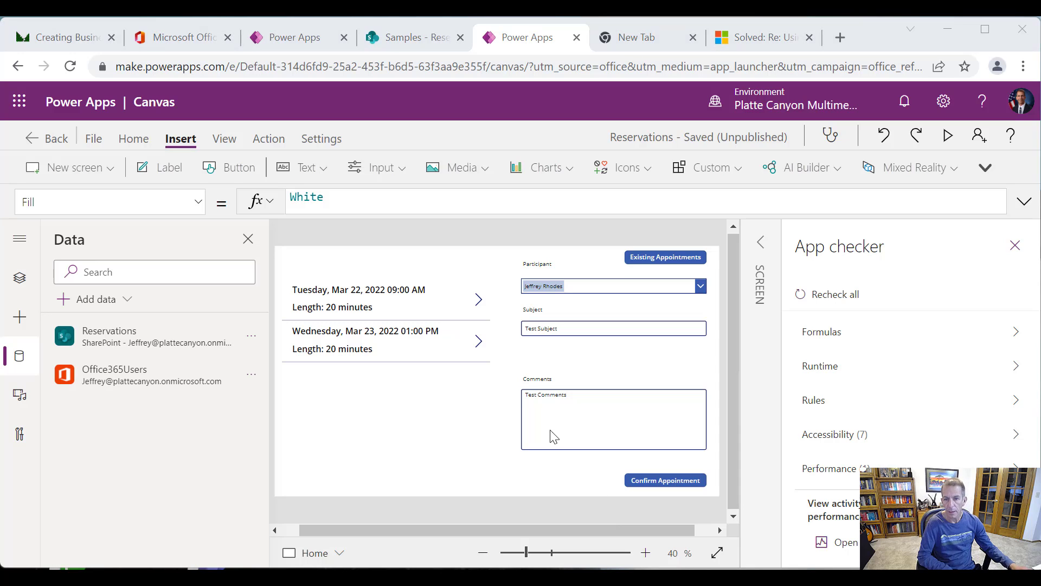
Select the Existing Appointments button on the Home screen and show its Visible property.
click(20, 278)
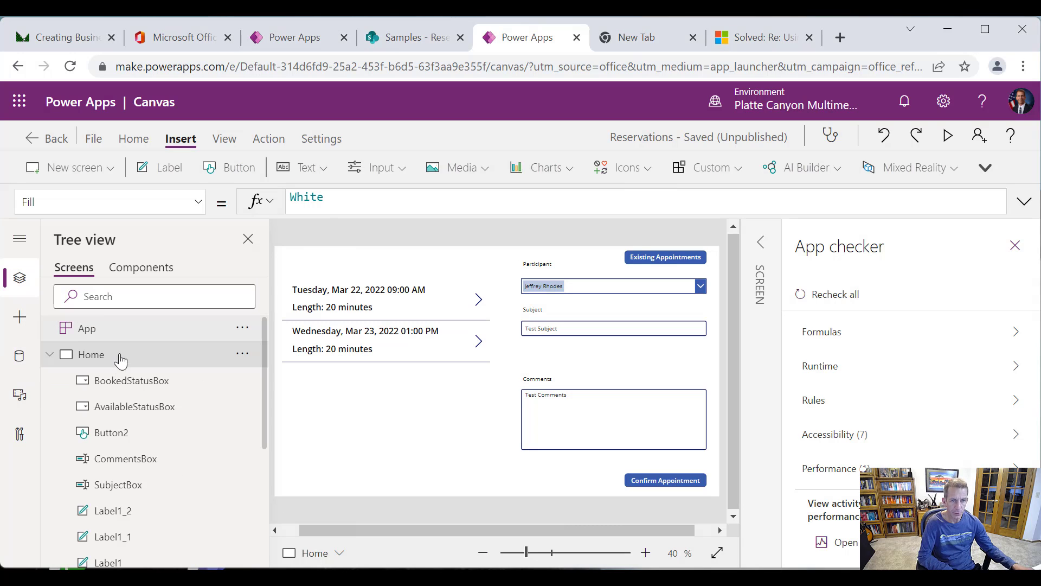
click(50, 355)
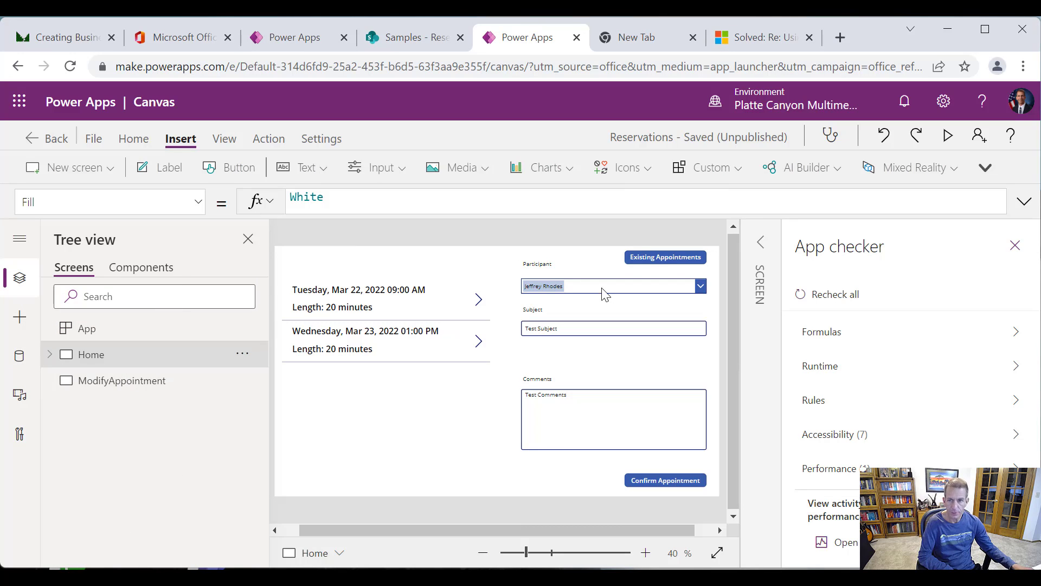
click(653, 259)
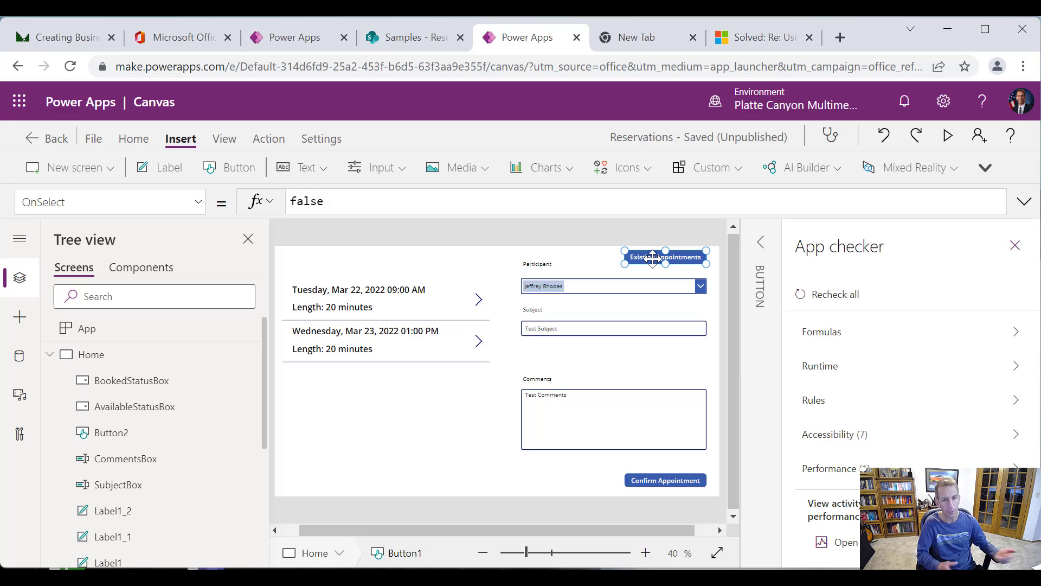
click(200, 205)
drag(205, 381, 222, 497)
click(164, 474)
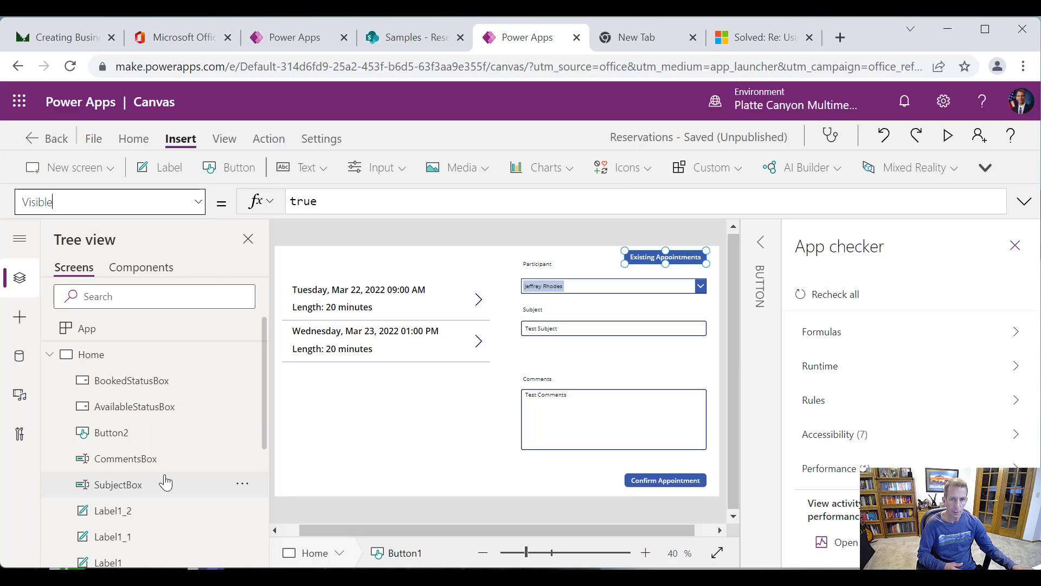
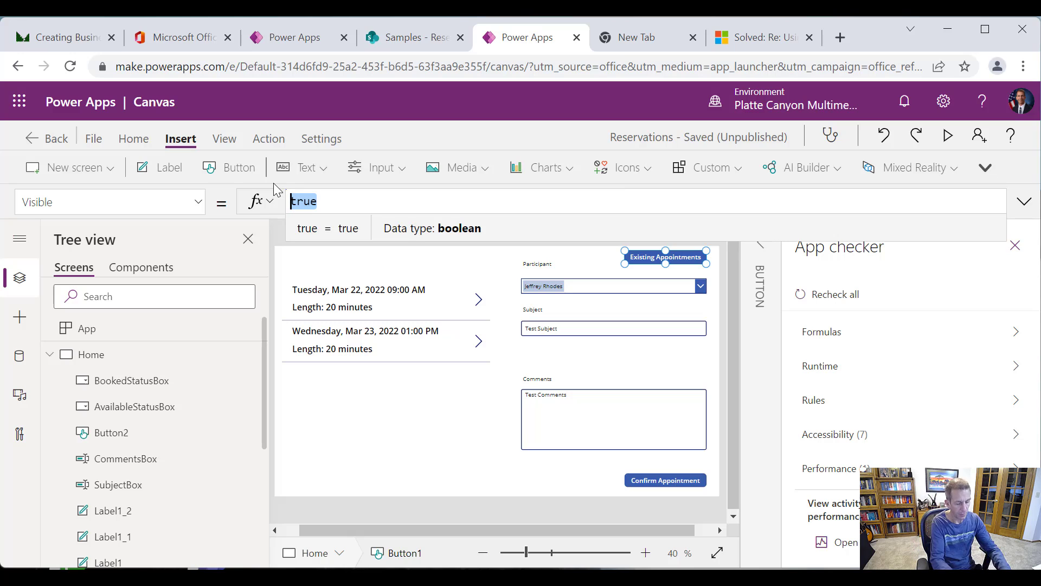
Replace the Existing Appointments button's Visible value with the partial formula CountIf(Reservations, ((Participant.Email.
text(fa)
key(BackSpace)
key(BackSpace)
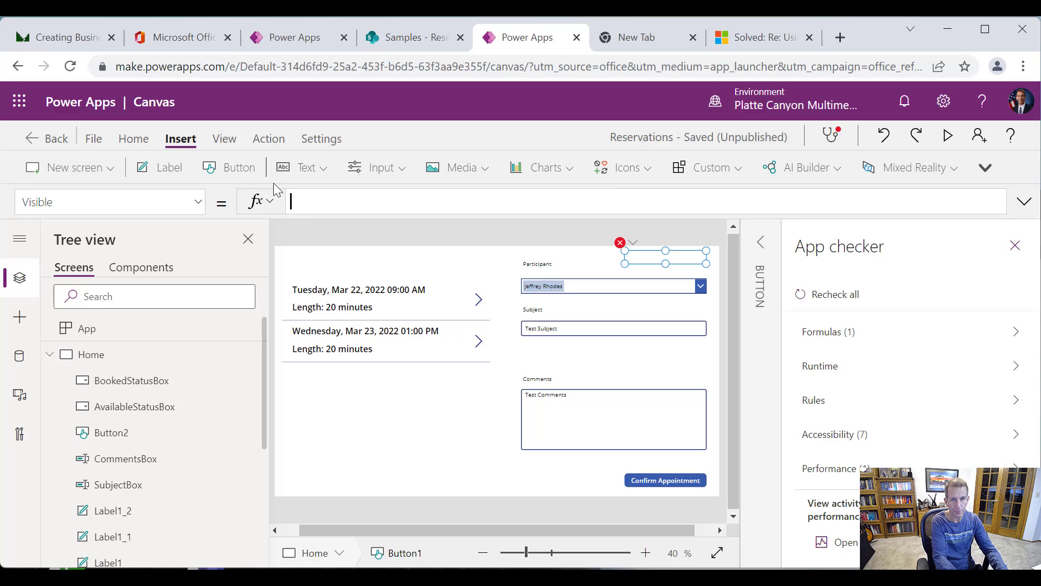
text(CountIf)
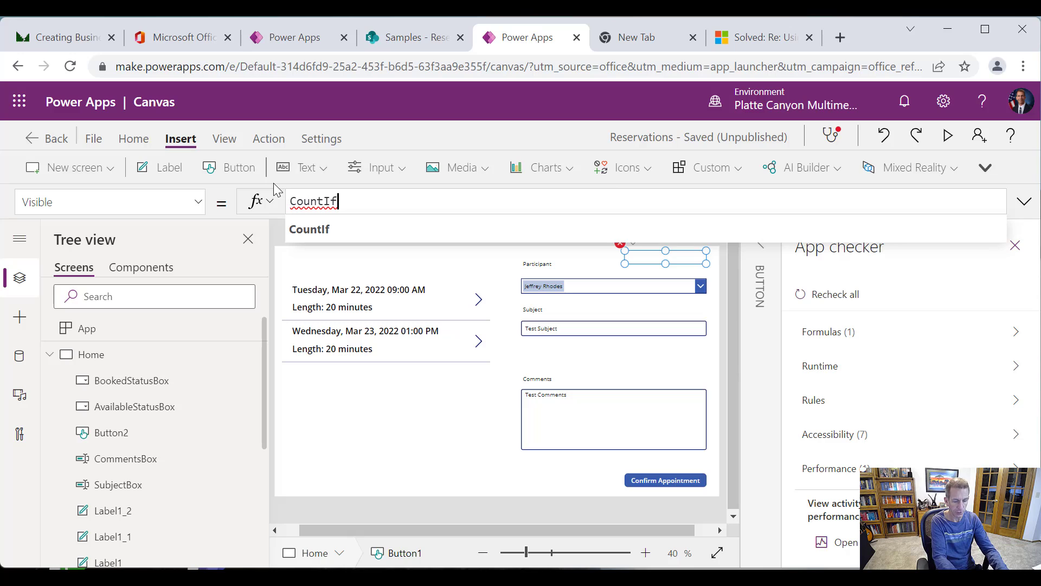
text(()
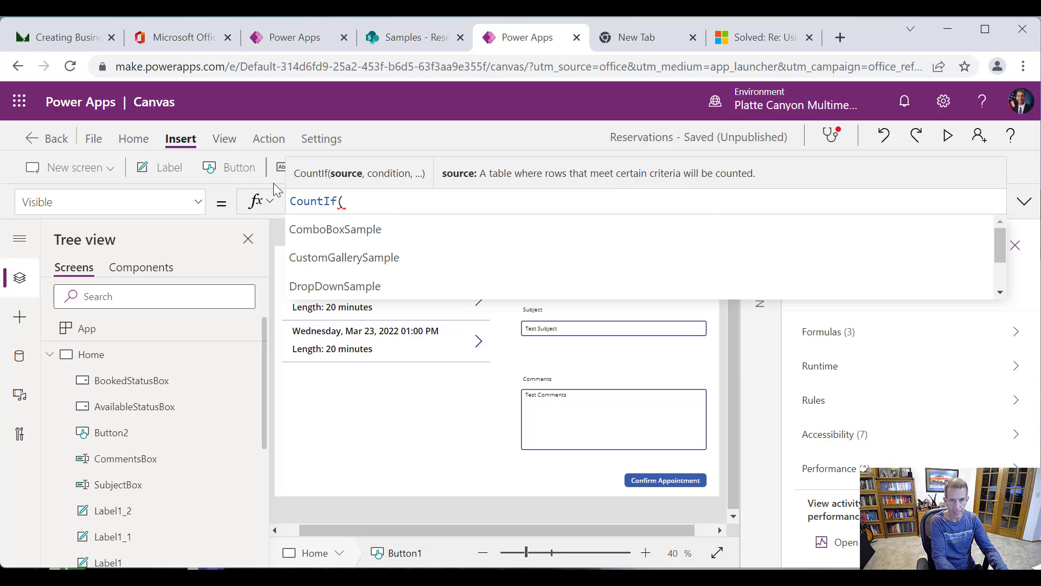
text(Res)
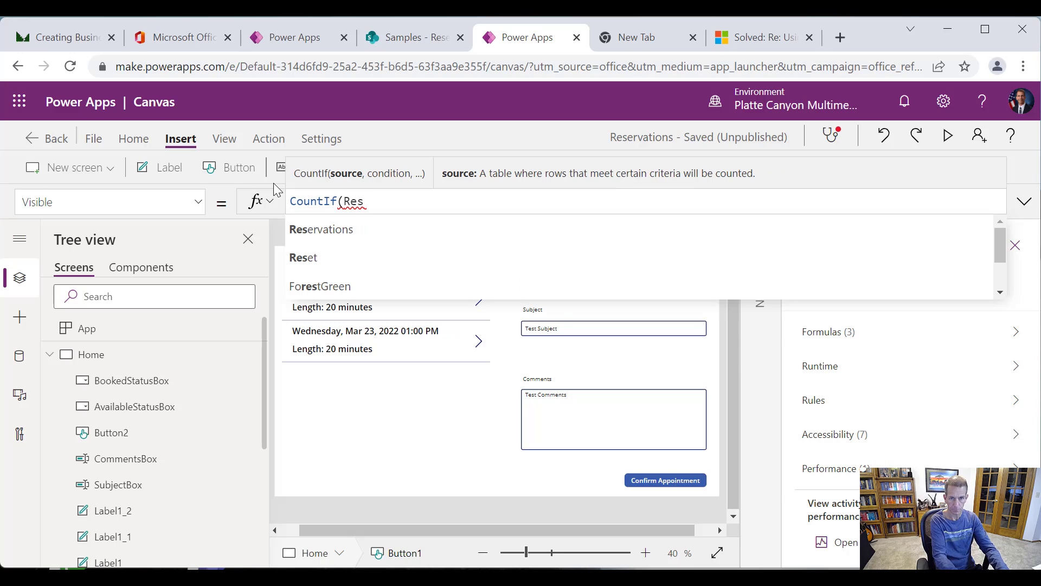
click(350, 230)
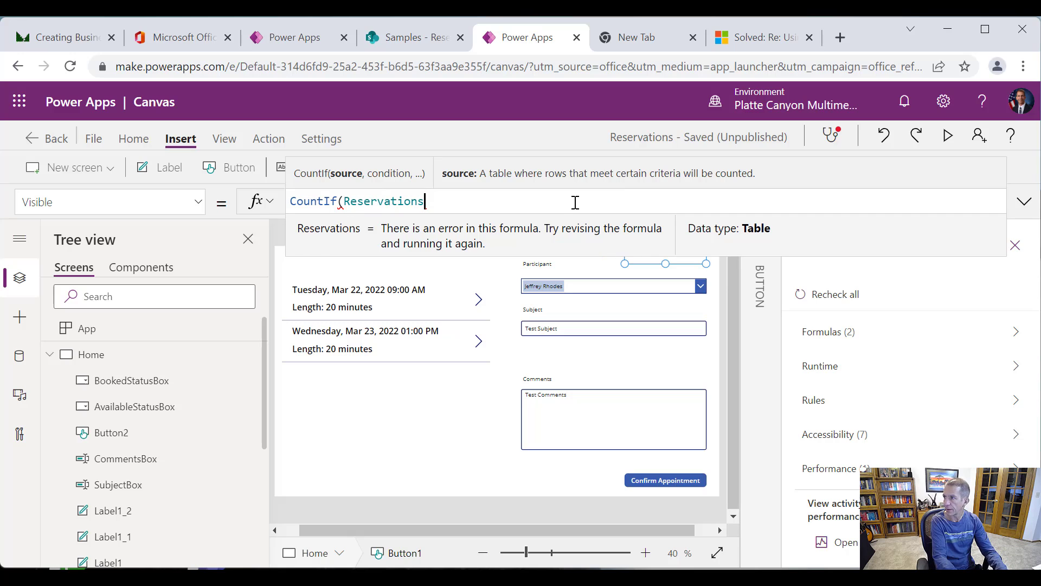
text(, ()
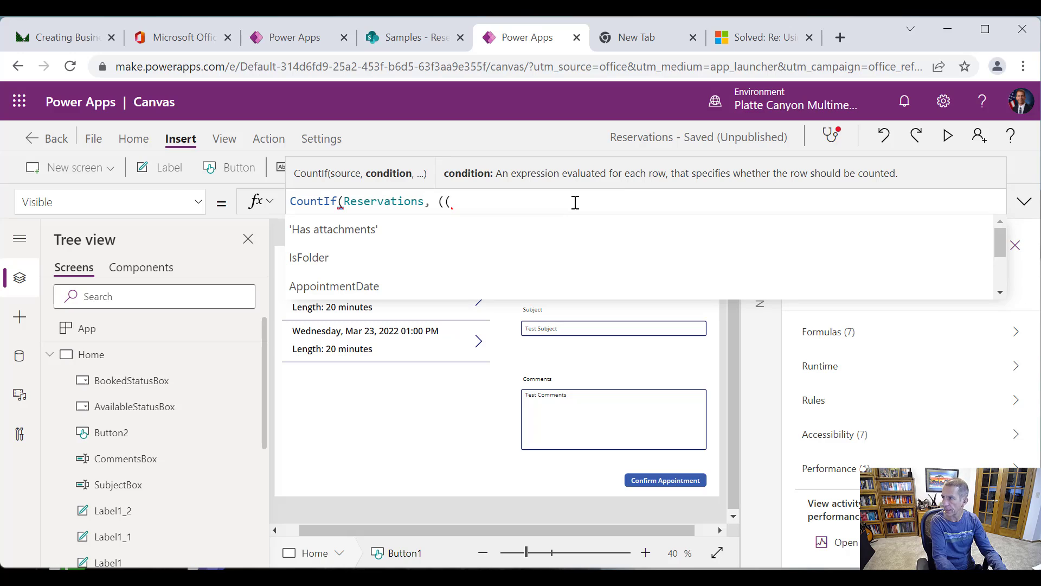
text((Parti)
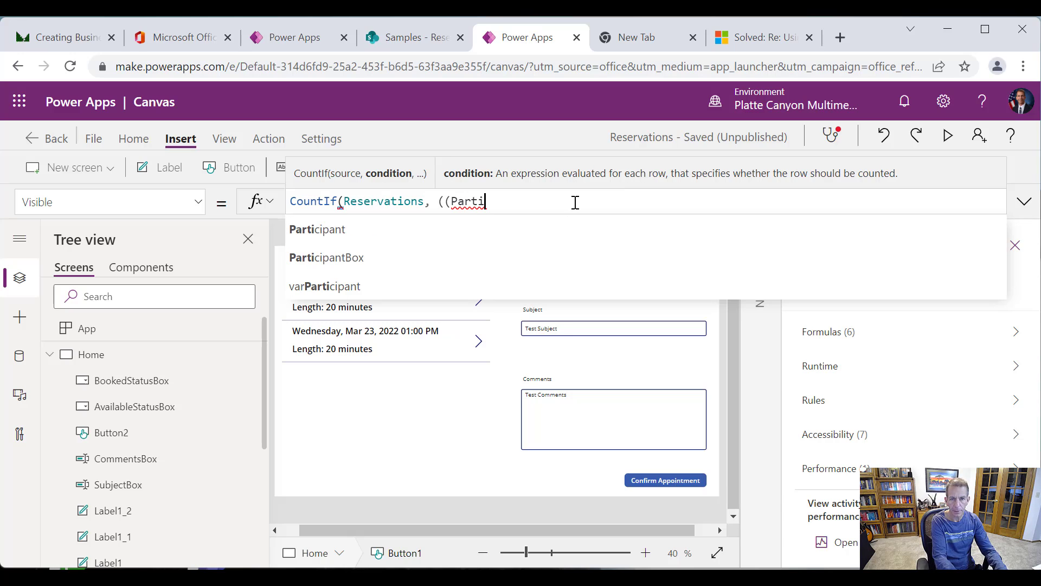
click(375, 230)
text(.)
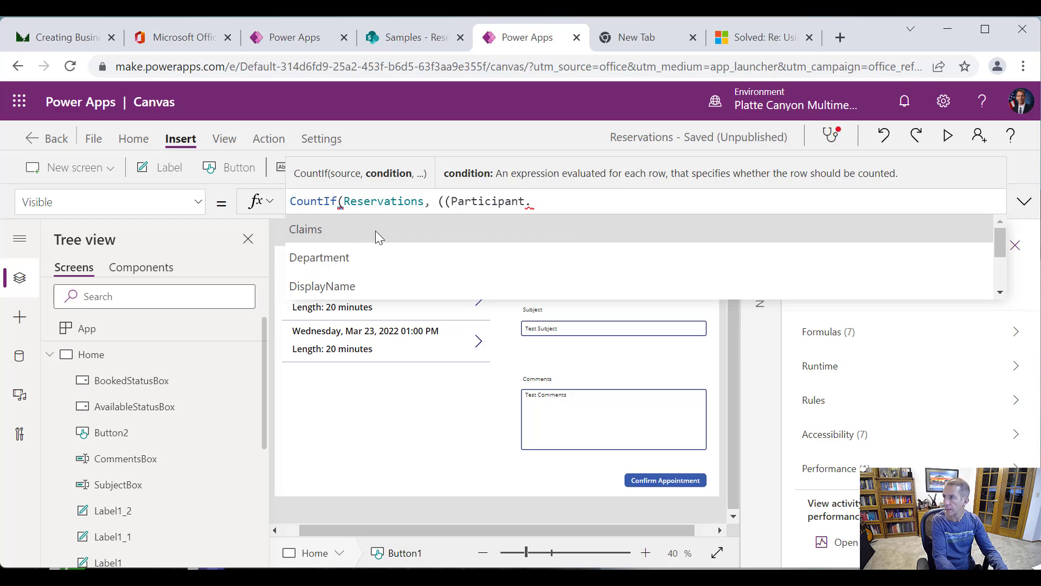
text(Email)
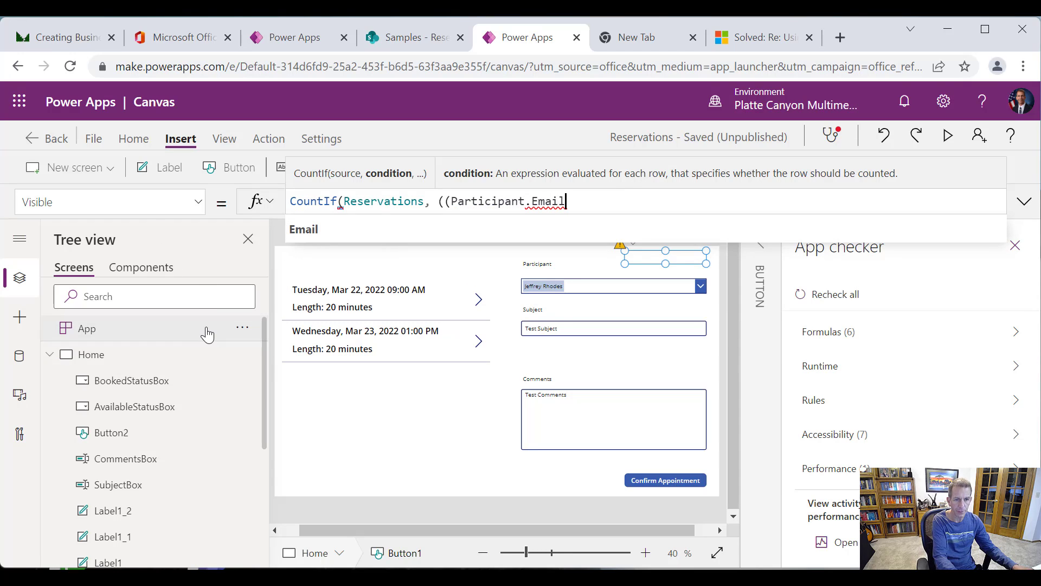
Run the App object's OnStart and expand its OnStart formula to show all lines.
click(239, 331)
click(239, 331)
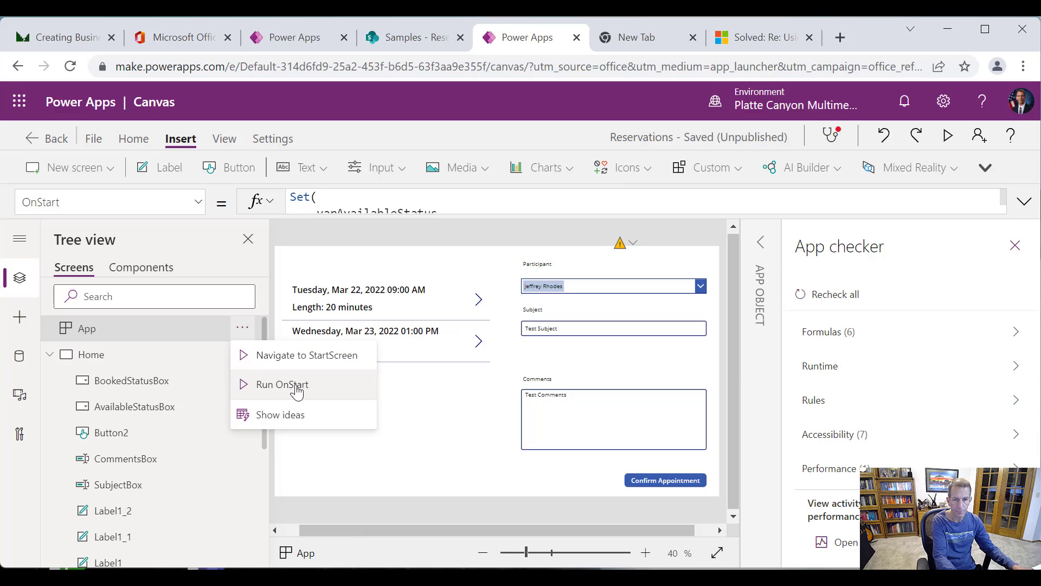
click(300, 390)
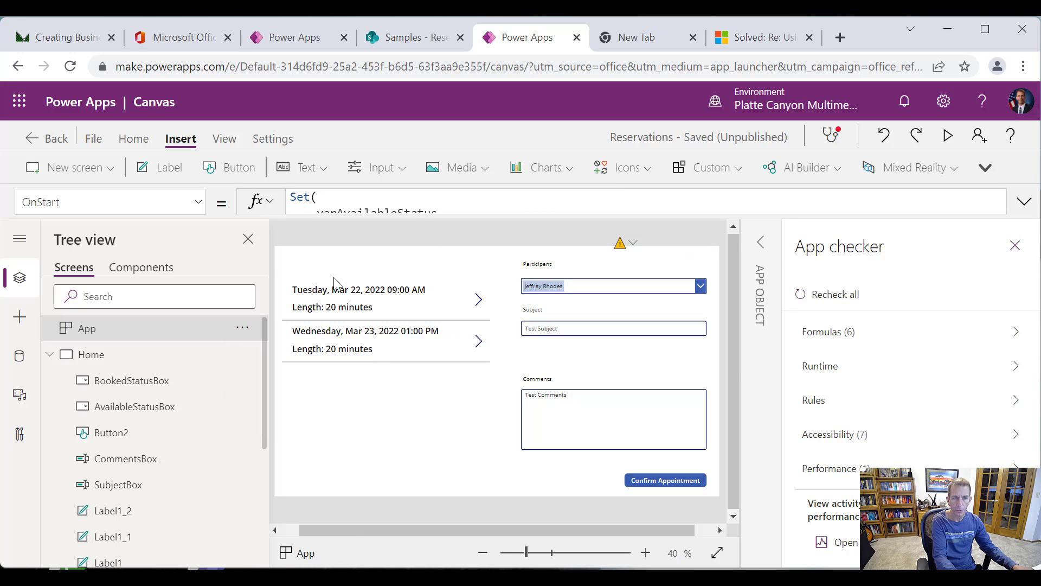
drag(421, 217, 465, 353)
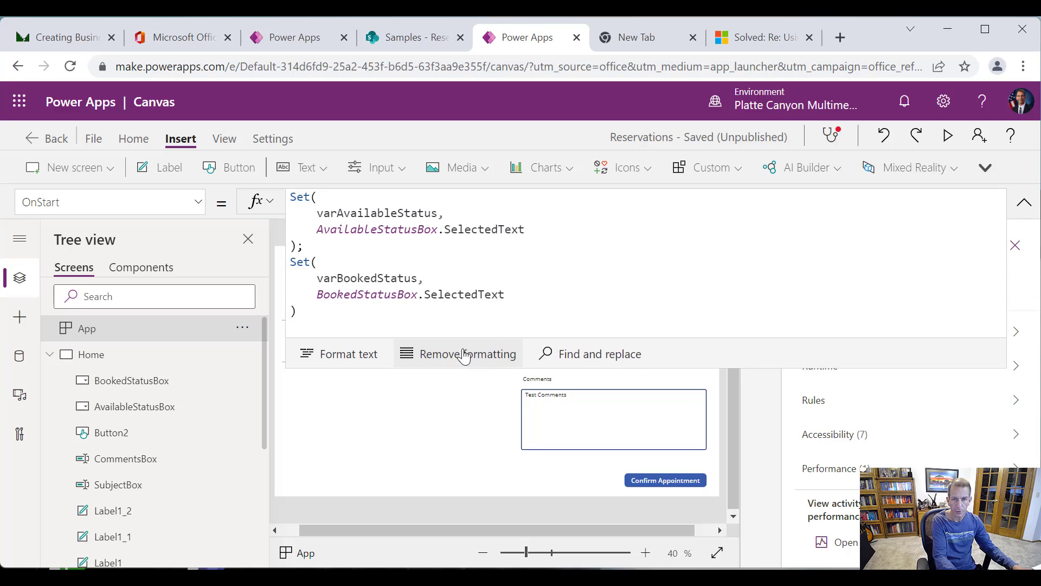
Append a formatted Set(varUserEmail, User().Email) statement to the App's OnStart formula and run OnStart.
click(384, 310)
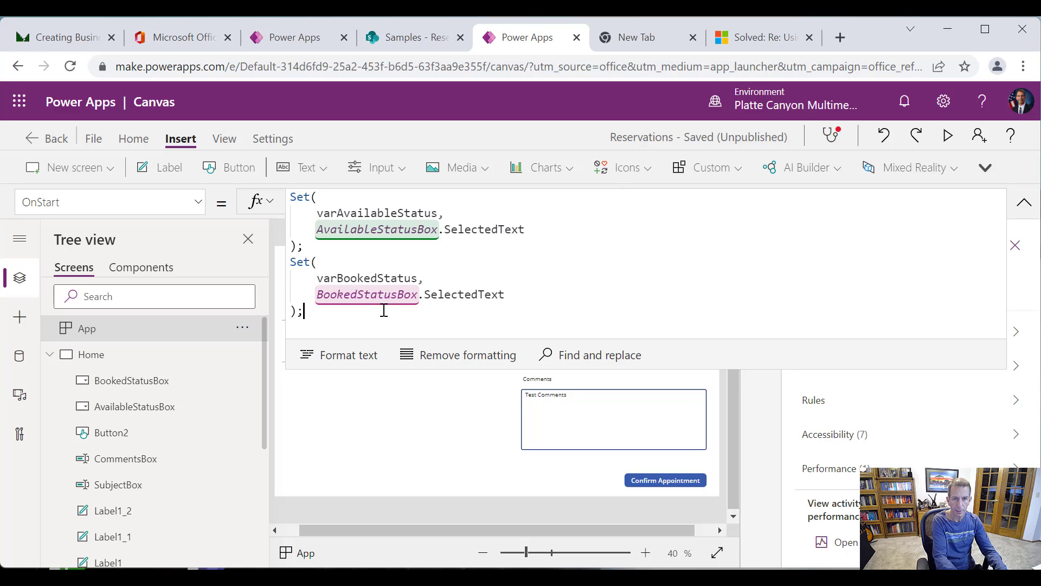
text(Set)
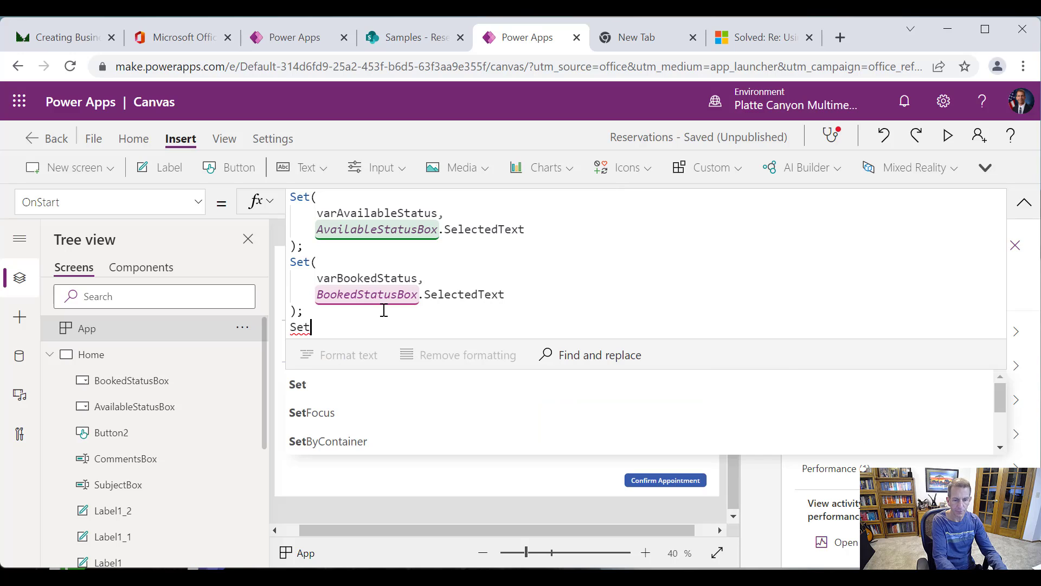
text((varUser)
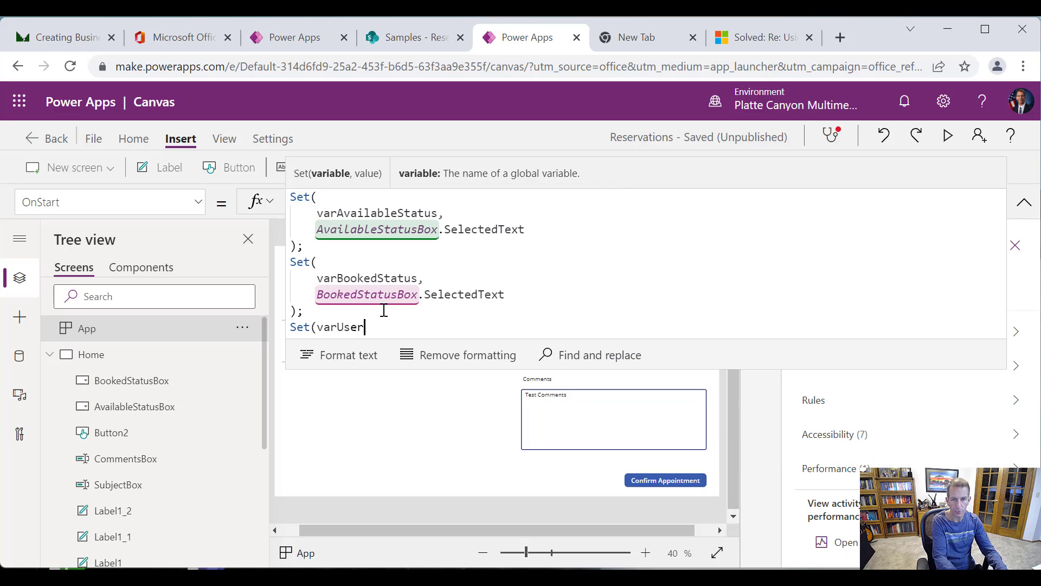
text(Email)
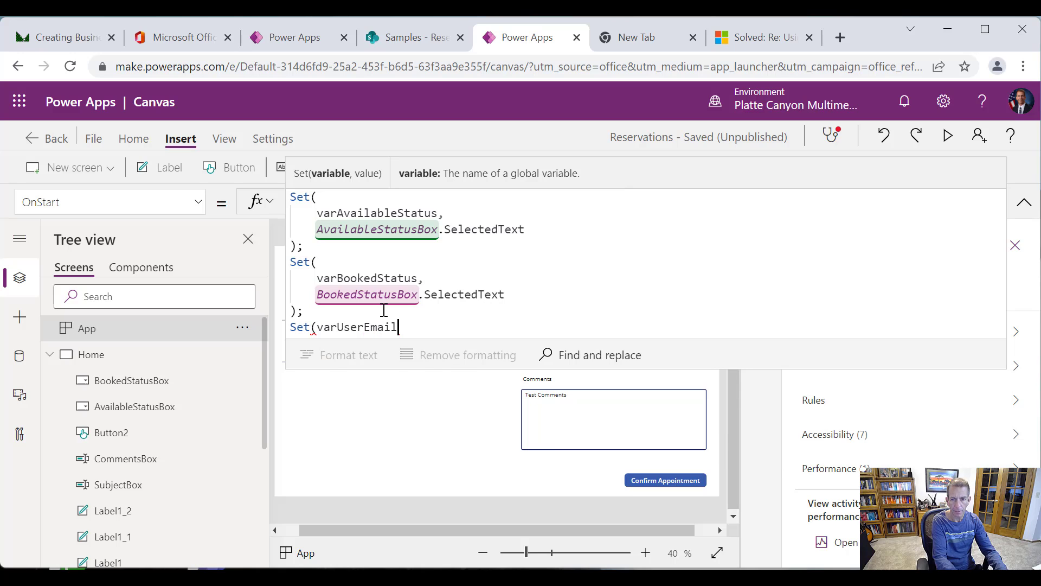
text(, User)
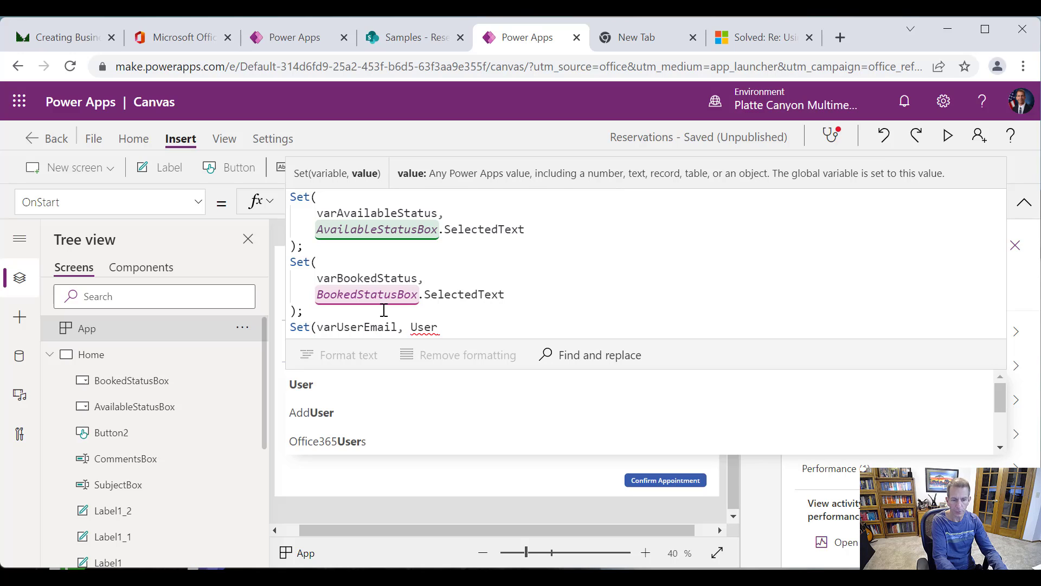
text(().)
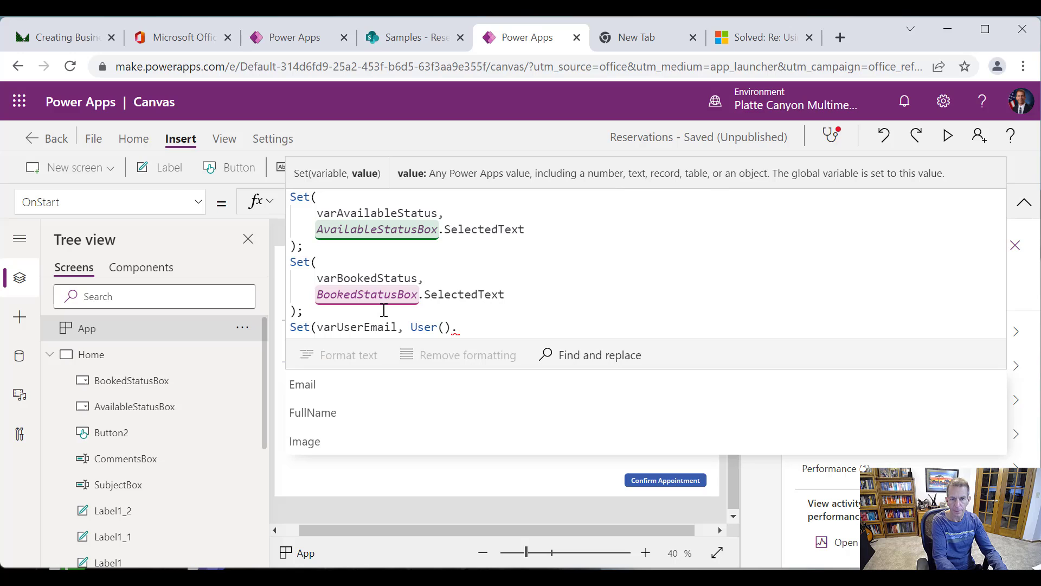
text(Email)
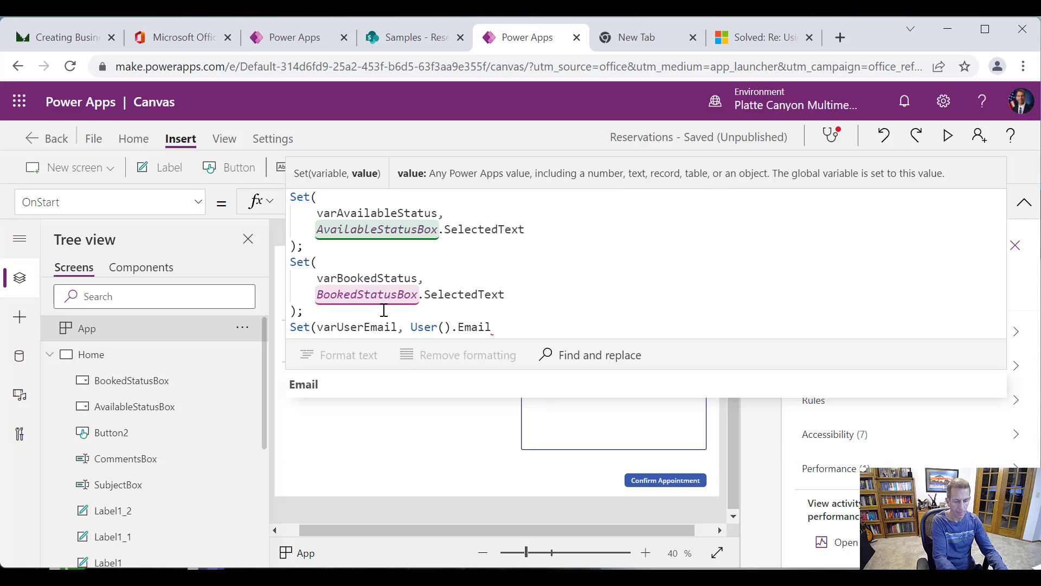
text())
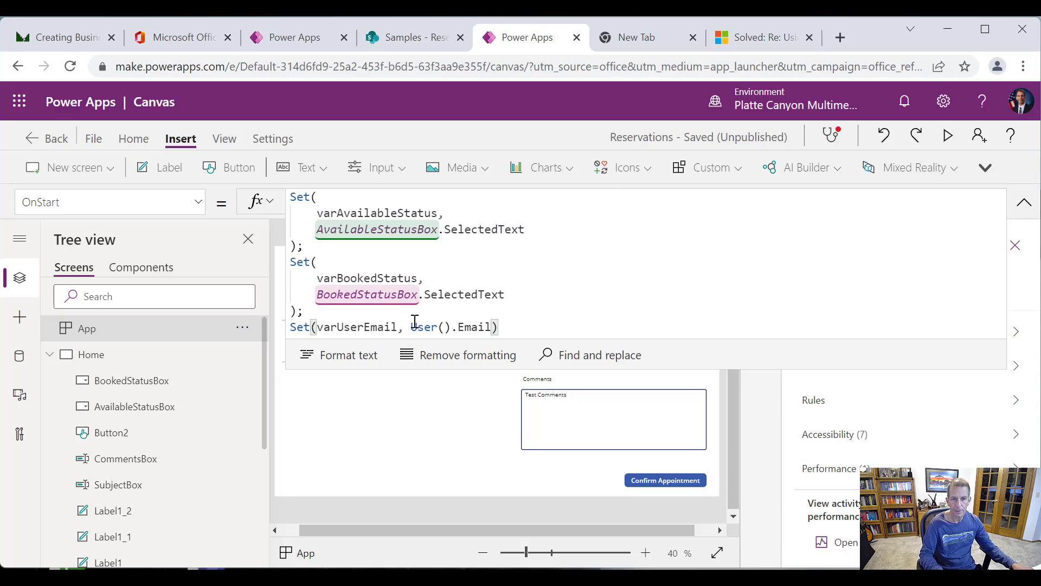
click(372, 365)
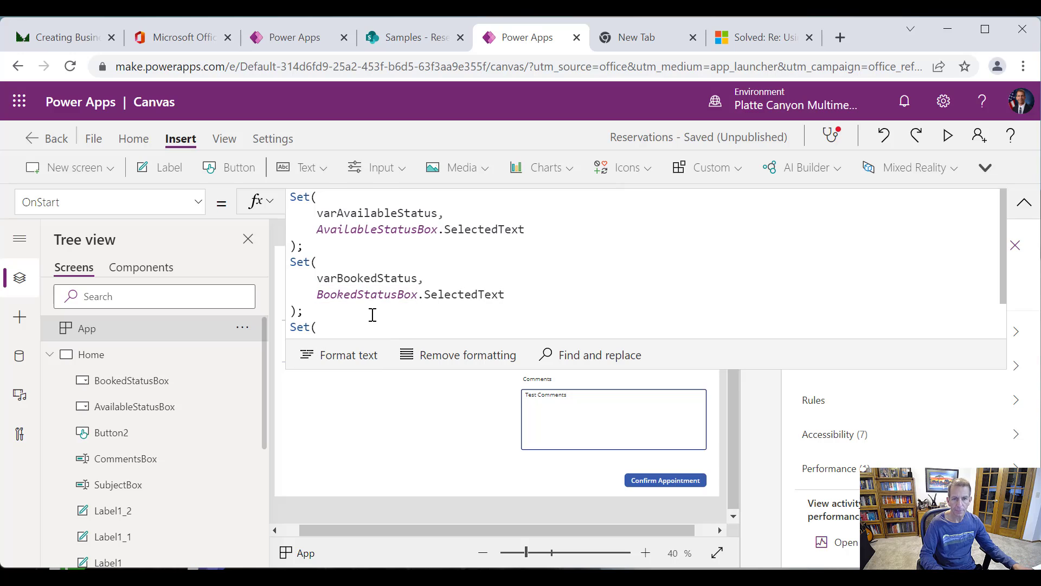
scroll(372, 314, down, 2)
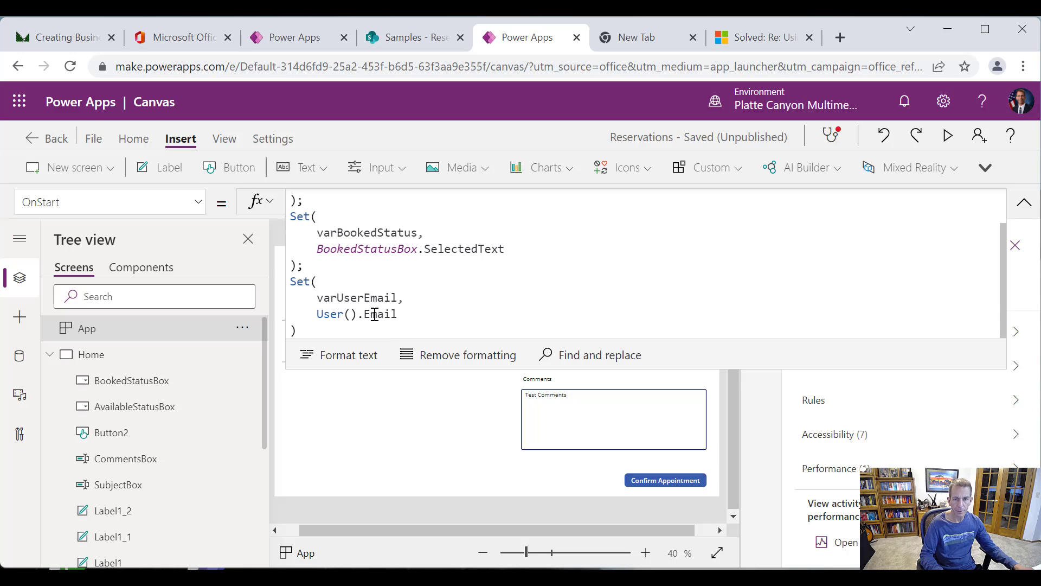
click(242, 329)
click(285, 385)
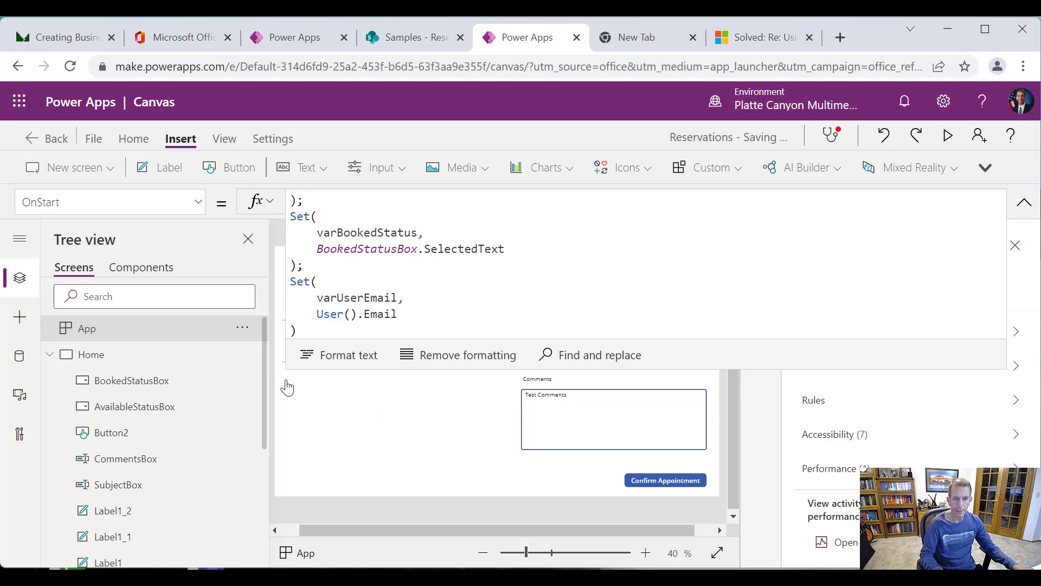
Collapse the formula area and rename the Confirm Appointment button, Button2, to SaveBtn in the Home screen's tree.
click(159, 358)
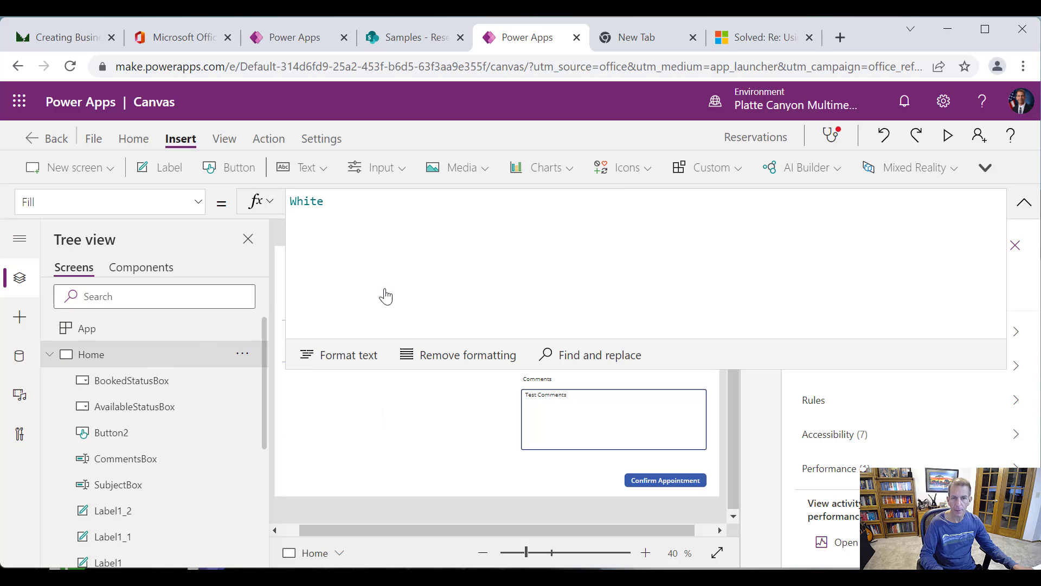
drag(764, 370, 757, 203)
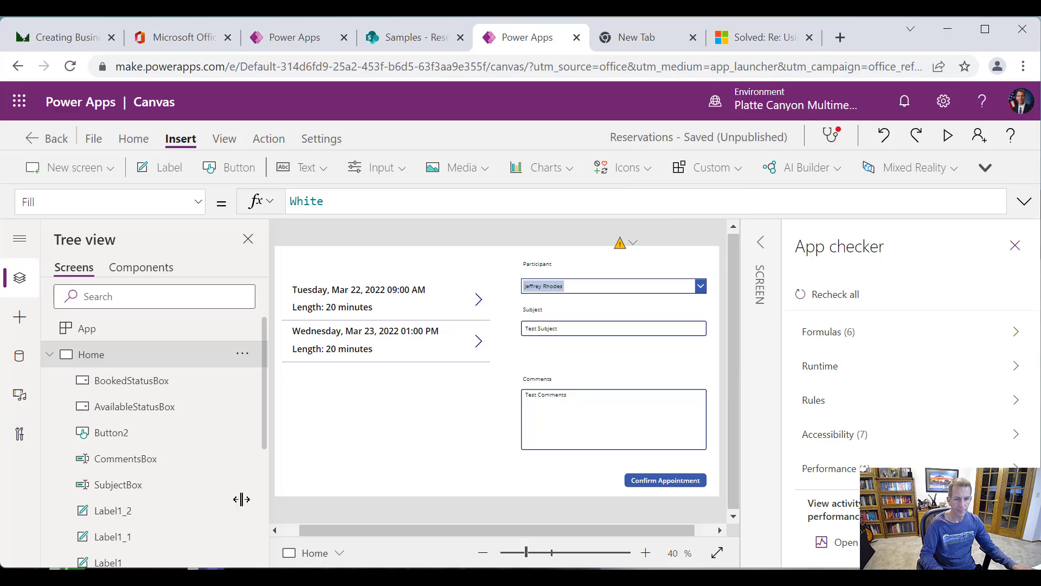
scroll(268, 453, down, 1)
scroll(270, 461, down, 1)
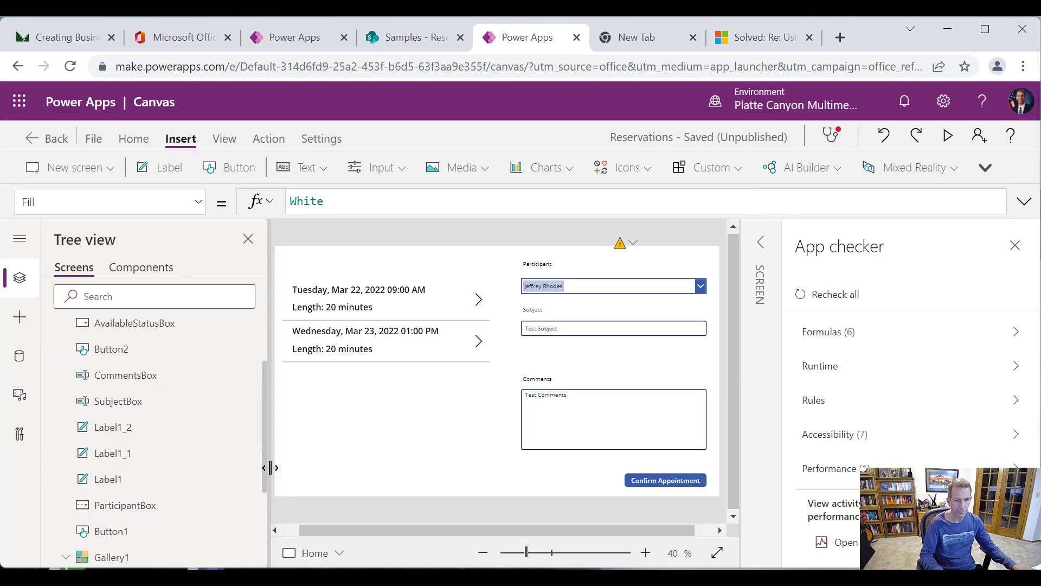
scroll(269, 447, up, 1)
click(129, 399)
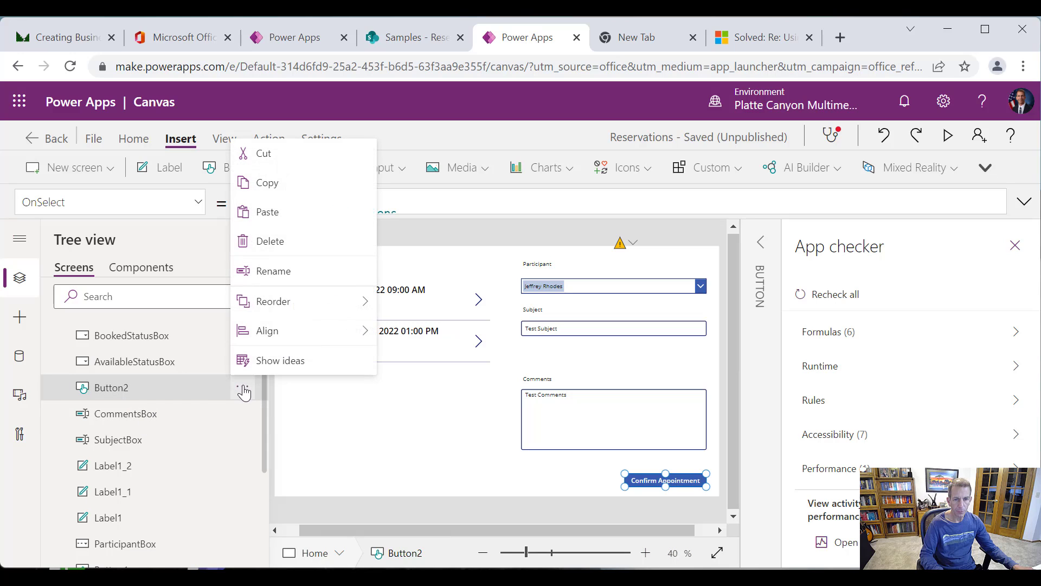
click(265, 270)
text(SaveBtn)
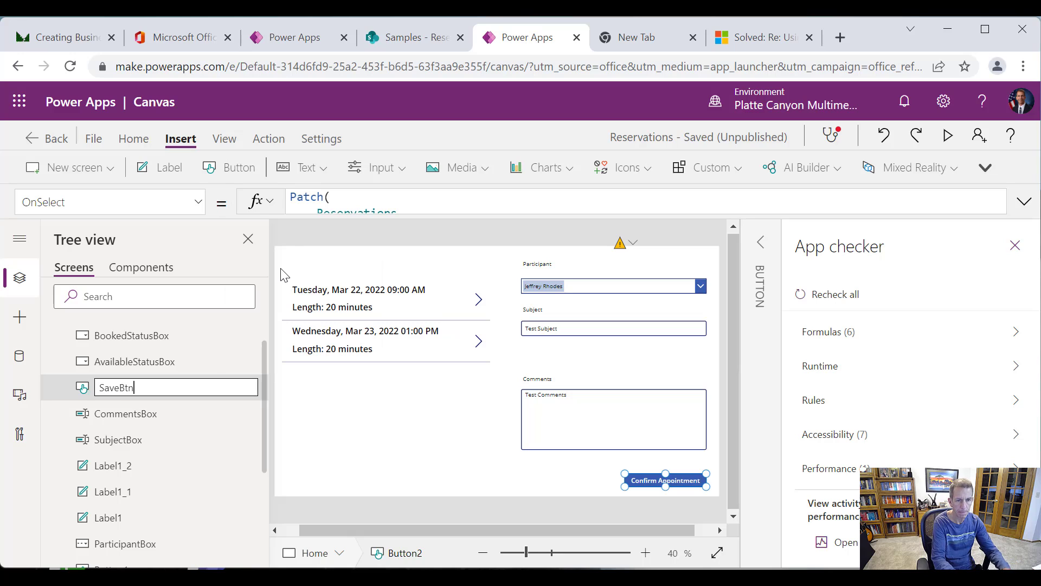
key(Return)
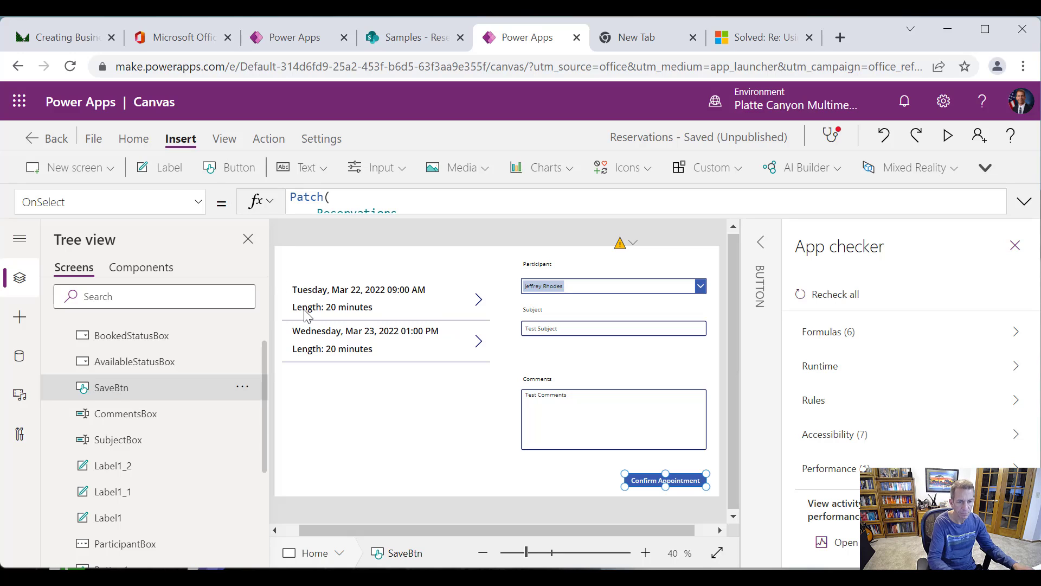
drag(264, 426, 280, 472)
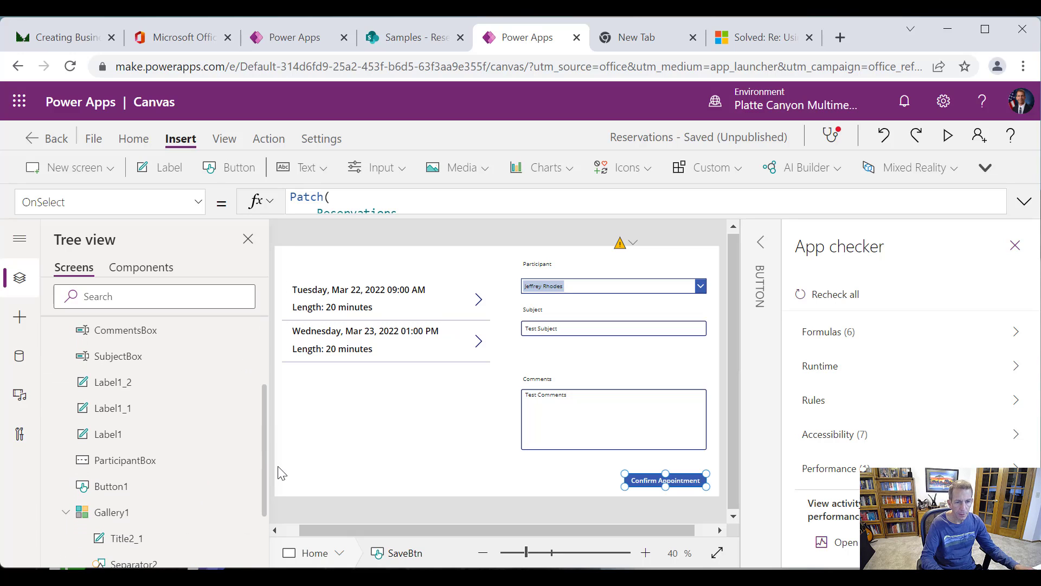
Rename the Existing Appointments button, Button1, to ModifyBtn in the Home screen's tree.
click(208, 483)
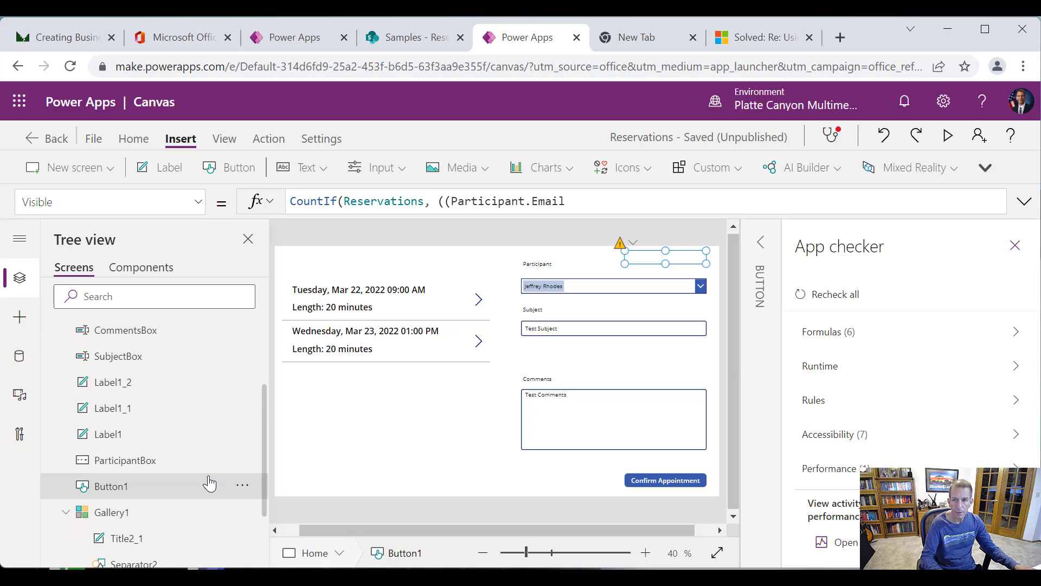
click(243, 485)
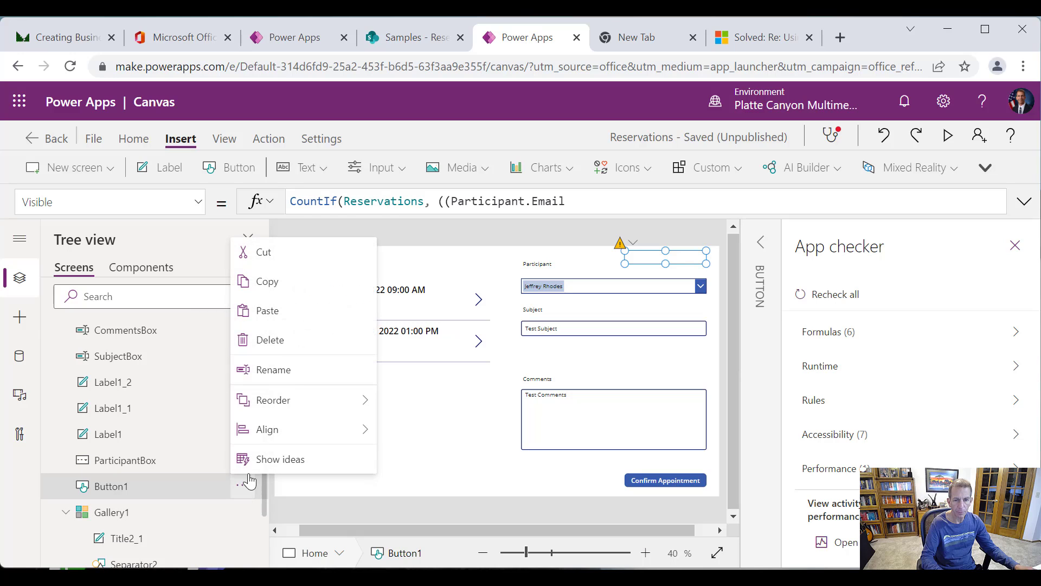
click(298, 372)
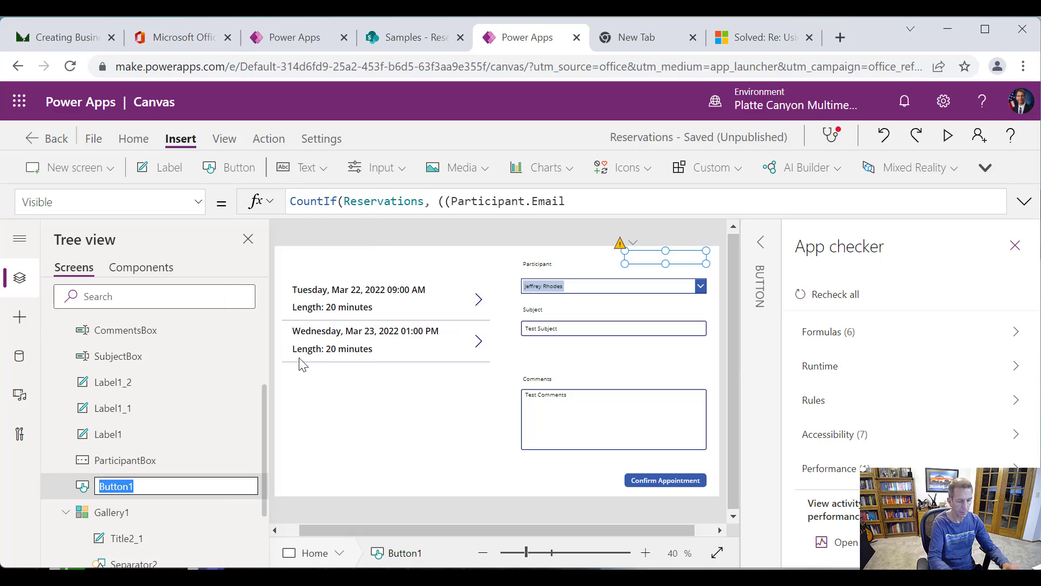
text(Modify)
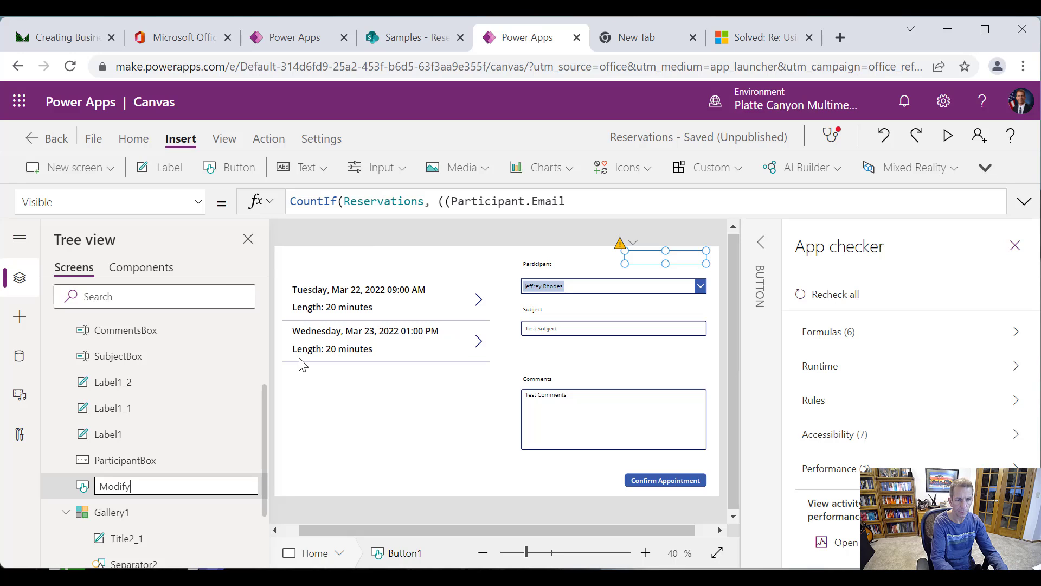
text(Btn)
key(Return)
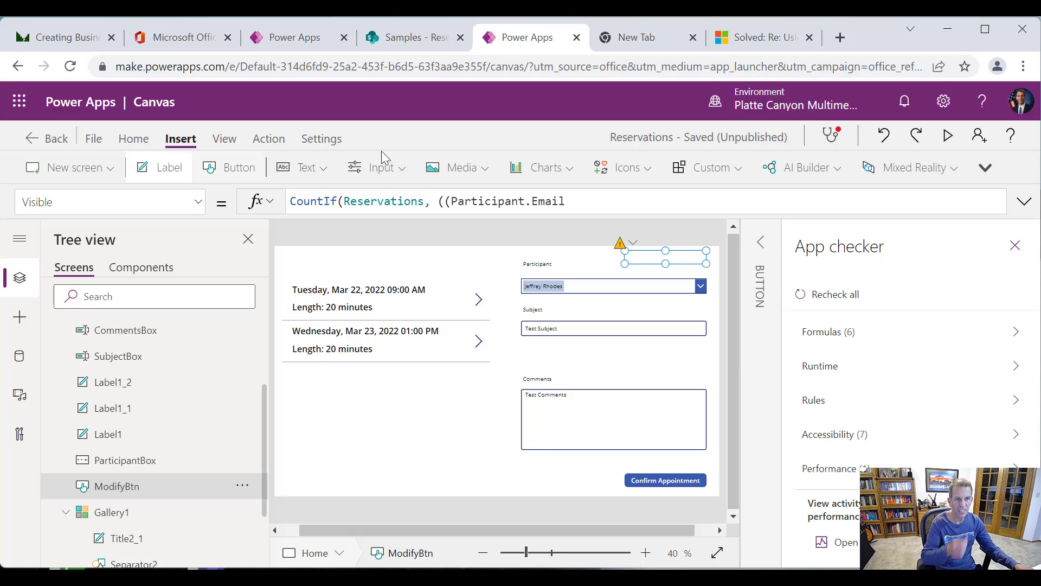
Extend ModifyBtn's Visible formula so that Participant.Email is compared with = varUserEmail.
click(577, 202)
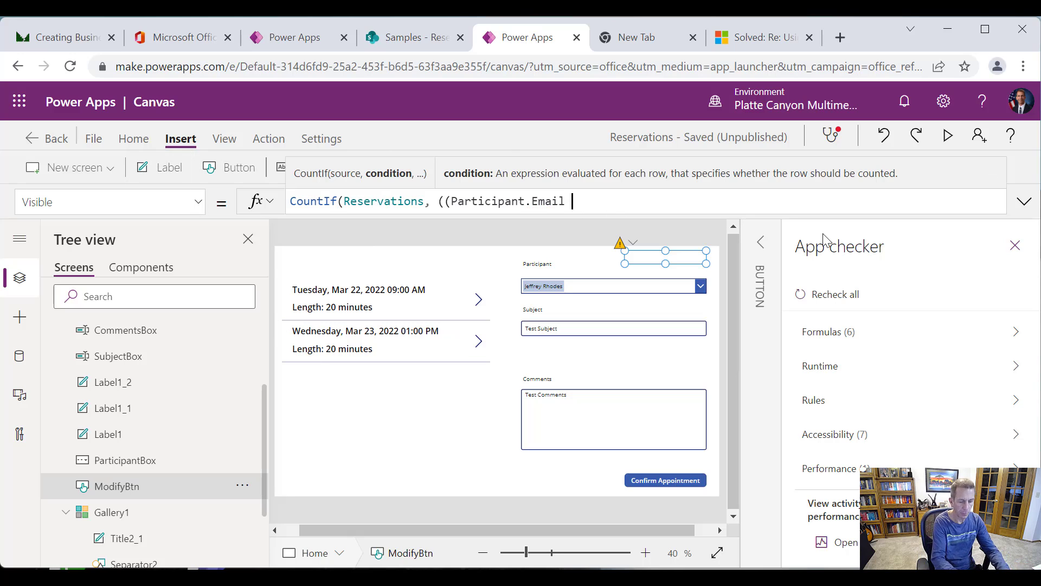
text(= va)
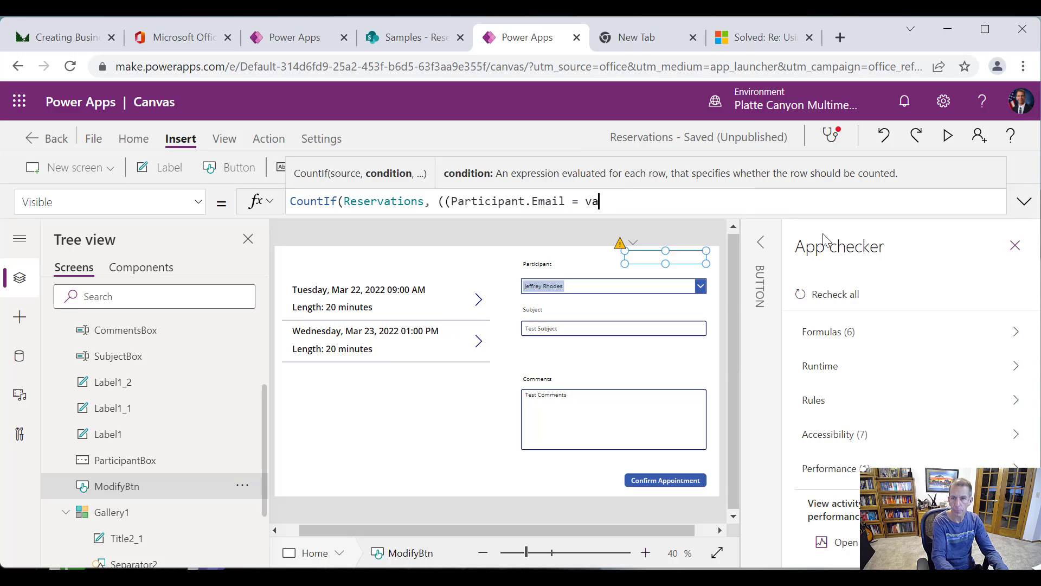
text(rUser)
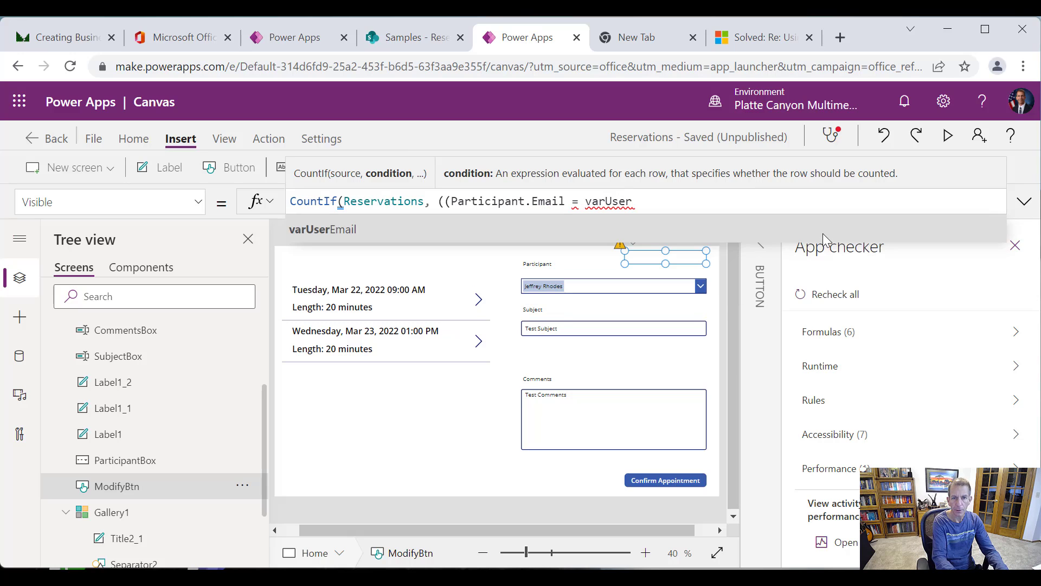
click(438, 232)
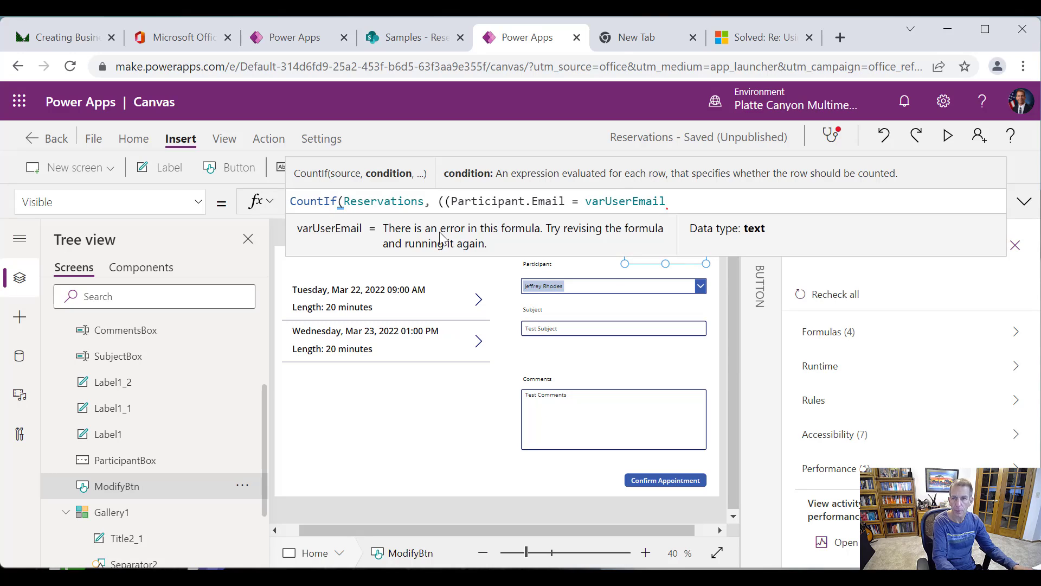
Add the alternative condition || 'Modified By'.Email = varUserEmail to ModifyBtn's Visible formula and close its parenthesis.
text(|| )
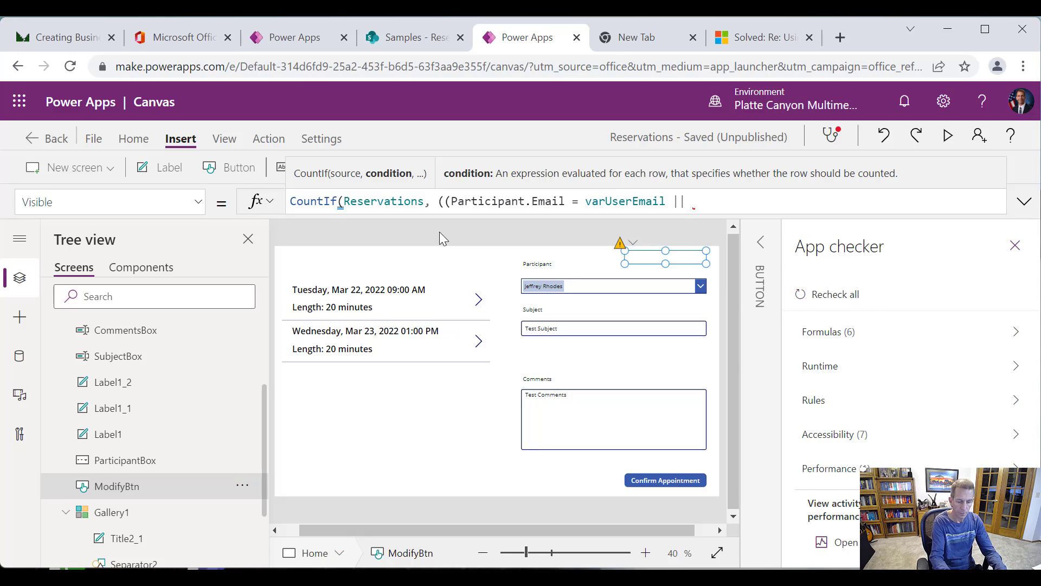
text('Modif)
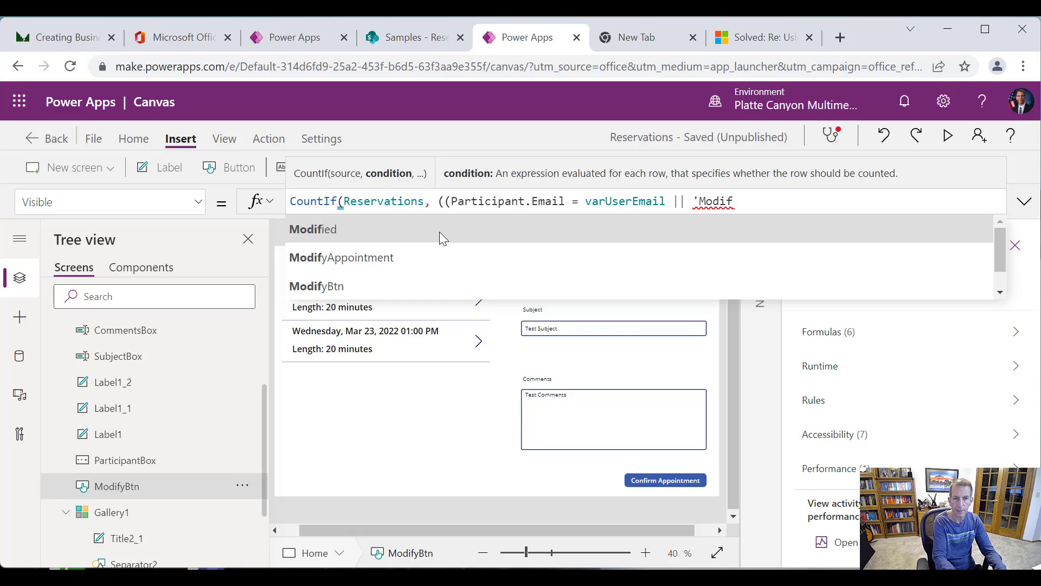
text(ied)
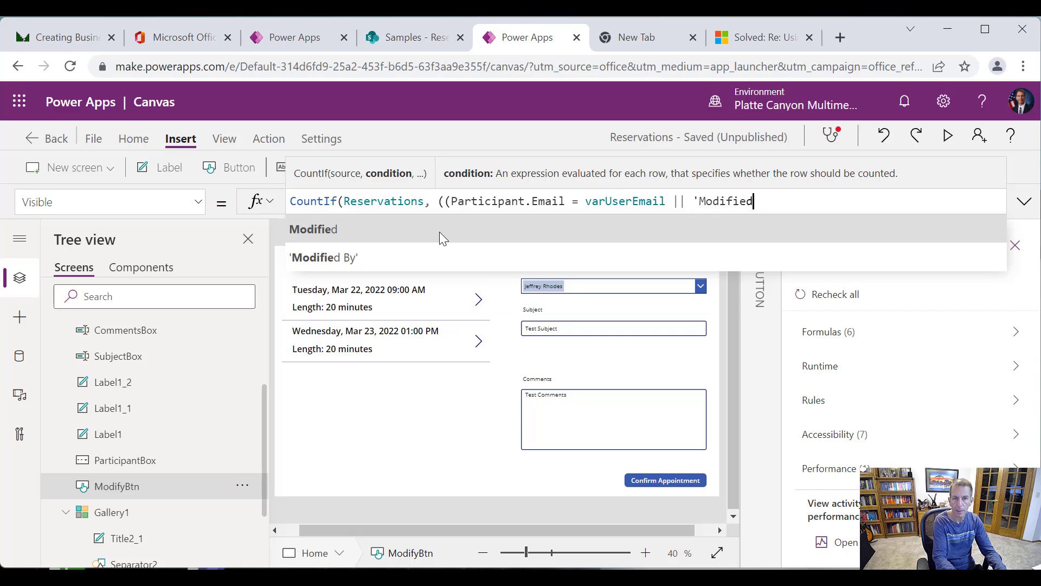
click(399, 256)
text(.)
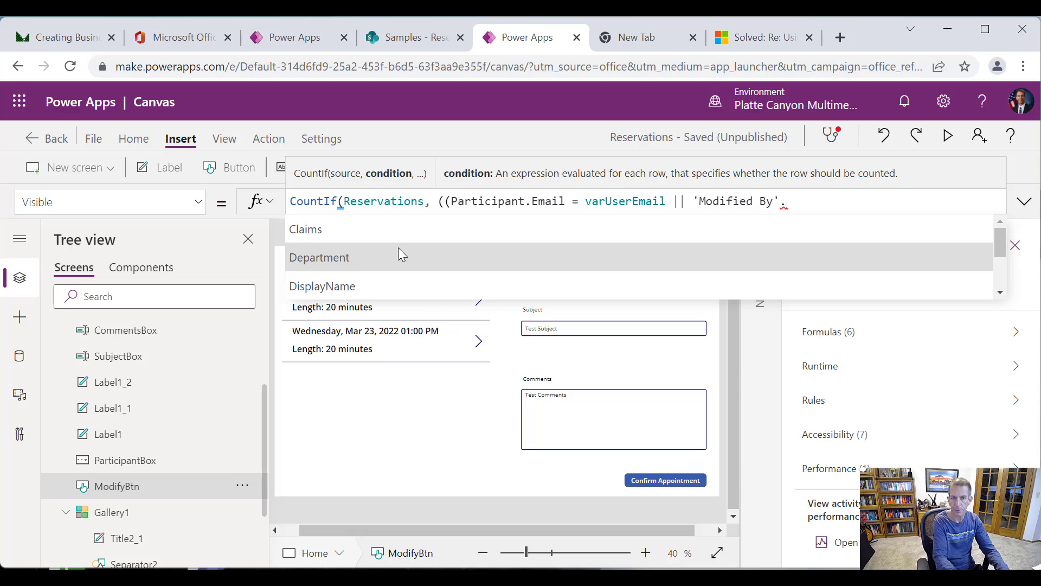
text(Mai)
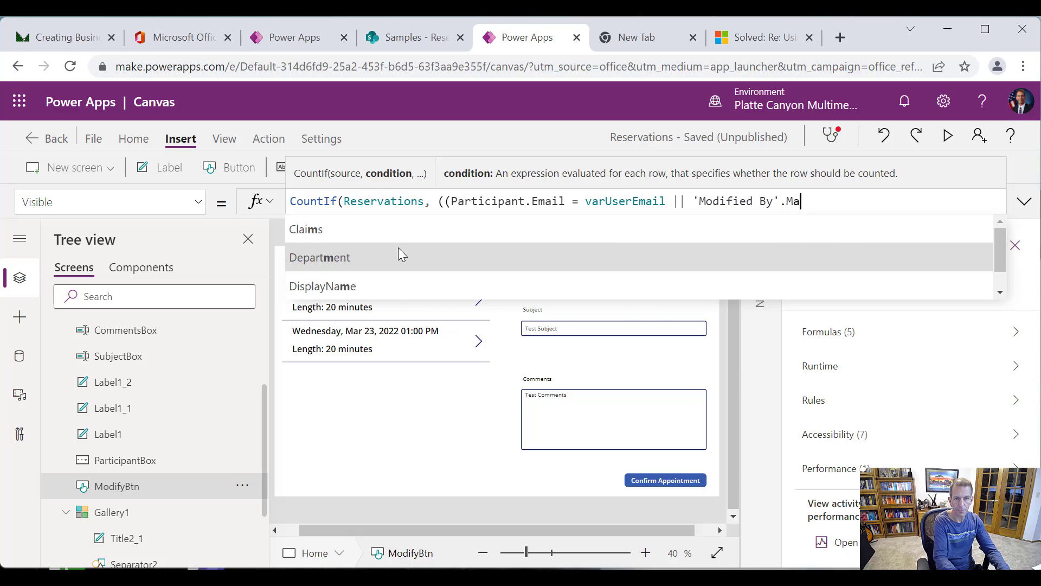
key(BackSpace)
key(BackSpace)
key(BackSpace)
text(Email)
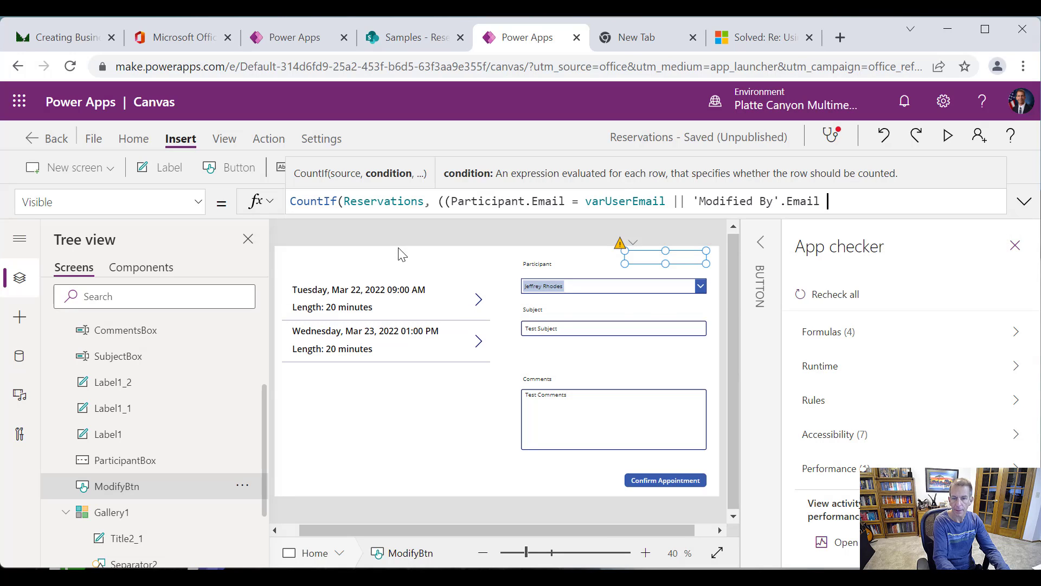
text( = varUser)
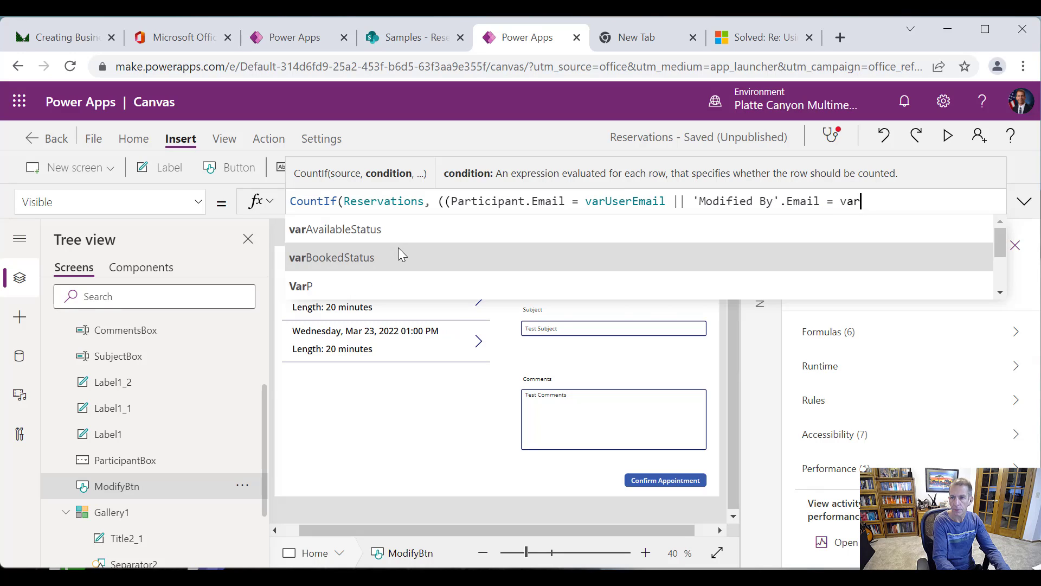
text(Email)
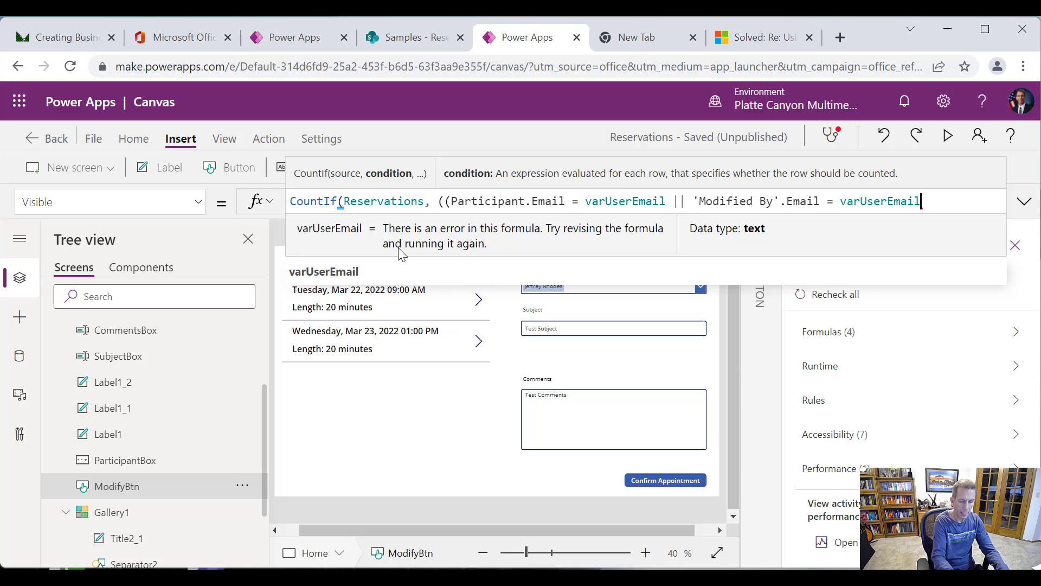
text() )
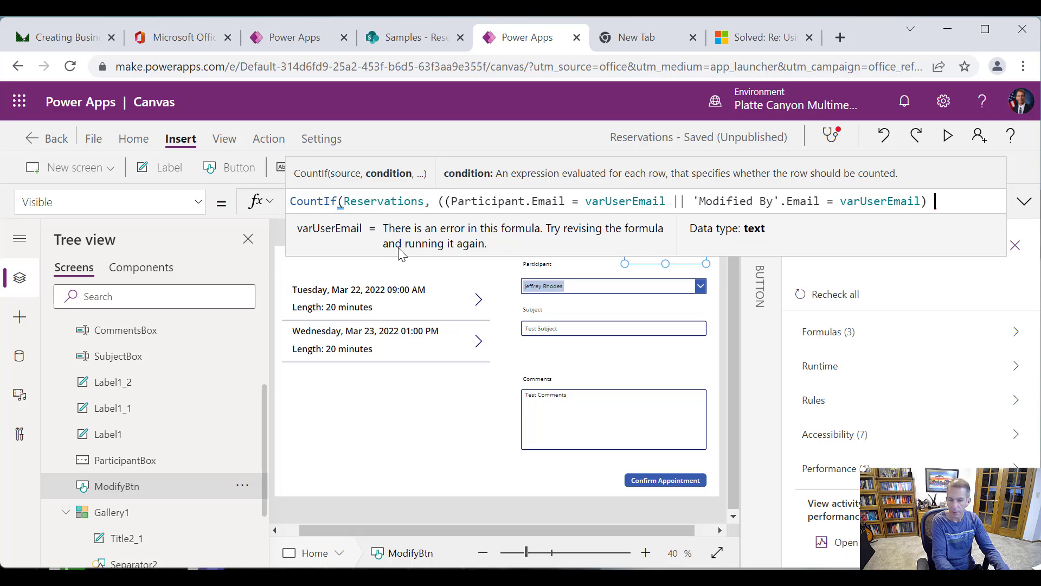
Complete ModifyBtn's Visible formula with && Status.Value = "Booked")) > 0.
text(&&)
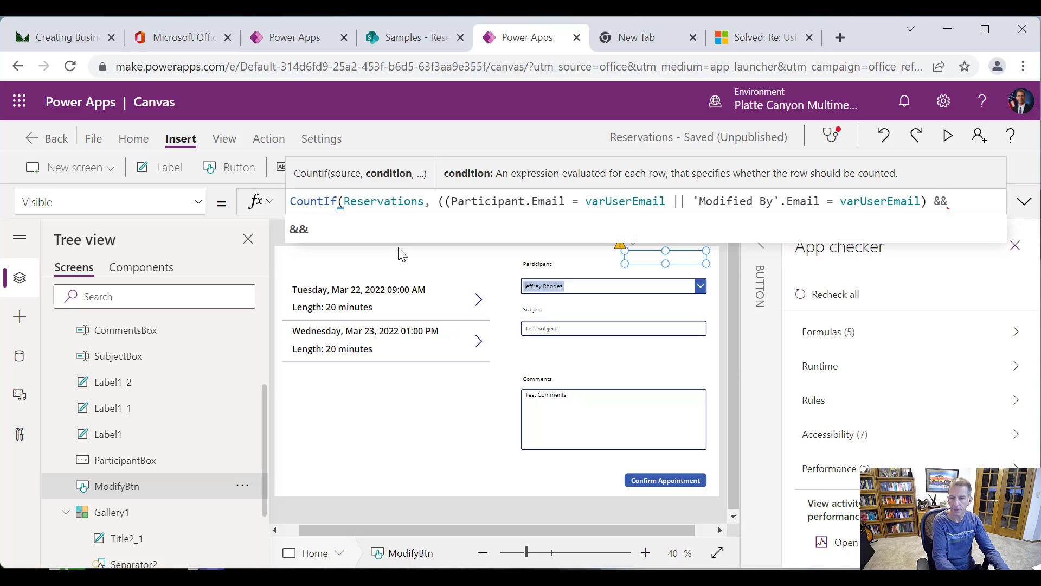
text( Statu)
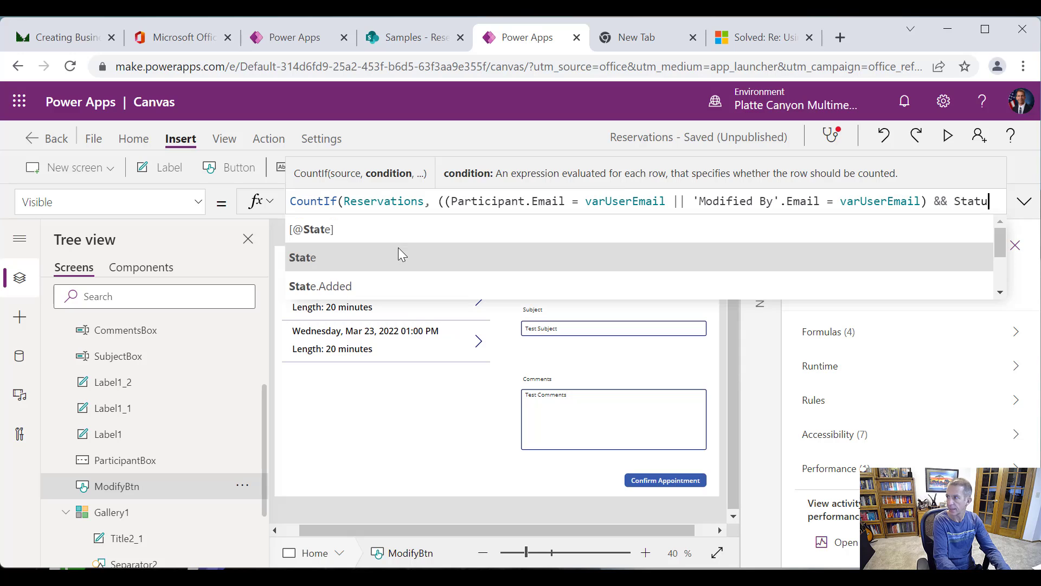
text(s.V)
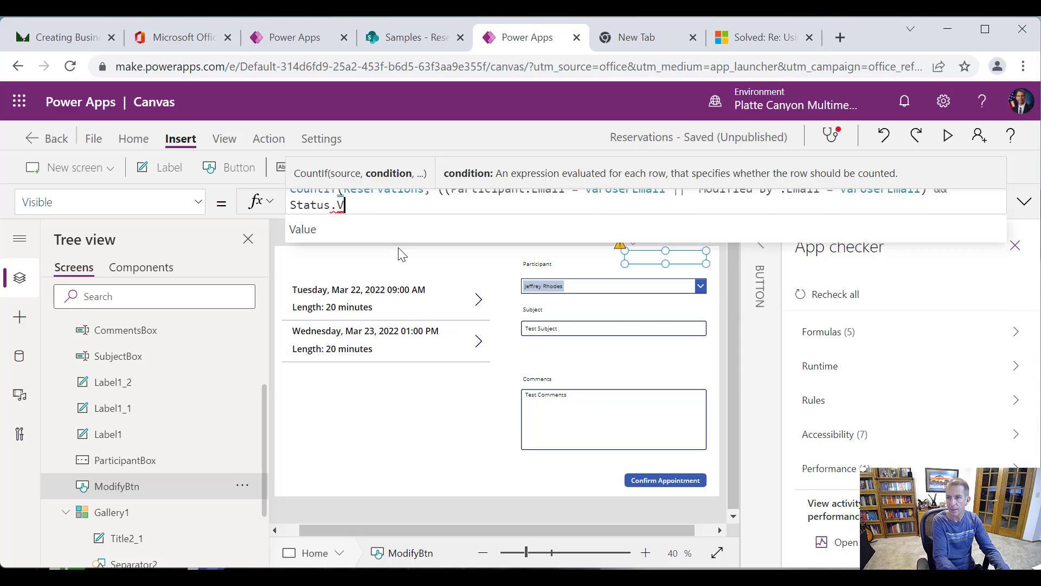
text(alue = )
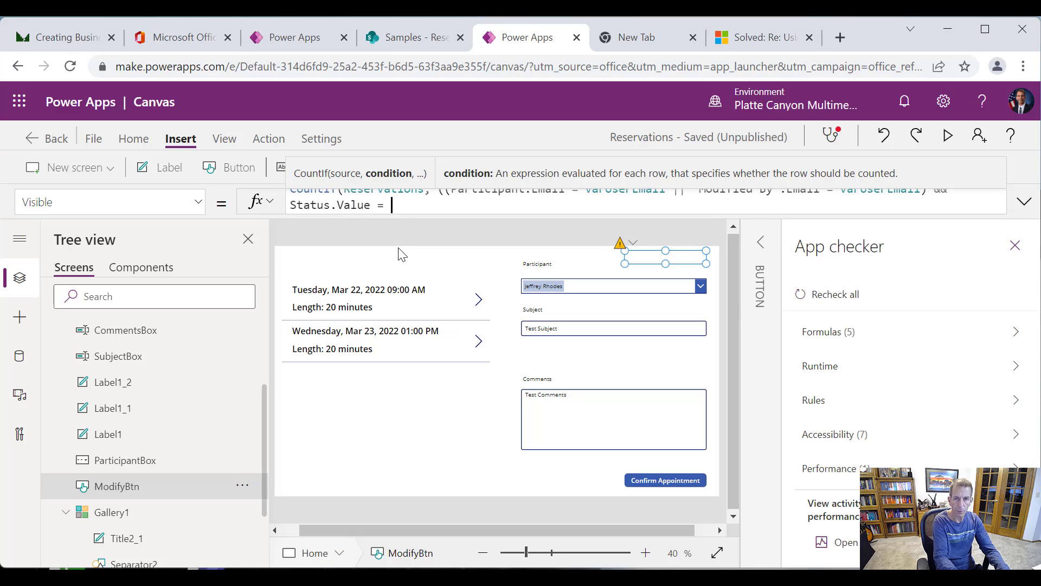
text("Booked")
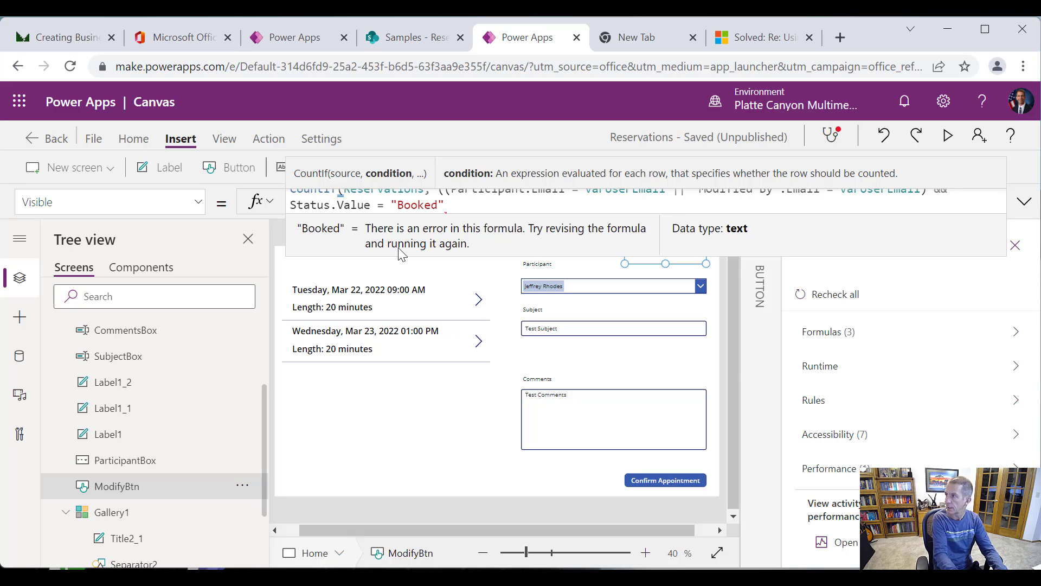
text())
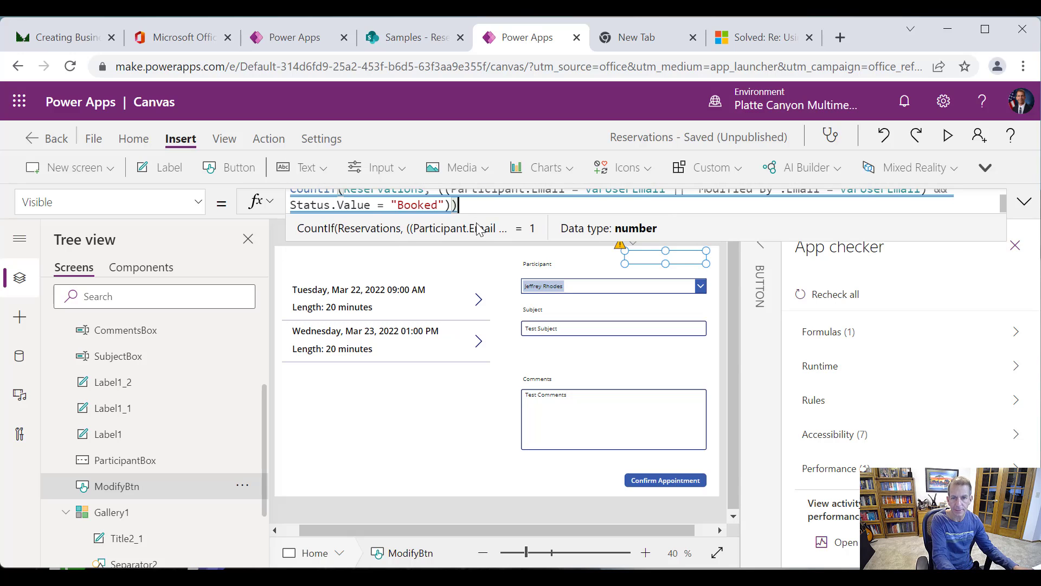
drag(495, 237, 525, 298)
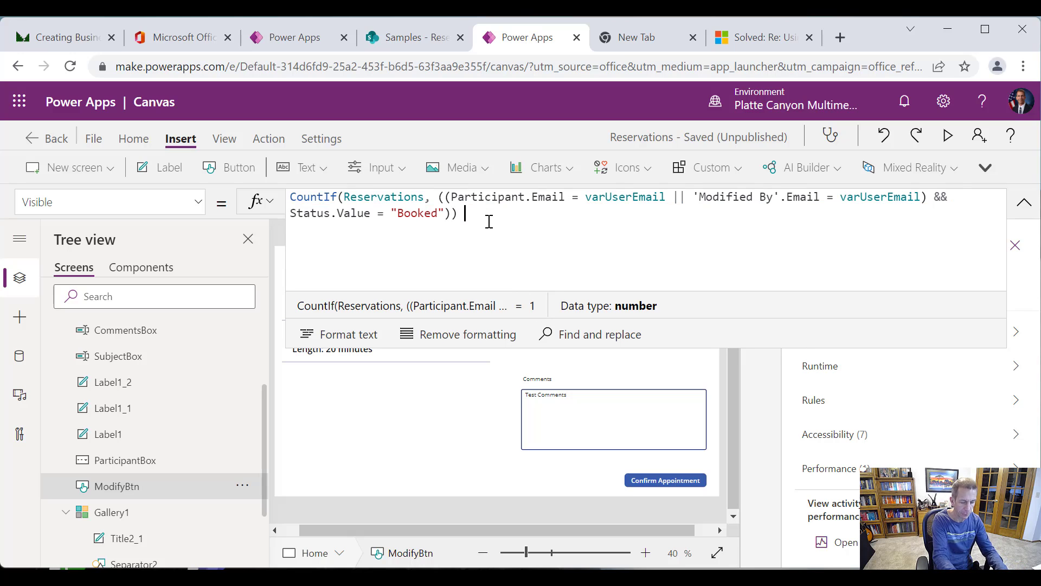
text(> 0)
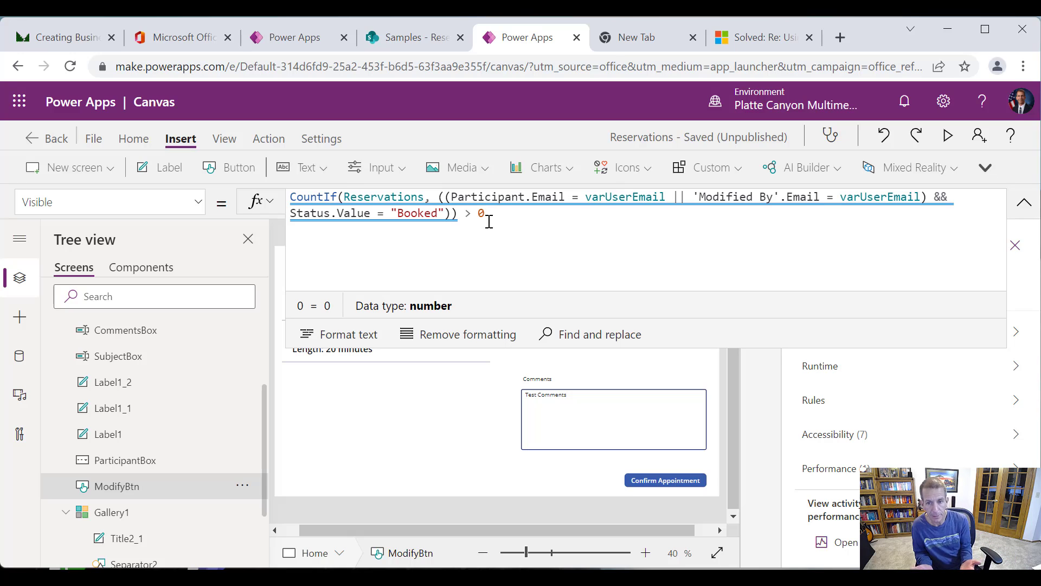
Copy the email and Booked status condition from inside ModifyBtn's CountIf formula.
drag(446, 197, 451, 213)
key(ctrl+c)
click(446, 199)
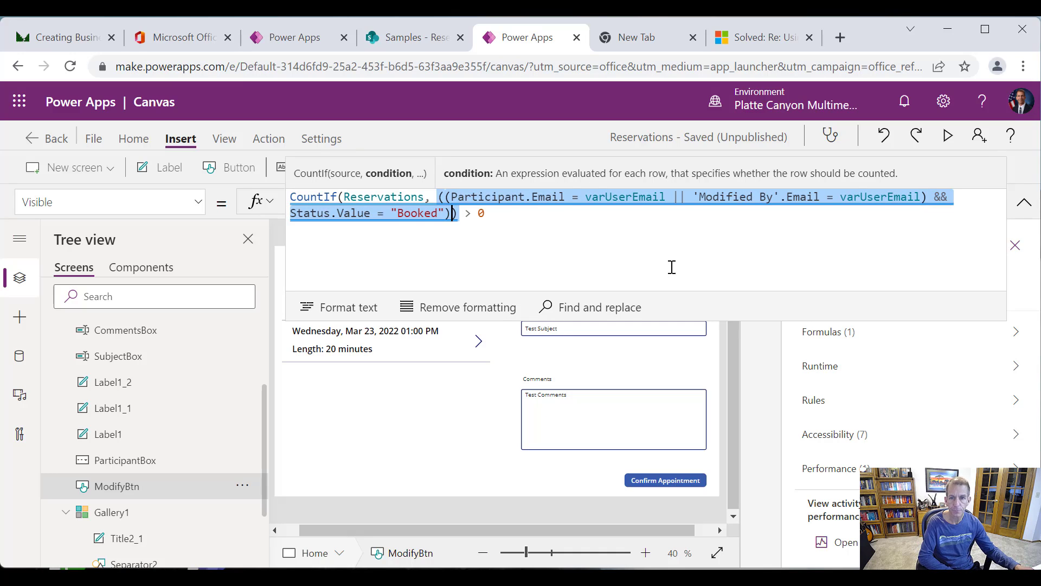
Collapse the formula area and preview the app to check the Existing Appointments button, returning to the editor.
drag(846, 324, 806, 177)
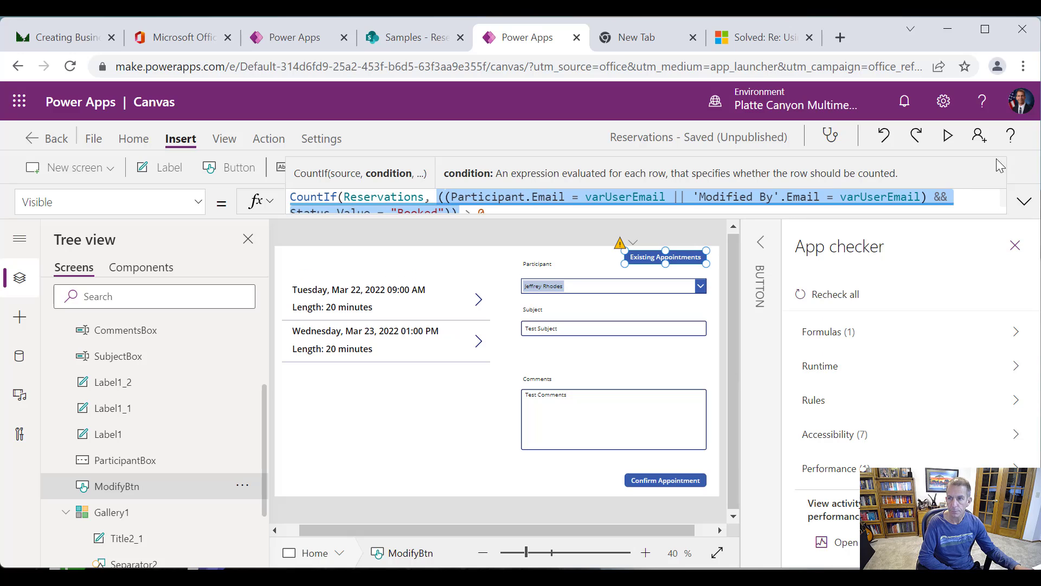
click(949, 136)
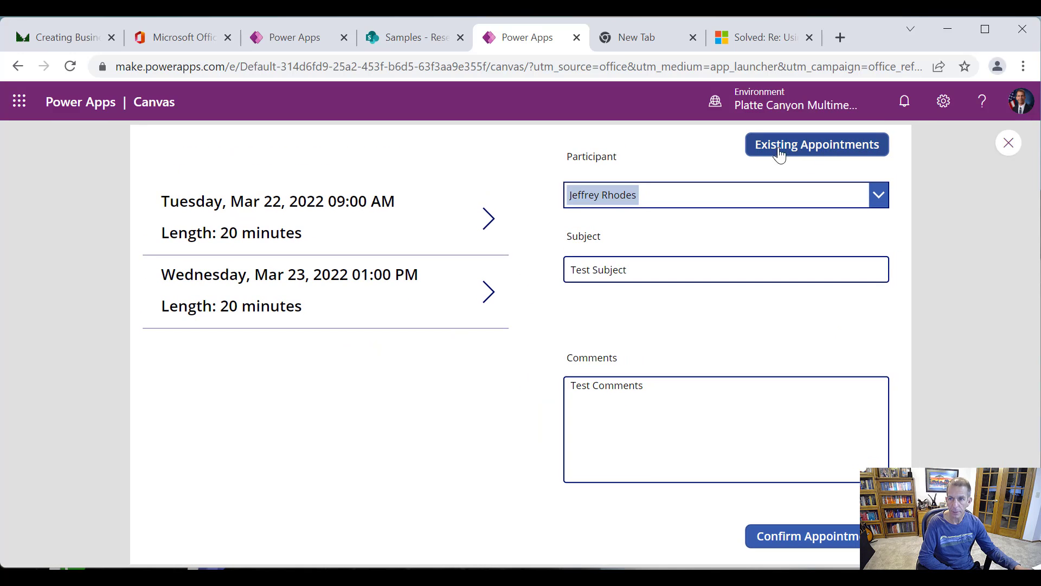
click(1007, 143)
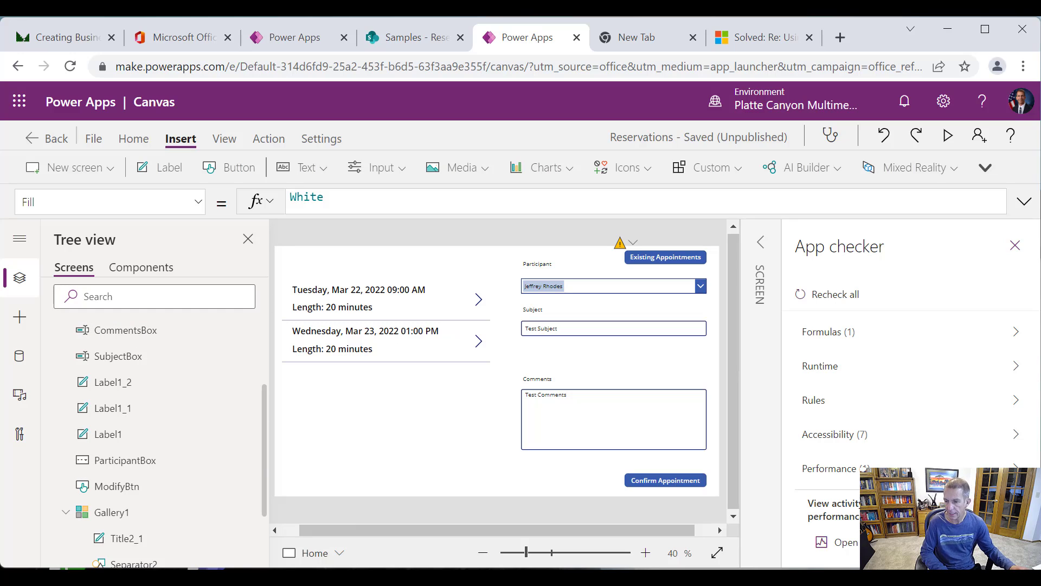
Switch to Notepad and paste the copied condition below the Recipient code.
key(alt+Tab)
click(313, 361)
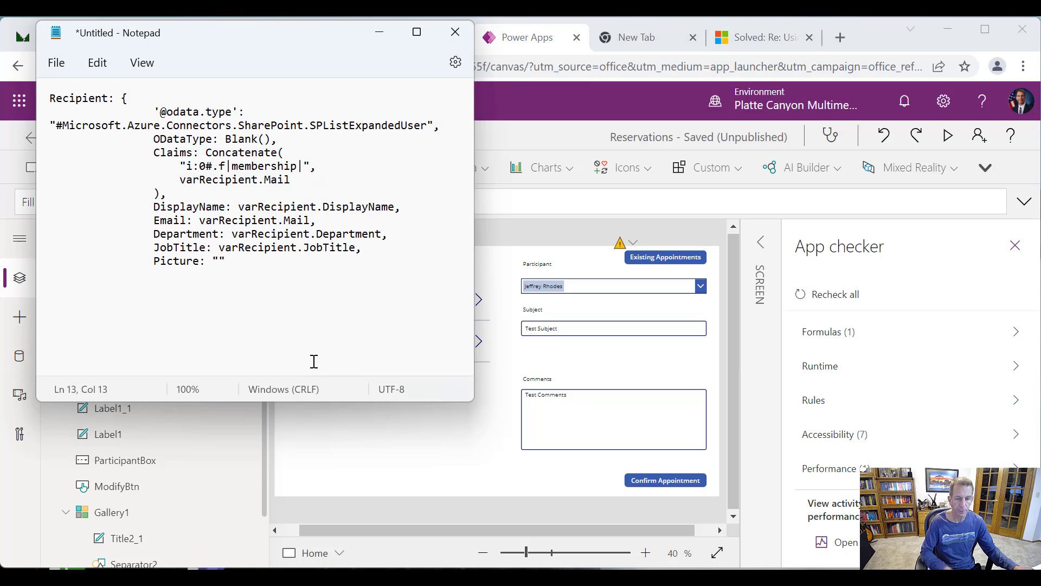
key(ctrl+v)
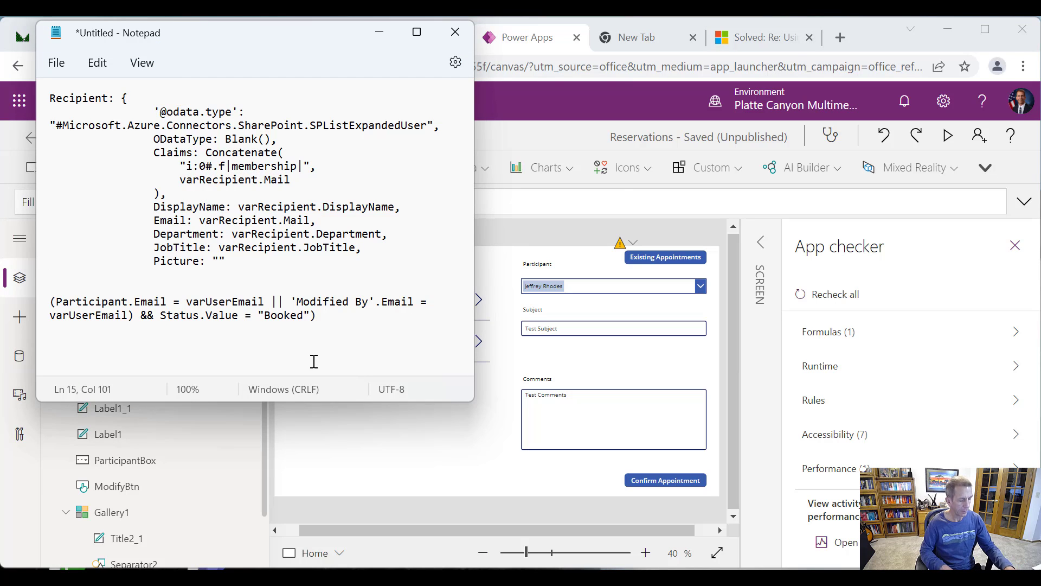
Switch back to Power Apps and copy Gallery1, the Subject and Comments labels and boxes, and the Confirm Appointment button to the ModifyAppointment screen.
key(alt+Tab)
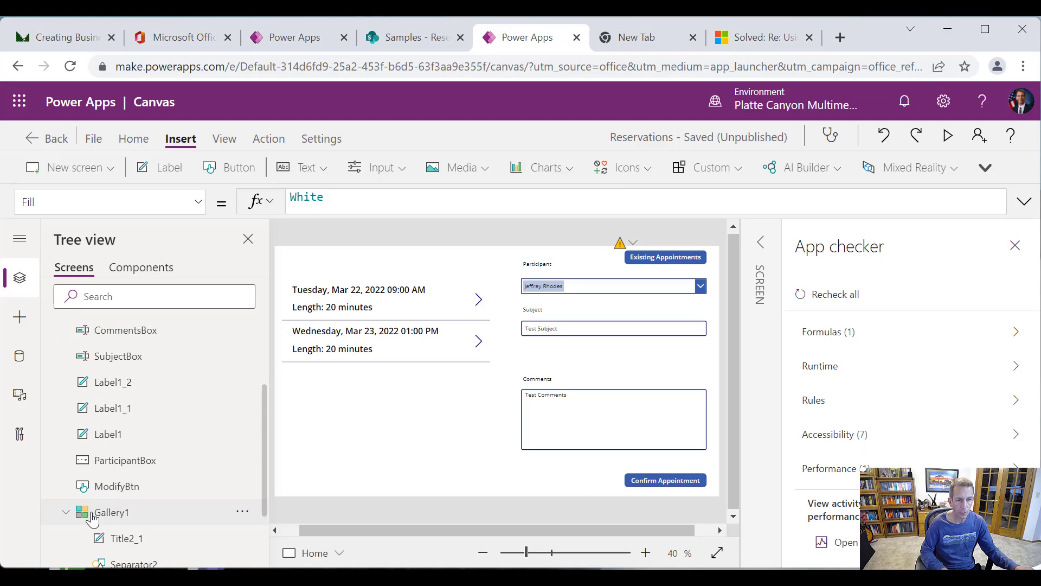
click(66, 512)
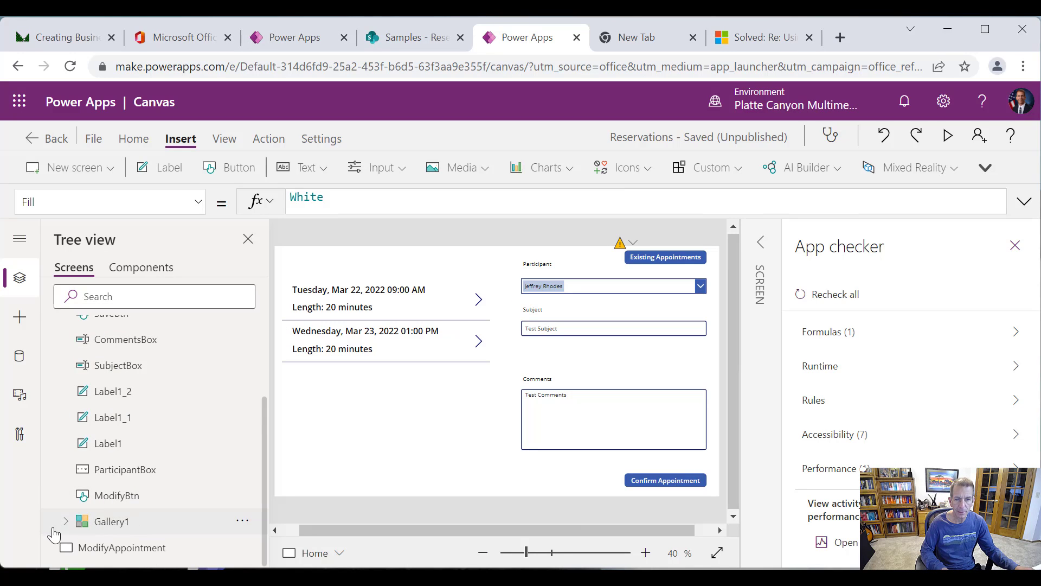
click(95, 522)
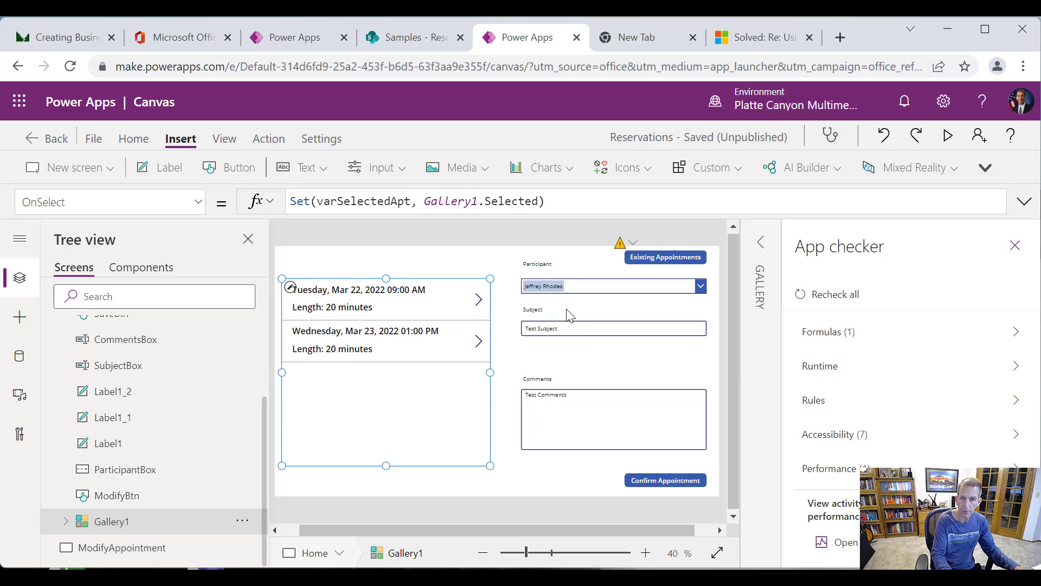
shift+click(533, 313)
shift+click(616, 332)
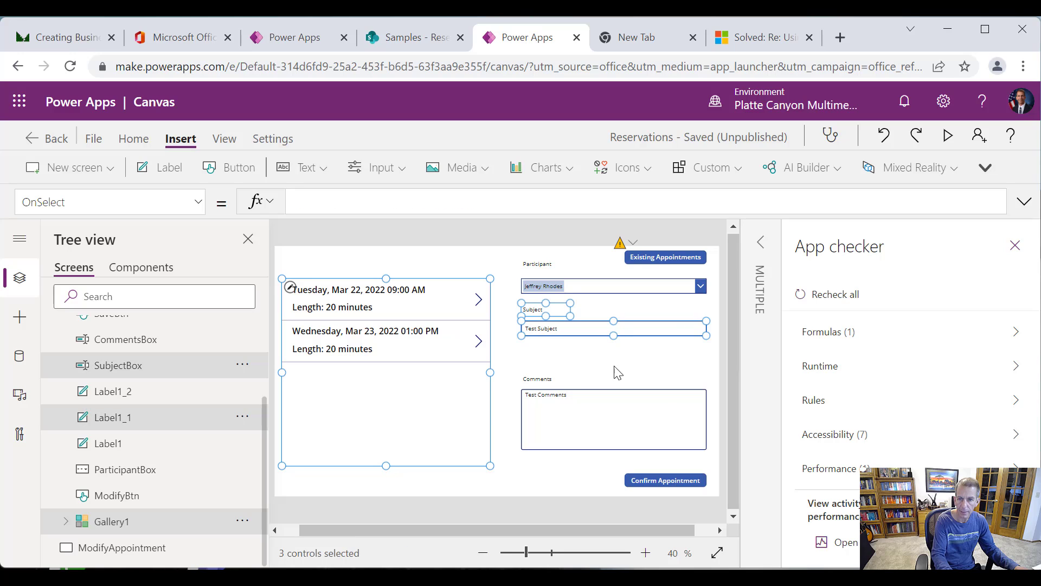
shift+click(548, 381)
shift+click(567, 408)
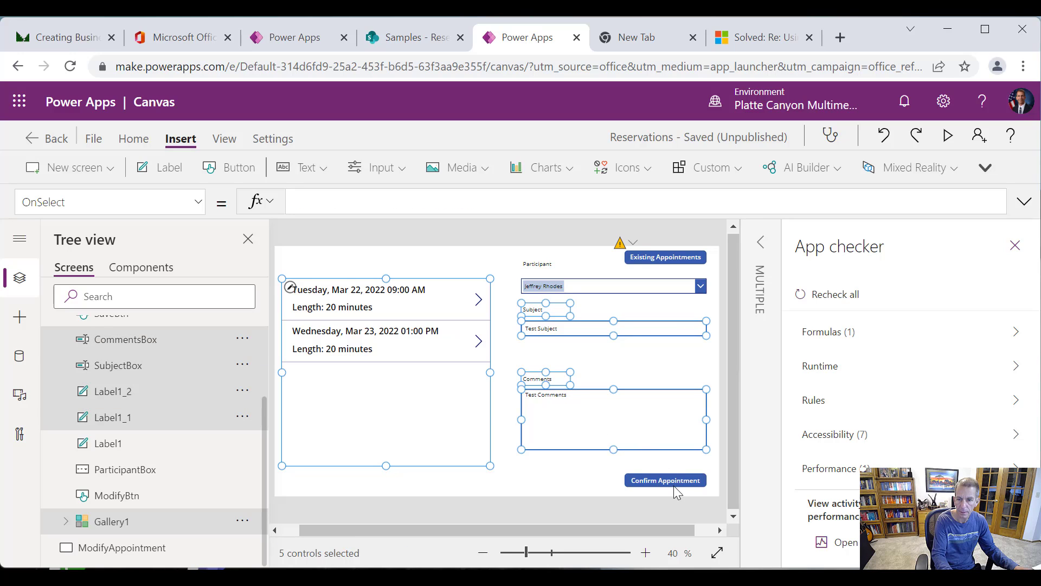
shift+click(671, 479)
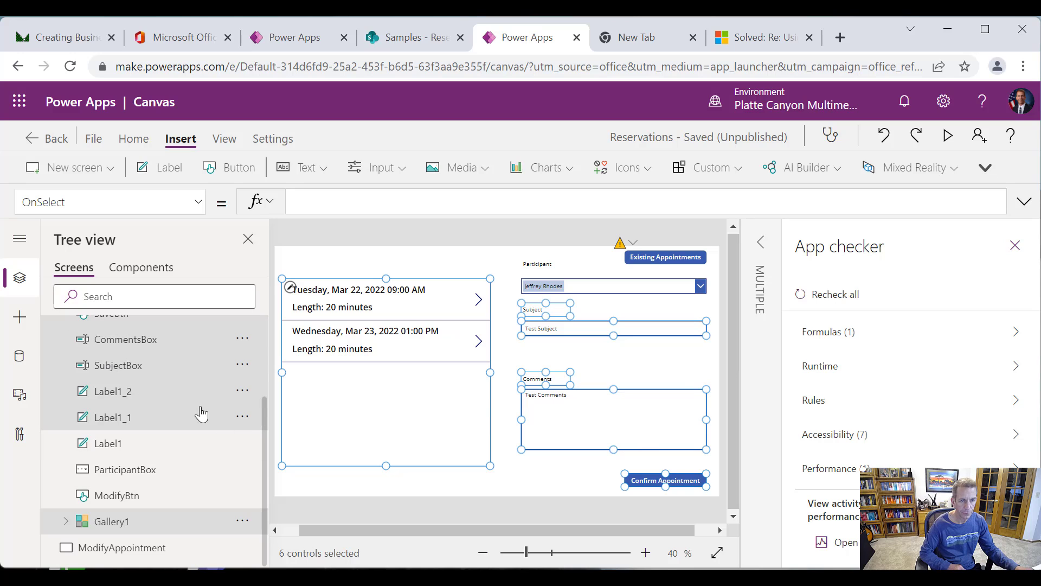
click(149, 548)
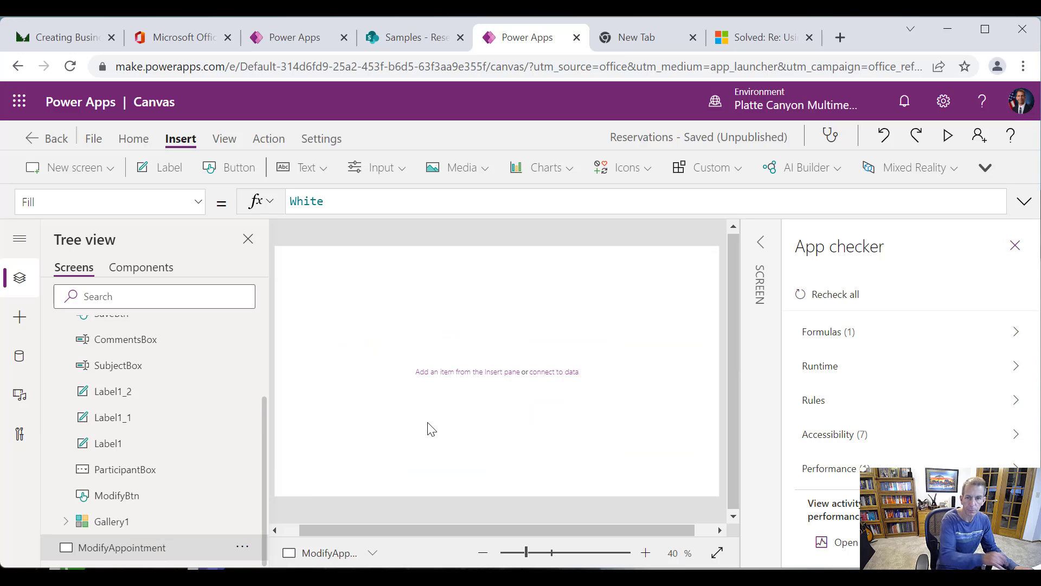
key(ctrl+a)
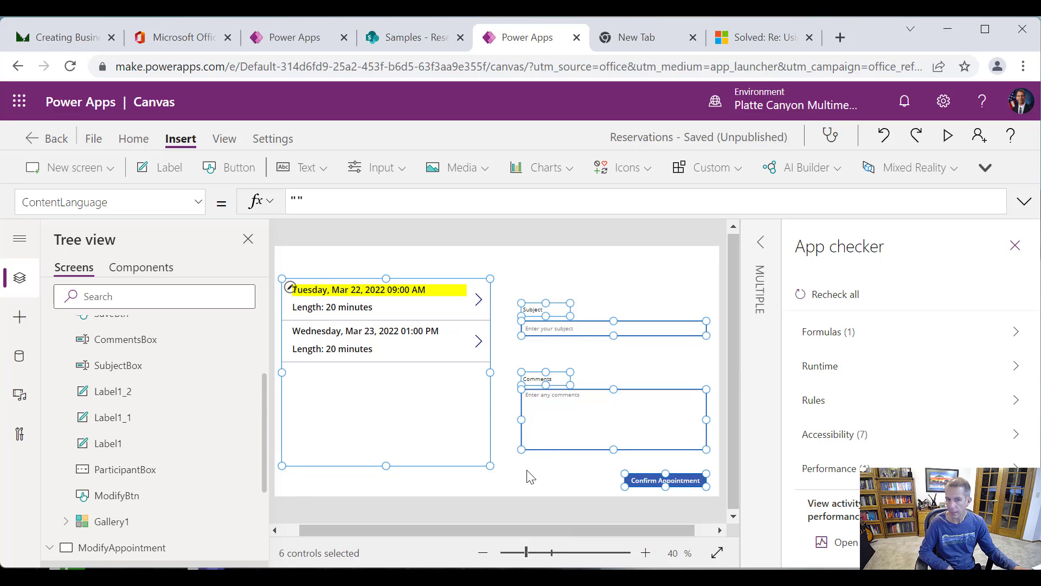
Rename the copied gallery on the ModifyAppointment screen as ExistingAptsGallery.
scroll(230, 485, down, 3)
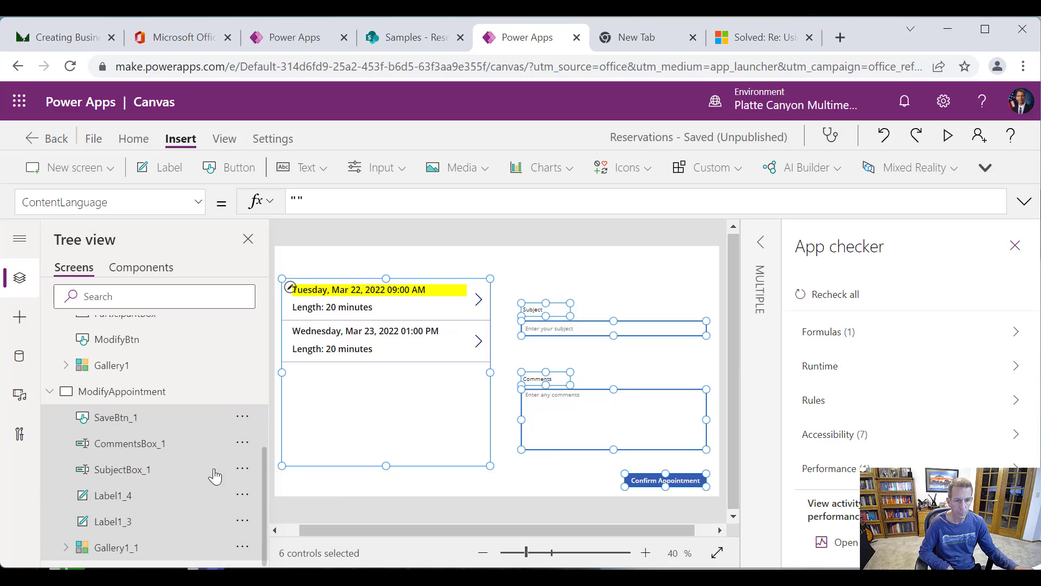
click(196, 551)
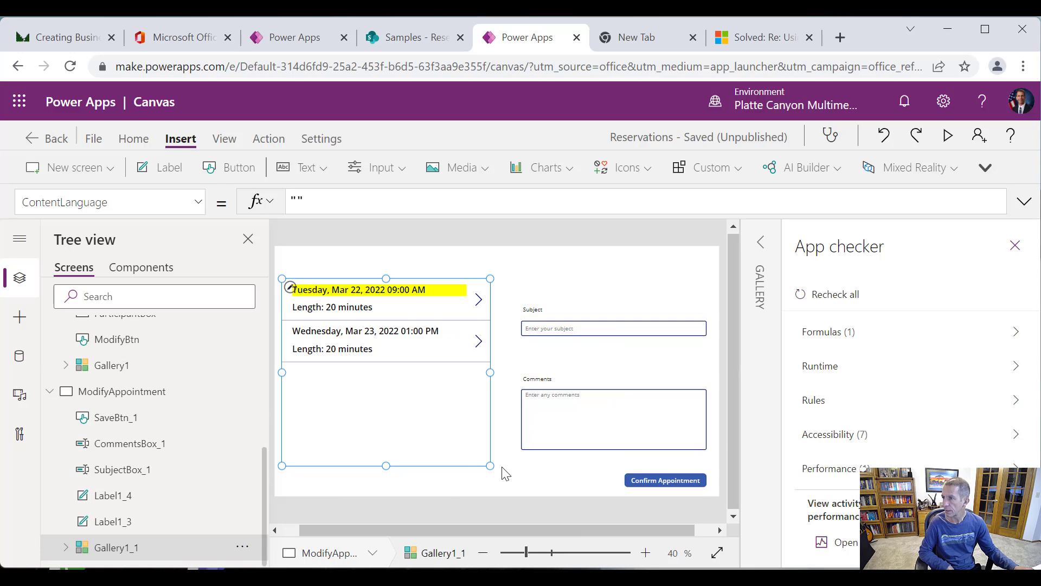
click(242, 553)
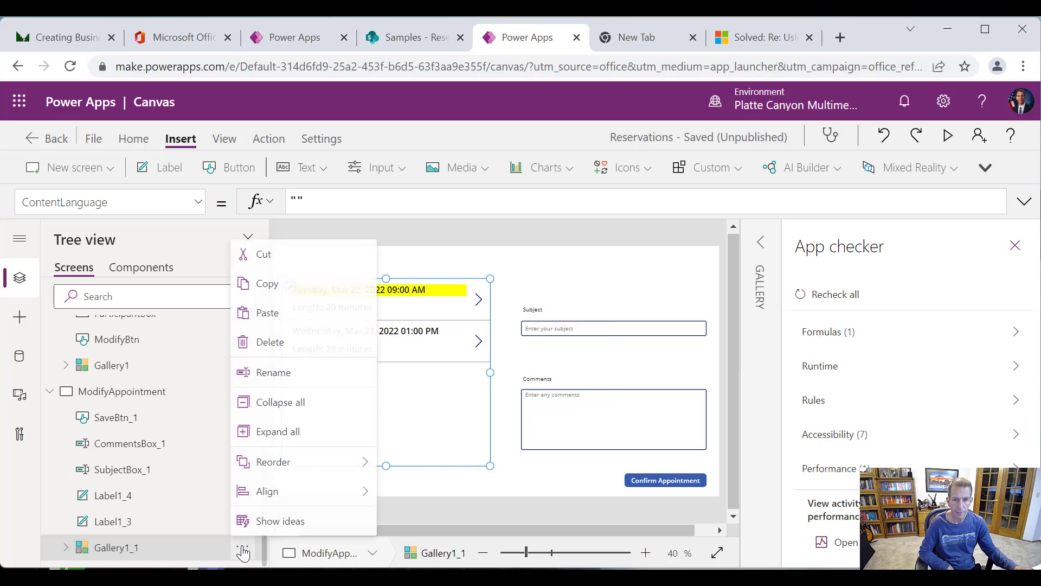
click(288, 370)
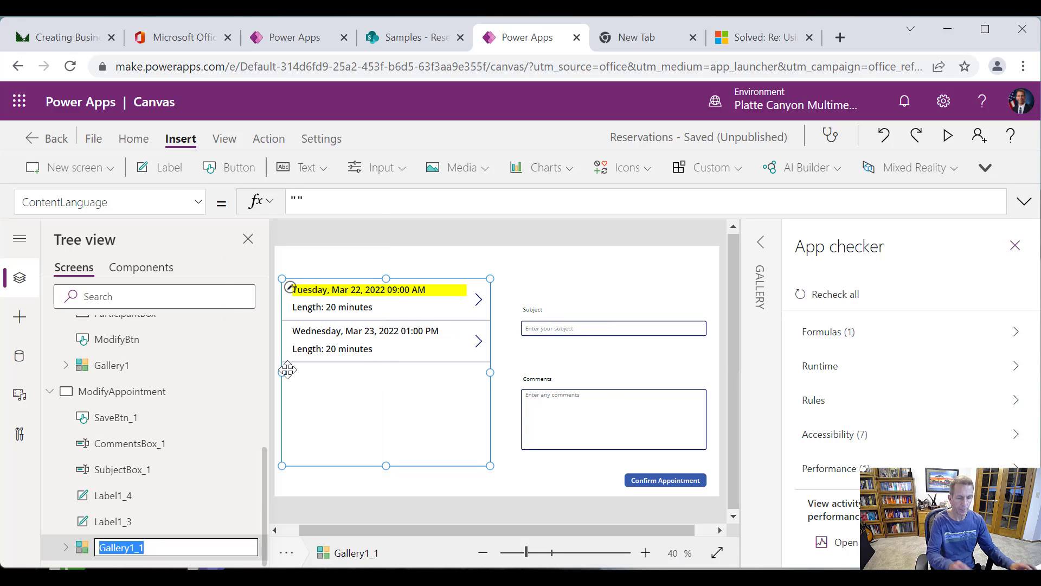
text(ExistingApts)
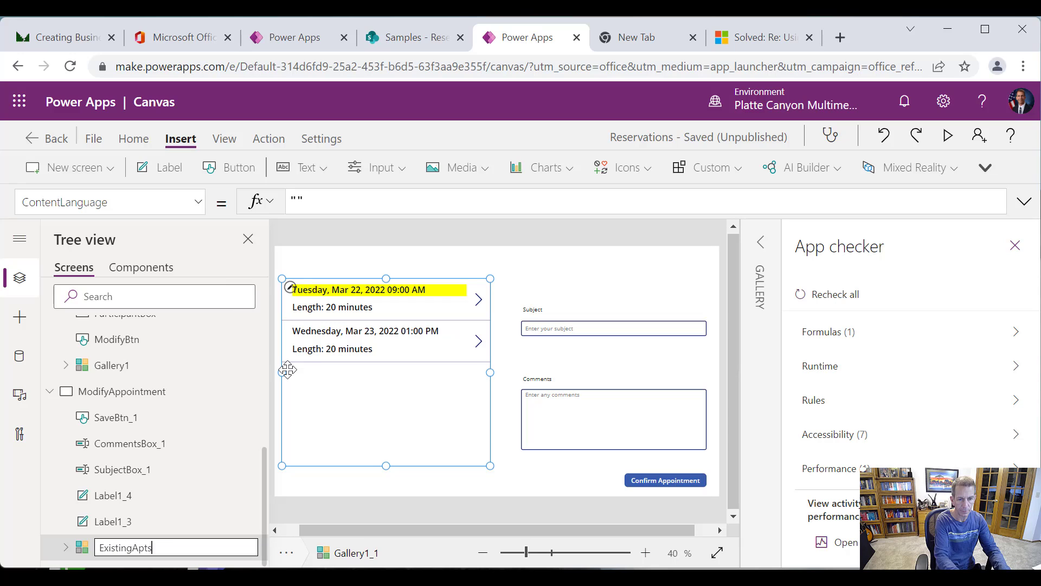
text(Gallery)
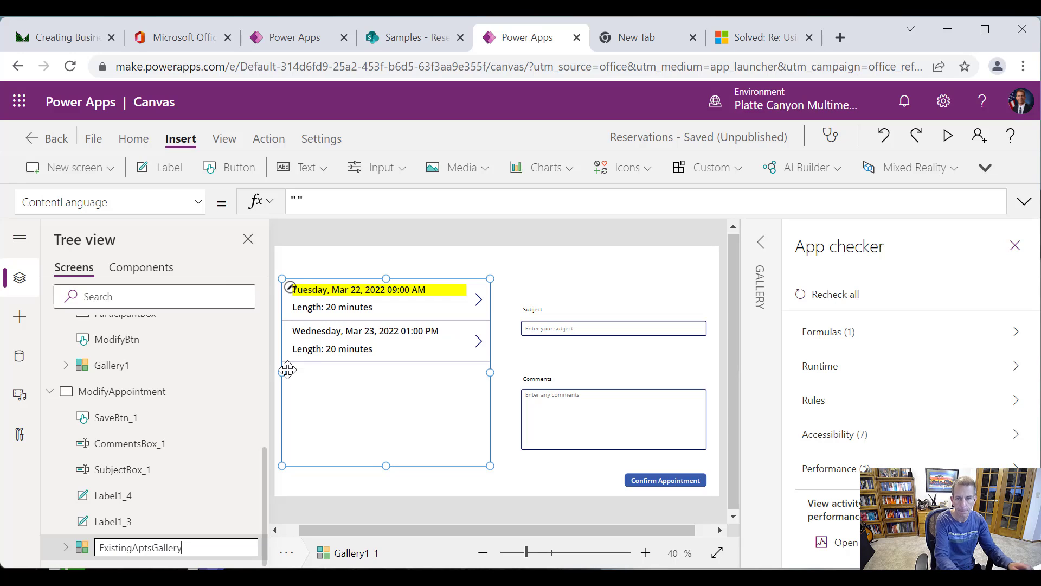
key(Return)
Change the Text property of the copied Confirm Appointment button on the ModifyAppointment screen to "Update Appointment".
click(665, 480)
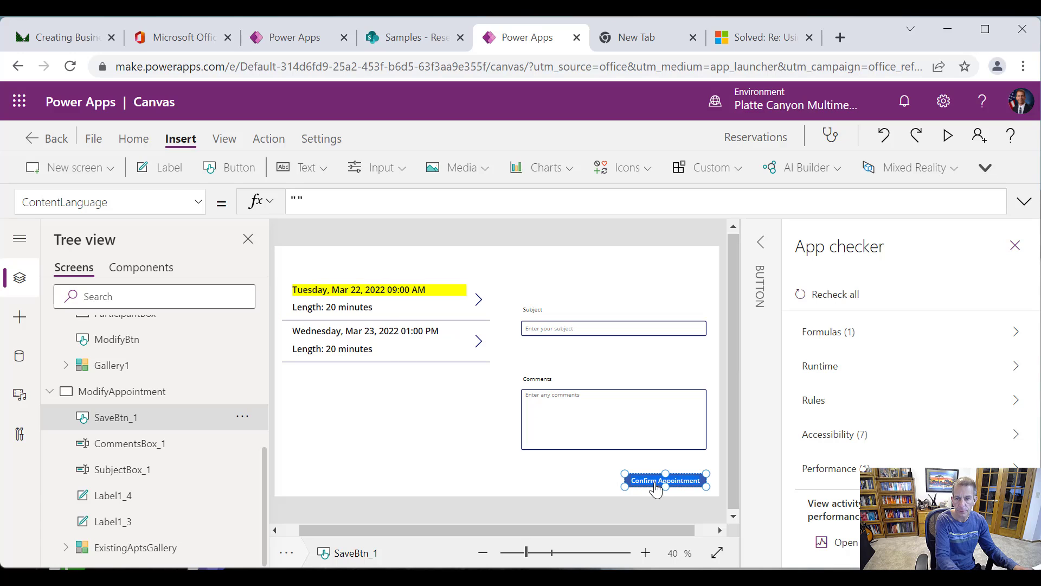
click(196, 202)
scroll(202, 476, down, 2)
scroll(108, 451, down, 5)
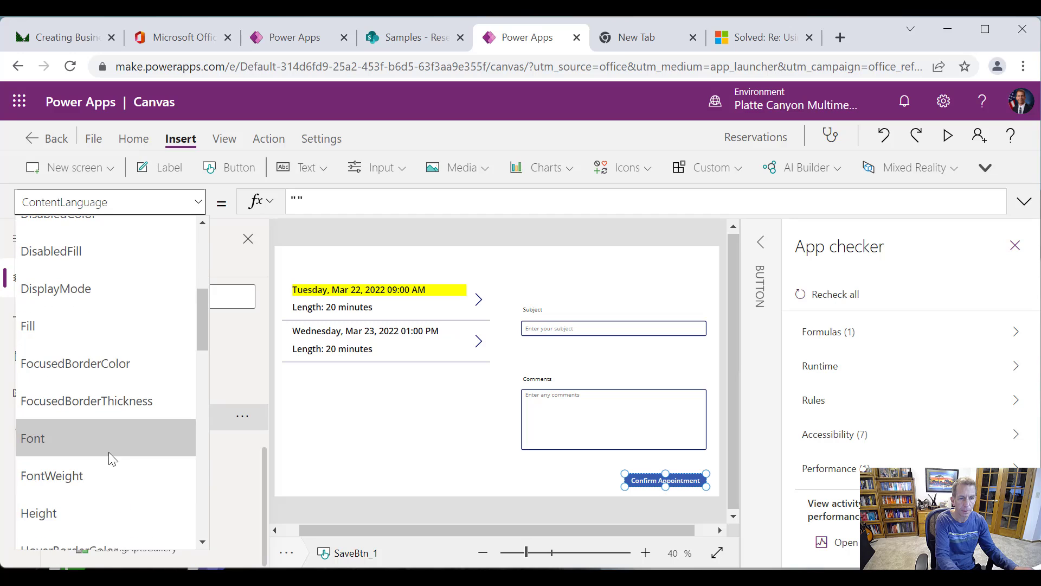
scroll(110, 483, down, 5)
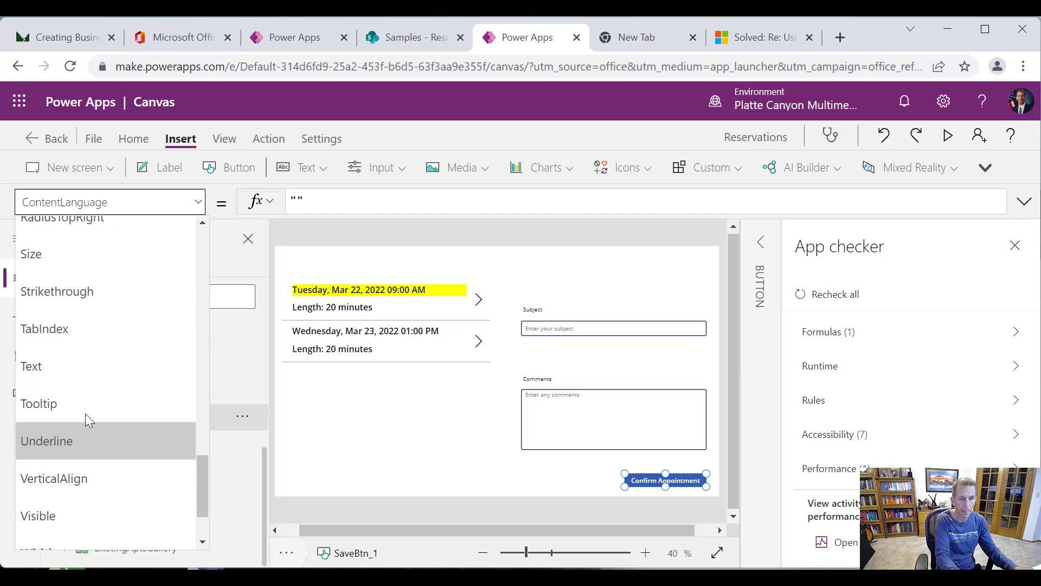
click(63, 376)
double_click(328, 202)
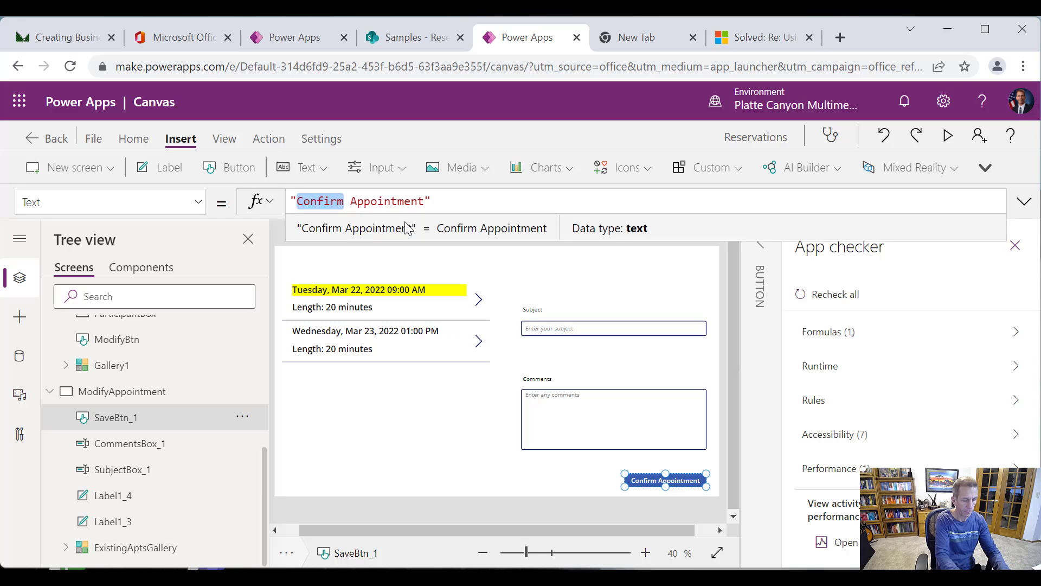
text(Update)
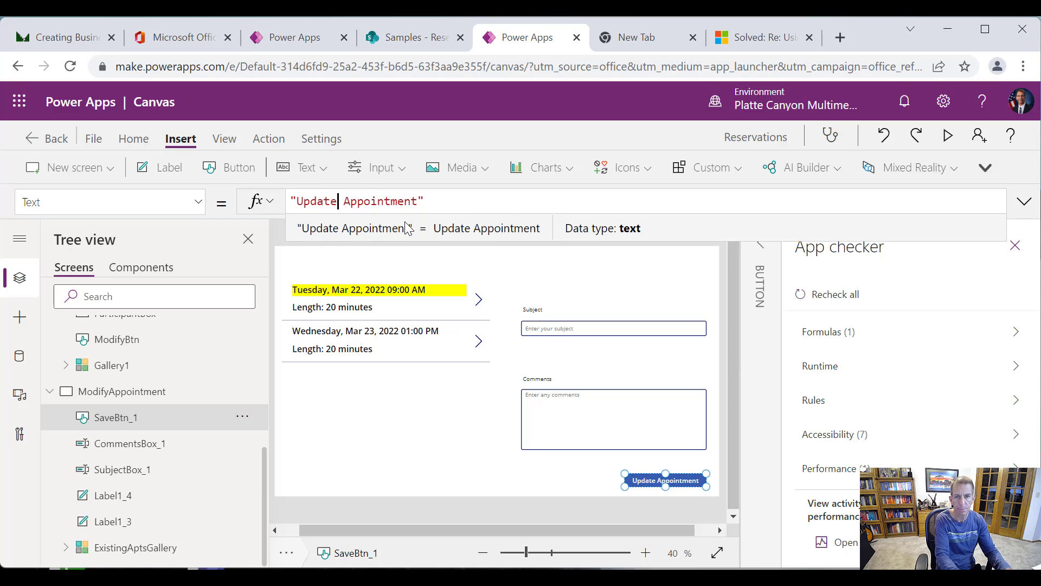
click(504, 478)
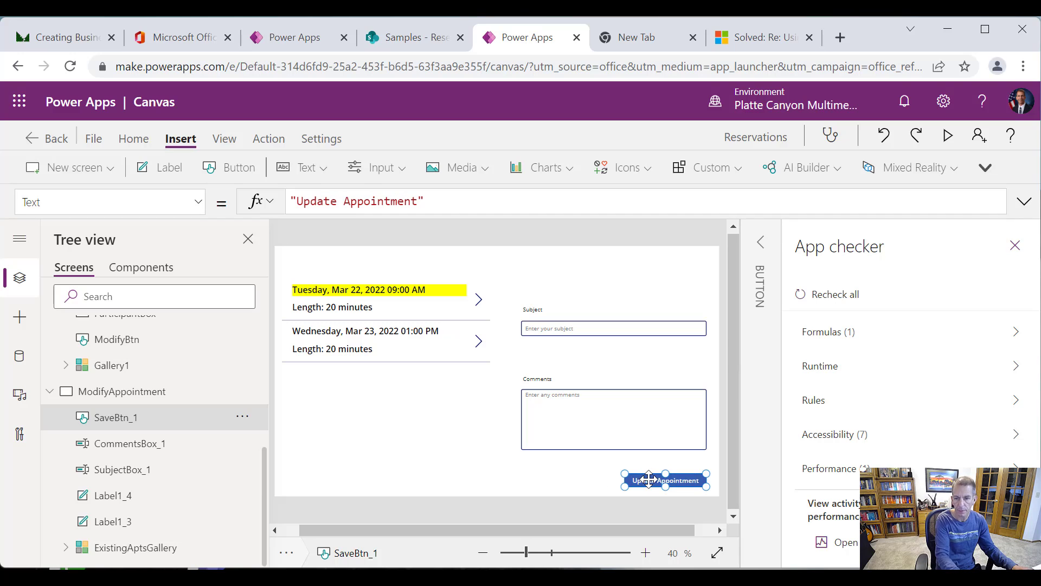
Duplicate the Update Appointment button and place the copy beside the original, on its left side and level with it.
key(ctrl+c)
key(ctrl+v)
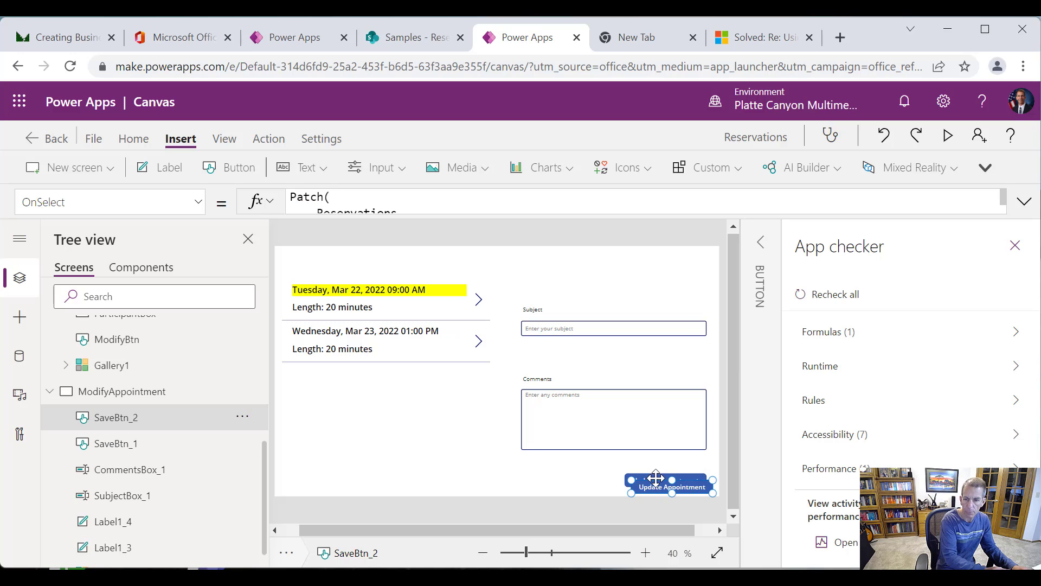
drag(655, 481, 559, 475)
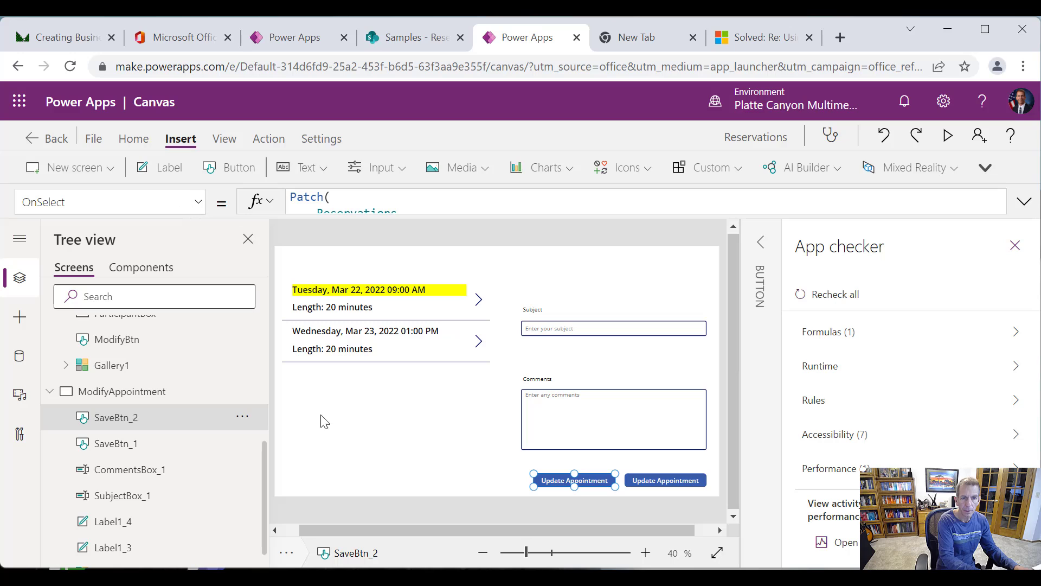
Close the App checker and set the duplicated button's Text property to "Delete Appointment".
click(1010, 243)
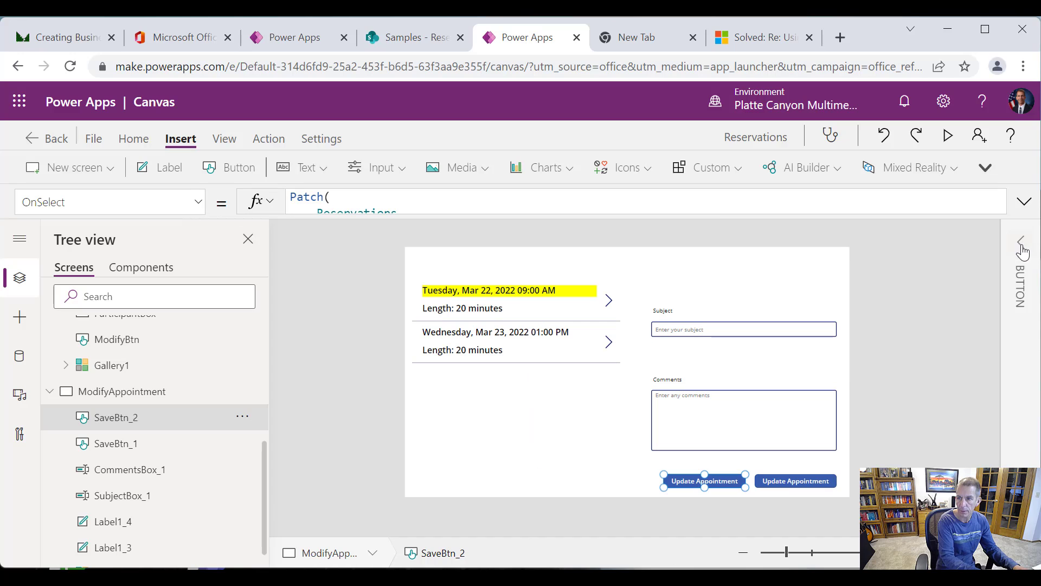
click(198, 202)
scroll(206, 485, down, 10)
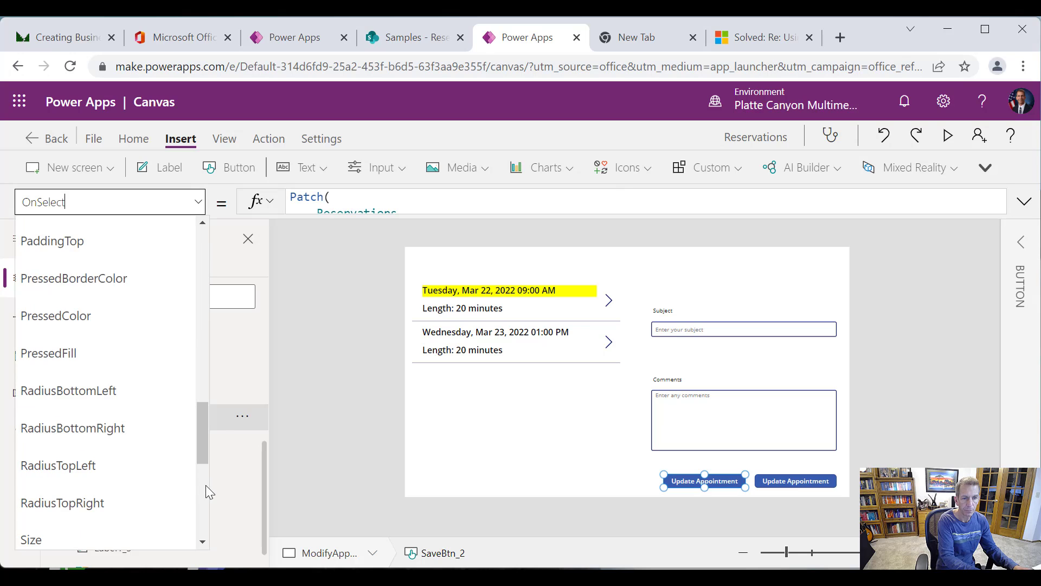
click(40, 360)
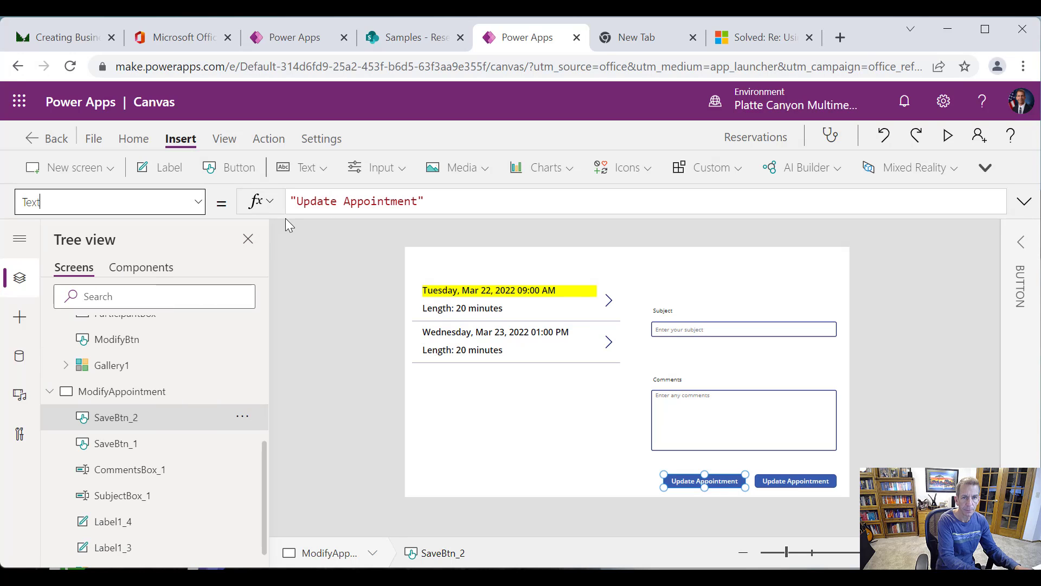
double_click(308, 201)
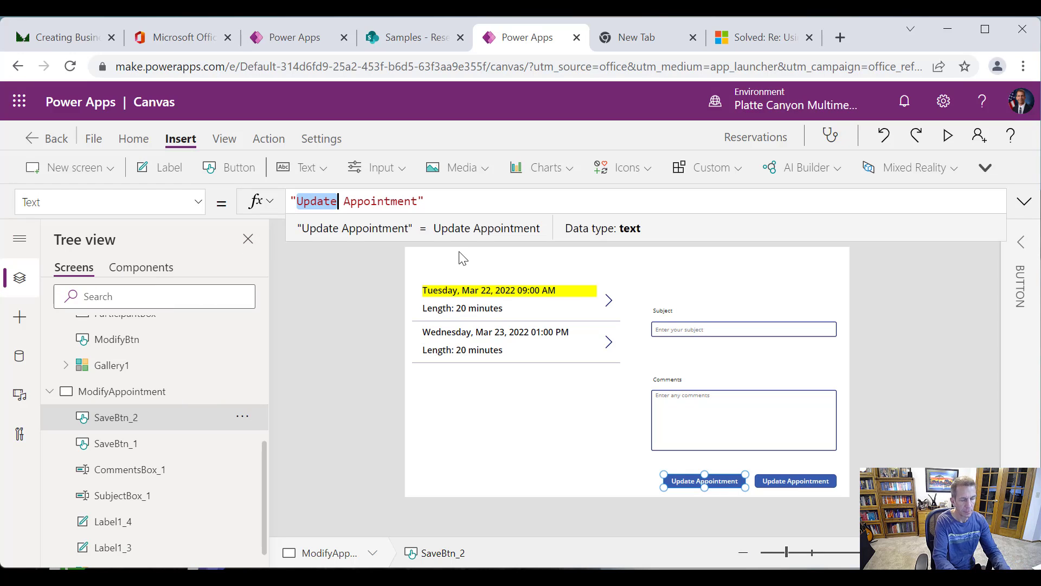
text(Delete)
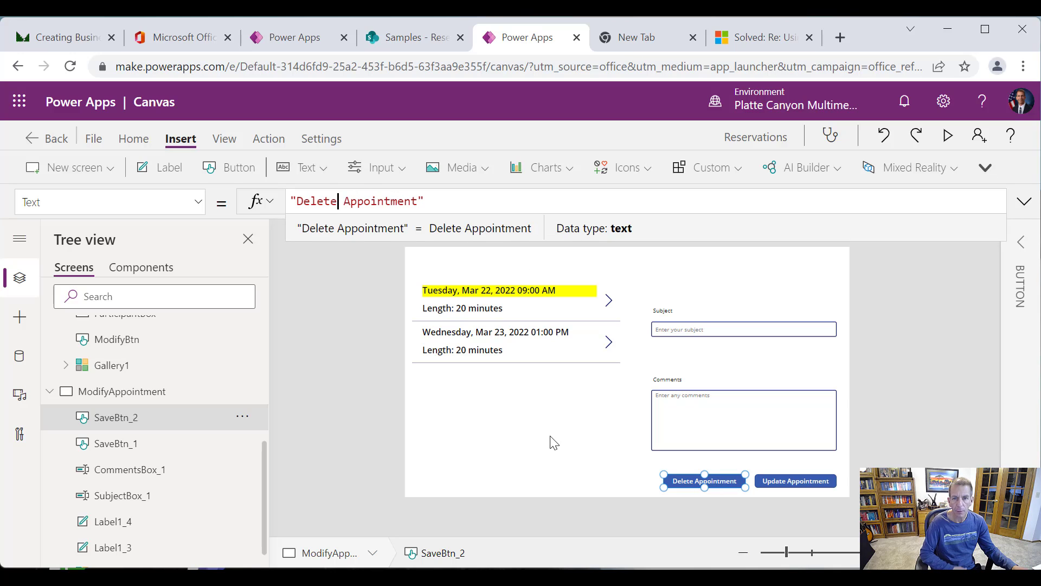
Replace Status.Value = "Available" in ExistingAptsGallery's Items filter with the email and Booked status condition stored in Notepad.
click(540, 407)
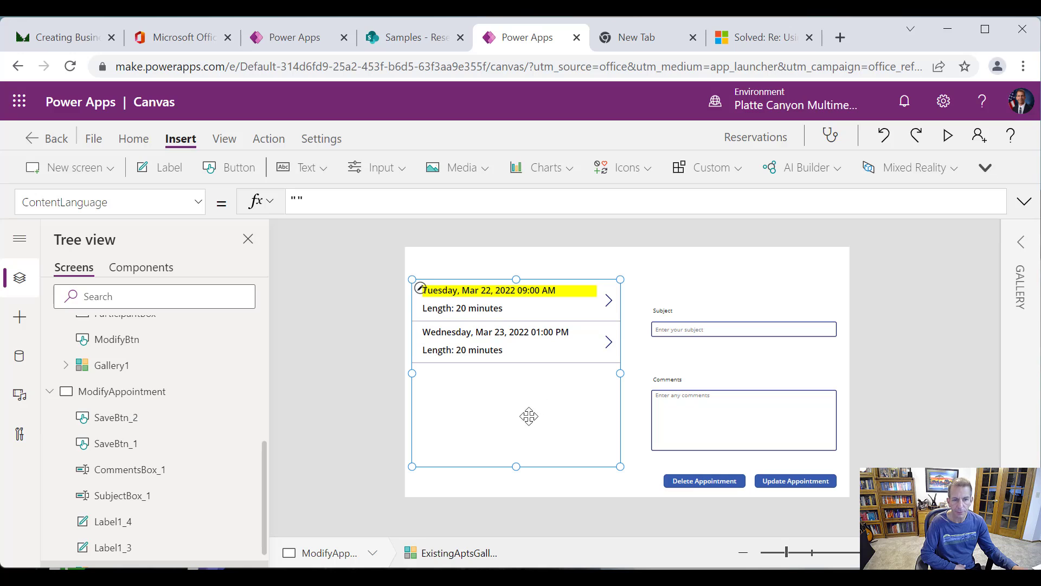
click(196, 202)
drag(197, 284, 191, 368)
click(81, 421)
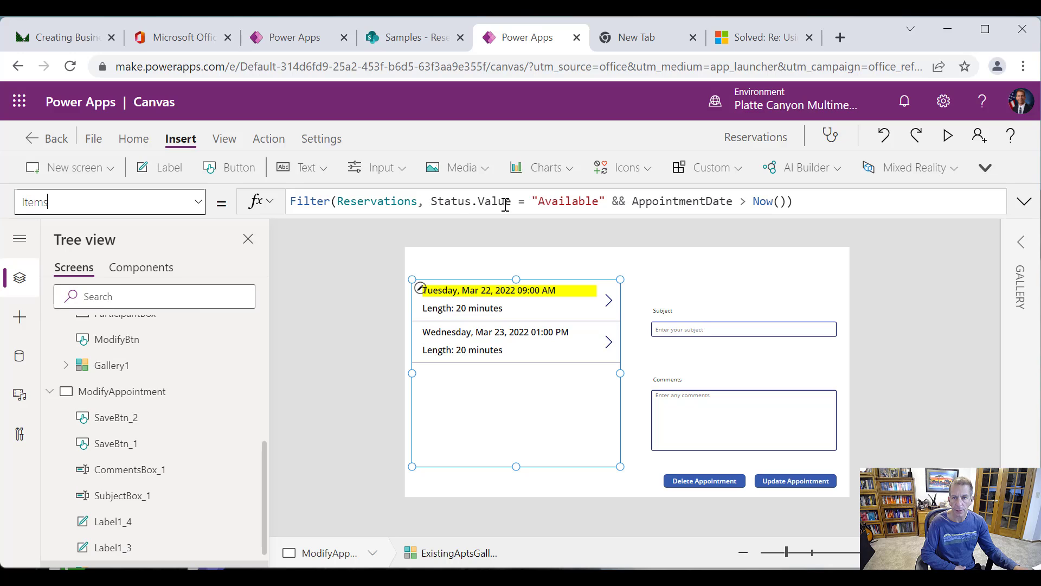
click(433, 201)
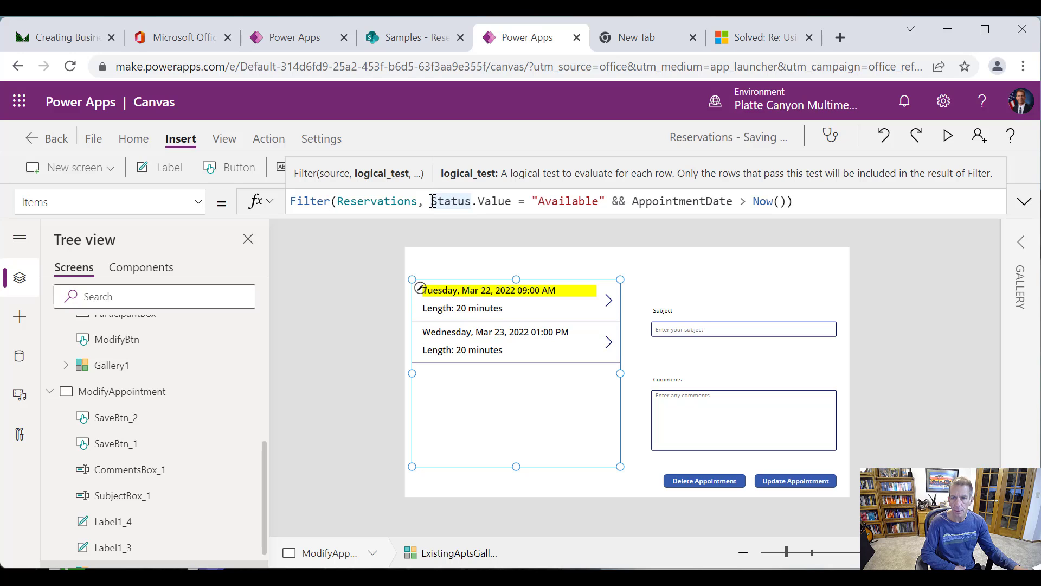
mouse_move(433, 201)
mouse_down()
mouse_move(640, 204)
mouse_move(609, 202)
mouse_up()
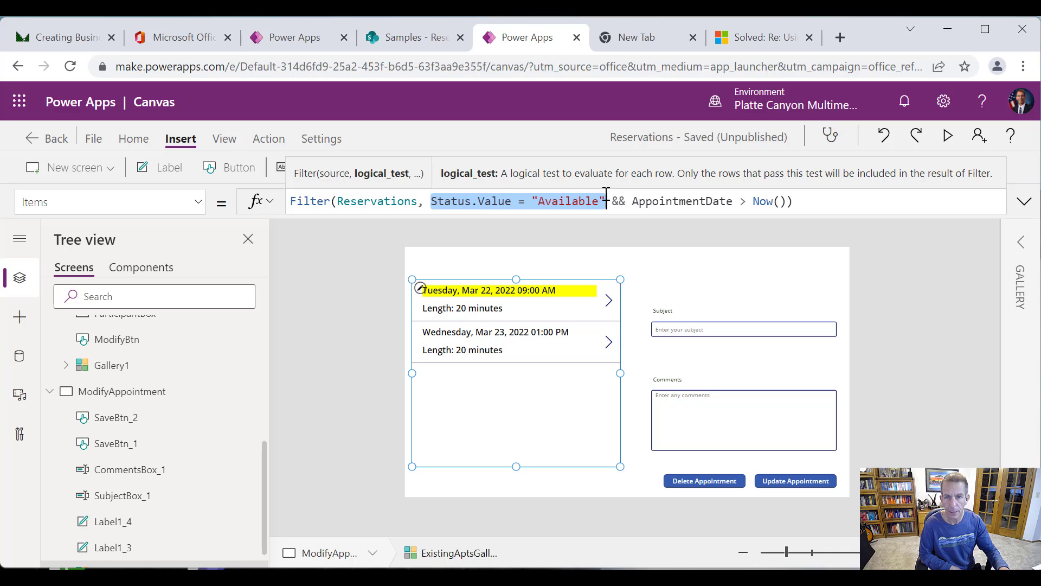
key(alt+Tab)
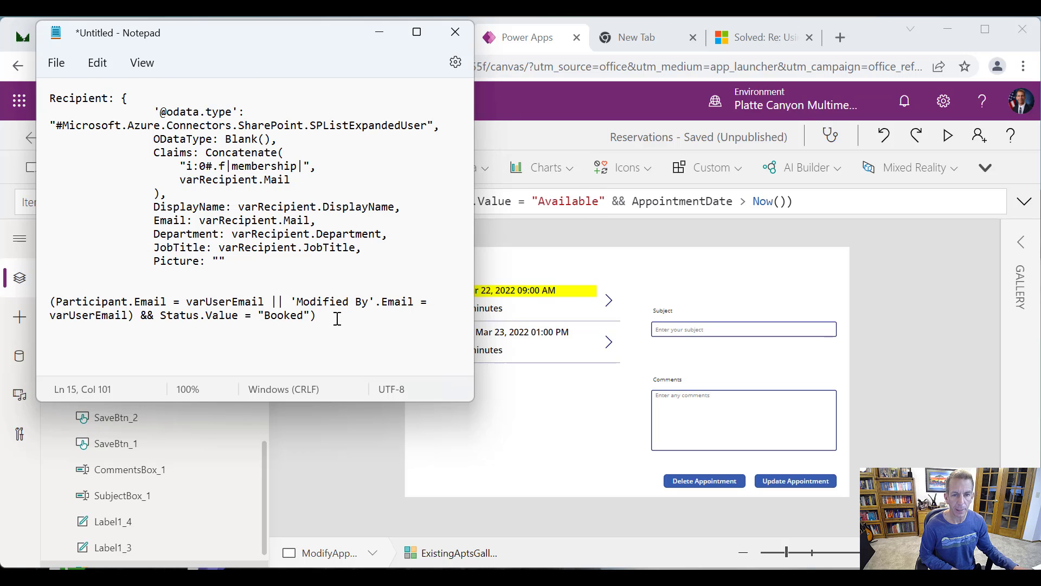
drag(338, 319, 49, 305)
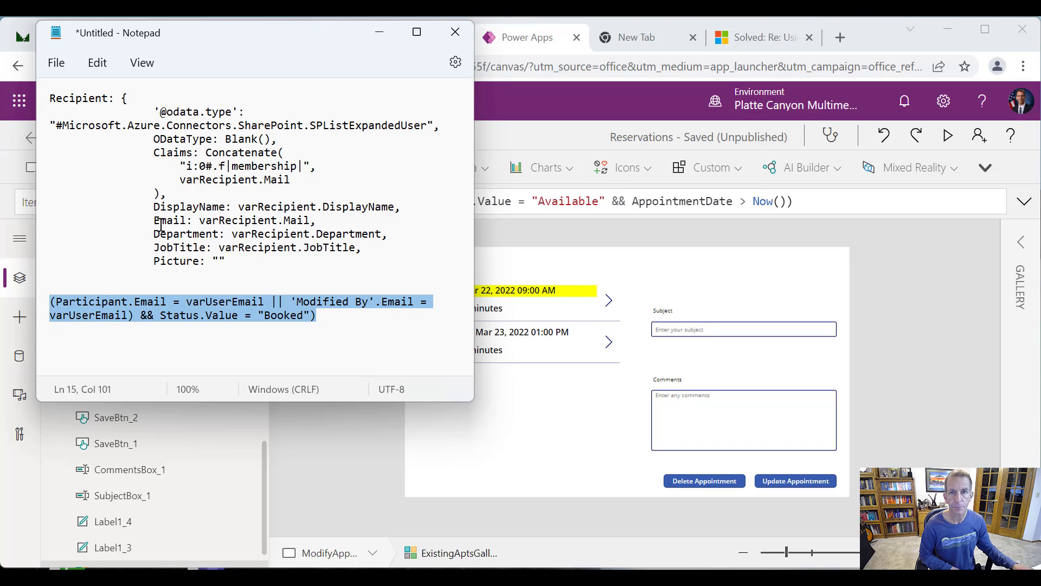
key(alt+Tab)
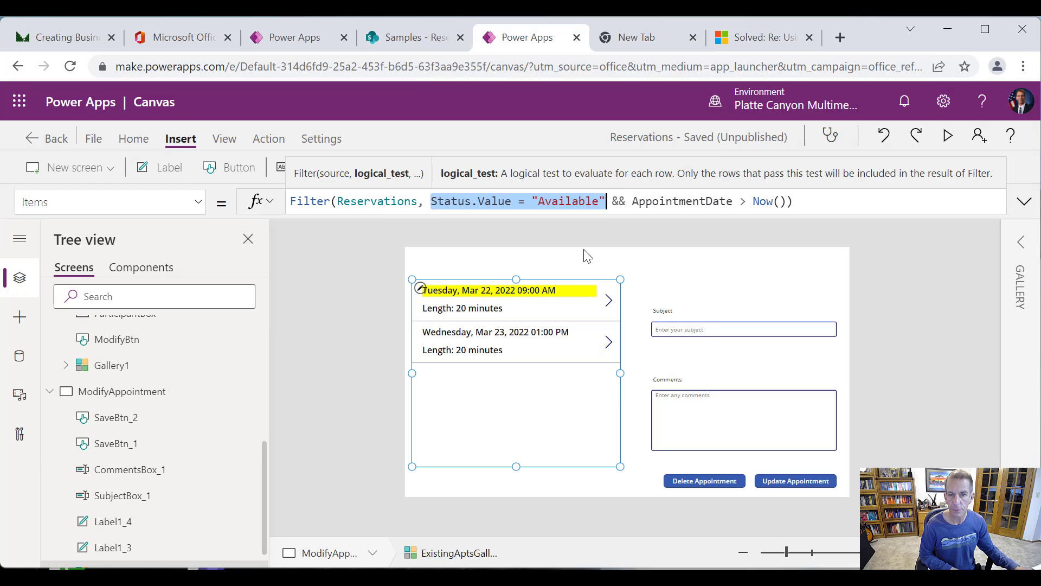
key(ctrl+v)
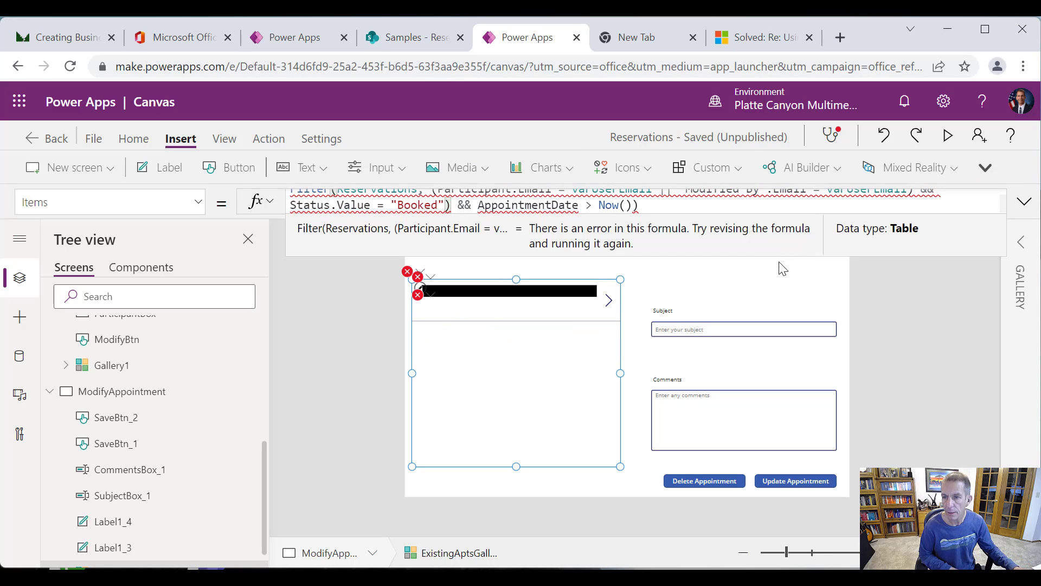
Remove the && AppointmentDate > Now() condition and the surplus closing parenthesis from ExistingAptsGallery's Items filter, and format the formula.
drag(771, 253, 790, 329)
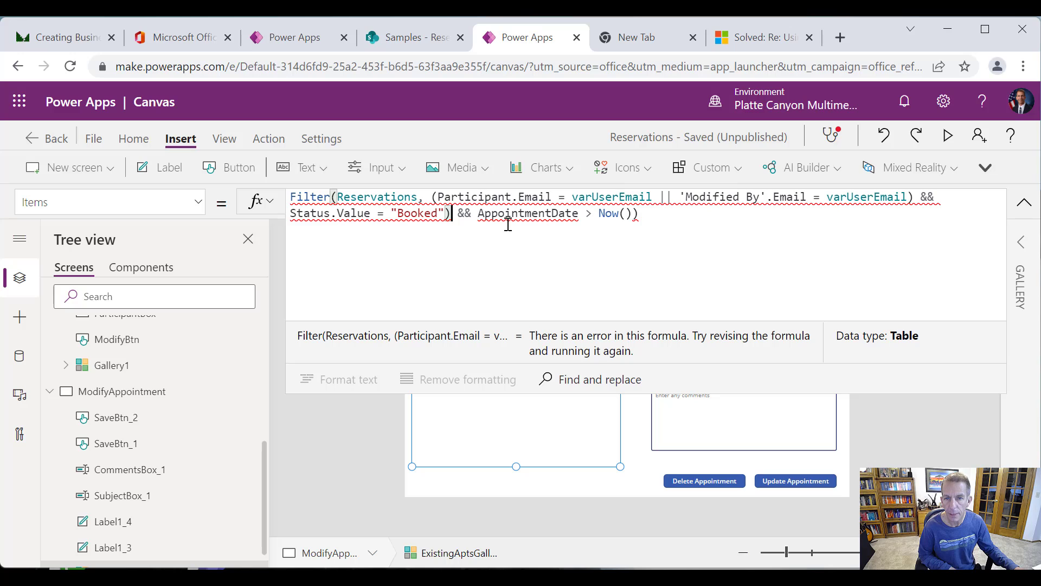
drag(457, 214, 627, 213)
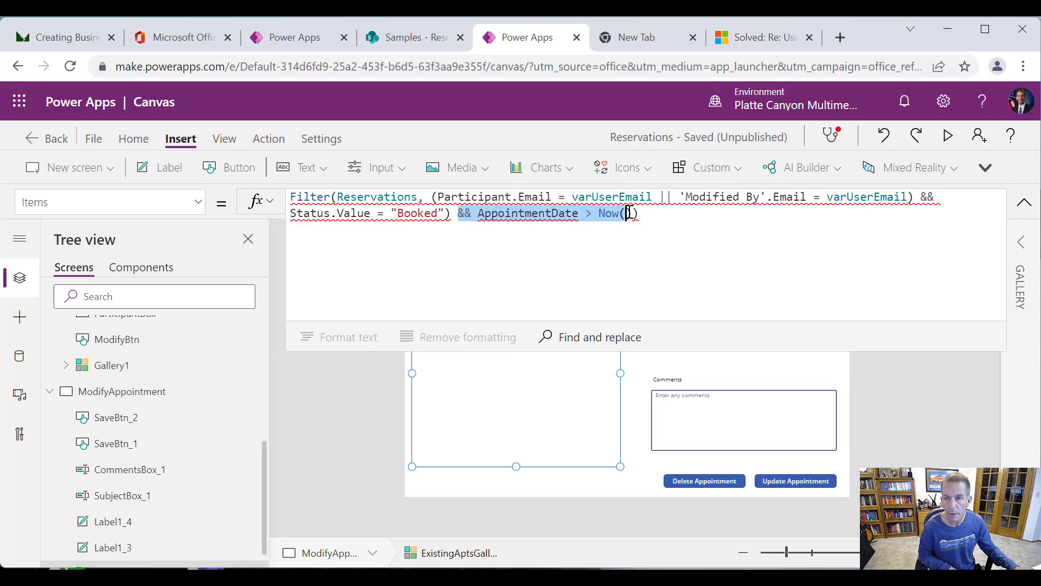
key(Delete)
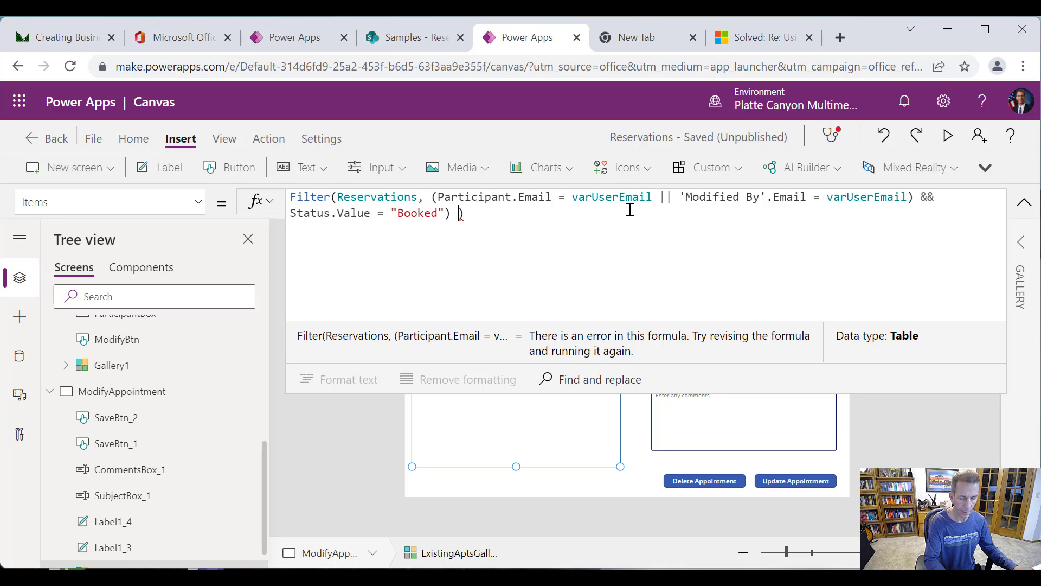
key(BackSpace)
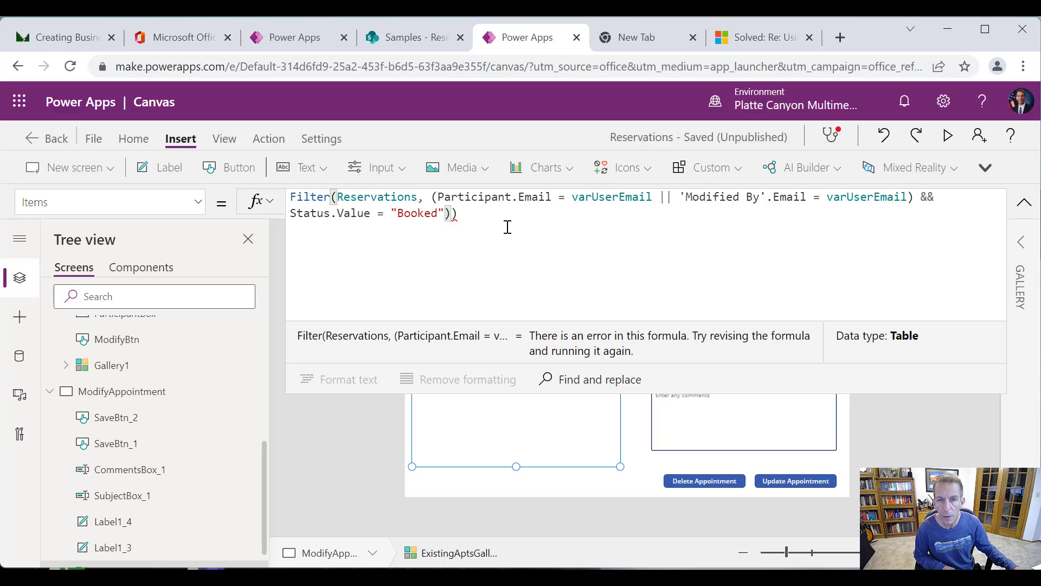
key(BackSpace)
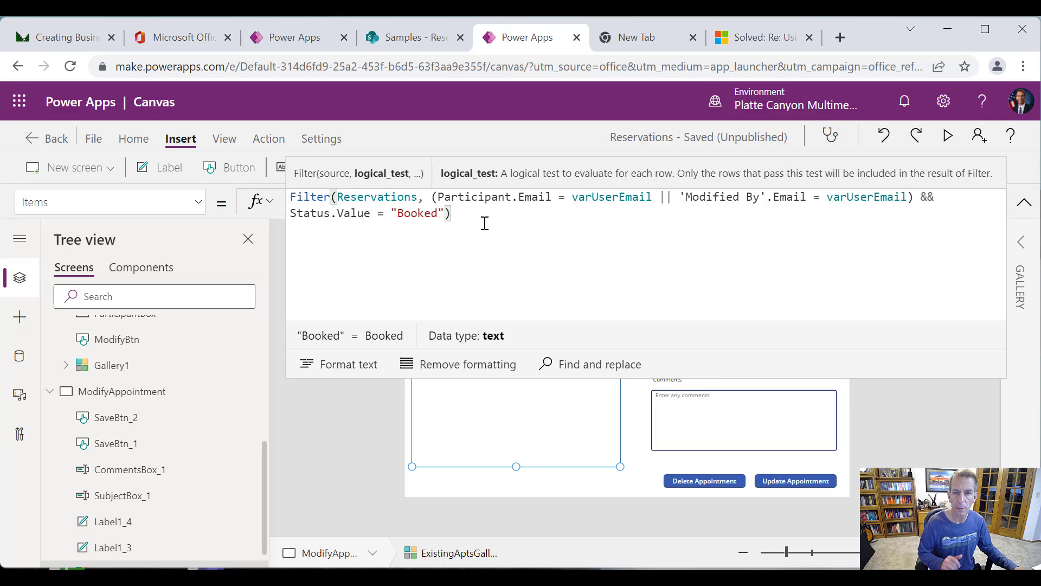
click(363, 371)
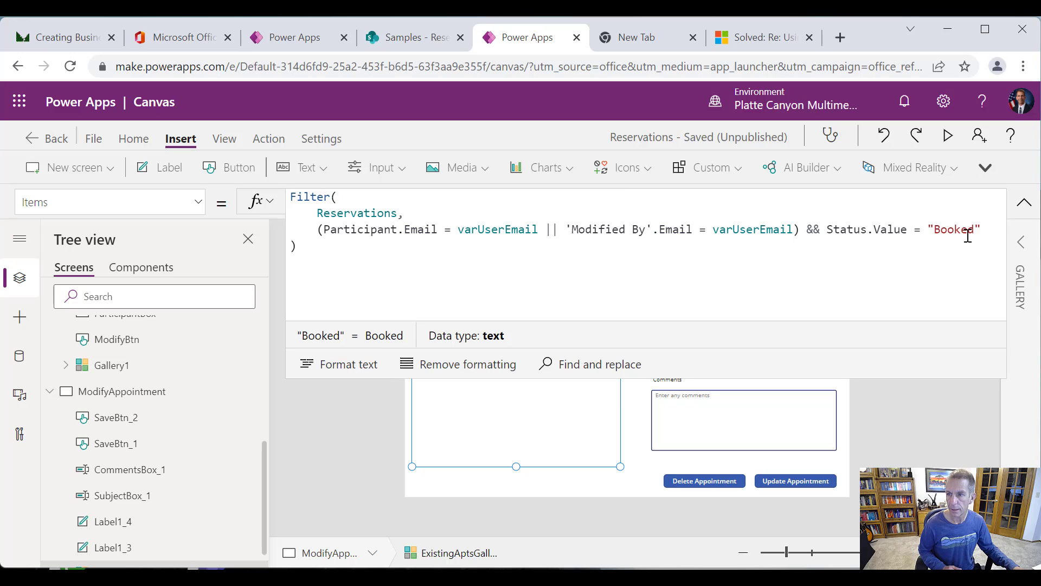
Add && AppointmentDate > Now() after Status.Value = "Booked" inside the gallery's Items filter, format the formula and collapse the formula editor.
click(989, 229)
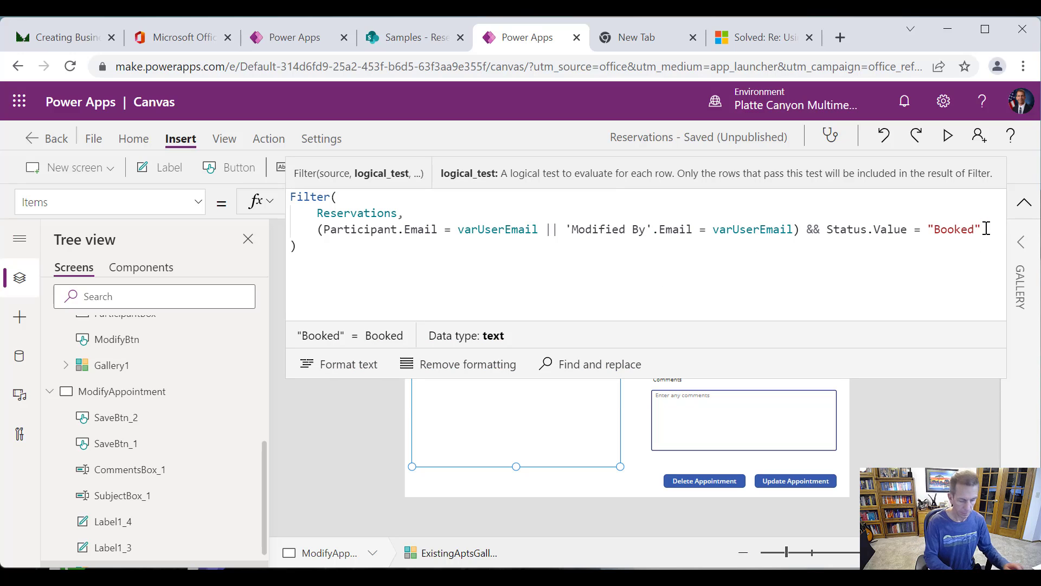
text(&& AppointmentDate > Now())
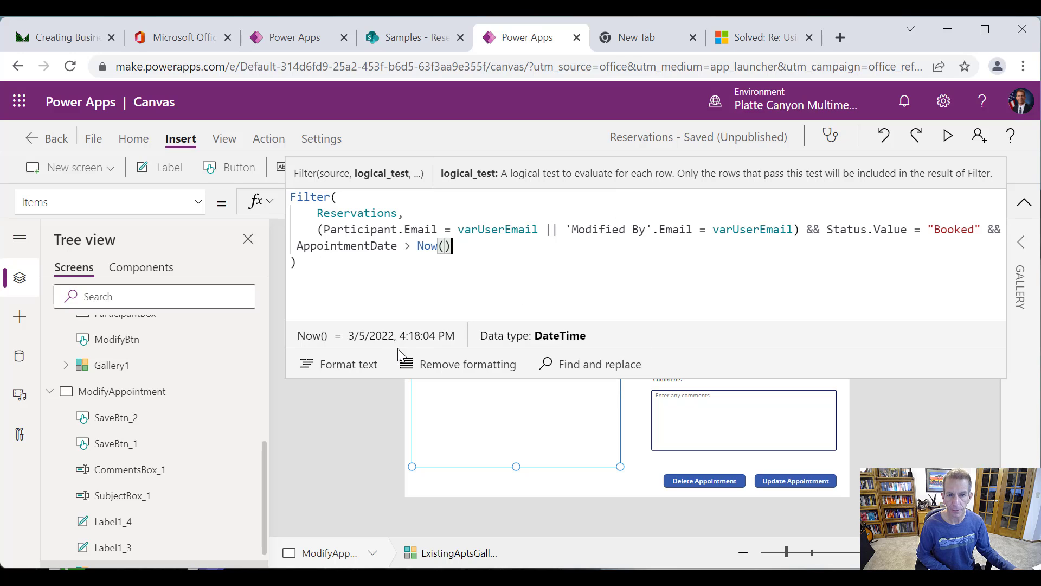
click(332, 371)
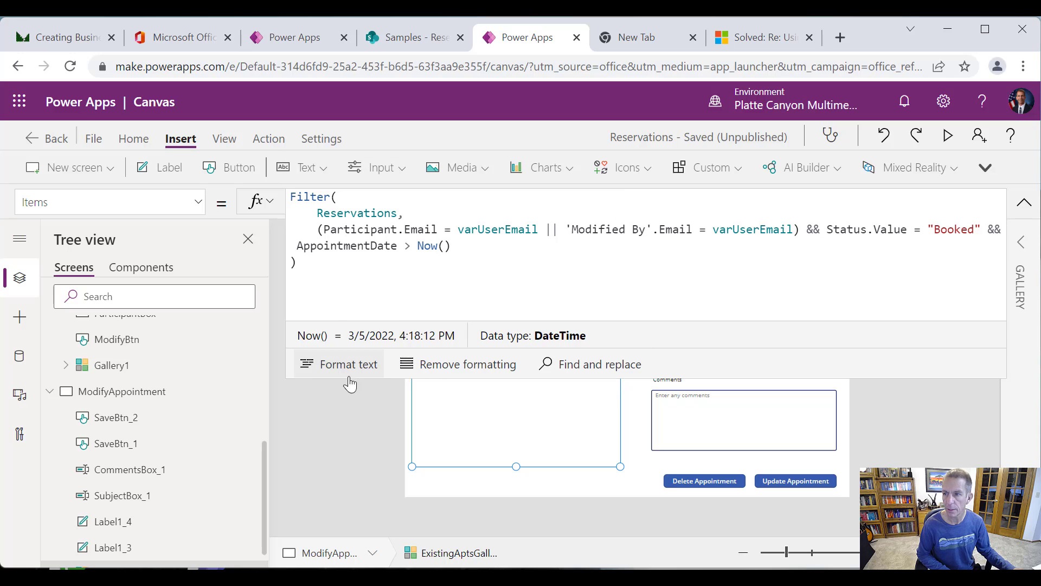
drag(553, 376, 554, 207)
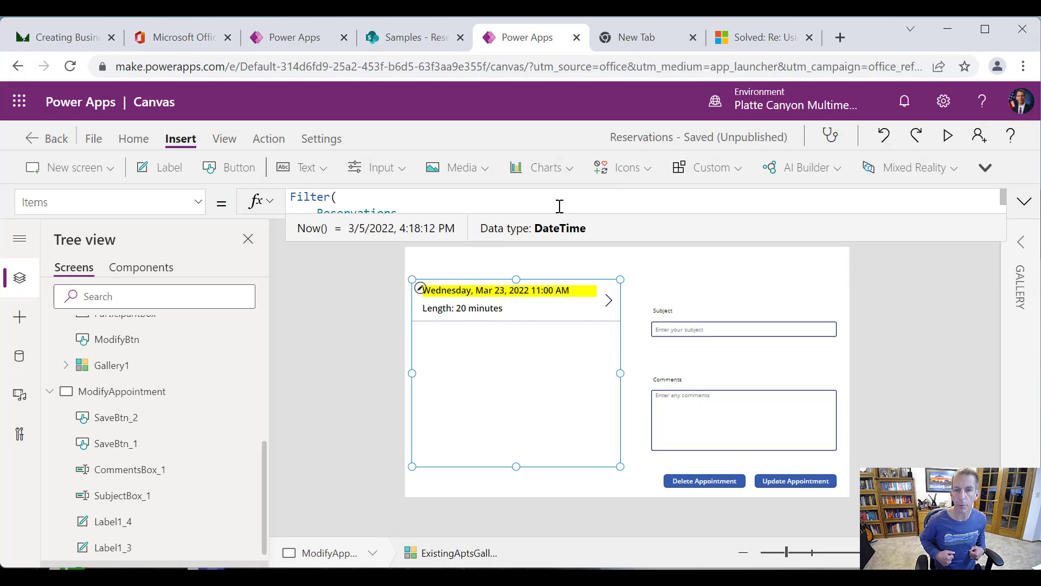
Open the Default property of the Subject text box on the ModifyAppointment screen for editing.
click(688, 329)
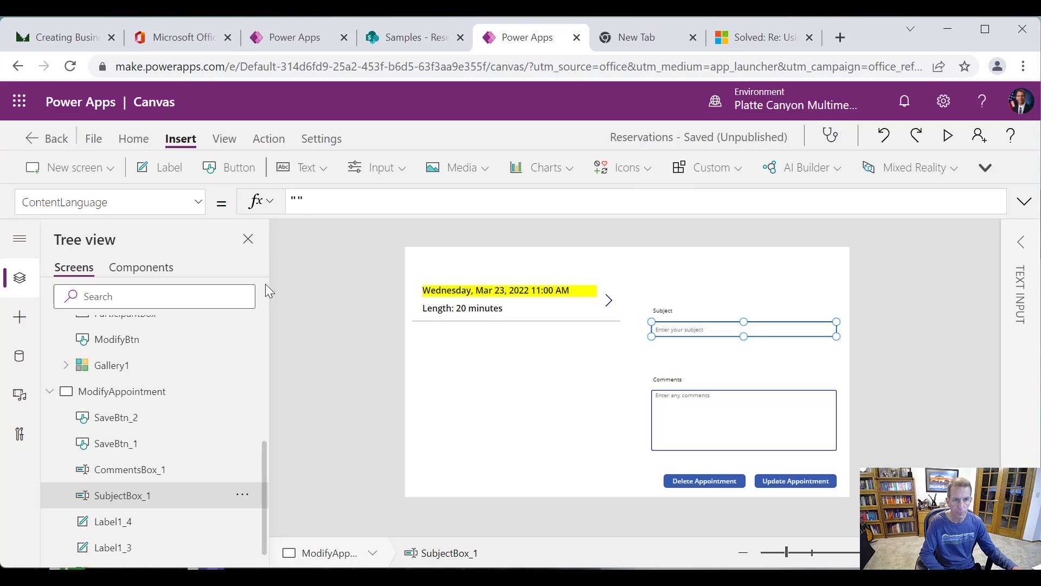
click(197, 203)
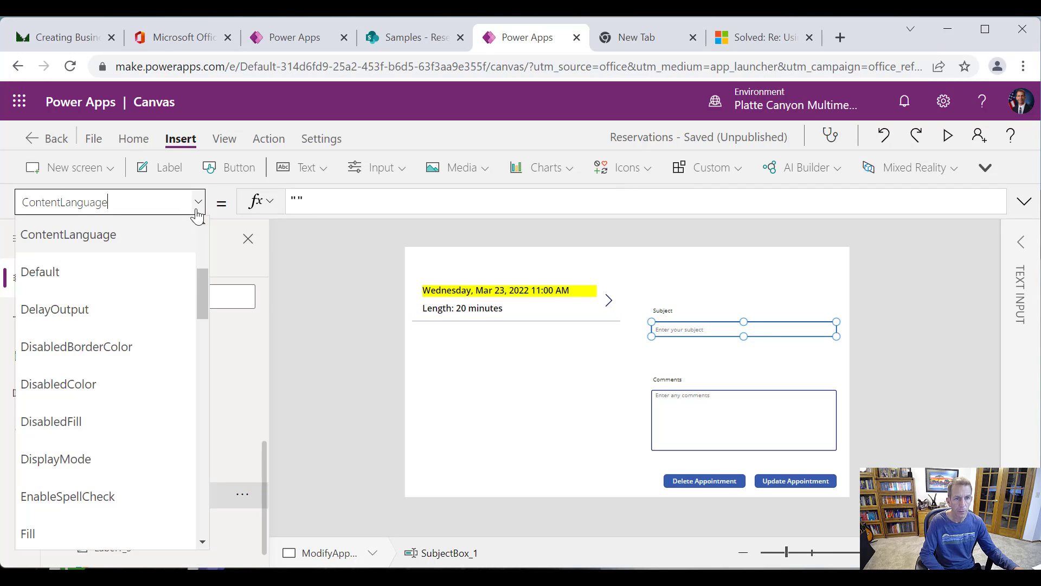
click(75, 287)
click(353, 200)
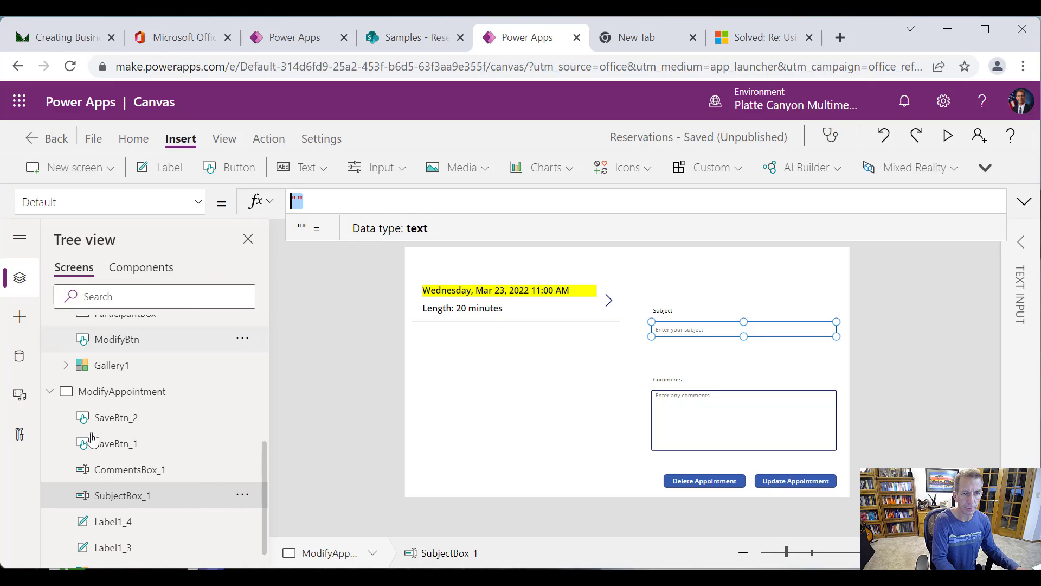
Rename the variable in ExistingAptsGallery's OnSelect formula to varSelectedModifiedApt.
scroll(262, 476, down, 1)
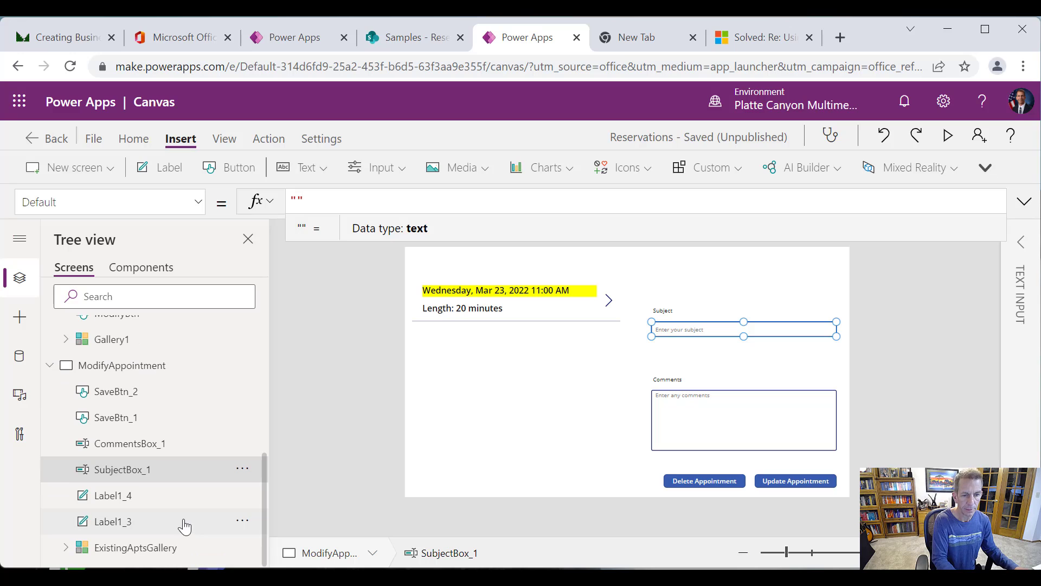
click(185, 547)
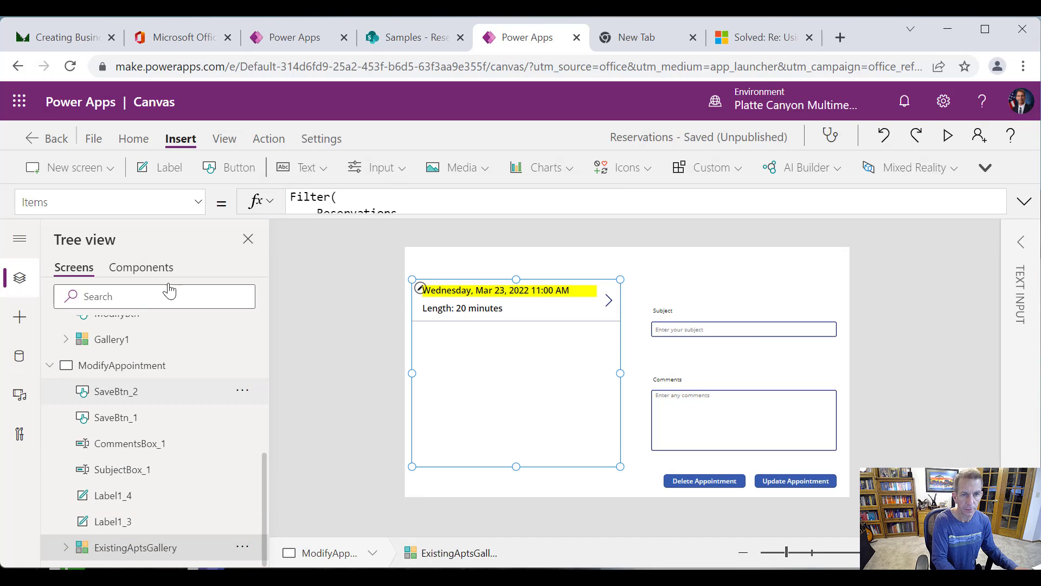
click(198, 207)
scroll(202, 457, down, 5)
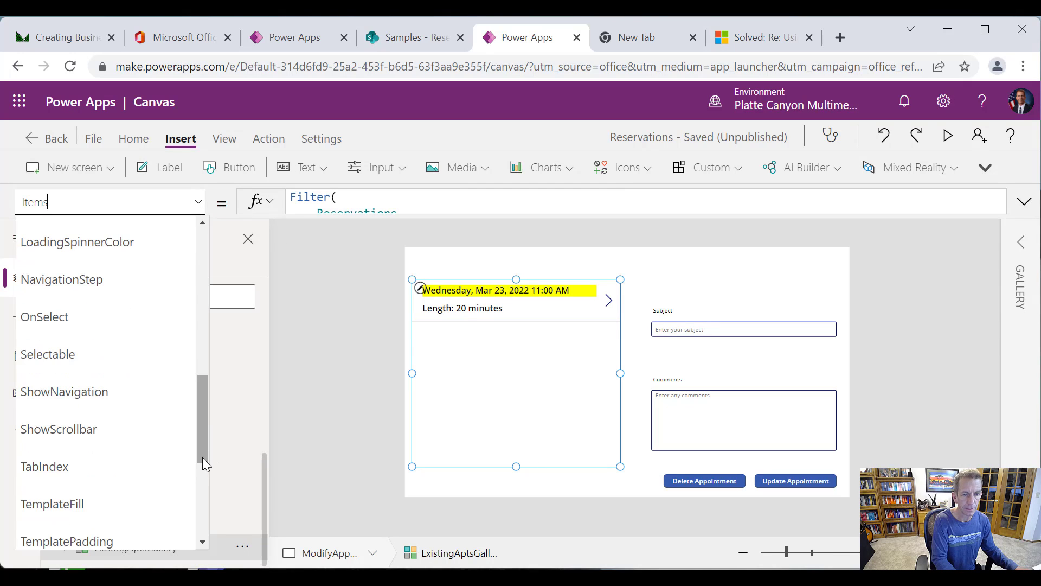
click(85, 325)
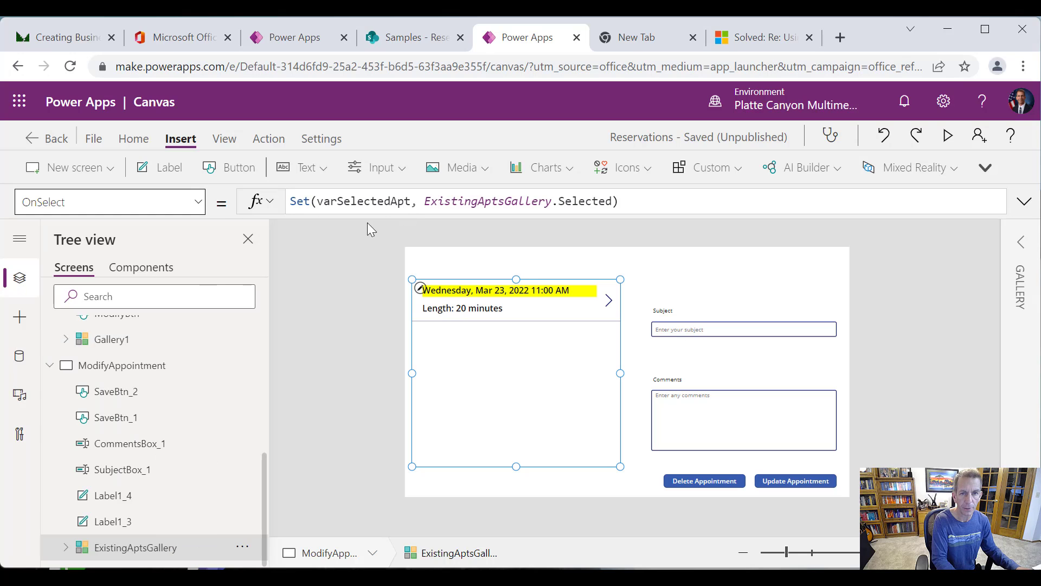
click(398, 201)
text(Modif)
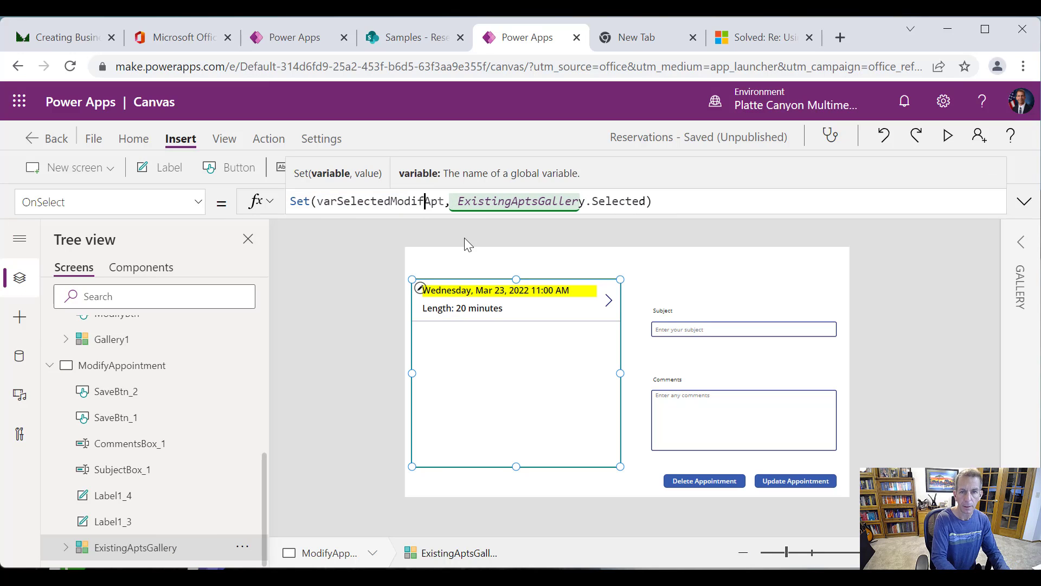
text(ied)
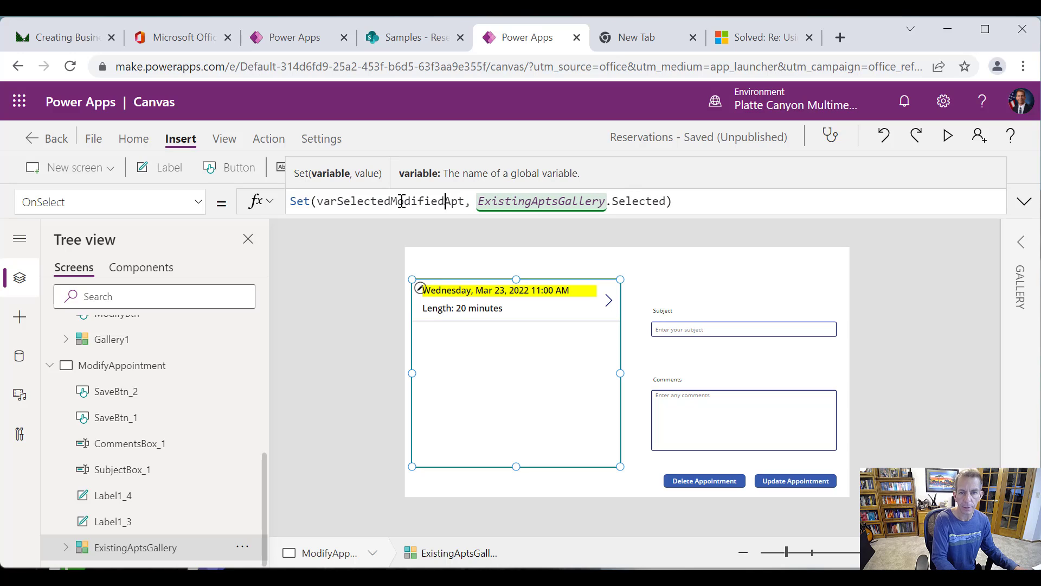
Copy the variable name varSelectedModifiedApt and set SubjectBox_1's Default property to varSelectedModifiedApt.Subject.
double_click(402, 201)
key(ctrl+c)
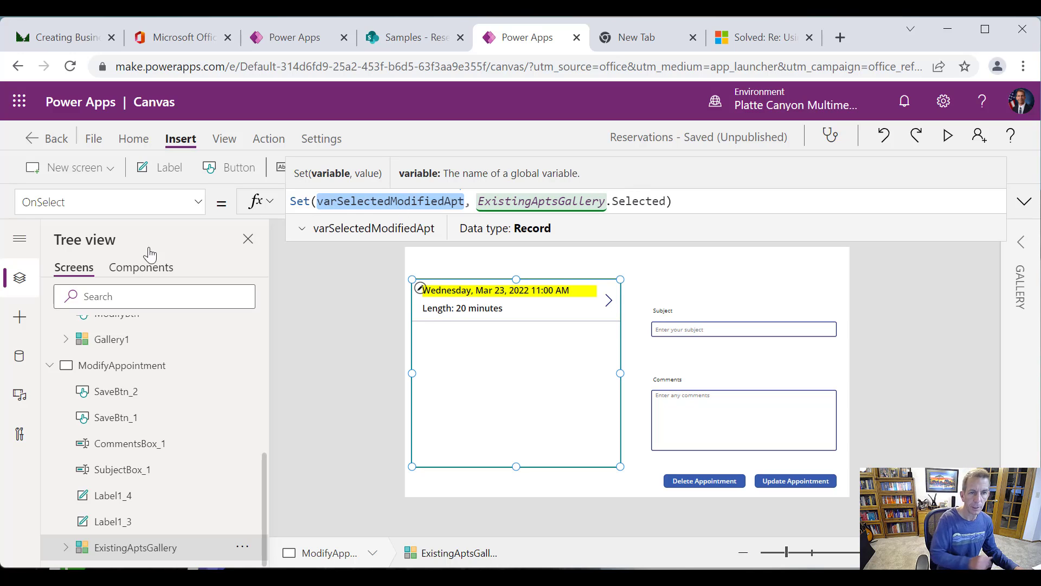
click(670, 327)
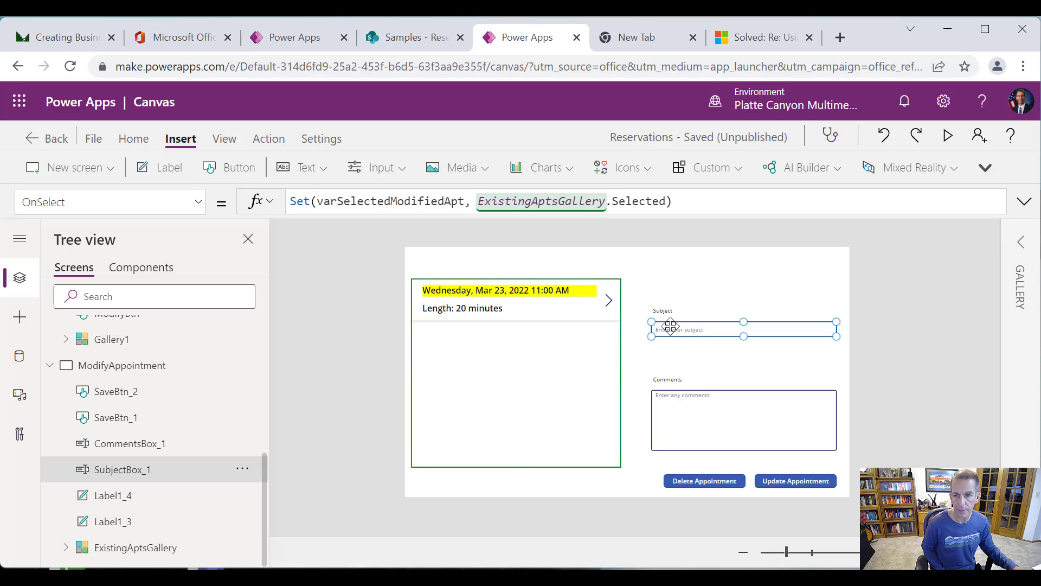
click(330, 204)
key(ctrl+v)
text(.)
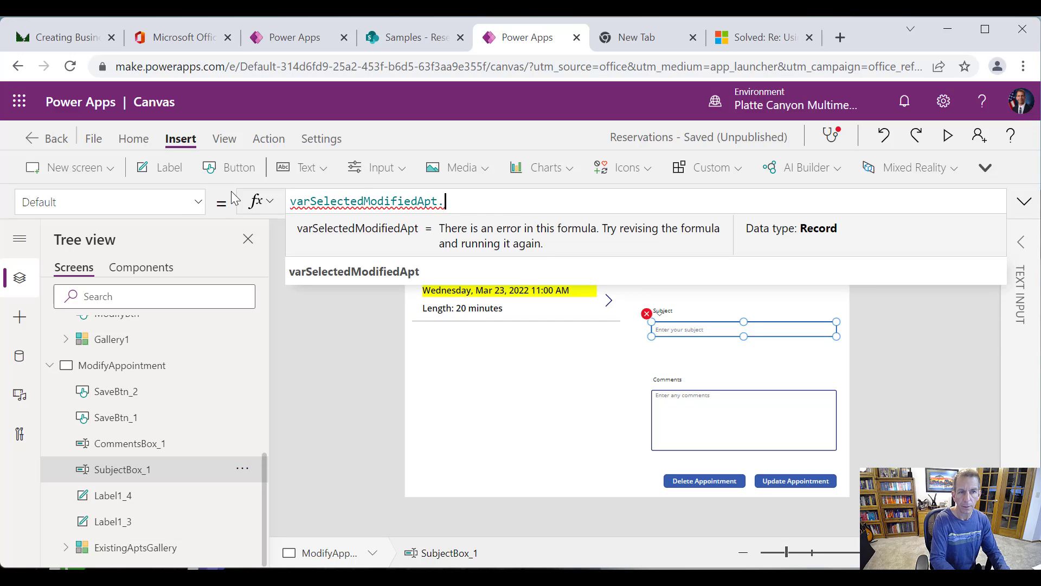
text(Subject)
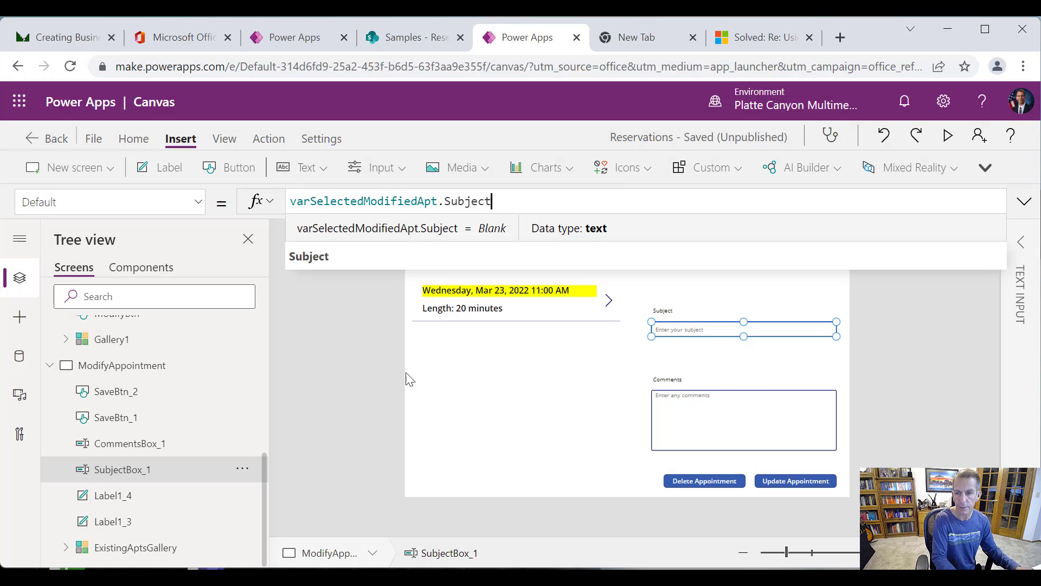
Set CommentsBox_1's Default property to varSelectedModifiedApt.Comments.
click(702, 411)
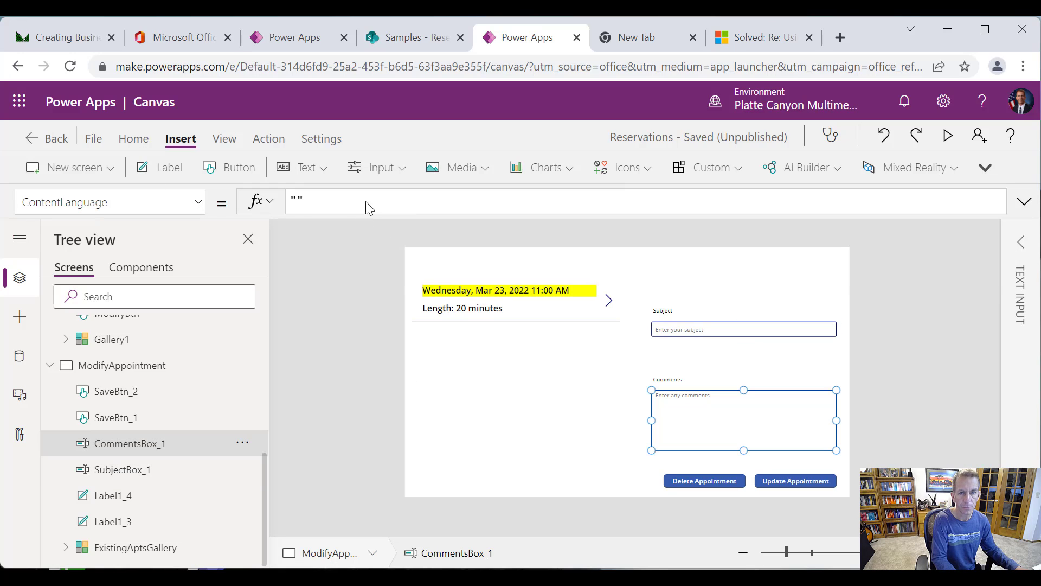
drag(358, 205, 244, 204)
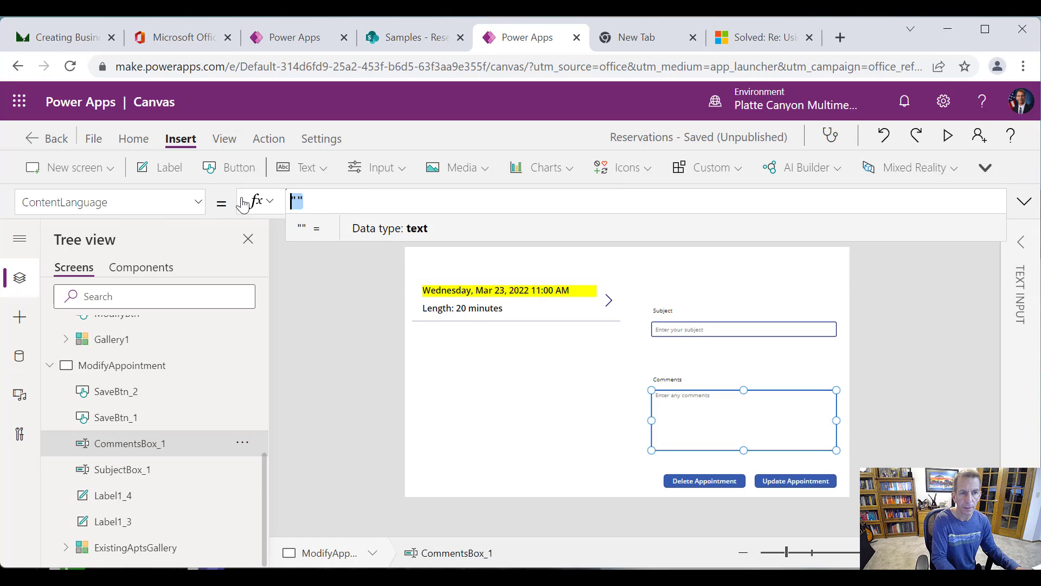
click(198, 203)
click(109, 426)
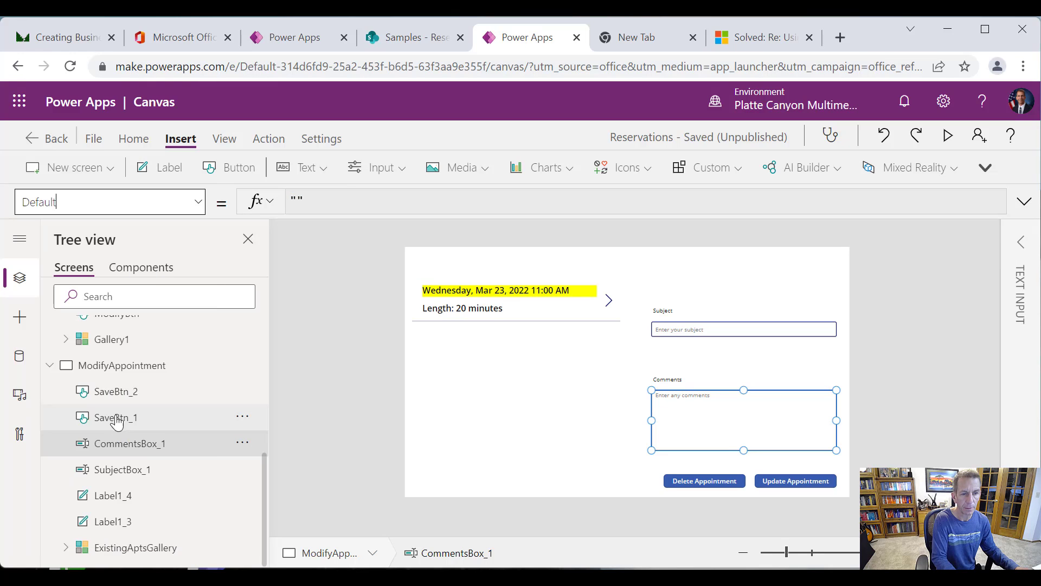
click(338, 201)
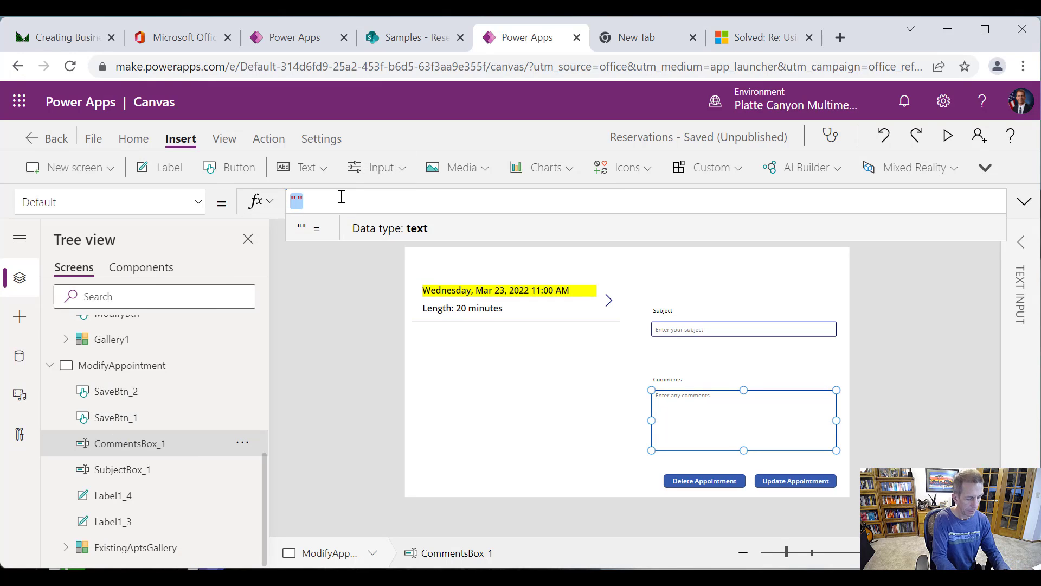
text(varSelectedModifiedApt.Comm)
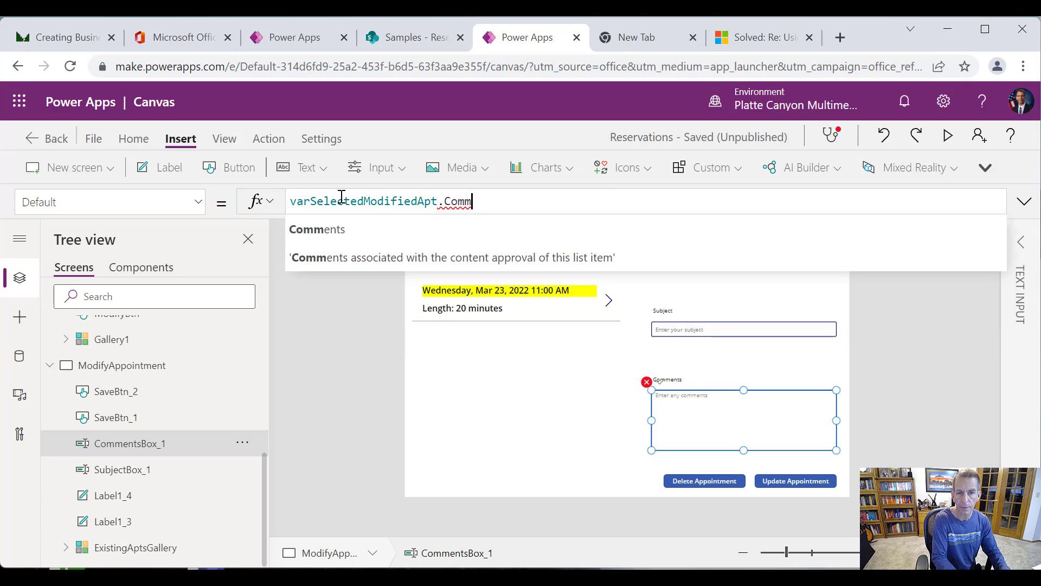
click(334, 230)
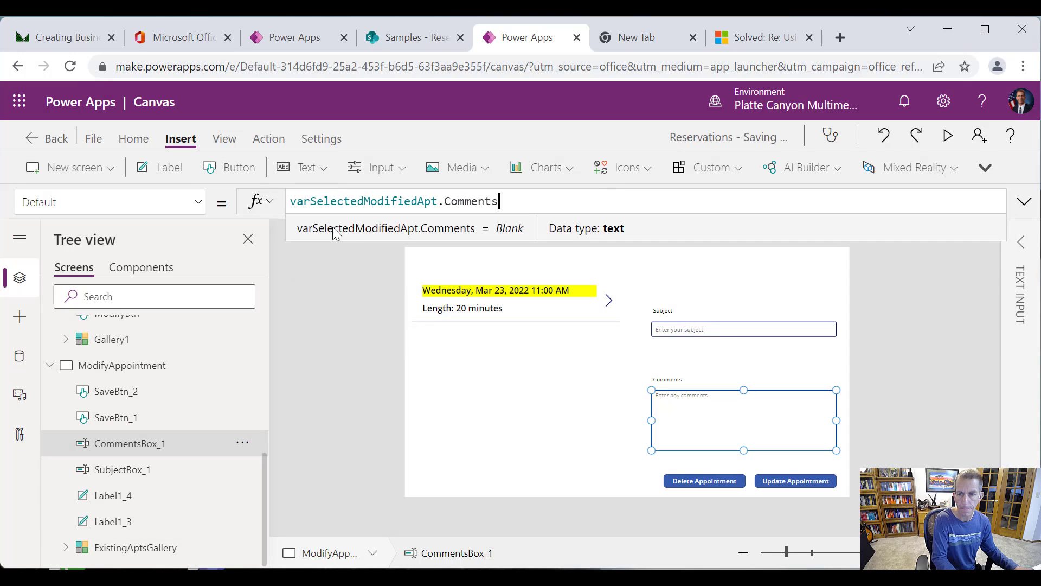
Preview the ModifyAppointment screen, select the Wednesday, Mar 23, 2022 11:00 AM appointment to check its subject and comments, and close the preview.
click(593, 460)
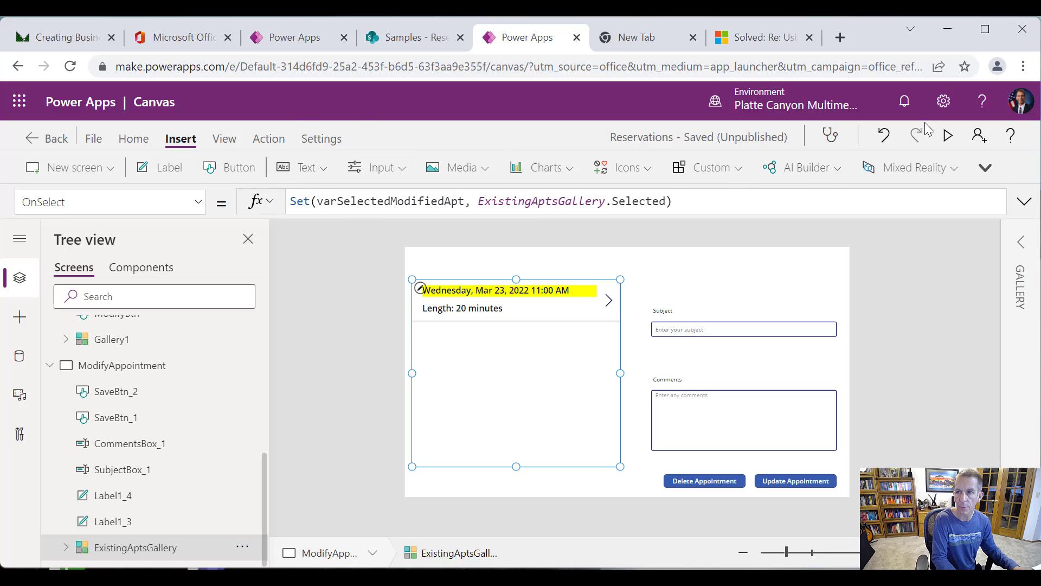
click(949, 135)
click(491, 223)
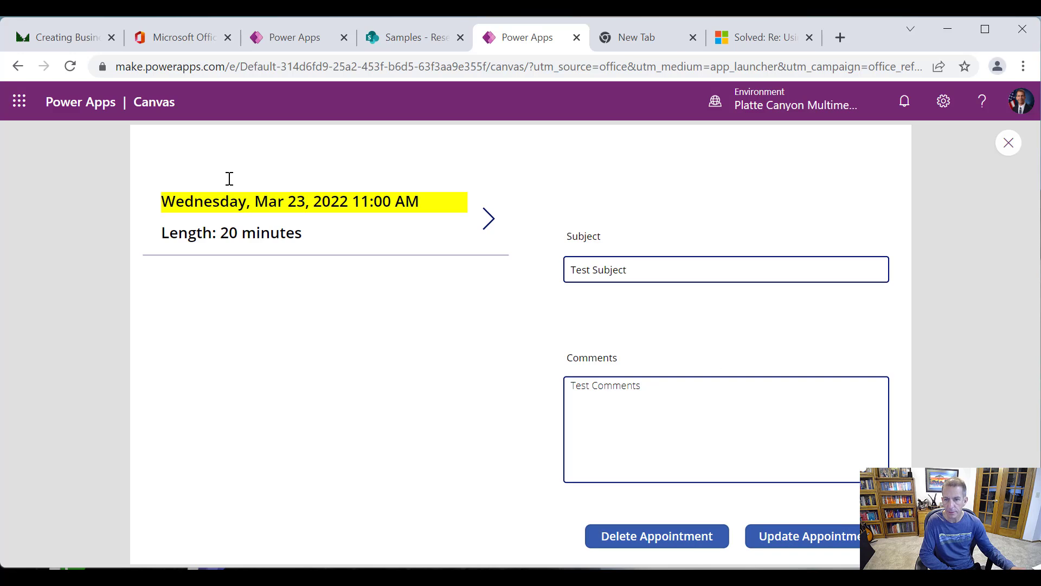
click(1009, 143)
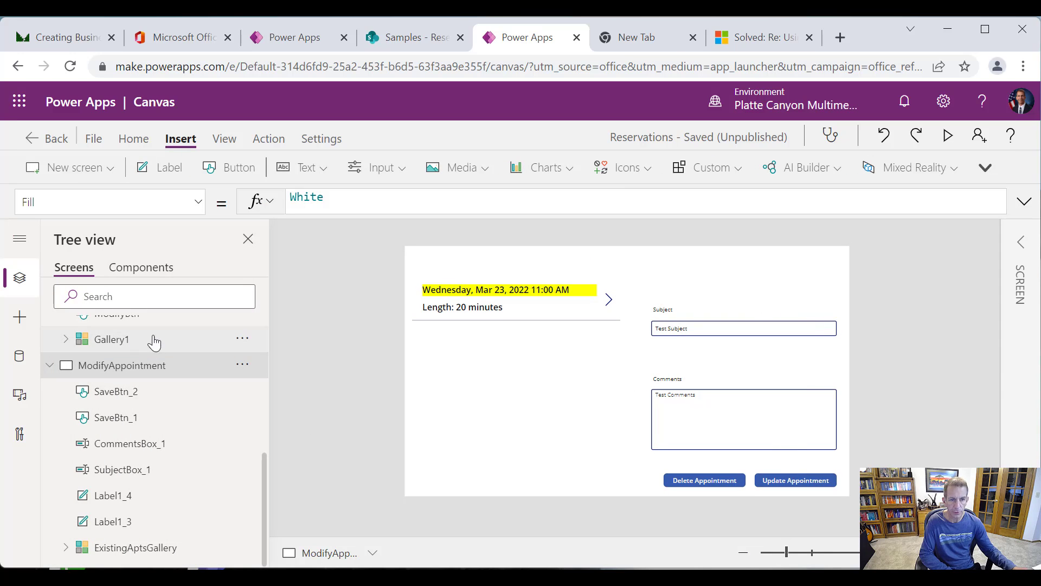
Add && AppointmentDate > Now() to the CountIf condition in the Home screen's Existing Appointments button's Visible formula and format the formula text.
scroll(230, 375, up, 10)
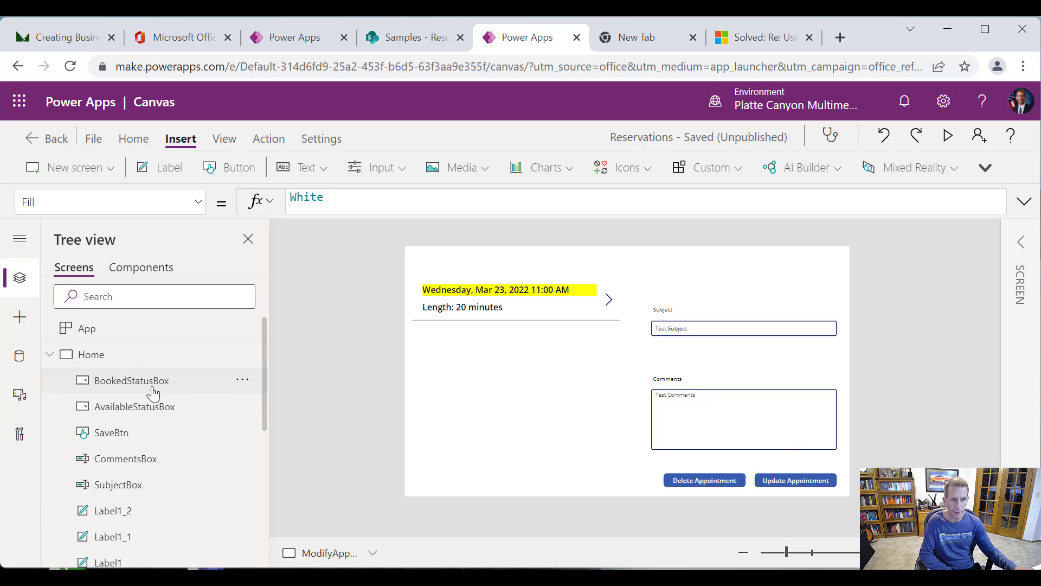
click(105, 356)
click(791, 258)
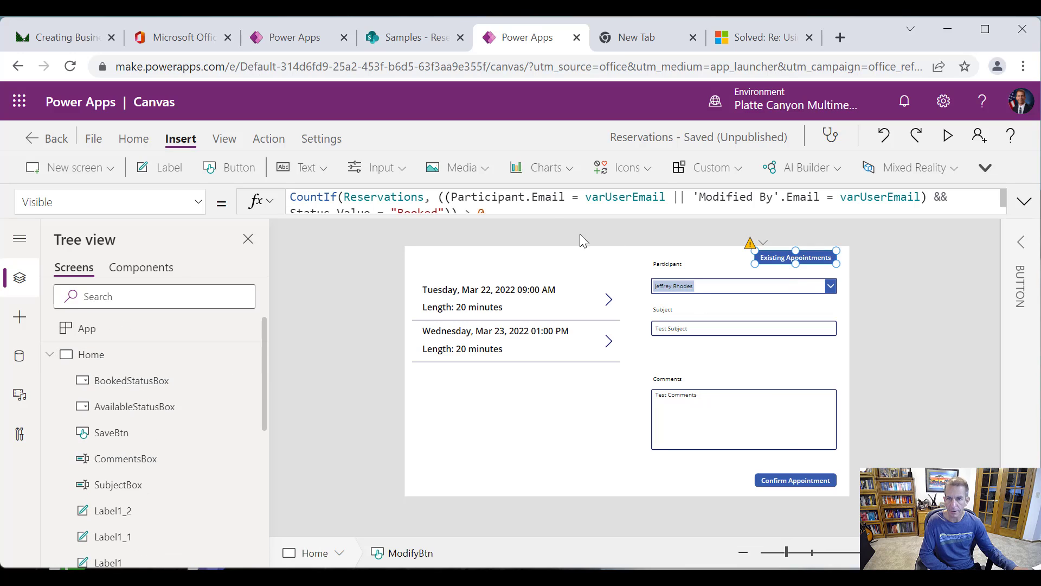
click(548, 213)
mouse_move(451, 213)
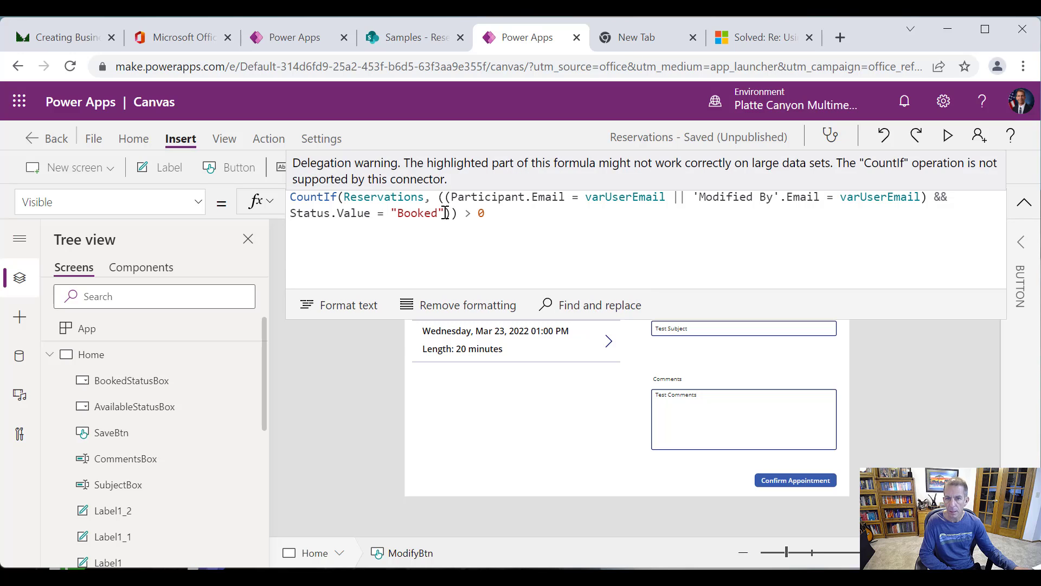
click(446, 213)
key(ctrl+v)
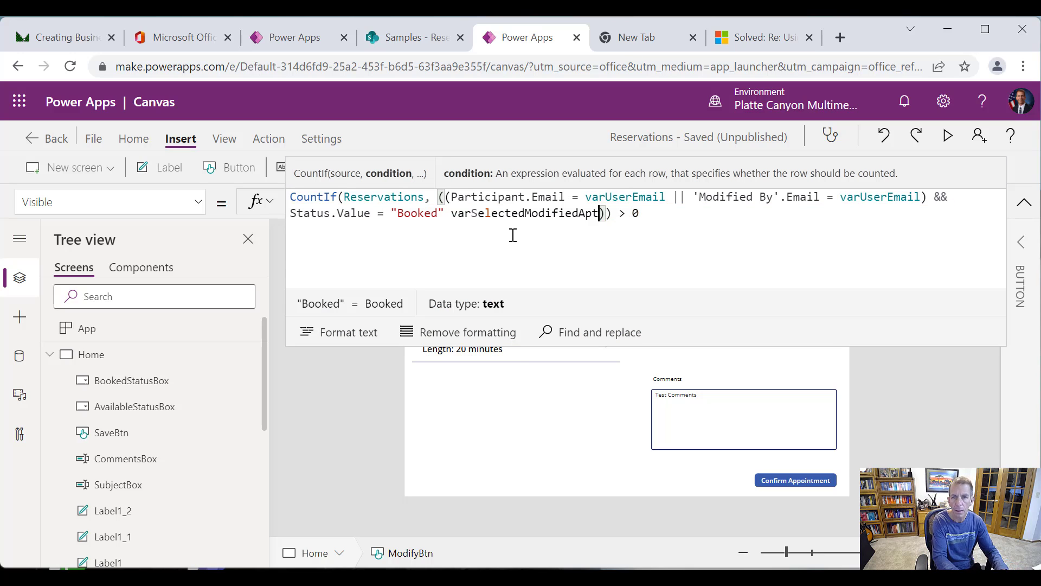
key(ctrl+z)
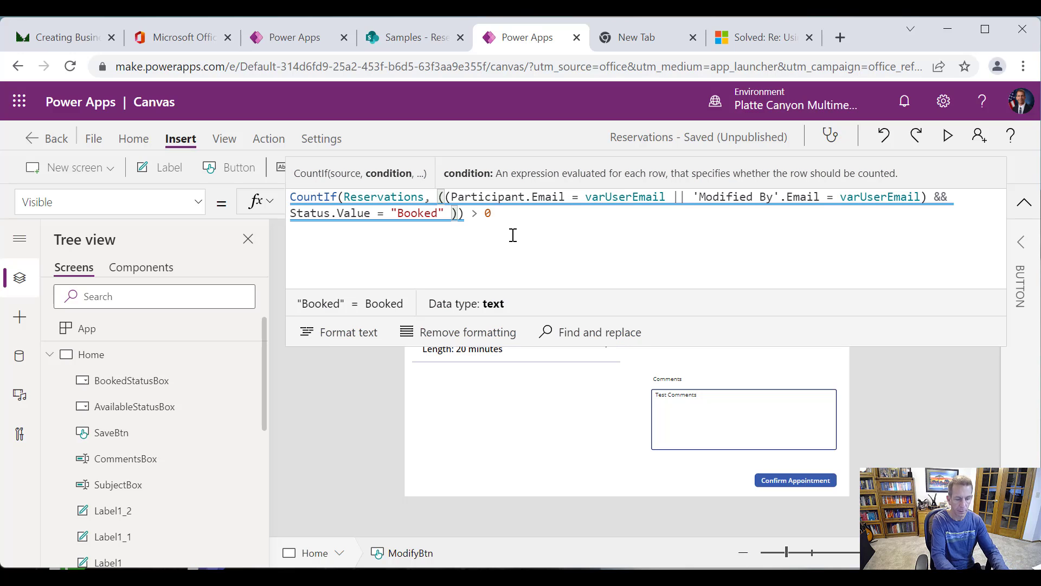
text(&& )
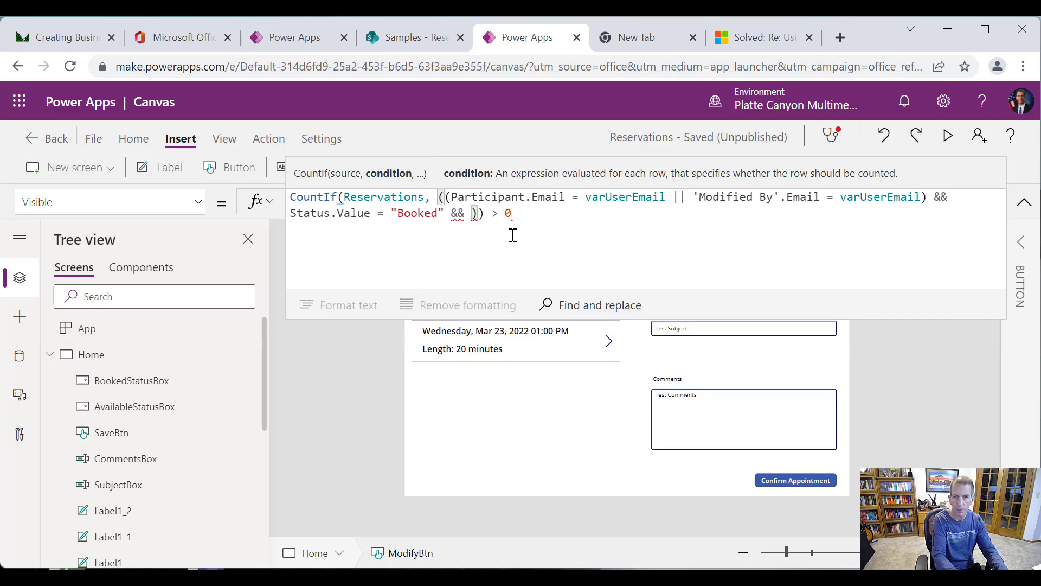
text(Appointmen)
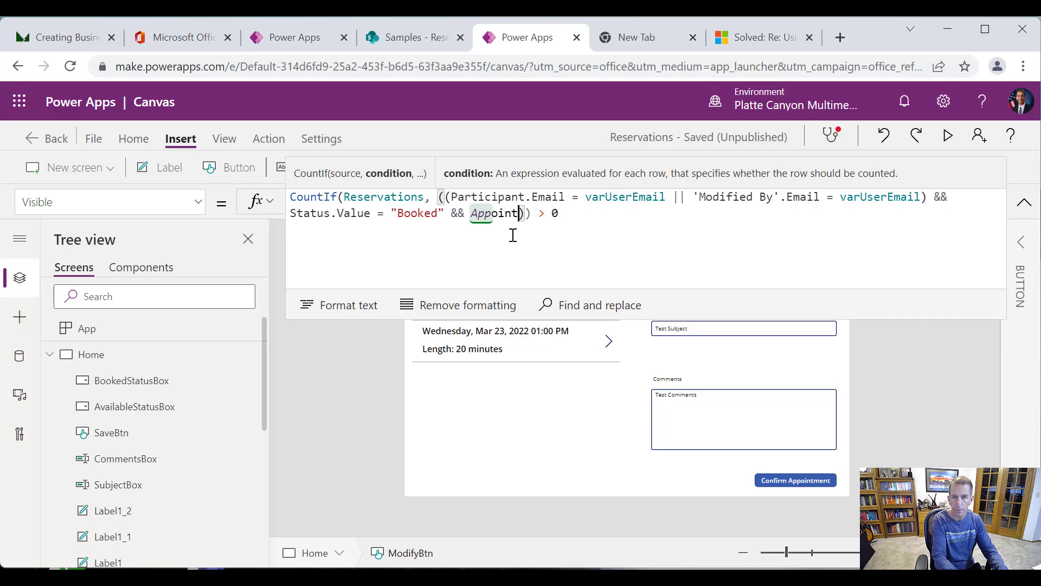
text(tDate )
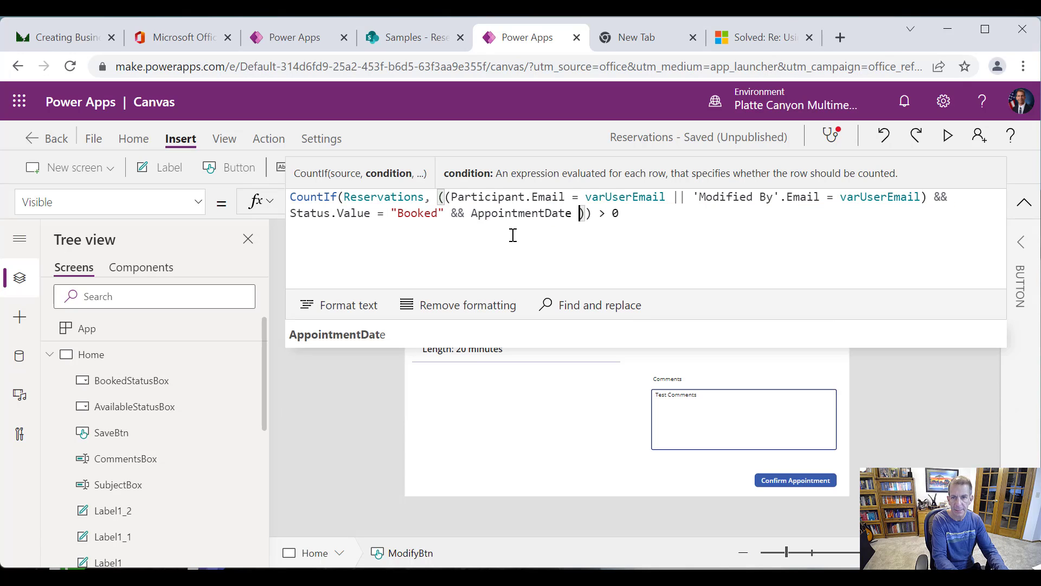
text(> Now)
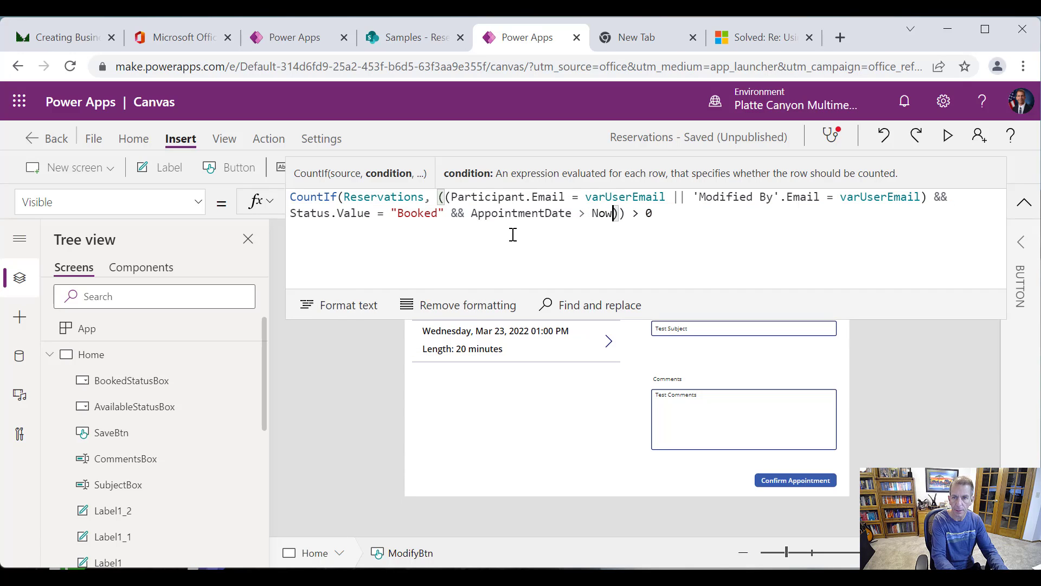
text(())
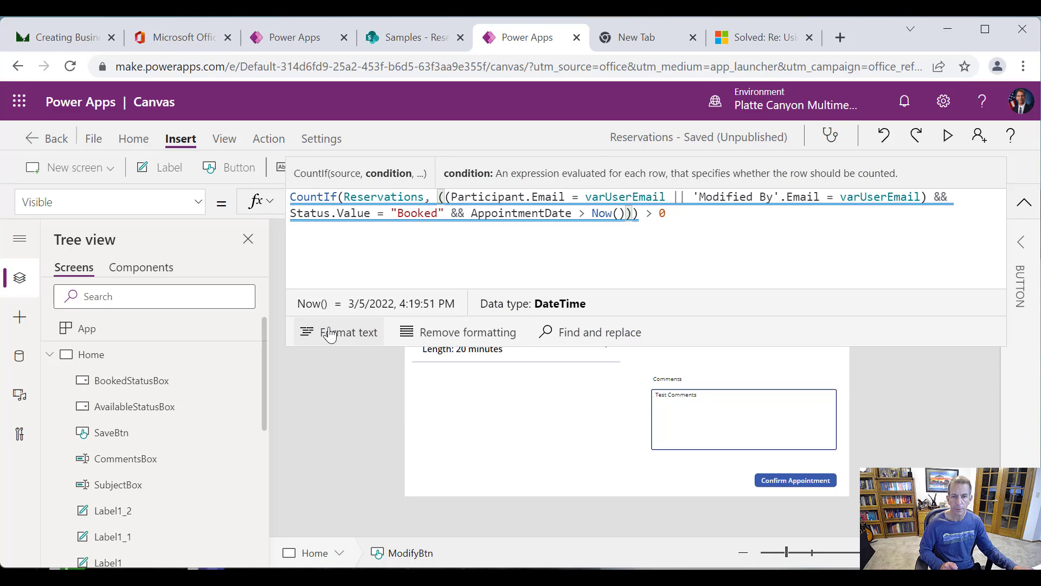
click(331, 332)
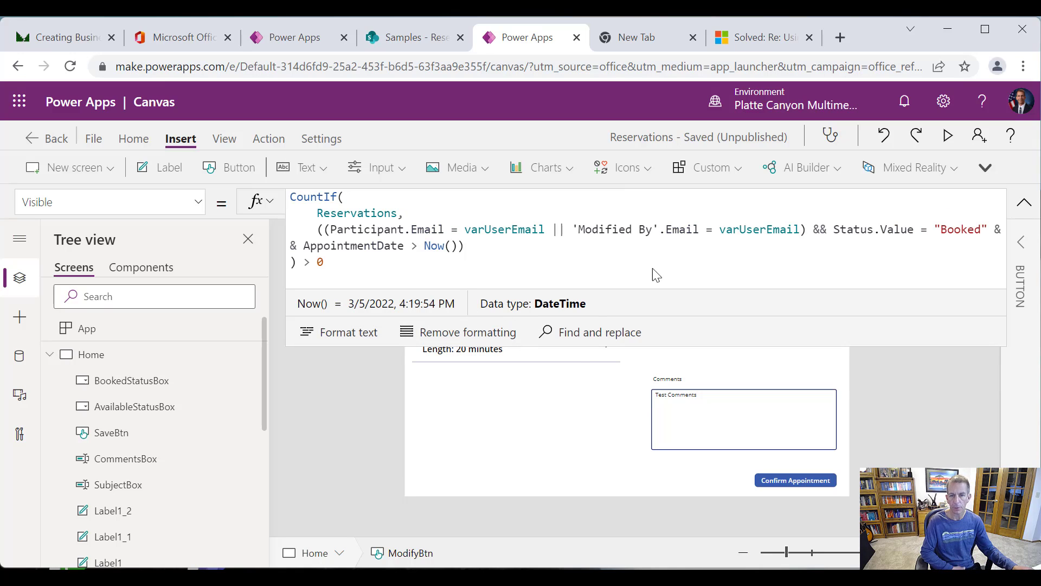
drag(728, 349, 717, 193)
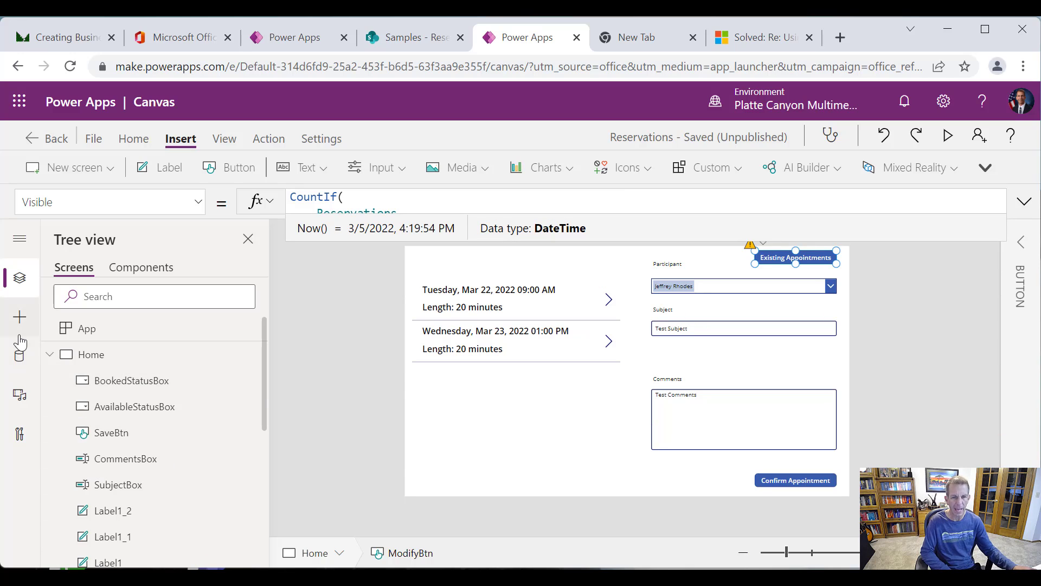
Rename the ModifyAppointment screen's Delete Appointment button SaveBtn_2 as DeleteAptBtn.
click(49, 357)
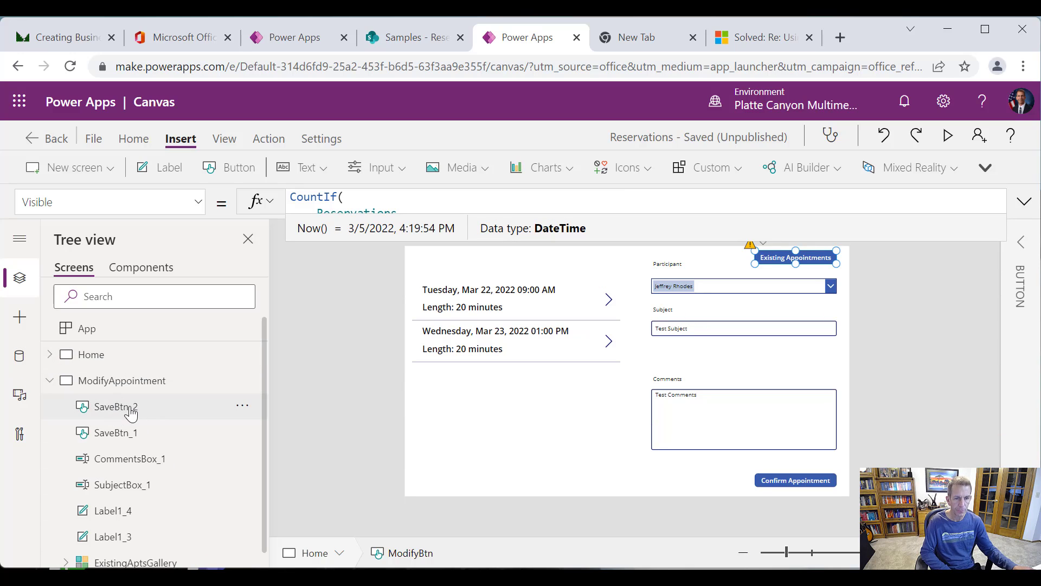
click(129, 412)
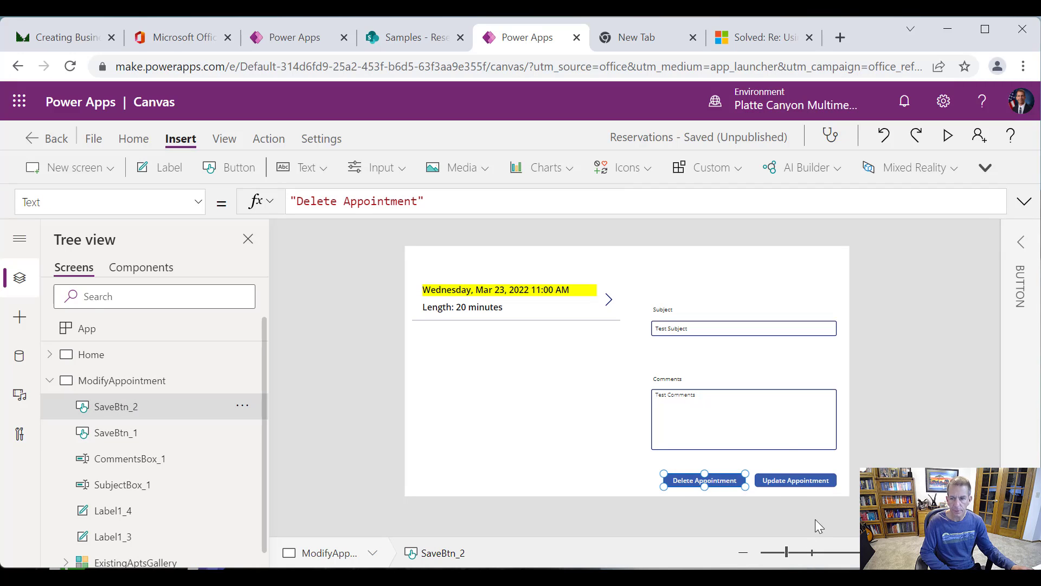
click(242, 407)
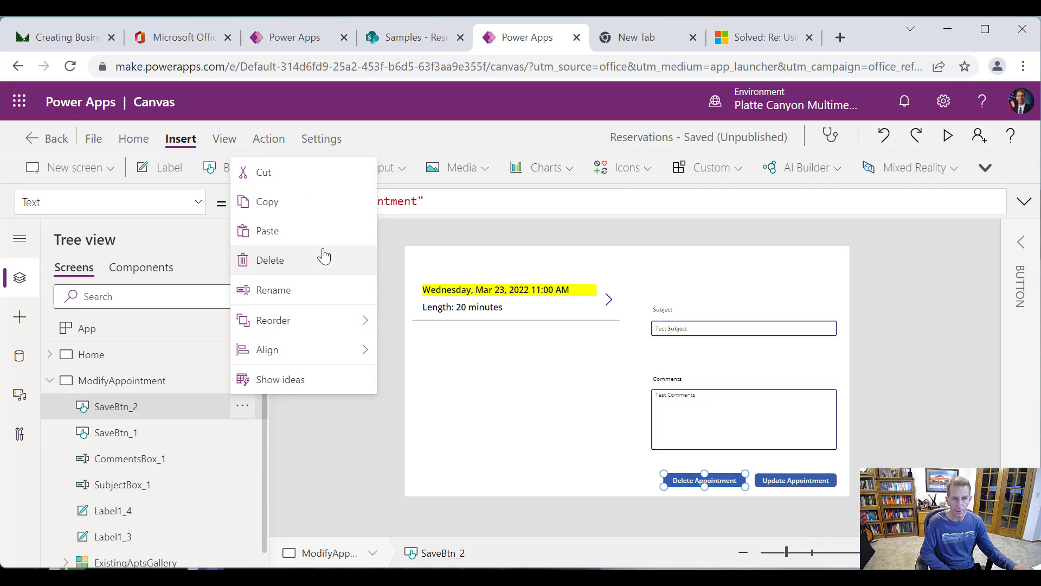
click(310, 287)
text(D)
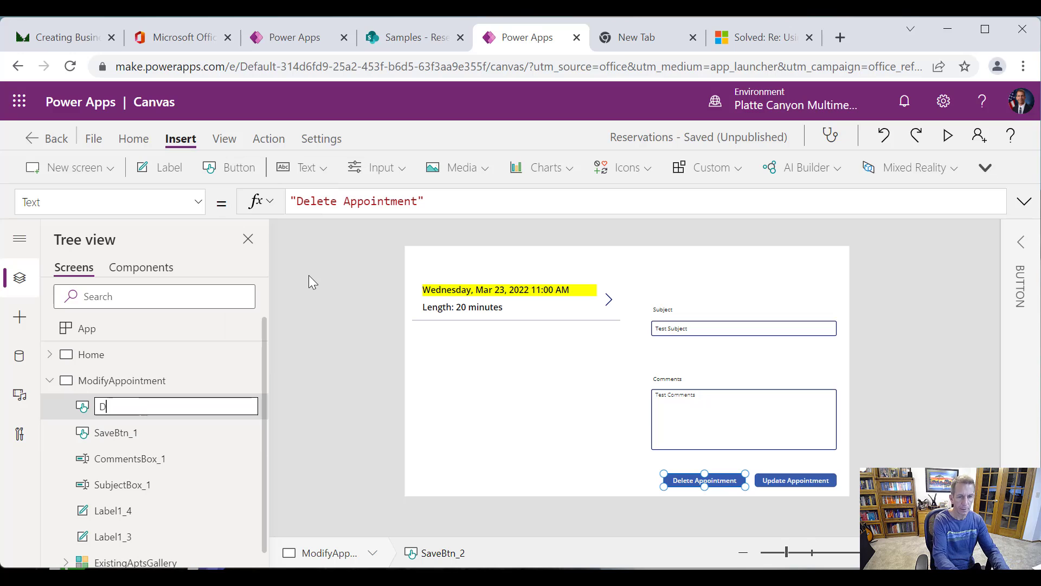
text(eleteApt)
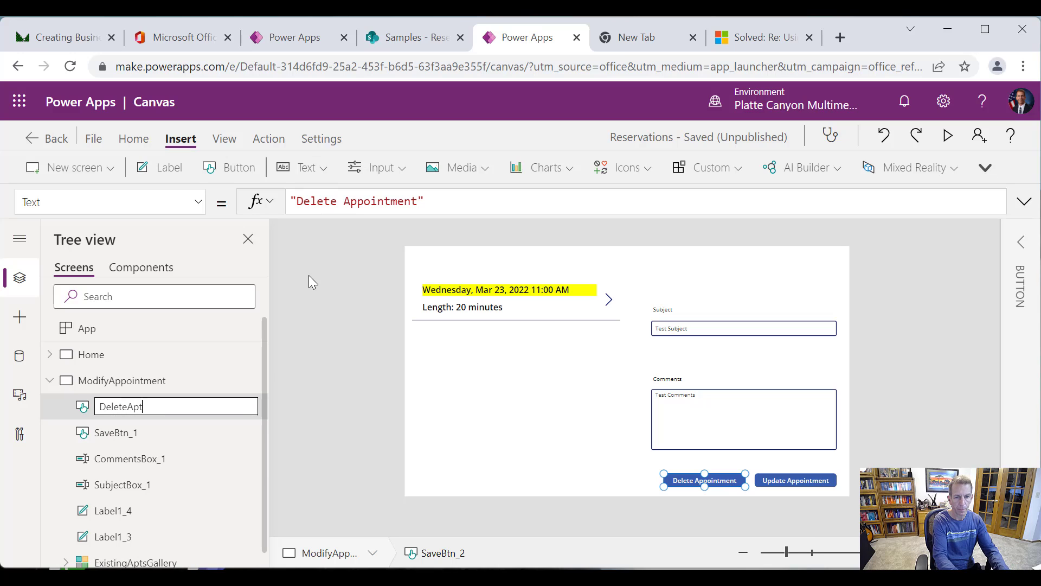
text(Btn)
key(Return)
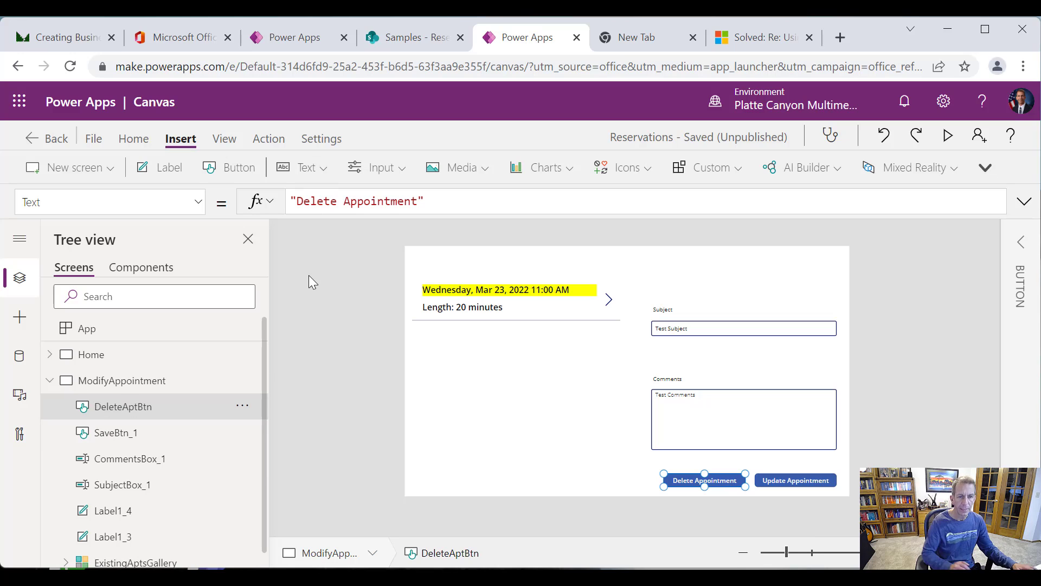
Rename the Update Appointment button SaveBtn_1 as UpdateAptBtn.
click(190, 433)
click(242, 432)
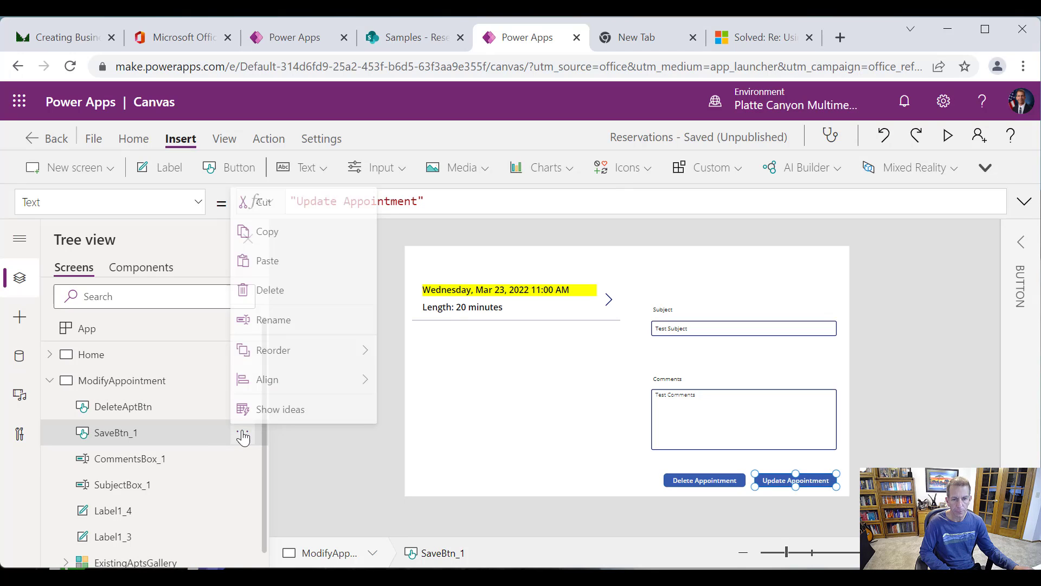
click(290, 314)
text(Update)
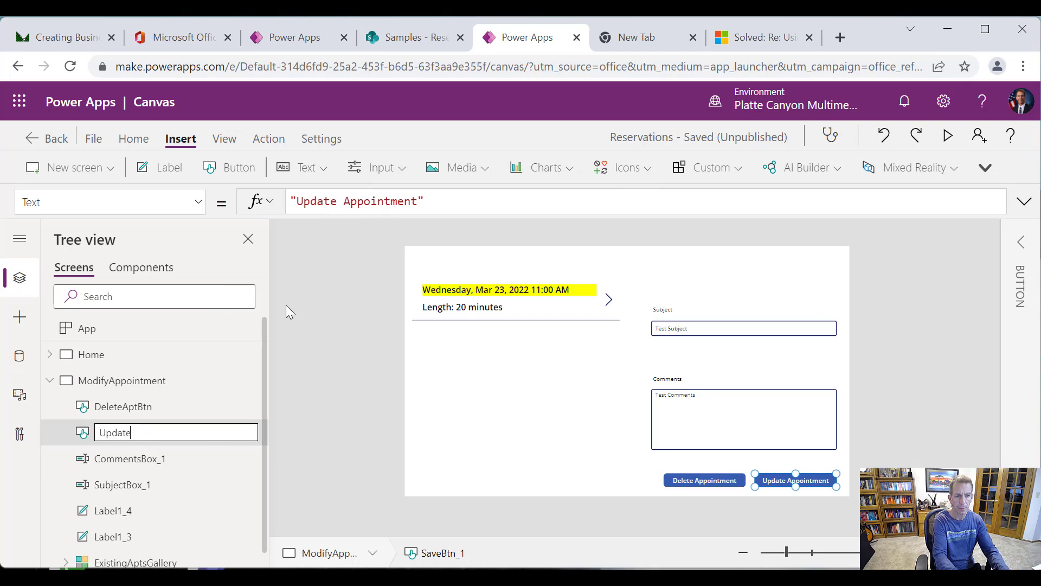
text(AptBtn)
key(Return)
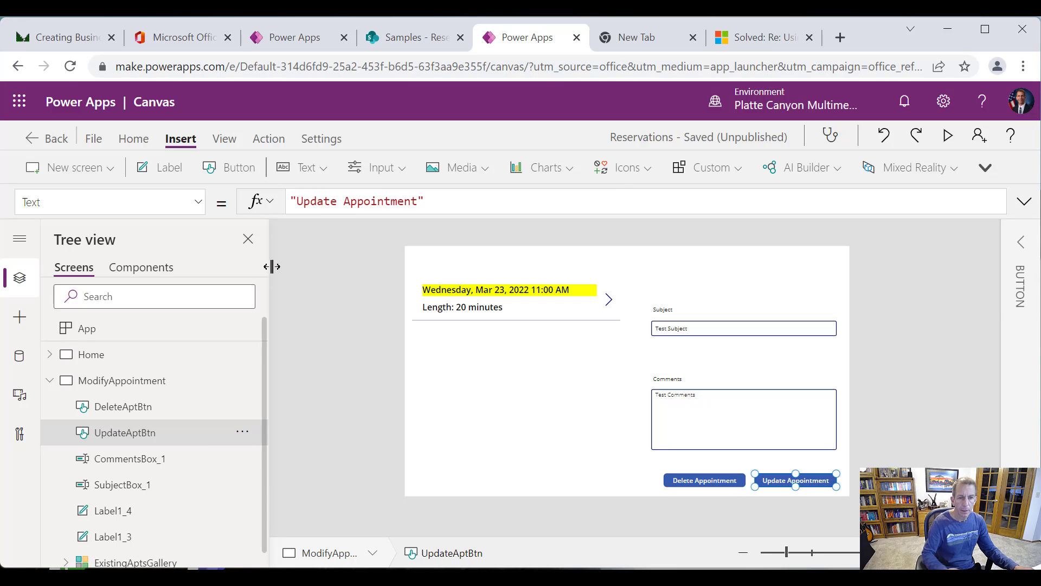
Open DeleteAptBtn's OnSelect formula and enlarge the formula area to show the Patch code.
click(134, 414)
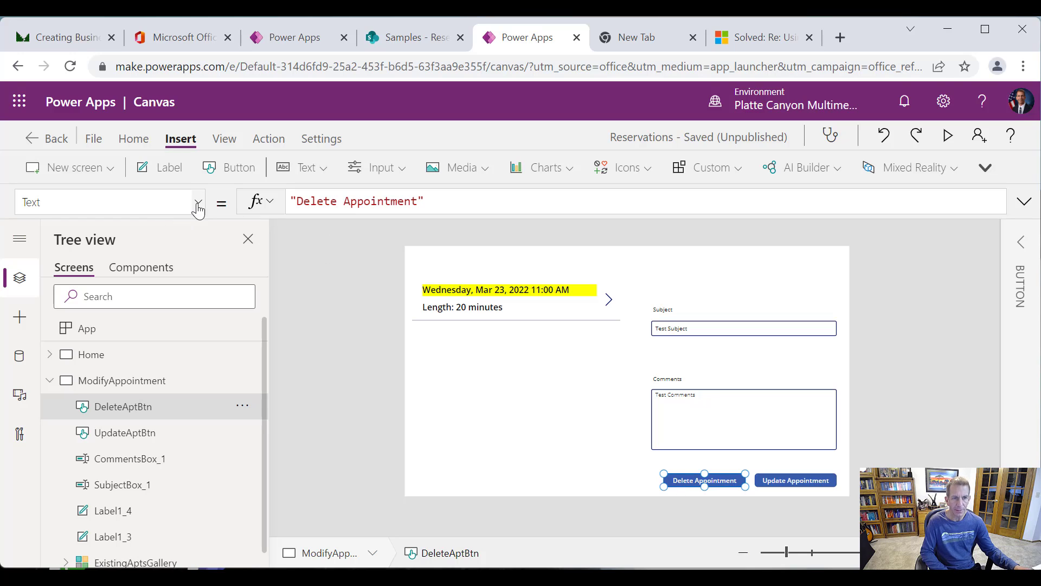
right_click(689, 482)
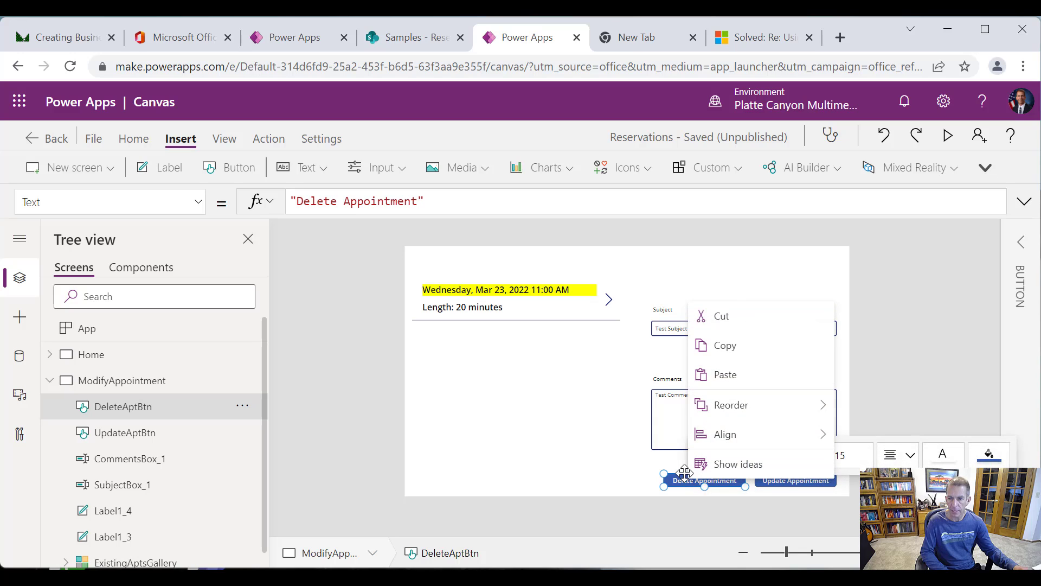
key(Escape)
click(195, 208)
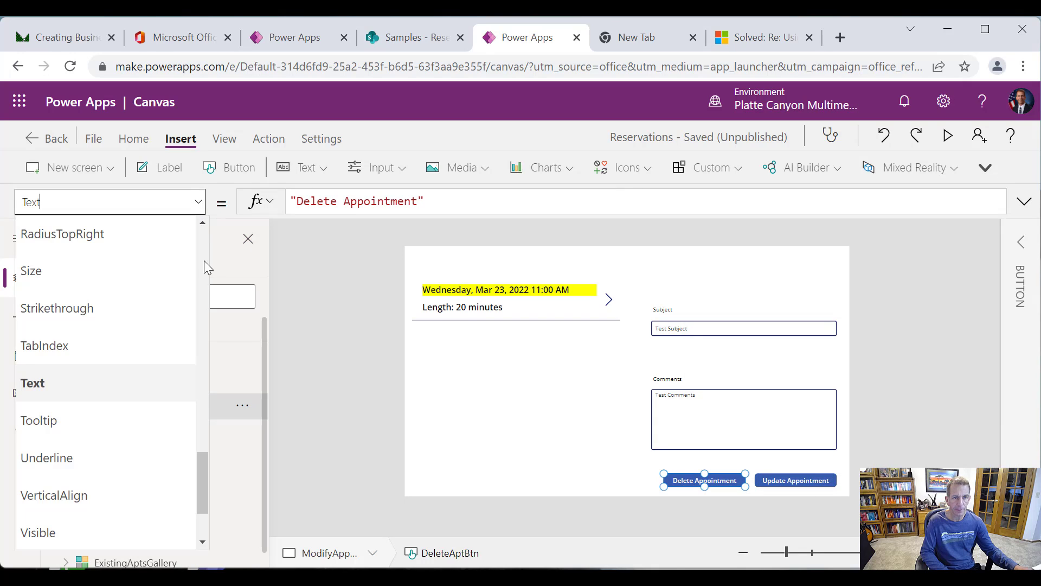
scroll(203, 266, up, 5)
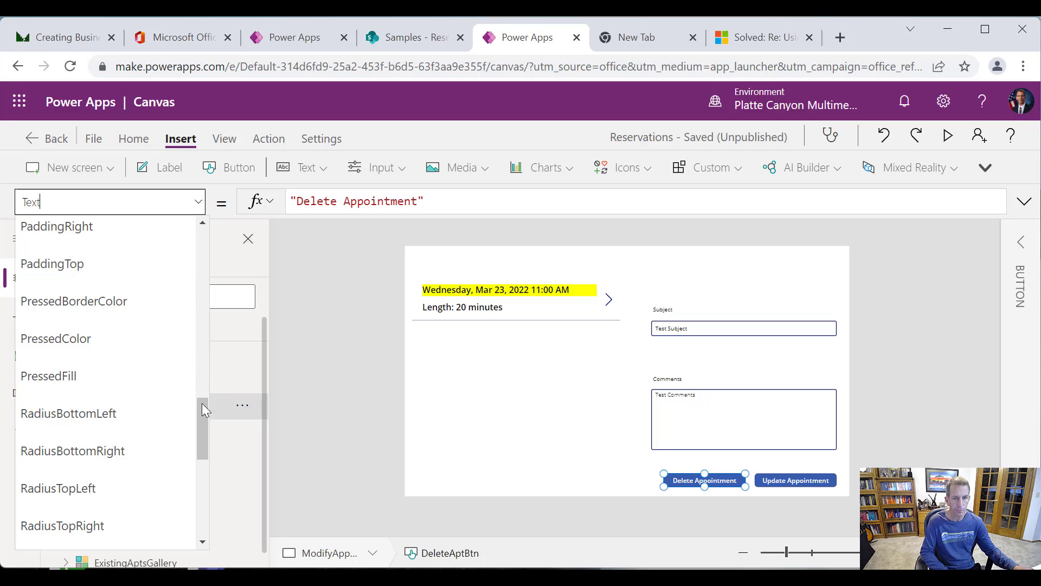
drag(202, 403, 190, 359)
click(118, 384)
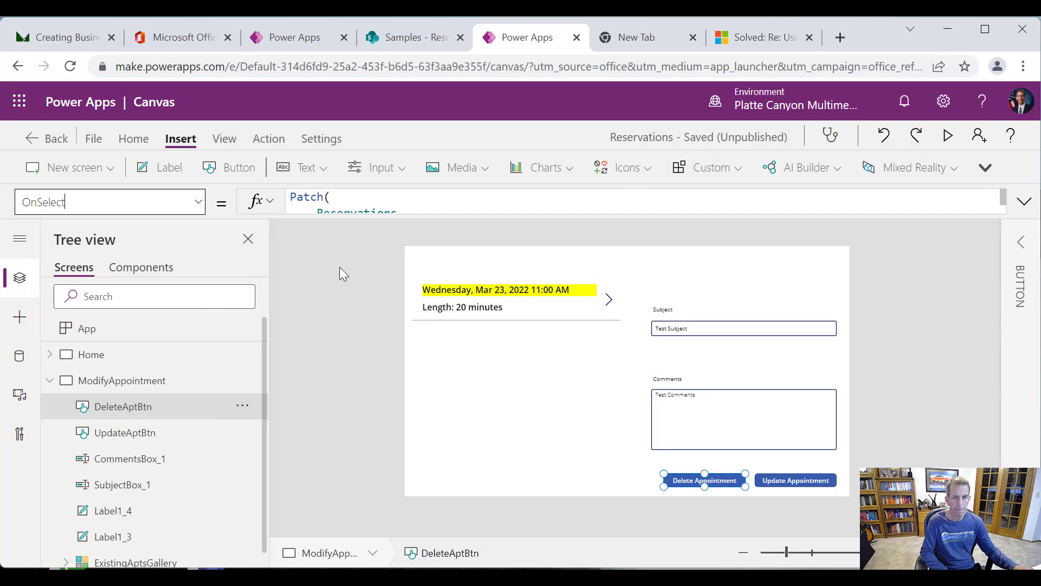
drag(417, 214, 480, 488)
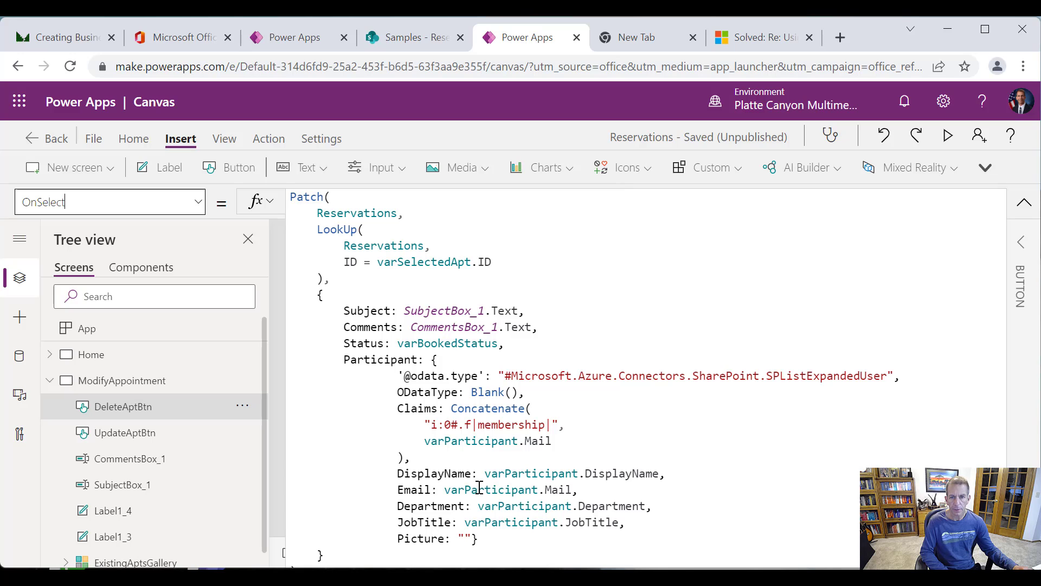
click(448, 262)
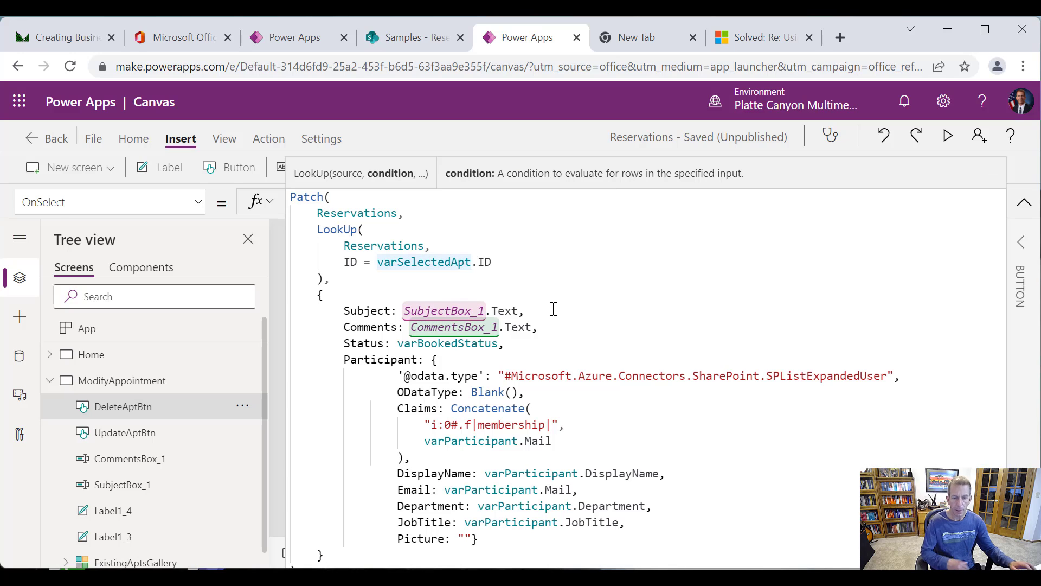
text(MOd)
key(BackSpace)
key(BackSpace)
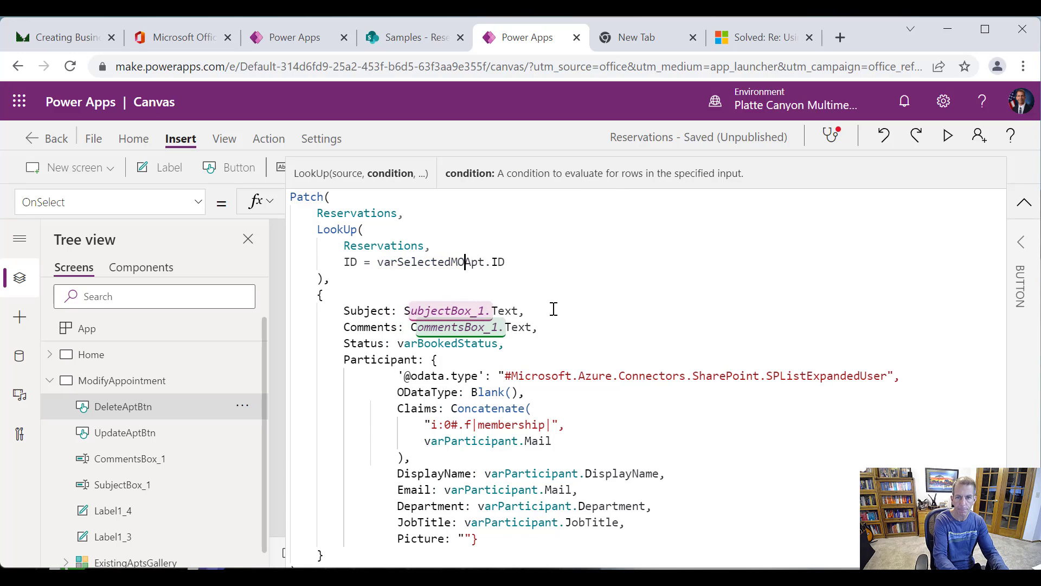
text(ofi)
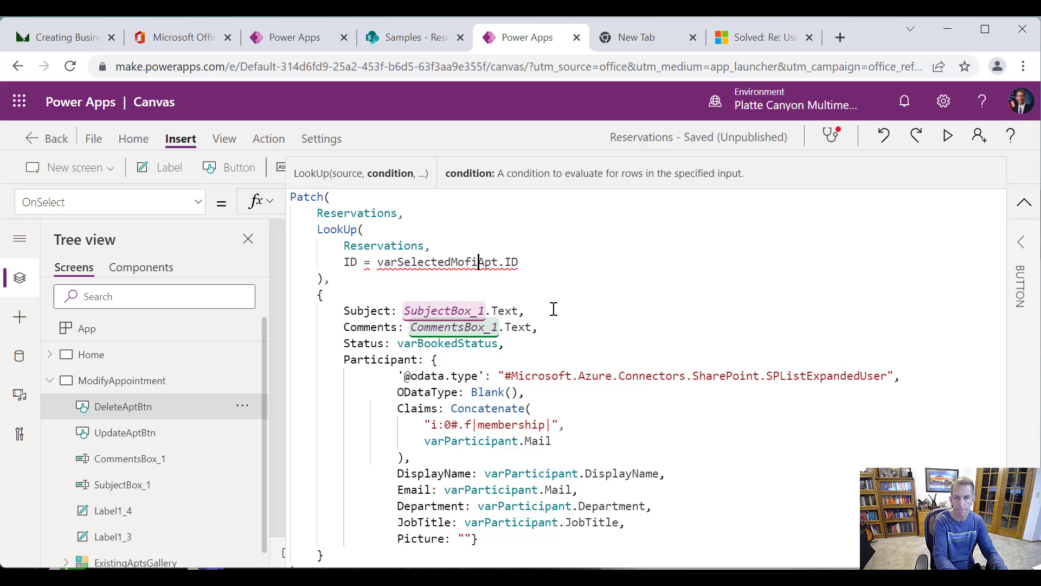
key(BackSpace)
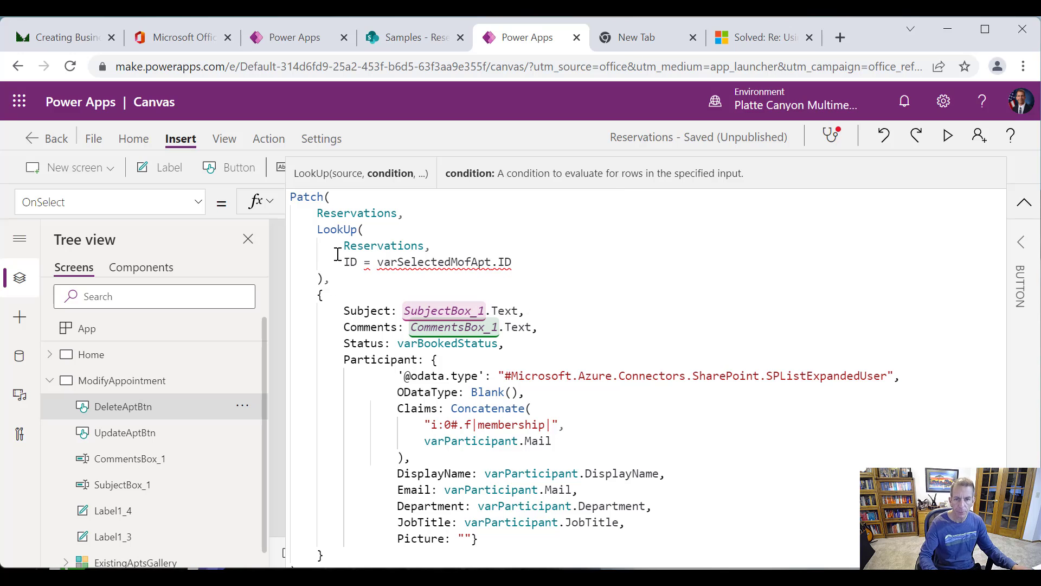
Clear the varSelectedMofApt.ID reference from the LookUp condition in DeleteAptBtn's OnSelect formula and shrink the formula area to expose the suggestions.
drag(378, 262, 513, 262)
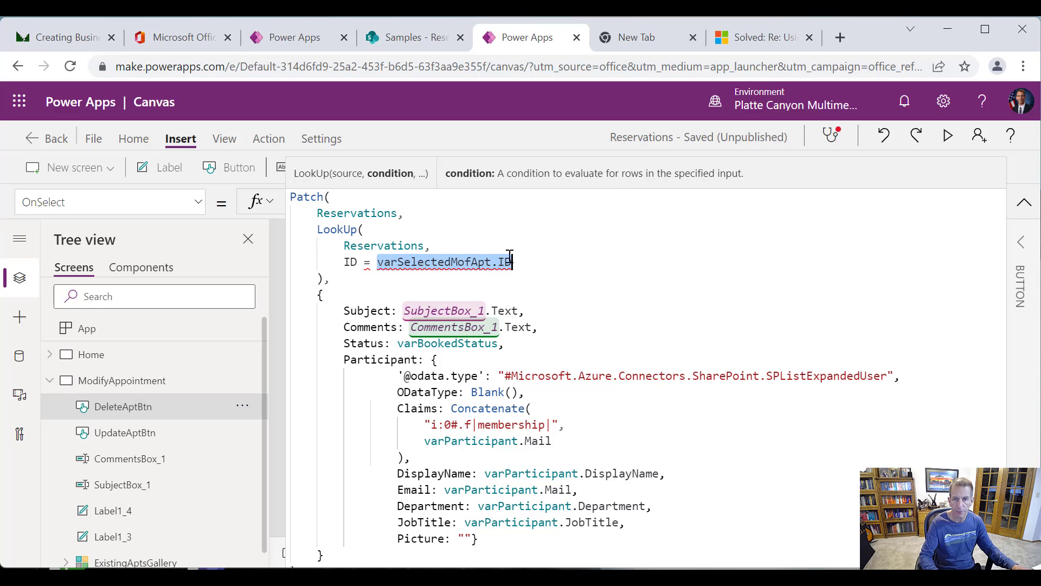
key(BackSpace)
text(v)
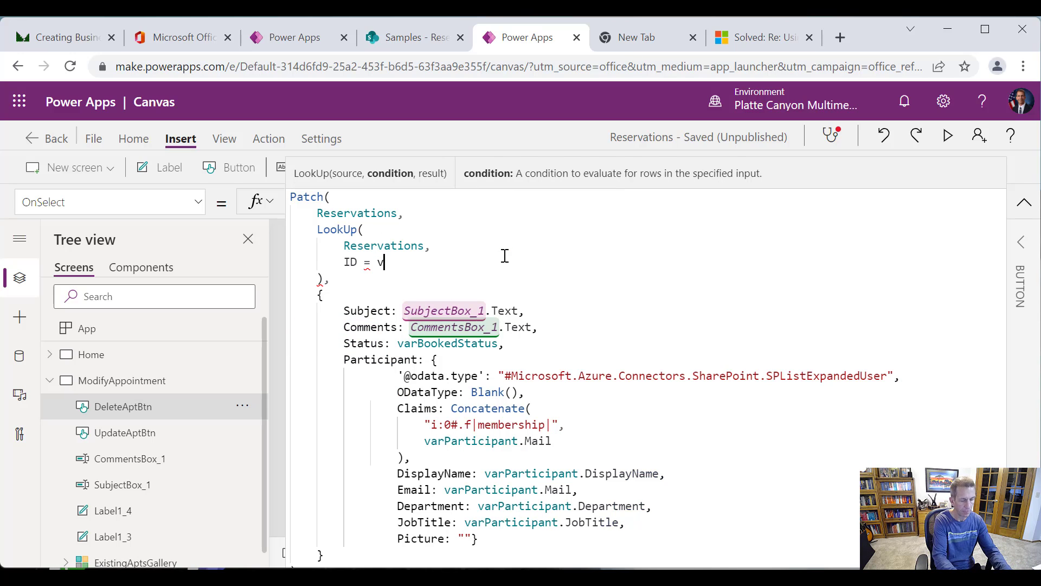
text(arSe)
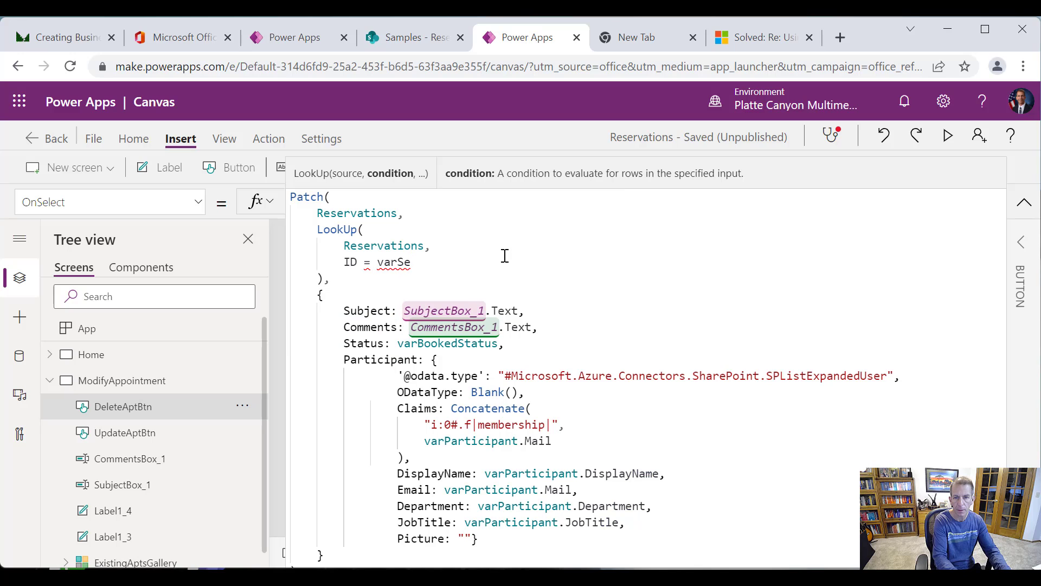
key(BackSpace)
key(BackSpace)
key(BackSpace)
key(BackSpace)
key(BackSpace)
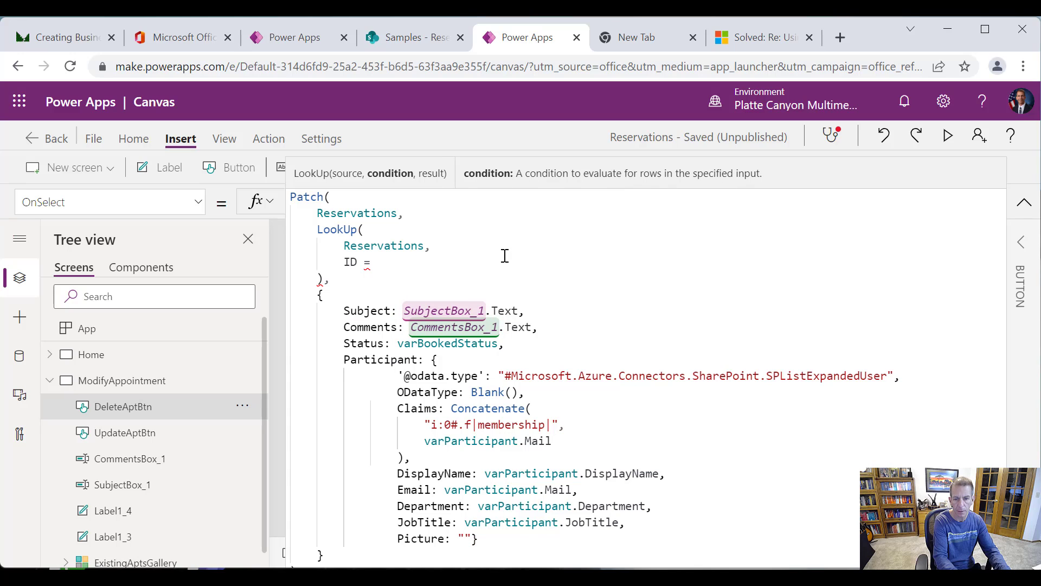
text(v)
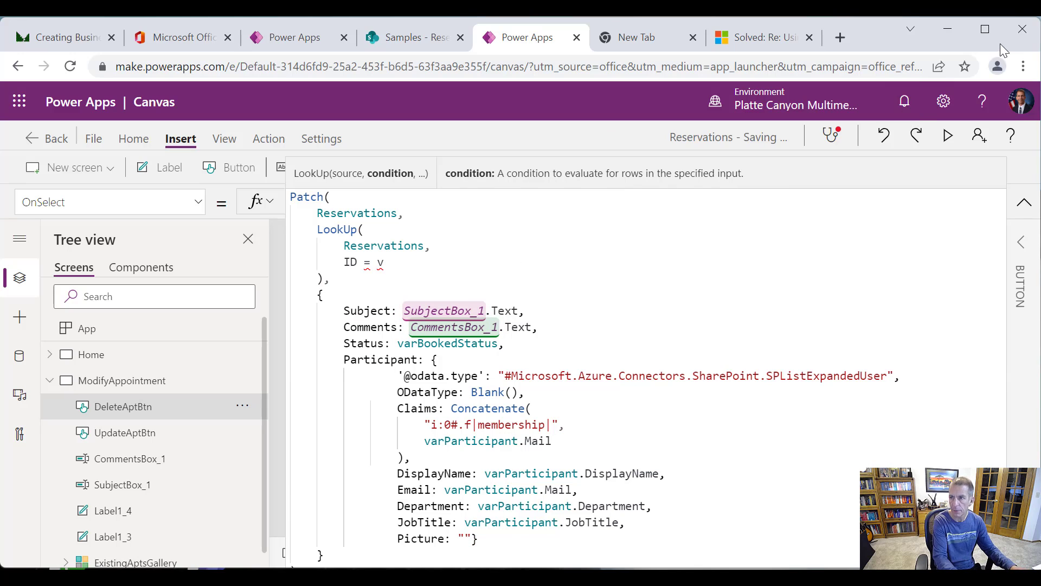
click(986, 31)
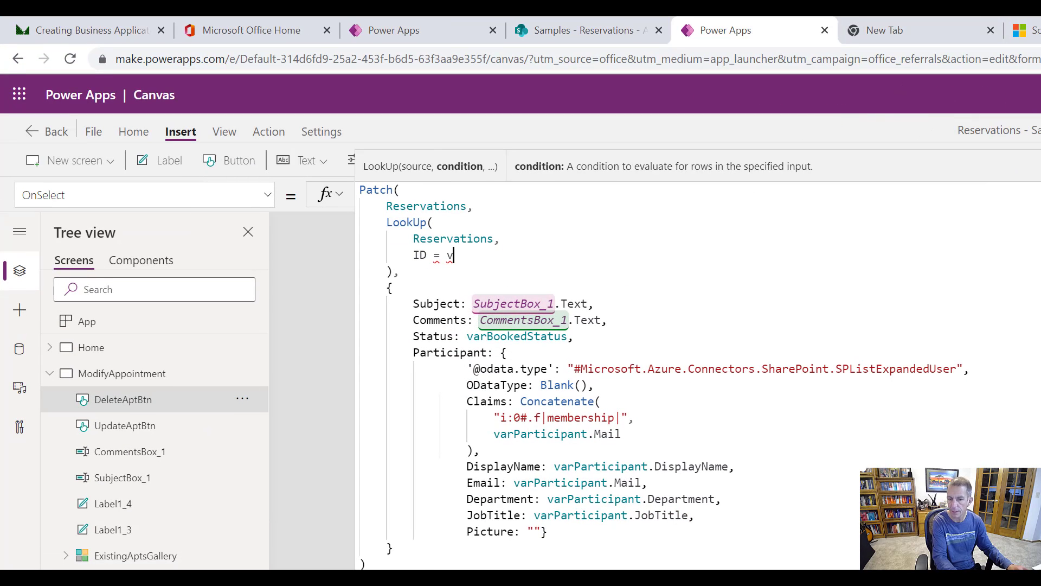
drag(817, 526, 763, 382)
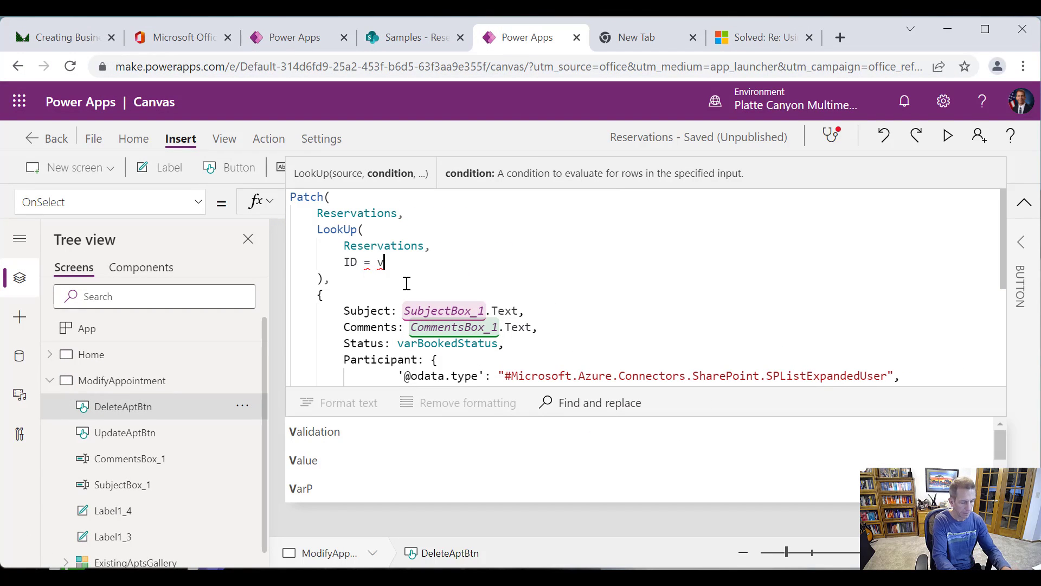
Complete the LookUp condition in DeleteAptBtn's formula as ID = varSelectedModifiedApt.ID, using the suggested variable.
text(ar)
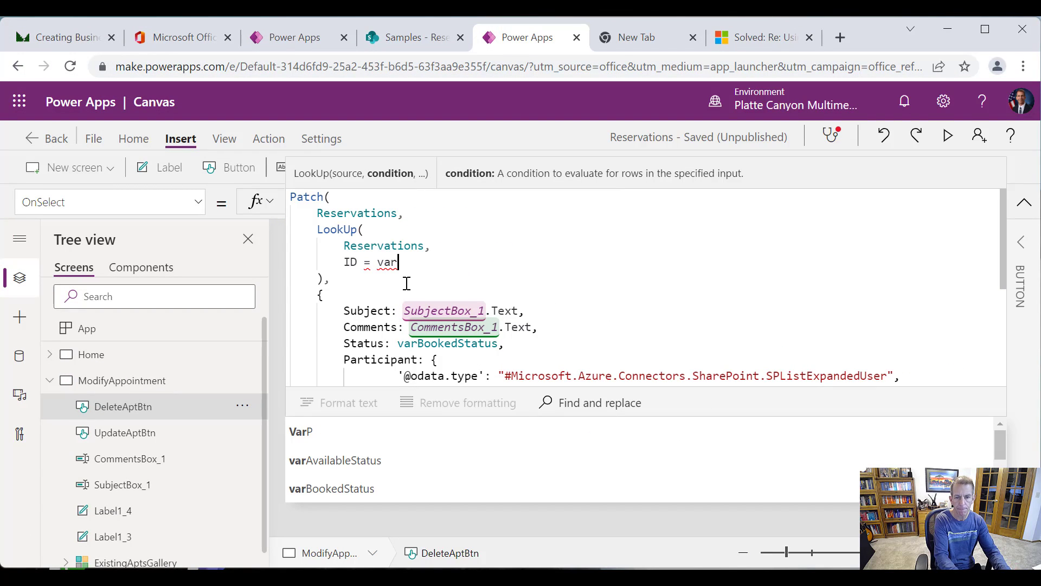
text(Sel)
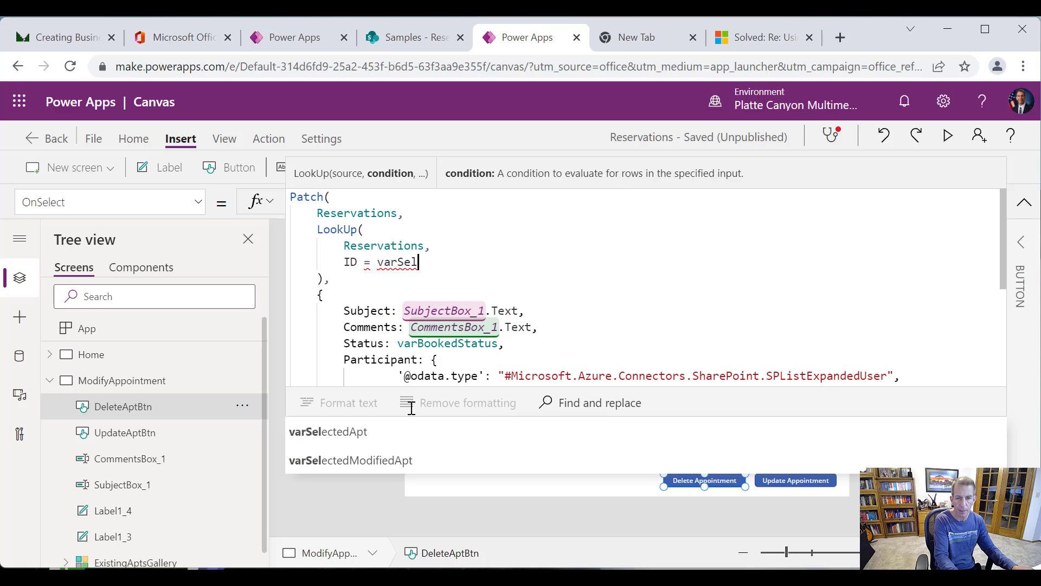
click(417, 458)
text(.)
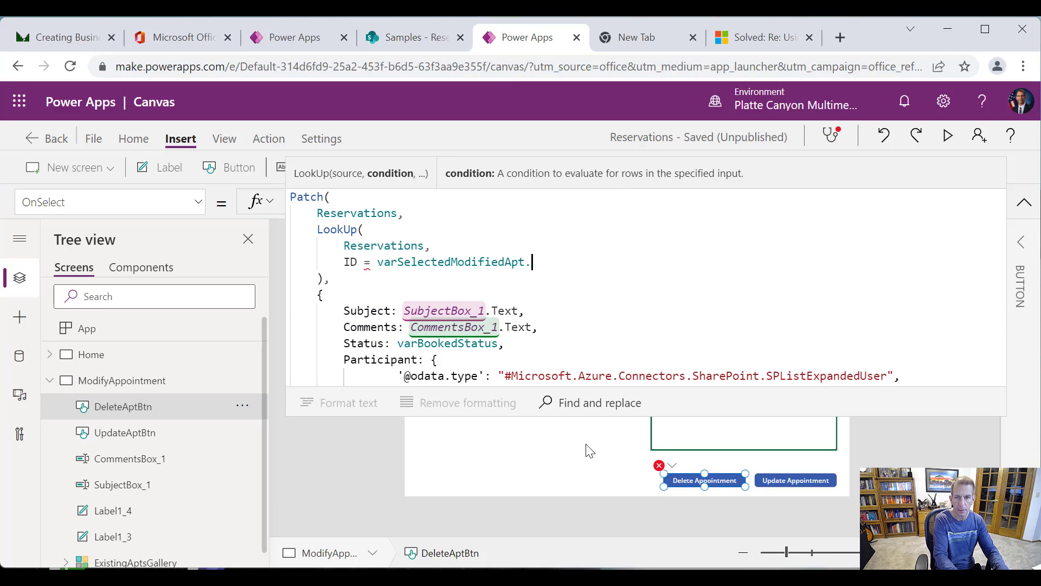
text(ID)
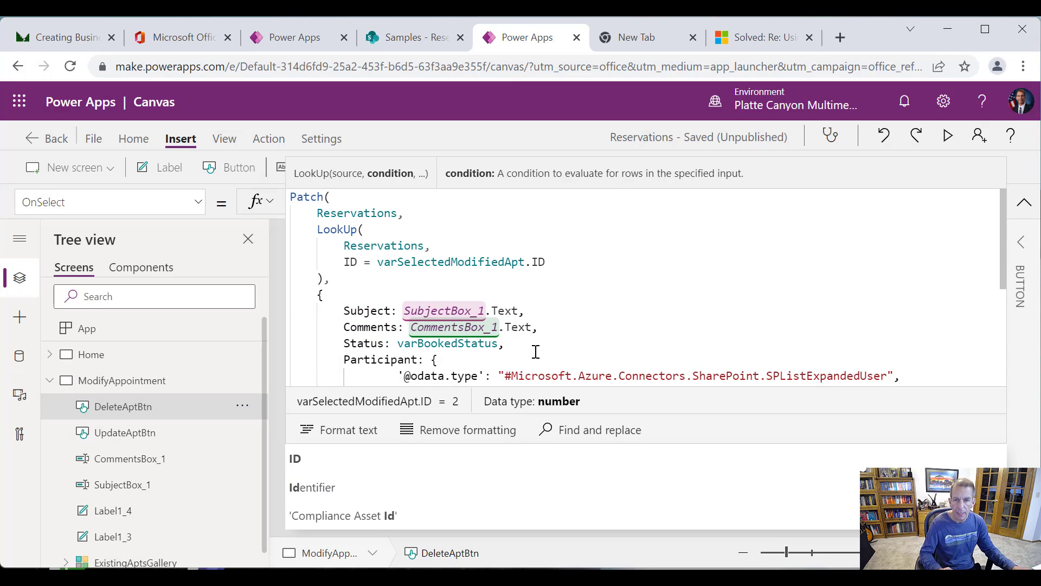
Set the Subject and Comments fields in DeleteAptBtn's Patch record to empty strings.
click(404, 310)
drag(404, 310, 520, 311)
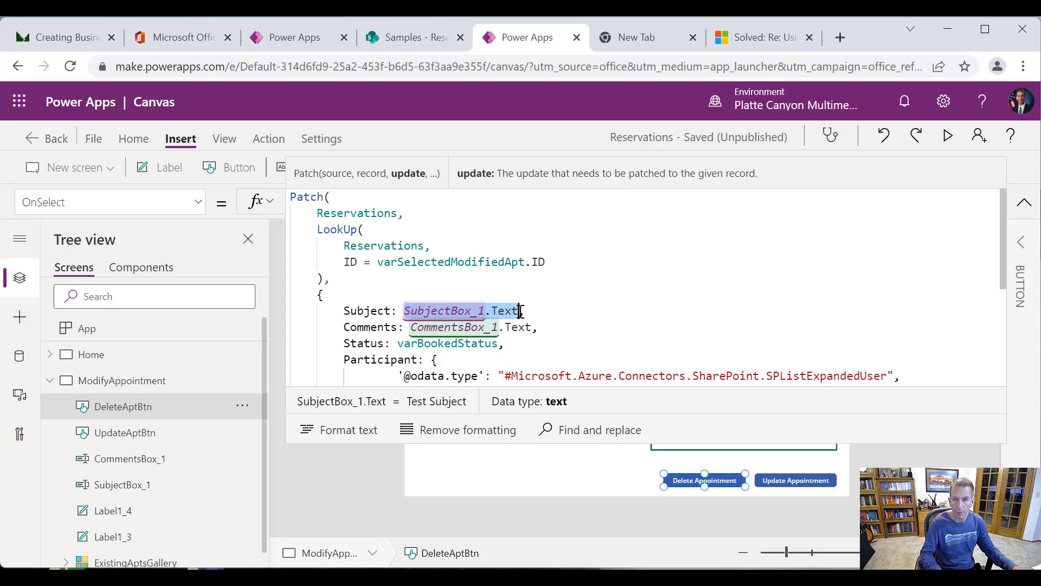
text("",)
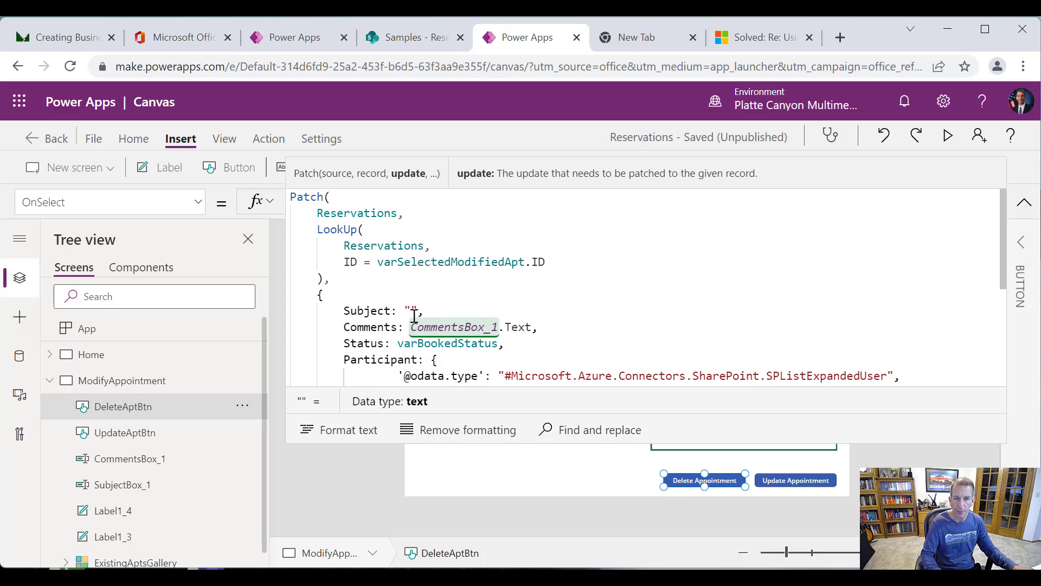
drag(422, 326, 530, 324)
text("",)
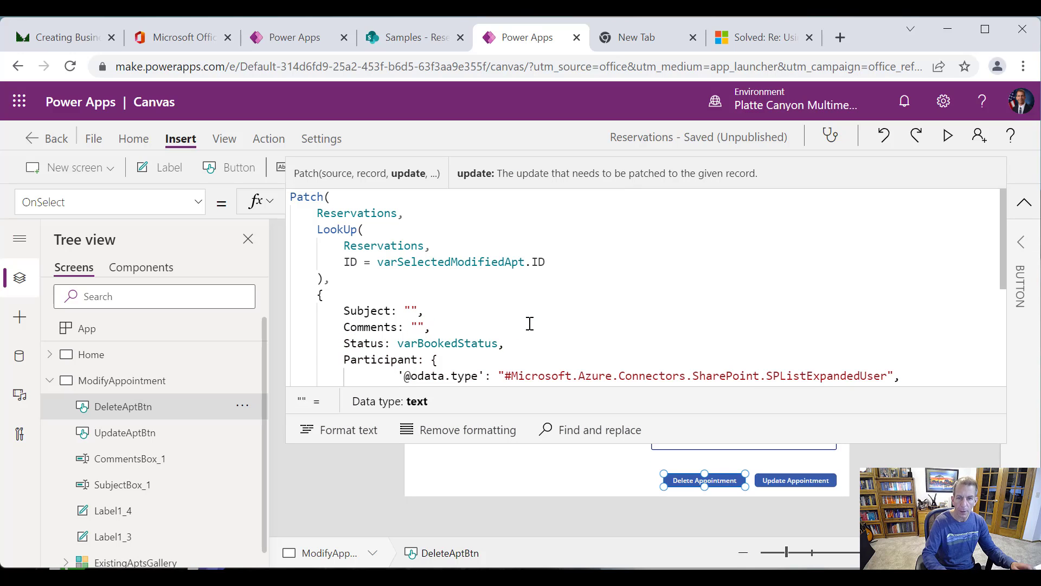
Set the Status field in DeleteAptBtn's Patch record to varAvailableStatus.
drag(418, 344, 460, 343)
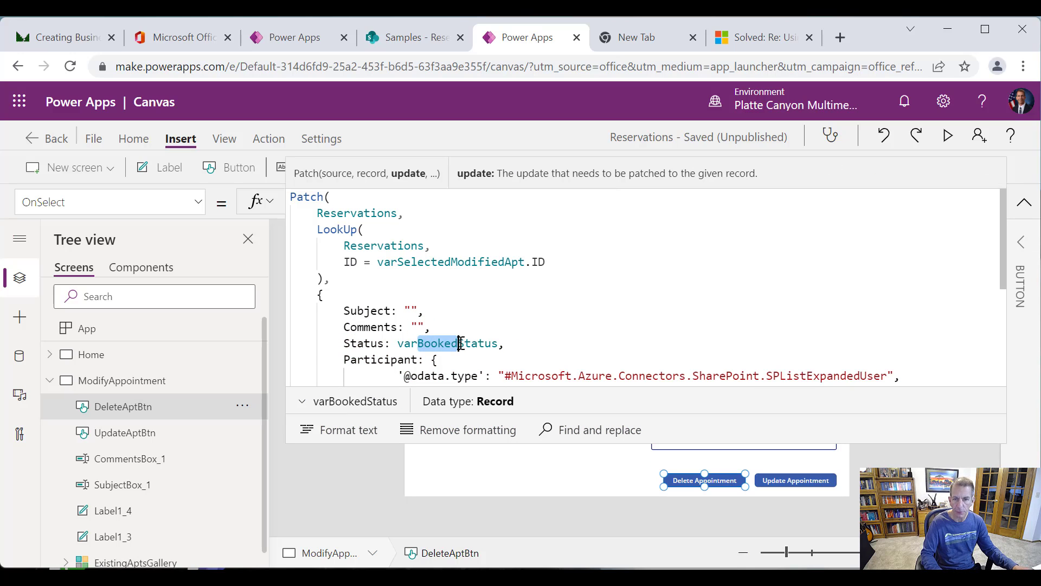
text(Availabl)
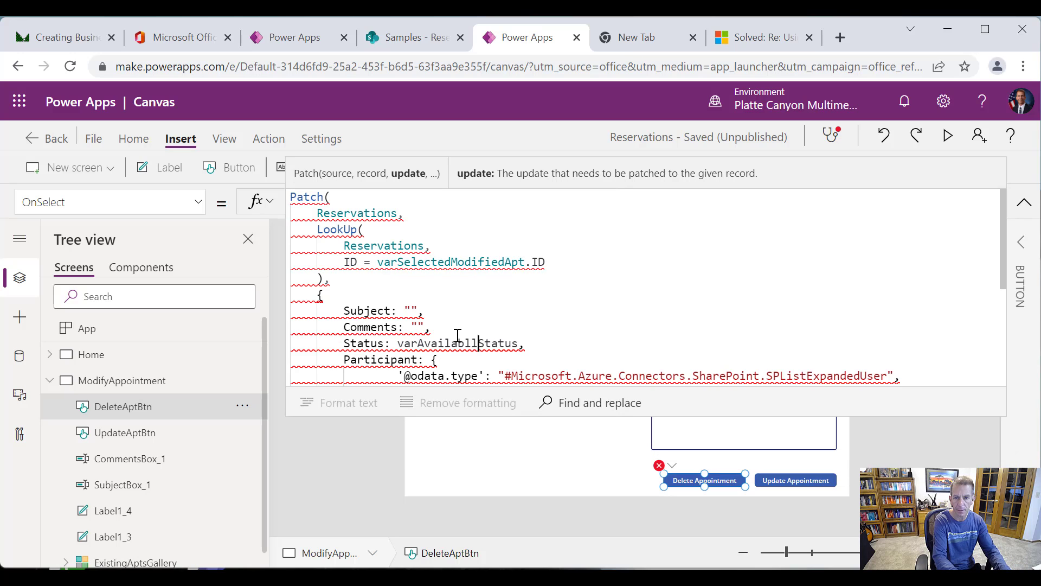
text(e)
click(597, 314)
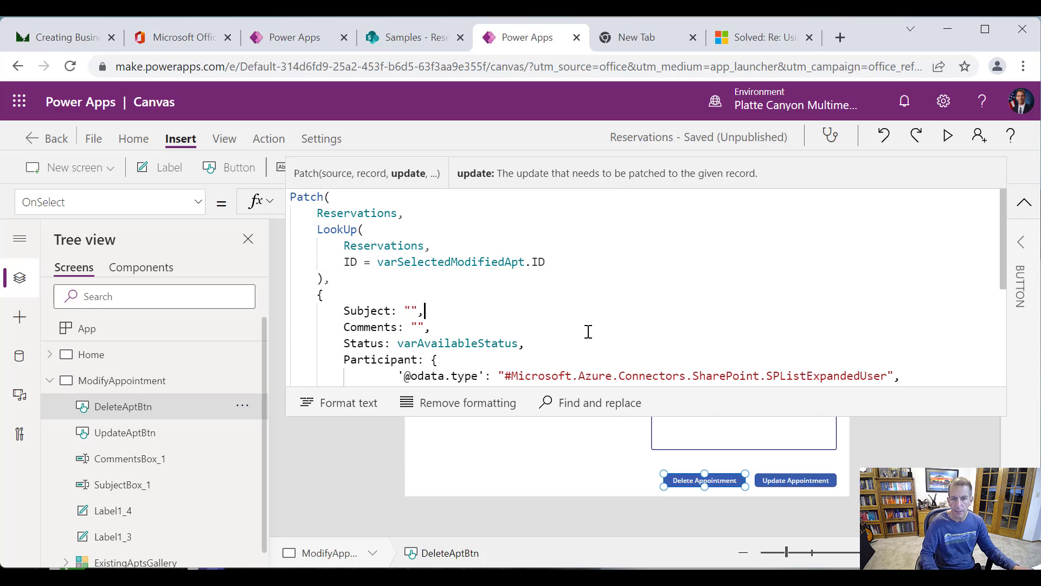
Delete the Participant block and the comma after varAvailableStatus from DeleteAptBtn's Patch, close the record with a curly brace, and format the formula text.
scroll(493, 306, down, 3)
drag(343, 237, 474, 352)
key(shift+Down)
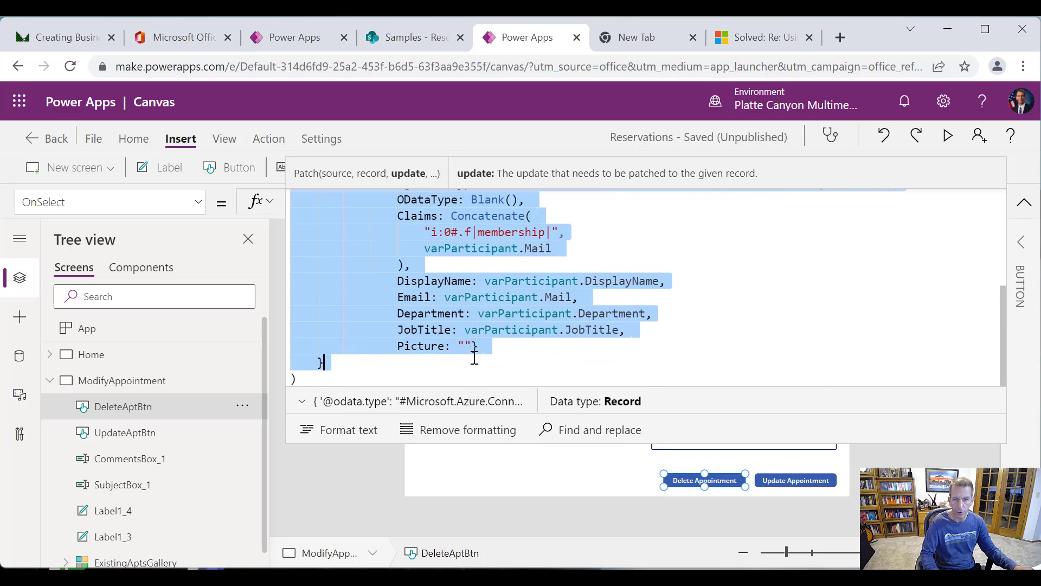
key(Delete)
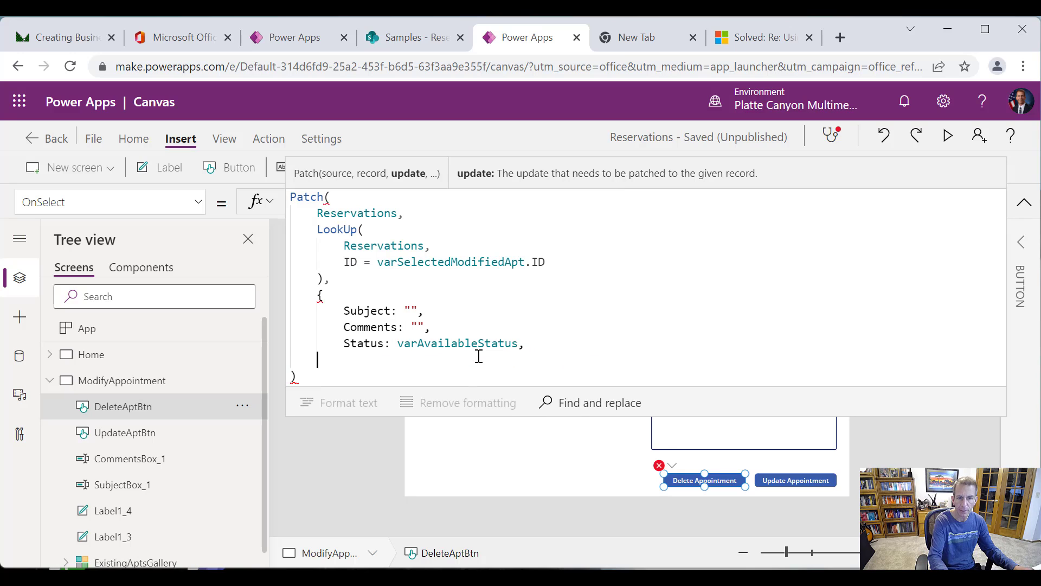
key(BackSpace)
key(BackSpace)
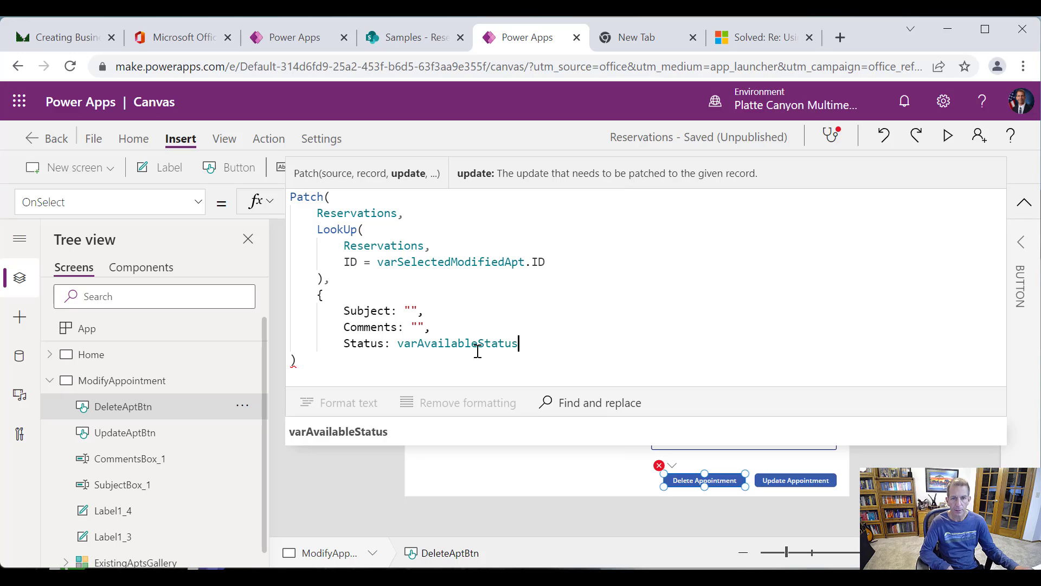
click(533, 349)
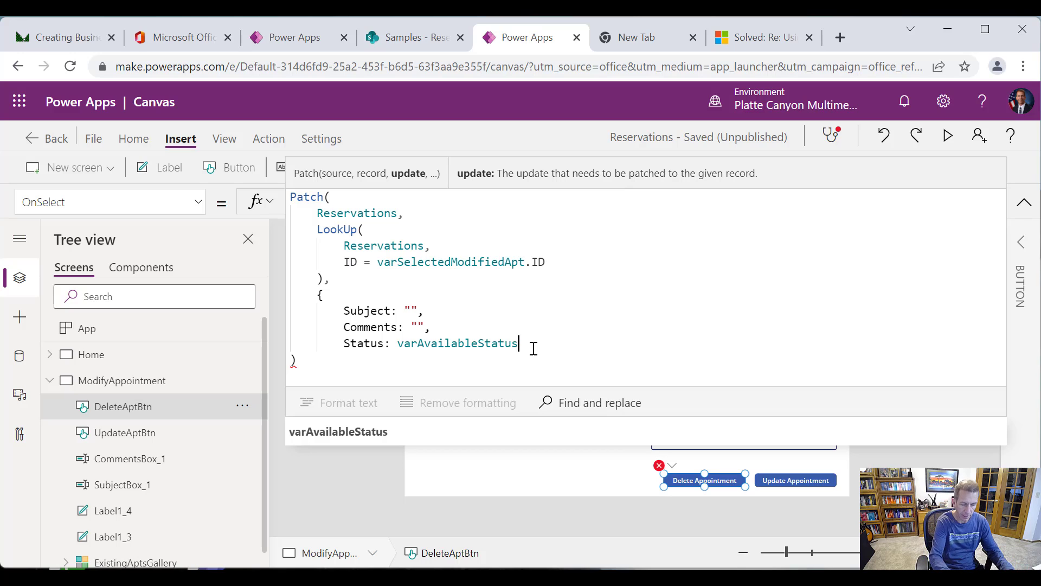
key(shift+Return)
text(})
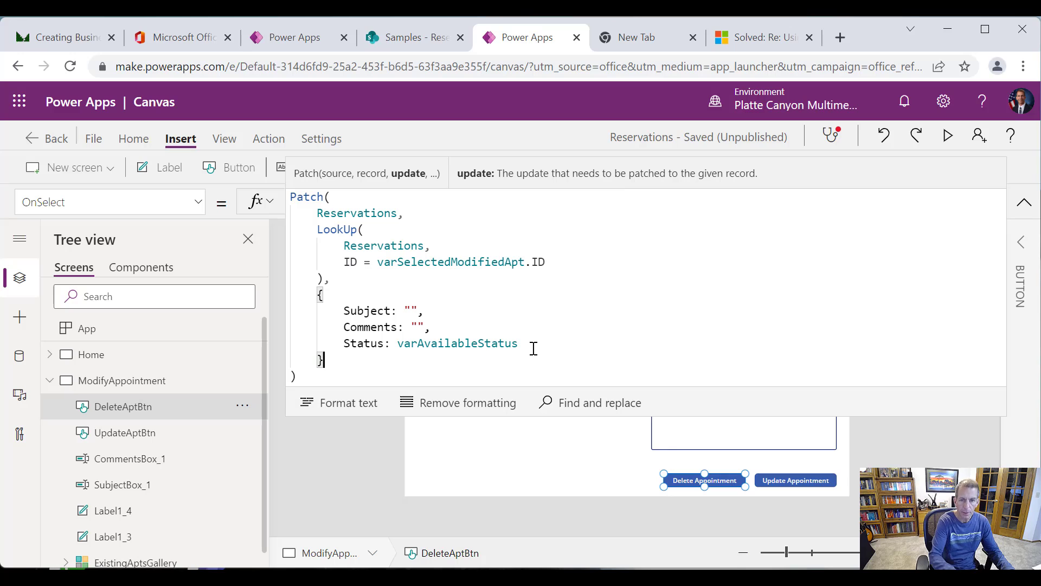
click(355, 413)
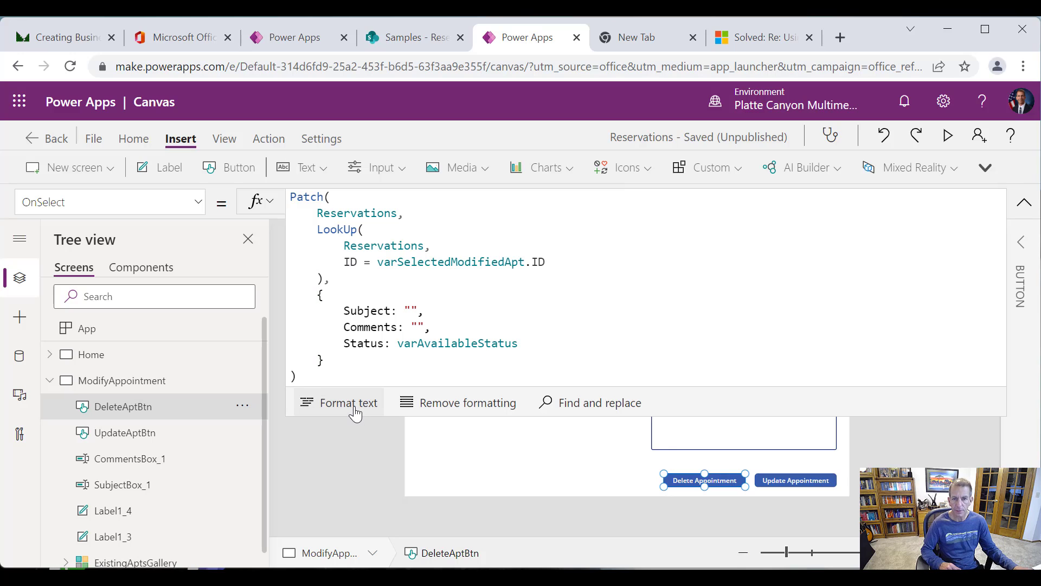
Change the LookUp condition in UpdateAptBtn's OnSelect formula to ID = varSelectedModifiedApt.ID and shrink the formula area.
click(806, 480)
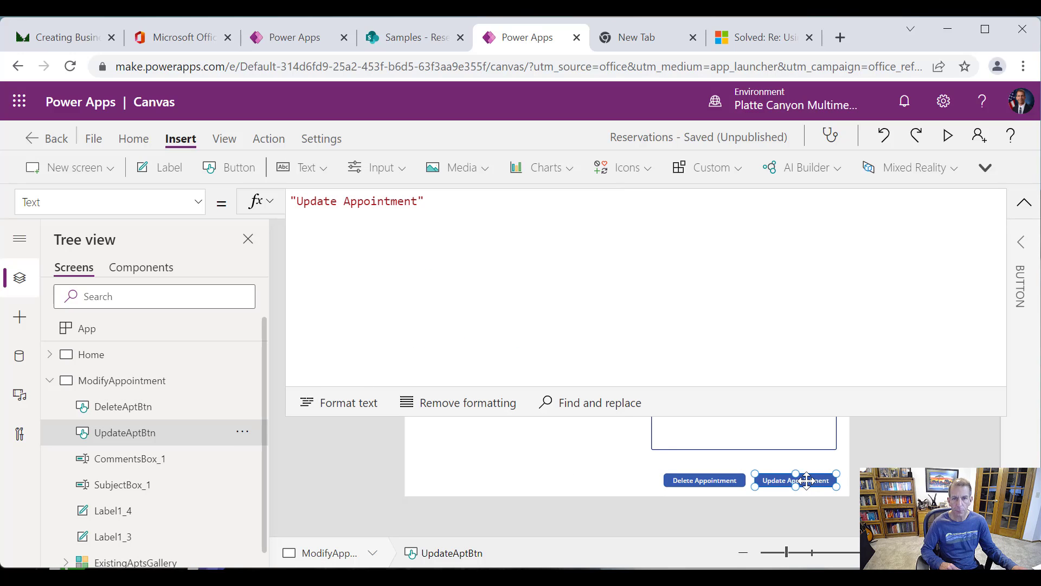
click(197, 203)
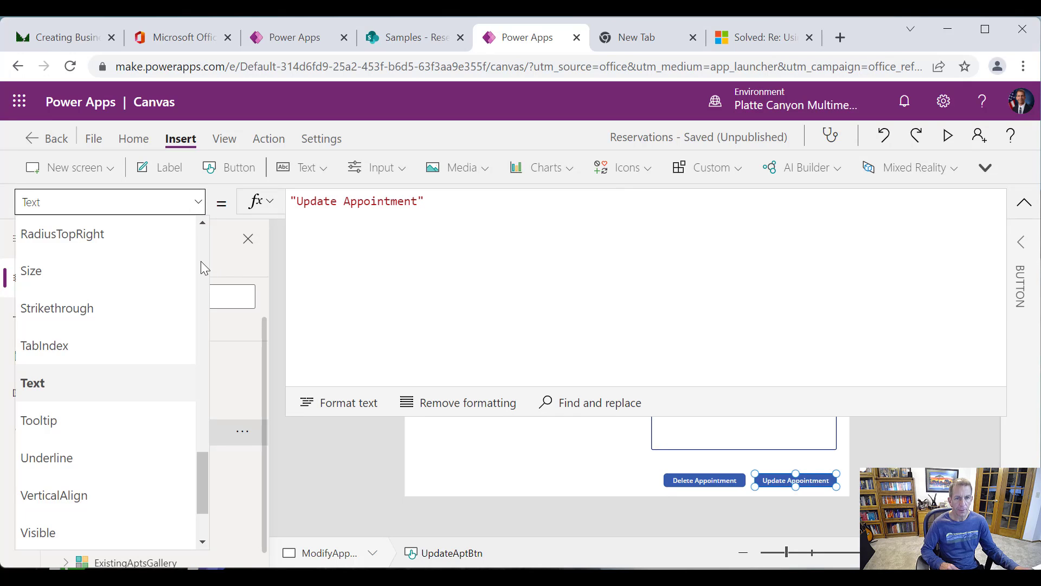
scroll(201, 262, up, 5)
scroll(186, 278, up, 5)
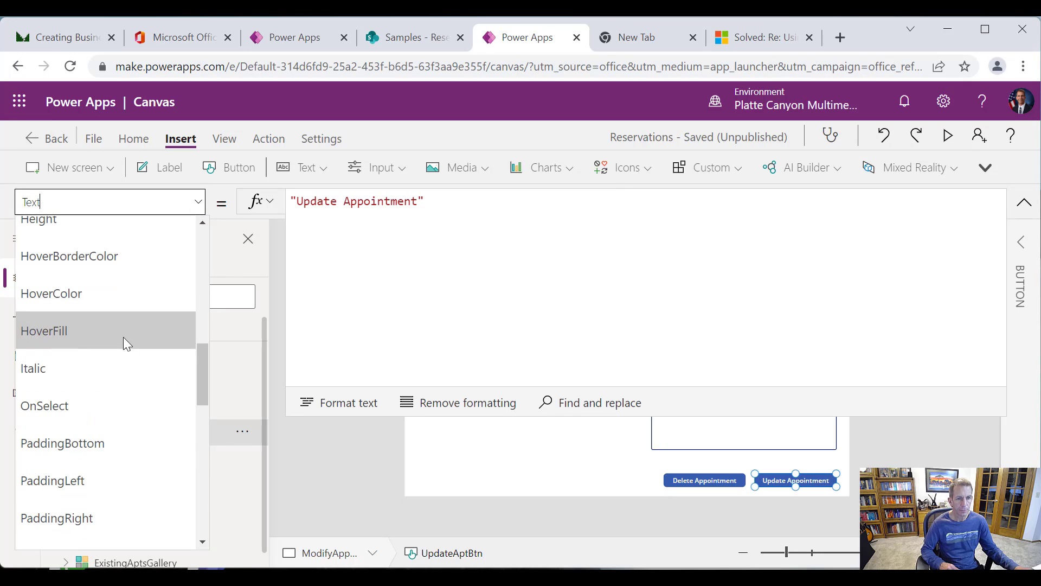
click(118, 401)
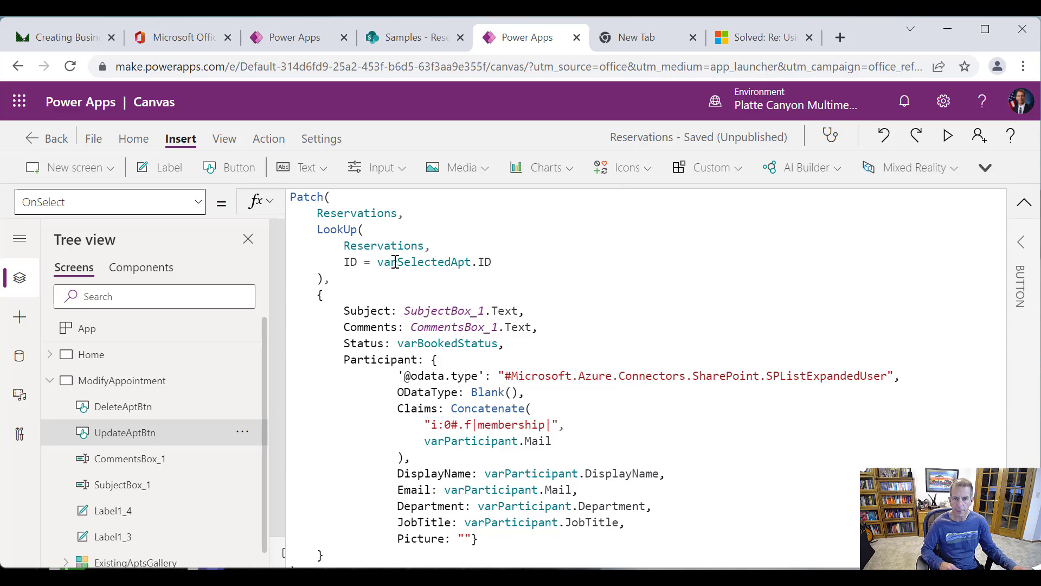
click(453, 262)
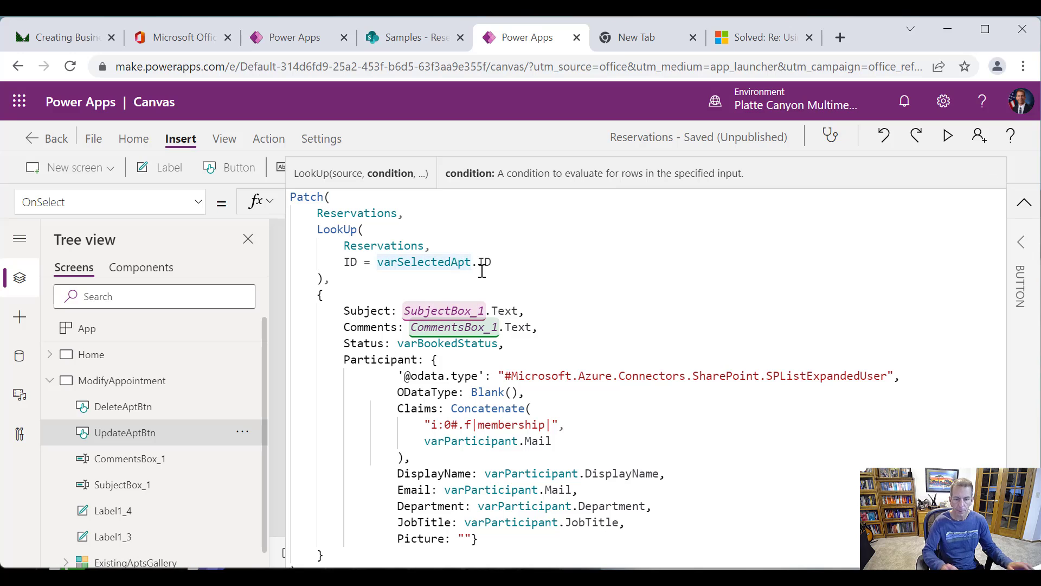
text(Modf)
key(BackSpace)
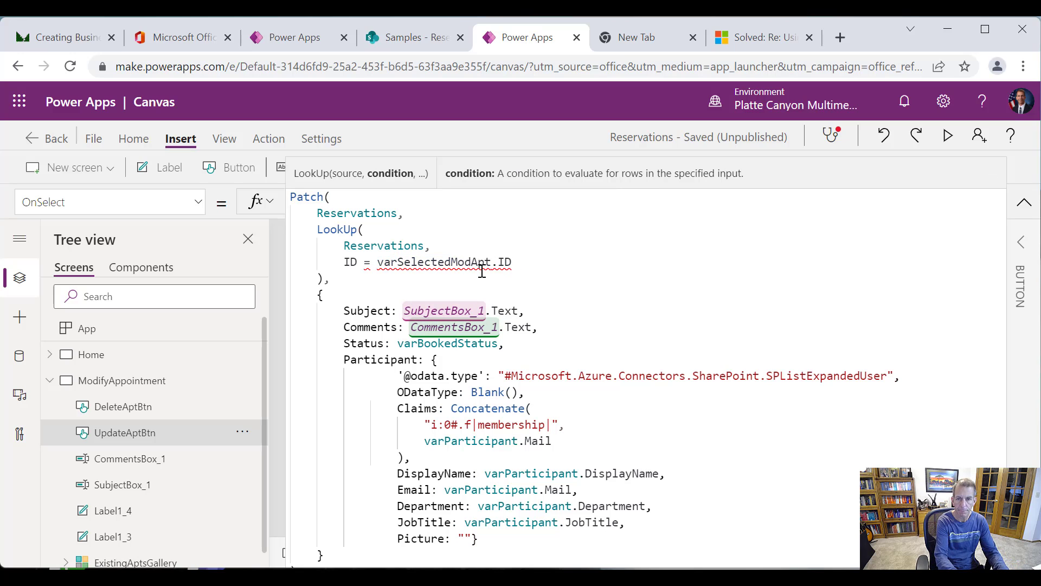
text(ified)
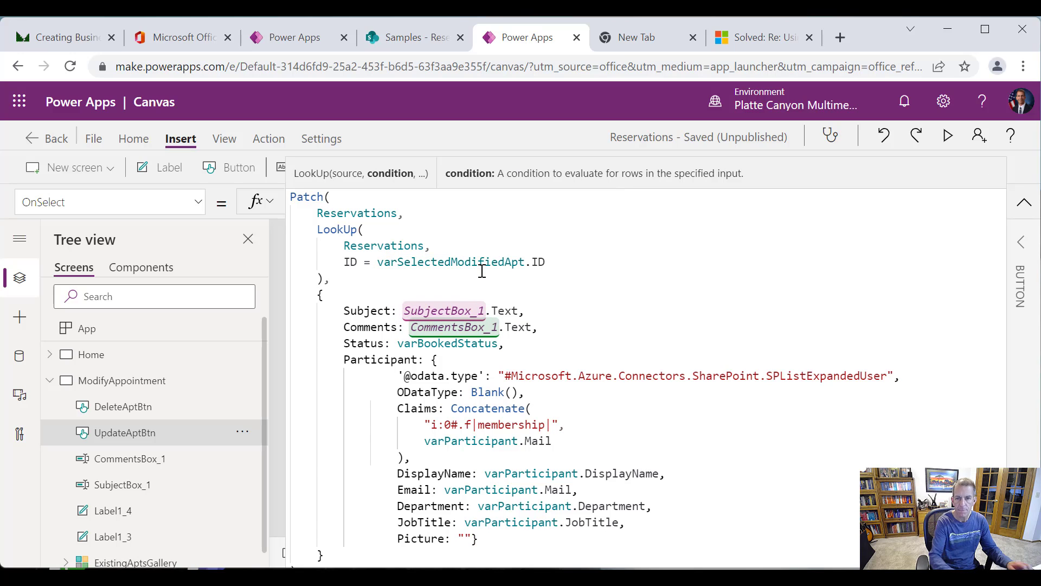
click(991, 21)
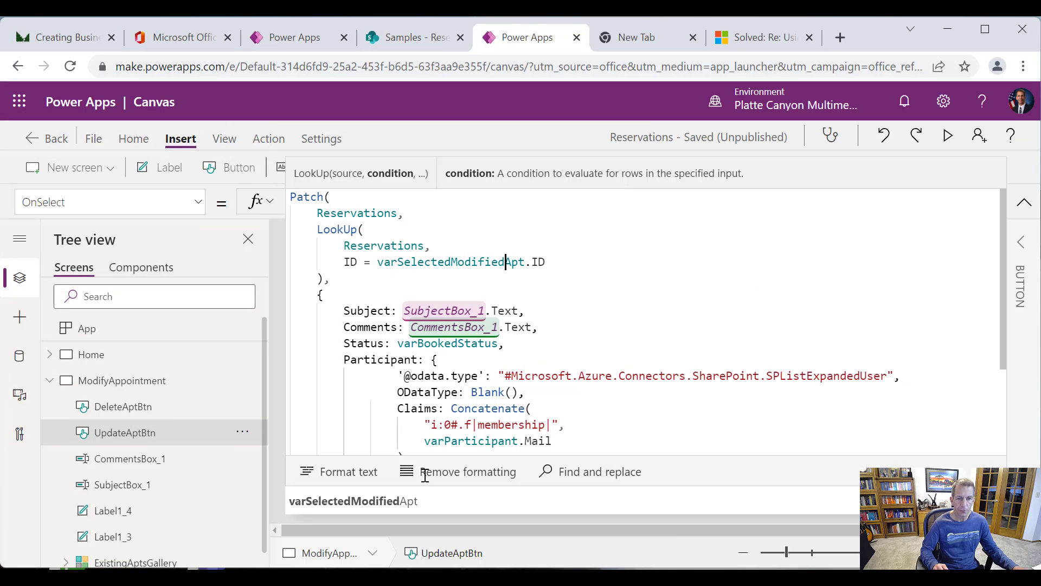
Rename the CommentsBox_1 text input on the ModifyAppointment screen to UpdatedCommentsBox.
click(206, 461)
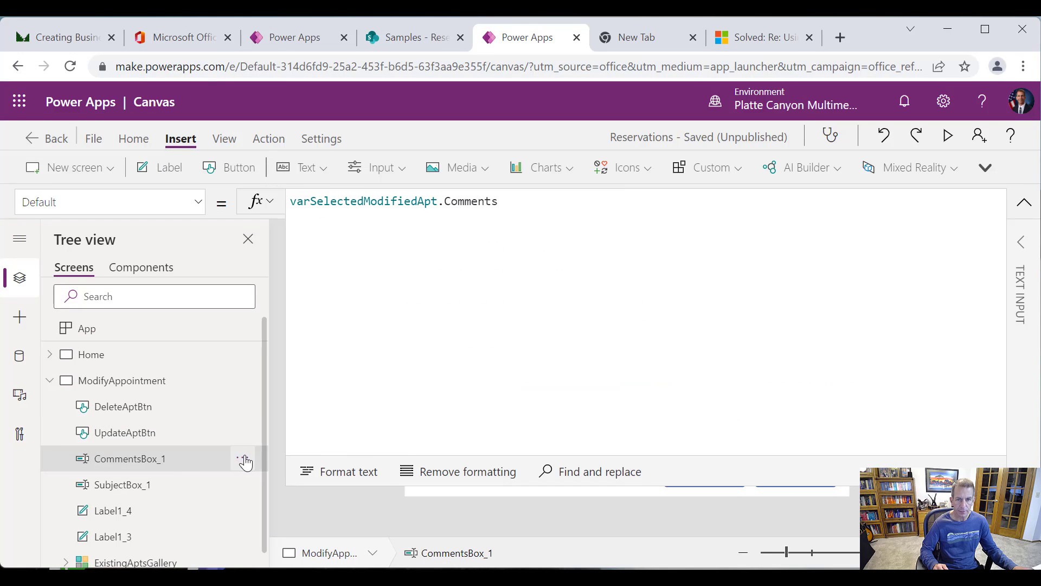
click(245, 459)
click(286, 347)
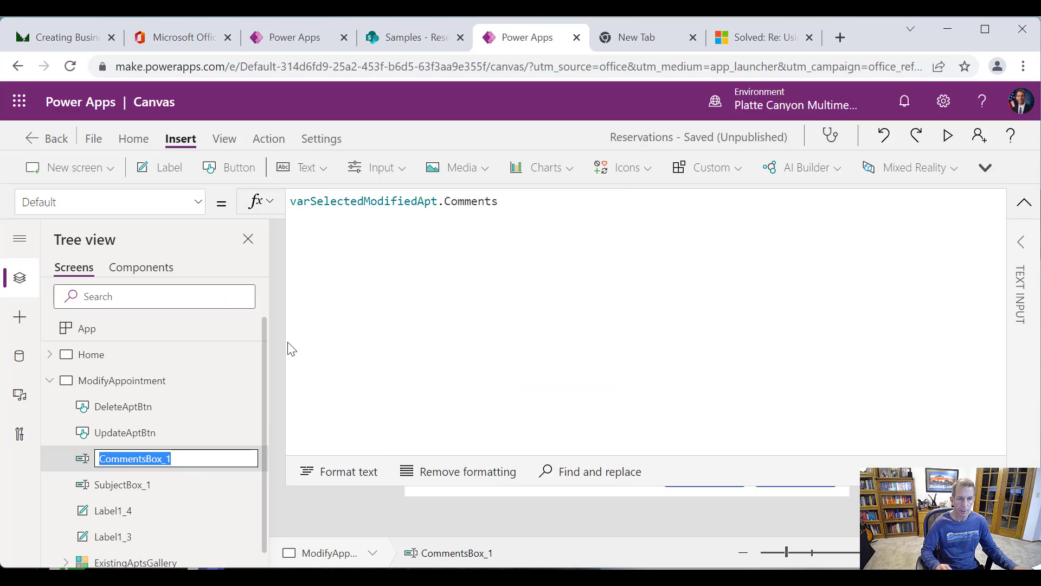
text(Upda)
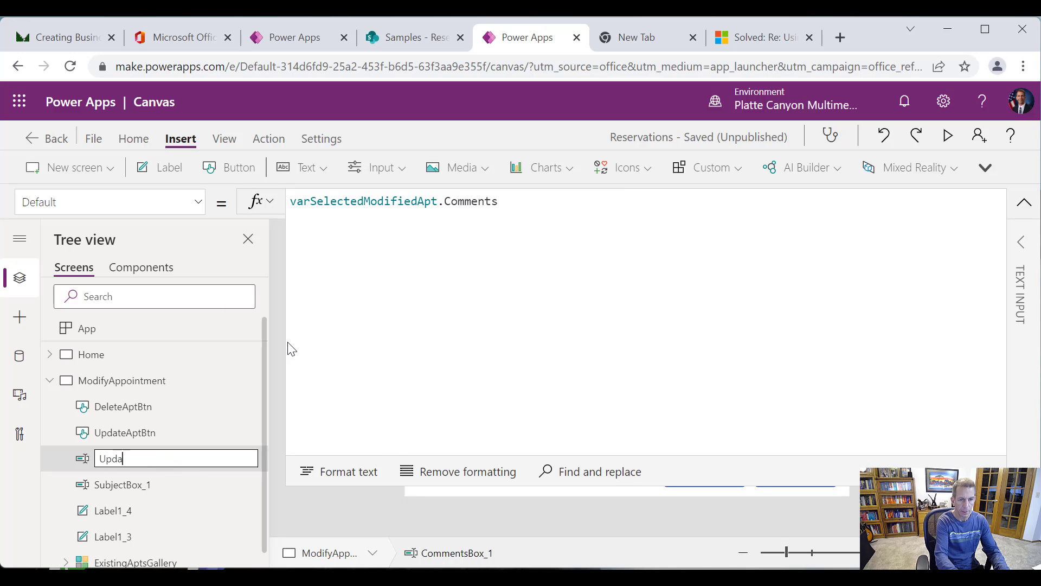
text(tedCommentsBox)
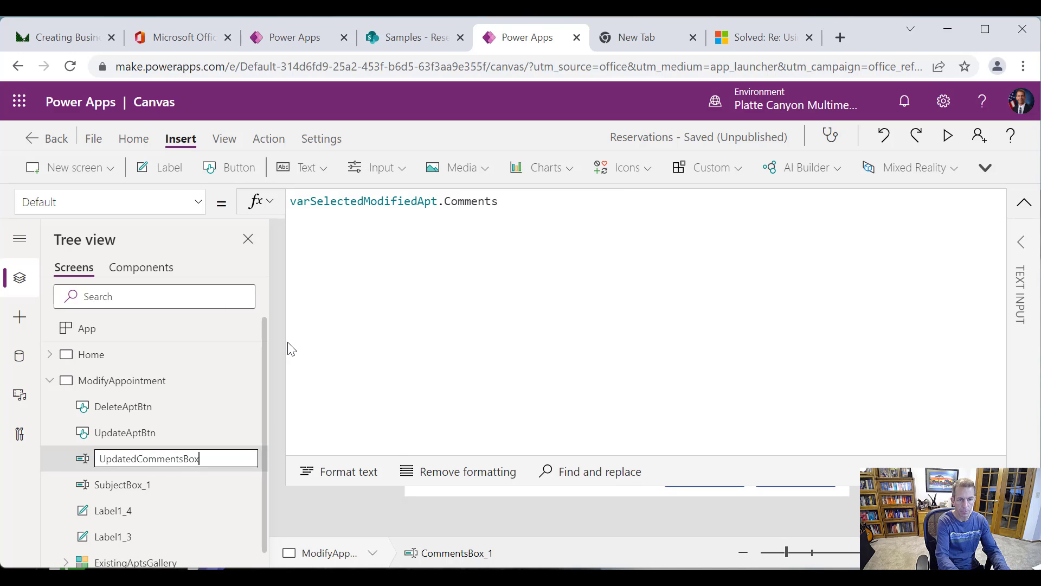
key(Return)
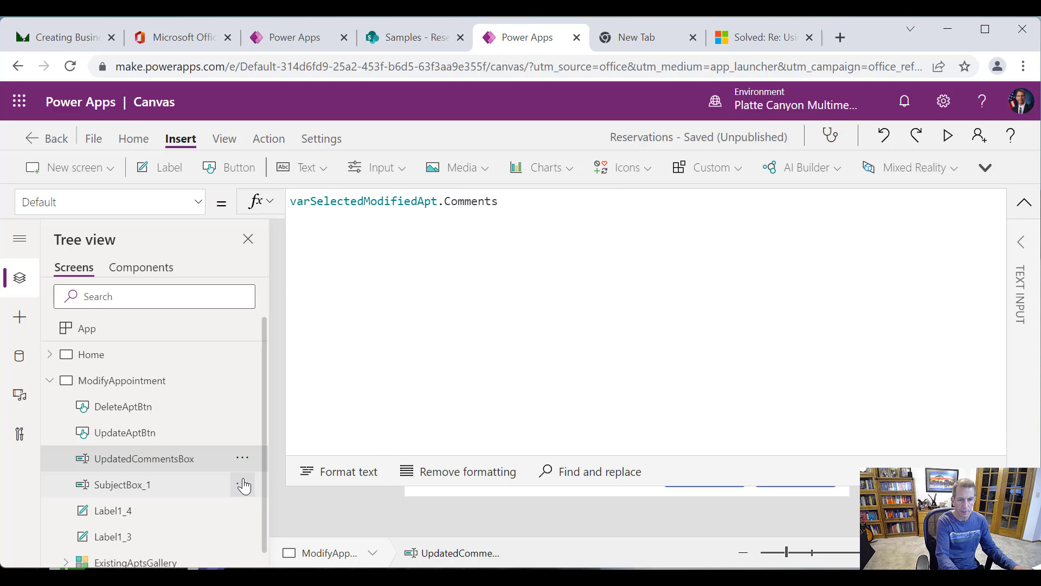
Rename the SubjectBox_1 text input on the ModifyAppointment screen to UpdatedSubjectBox.
click(245, 485)
click(243, 484)
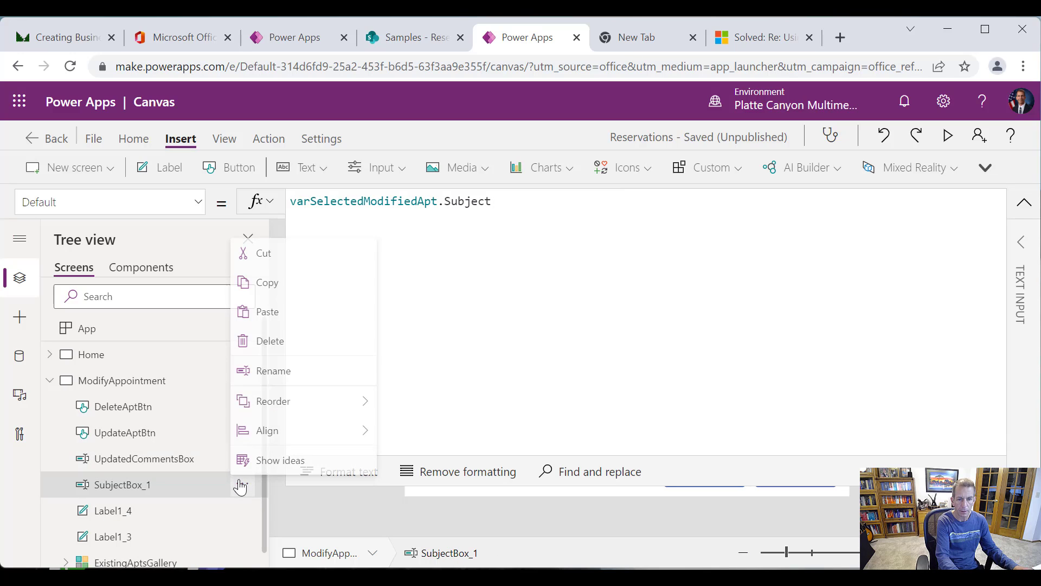
click(279, 369)
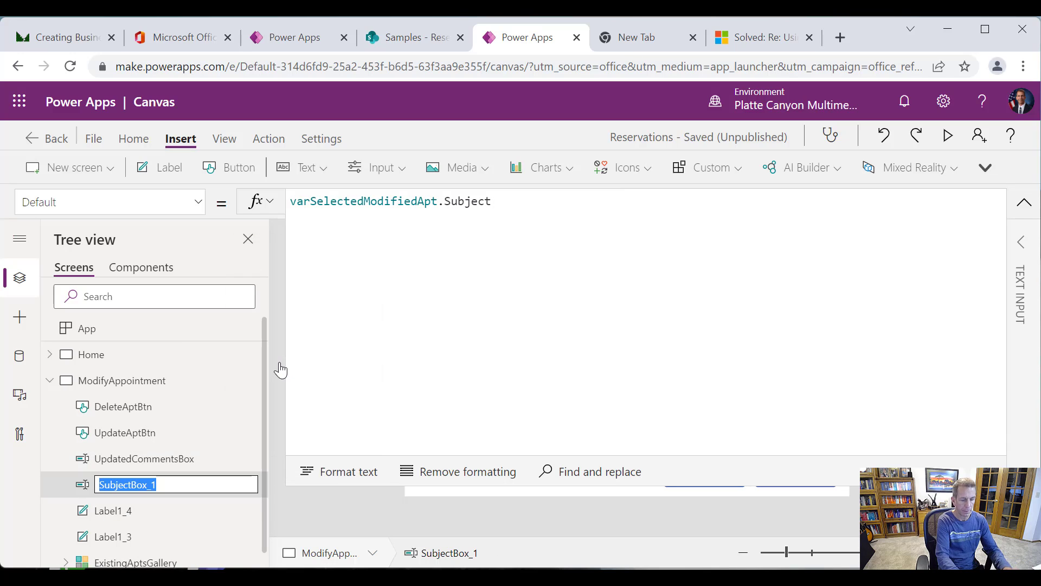
text(UpdatedS)
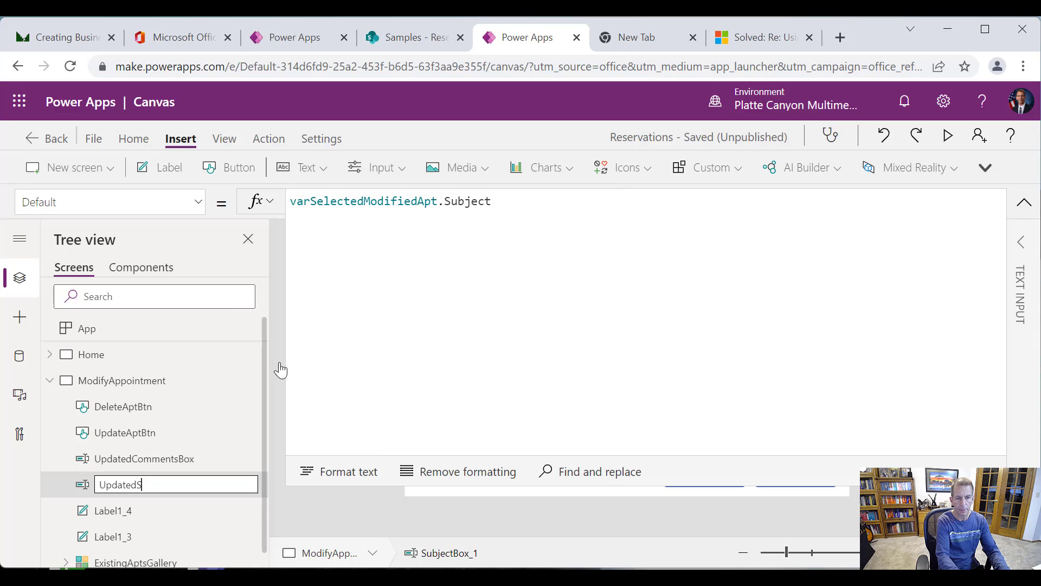
text(ubjectBox)
key(Return)
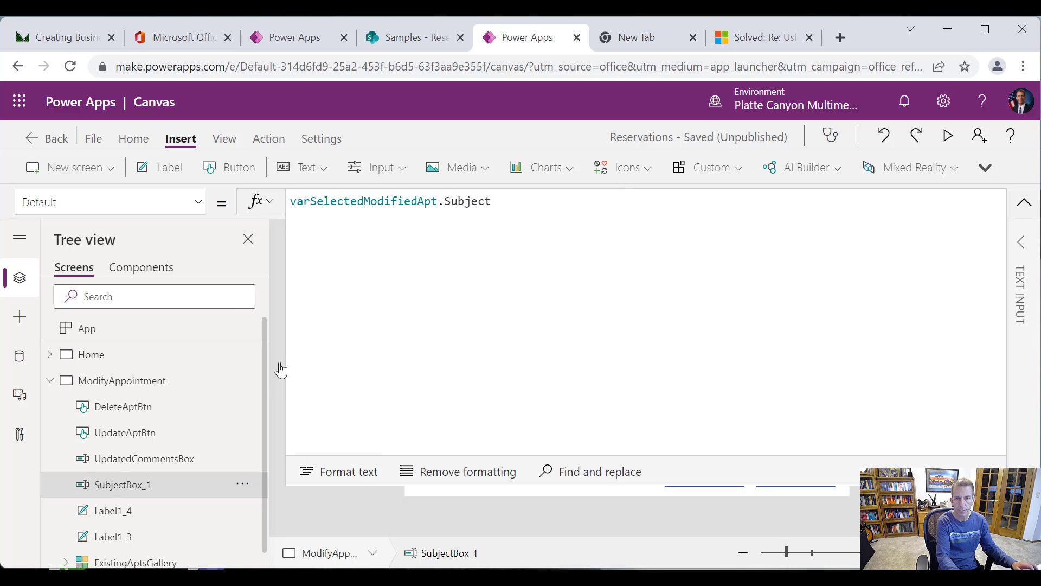
Remove the Status line and the comma after UpdatedCommentsBox.Text from UpdateAptBtn's OnSelect Patch formula.
drag(772, 484, 762, 441)
click(785, 484)
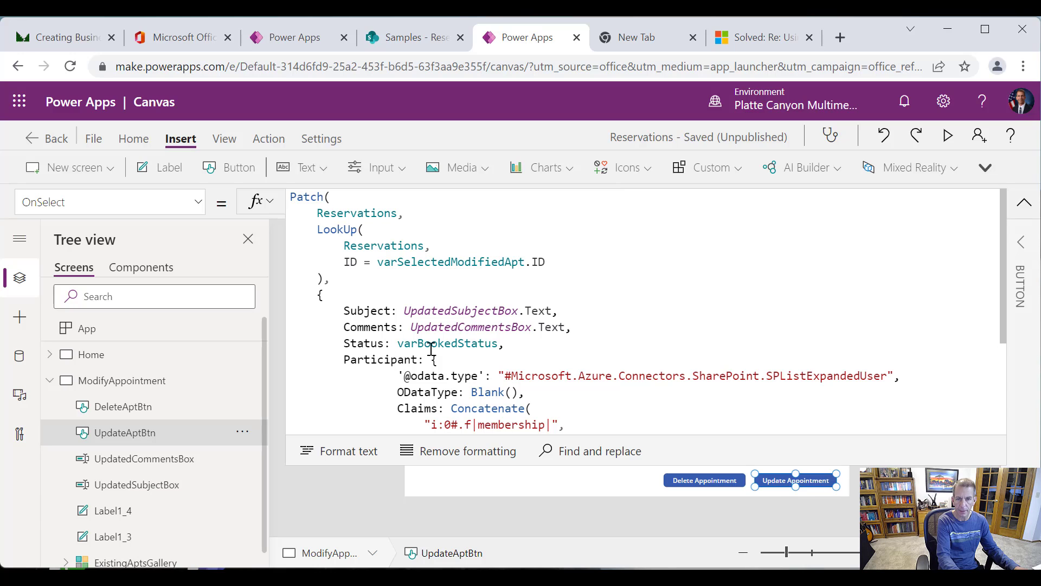
drag(528, 344, 280, 343)
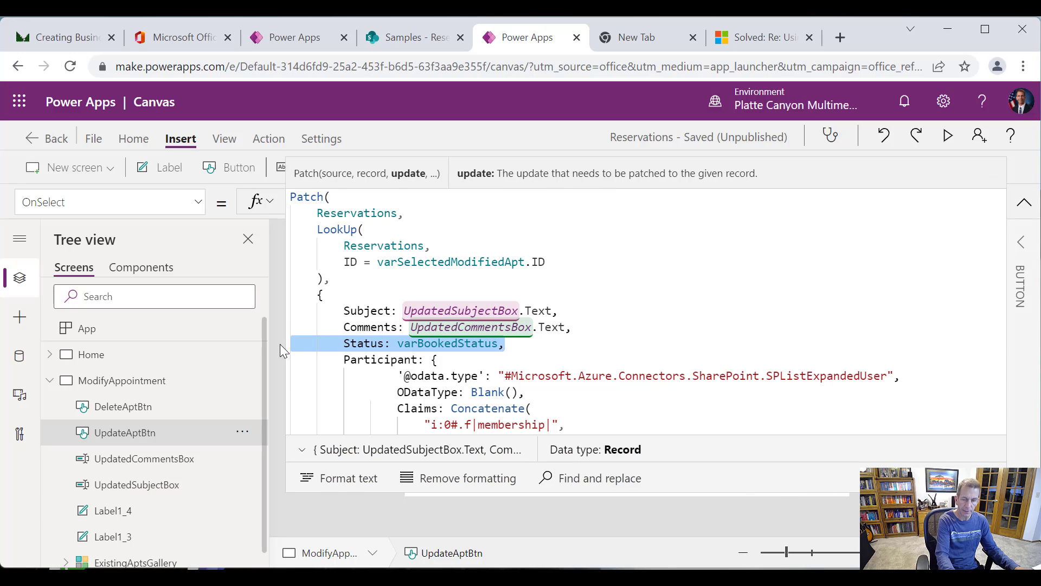
key(BackSpace)
key(BackSpace)
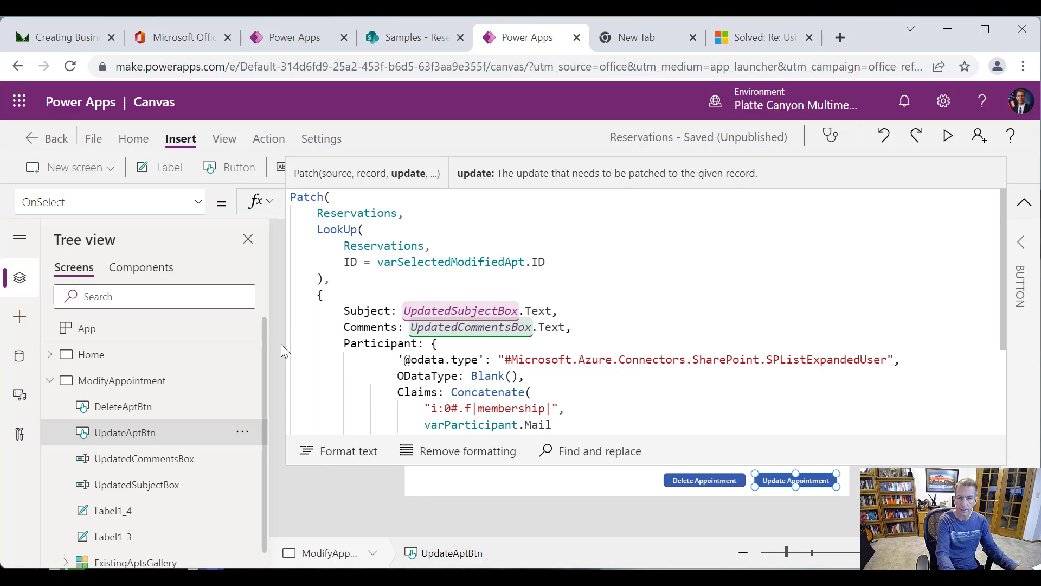
key(BackSpace)
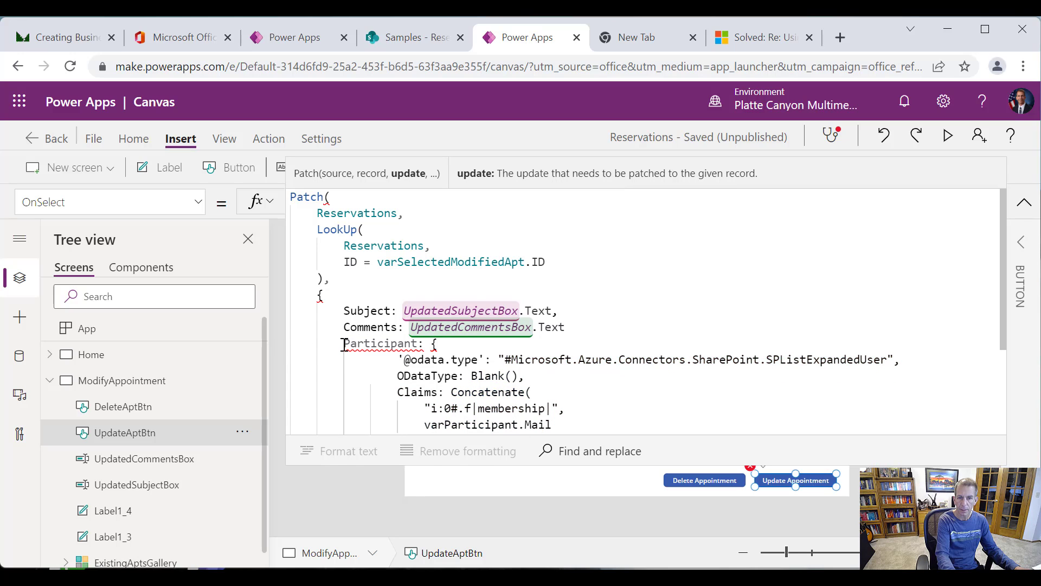
Delete the Participant block from UpdateAptBtn's Patch record, format the formula text, and shrink the formula area.
drag(344, 343, 493, 398)
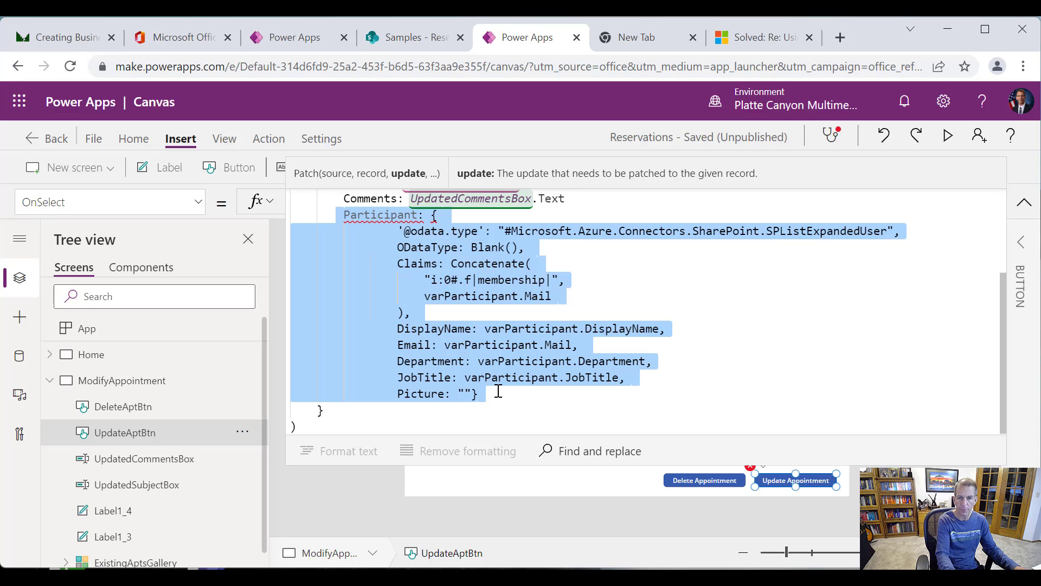
key(BackSpace)
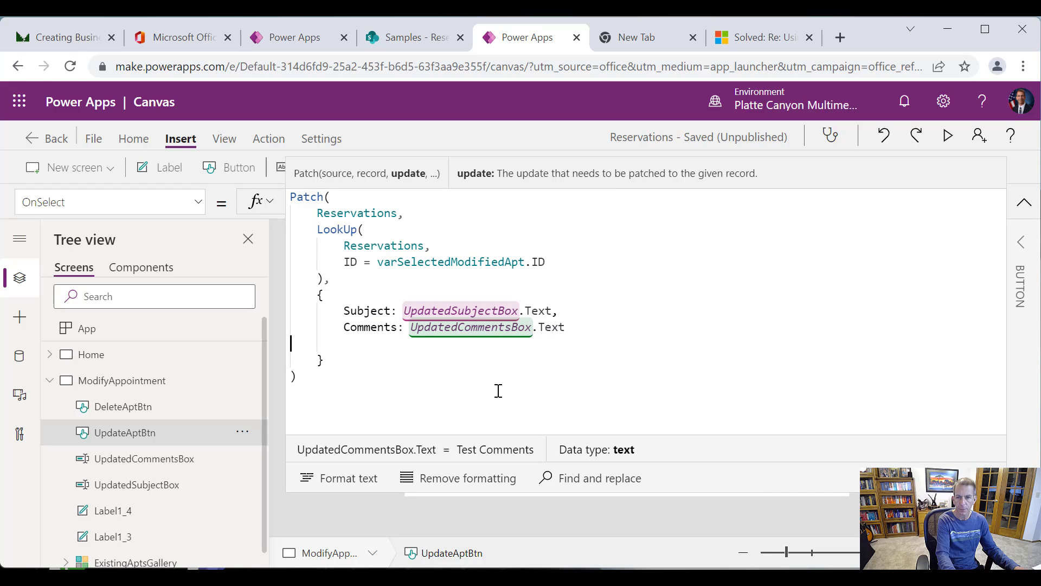
key(BackSpace)
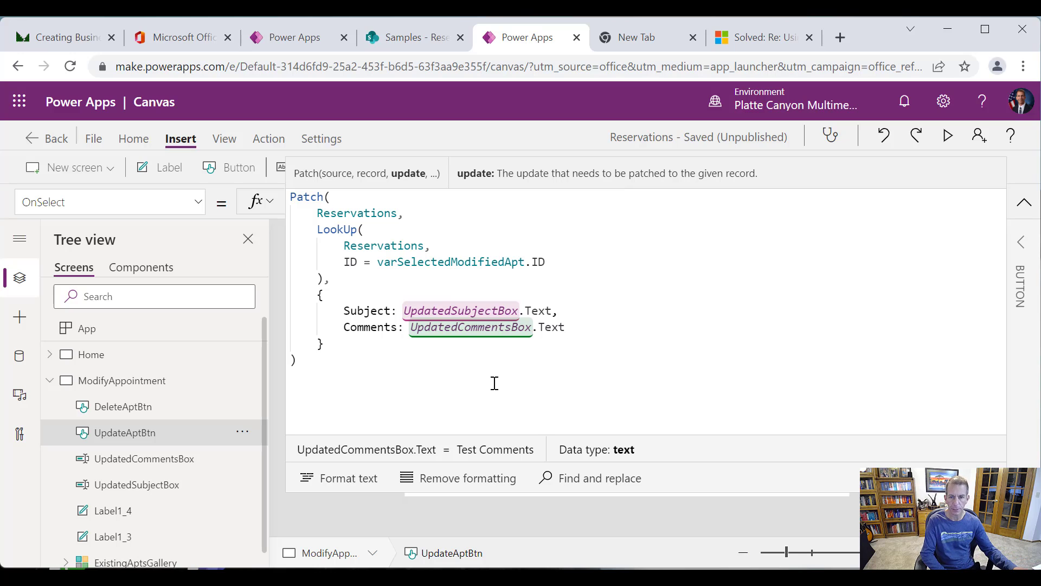
click(366, 479)
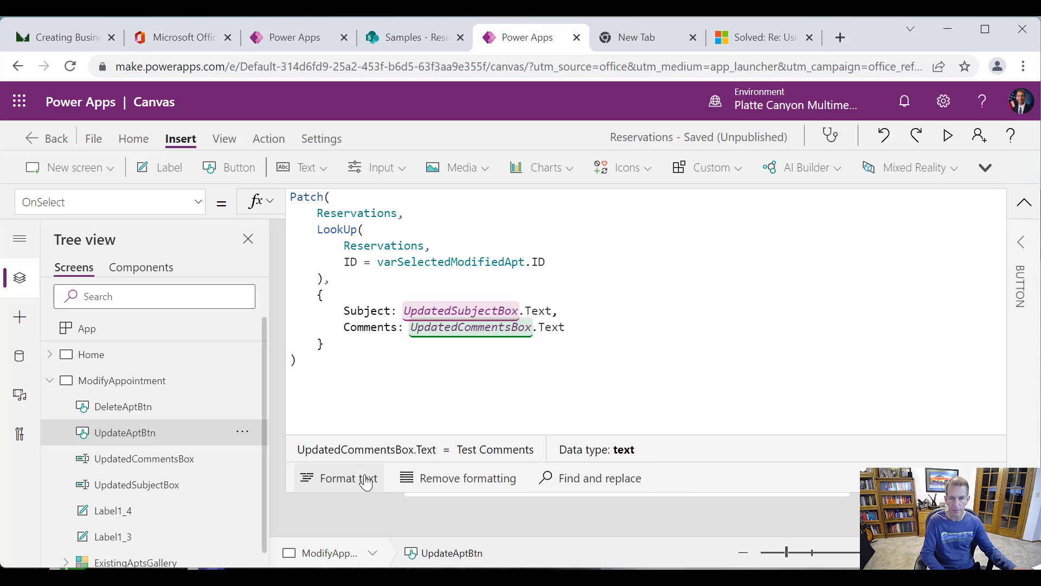
drag(668, 490, 636, 223)
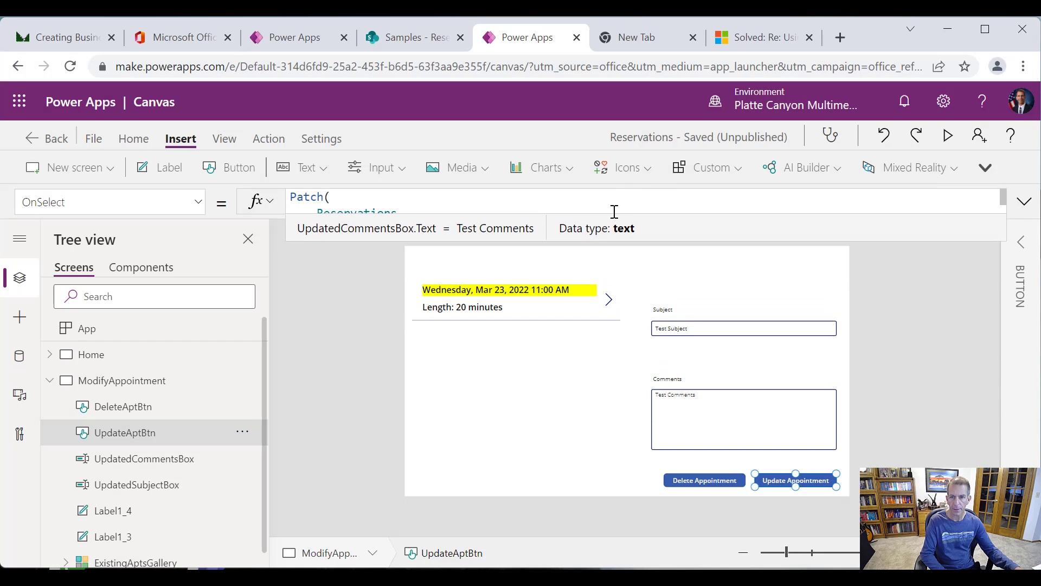
Run the app's OnStart formula and preview the app from the Home screen.
click(108, 364)
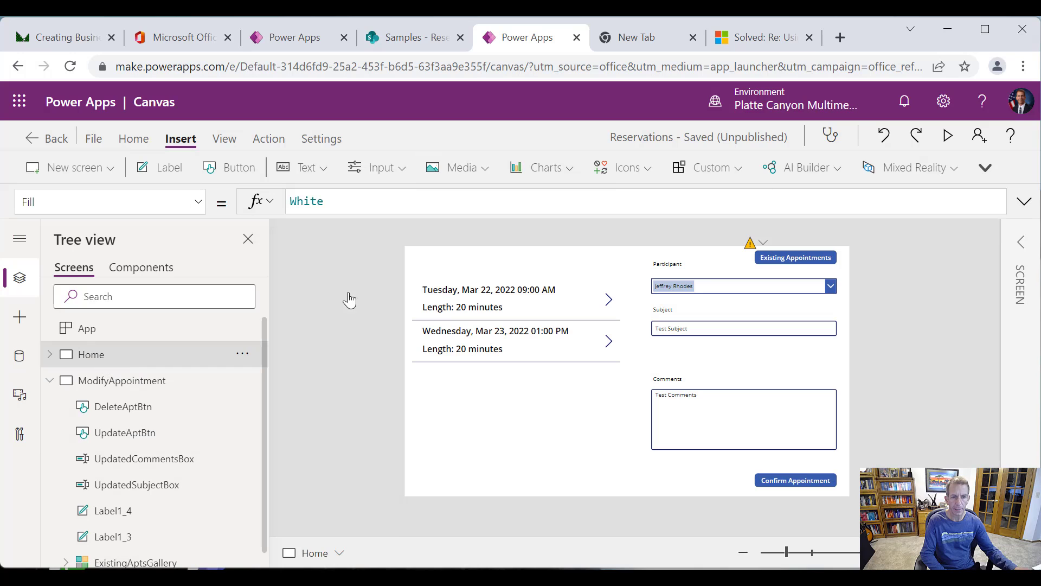
click(240, 329)
click(272, 384)
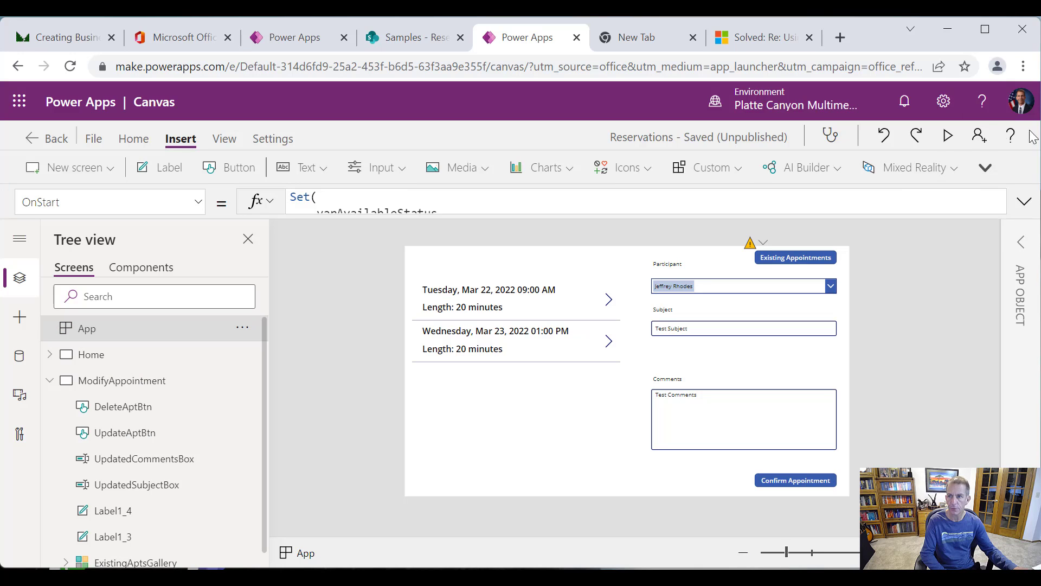
click(948, 137)
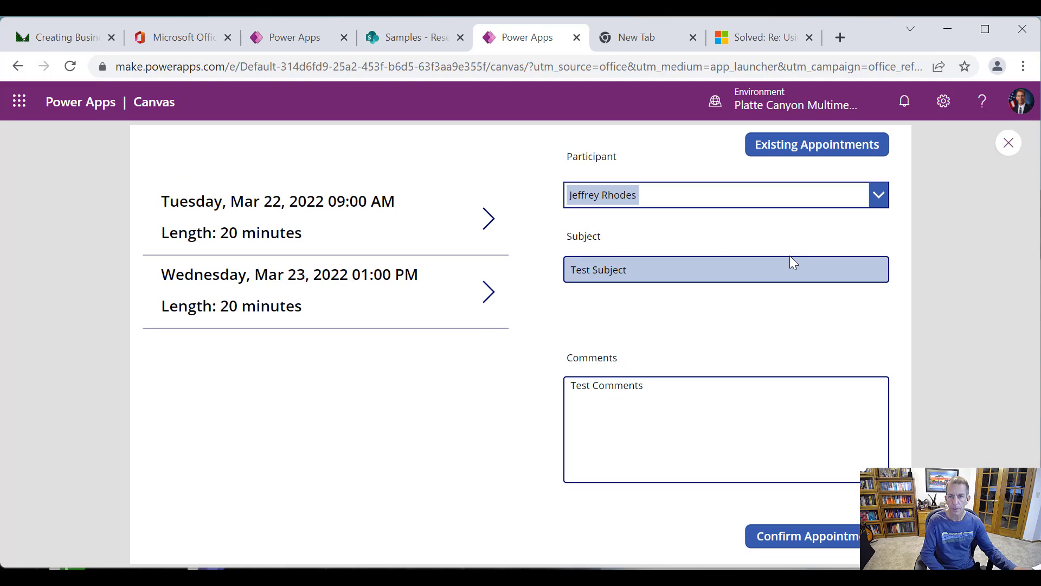
Book the Wednesday, Mar 23, 2022 01:00 PM slot with subject "Apt 2" and comments "Comments 2", and close the preview.
click(488, 223)
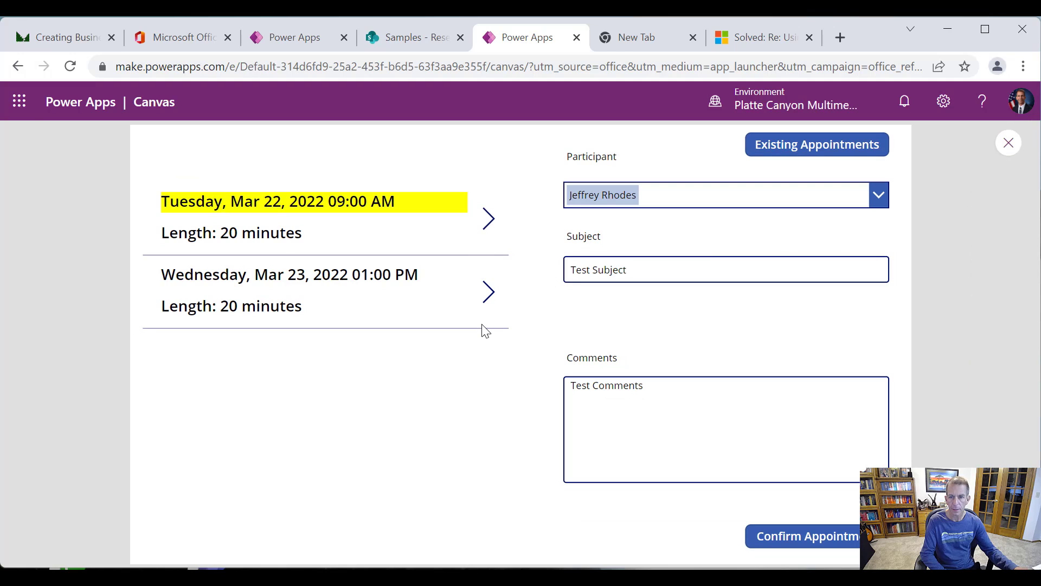
click(485, 303)
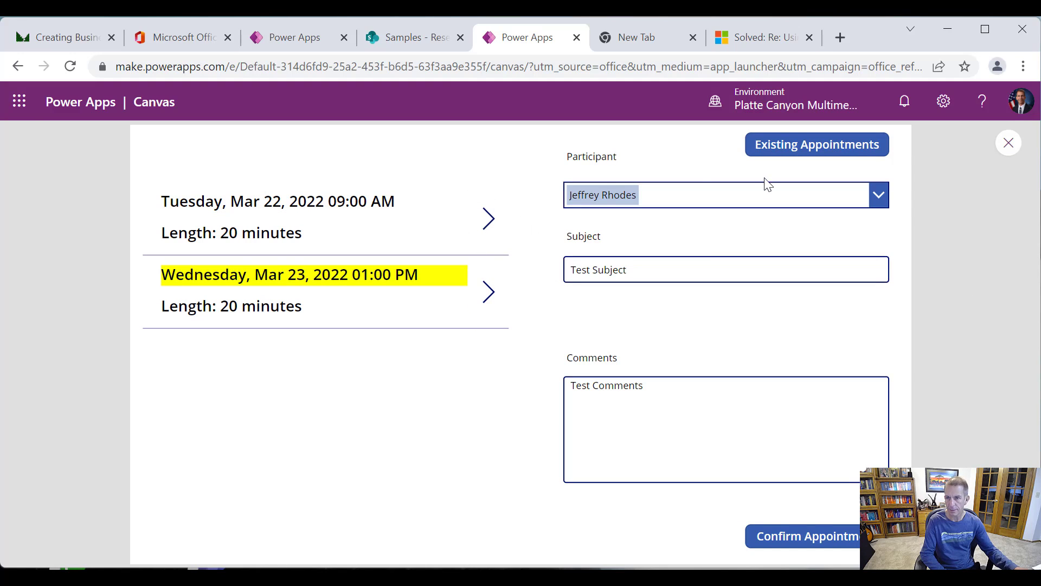
click(488, 220)
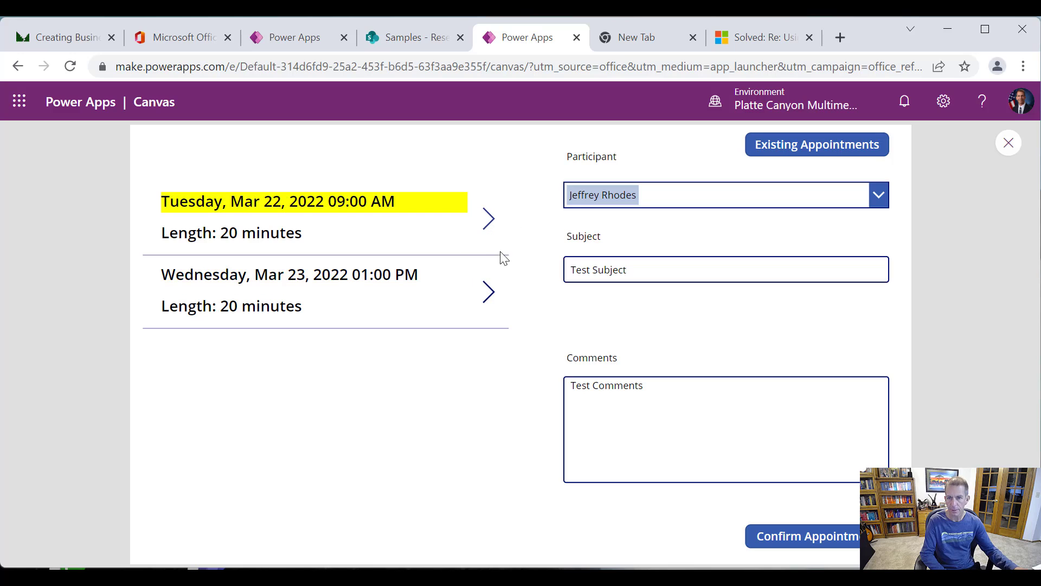
click(488, 292)
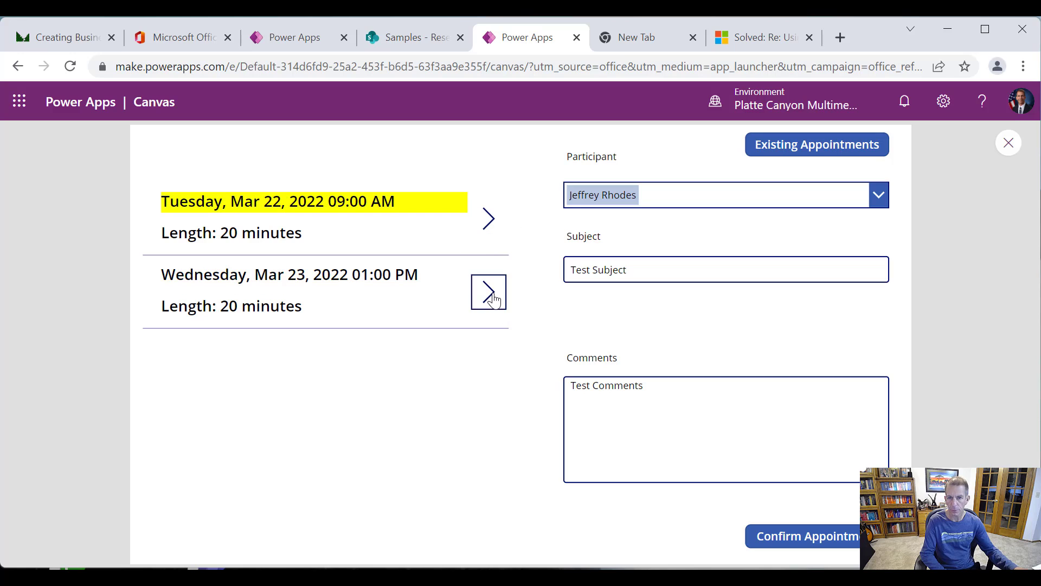
click(663, 265)
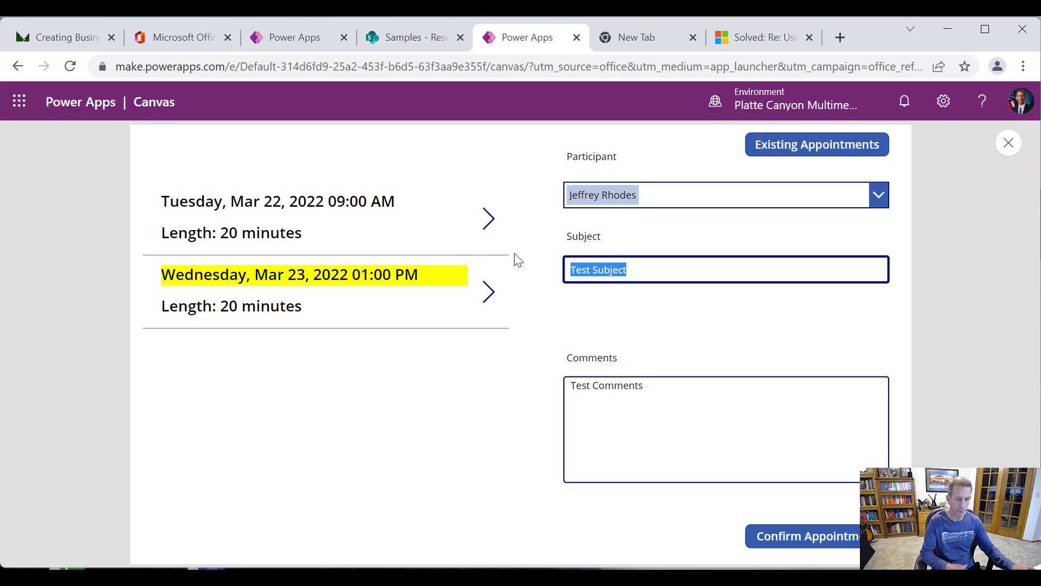
text(Apt 2)
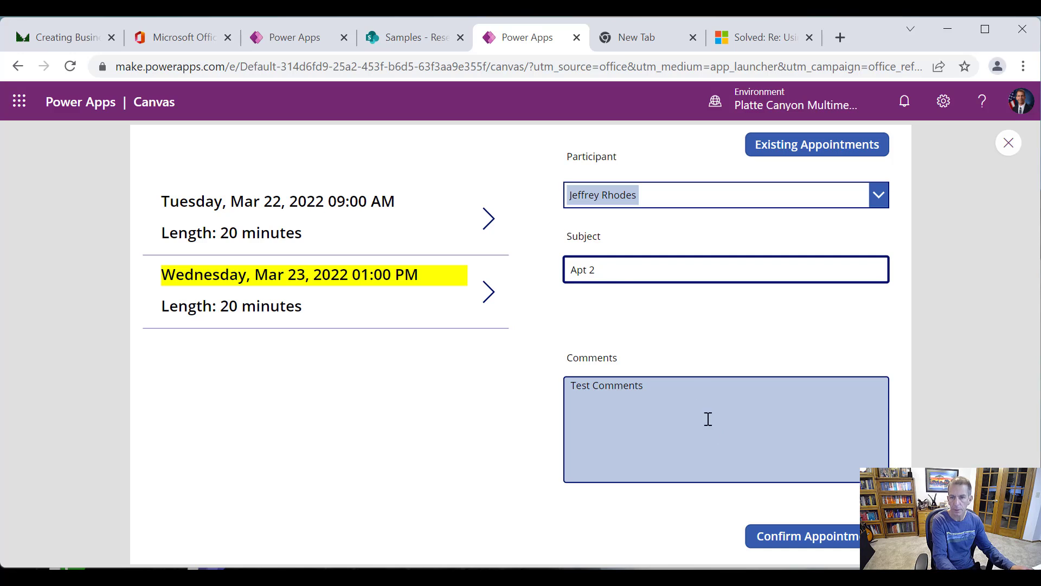
click(656, 385)
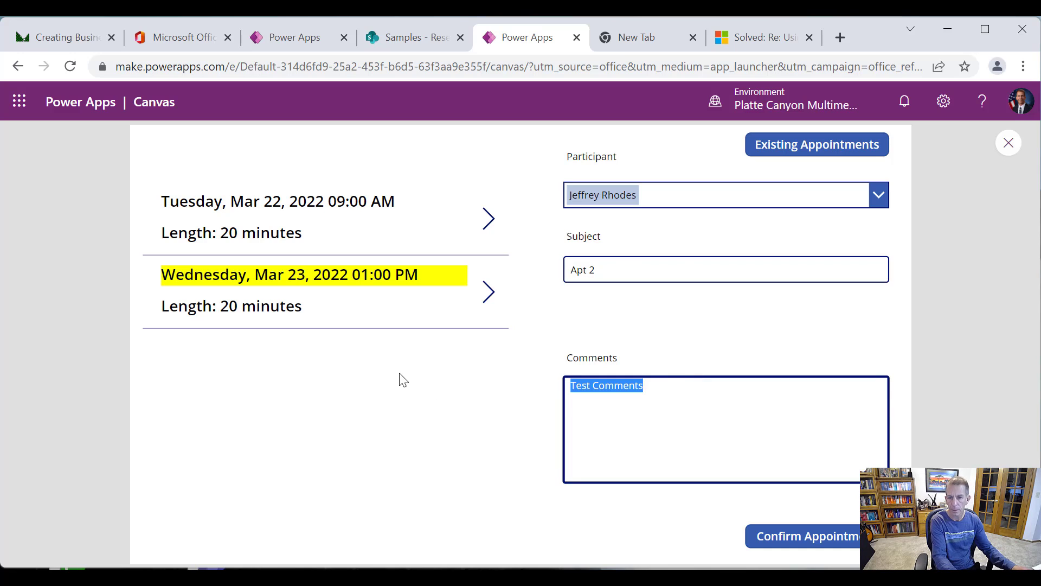
text(Commentsa)
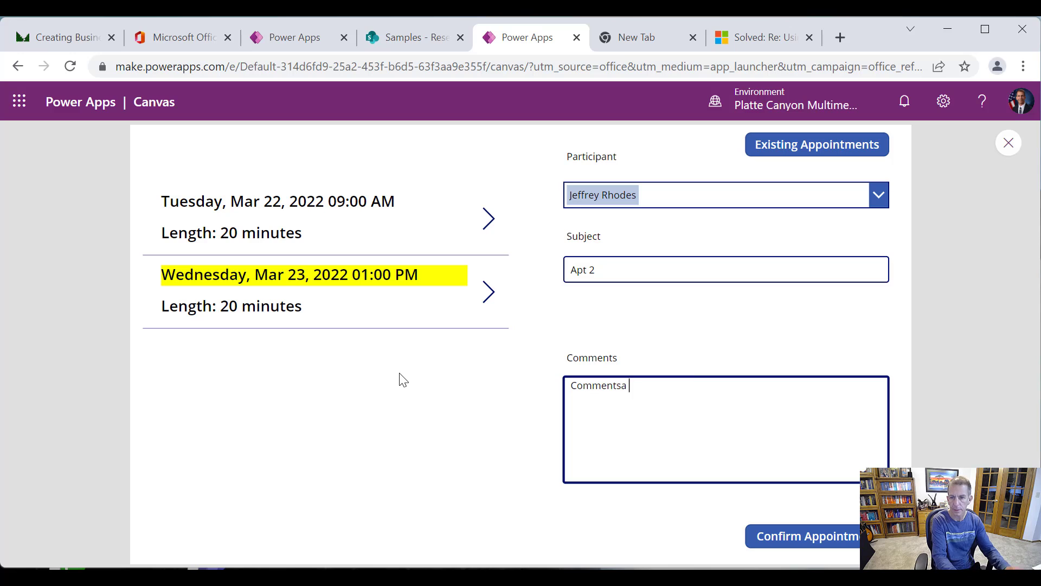
key(BackSpace)
text(2)
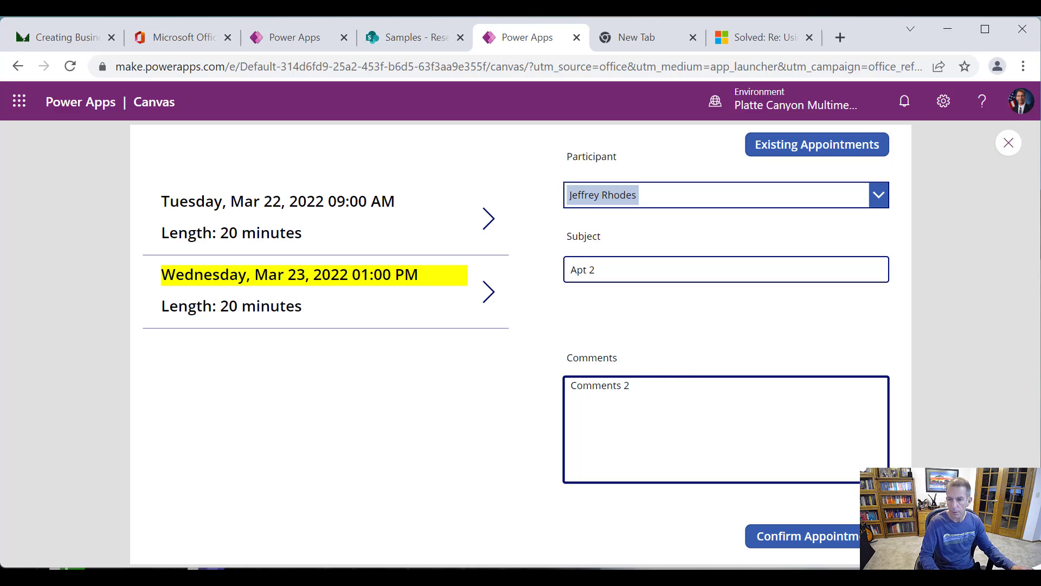
click(812, 544)
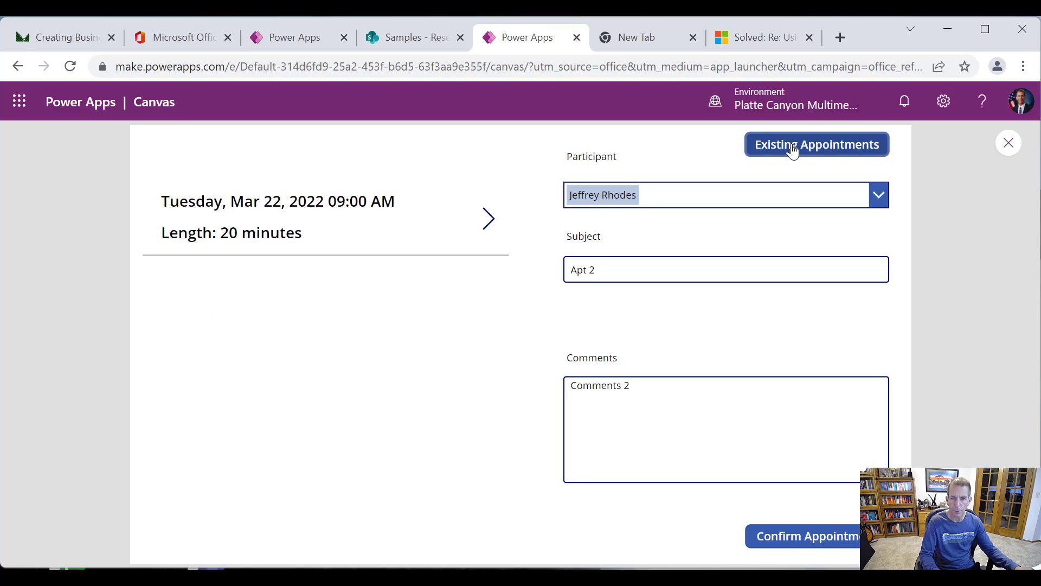
click(1009, 143)
Replace the OnSelect formula of the Existing Appointments button on the Home screen with the start of a Navigate call.
click(813, 260)
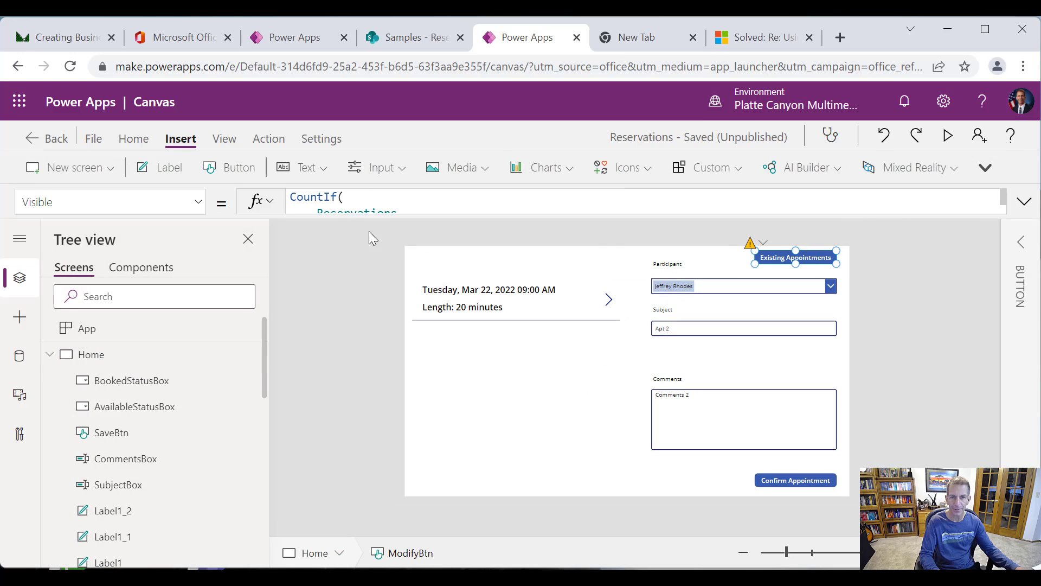
click(198, 202)
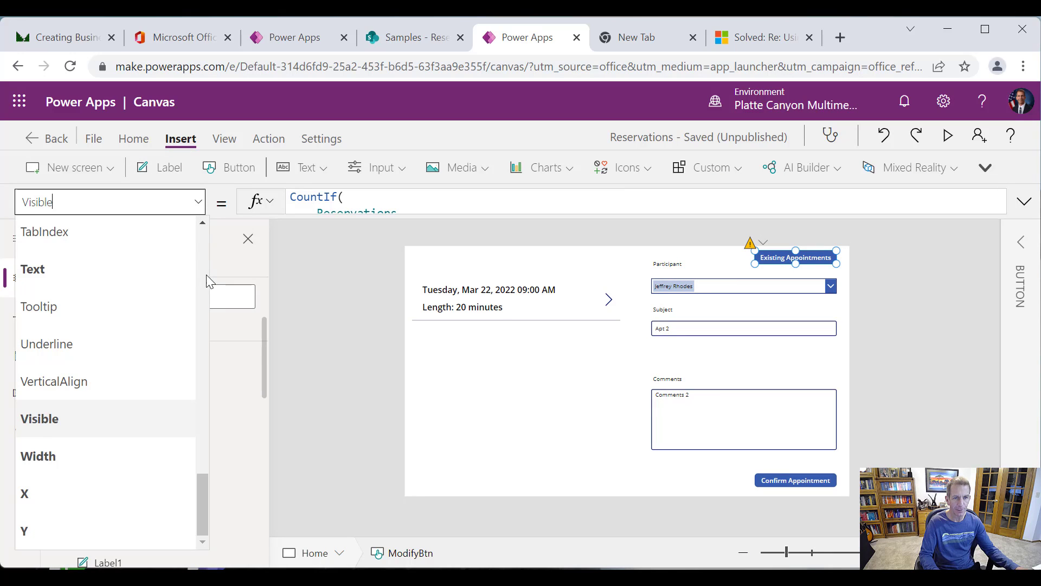
scroll(204, 275, up, 5)
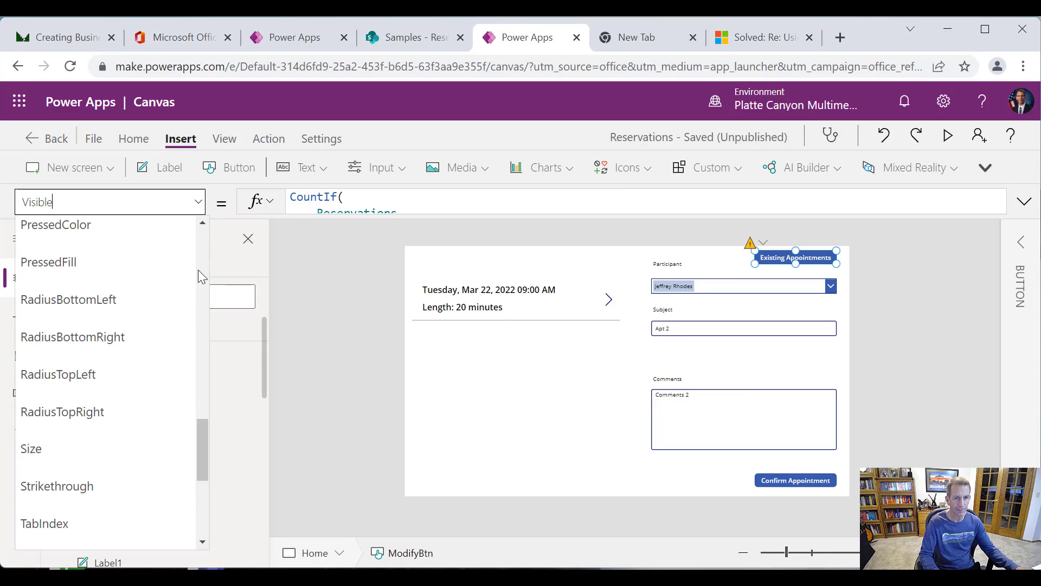
scroll(201, 268, up, 5)
click(151, 290)
drag(326, 202, 276, 206)
text(Niv)
key(BackSpace)
key(BackSpace)
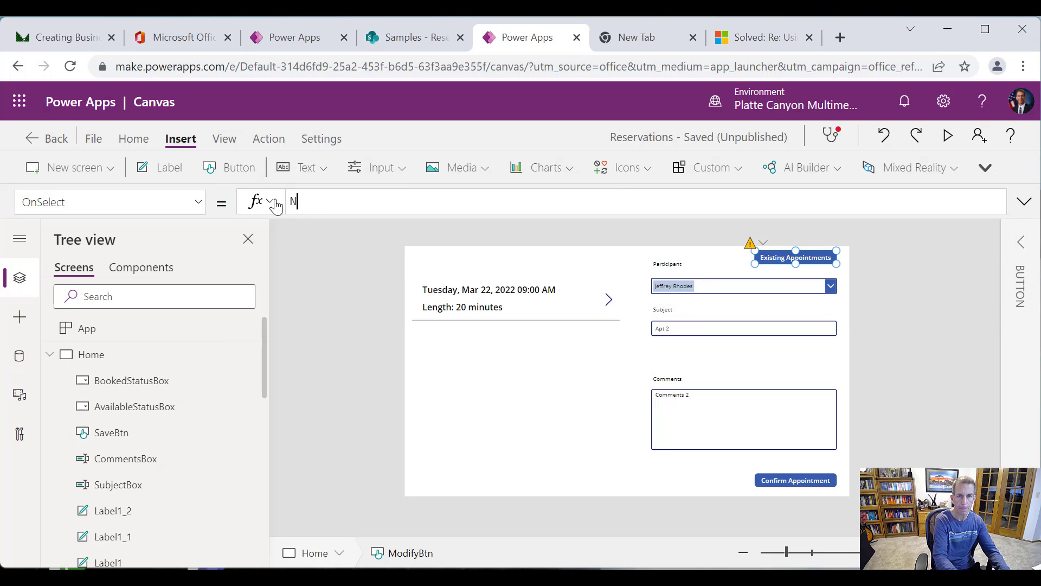
text(avi)
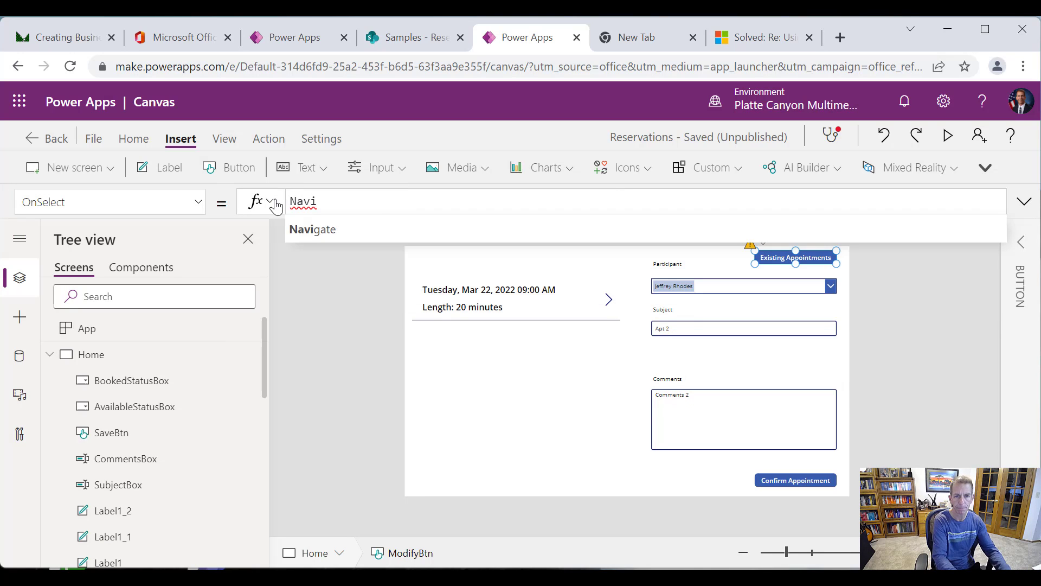
click(366, 228)
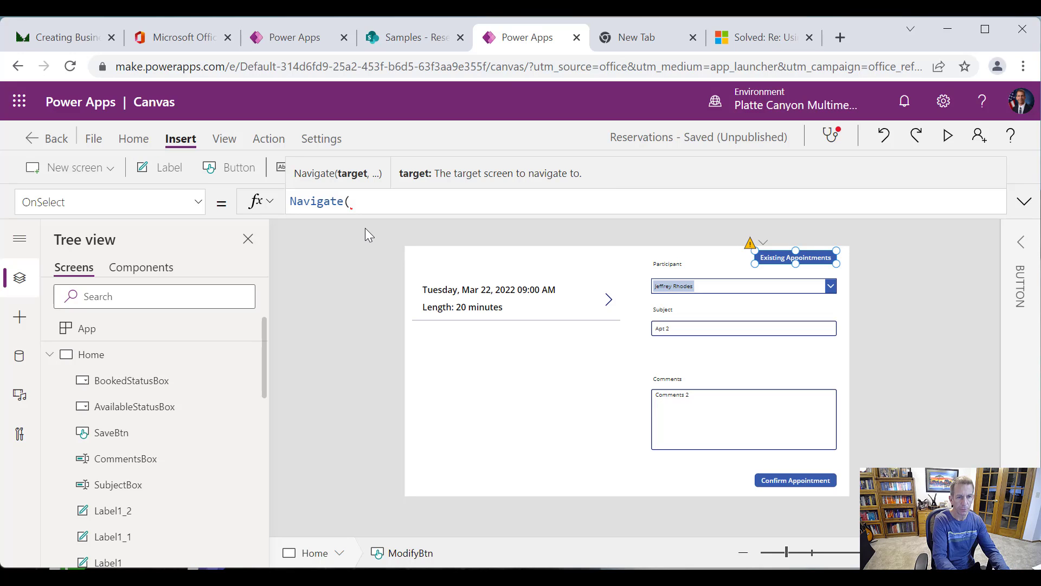
click(49, 354)
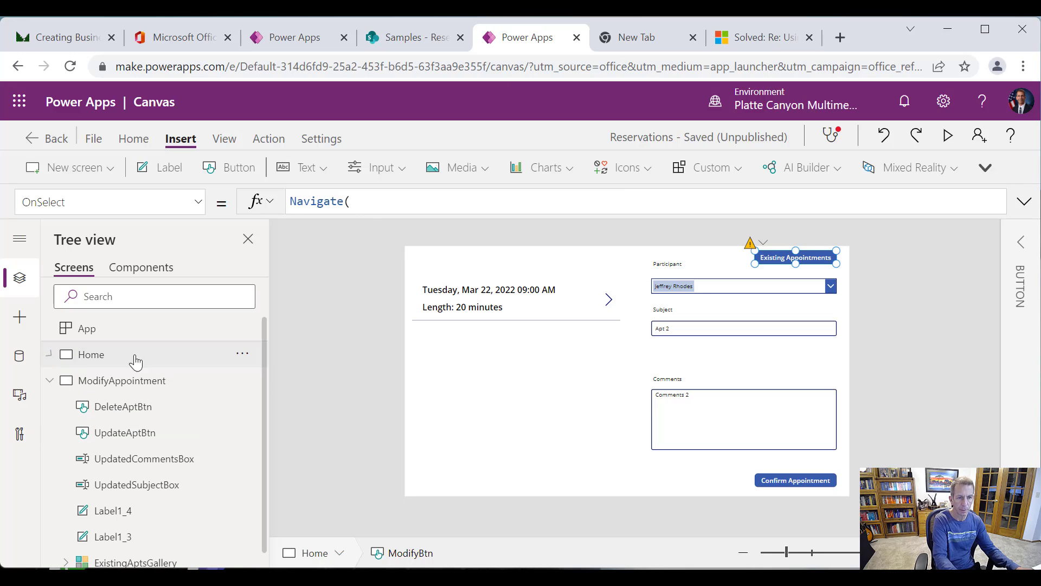
click(378, 199)
key(ctrl+shift+m)
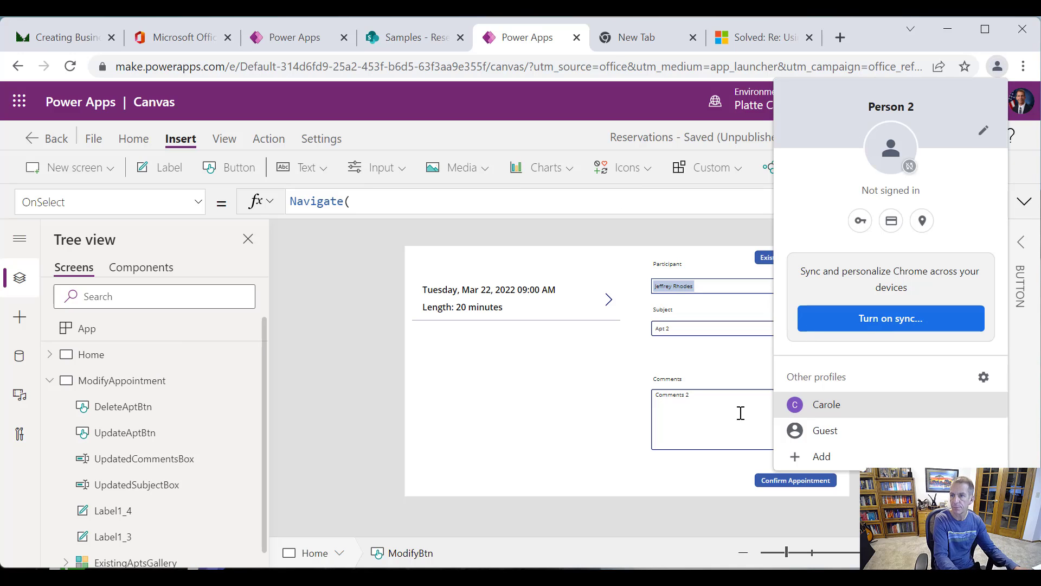
click(565, 418)
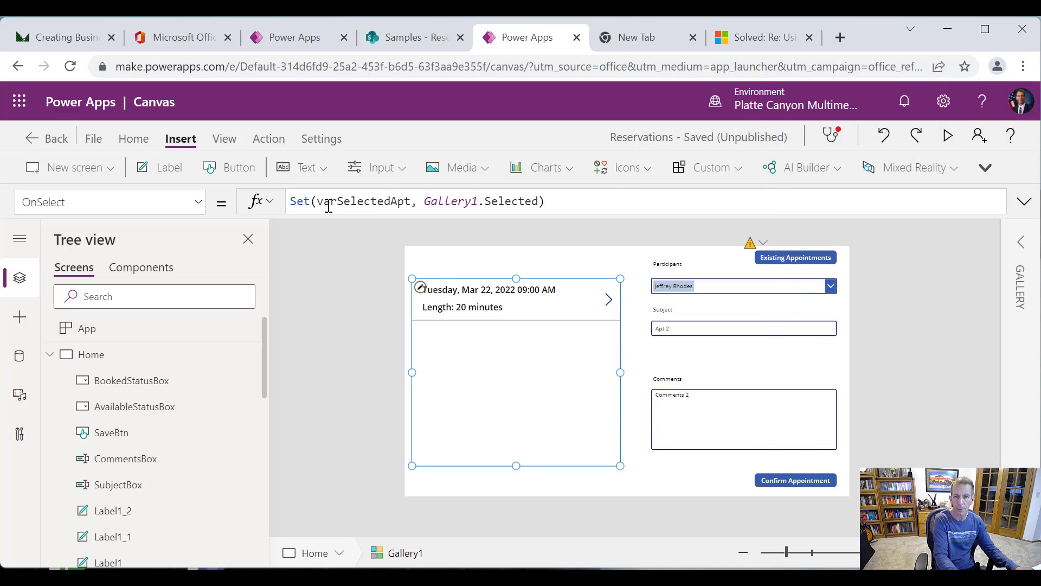
Complete the Existing Appointments button's OnSelect formula as Navigate(ModifyAppointment).
click(770, 258)
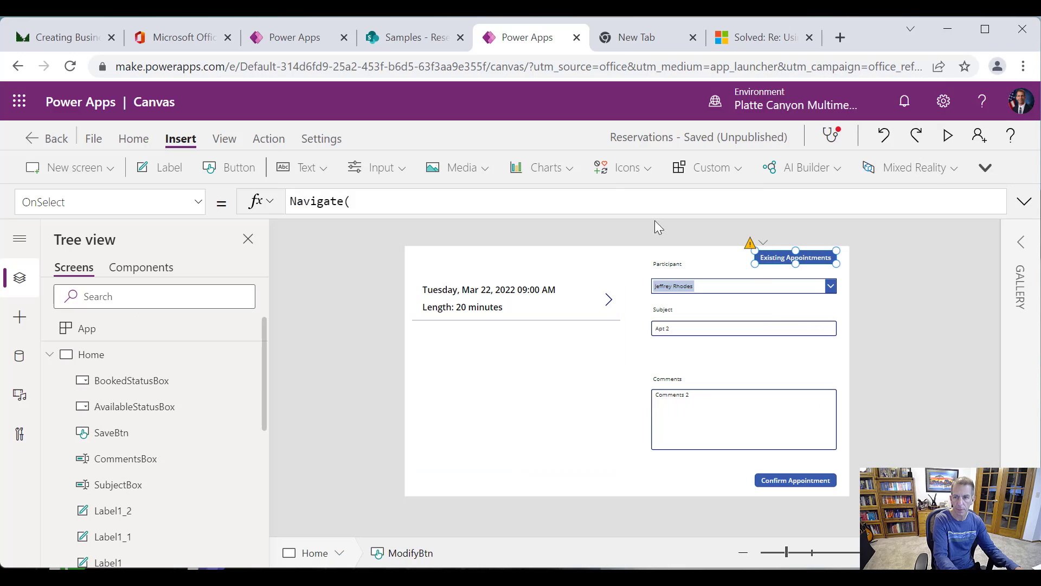
click(378, 207)
text(Mod)
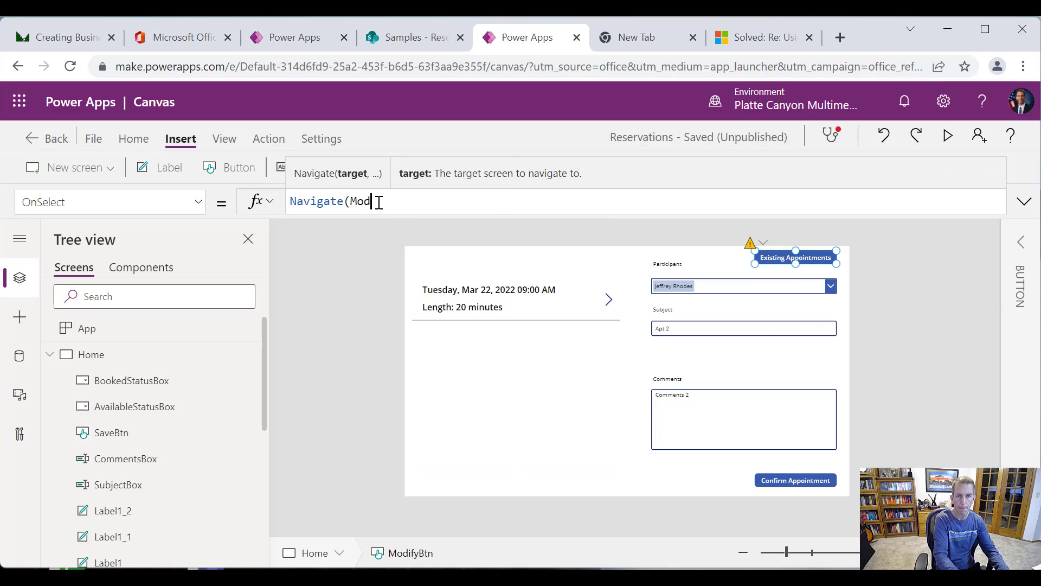
text(ify)
click(371, 229)
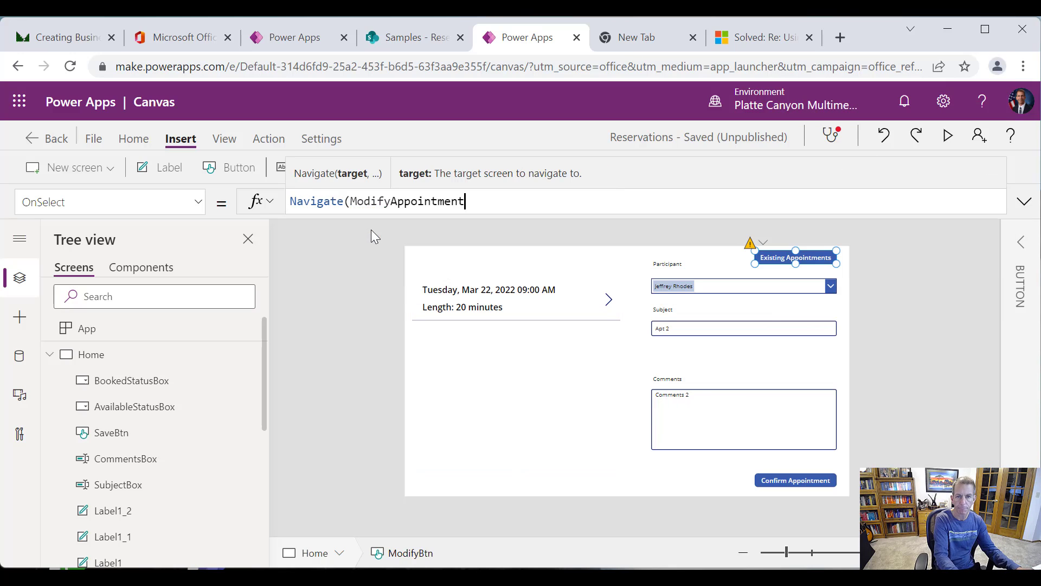
text())
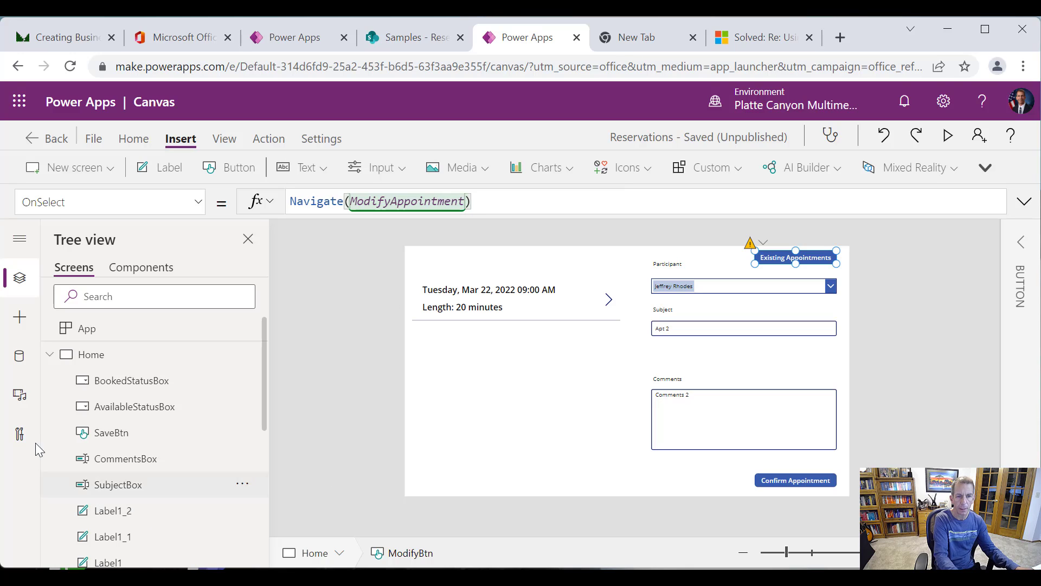
Add a Home icon to the ModifyAppointment screen and place it in the screen's upper-right corner.
click(53, 356)
click(109, 383)
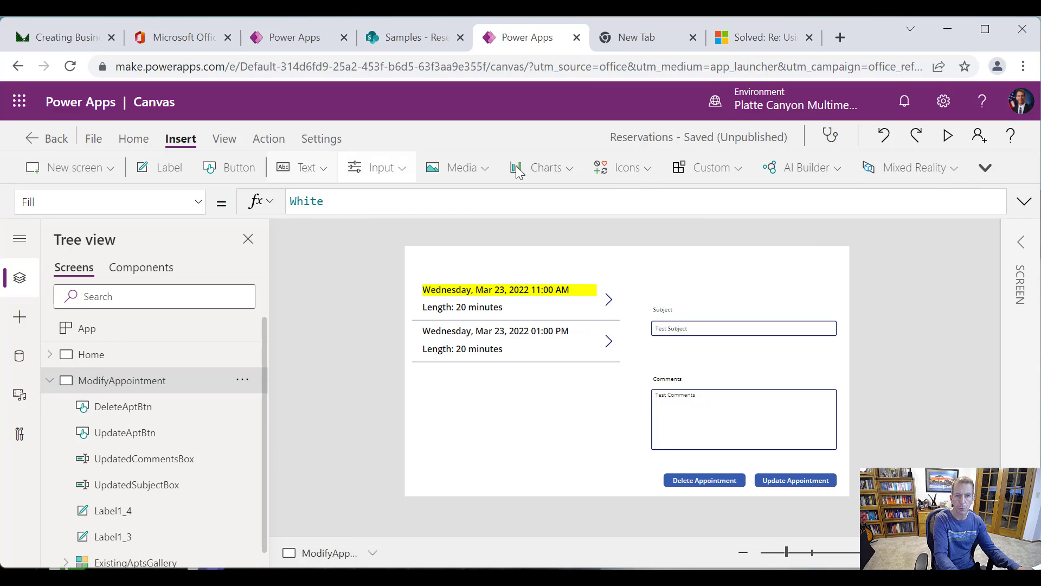
click(985, 168)
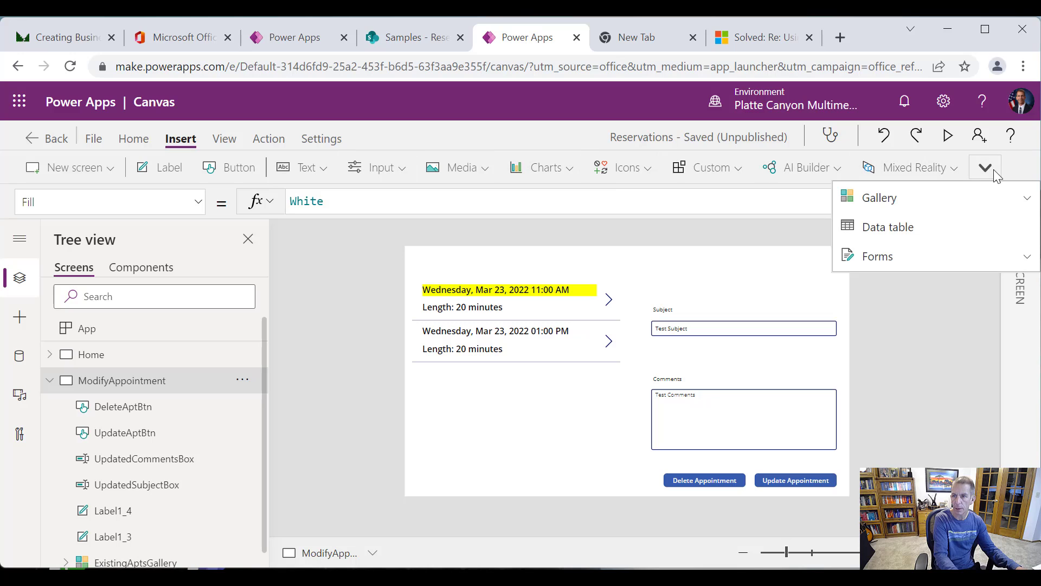
click(647, 167)
drag(786, 206, 790, 240)
click(624, 343)
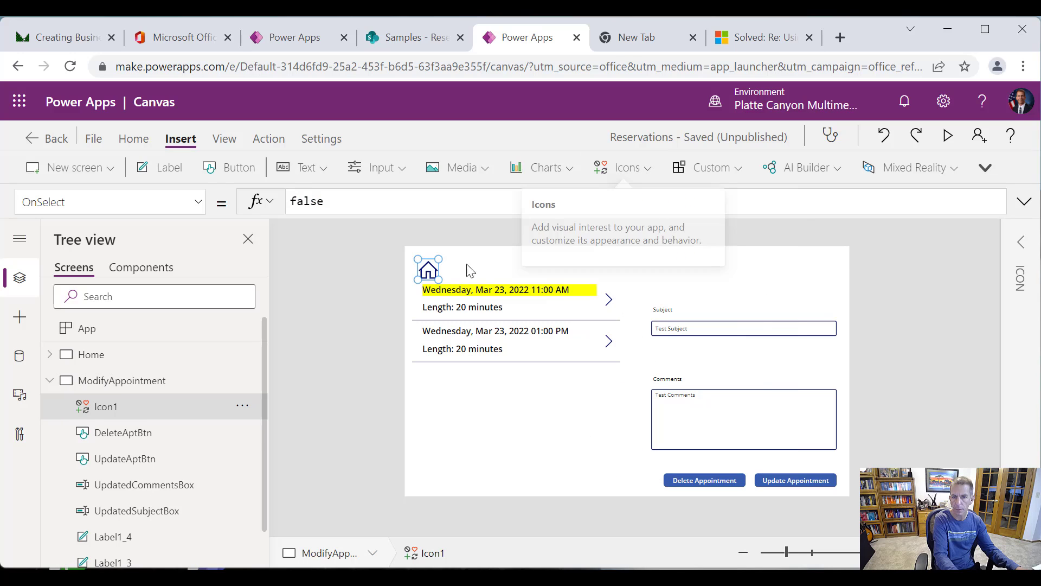
drag(428, 269, 835, 260)
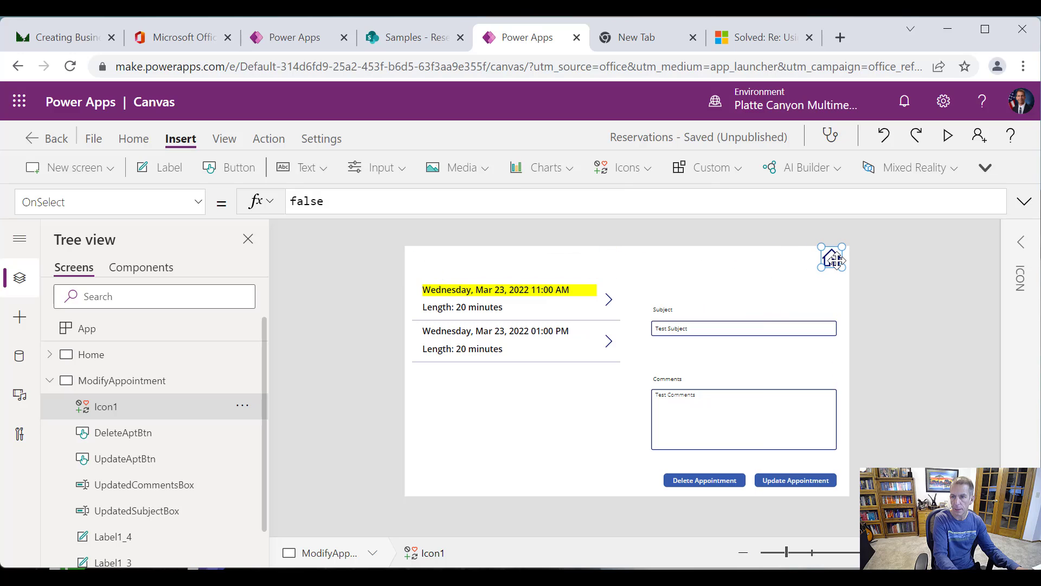
Set the Home icon's OnSelect formula to Navigate(Home).
key(ctrl+a)
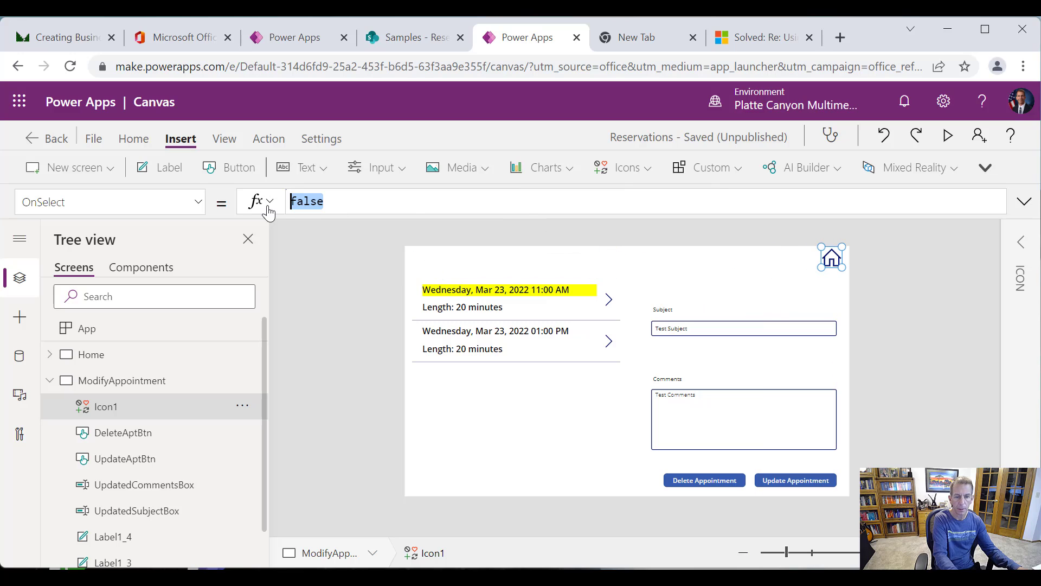
text(Mi)
key(BackSpace)
key(BackSpace)
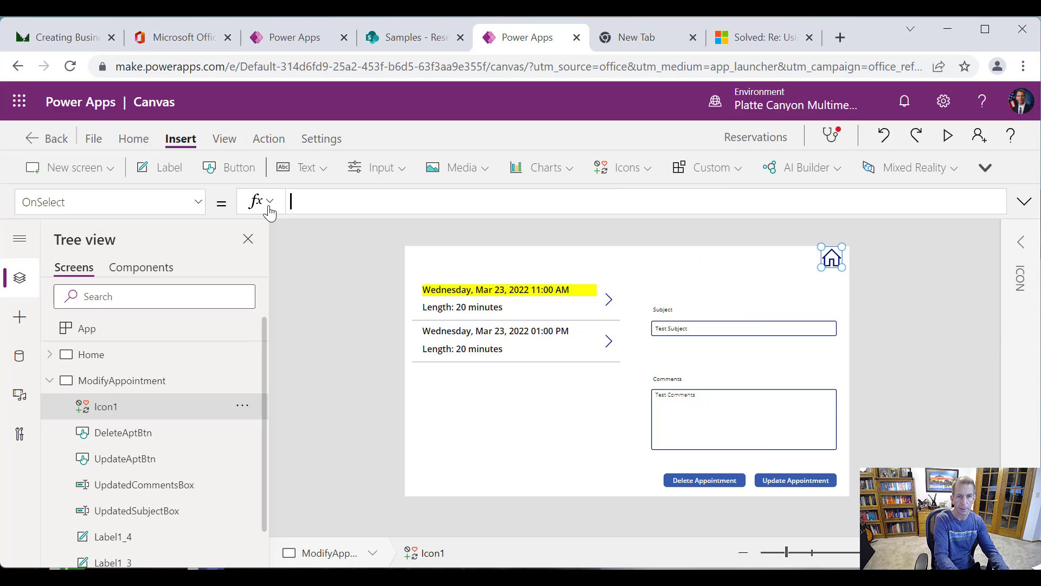
text(Nav)
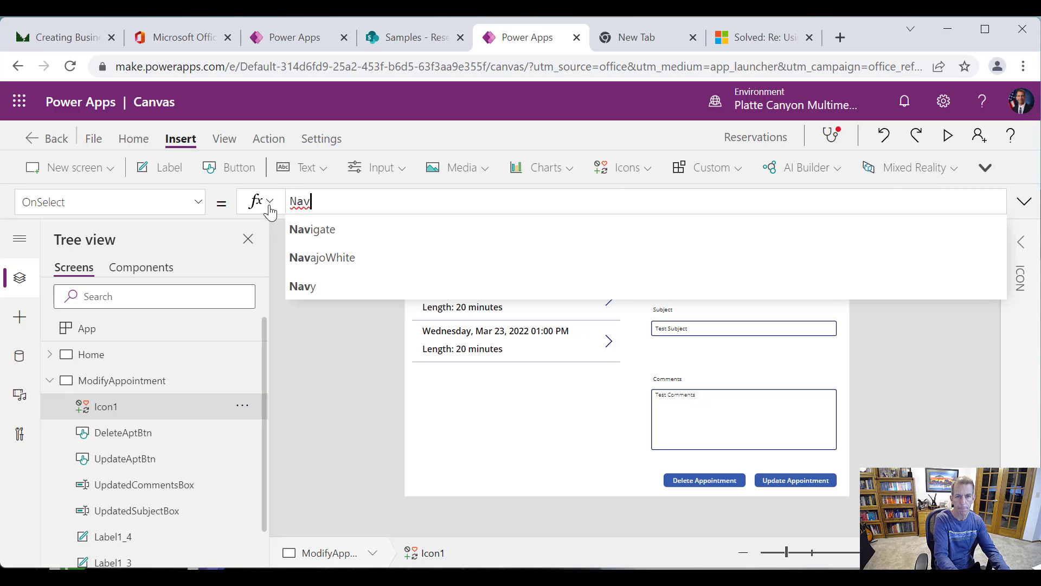
text(igate(Home))
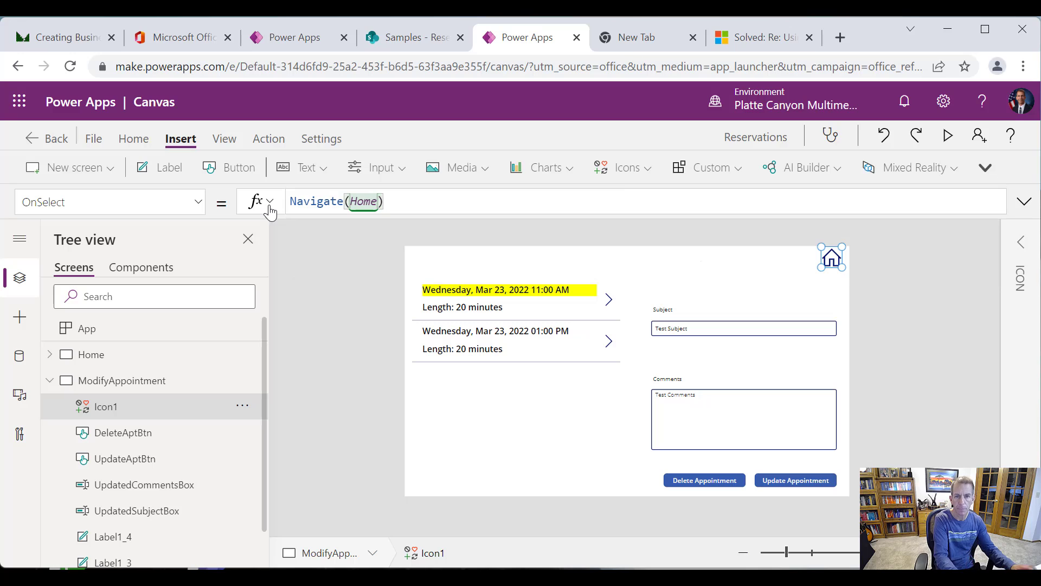
Copy the icon's Navigate(Home) formula and append it after a semicolon to the Patch formula in DeleteAptBtn's OnSelect.
drag(414, 198, 285, 201)
key(ctrl+c)
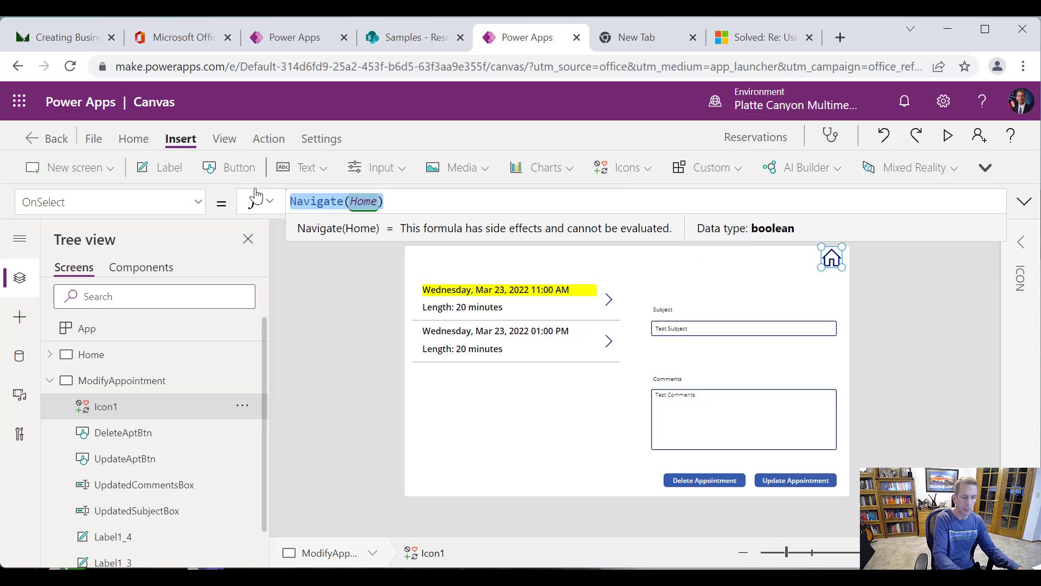
click(715, 481)
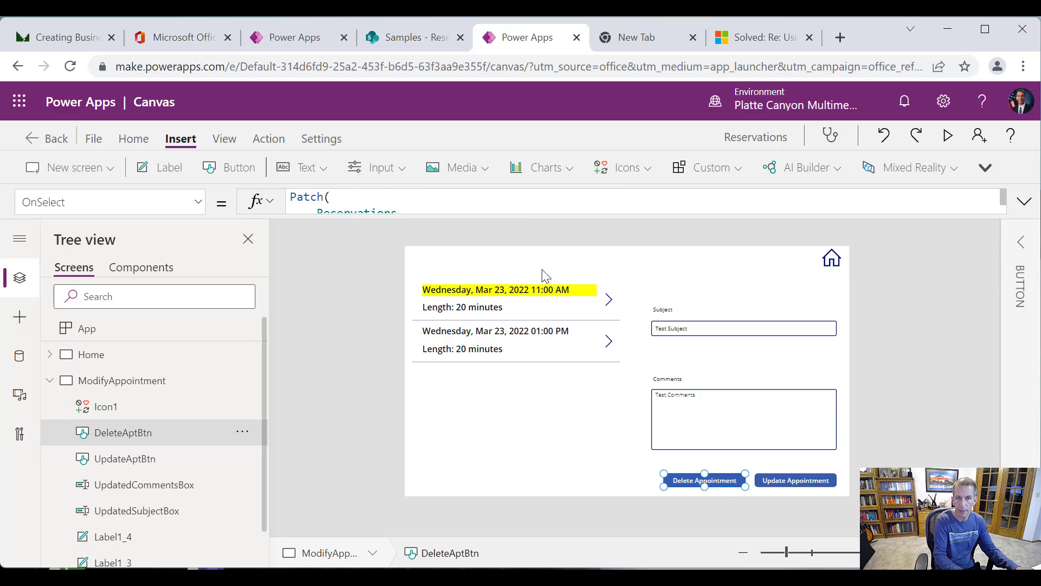
drag(531, 218, 514, 380)
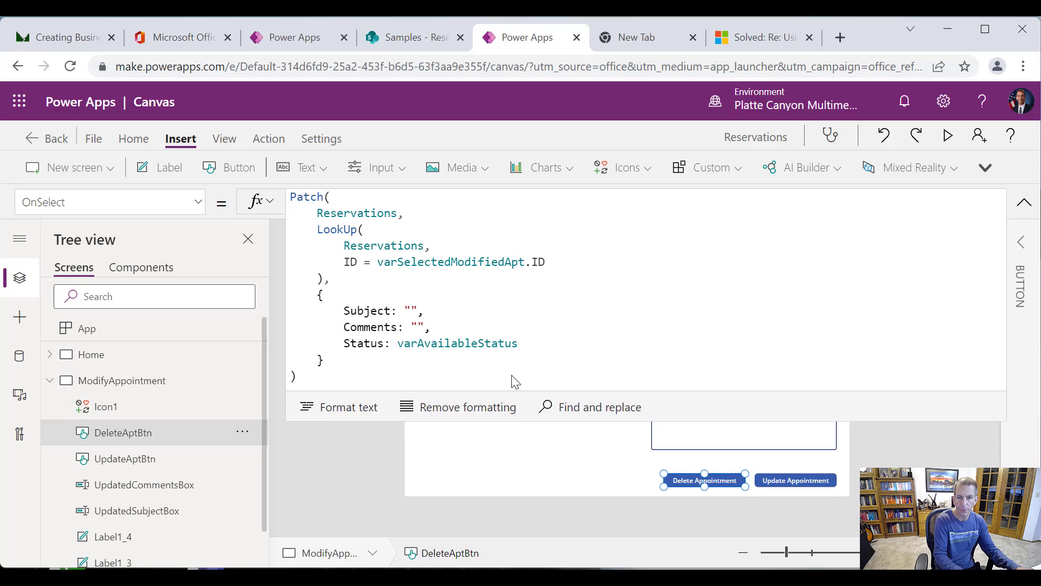
click(335, 381)
text(; Navigate(Home))
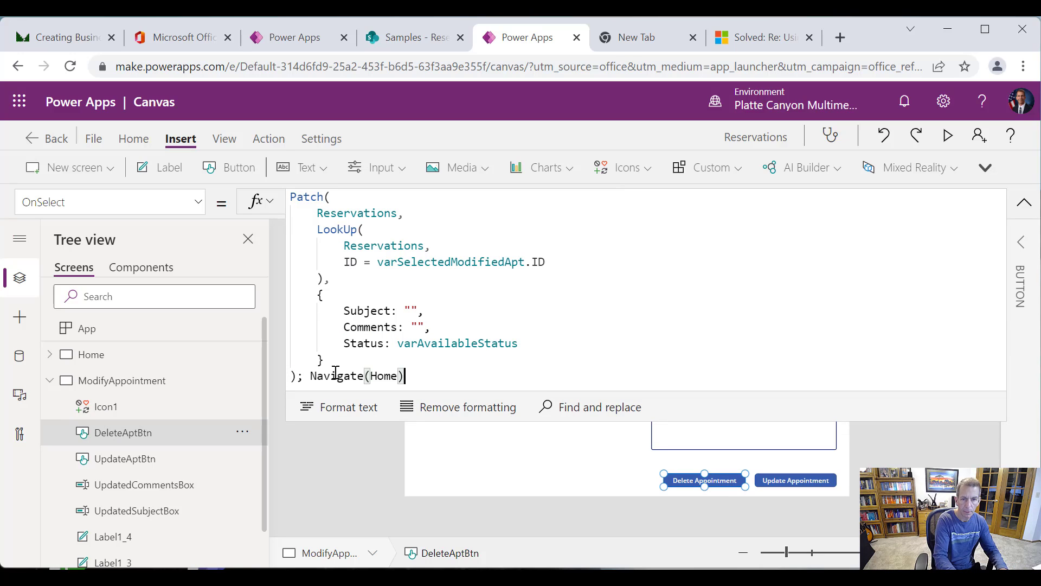
Append ; Navigate(Home) to the Patch formula in UpdateAptBtn's OnSelect and shrink the formula area.
click(764, 478)
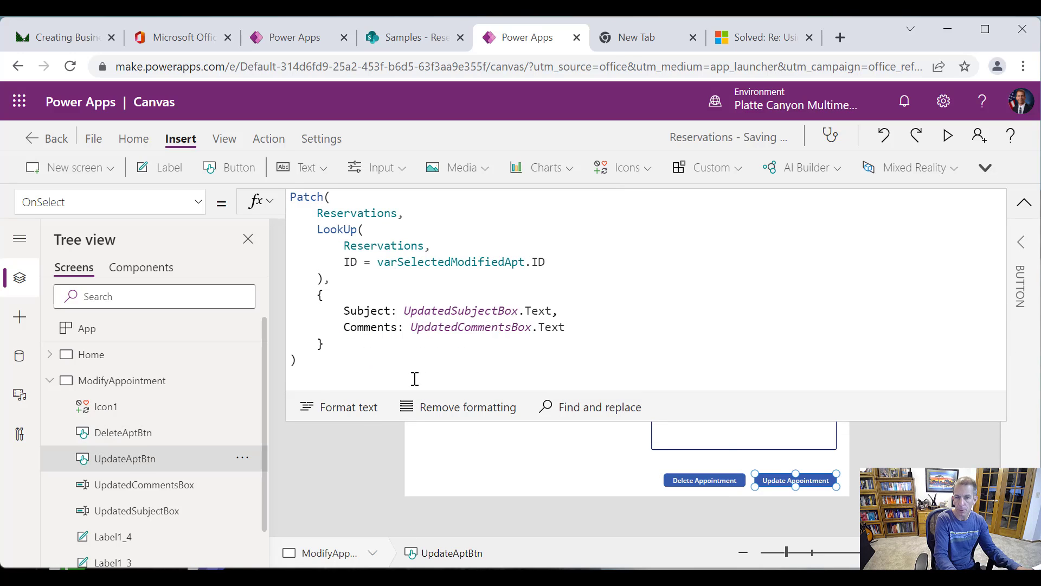
click(343, 365)
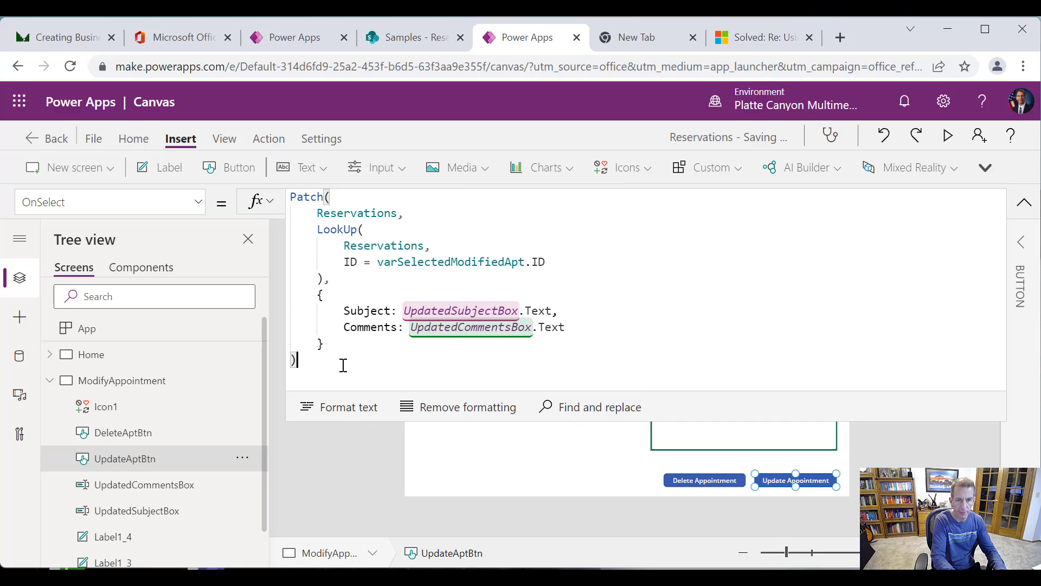
text(;)
key(ctrl+v)
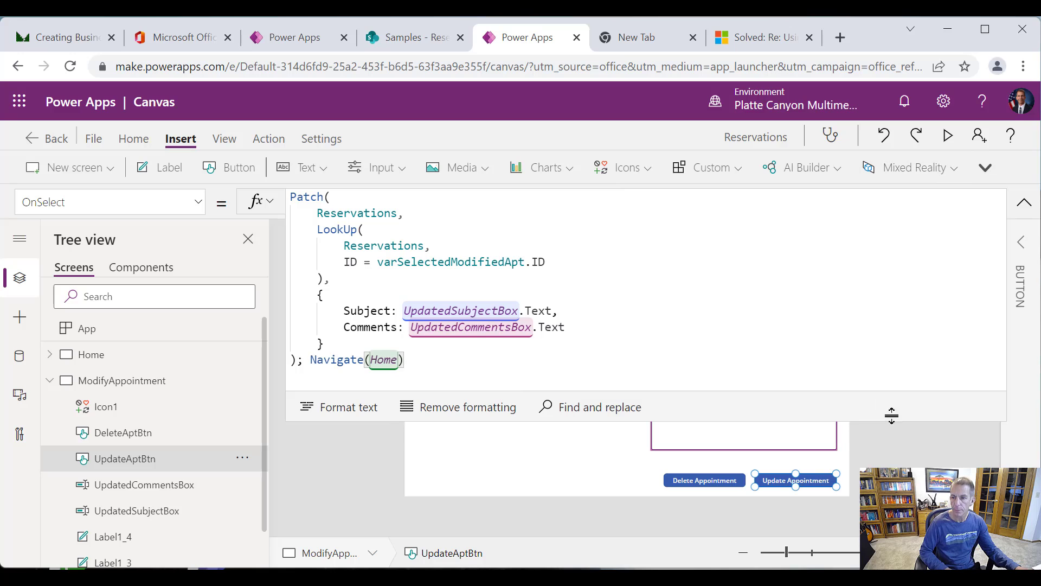
drag(892, 415, 827, 248)
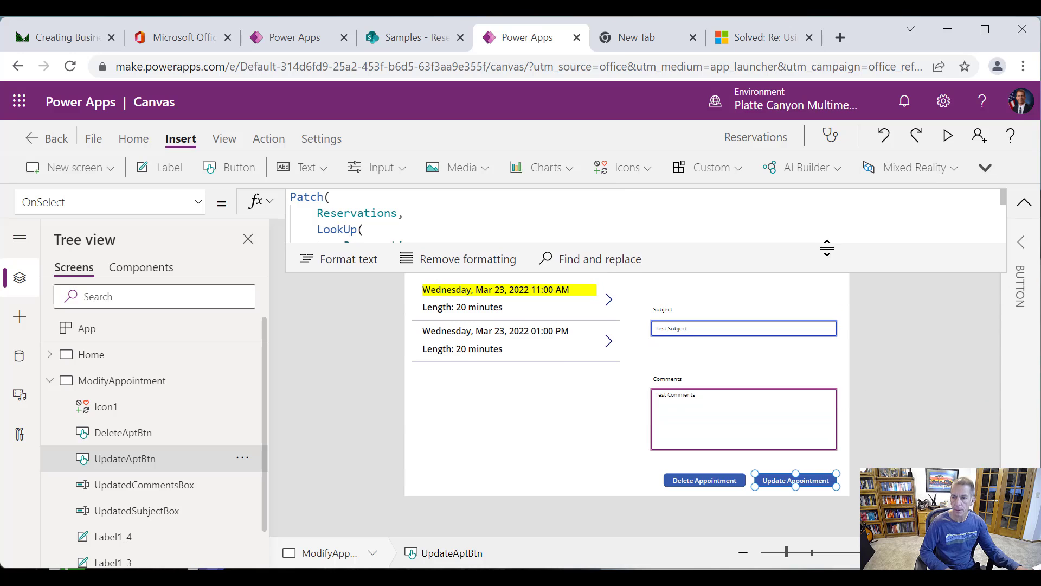
Preview the app from Home and check the 01:00 PM and 11:00 AM bookings under Existing Appointments.
click(139, 360)
click(949, 138)
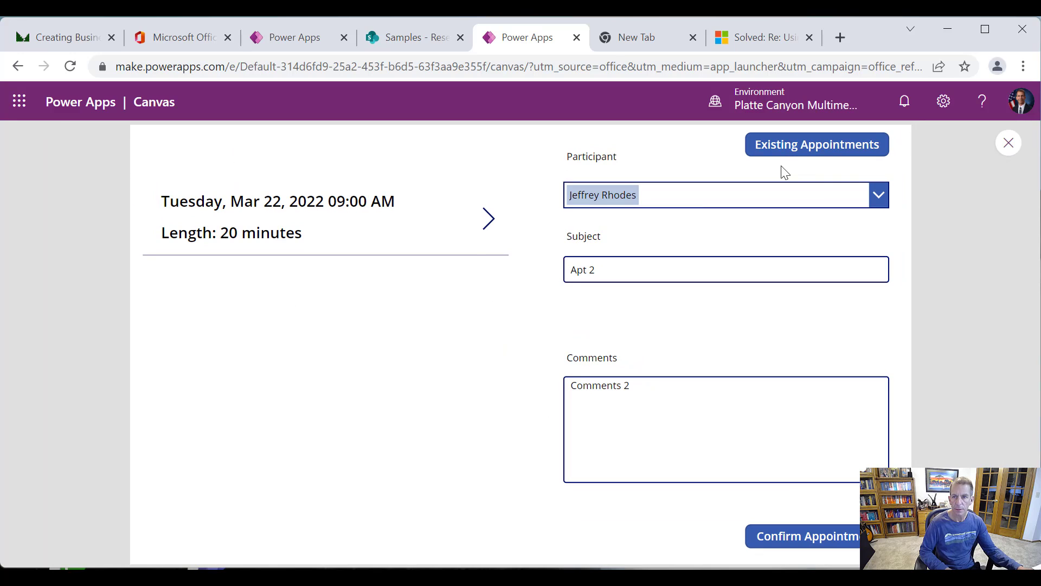
click(794, 154)
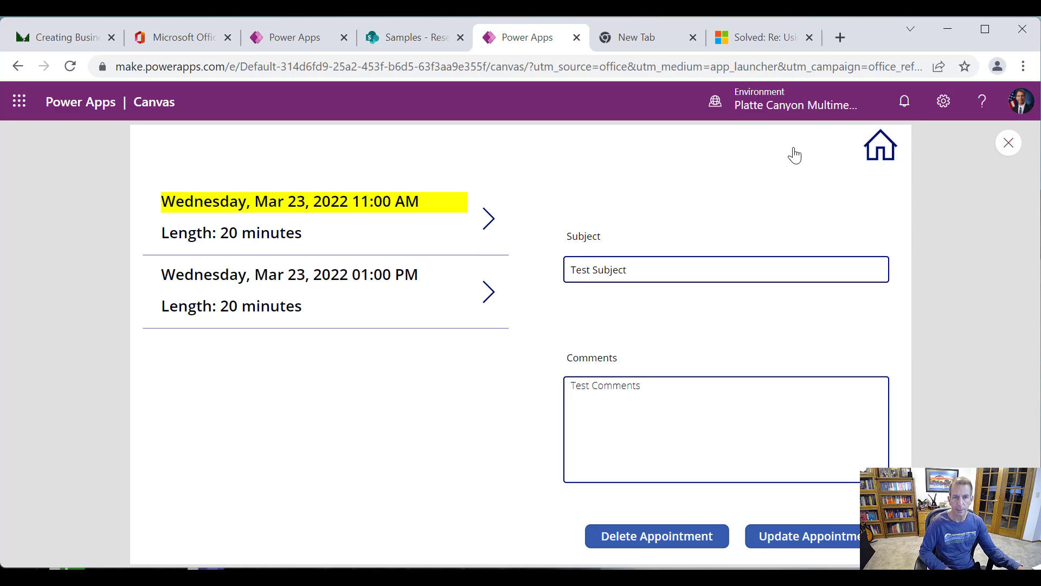
click(491, 301)
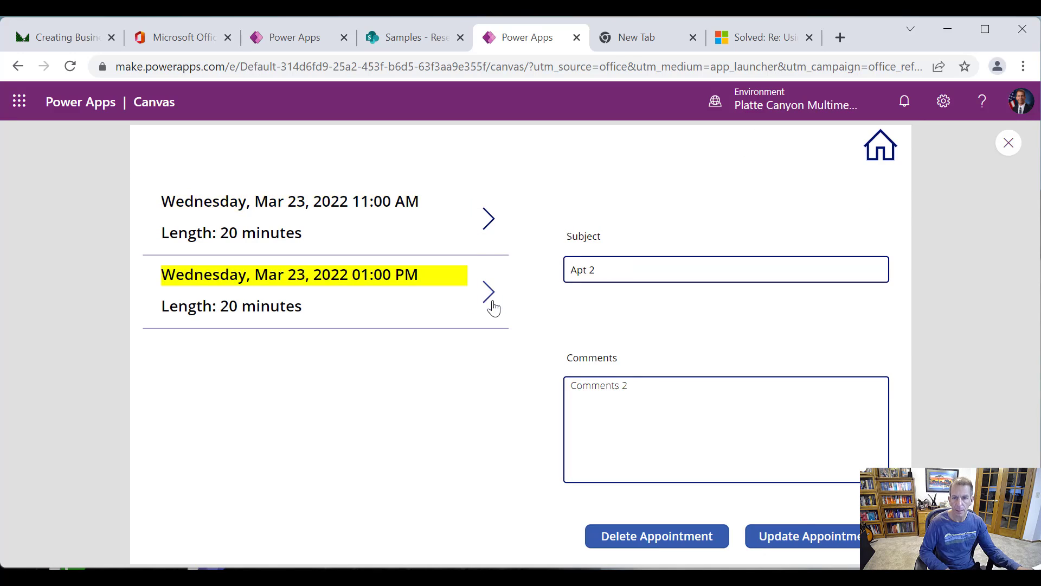
click(498, 227)
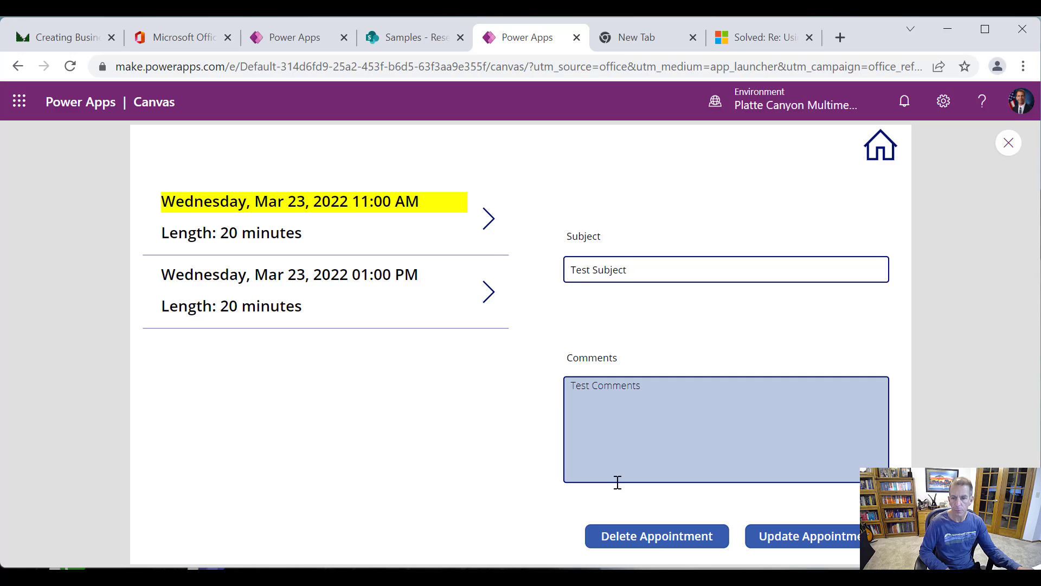
Replace the subject of the Wednesday, Mar 23, 2022 11:00 AM appointment with "Modified Subject".
click(657, 264)
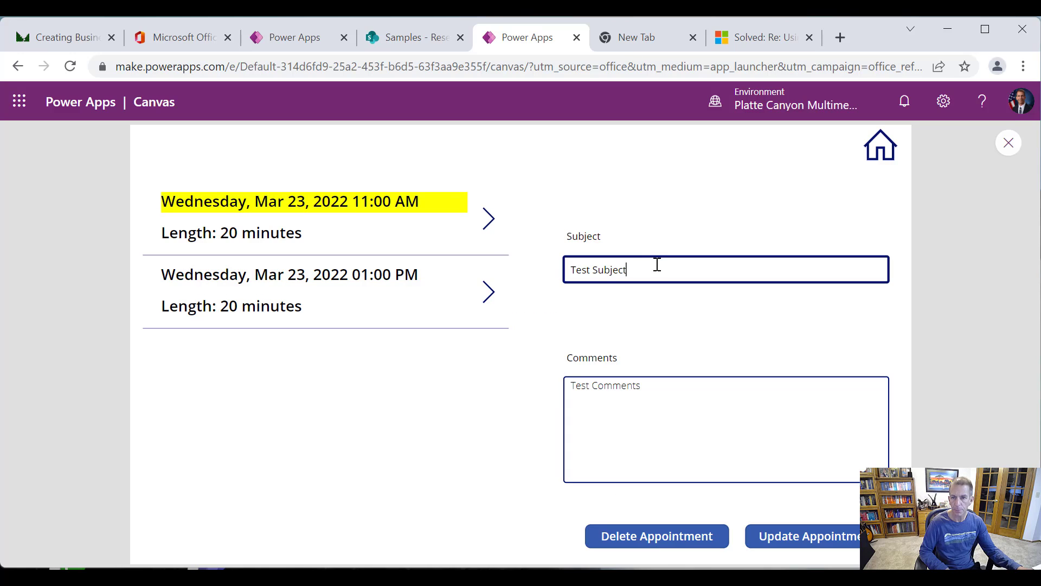
drag(658, 264, 531, 272)
text(U)
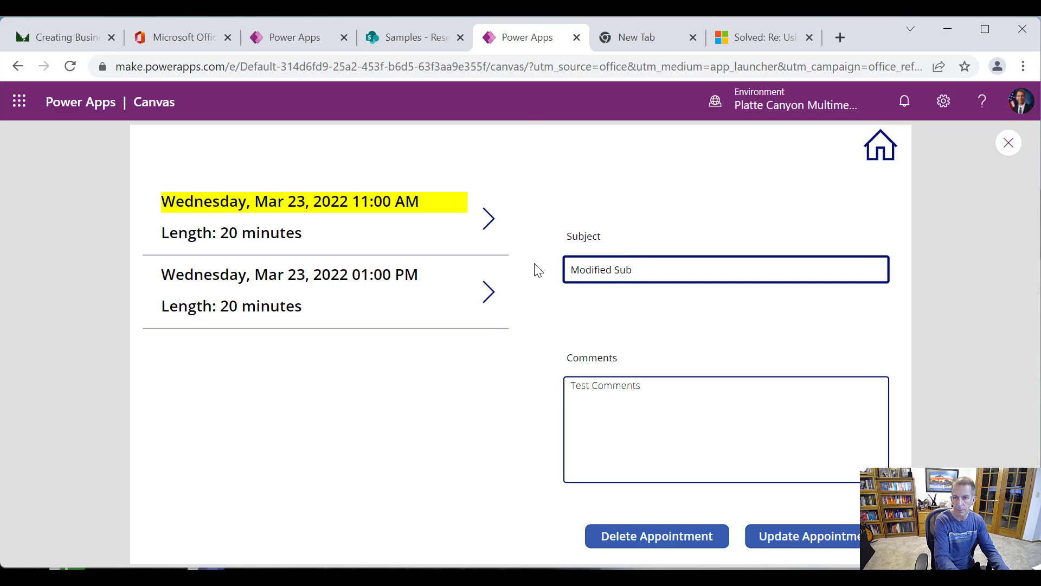
text(odified Subject)
key(Tab)
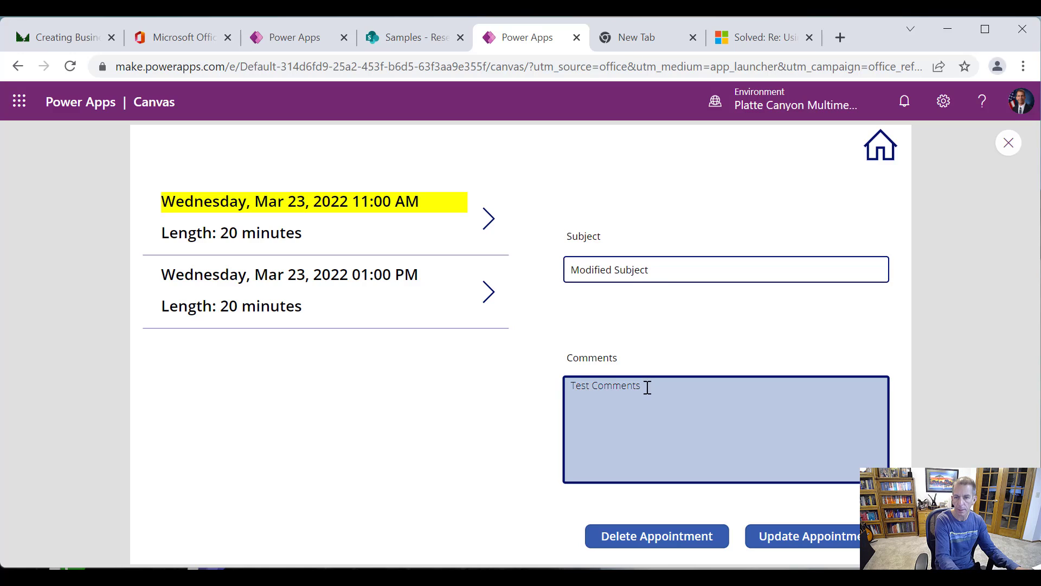
Replace the 11:00 AM appointment's comments with "Modified Comments" and submit the appointment update.
drag(646, 385, 455, 374)
text(Modifi)
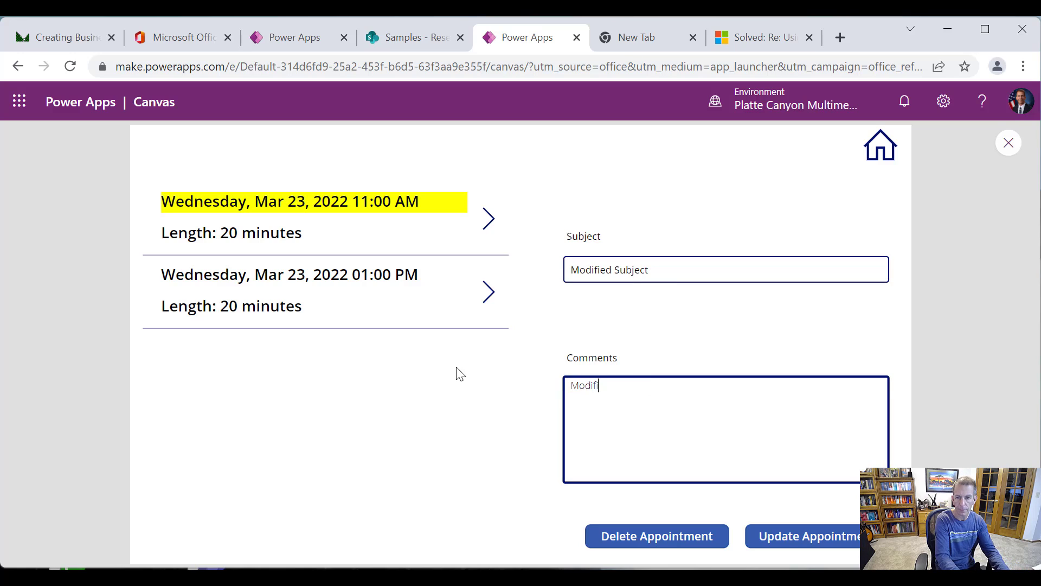
text(ed Commen)
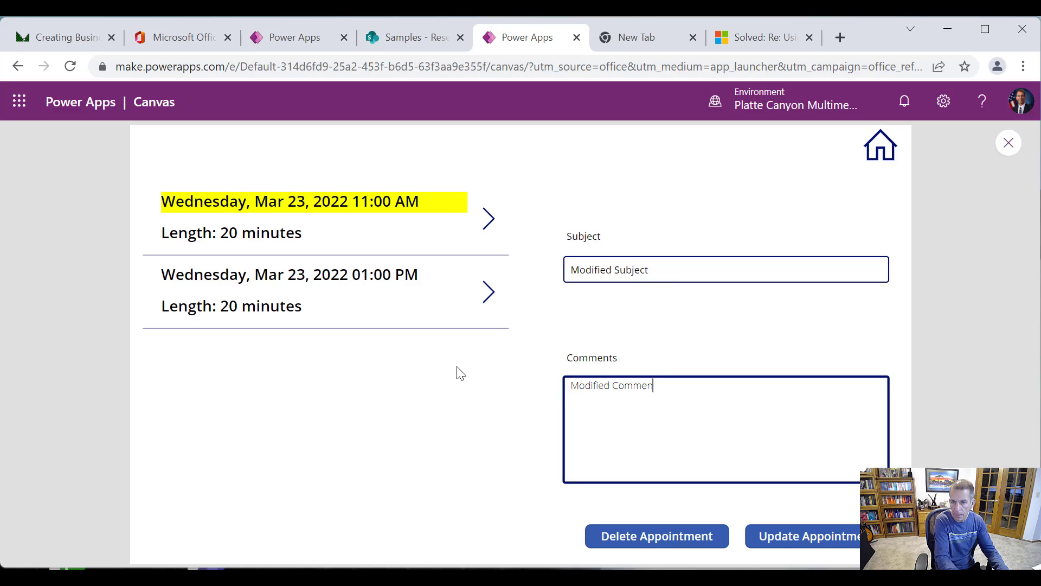
text(ts)
click(815, 539)
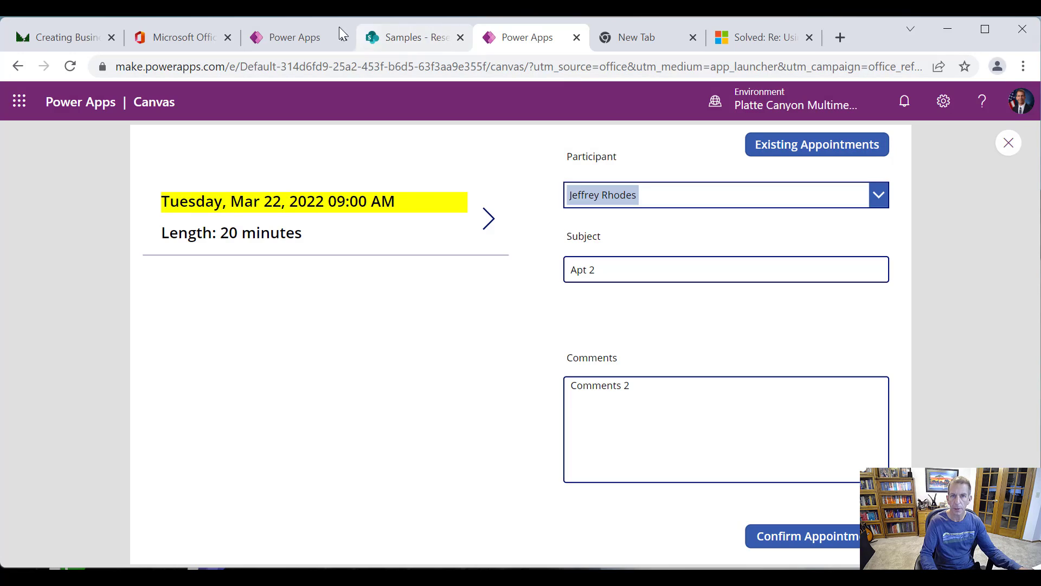
Switch to the SharePoint Reservations list and reload it to check the updated appointment's subject and comments.
click(382, 38)
right_click(541, 492)
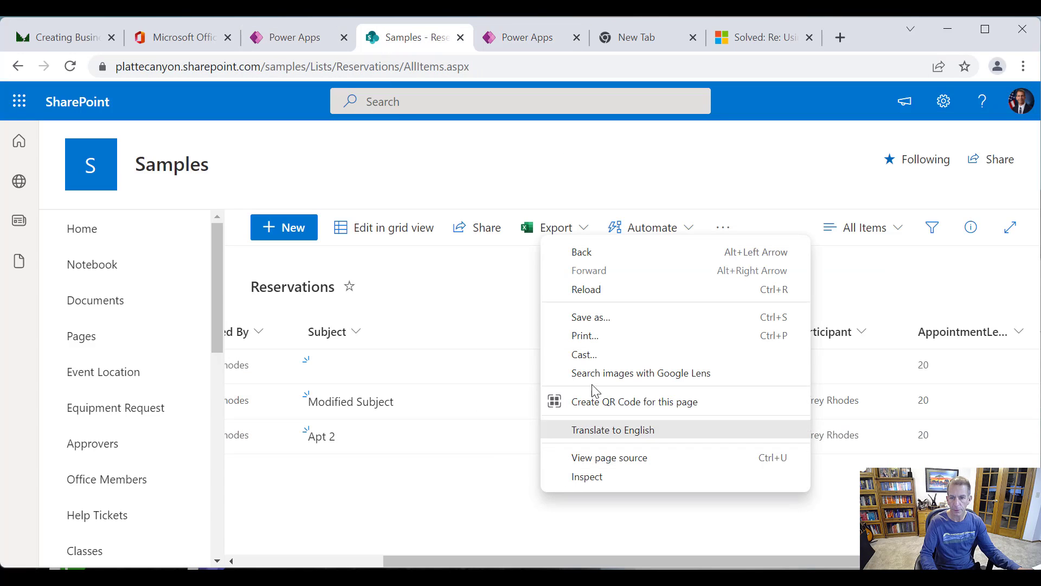
click(596, 291)
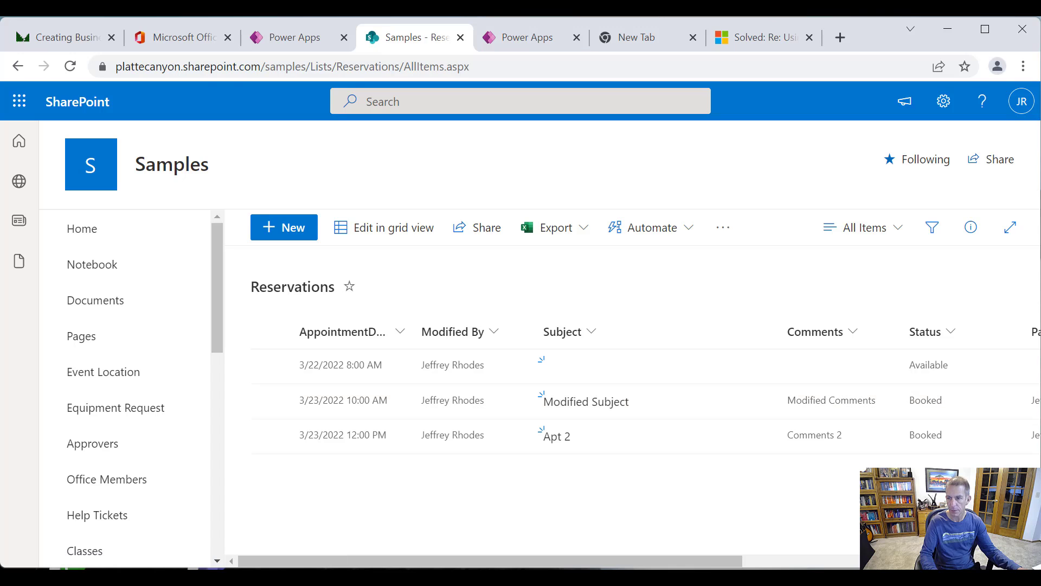
Return to the Power Apps preview and delete the Wednesday, Mar 23, 2022 01:00 PM booking from the existing appointments.
click(544, 37)
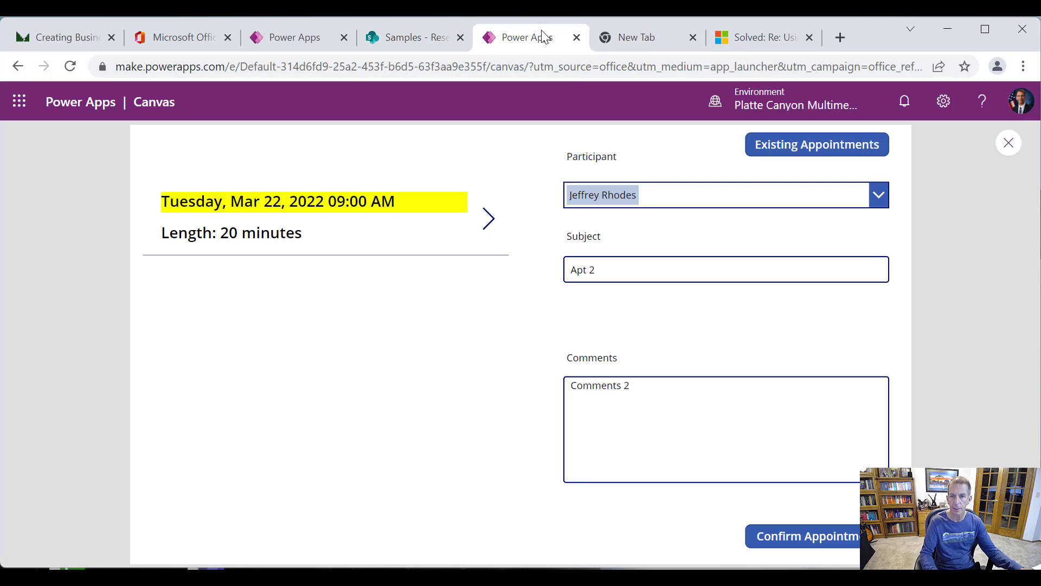
click(861, 150)
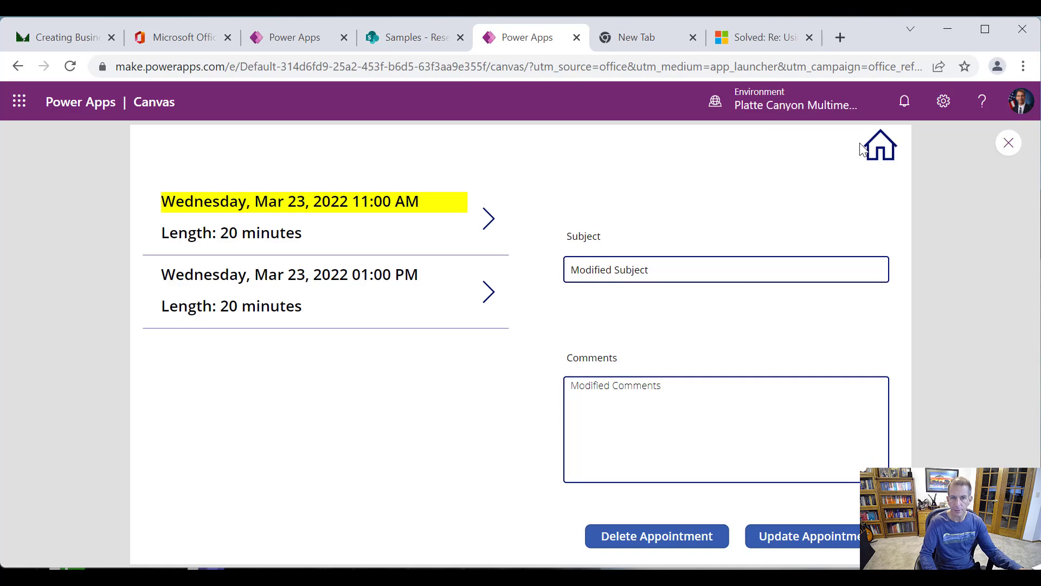
click(477, 302)
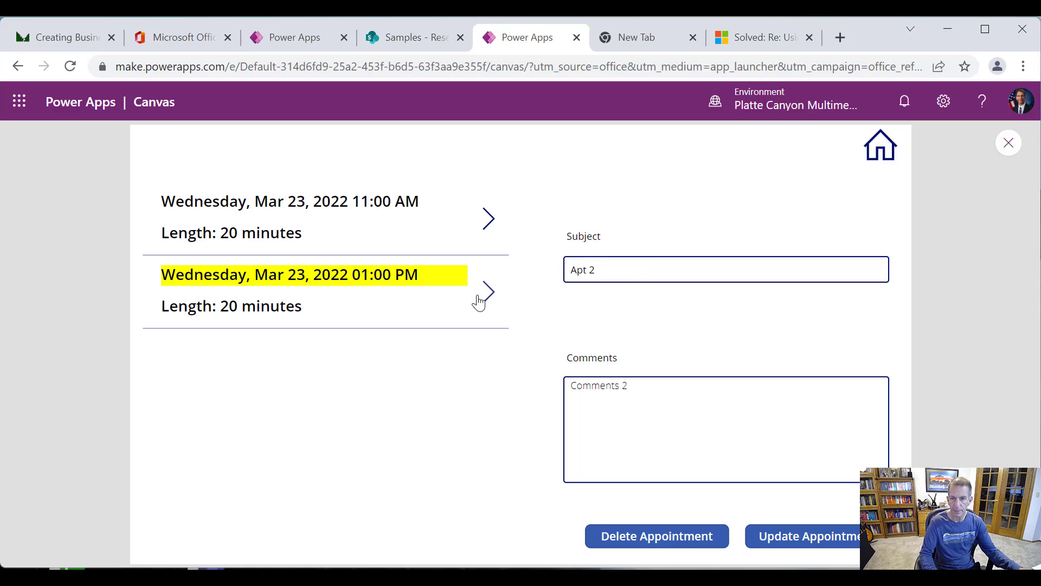
click(653, 542)
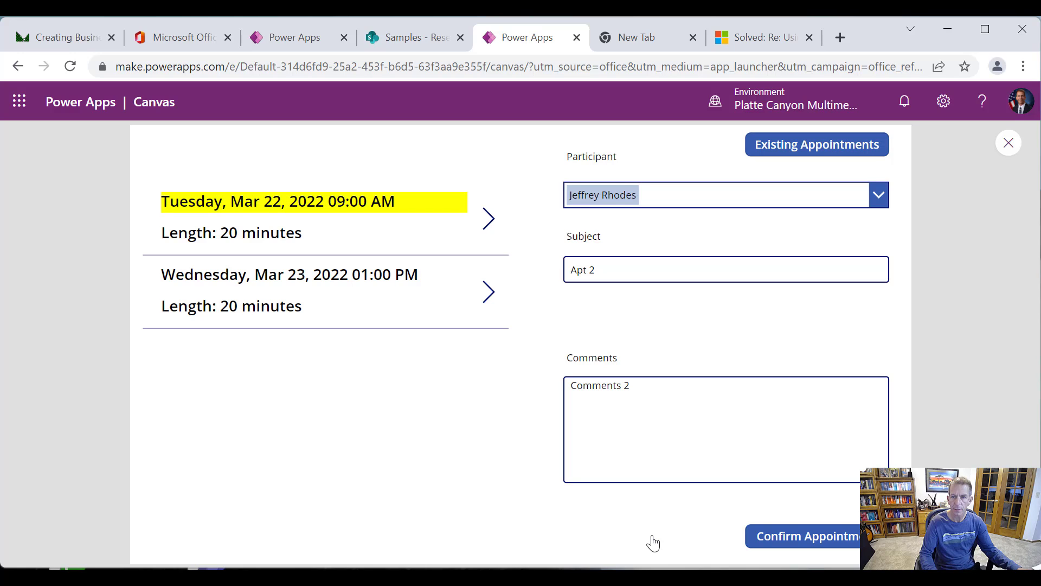
Alternate between the Mar 23 01:00 PM and Mar 22 09:00 AM slots on Home to test selection, finishing on 09:00 AM.
click(488, 292)
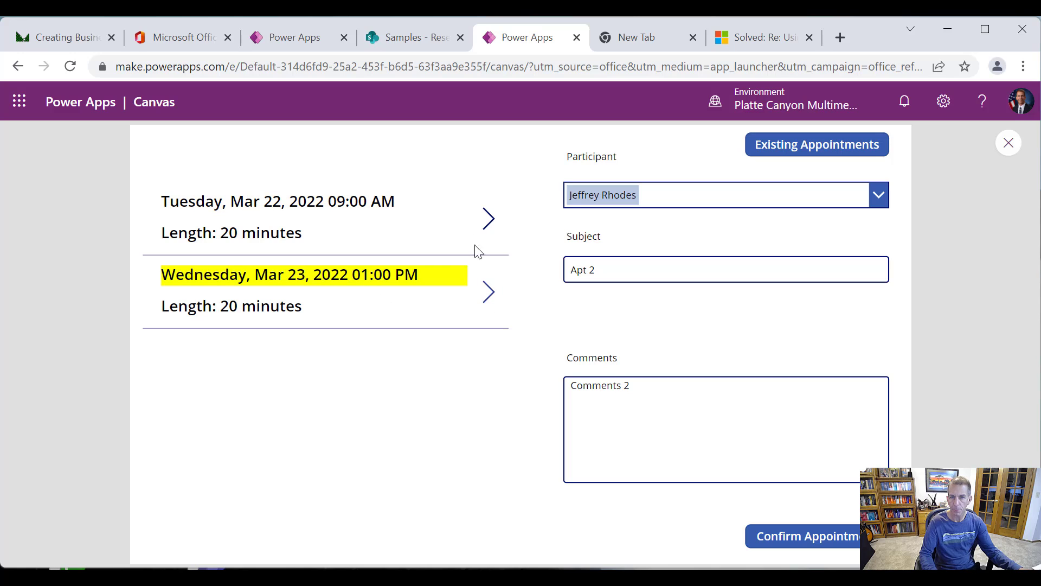
click(486, 219)
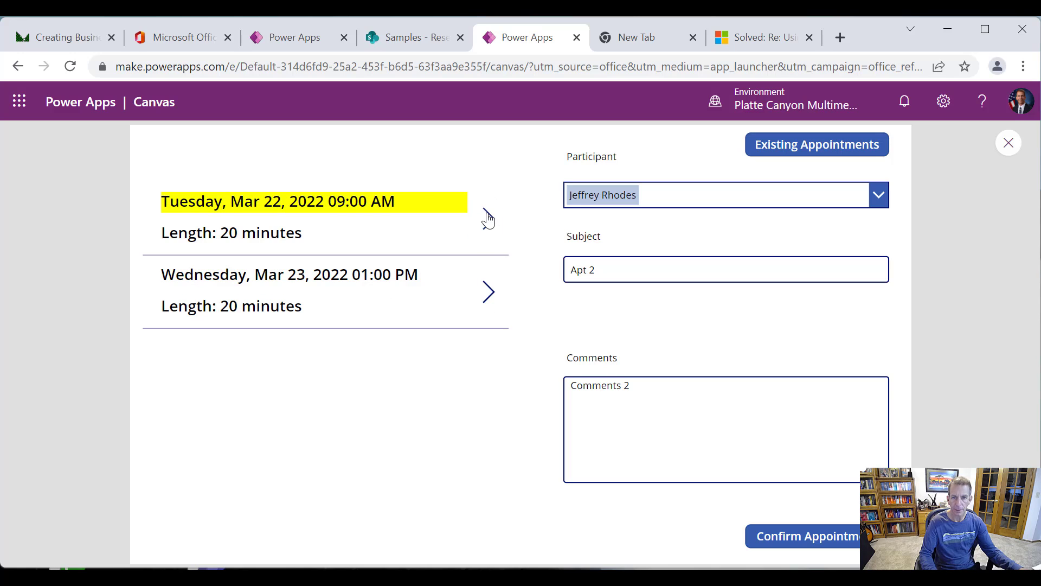
click(491, 293)
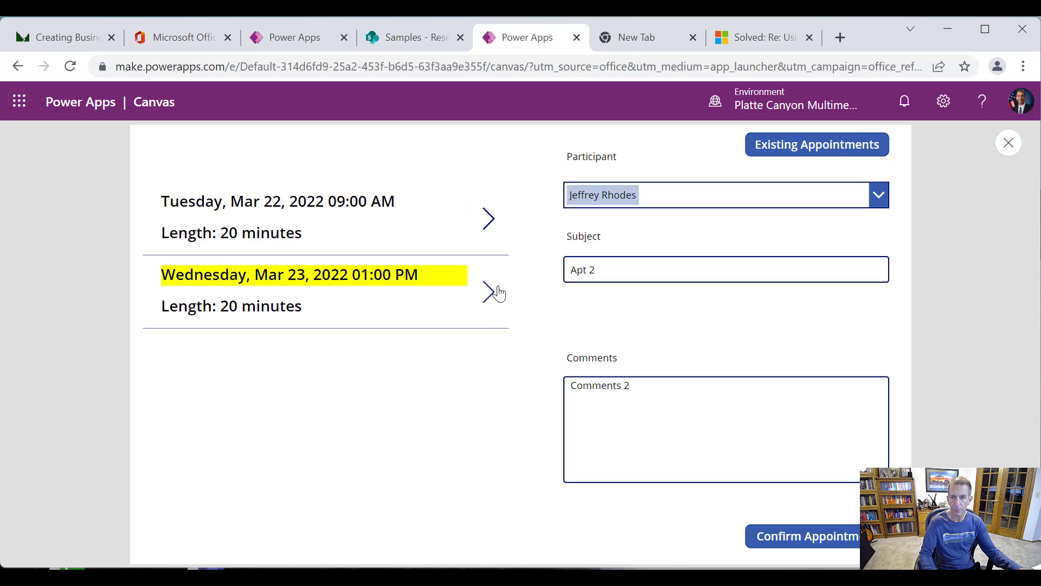
click(489, 217)
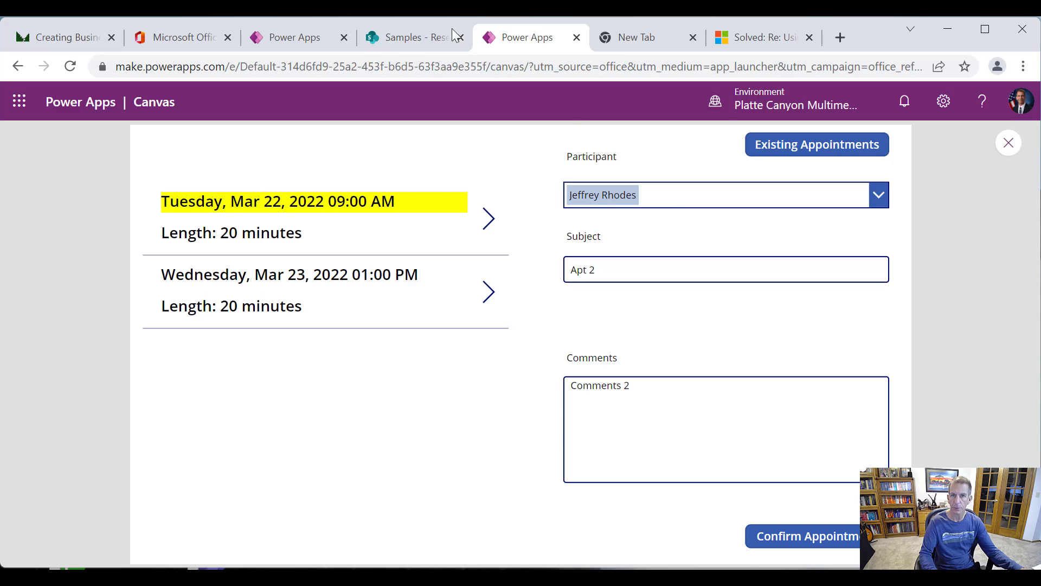
Reload the SharePoint Reservations list, check the deleted appointment's subject, comments, status and participant, and return to the Power Apps preview.
click(425, 35)
right_click(579, 480)
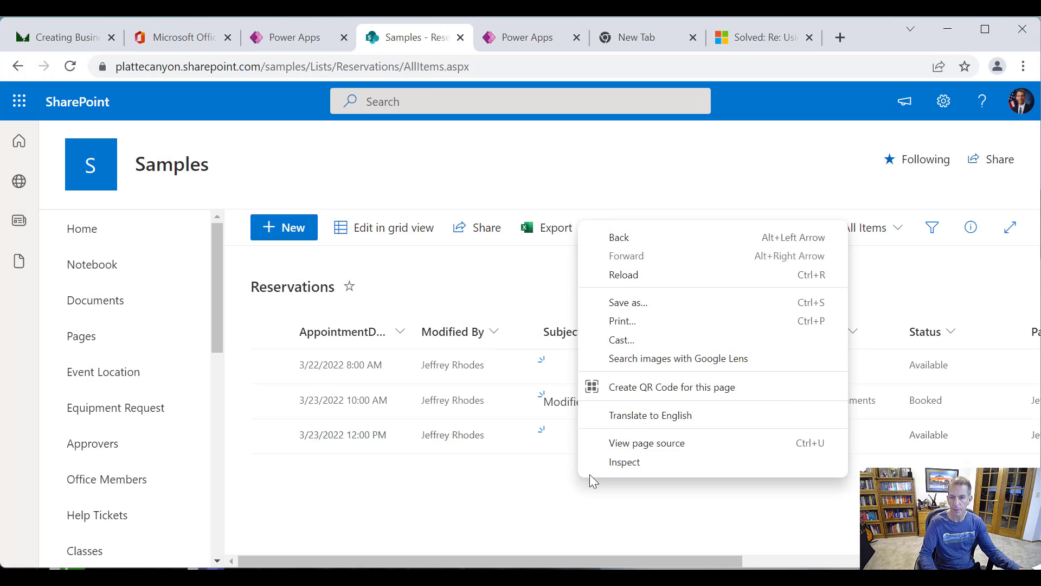
click(649, 276)
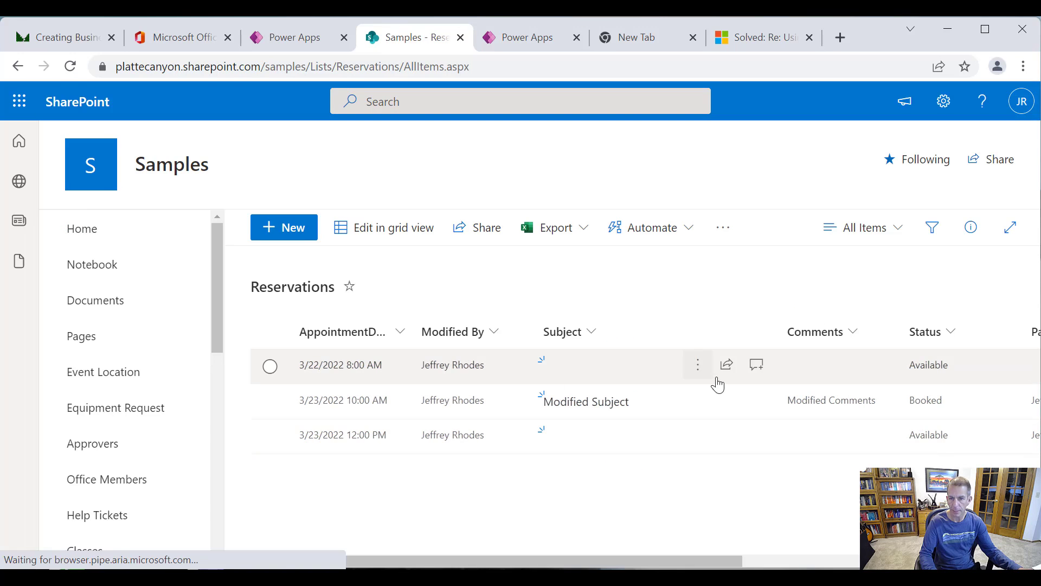
scroll(793, 489, right, 5)
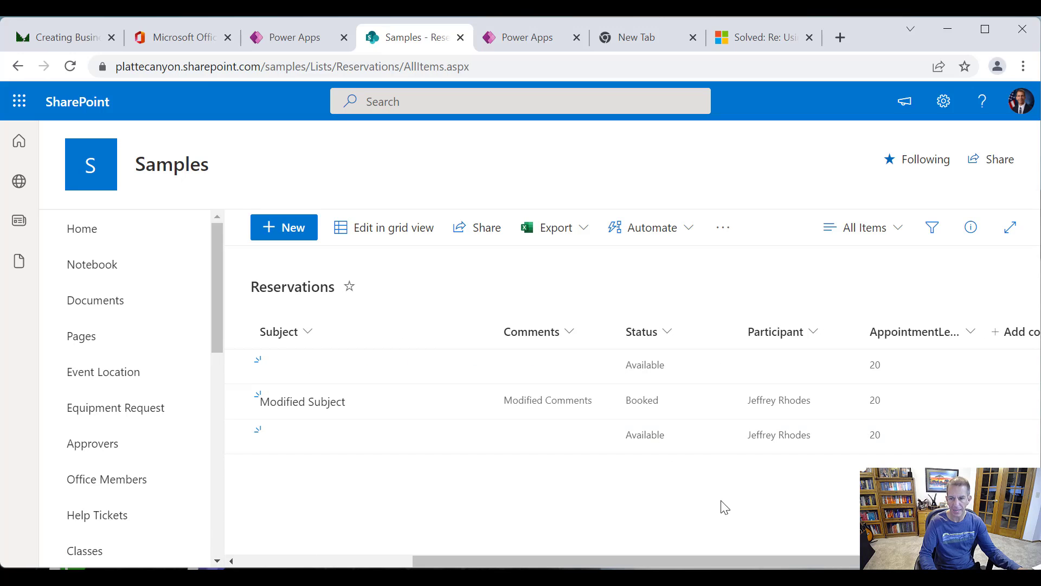
drag(750, 563, 528, 558)
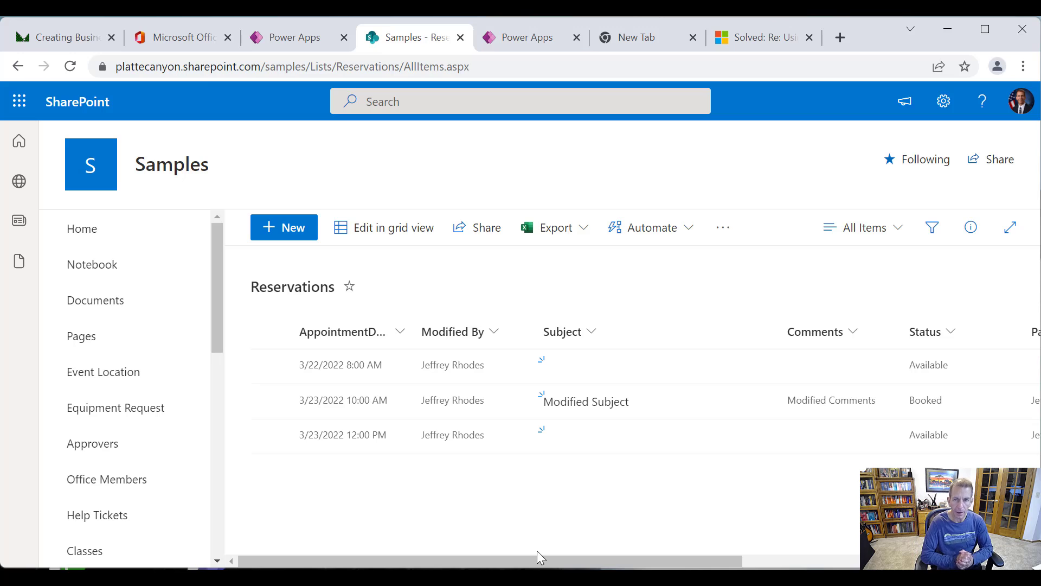
click(518, 37)
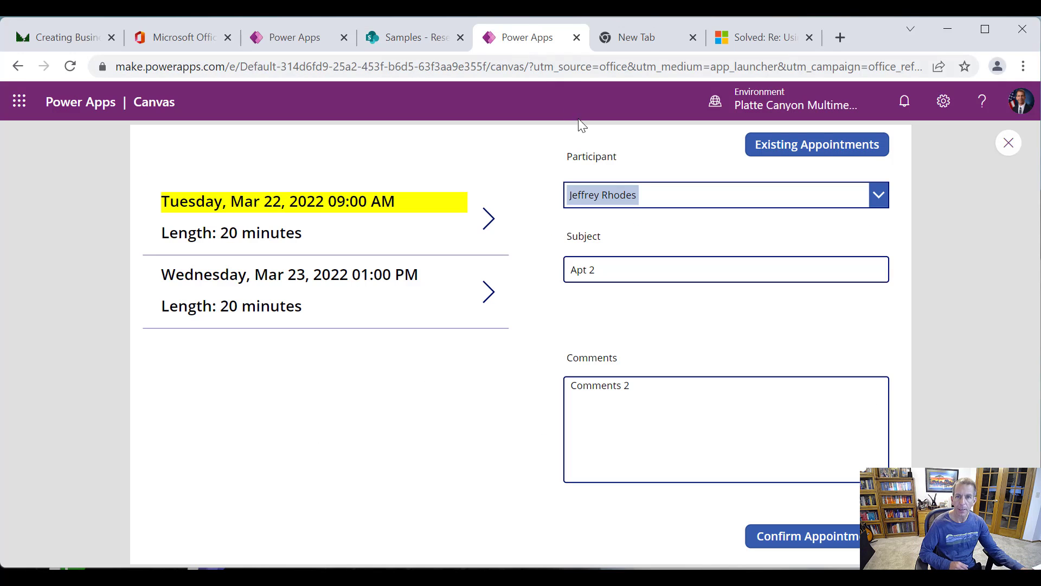